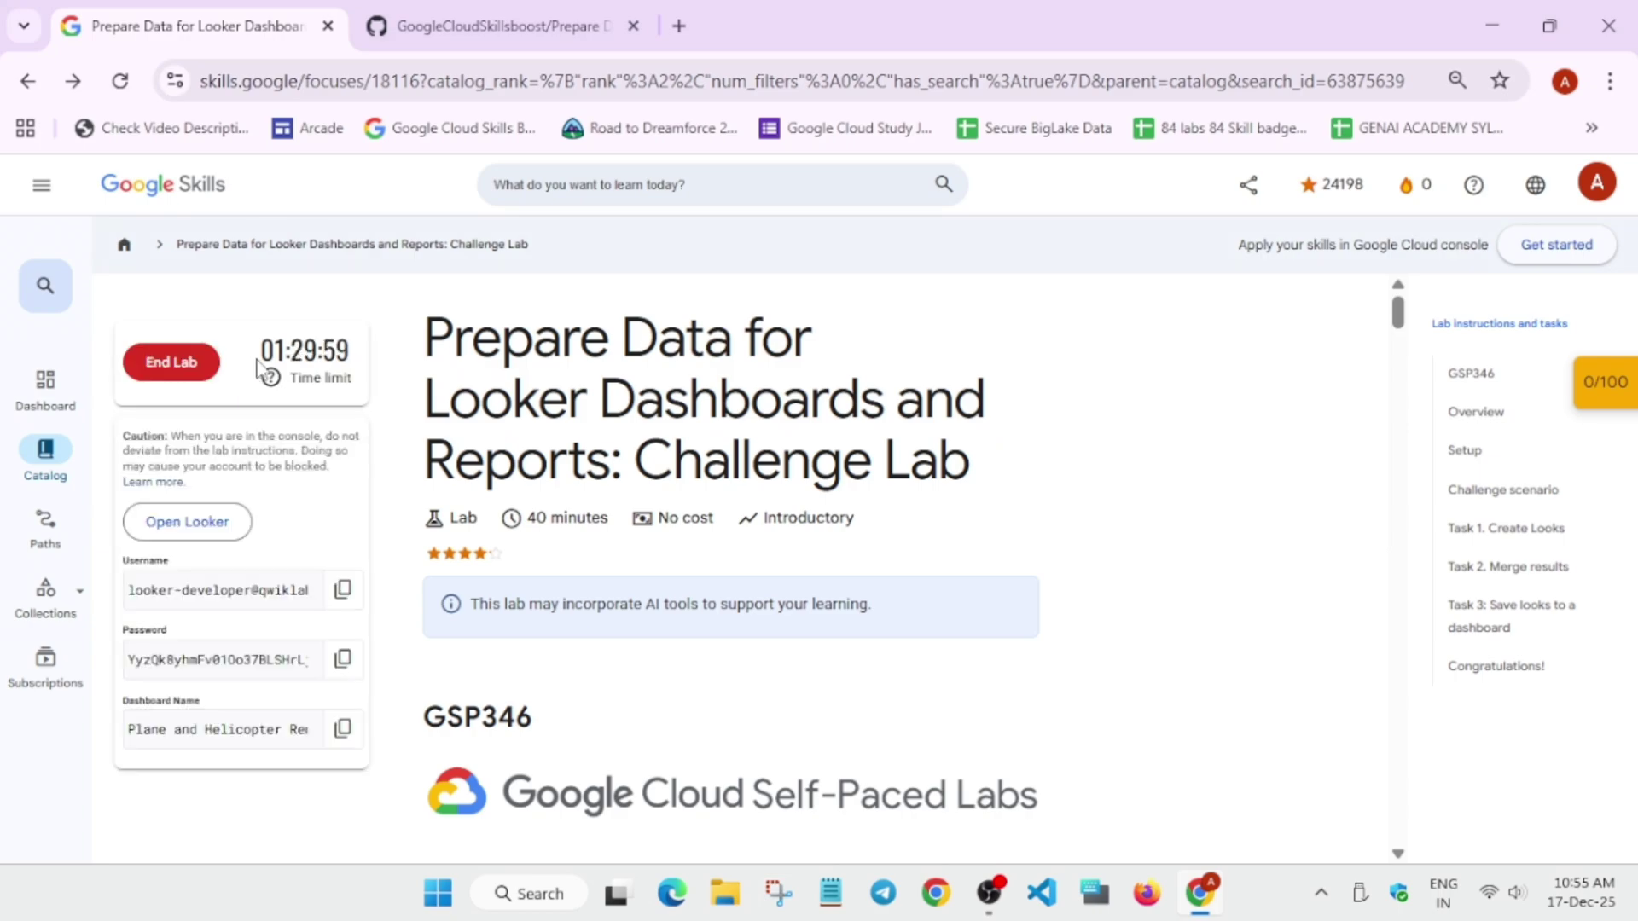
# Open the lab's Looker link in a new incognito window.
pyautogui.rightClick(205, 514)
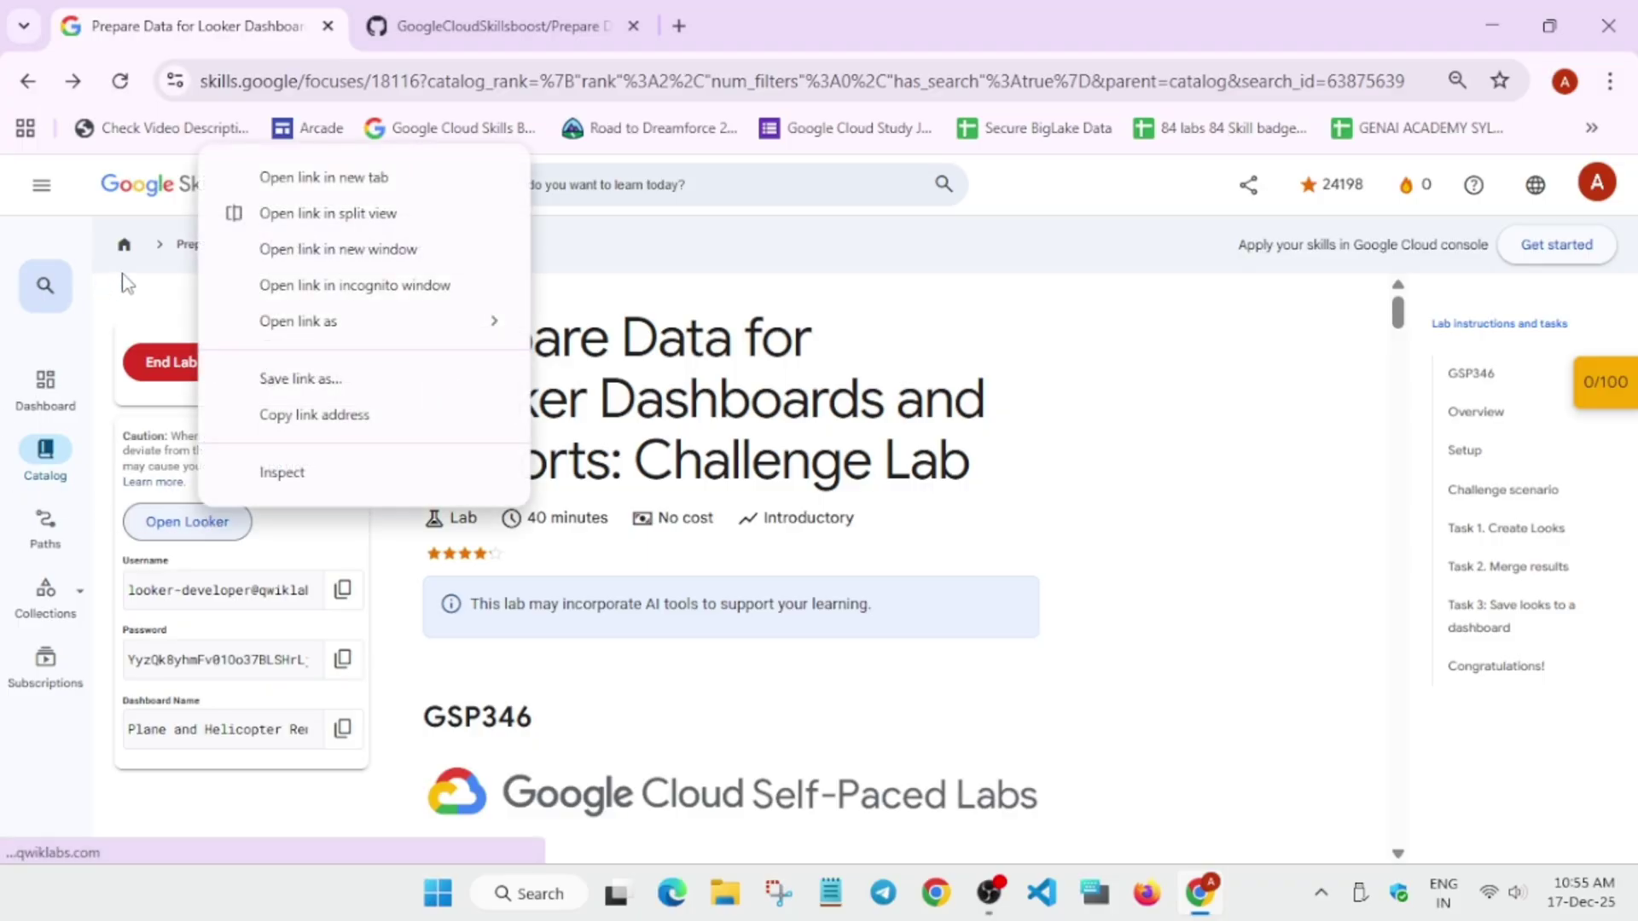
pyautogui.click(249, 297)
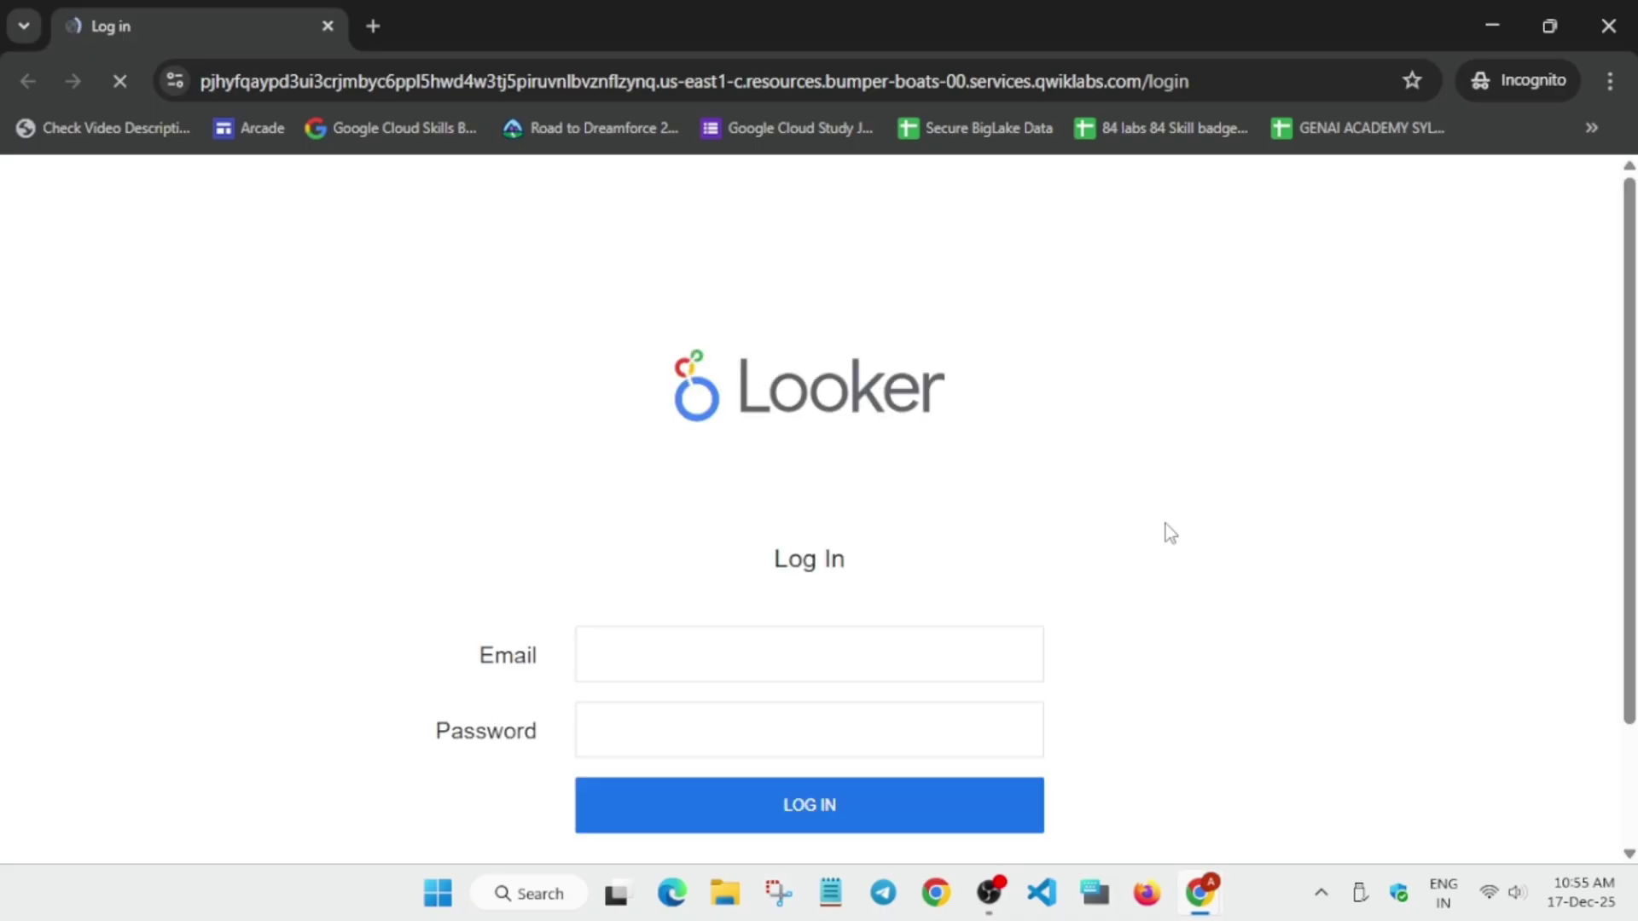
# Fill the Looker login form with the lab's username and password.
pyautogui.hotkey('alt', 'Tab')
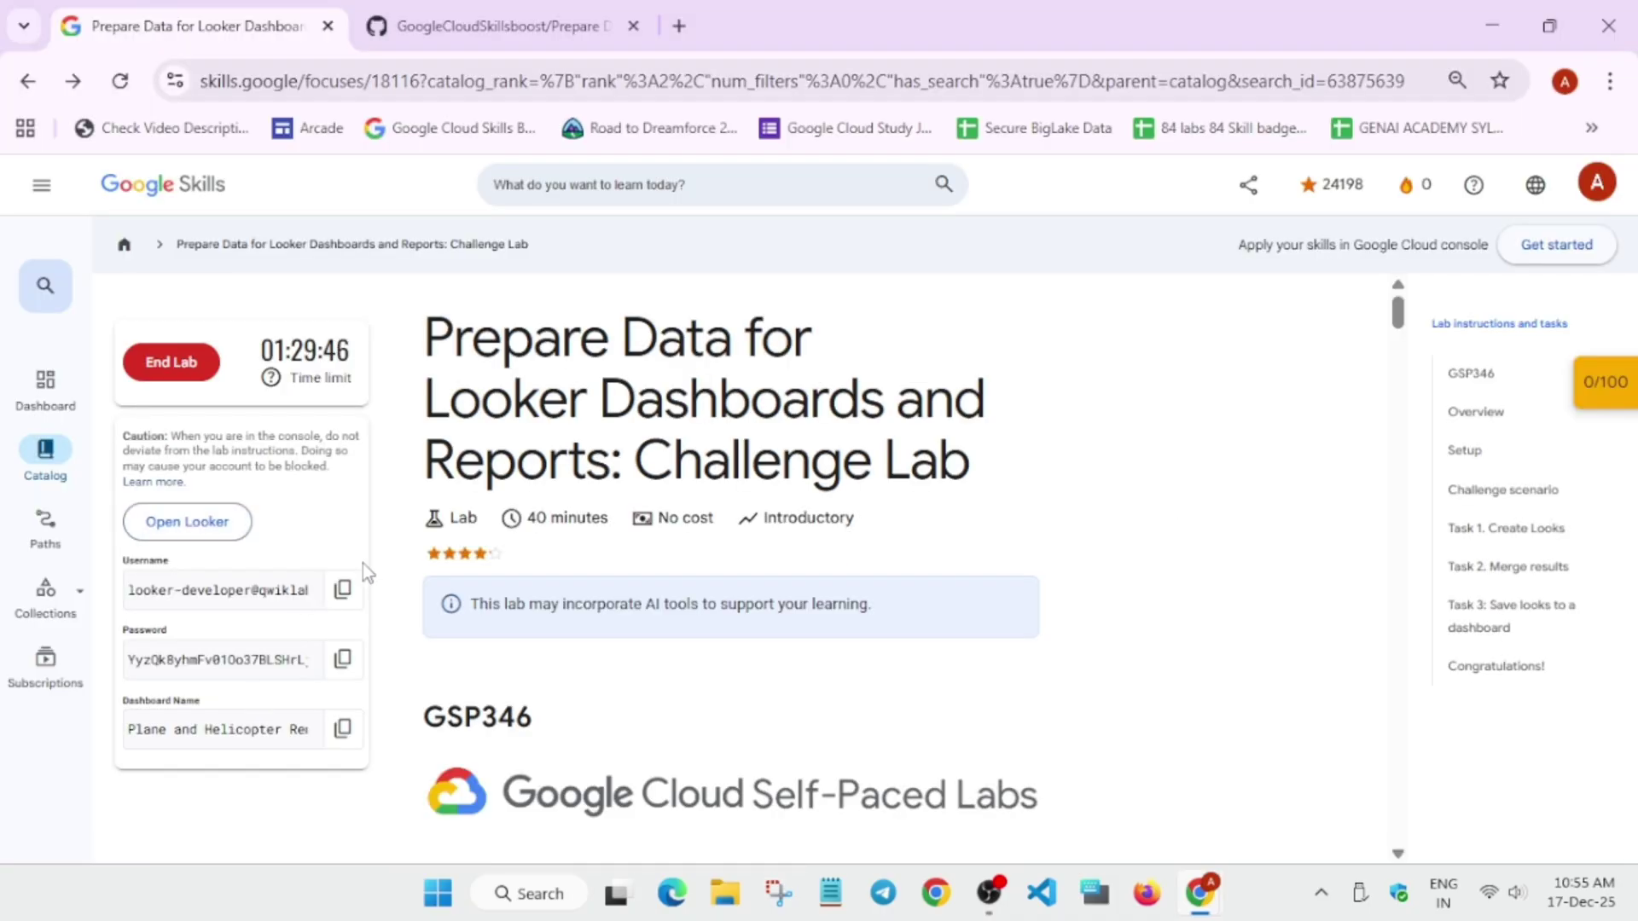
pyautogui.click(341, 588)
pyautogui.hotkey('alt', 'Tab')
pyautogui.click(713, 652)
pyautogui.hotkey('ctrl', 'v')
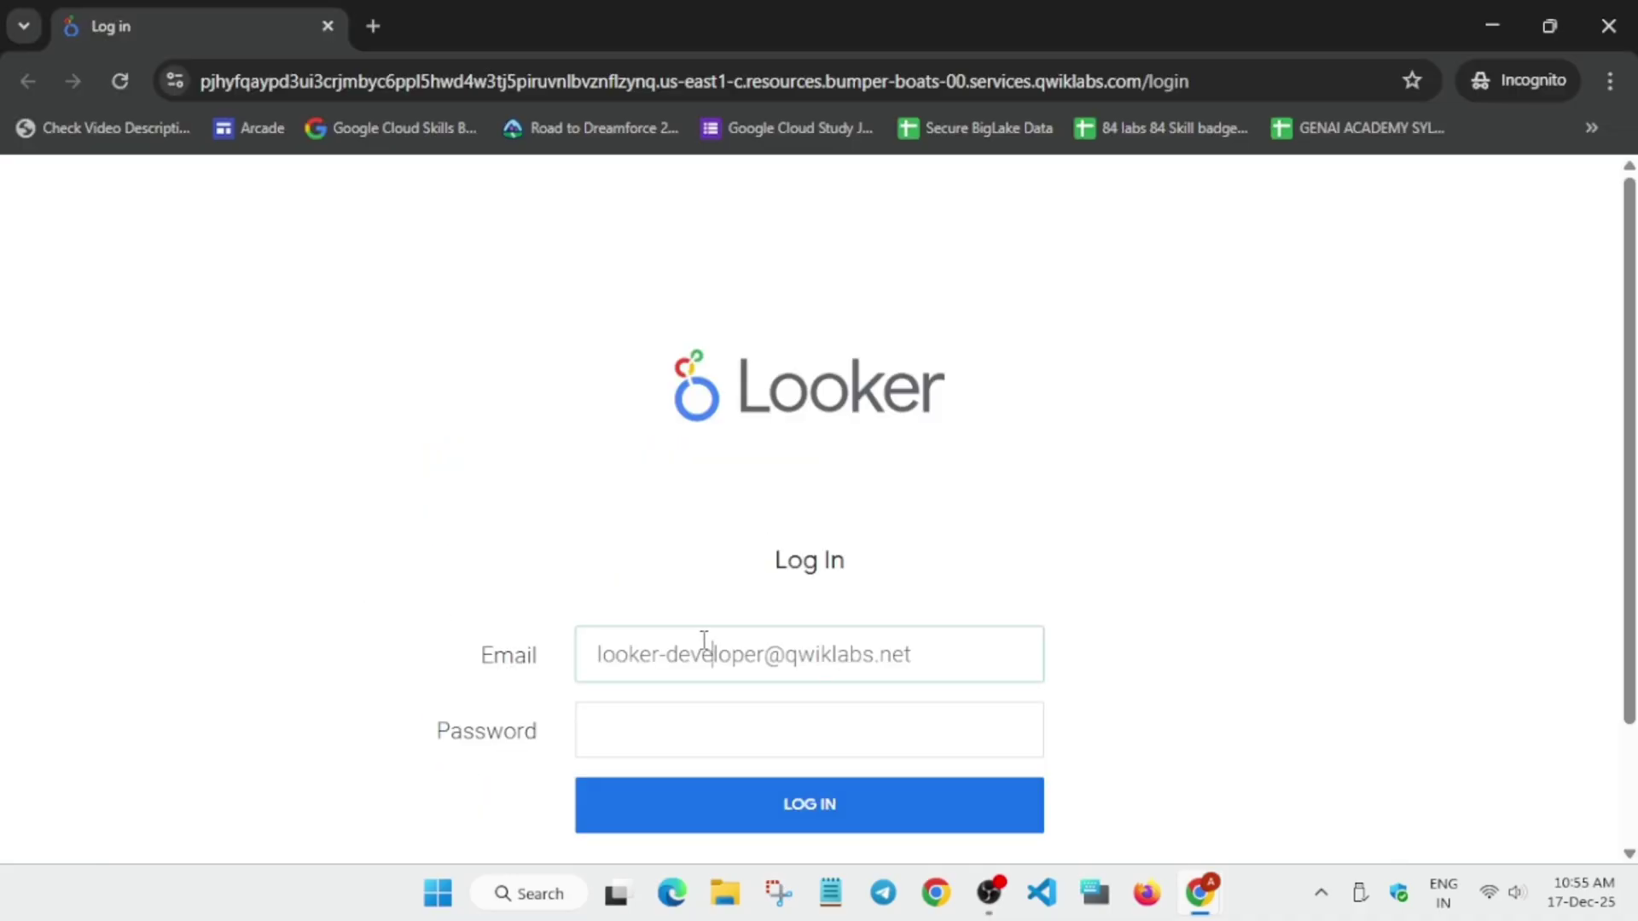
pyautogui.scroll(-1, 658, 633)
pyautogui.hotkey('alt', 'Tab')
pyautogui.click(342, 660)
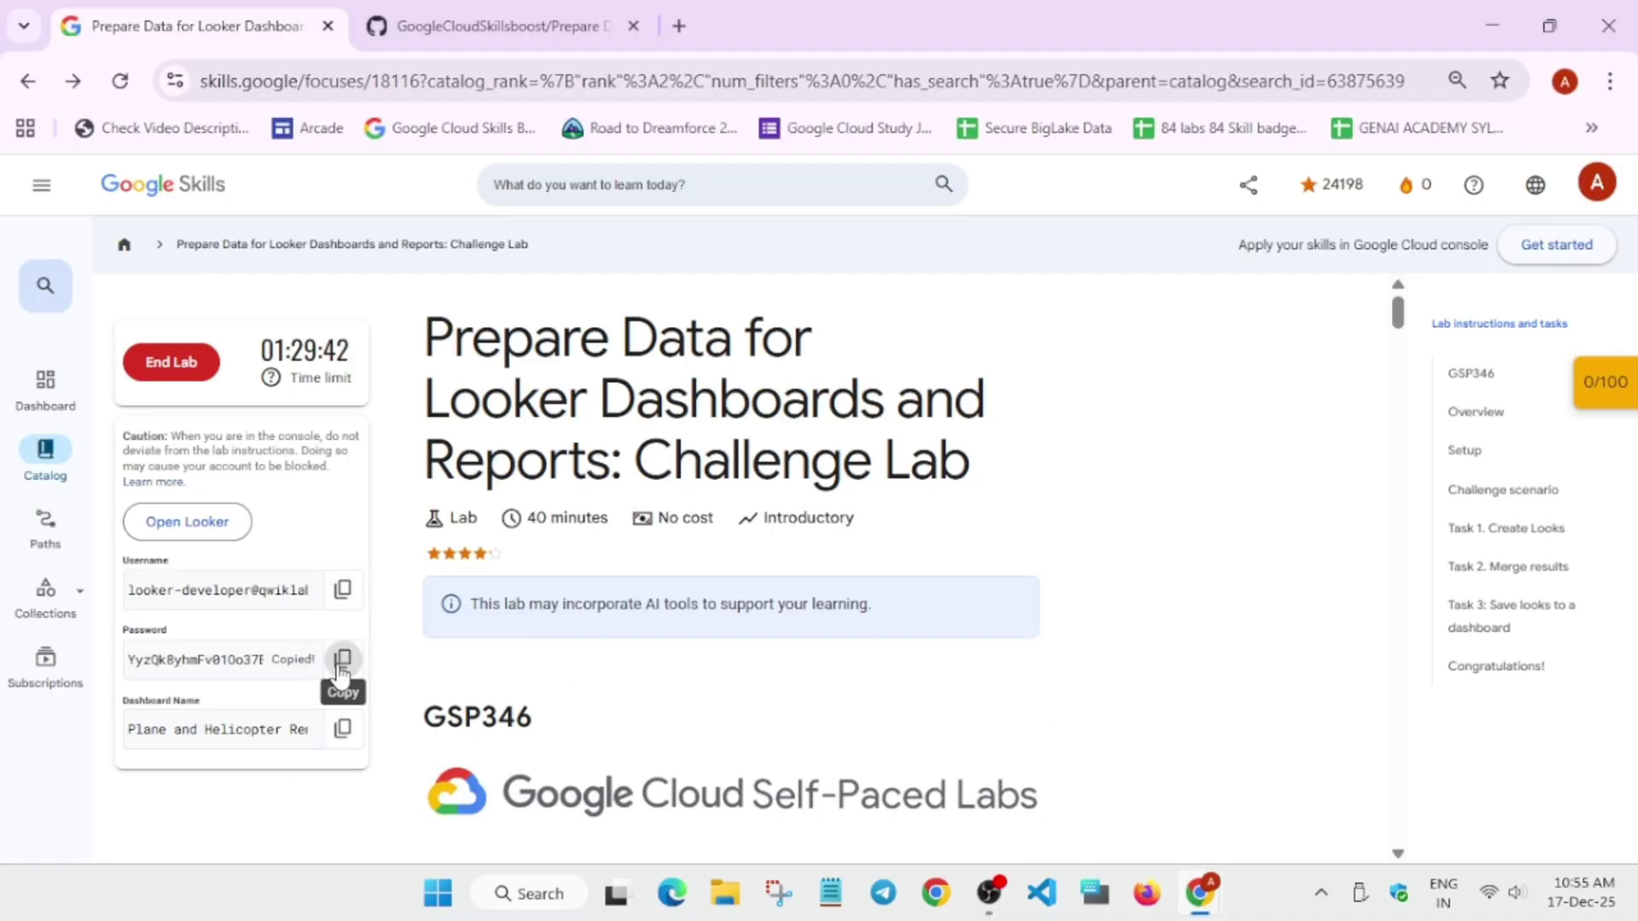
pyautogui.hotkey('alt', 'Tab')
pyautogui.click(695, 564)
pyautogui.hotkey('ctrl', 'v')
# Log in with 'stay logged in' checked, then turn on Development Mode.
pyautogui.click(584, 723)
pyautogui.click(724, 681)
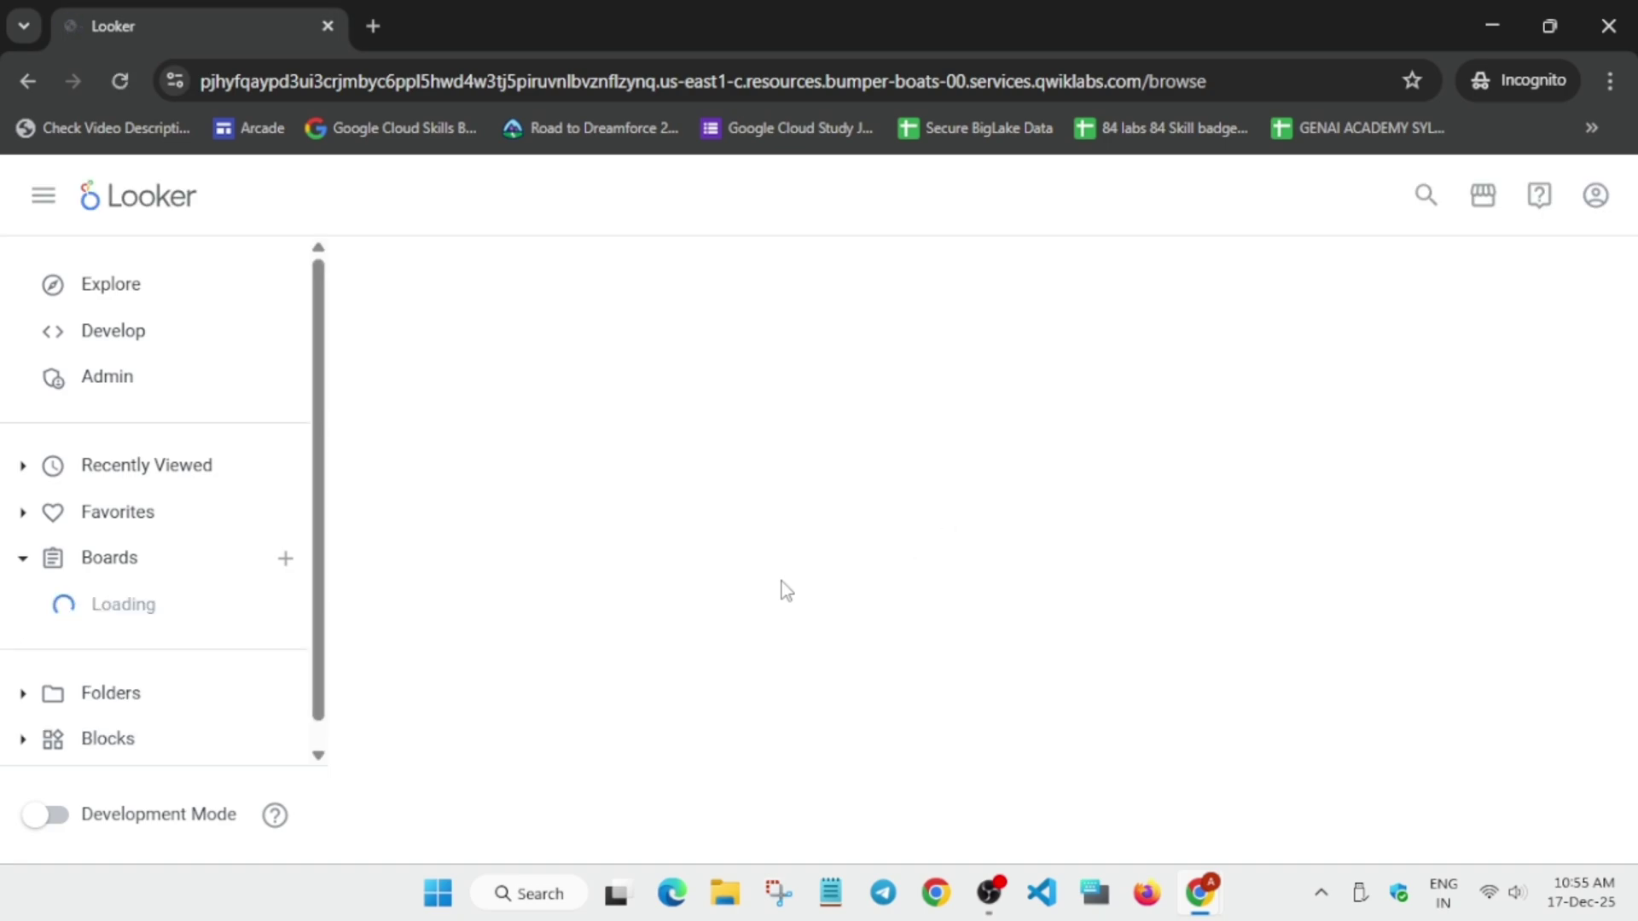
pyautogui.click(49, 821)
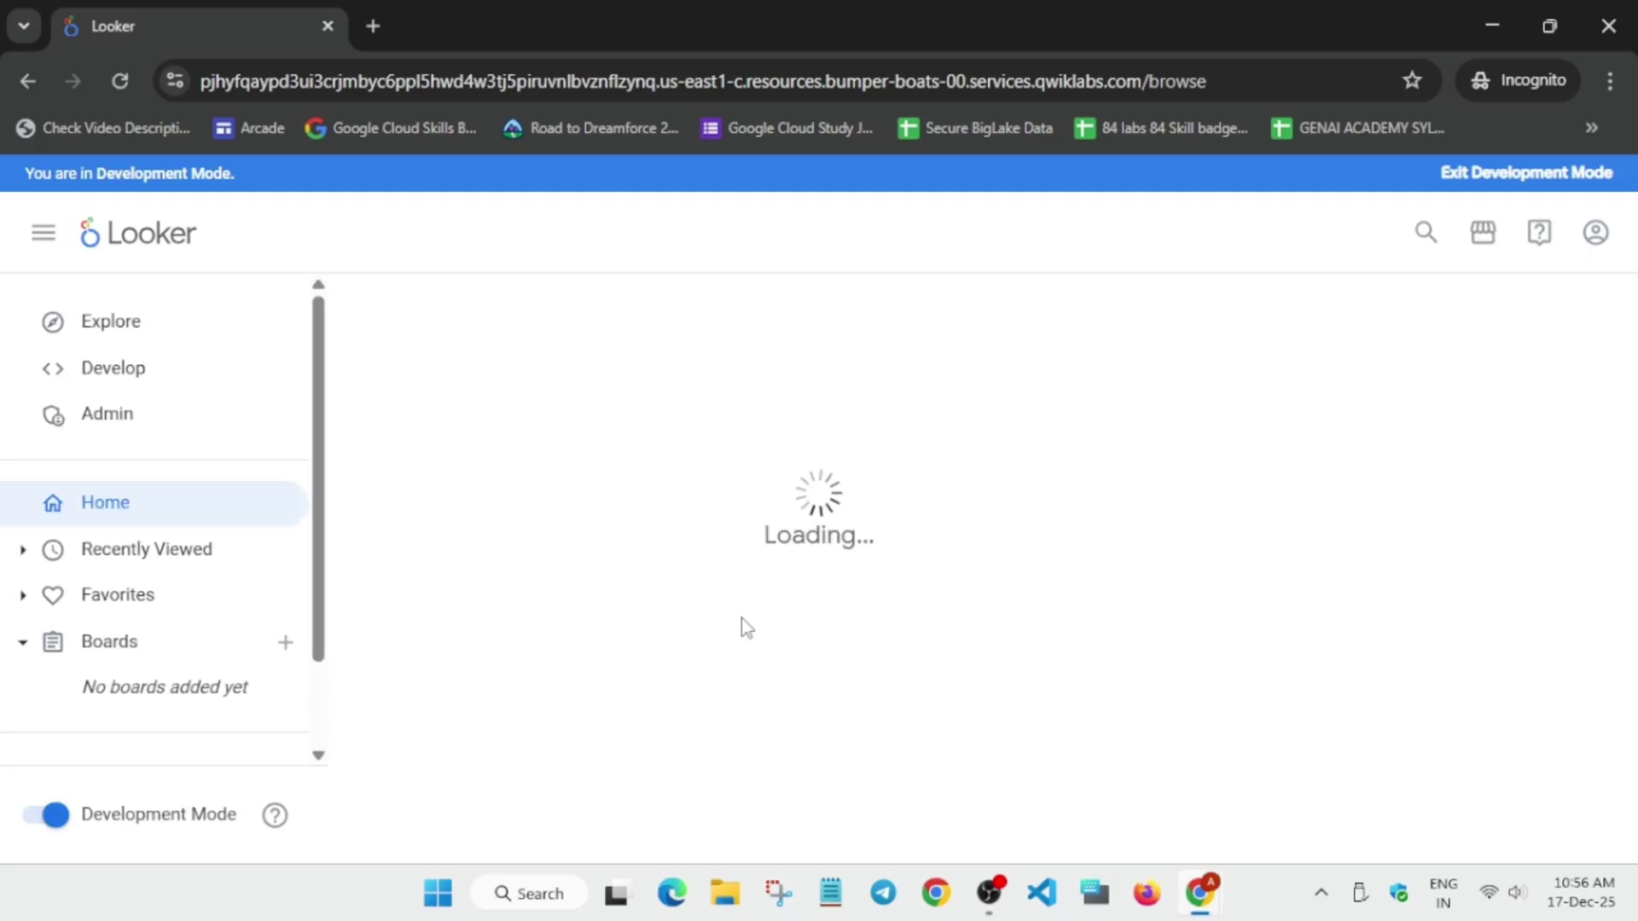
pyautogui.click(249, 382)
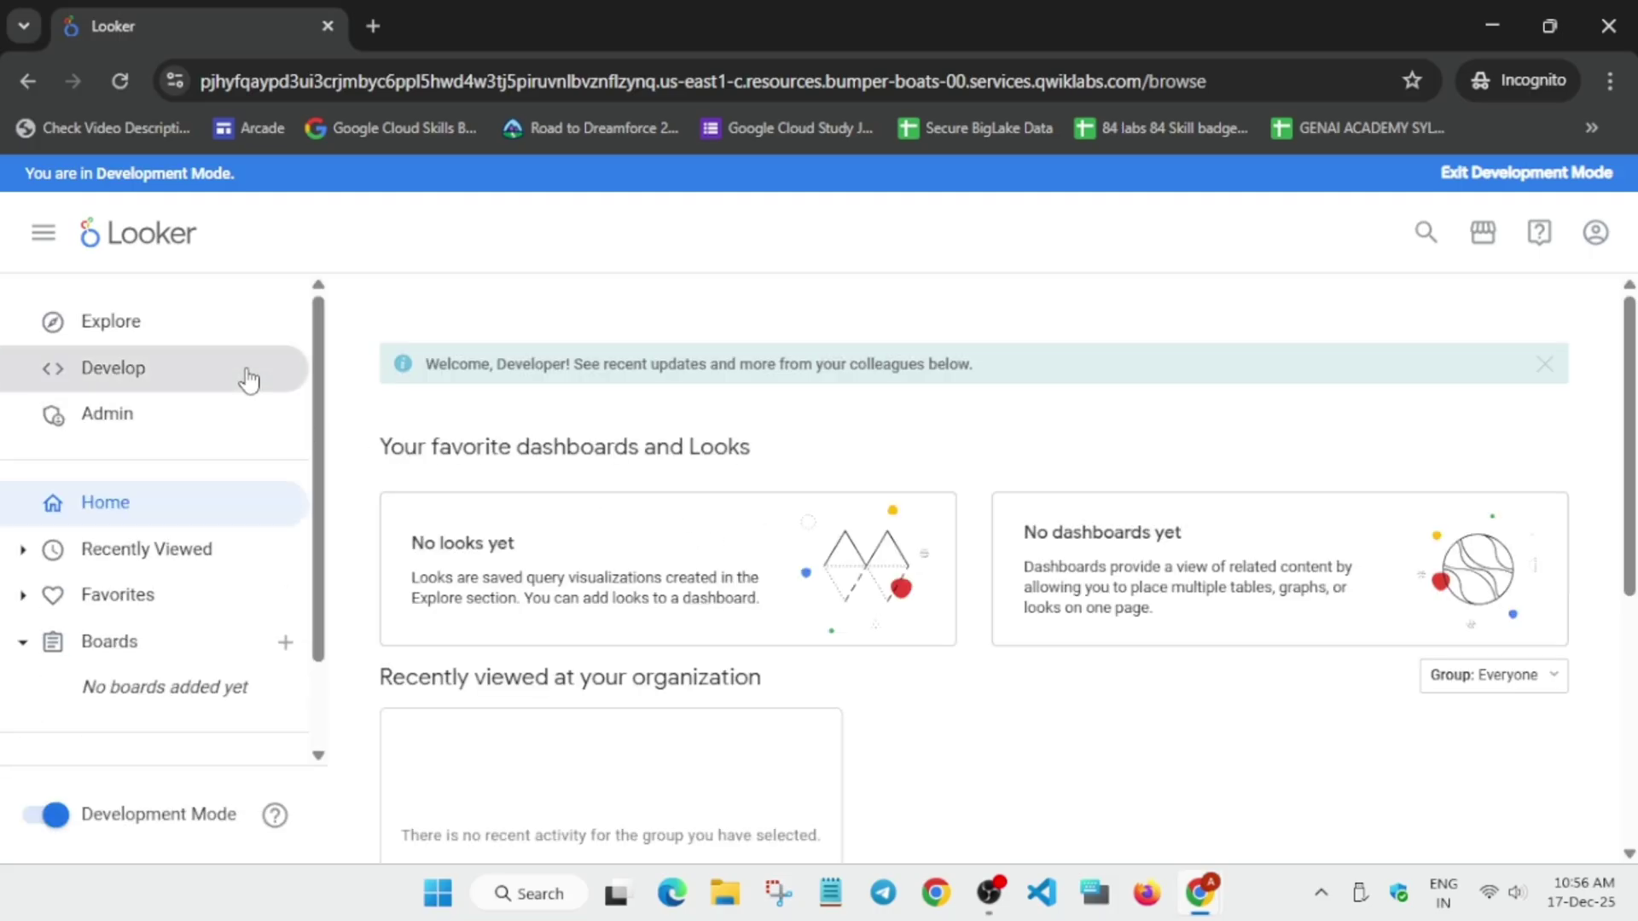
# Open faa.model in the qwiklabs-flights project and add a new line at its end.
pyautogui.click(119, 653)
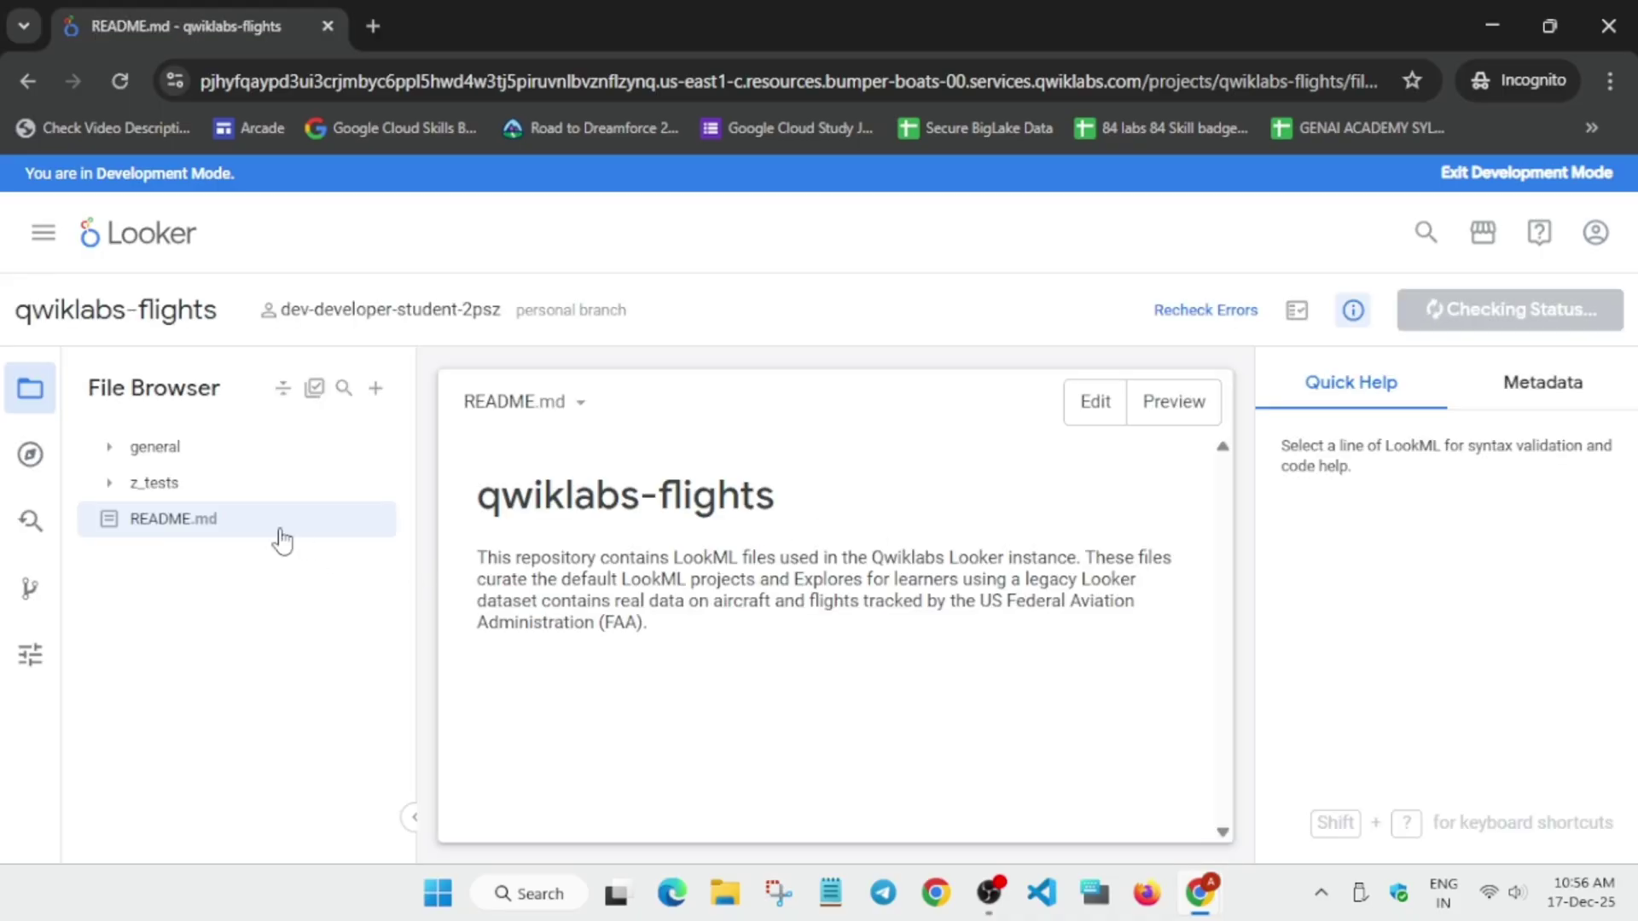
pyautogui.click(174, 447)
pyautogui.click(173, 486)
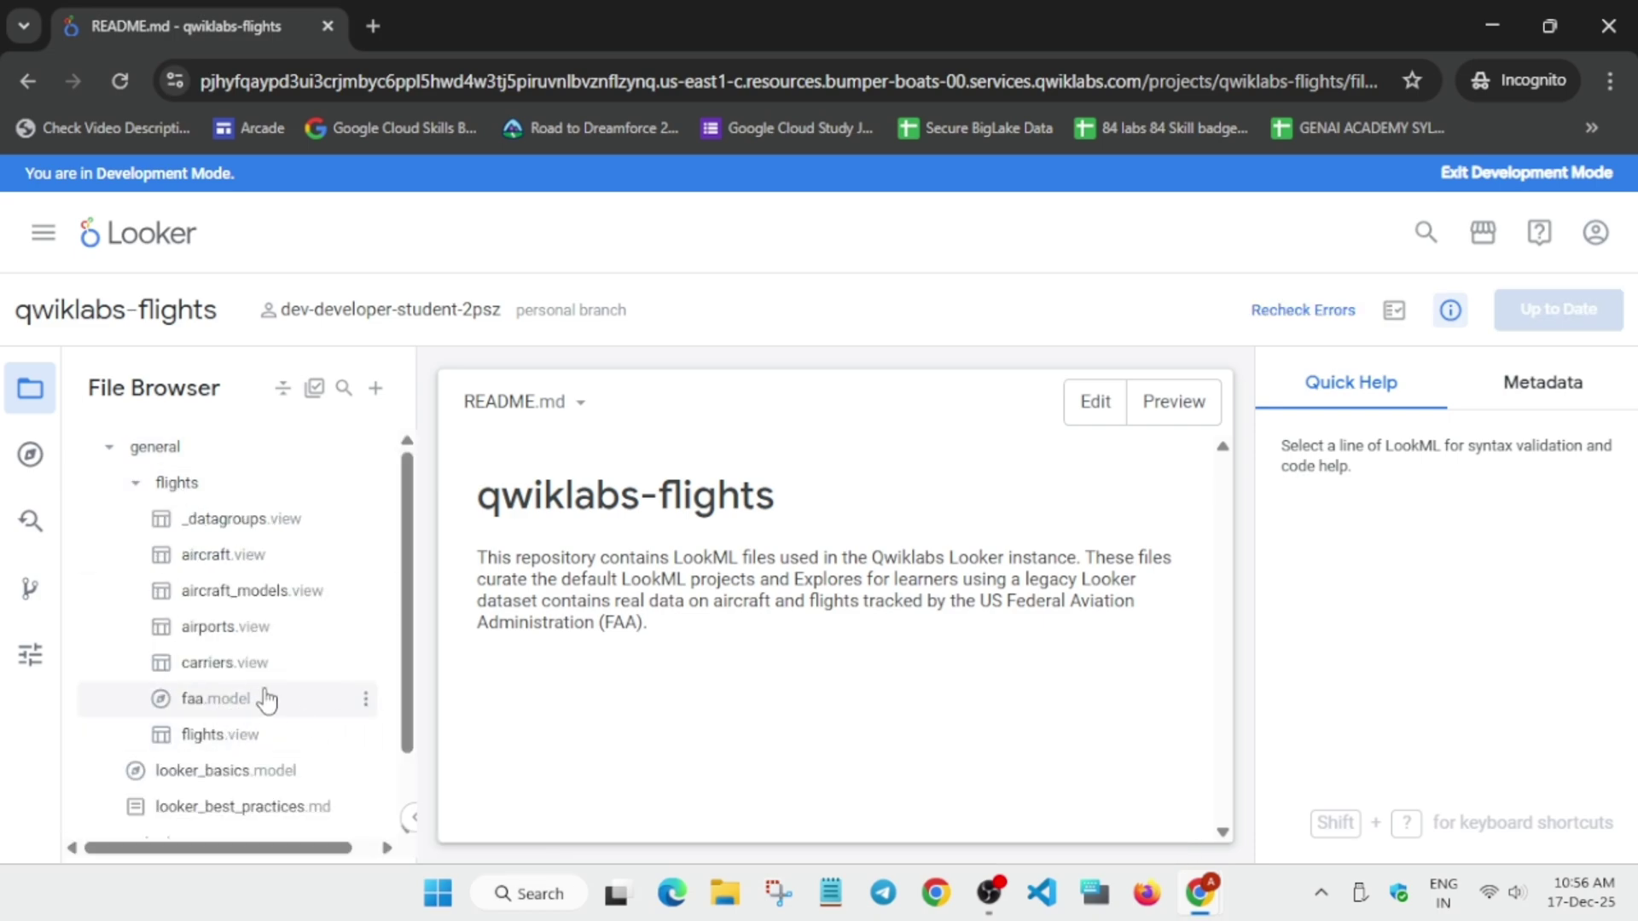
pyautogui.click(289, 713)
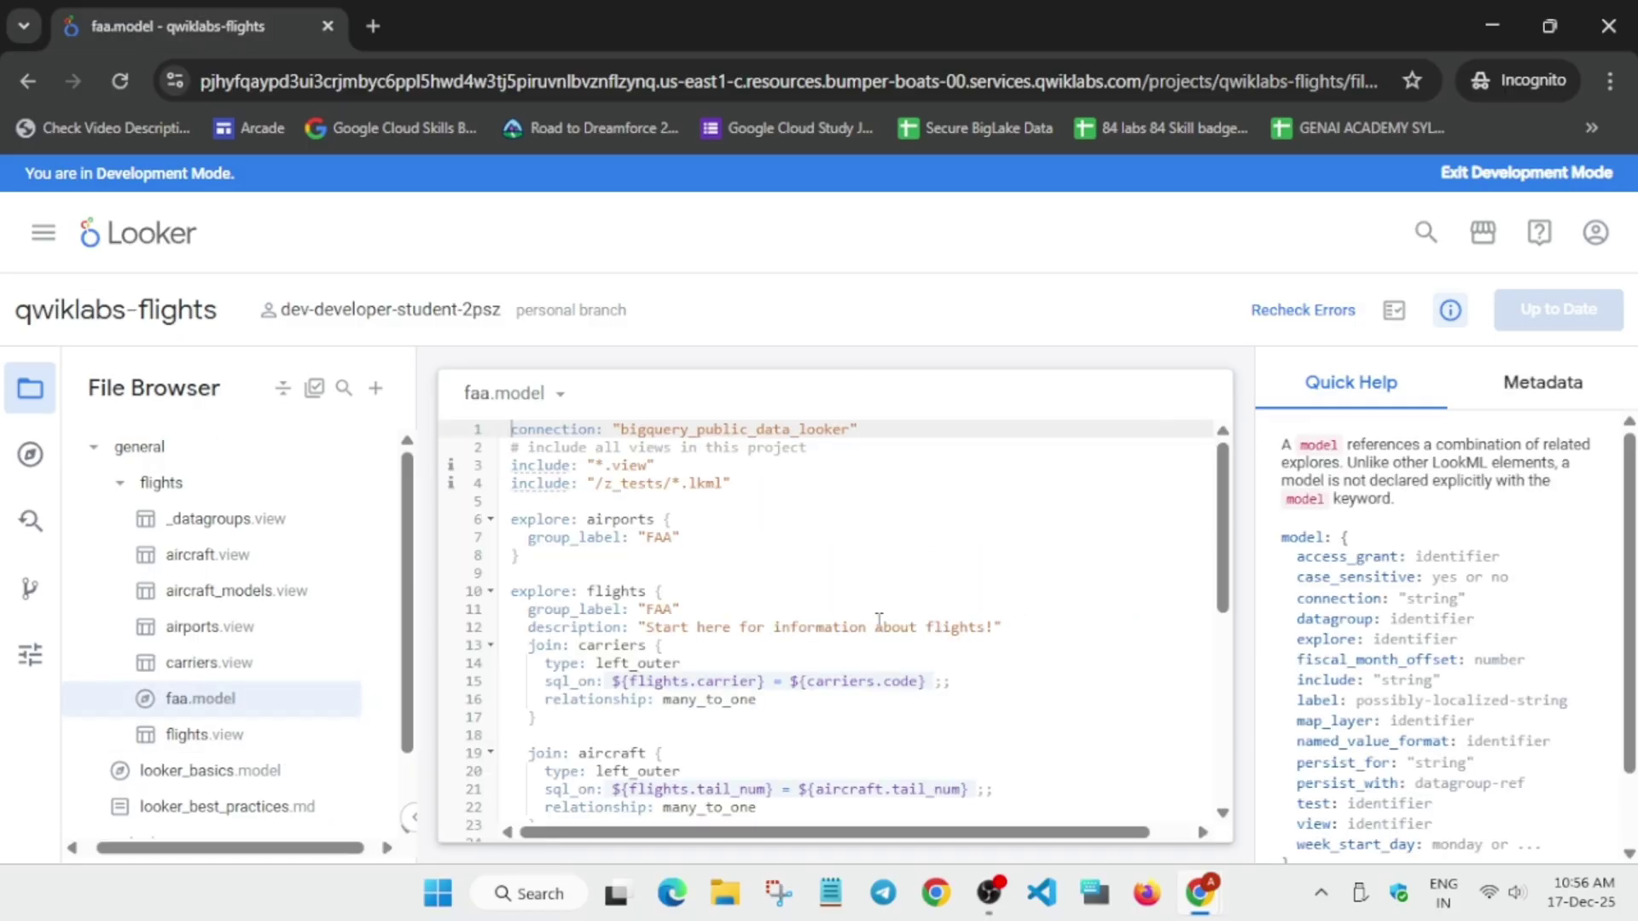
pyautogui.scroll(-8, 908, 589)
pyautogui.click(683, 805)
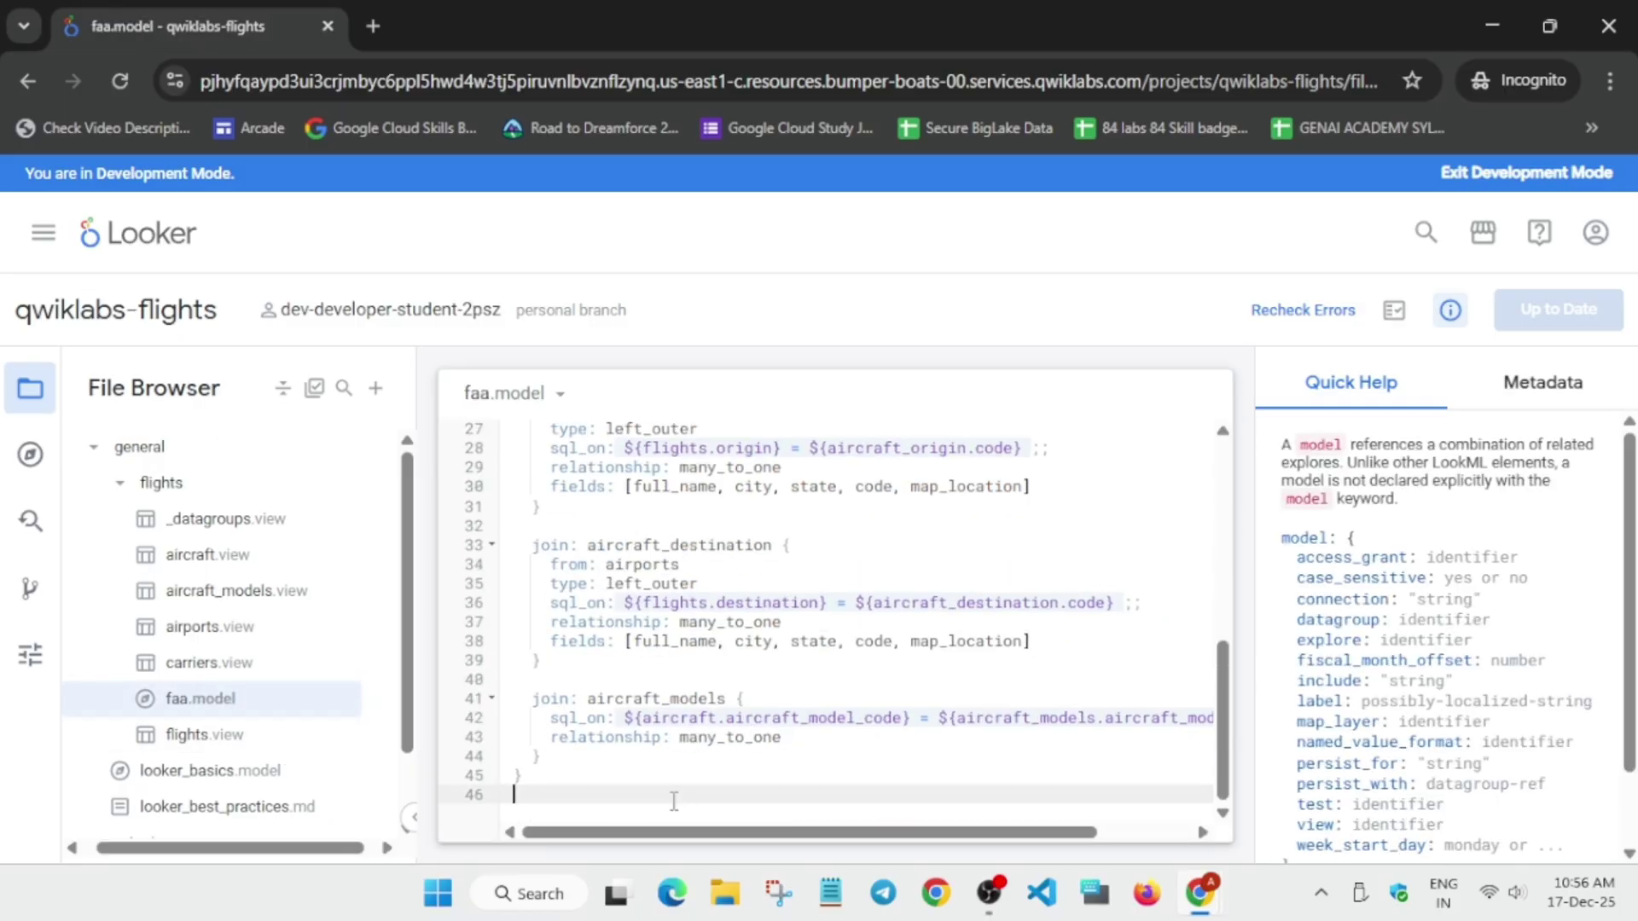
pyautogui.press('Return')
pyautogui.press('Return')
# Copy the Look 1 airports refinement from the GitHub guide and paste it into faa.model.
pyautogui.hotkey('alt', 'Tab')
pyautogui.click(595, 9)
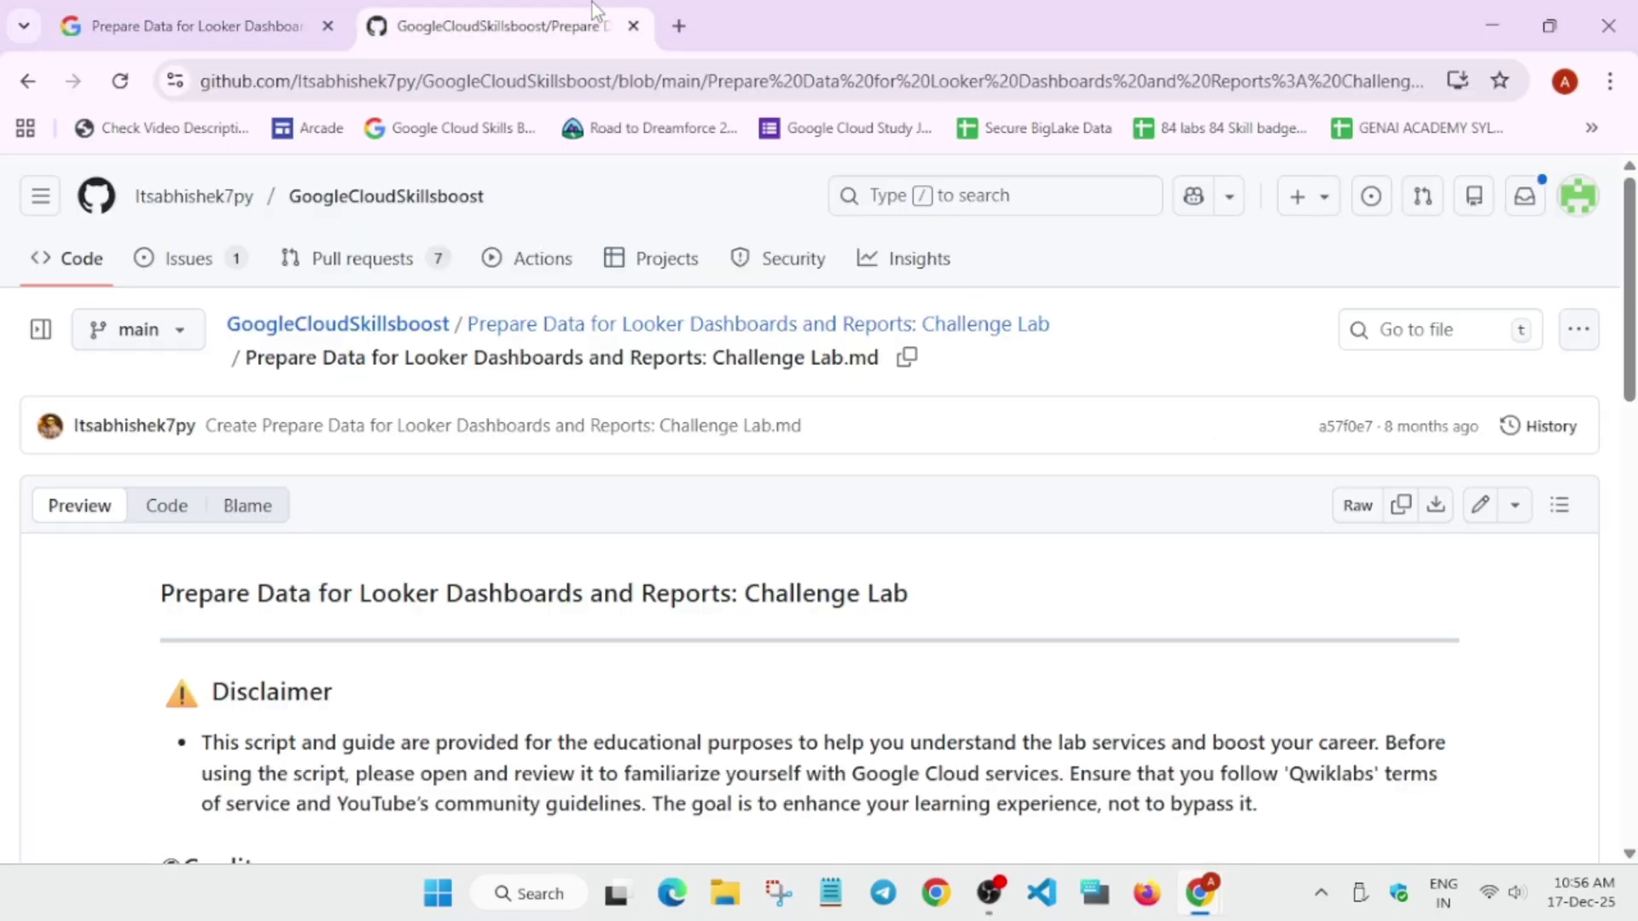
pyautogui.scroll(-10, 840, 563)
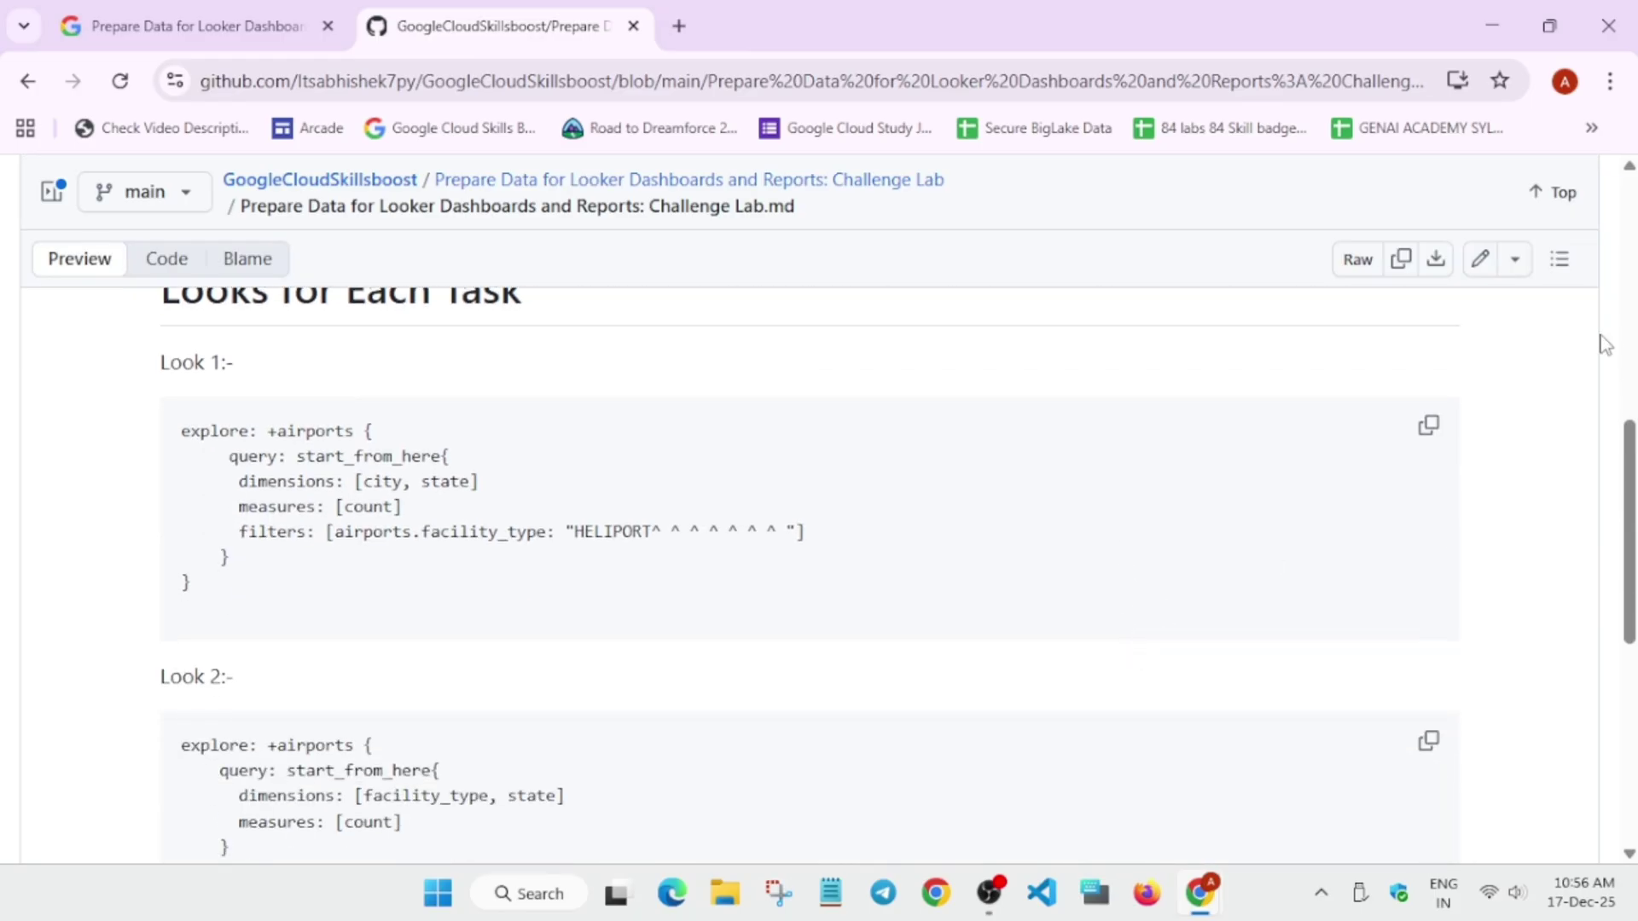
pyautogui.click(1429, 424)
pyautogui.hotkey('alt', 'Tab')
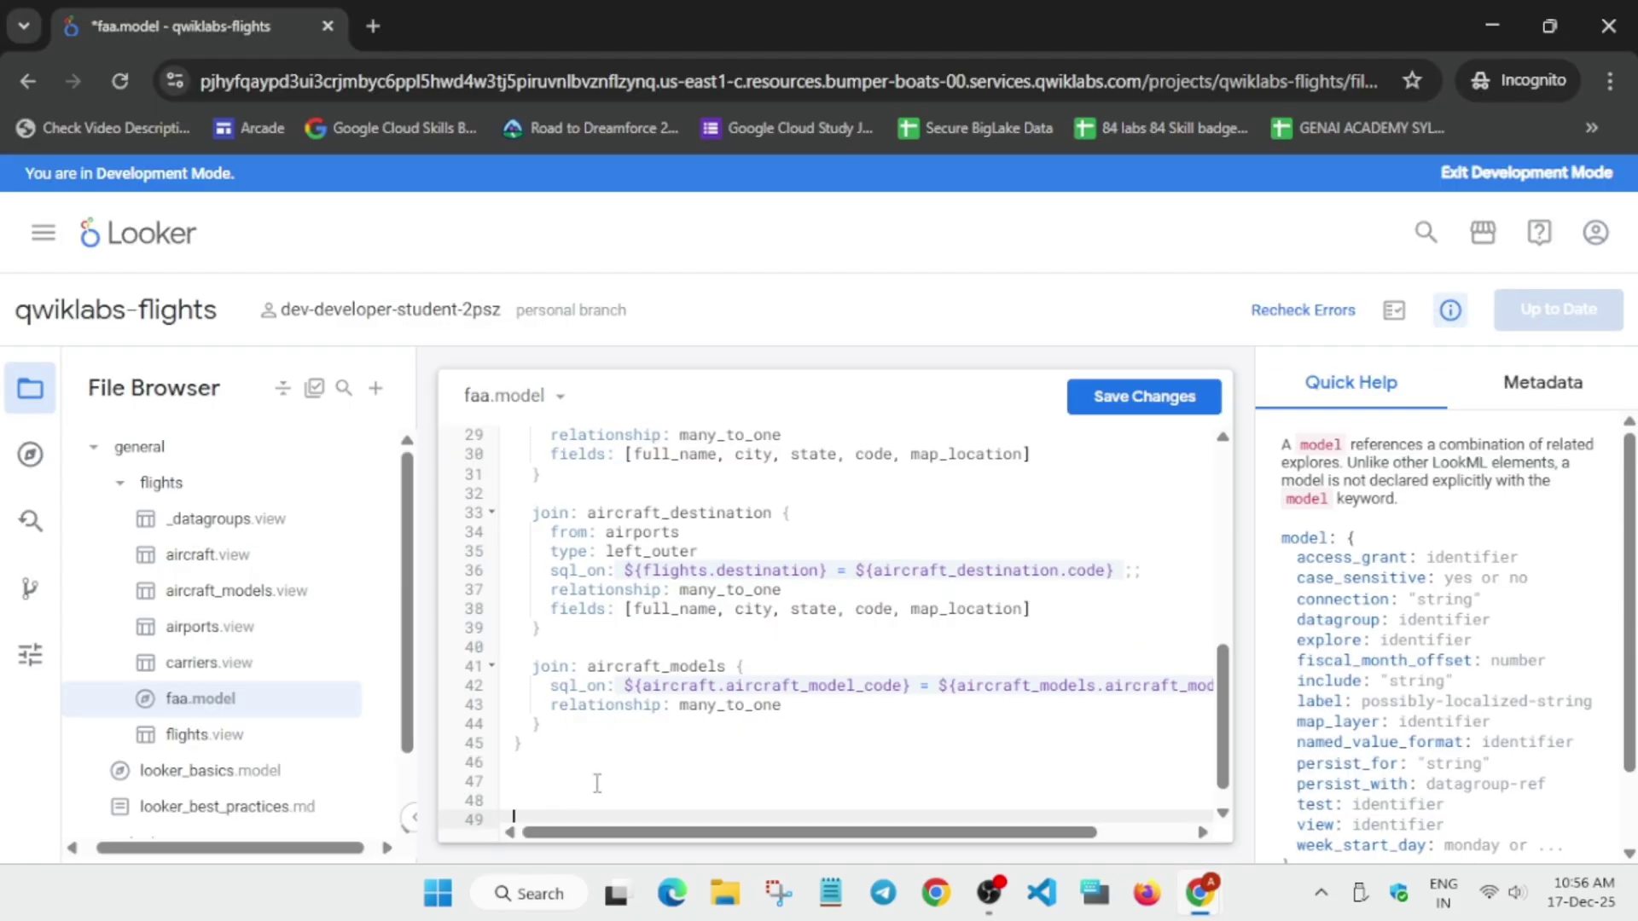
pyautogui.hotkey('ctrl', 'v')
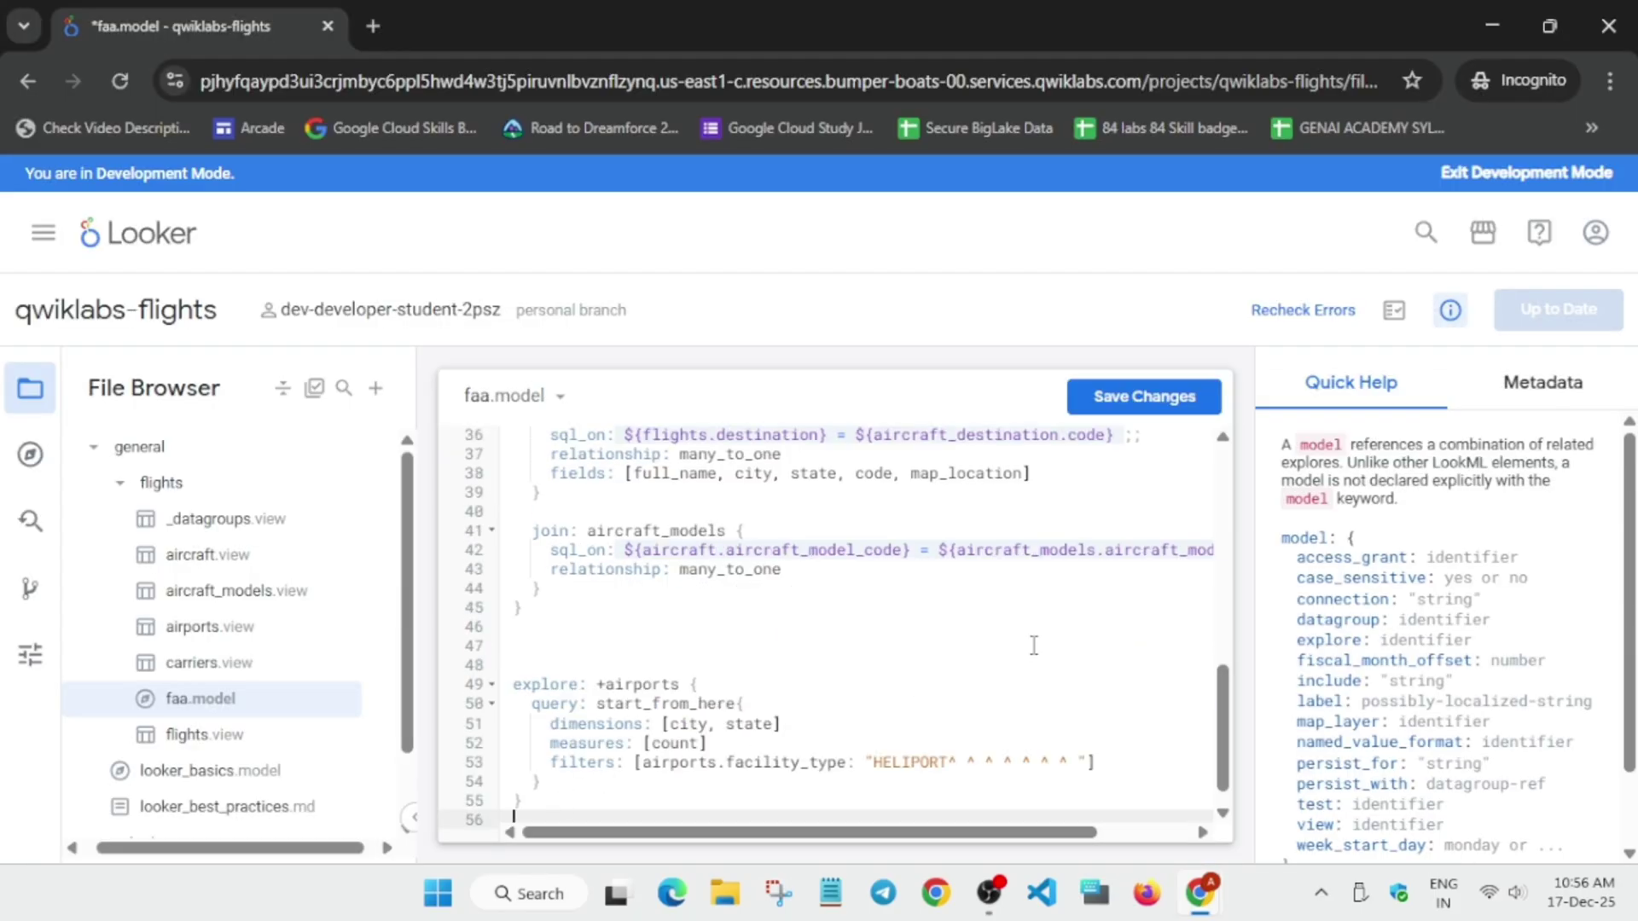
# Save and validate faa.model, then commit it with message 'subscribe now' and push.
pyautogui.click(1174, 405)
pyautogui.click(1604, 312)
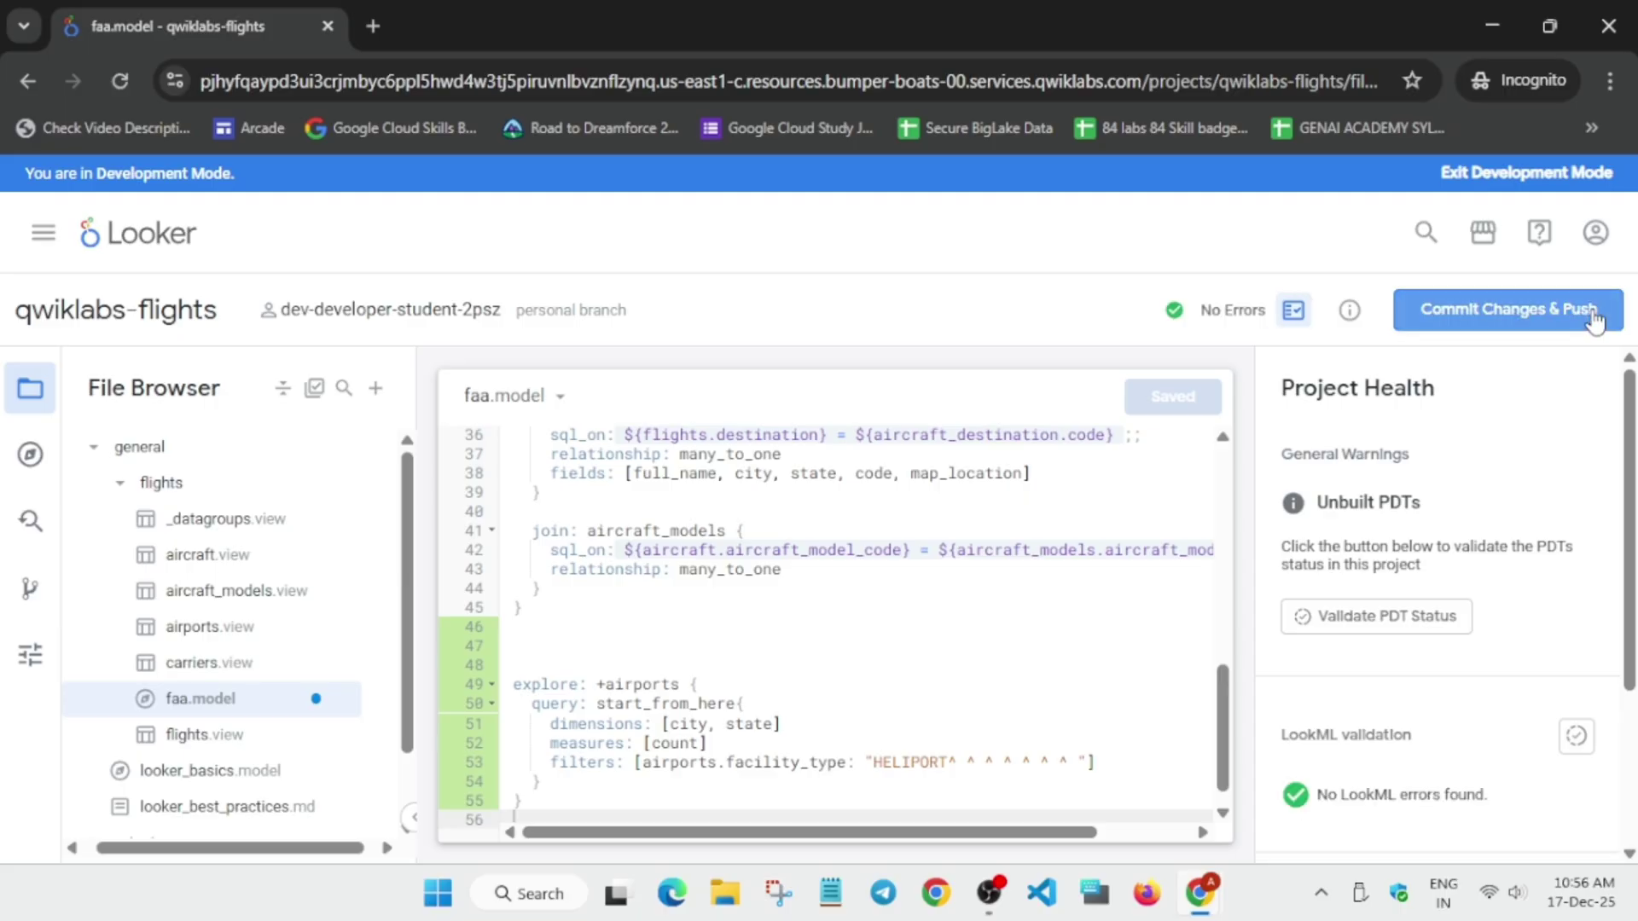
pyautogui.click(1592, 315)
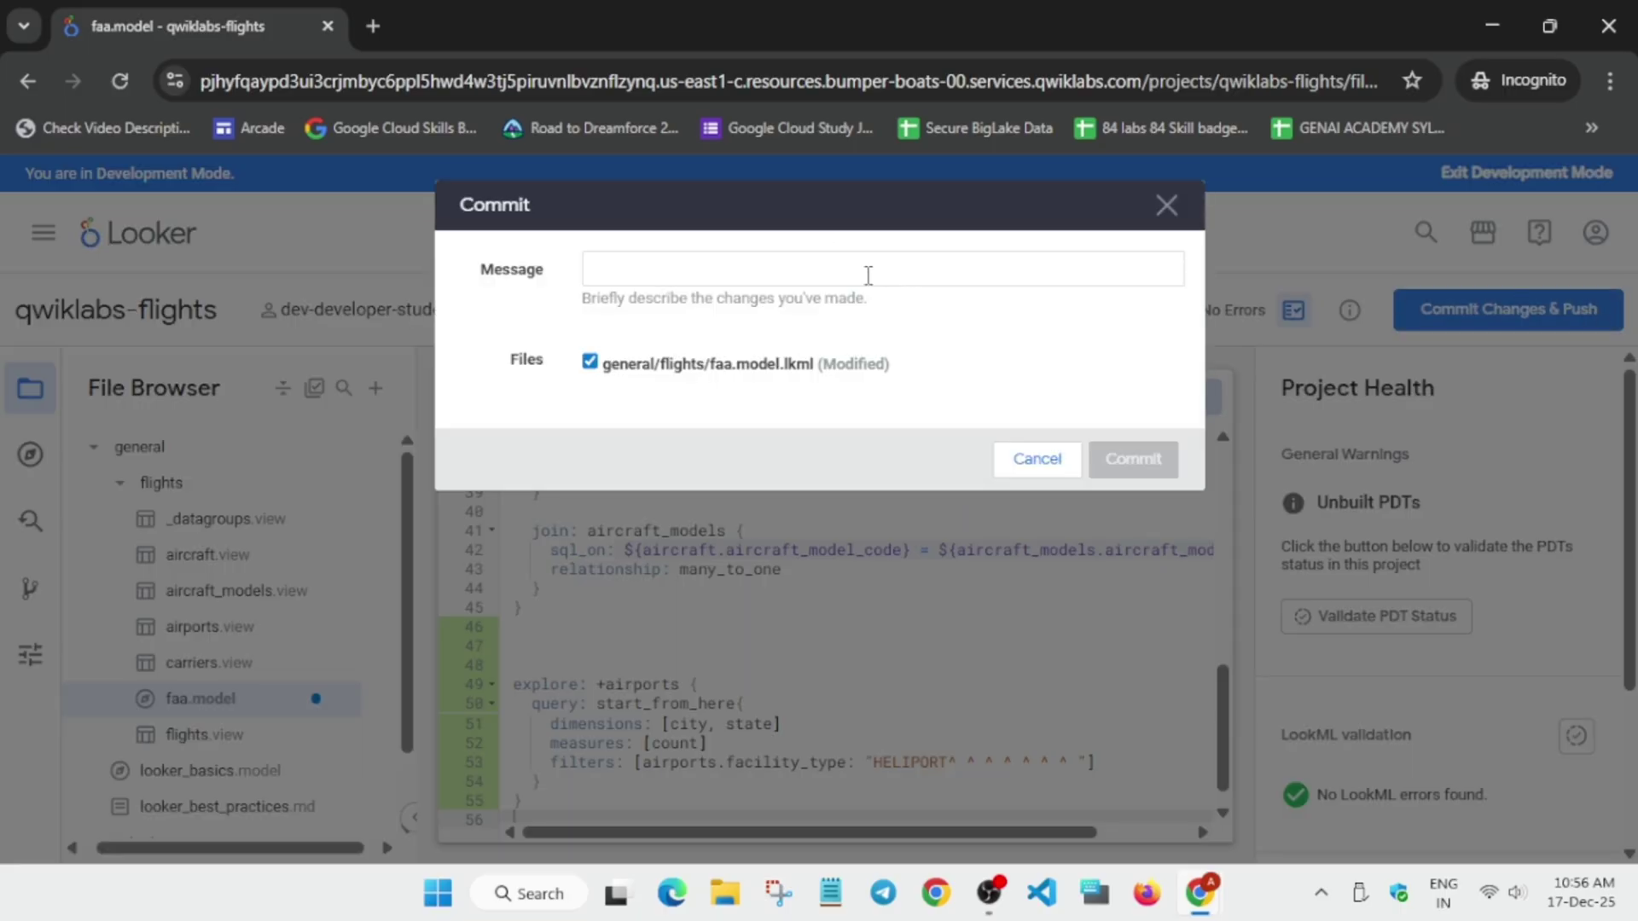
pyautogui.write('subs')
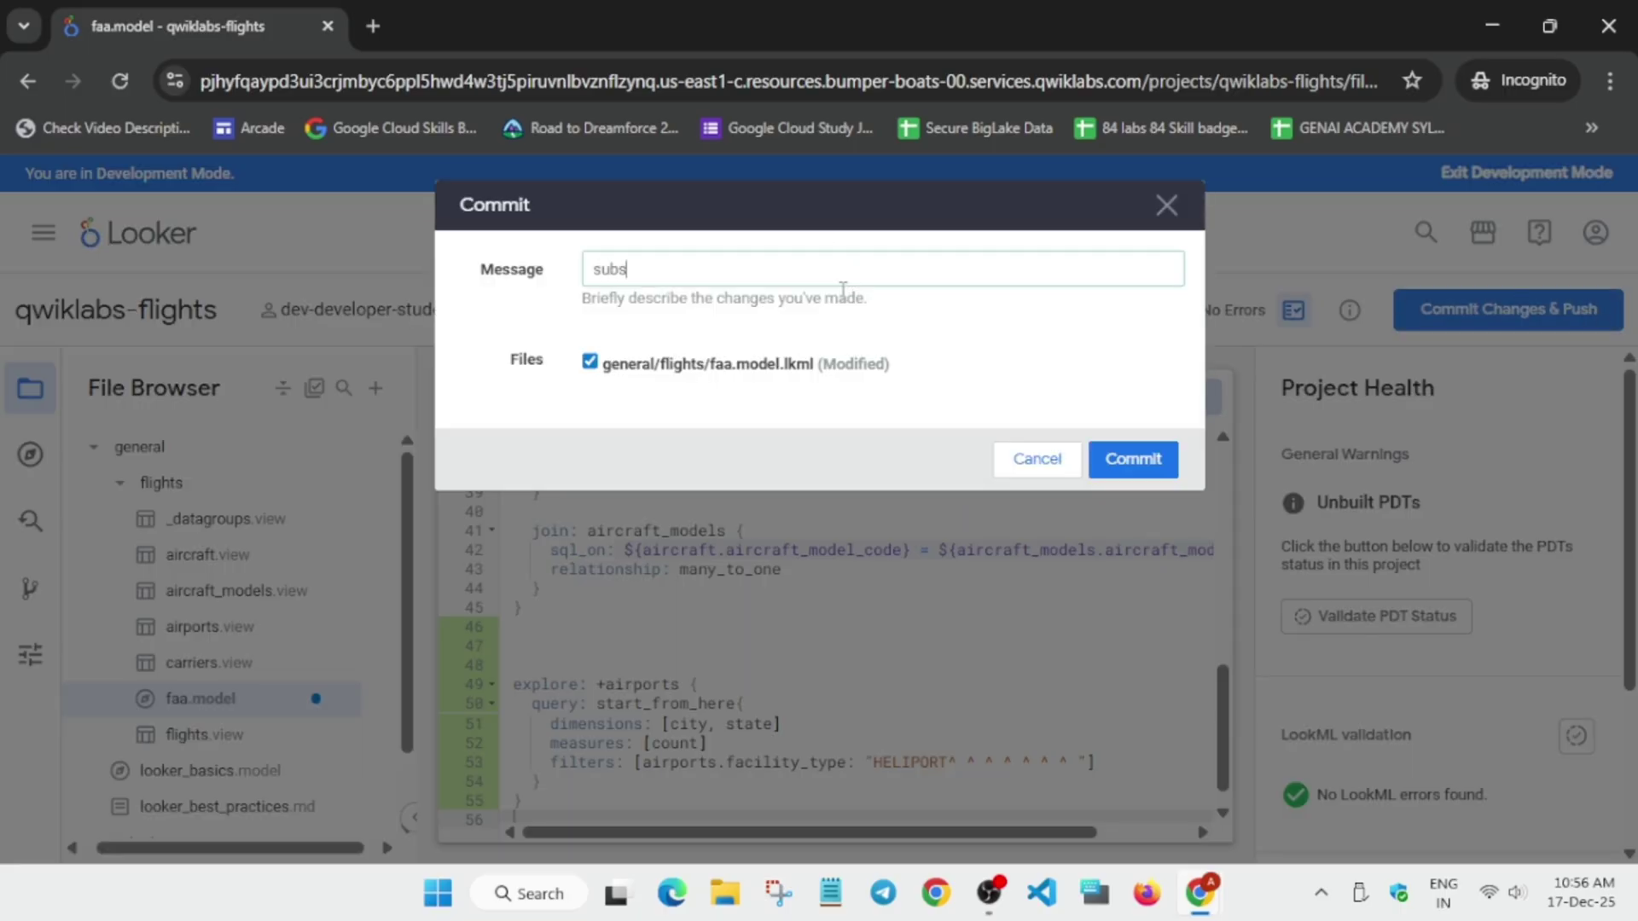
pyautogui.write('cribe now')
pyautogui.click(1133, 461)
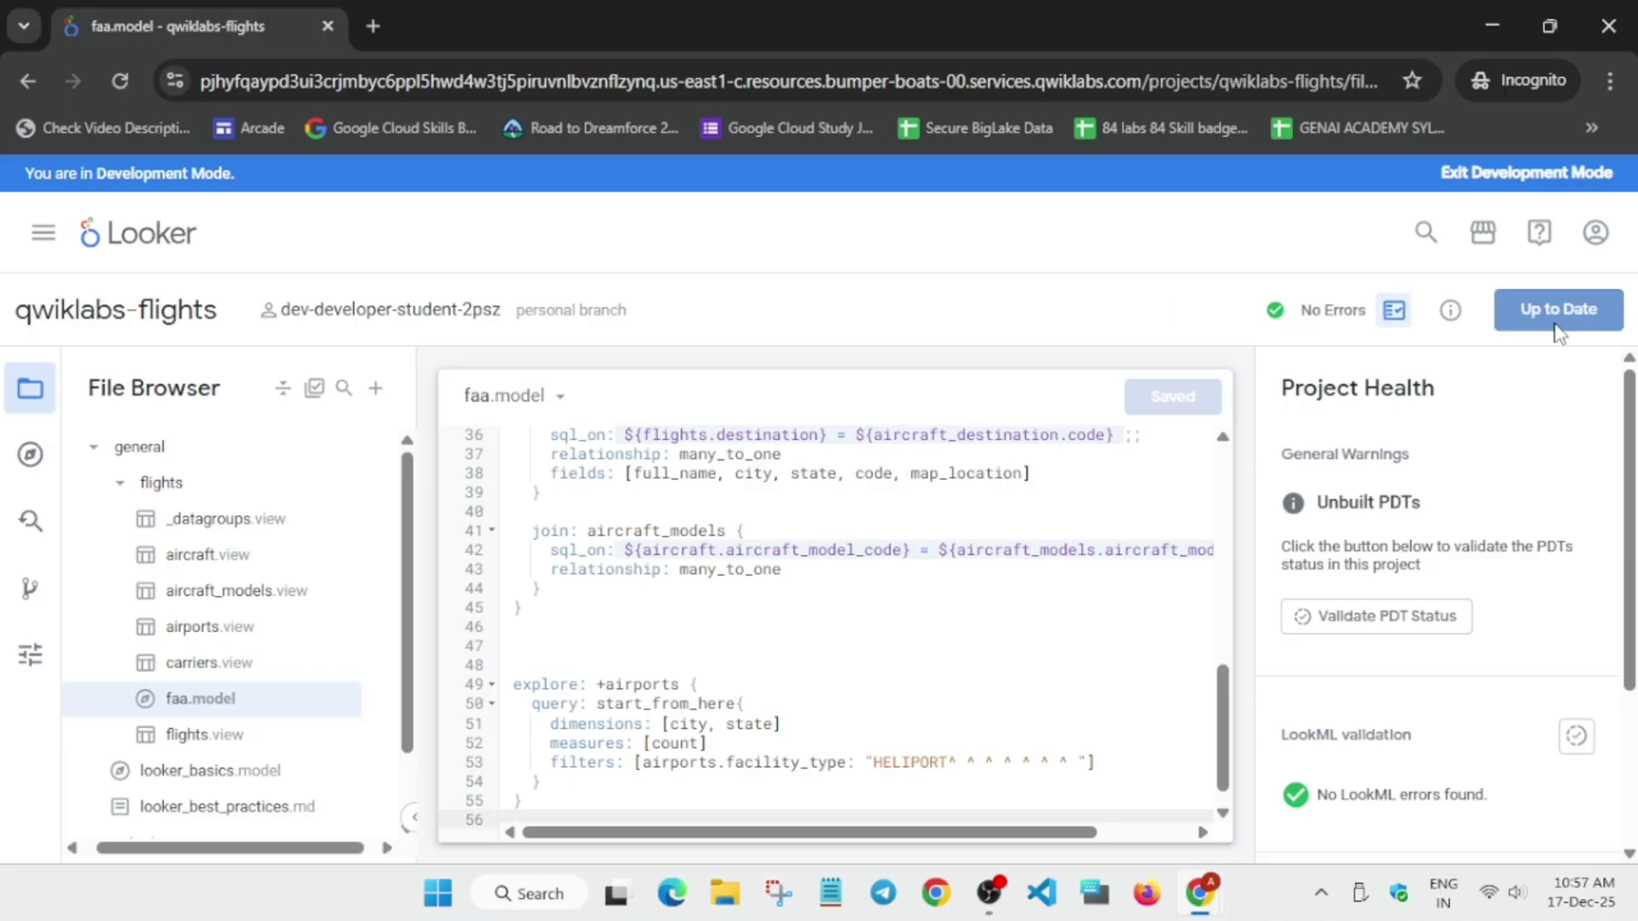
# Open Looker home in a new tab and bring up the Explore list.
pyautogui.rightClick(140, 240)
pyautogui.click(171, 263)
pyautogui.click(427, 17)
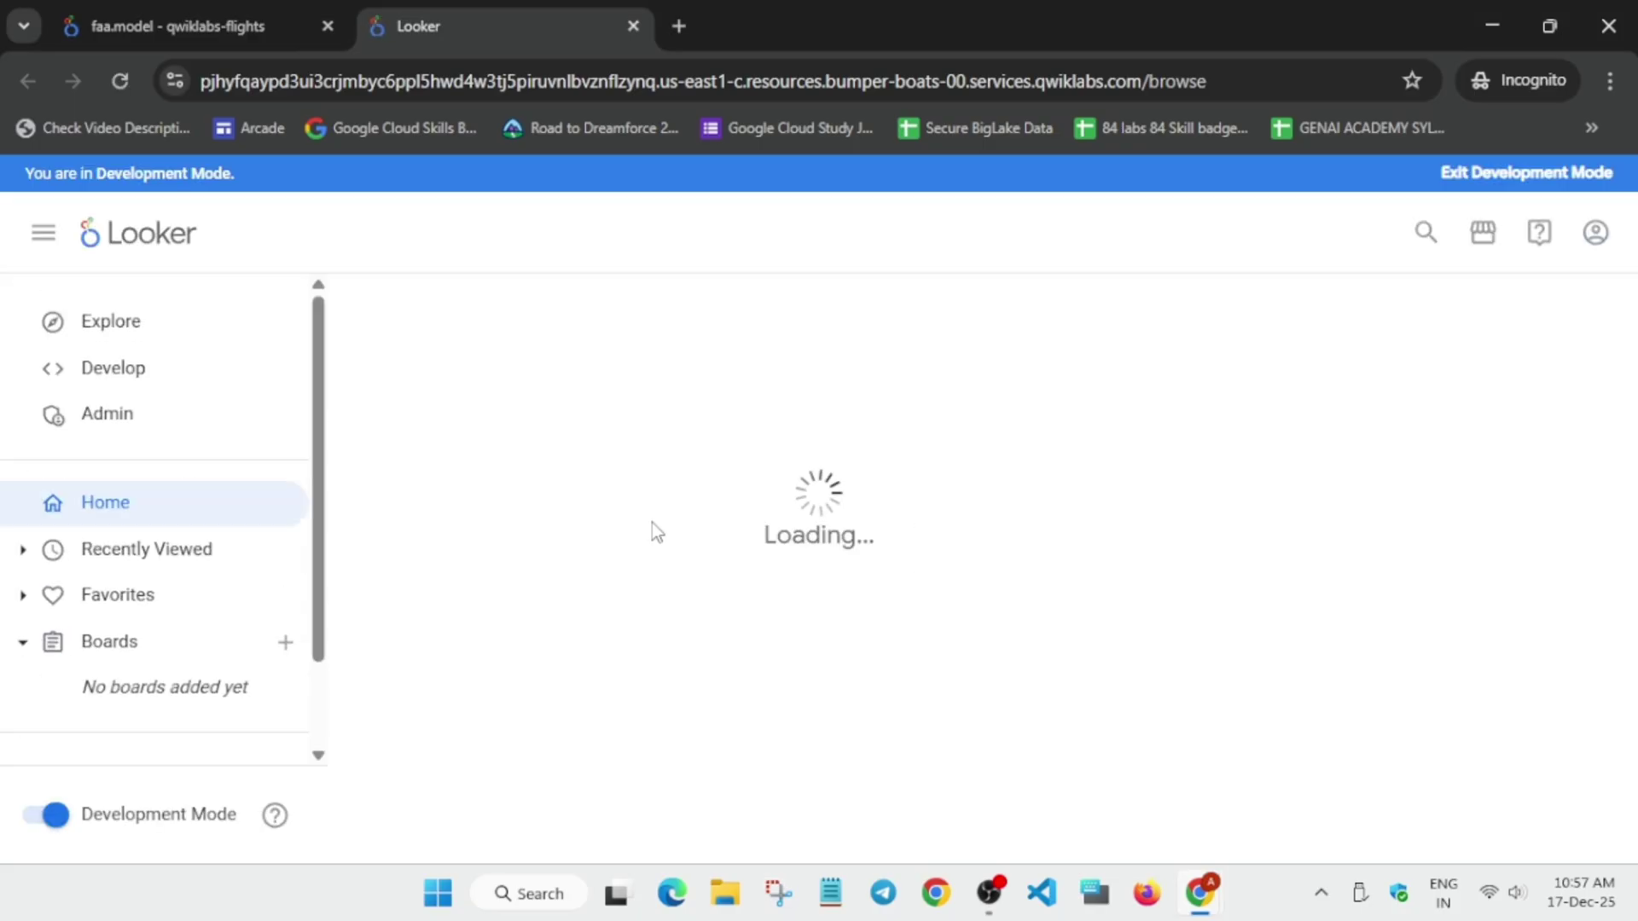
pyautogui.click(113, 328)
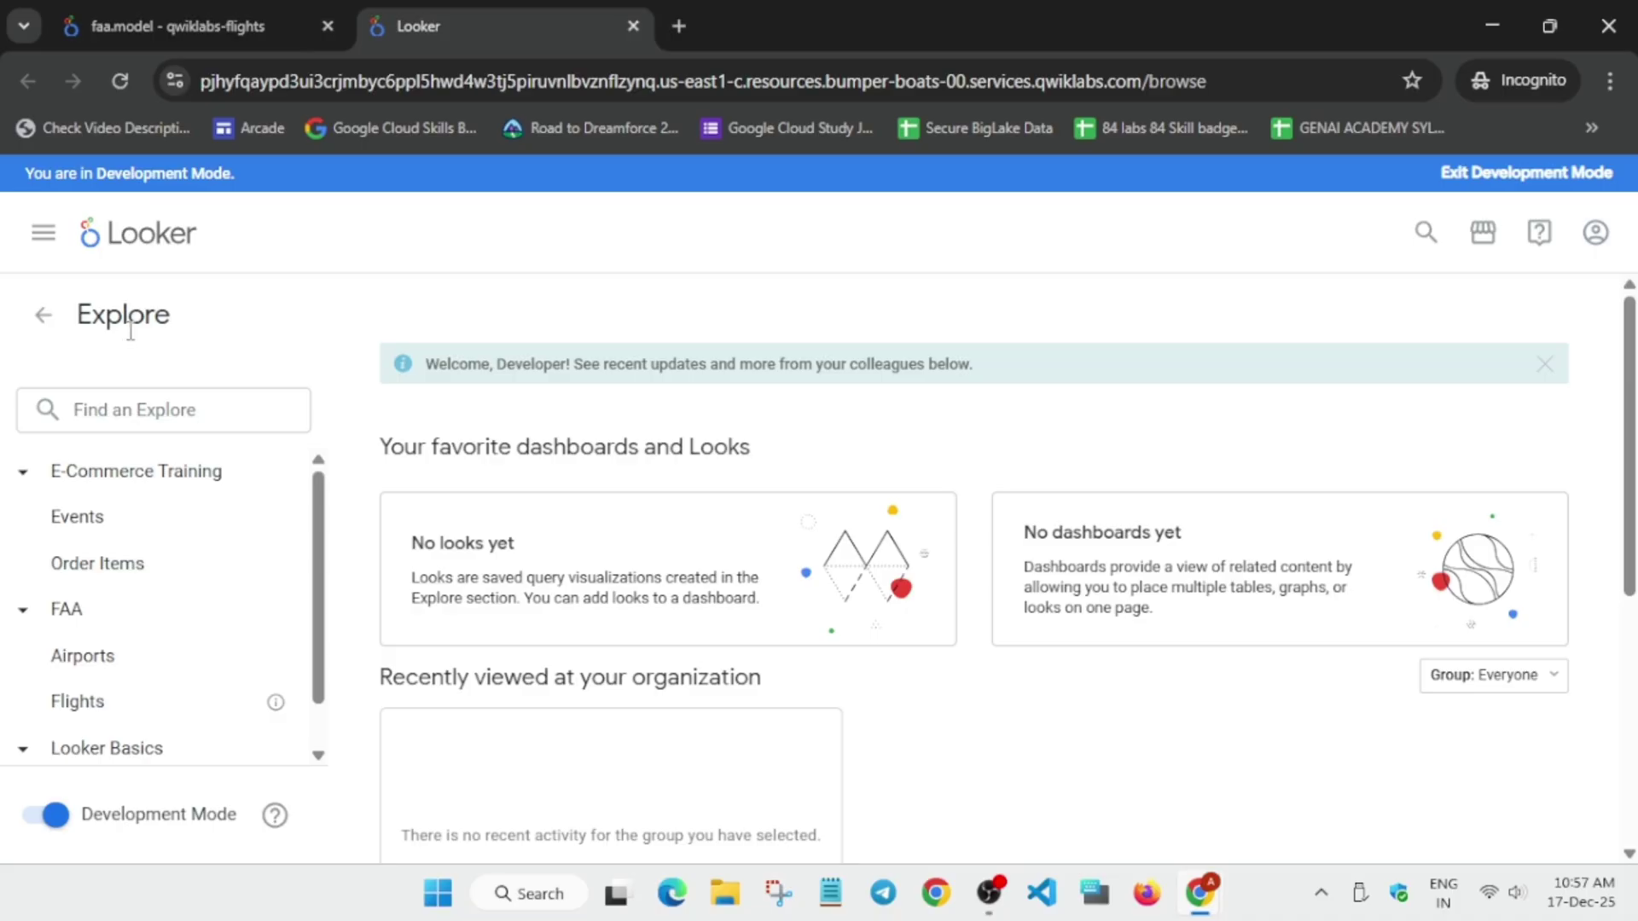
# Review the Task 1 Create Looks instructions, then open the FAA Airports Explore.
pyautogui.hotkey('alt', 'Tab')
pyautogui.click(249, 23)
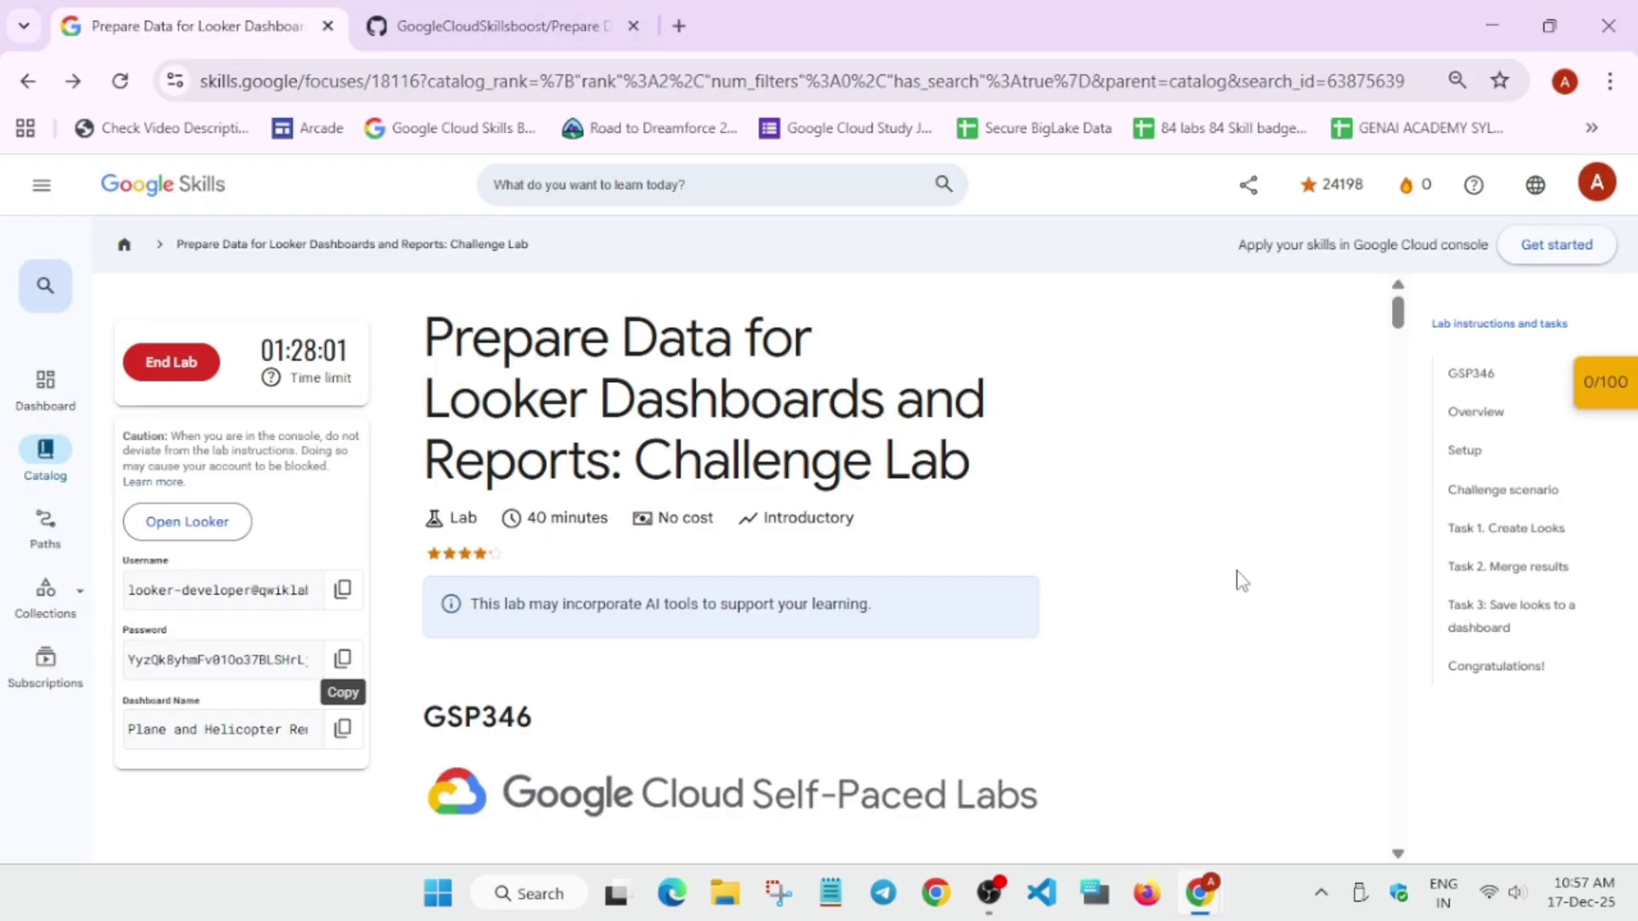
pyautogui.click(1464, 563)
pyautogui.click(1460, 533)
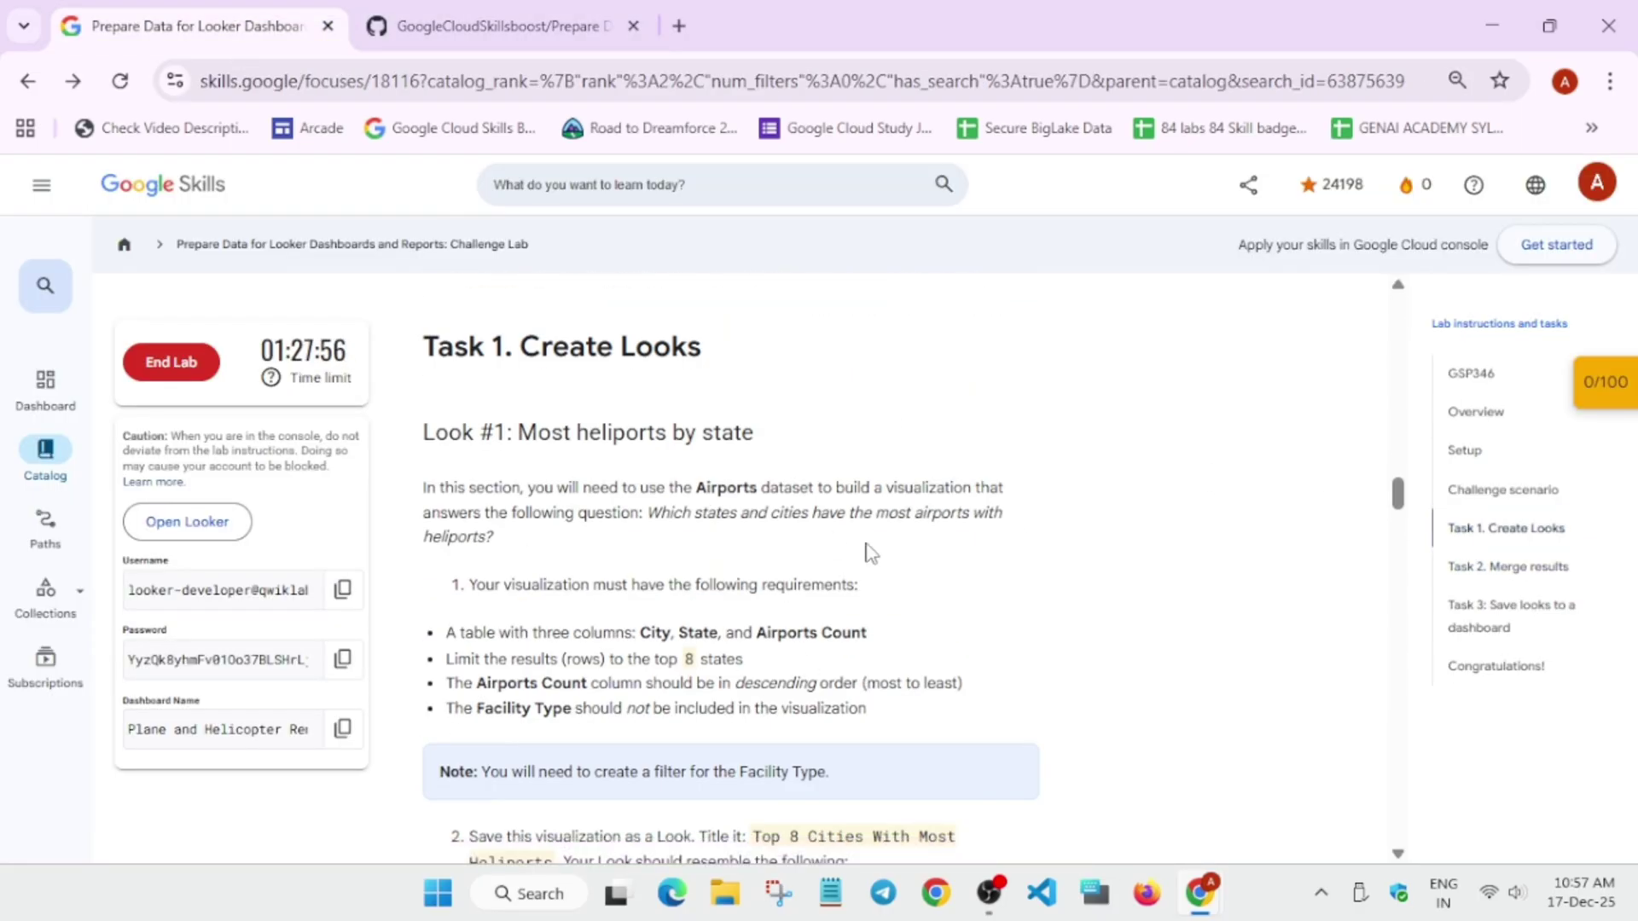
pyautogui.scroll(-2, 868, 550)
pyautogui.hotkey('alt', 'Tab')
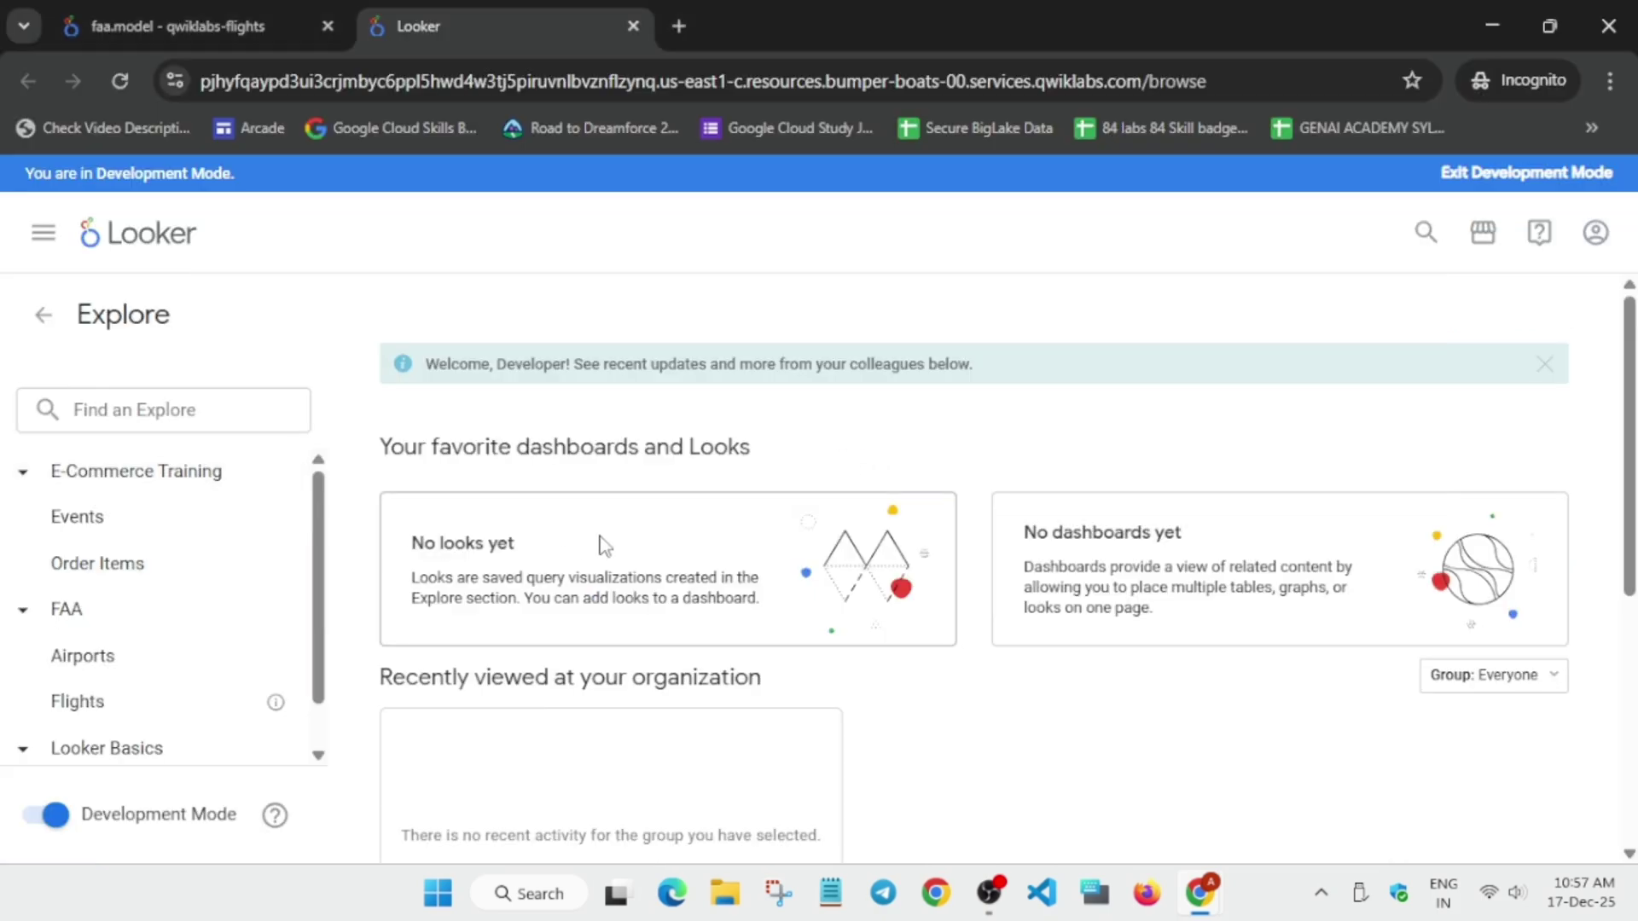
pyautogui.click(139, 667)
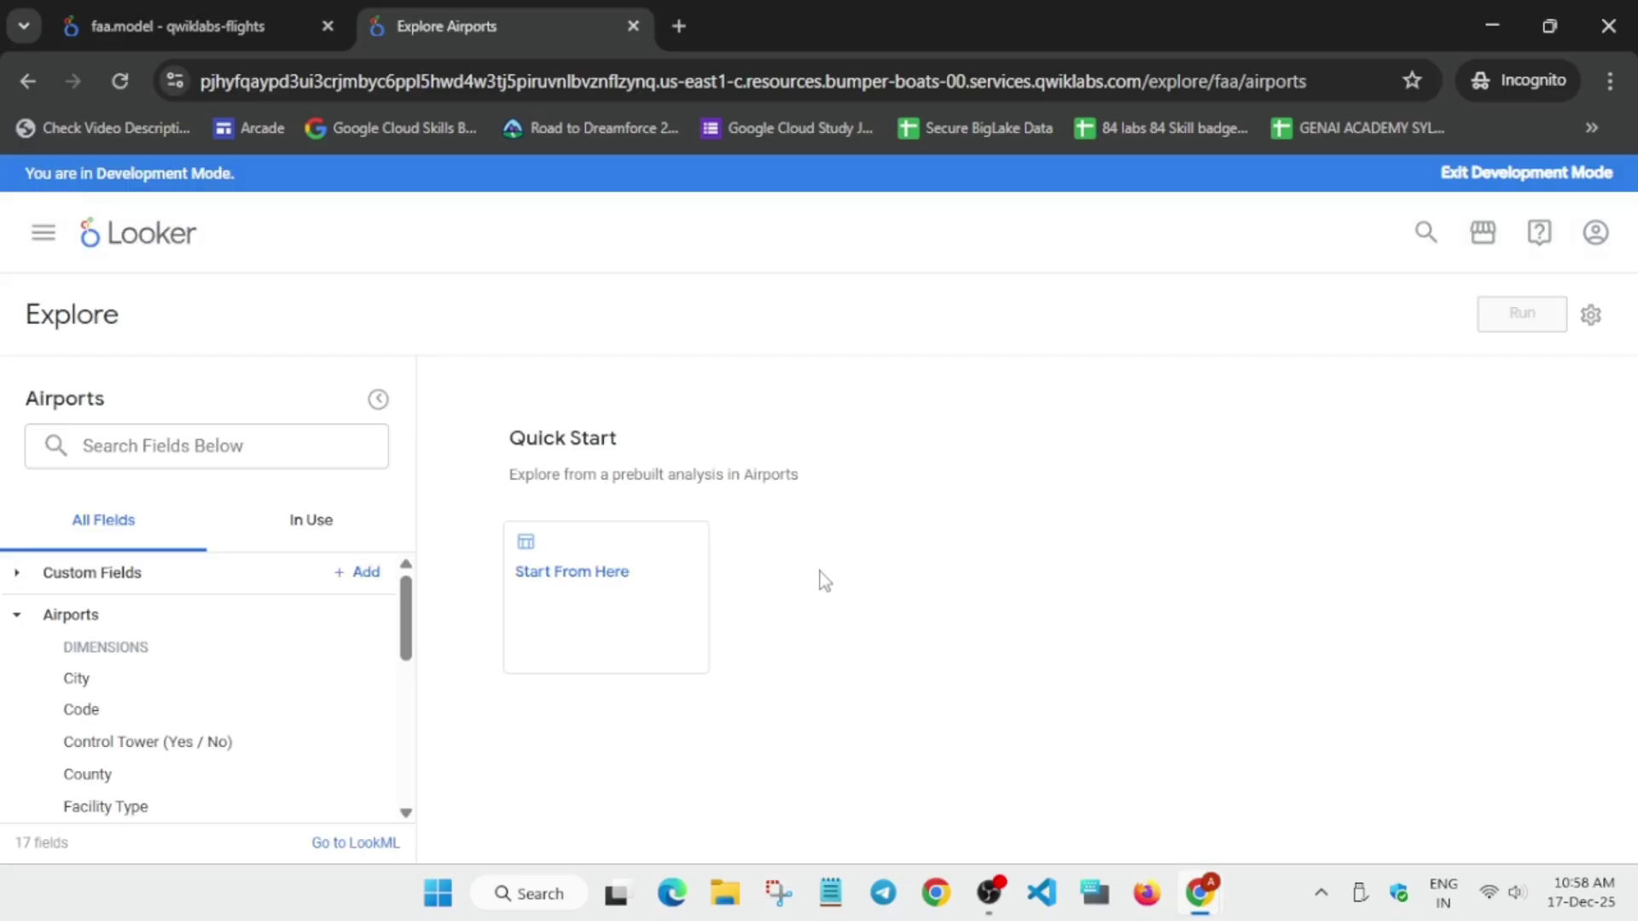
# Load the HELIPORT-filtered Start From Here query and compare it with the Look #1 requirements.
pyautogui.click(624, 597)
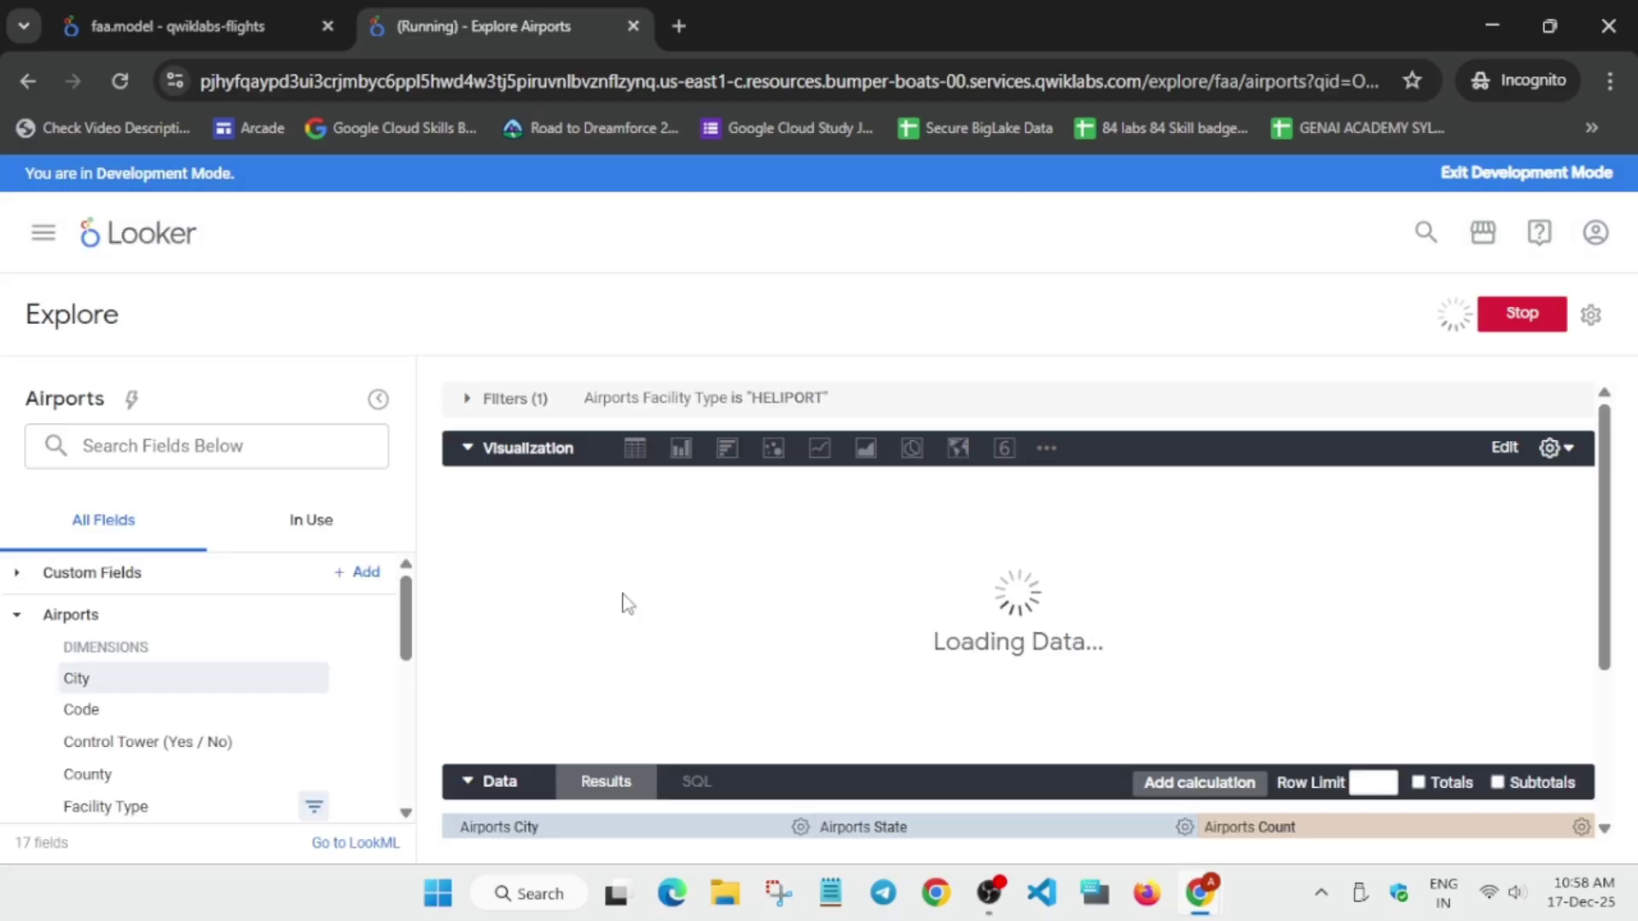
pyautogui.hotkey('alt', 'Tab')
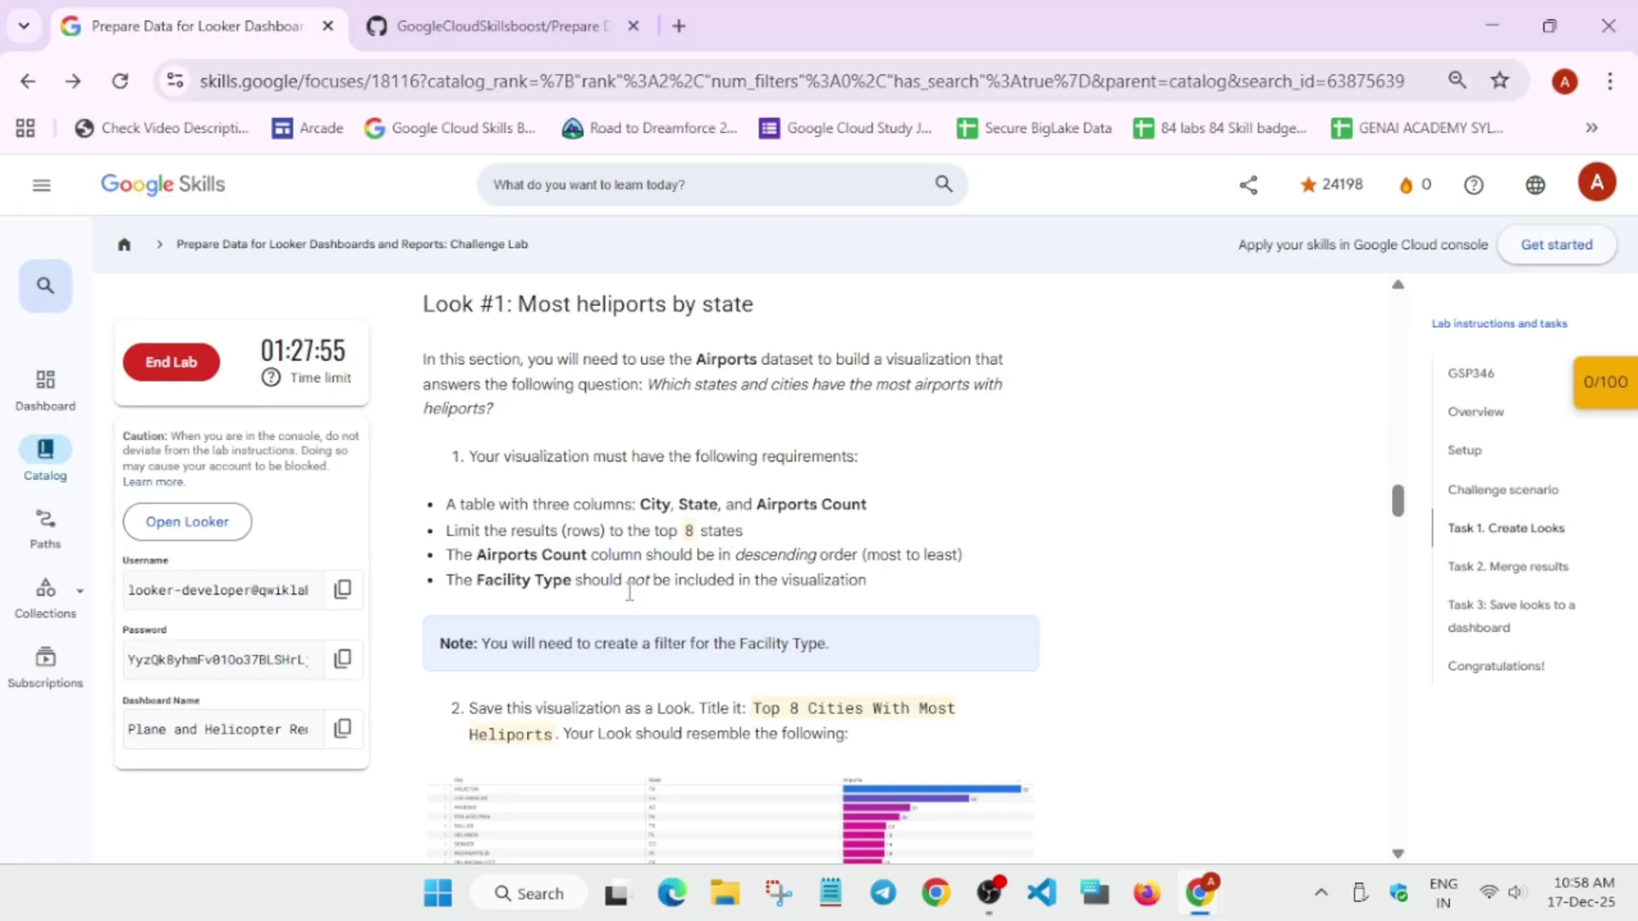
pyautogui.scroll(-2, 617, 486)
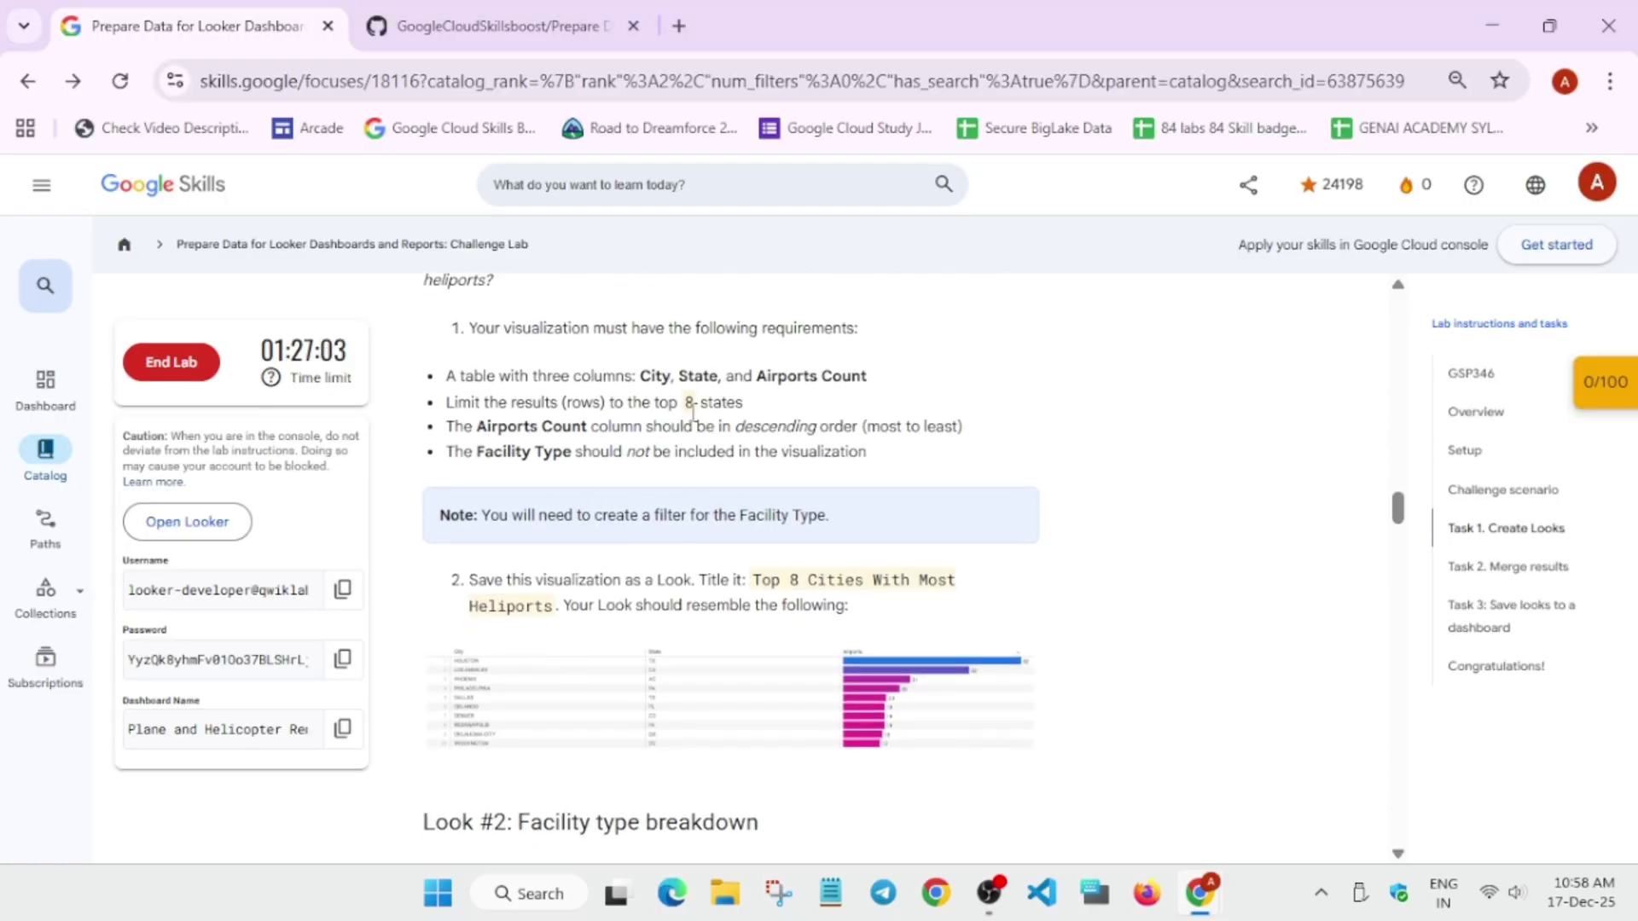
pyautogui.hotkey('alt', 'Tab')
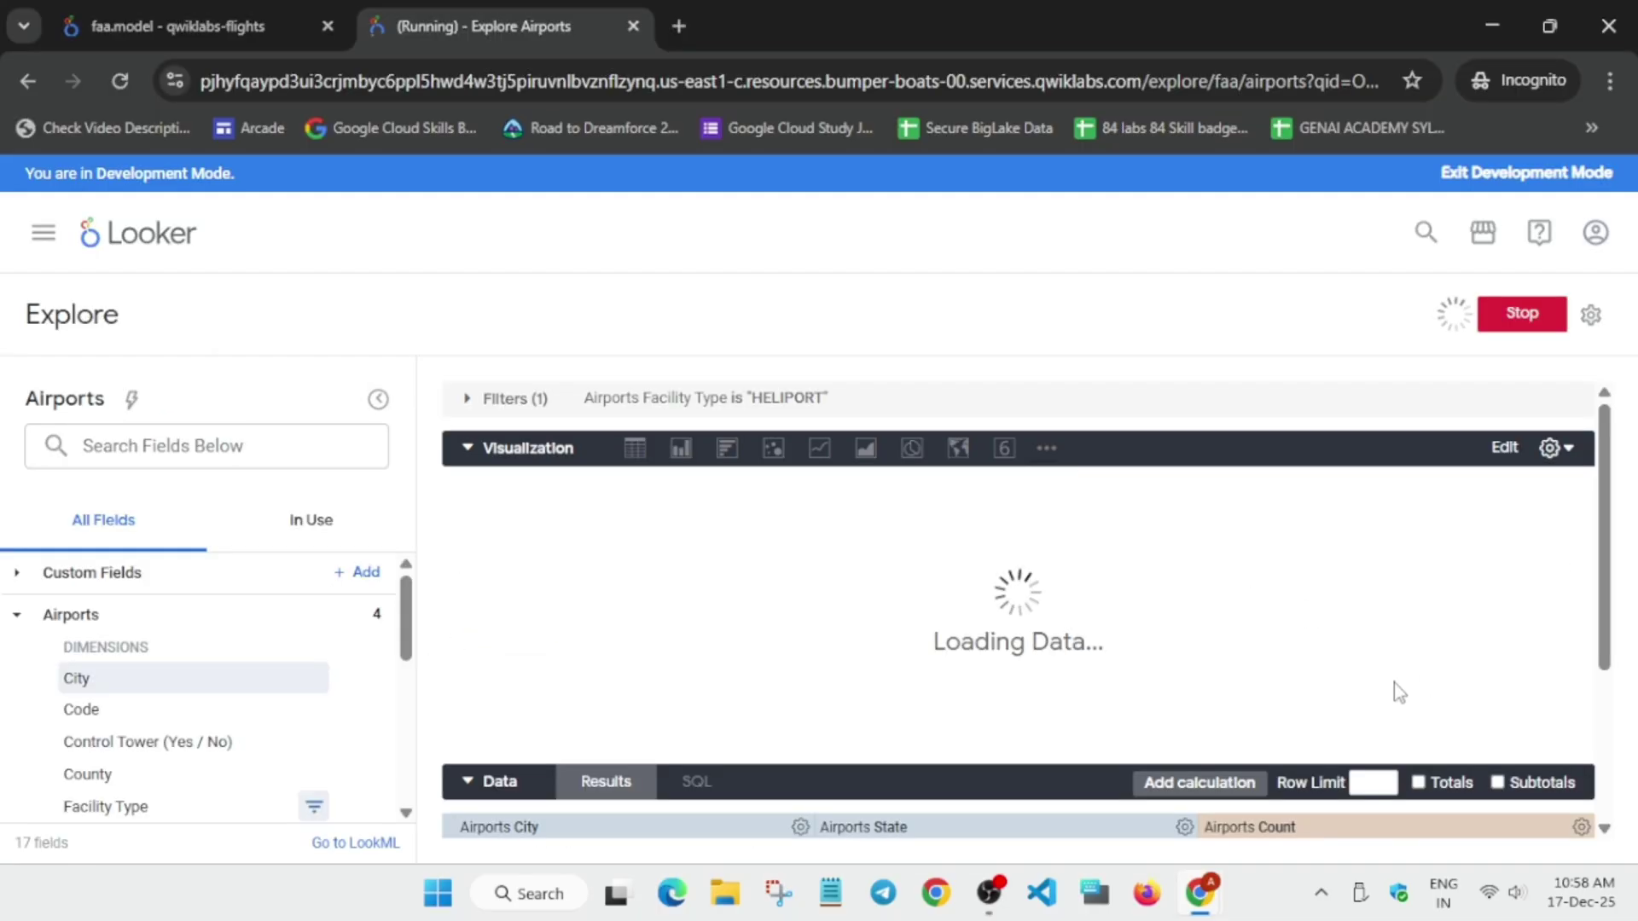
pyautogui.scroll(-2, 1394, 685)
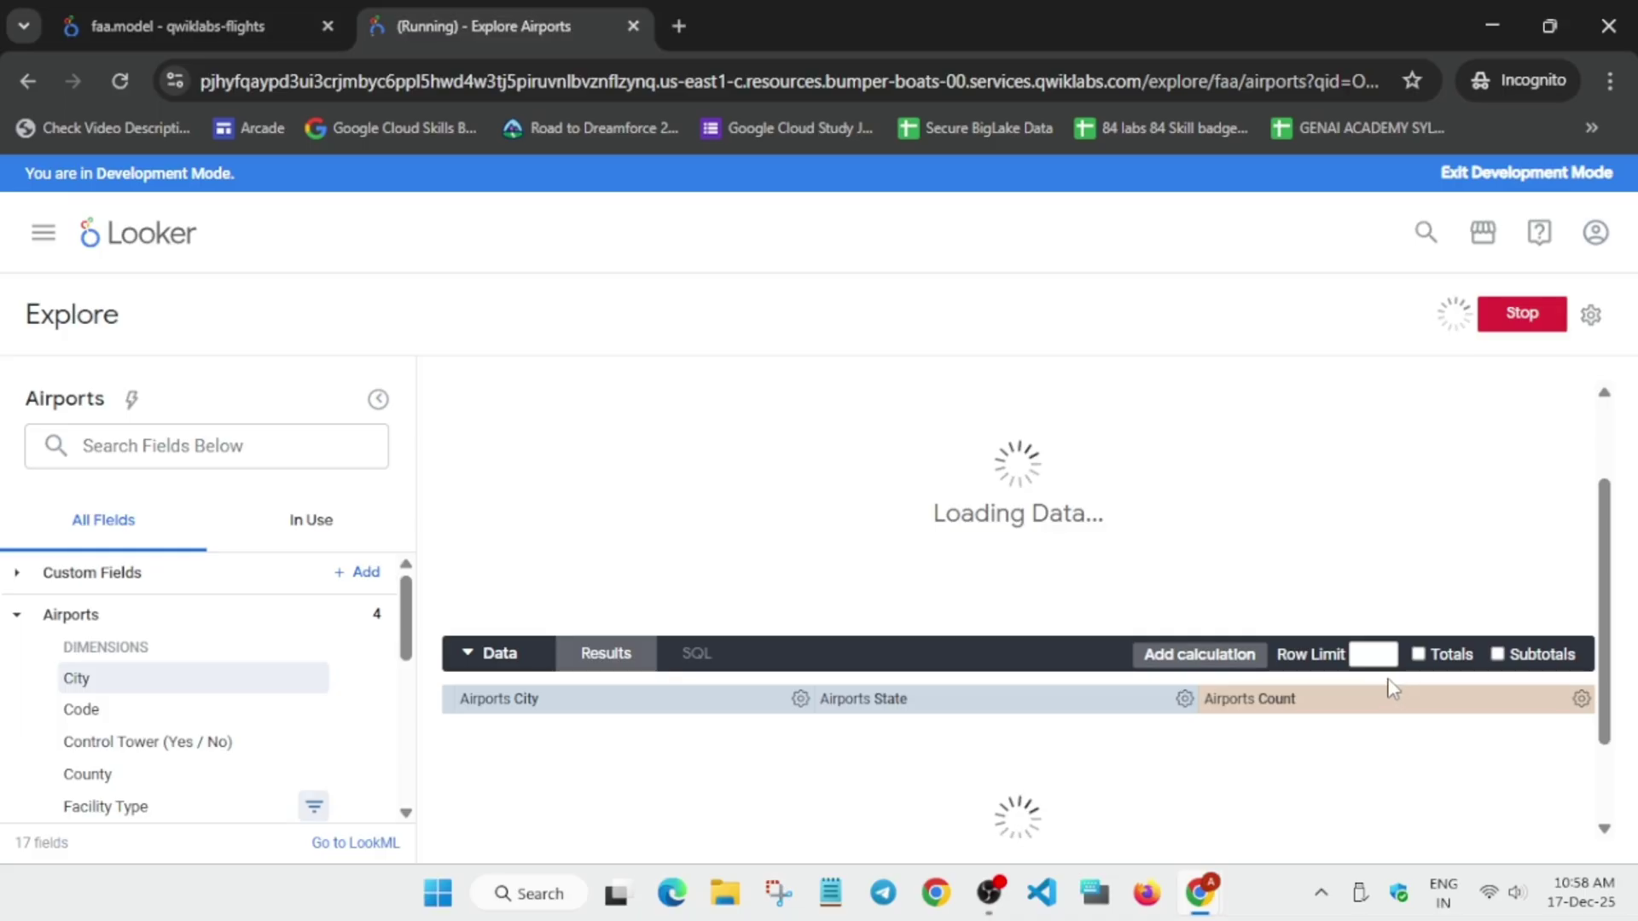
pyautogui.scroll(2, 1177, 640)
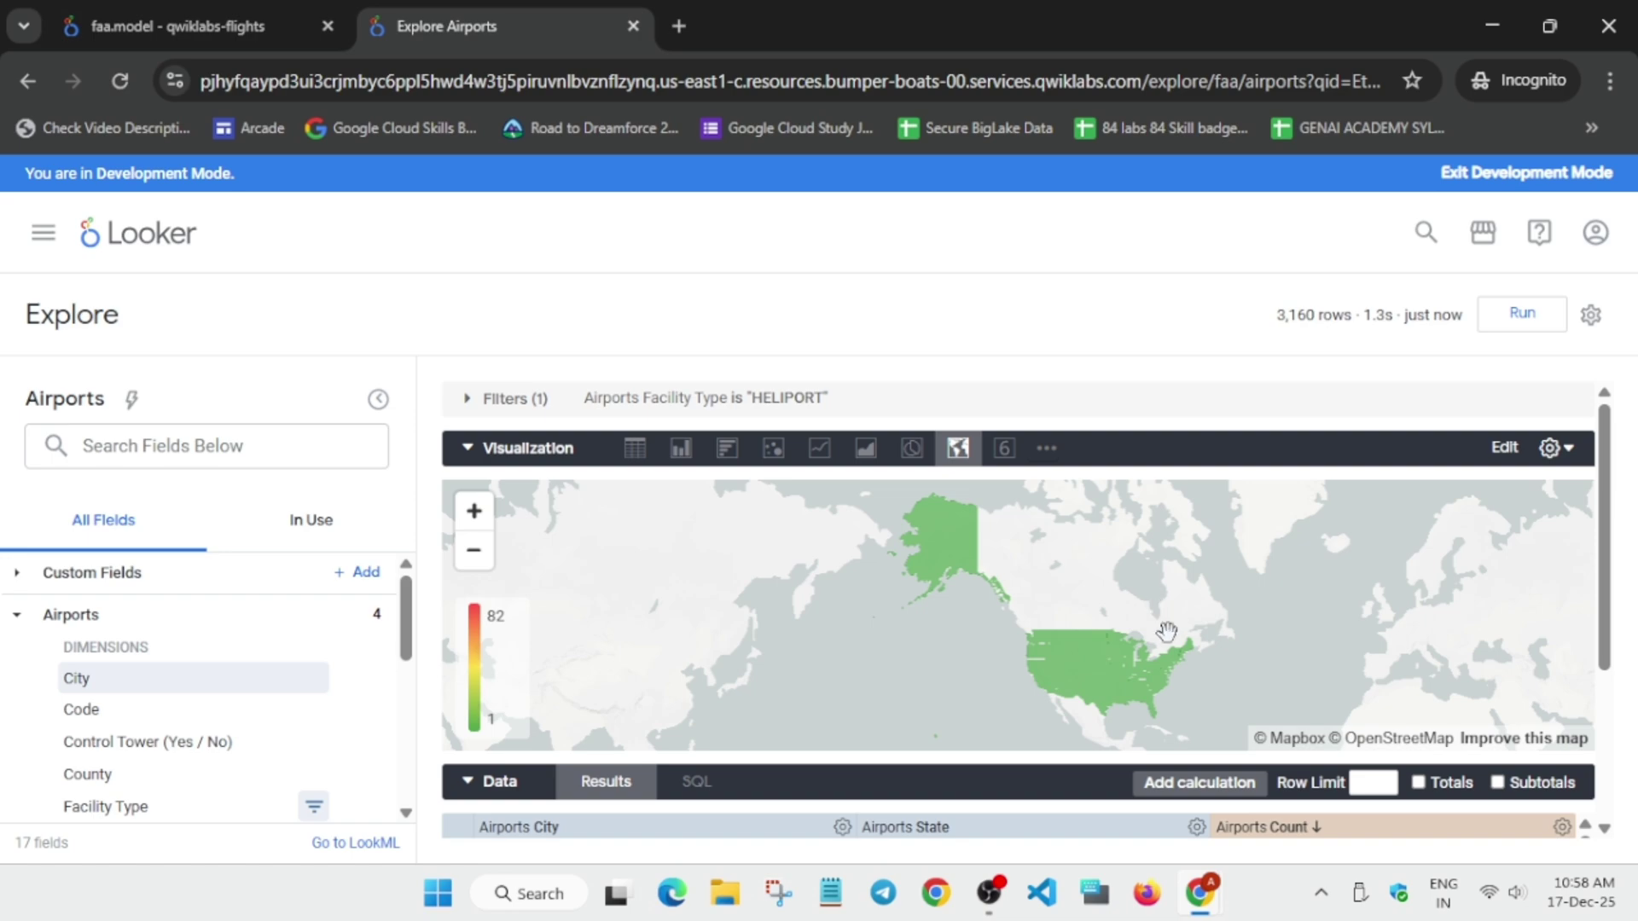
# Set the row limit to 8 and switch the visualization to Table.
pyautogui.hotkey('alt', 'Tab')
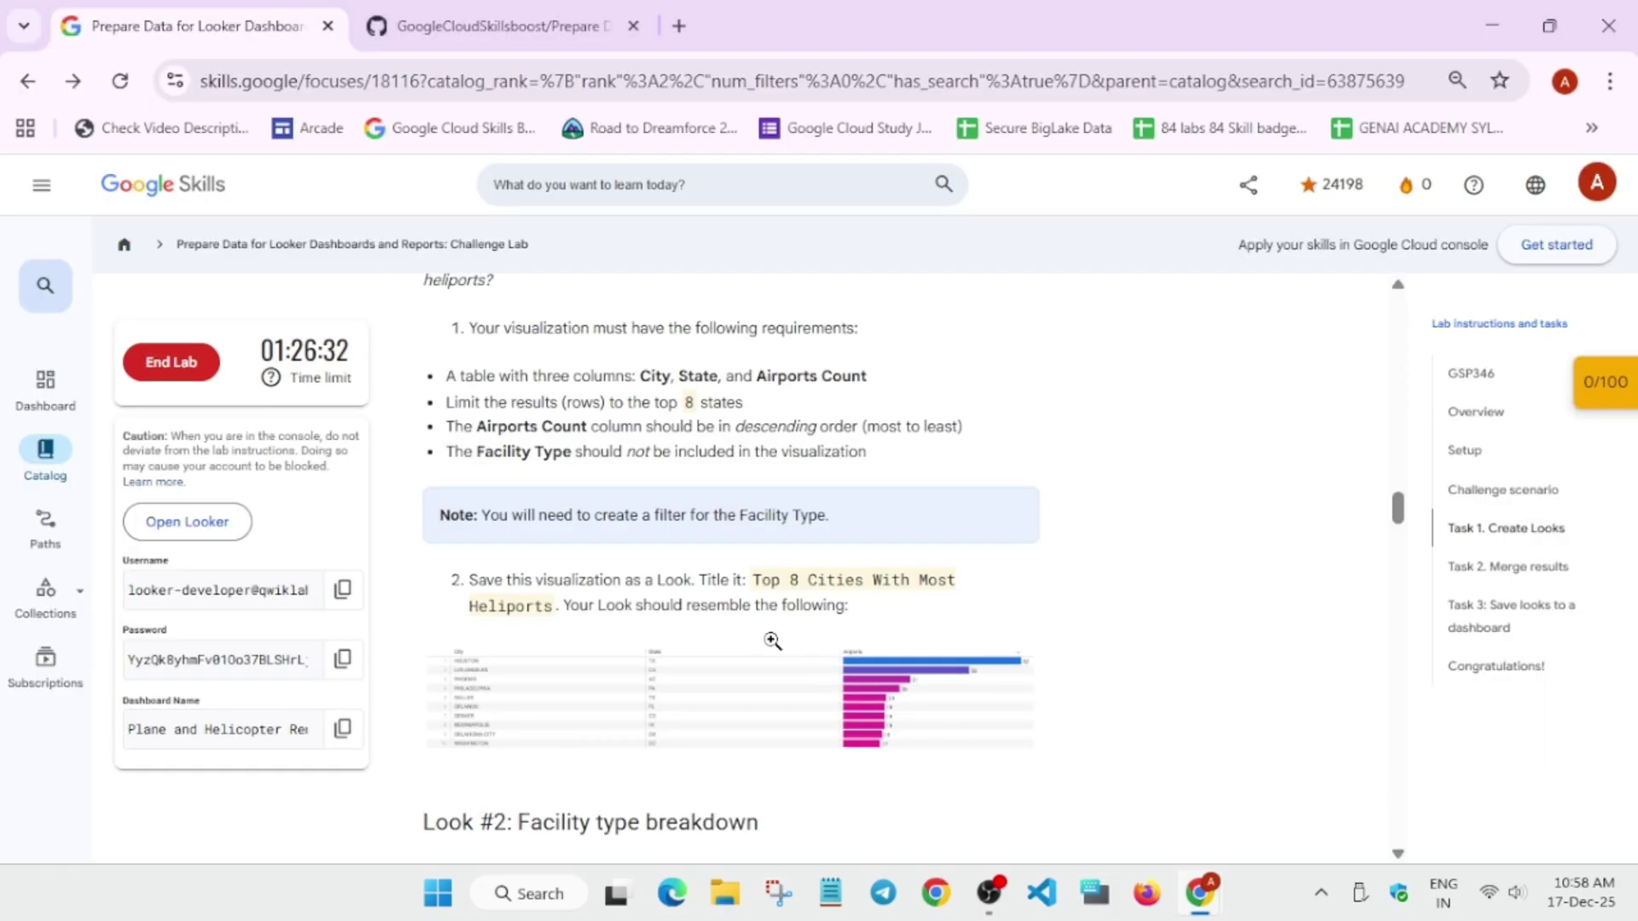
pyautogui.hotkey('alt', 'Tab')
pyautogui.write('1')
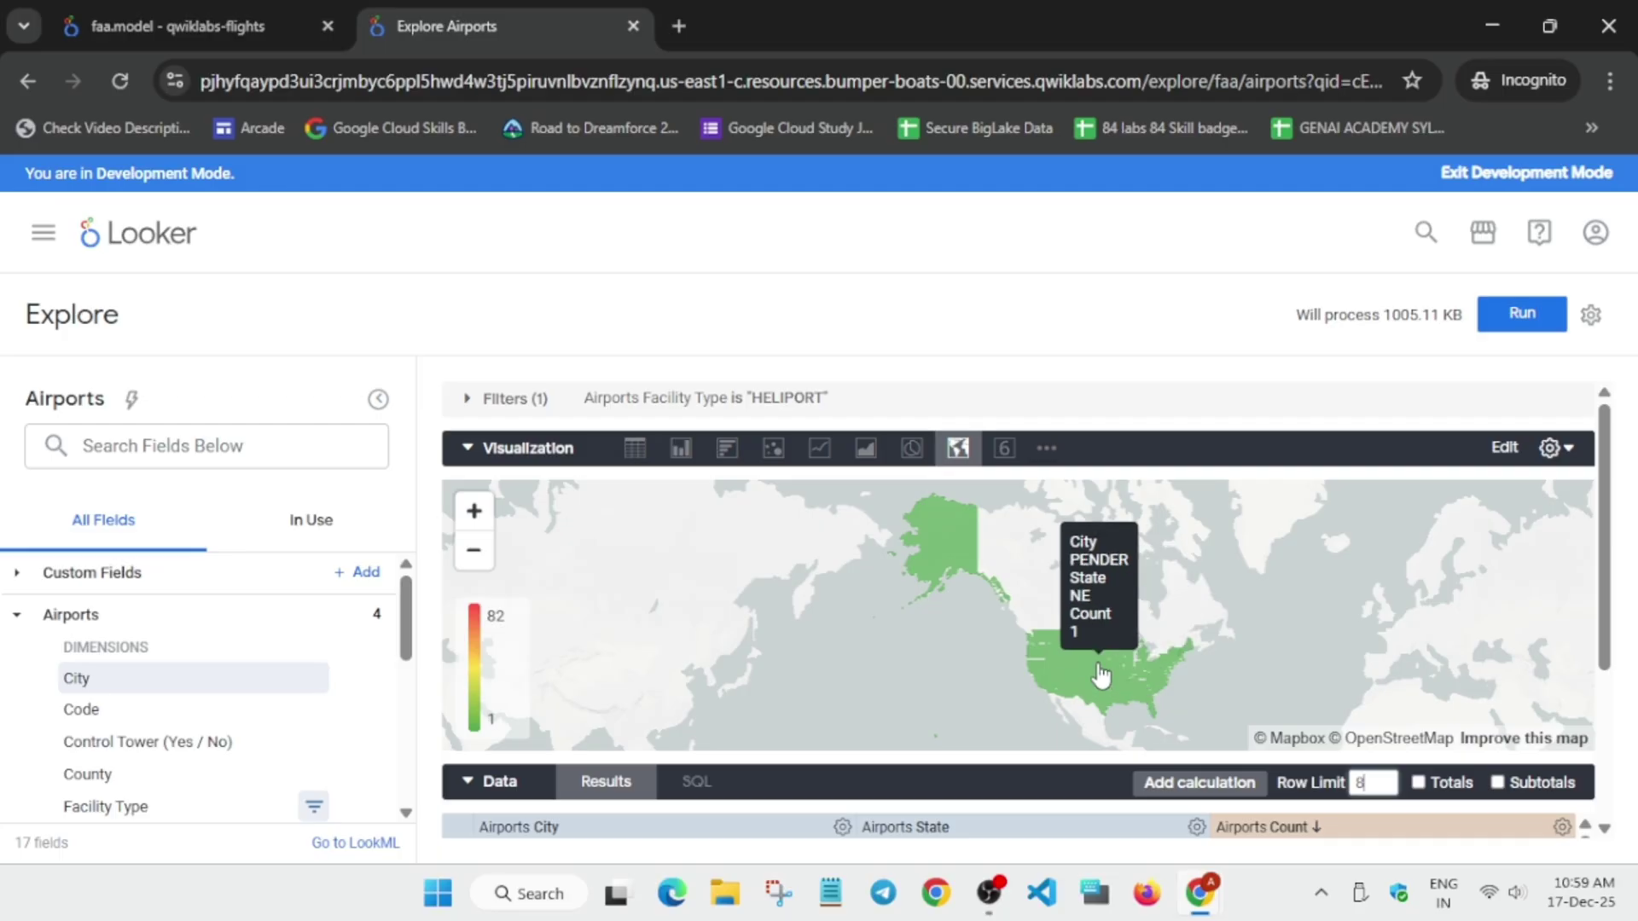
pyautogui.hotkey('alt', 'Tab')
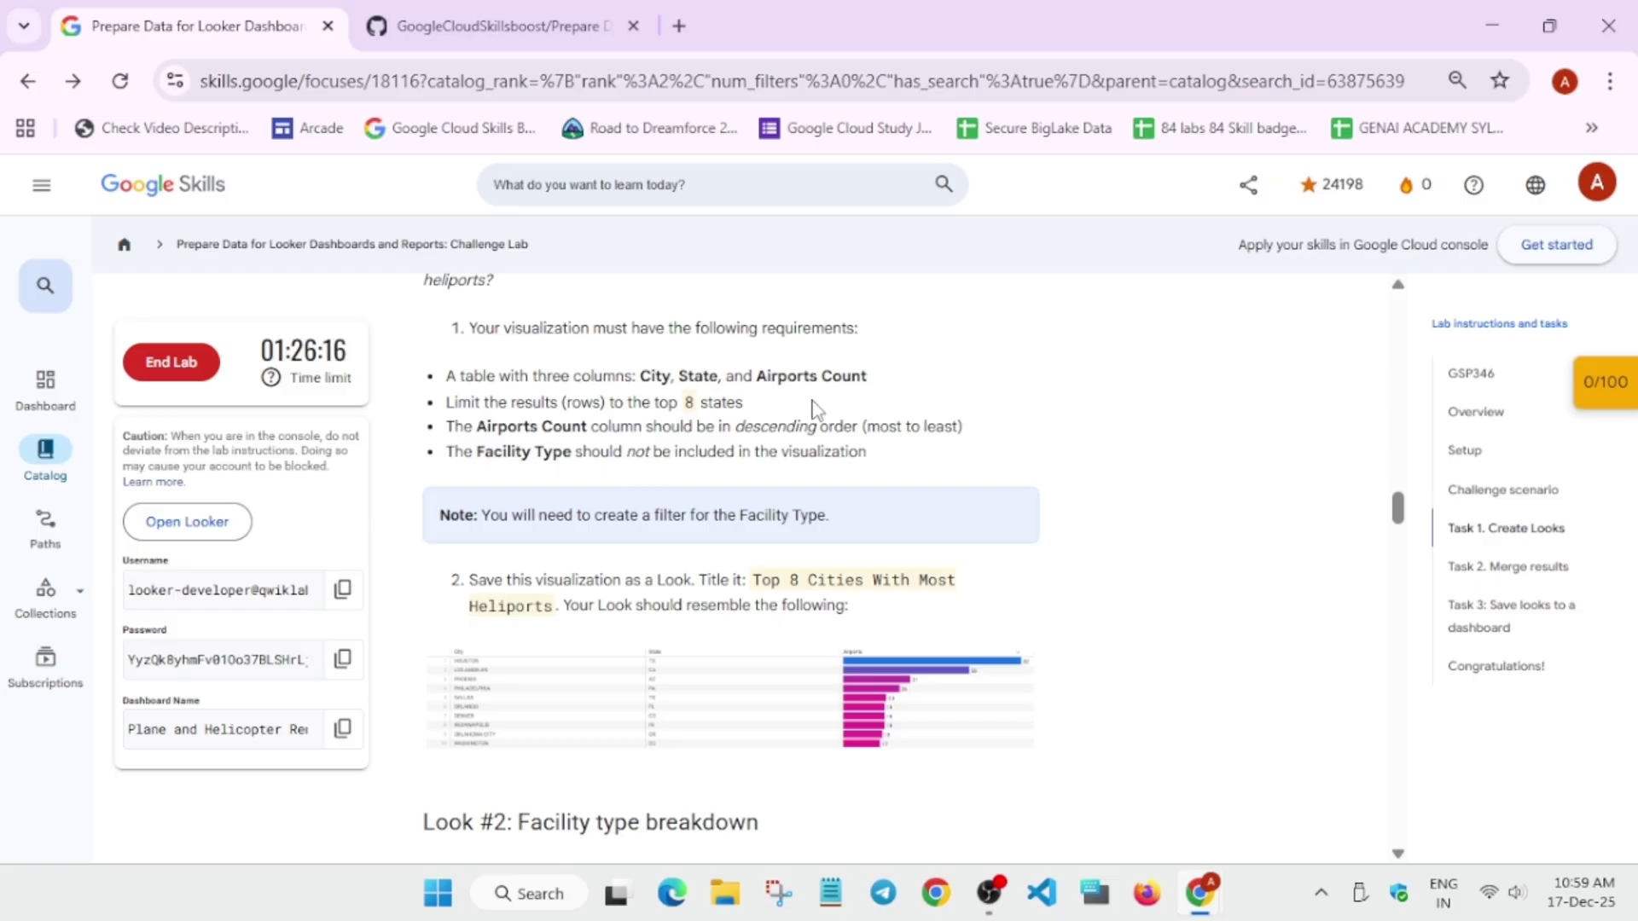
pyautogui.hotkey('alt', 'Tab')
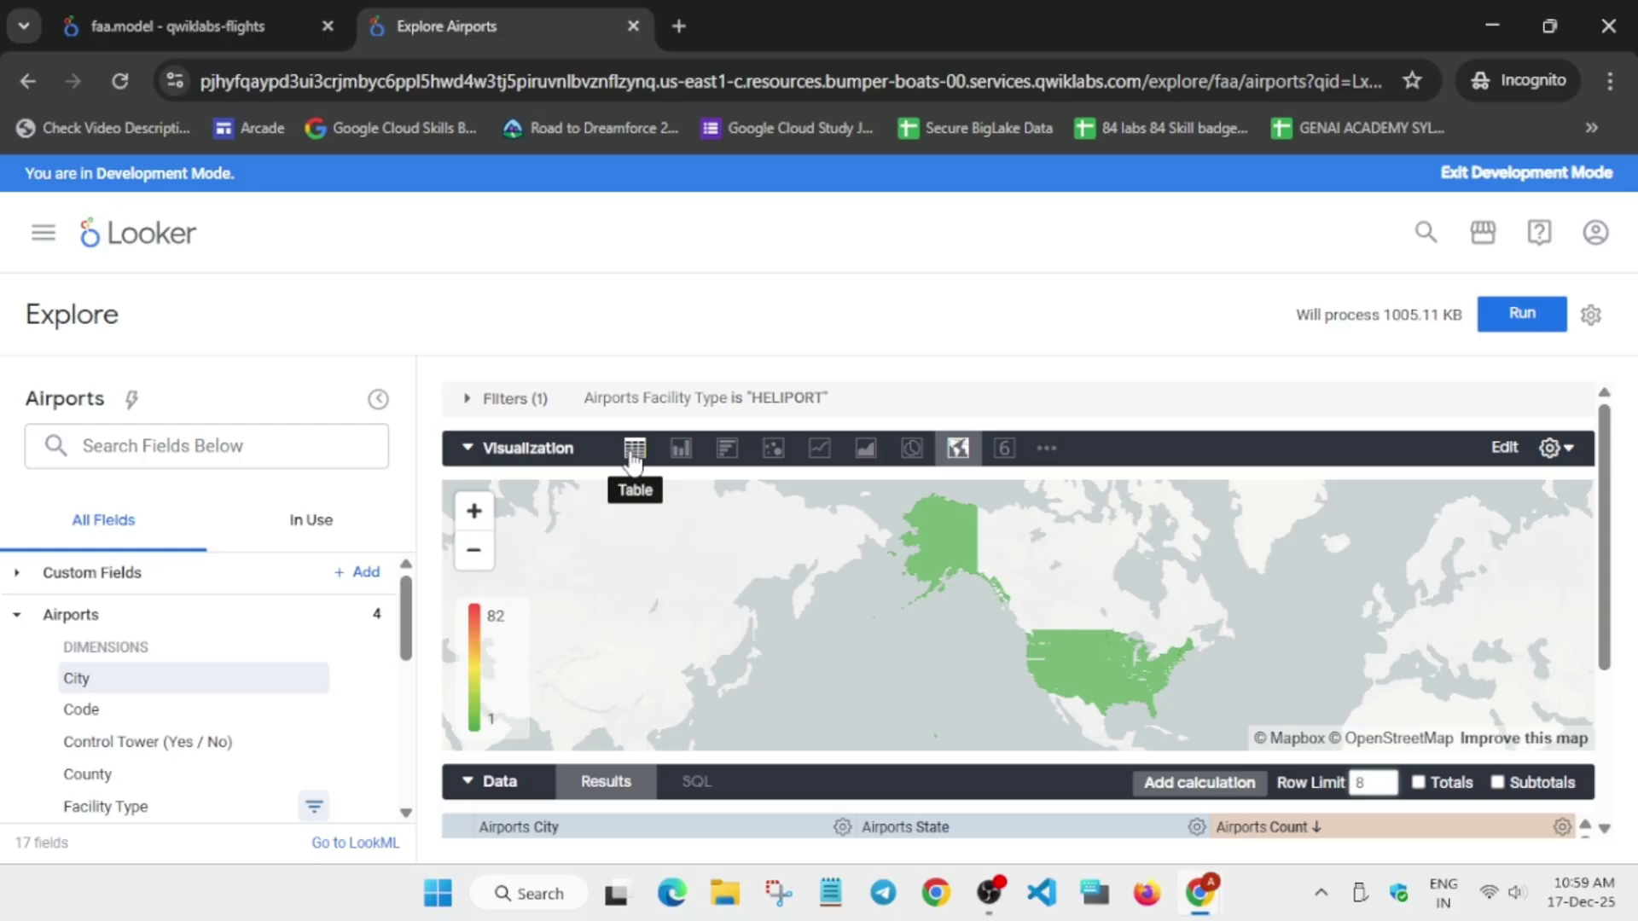
pyautogui.hotkey('alt', 'Tab')
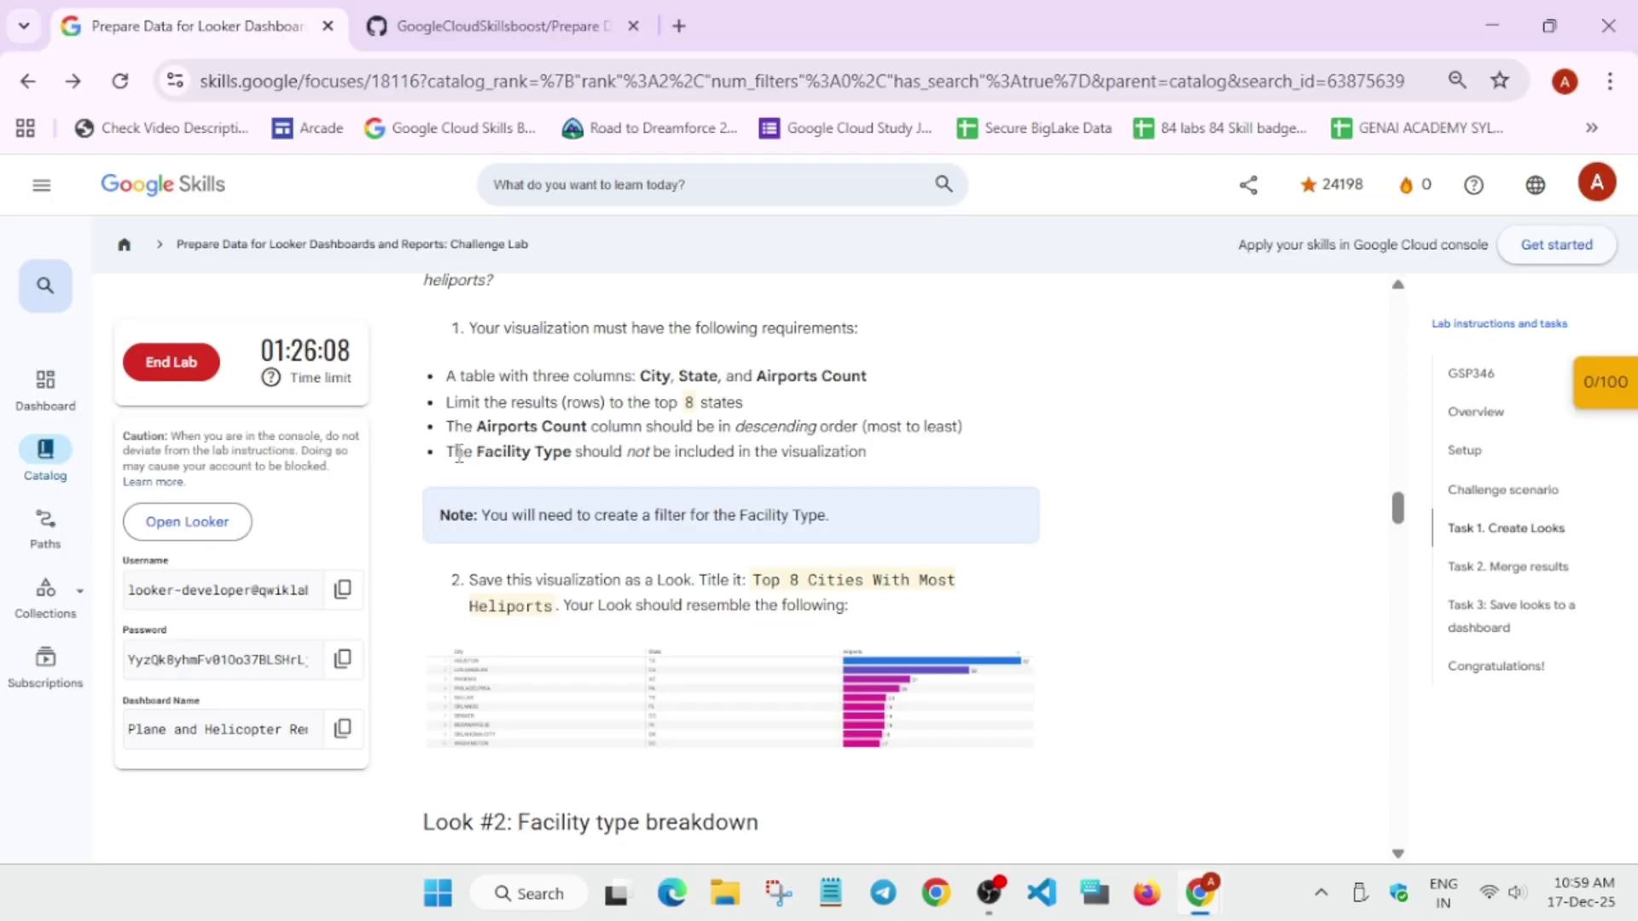
pyautogui.moveTo(463, 598); pyautogui.dragTo(874, 582)
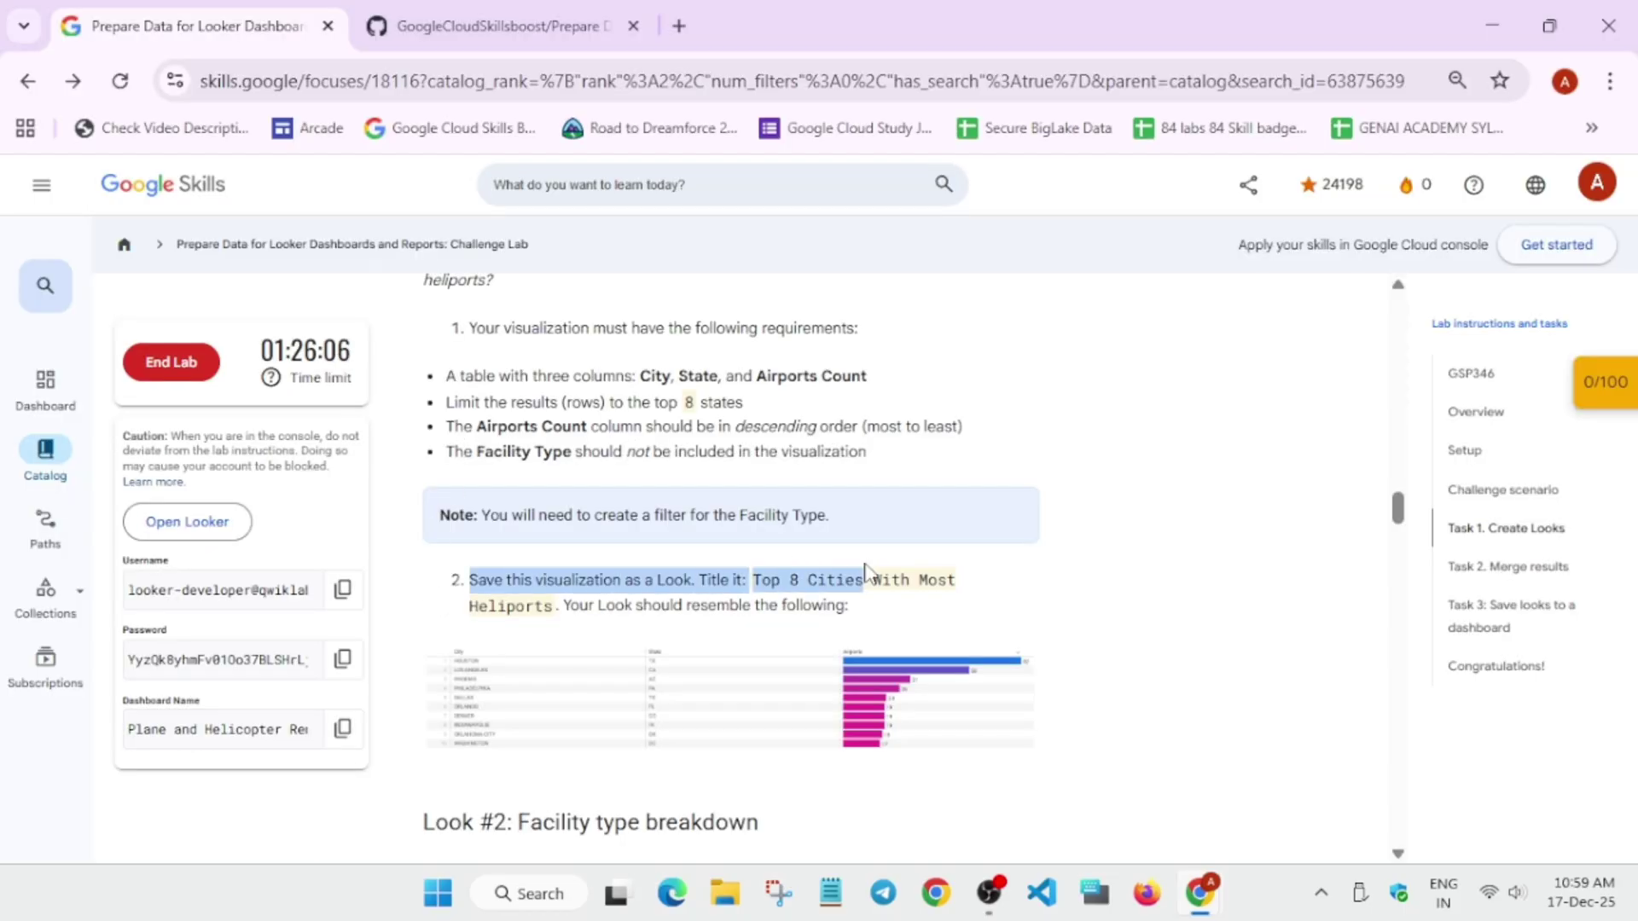
pyautogui.hotkey('alt', 'Tab')
pyautogui.click(638, 461)
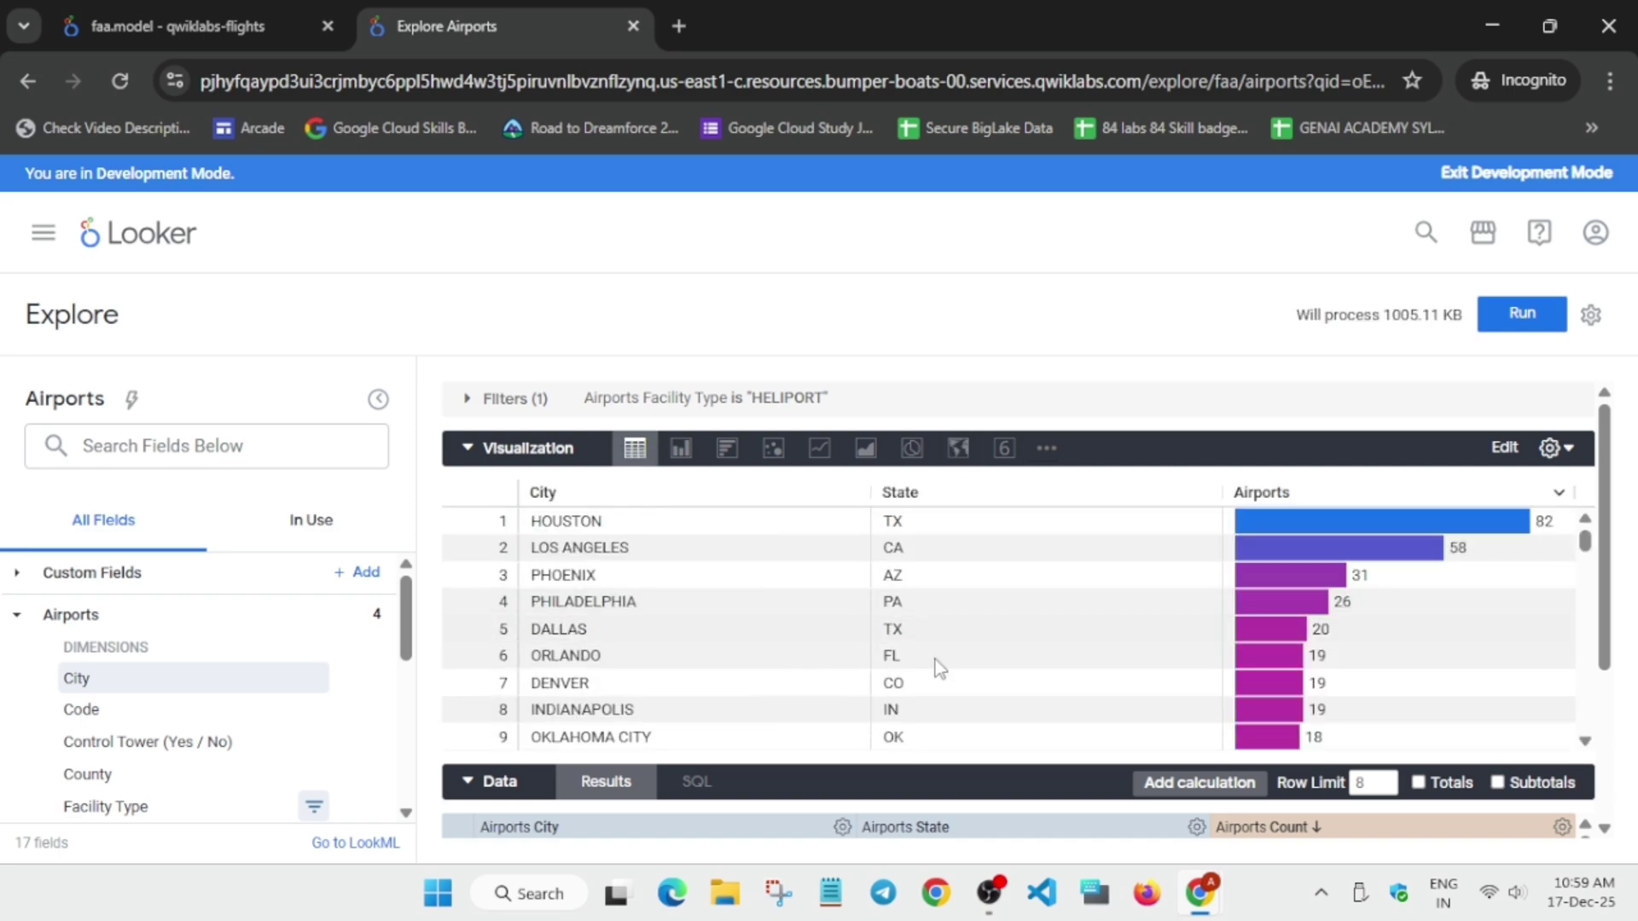
# Check the example chart in the instructions and rerun the query, giving 8 cities led by HOUSTON.
pyautogui.hotkey('alt', 'Tab')
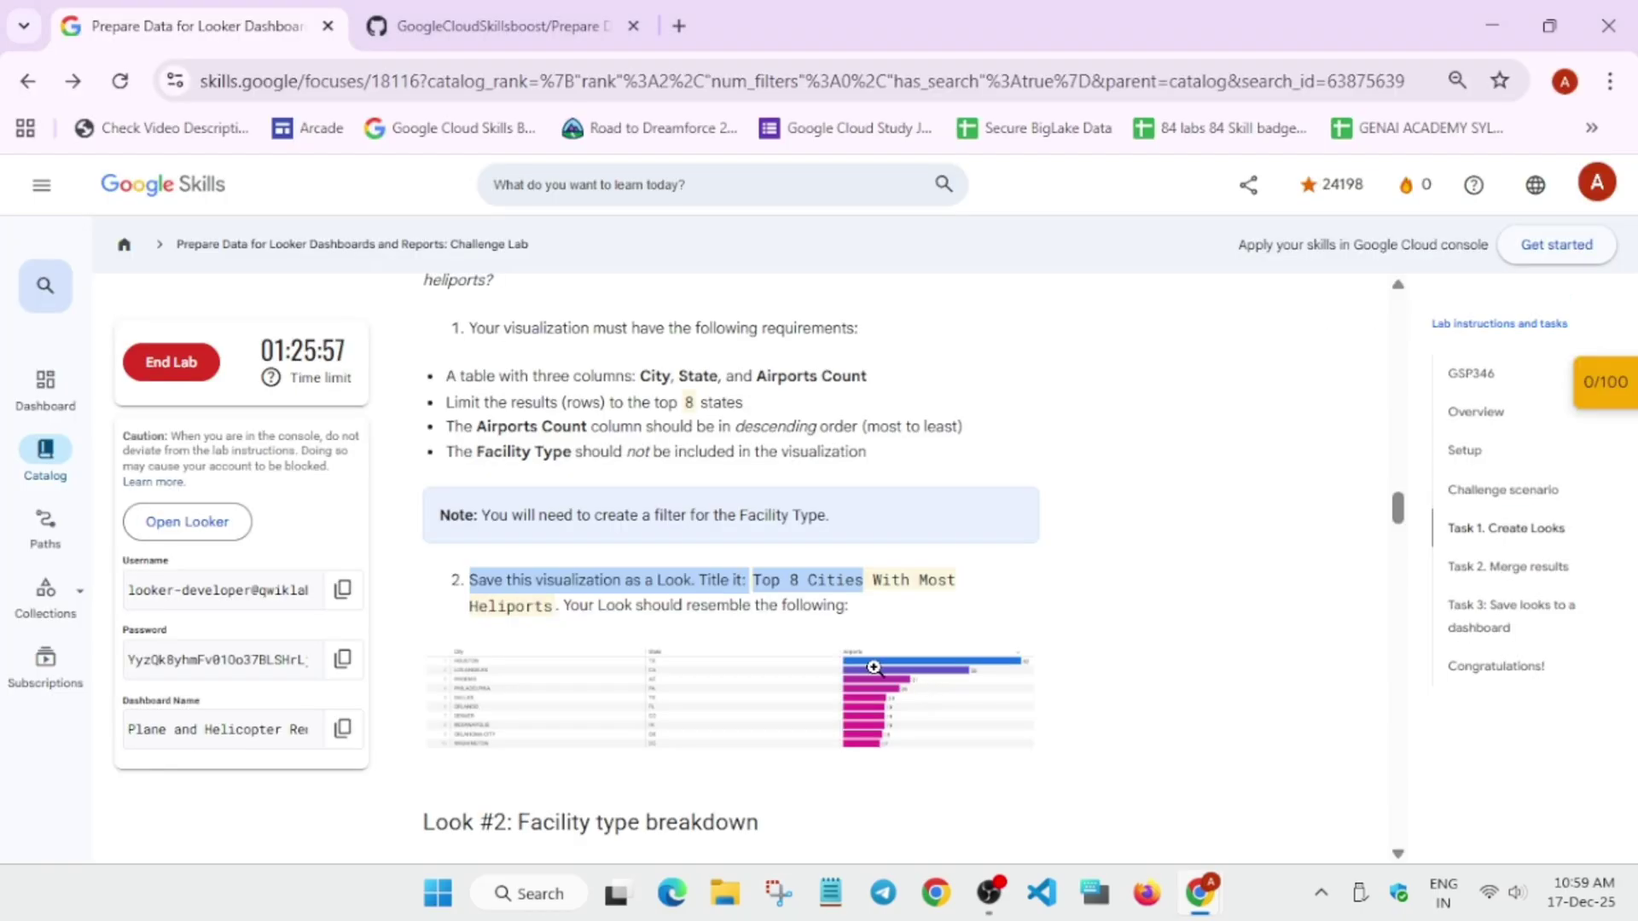
pyautogui.click(888, 700)
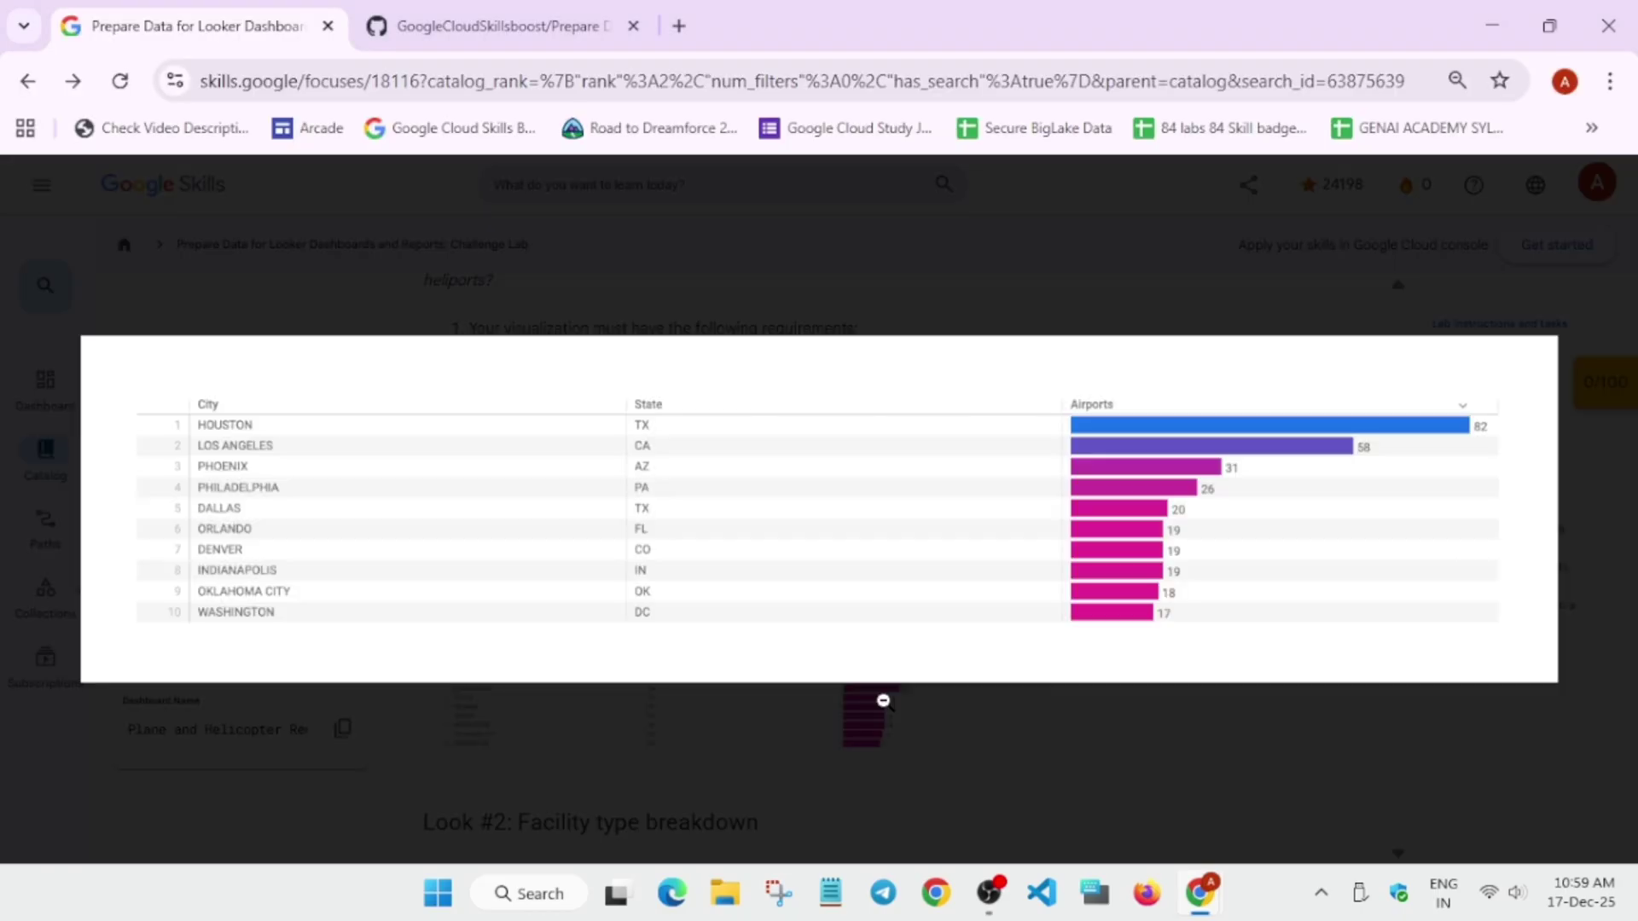
pyautogui.click(883, 701)
pyautogui.hotkey('alt', 'Tab')
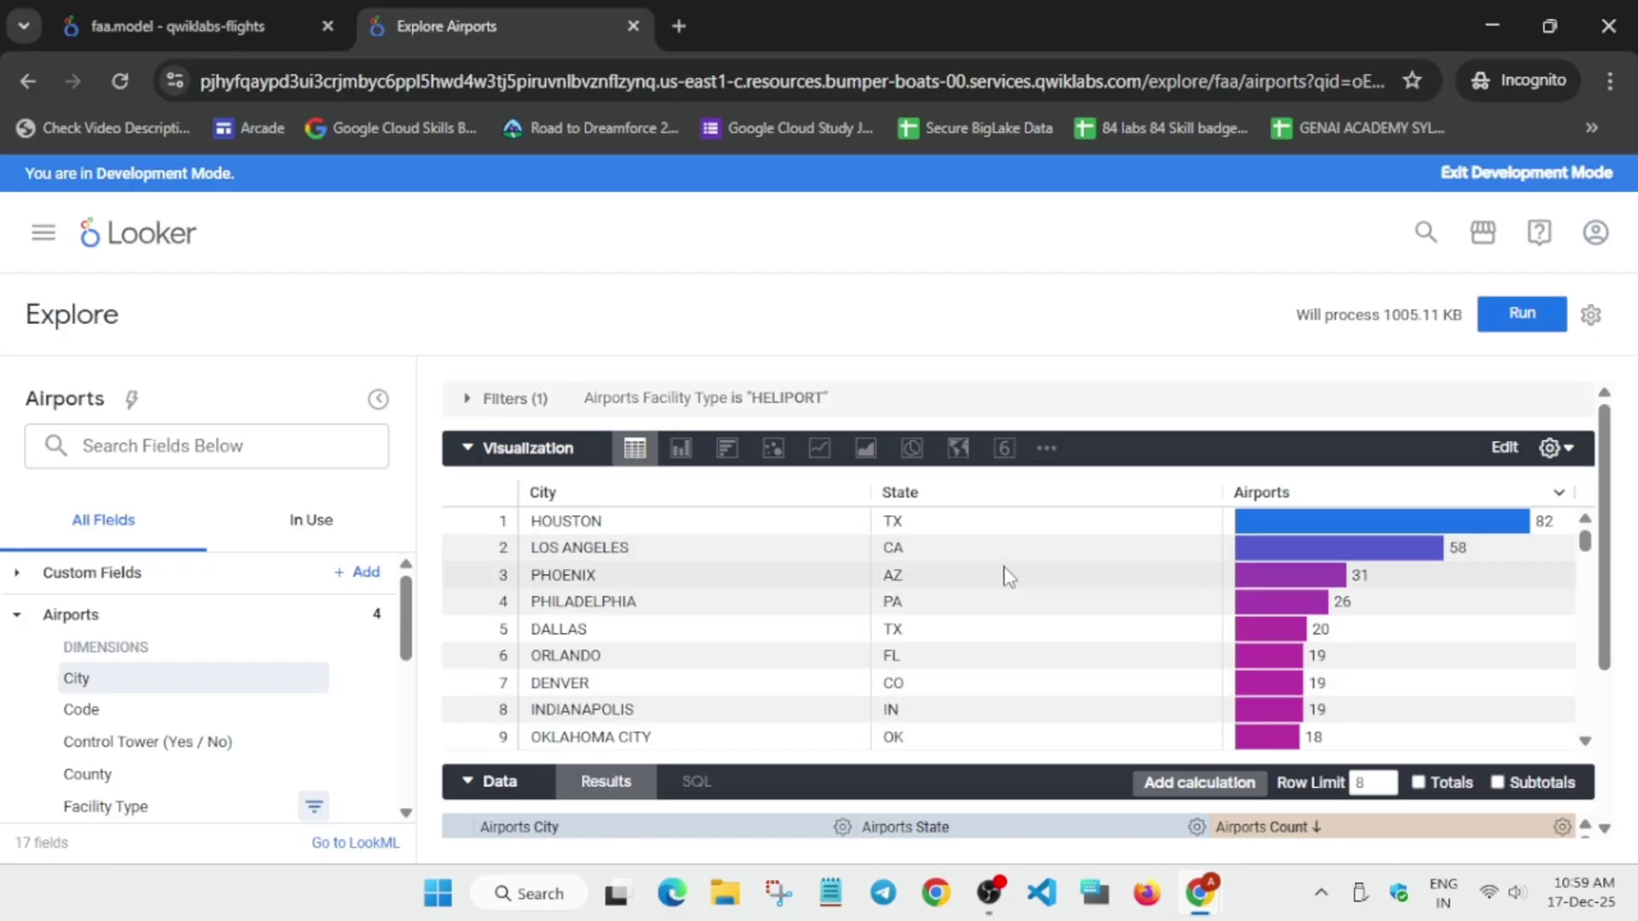
pyautogui.click(1503, 324)
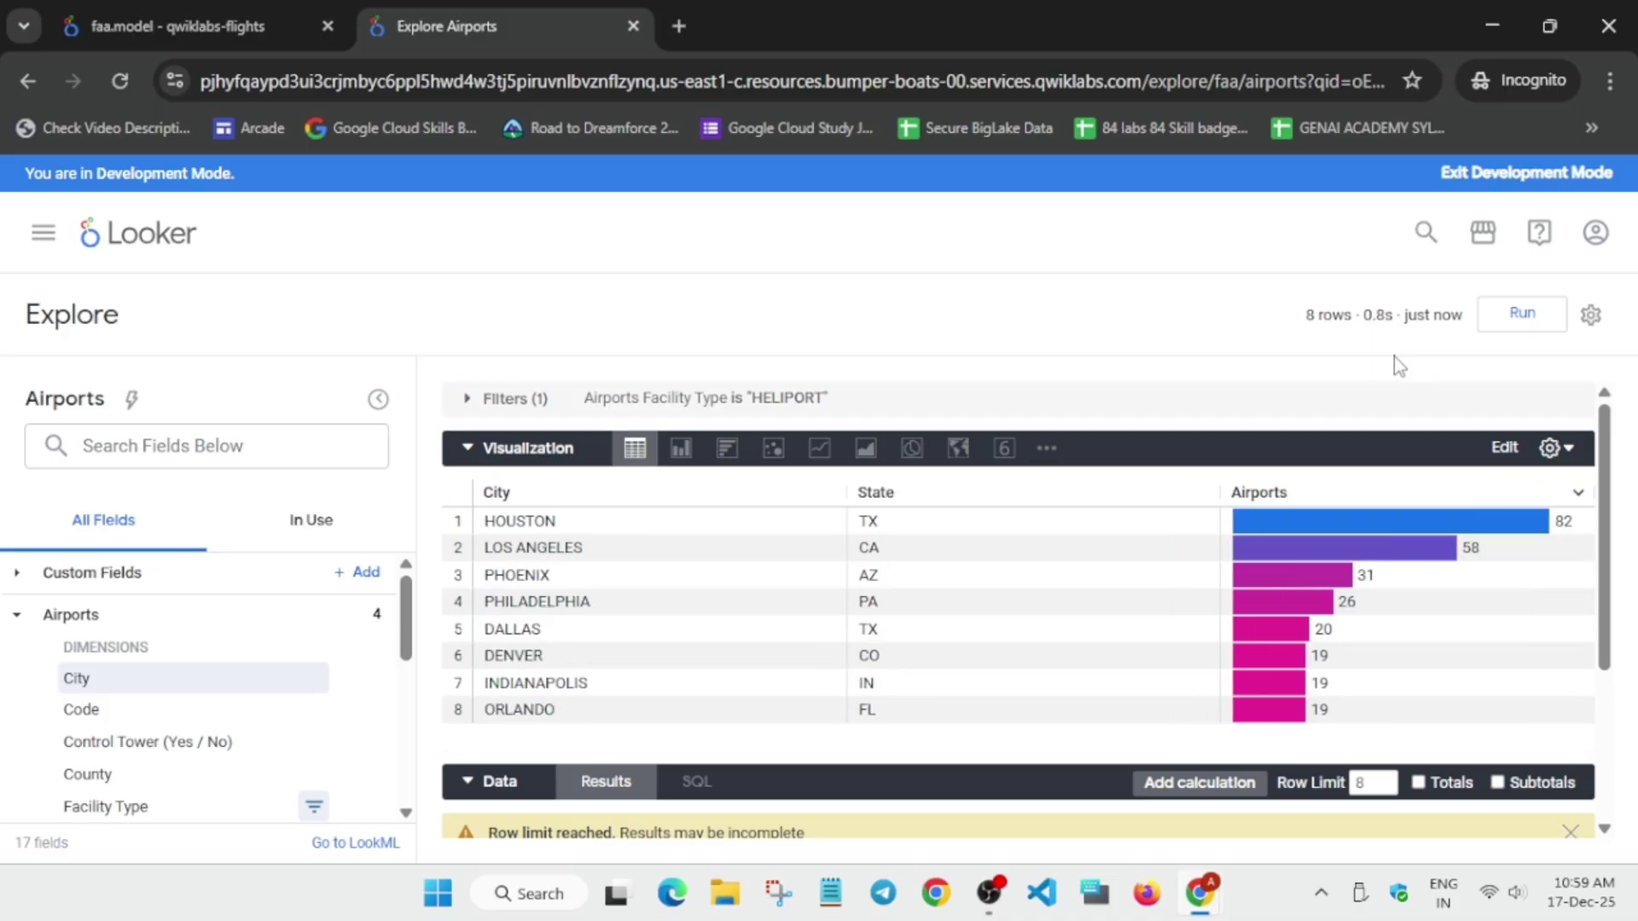
# Check the example chart and copy the title 'Top 8 Cities With Most Heliports' from the instructions.
pyautogui.hotkey('alt', 'Tab')
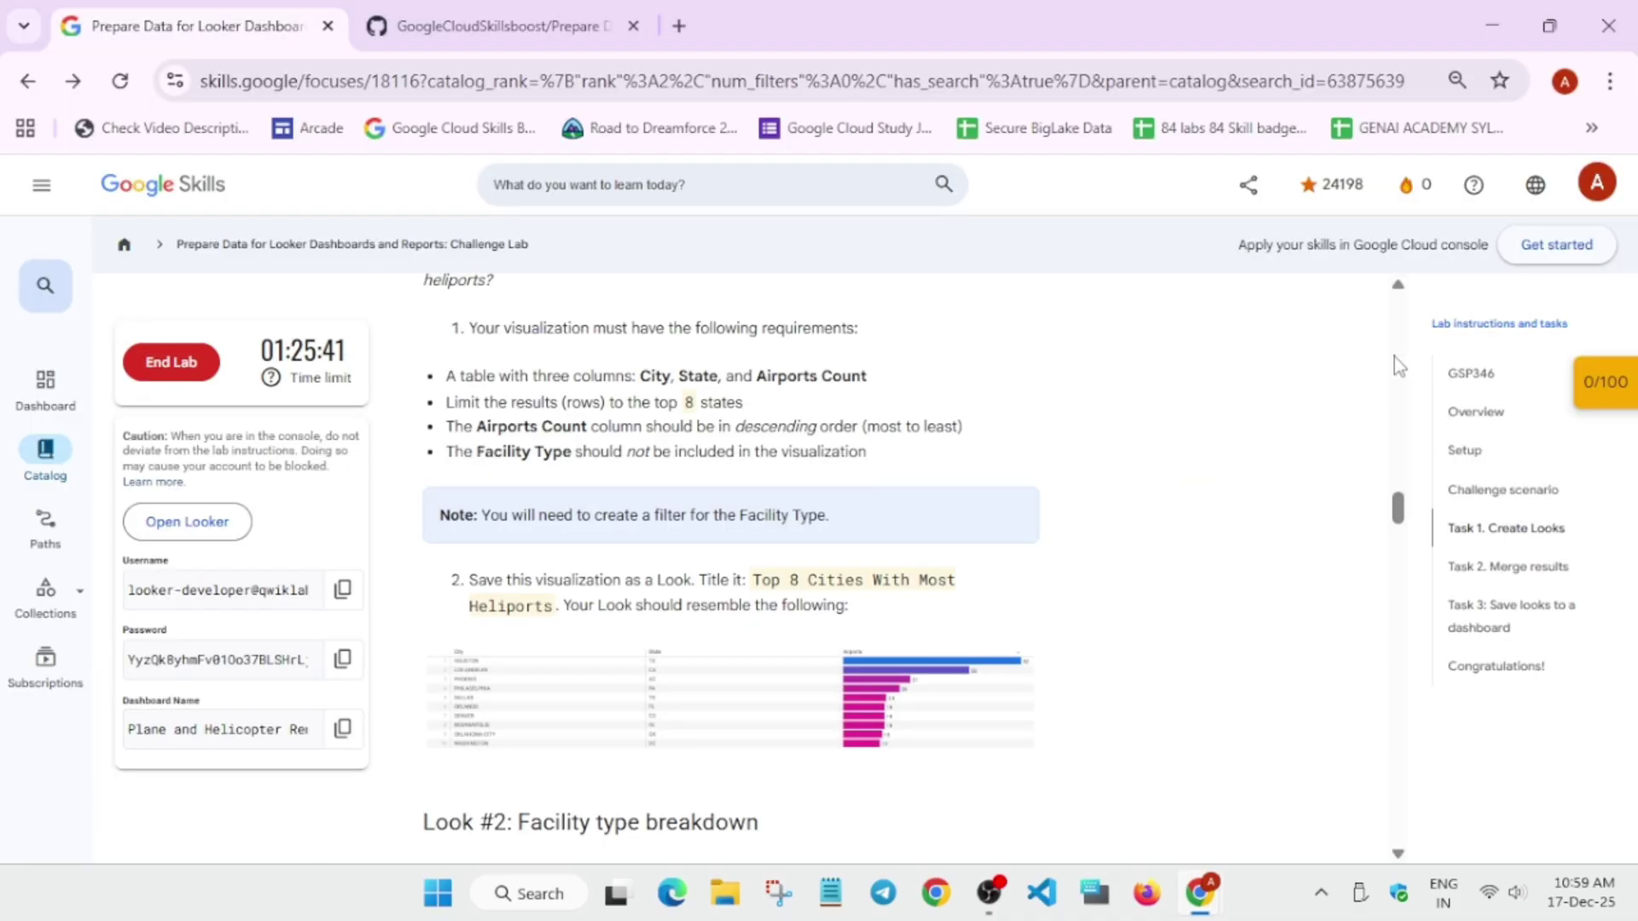
pyautogui.click(784, 659)
pyautogui.click(727, 737)
pyautogui.scroll(-3, 750, 729)
pyautogui.moveTo(753, 321); pyautogui.dragTo(552, 359)
pyautogui.hotkey('ctrl', 'c')
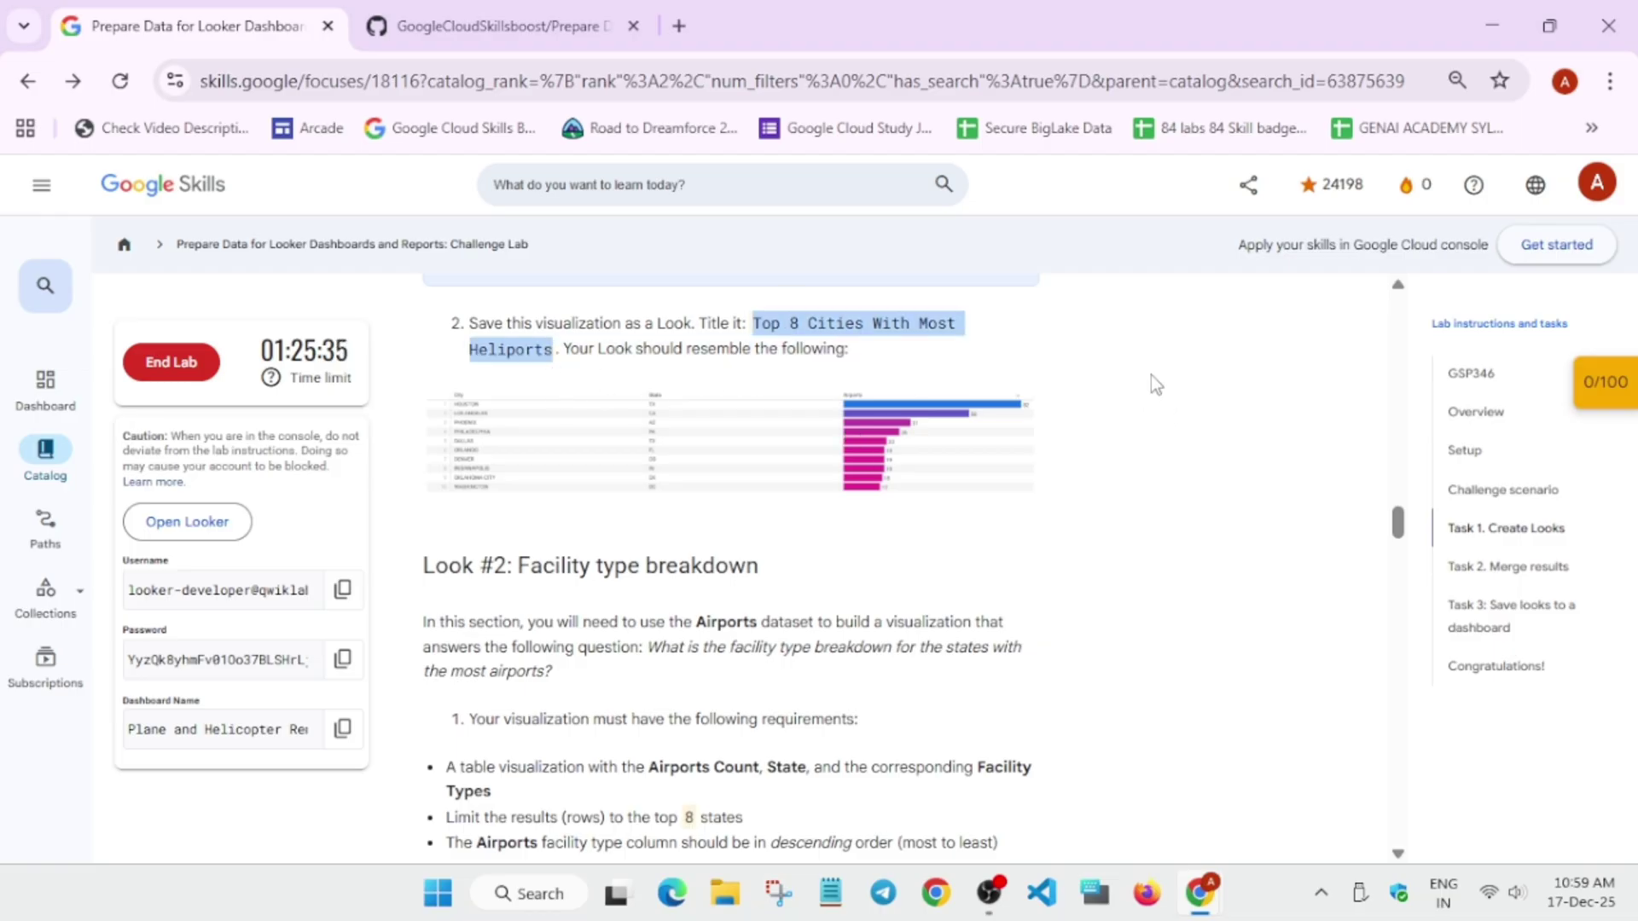
pyautogui.hotkey('alt', 'Tab')
# Start saving the explore as a Look titled 'Top 8 Cities With Most Heliports'.
pyautogui.click(1590, 315)
pyautogui.moveTo(1382, 380)
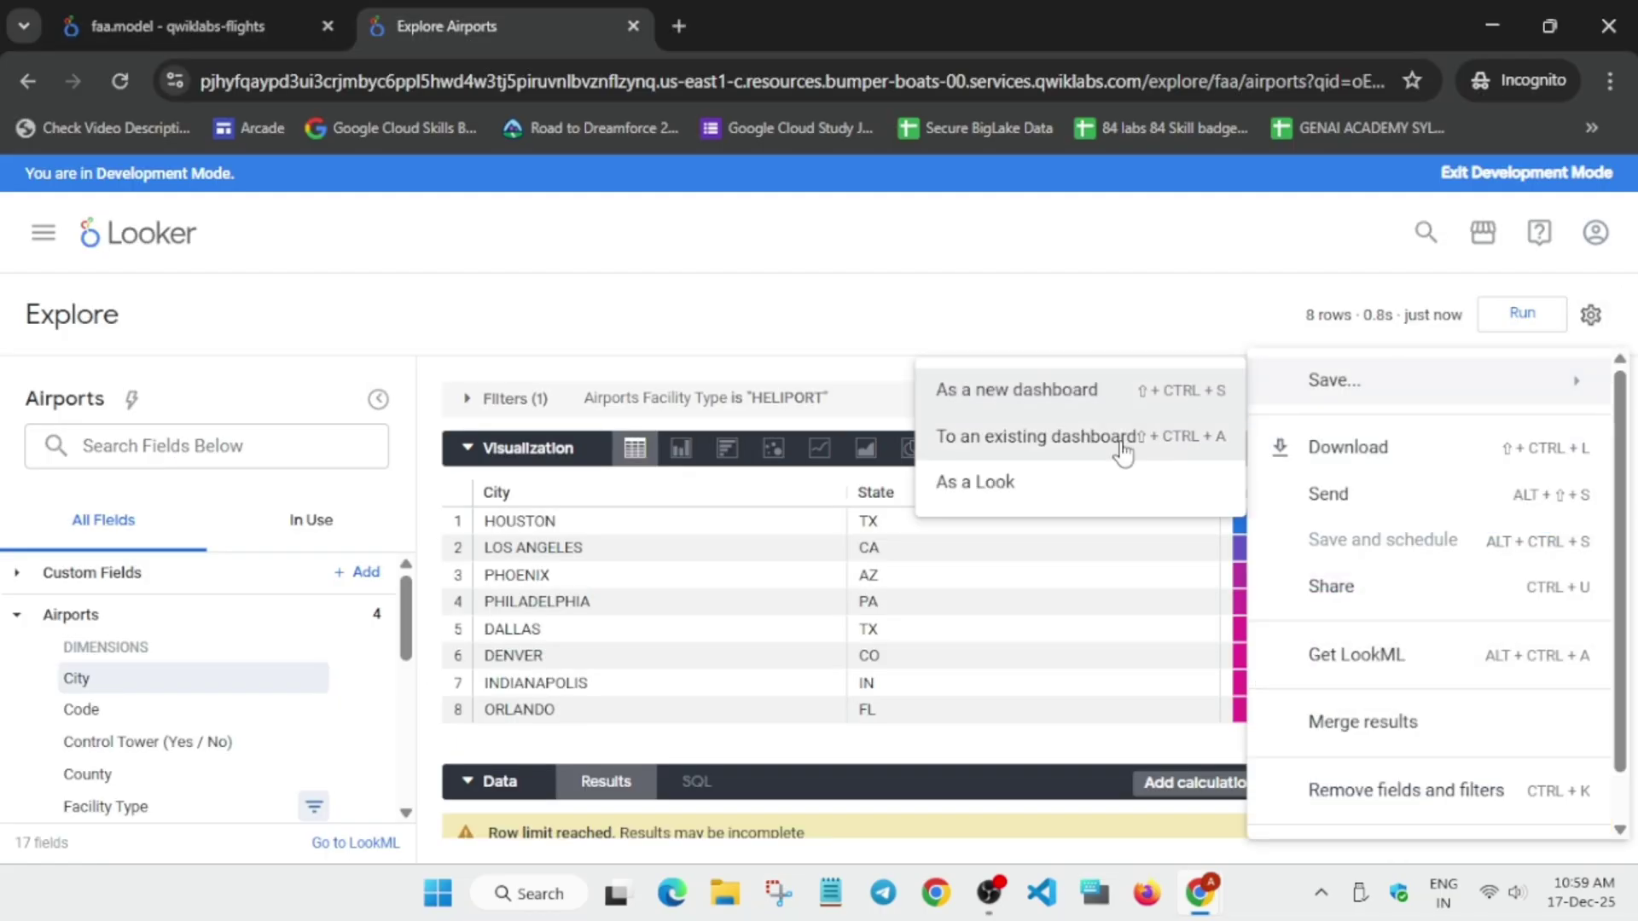
pyautogui.click(1057, 492)
pyautogui.hotkey('ctrl', 'v')
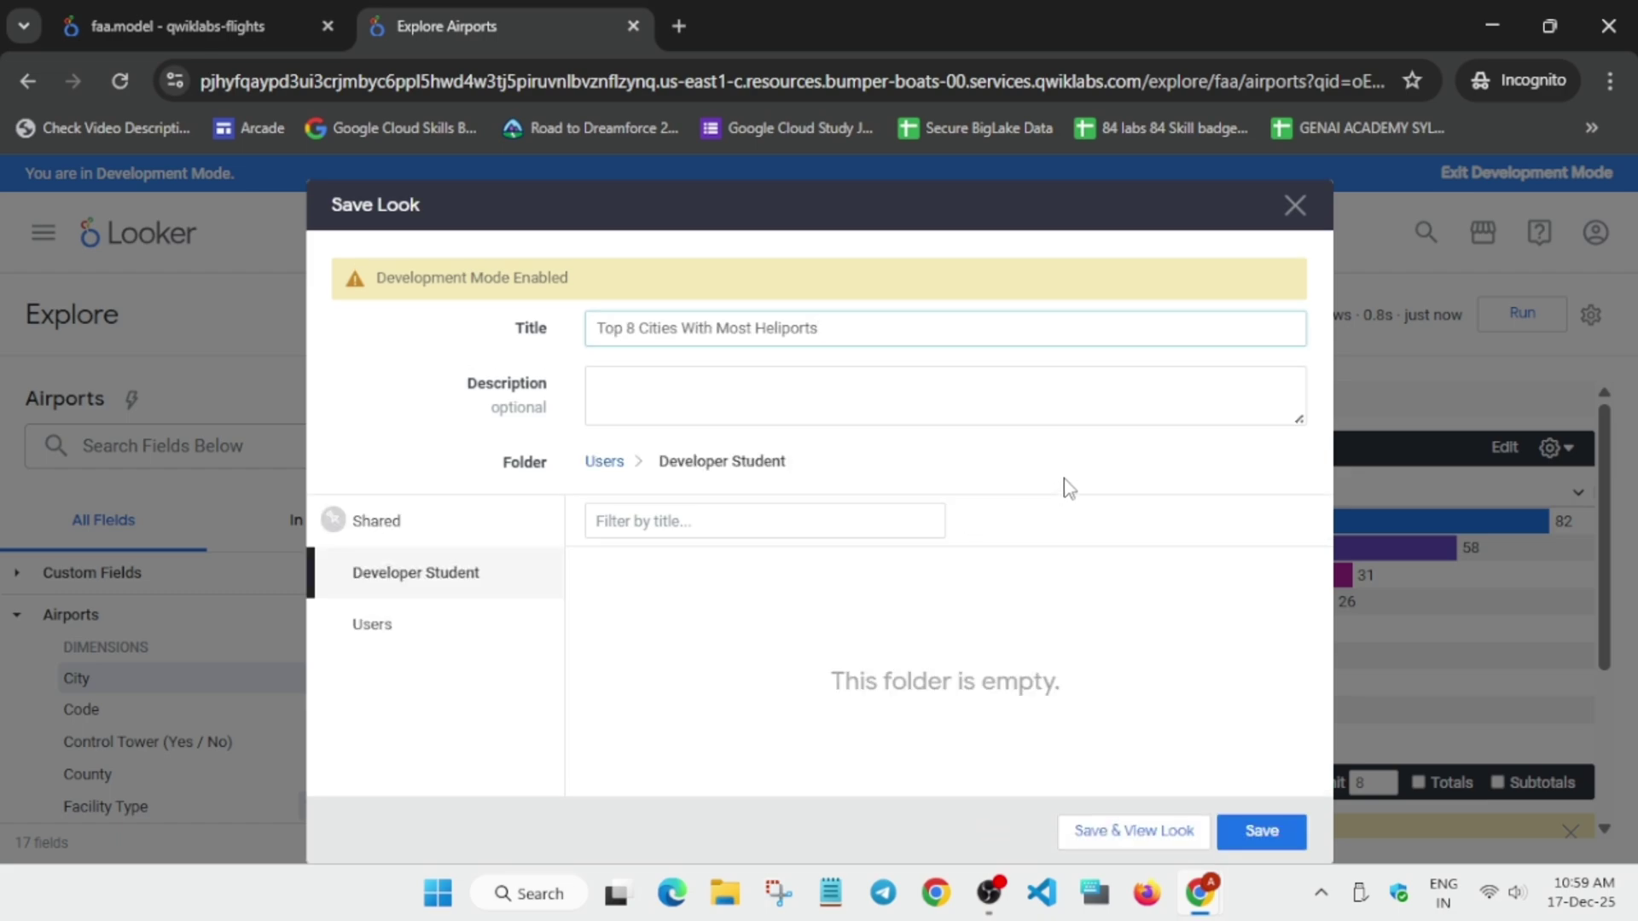
# Save the Look to Developer Student and close the Explore Airports tab.
pyautogui.click(1261, 830)
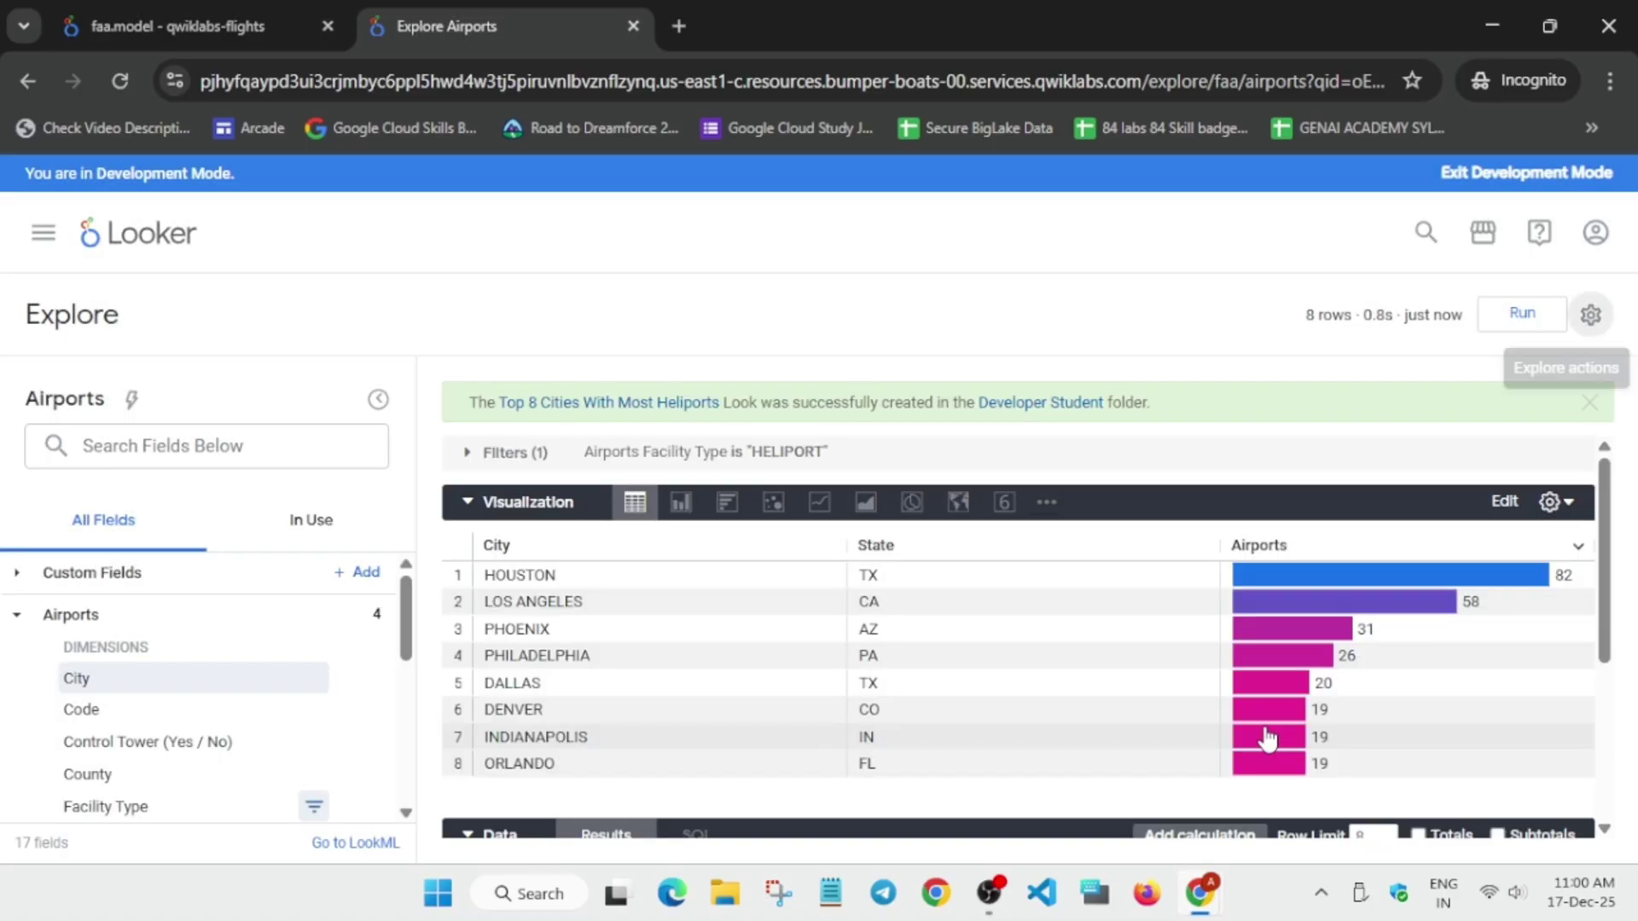
pyautogui.hotkey('alt', 'Tab')
pyautogui.scroll(-2, 854, 623)
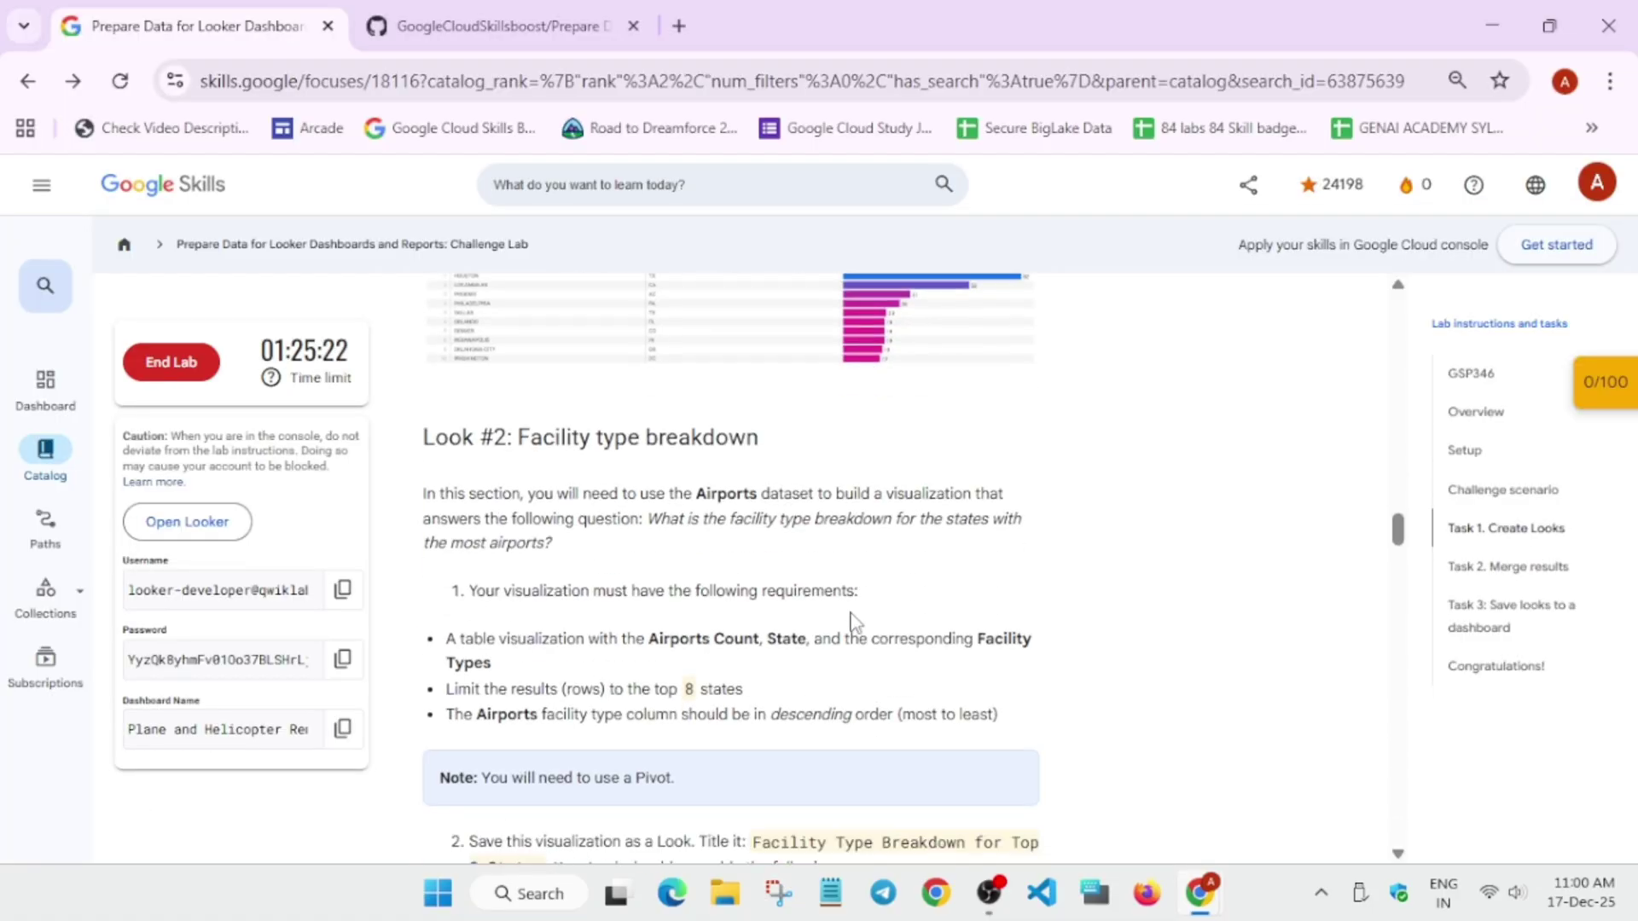
pyautogui.scroll(-2, 853, 623)
pyautogui.hotkey('alt', 'Tab')
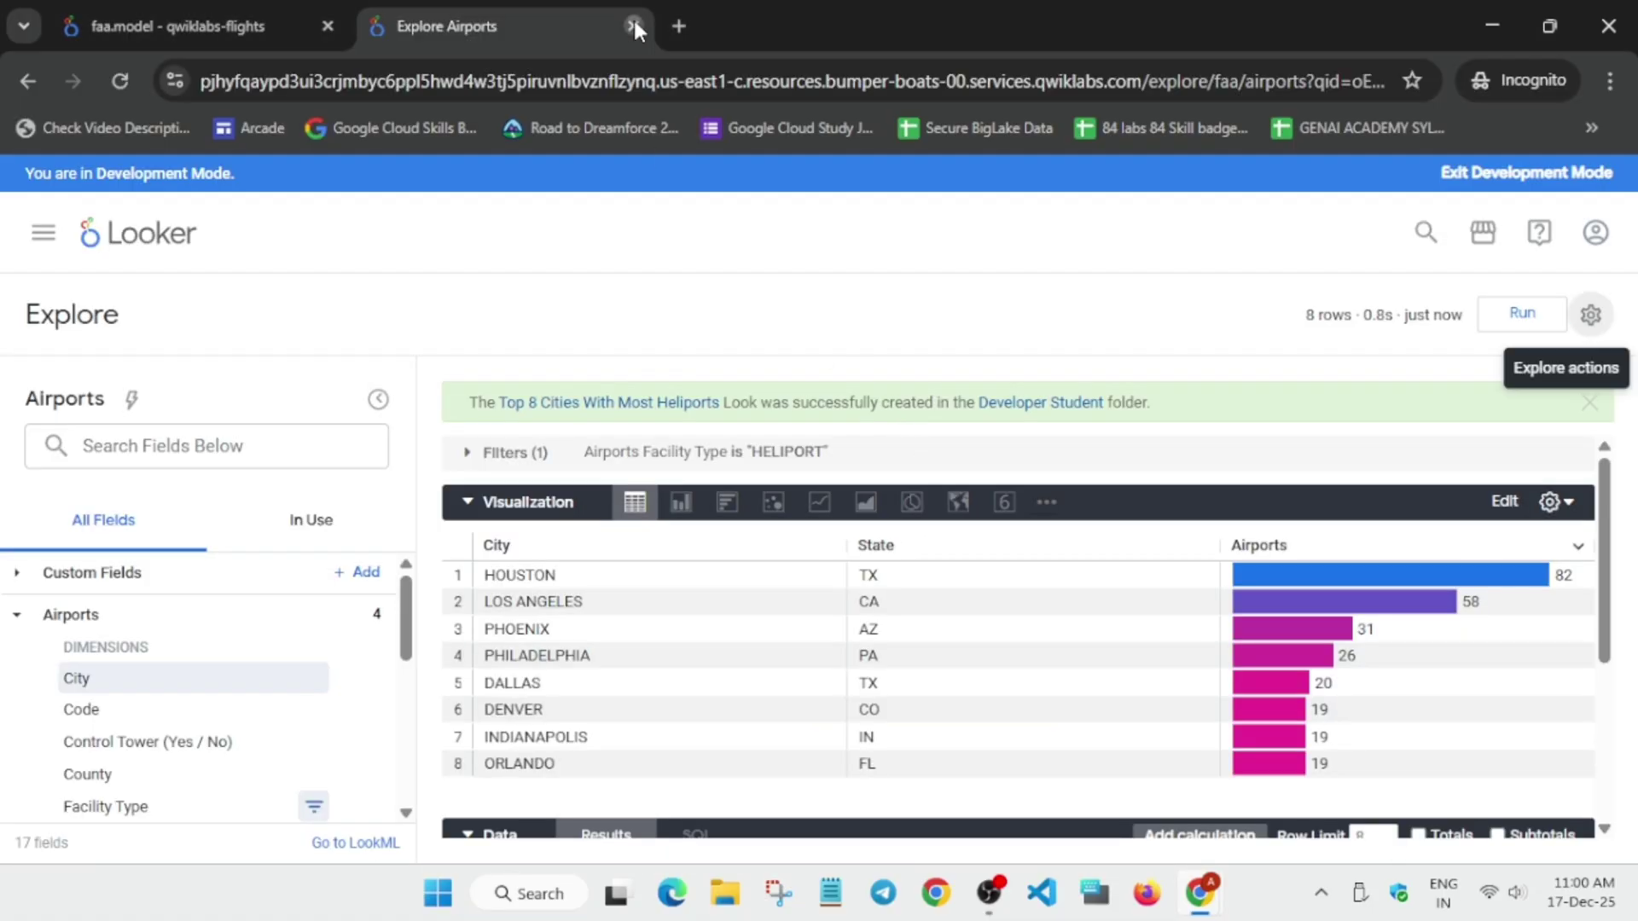
pyautogui.click(634, 25)
# Copy the Look 2 LookML code from the GitHub solution page.
pyautogui.hotkey('alt', 'Tab')
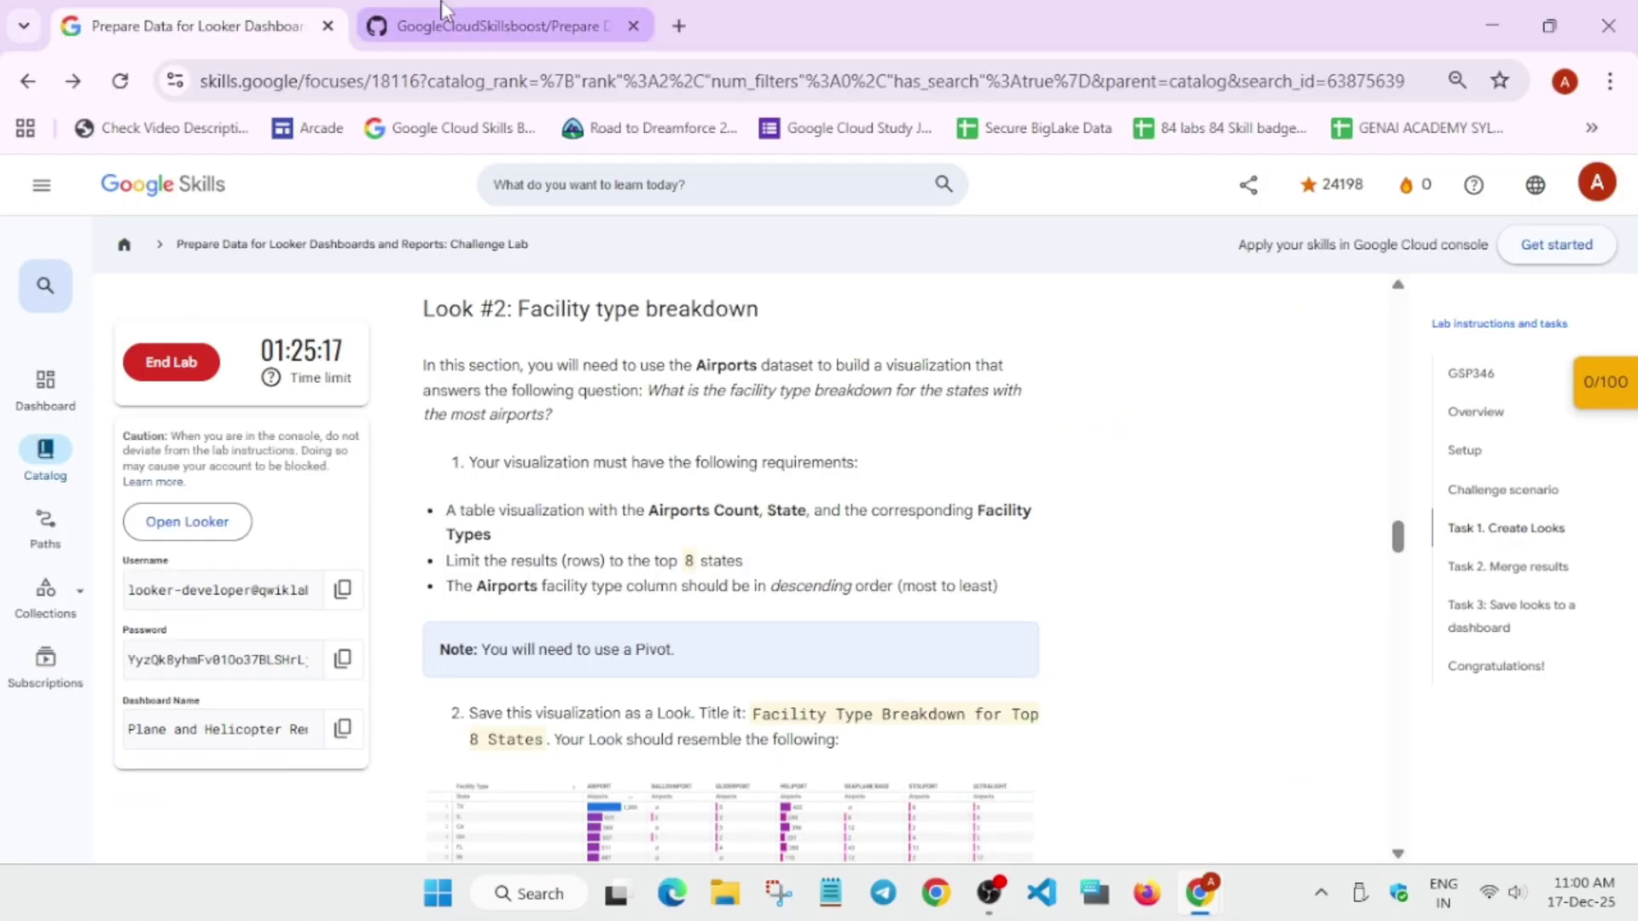
pyautogui.click(442, 11)
pyautogui.scroll(-3, 450, 500)
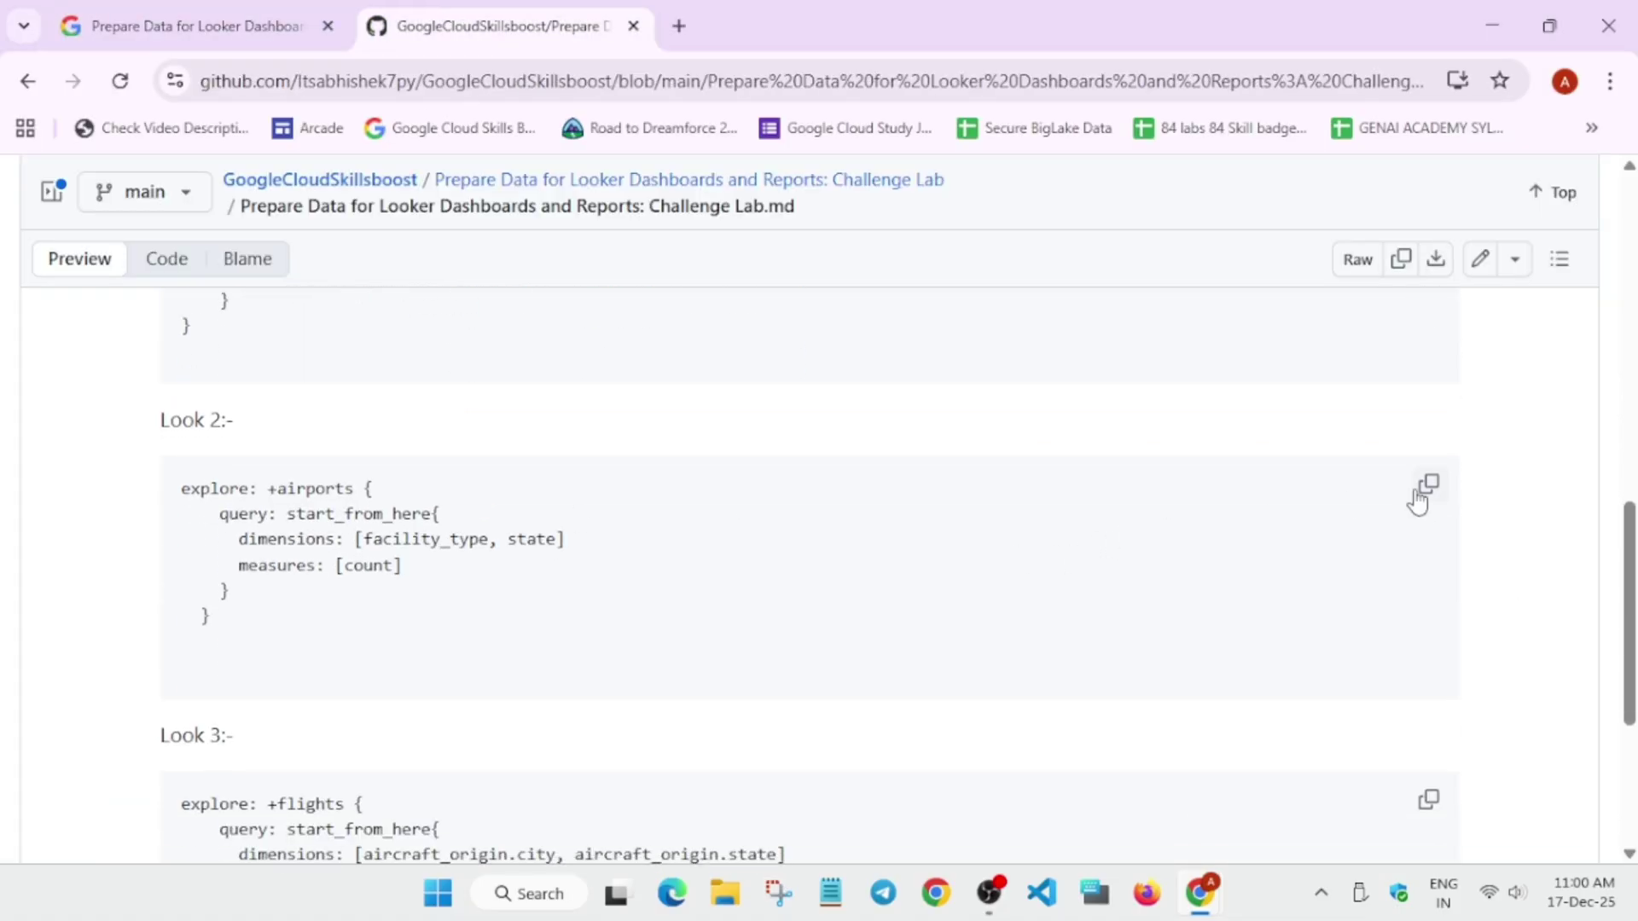
pyautogui.click(1420, 498)
# Replace the airports block on lines 49–56 of faa.model with the Look 2 code.
pyautogui.hotkey('alt', 'Tab')
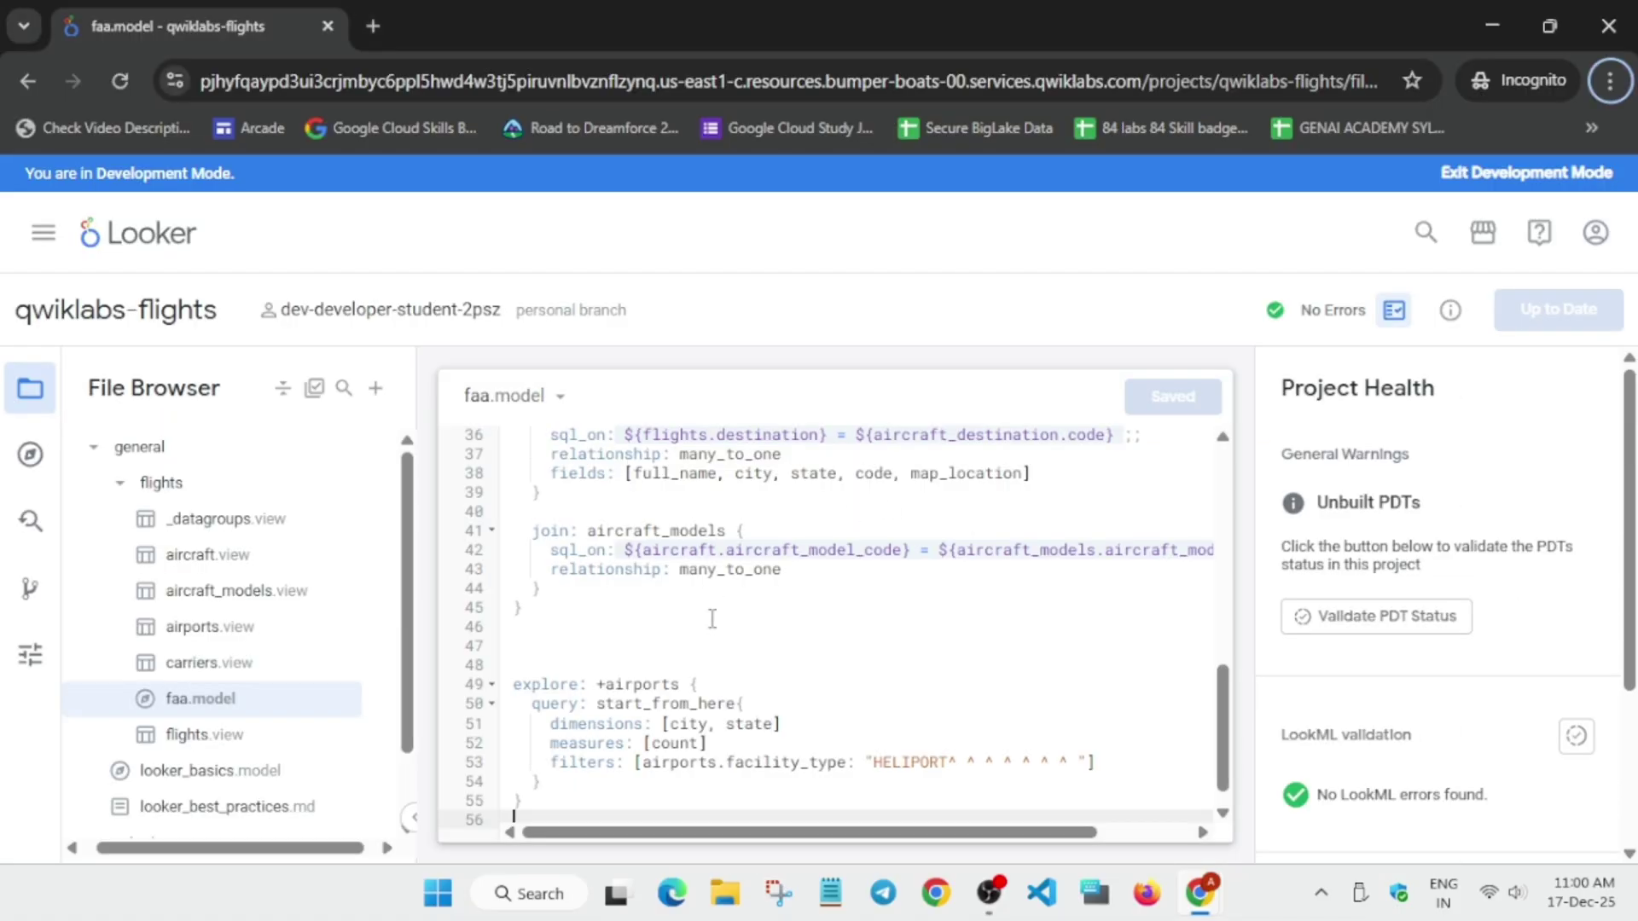
pyautogui.click(515, 683)
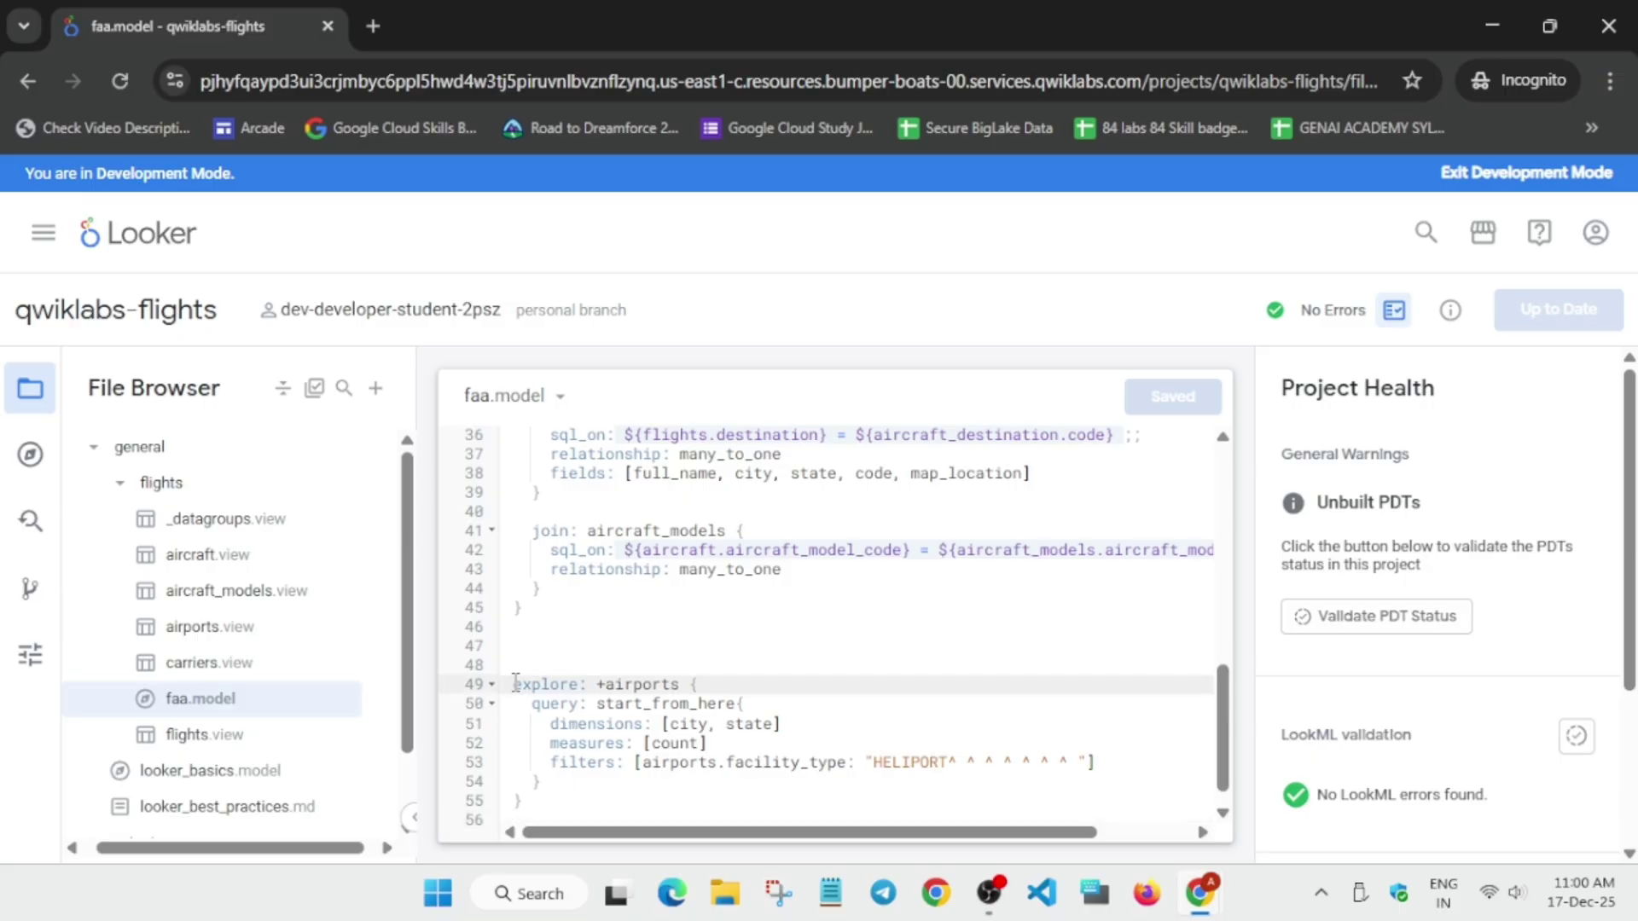
pyautogui.moveTo(515, 684); pyautogui.dragTo(759, 858)
pyautogui.hotkey('ctrl', 'v')
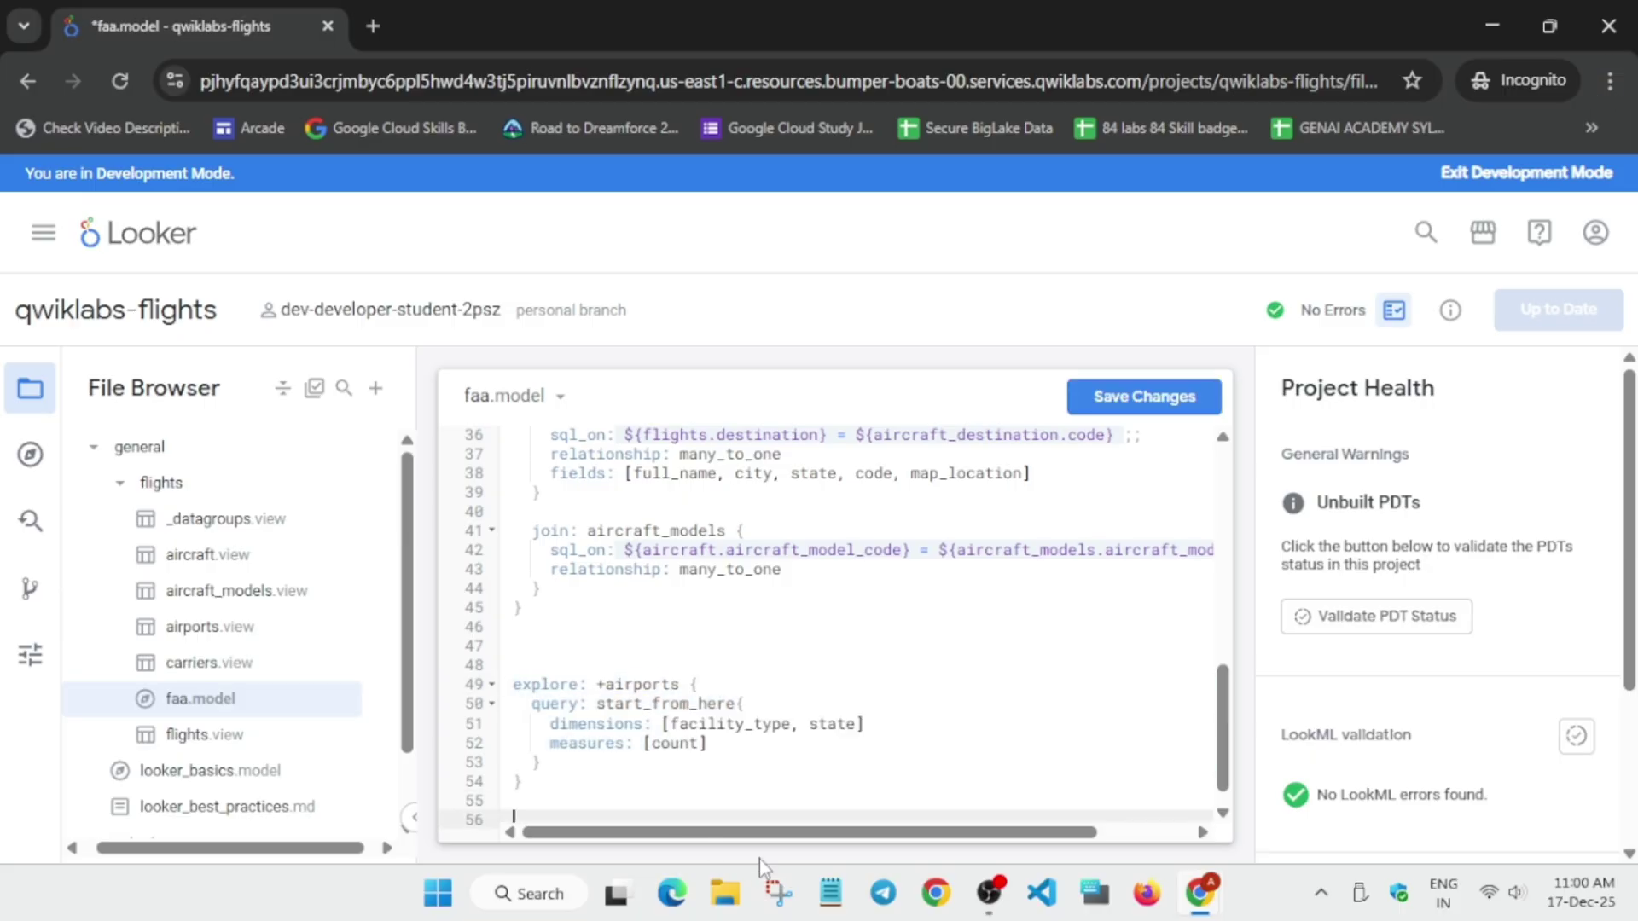
# Save and validate faa.model, commit as 't2', push, and deploy to production.
pyautogui.click(1141, 401)
pyautogui.click(1536, 317)
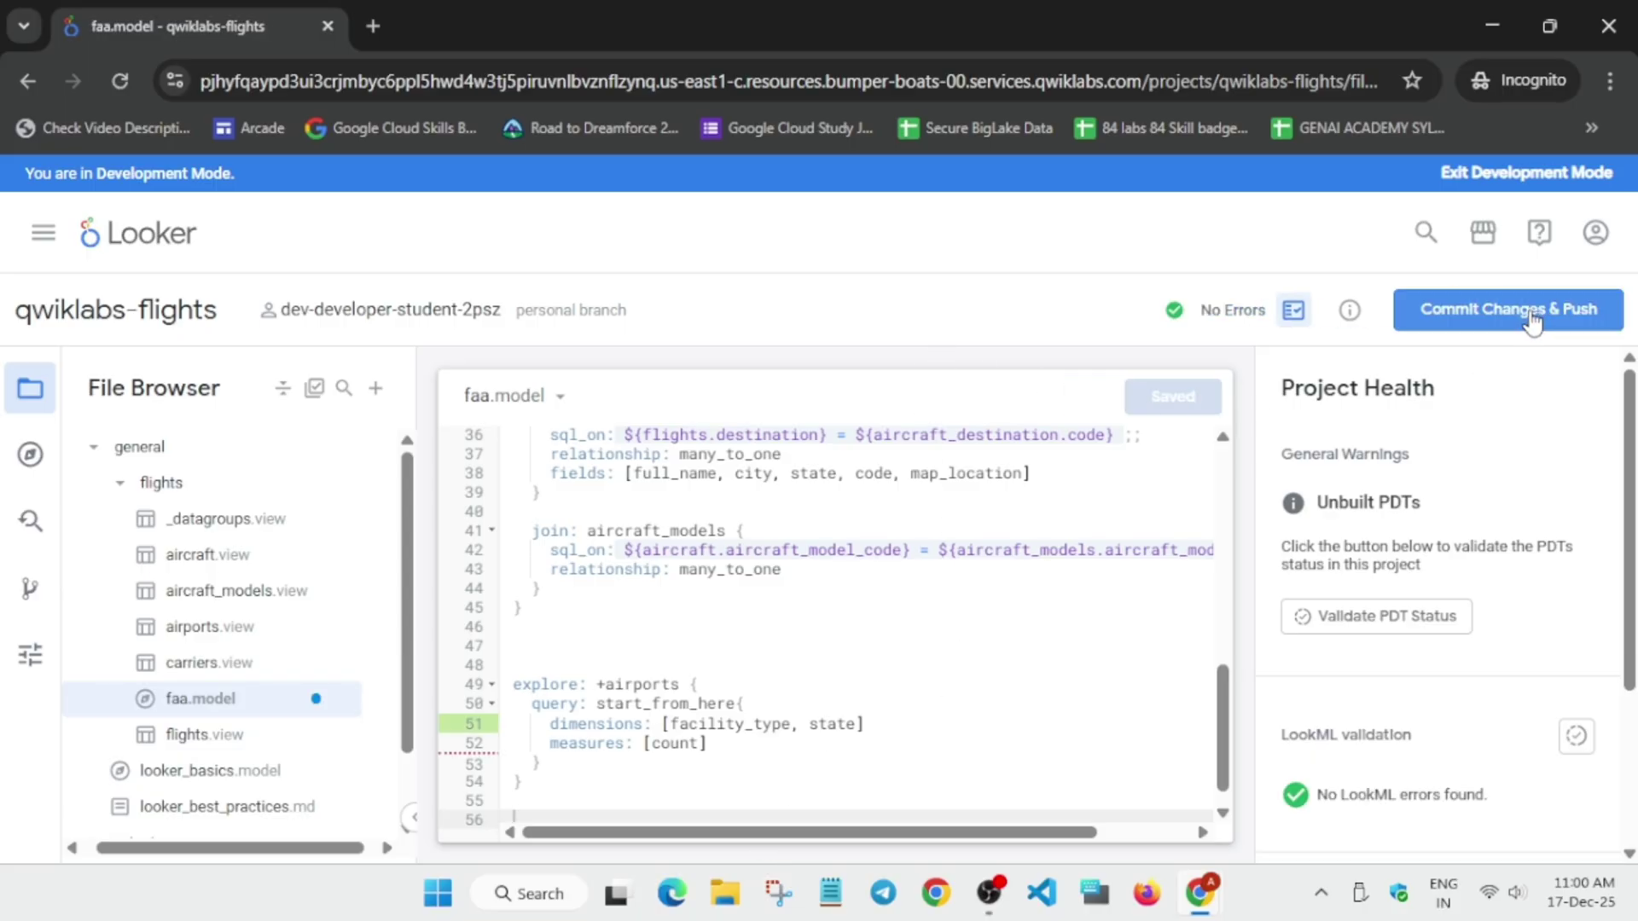
pyautogui.click(1521, 327)
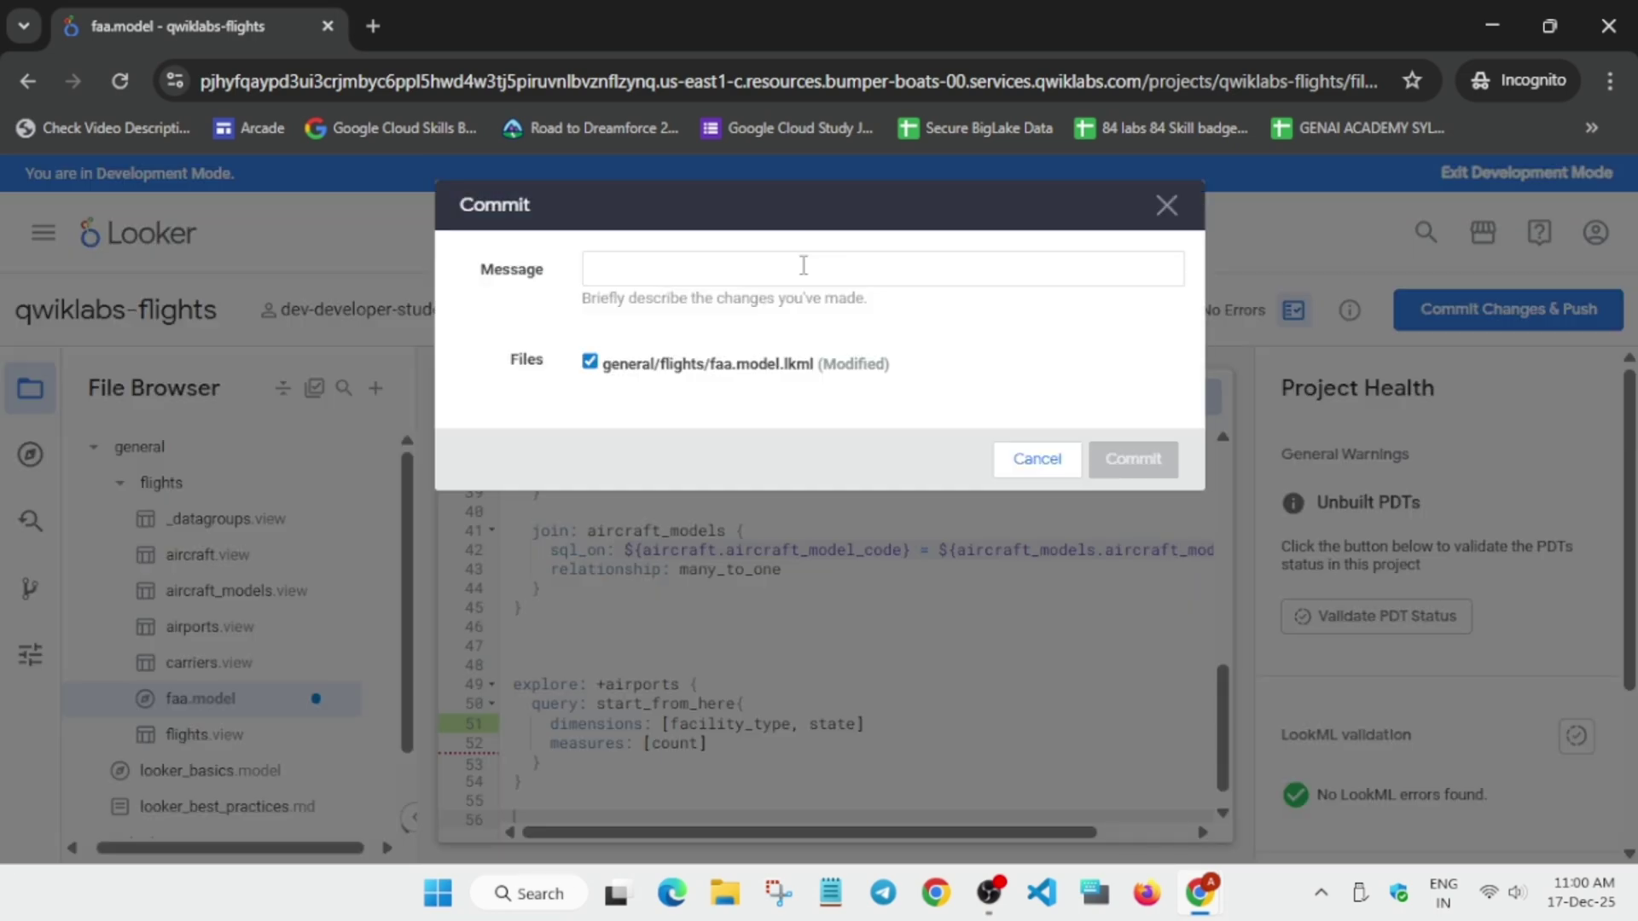
pyautogui.click(803, 265)
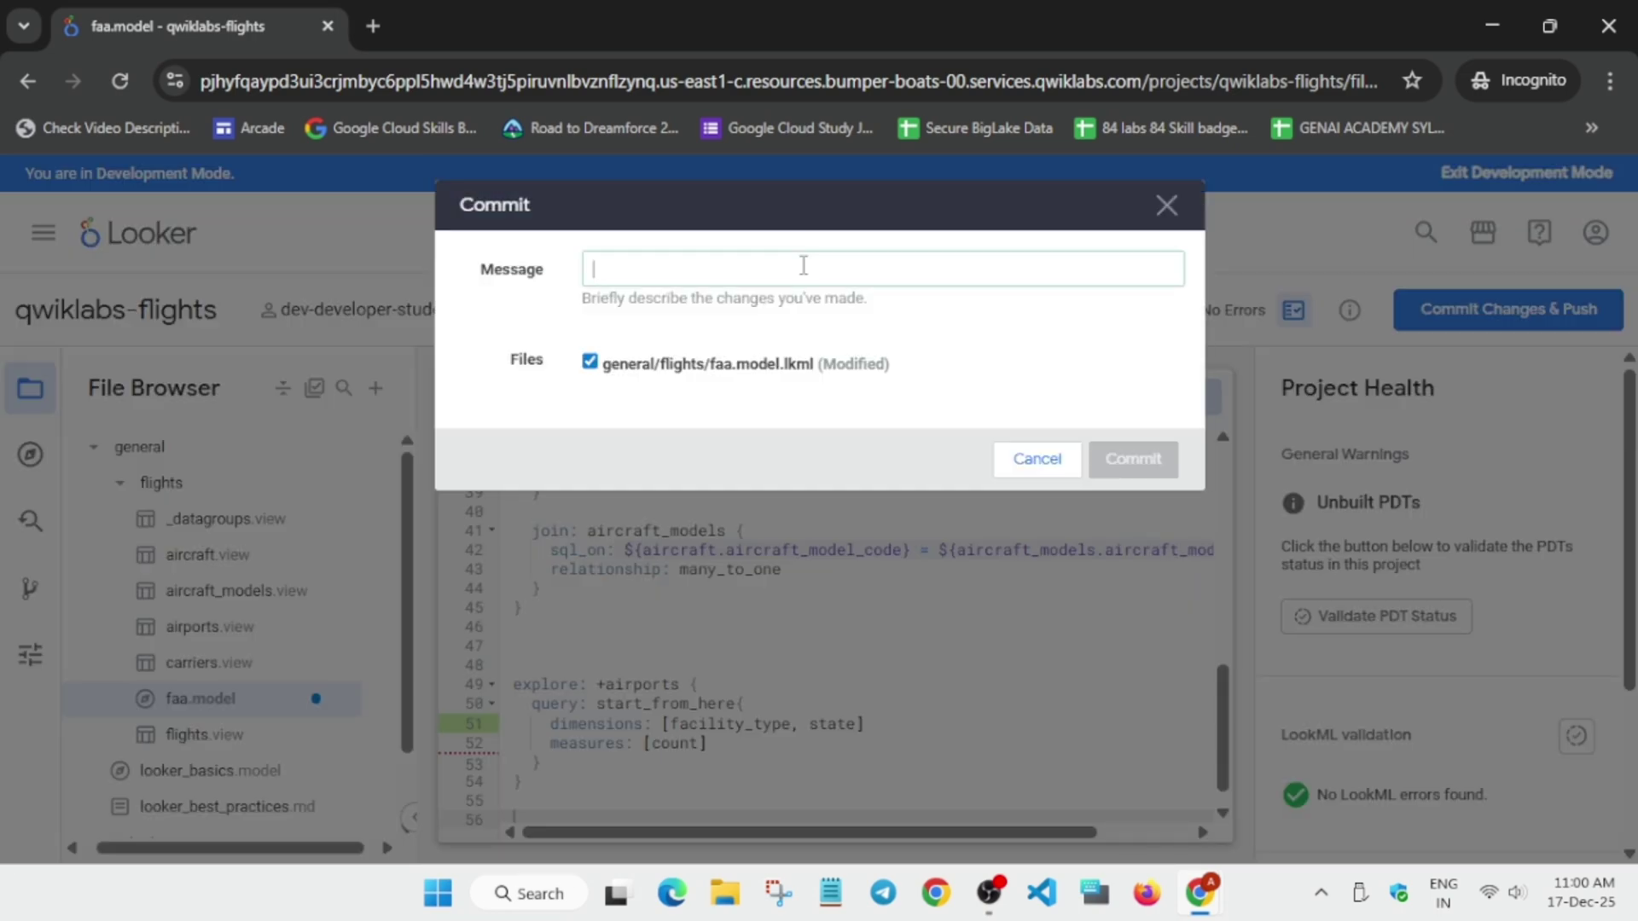
pyautogui.write('t2')
pyautogui.click(1148, 459)
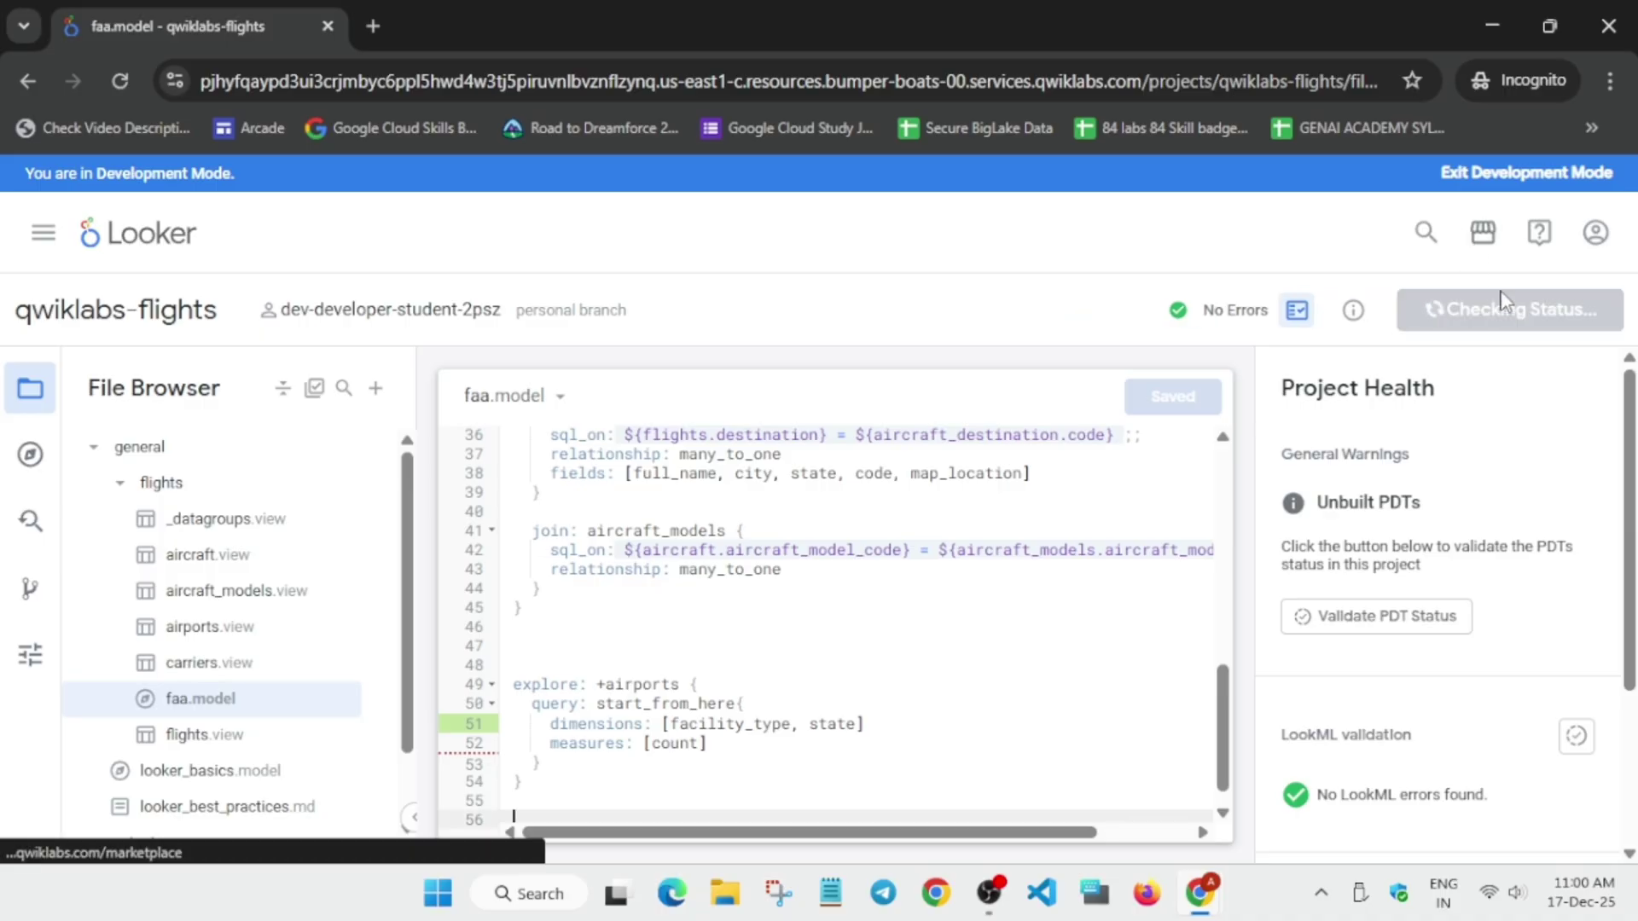
pyautogui.click(1529, 314)
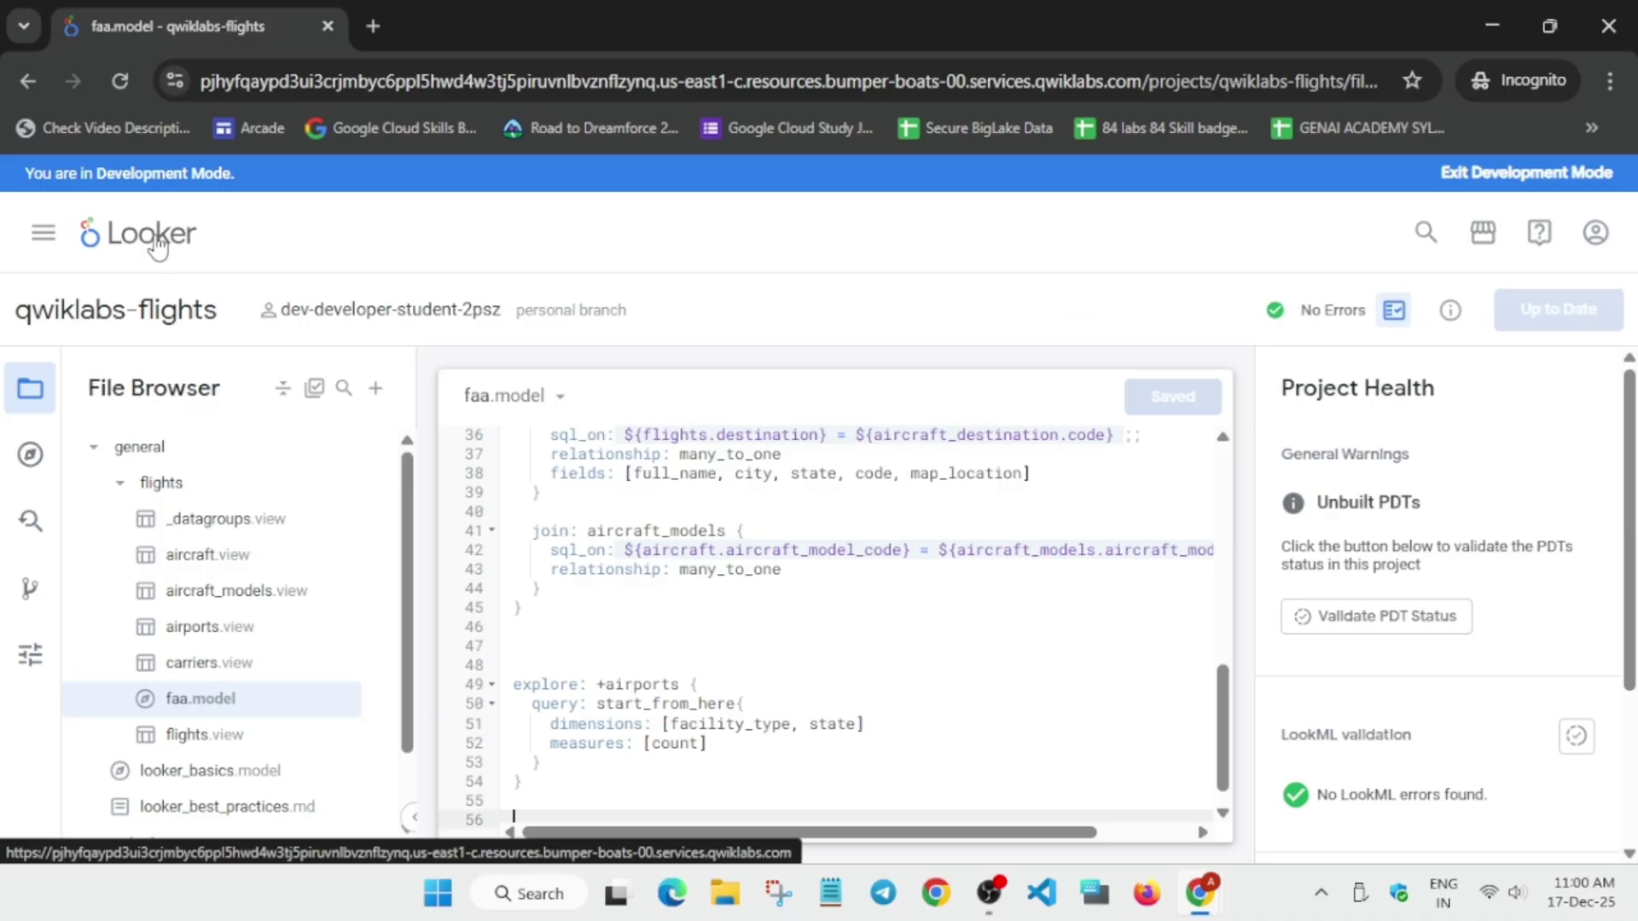
# Open Looker home in a new tab and go to Explore > FAA > Airports.
pyautogui.rightClick(157, 239)
pyautogui.click(174, 266)
pyautogui.click(465, 19)
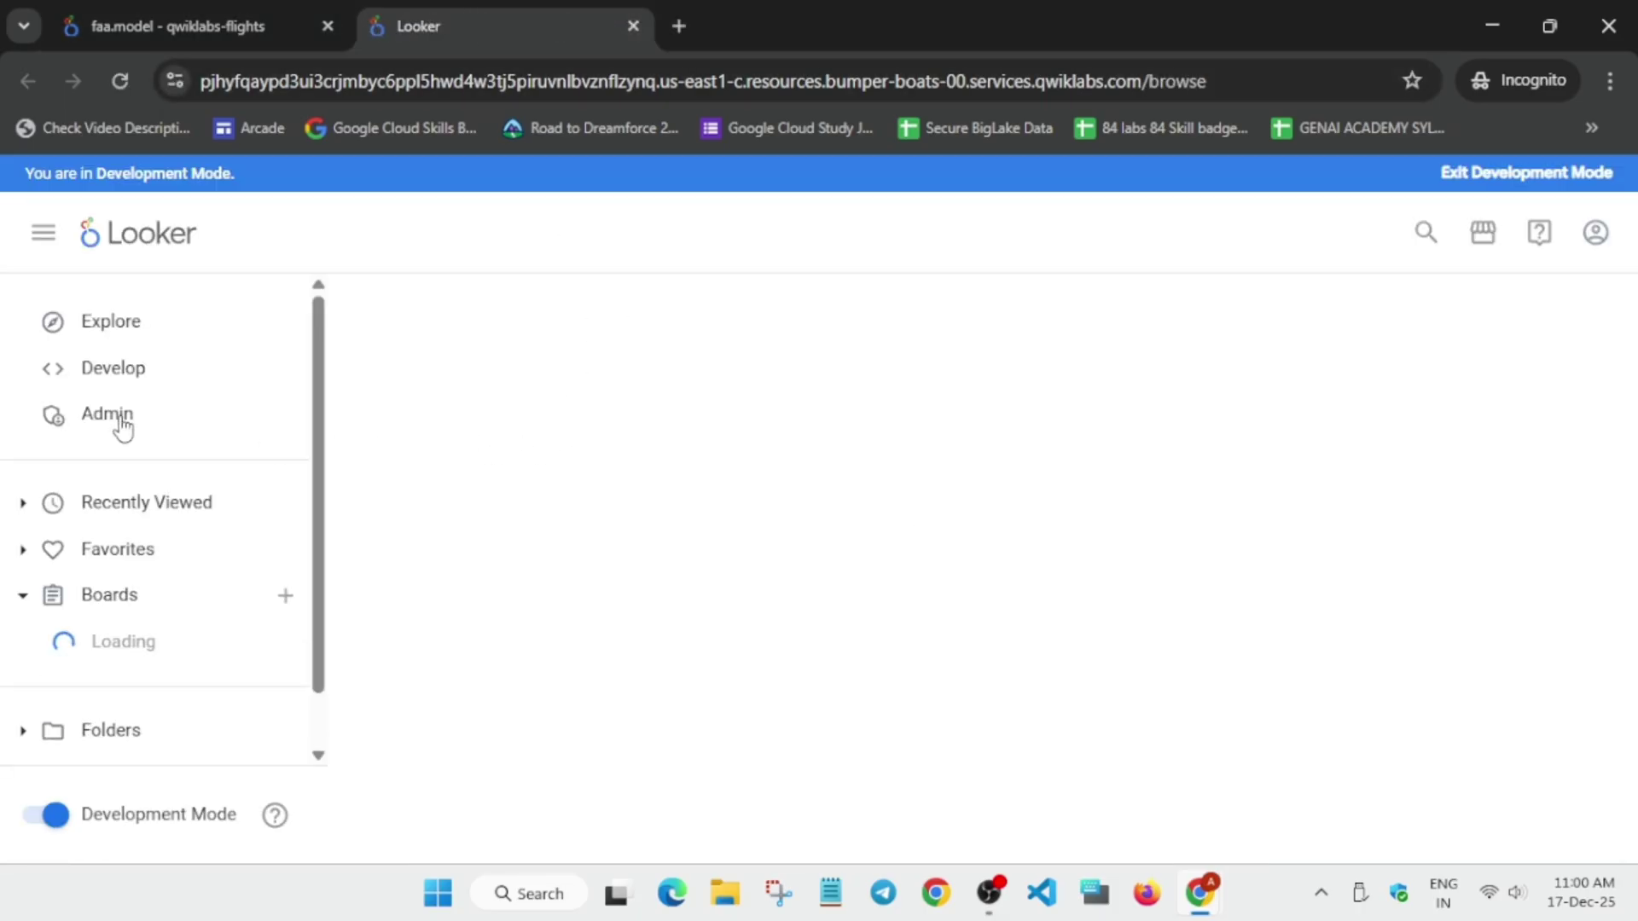
pyautogui.click(160, 337)
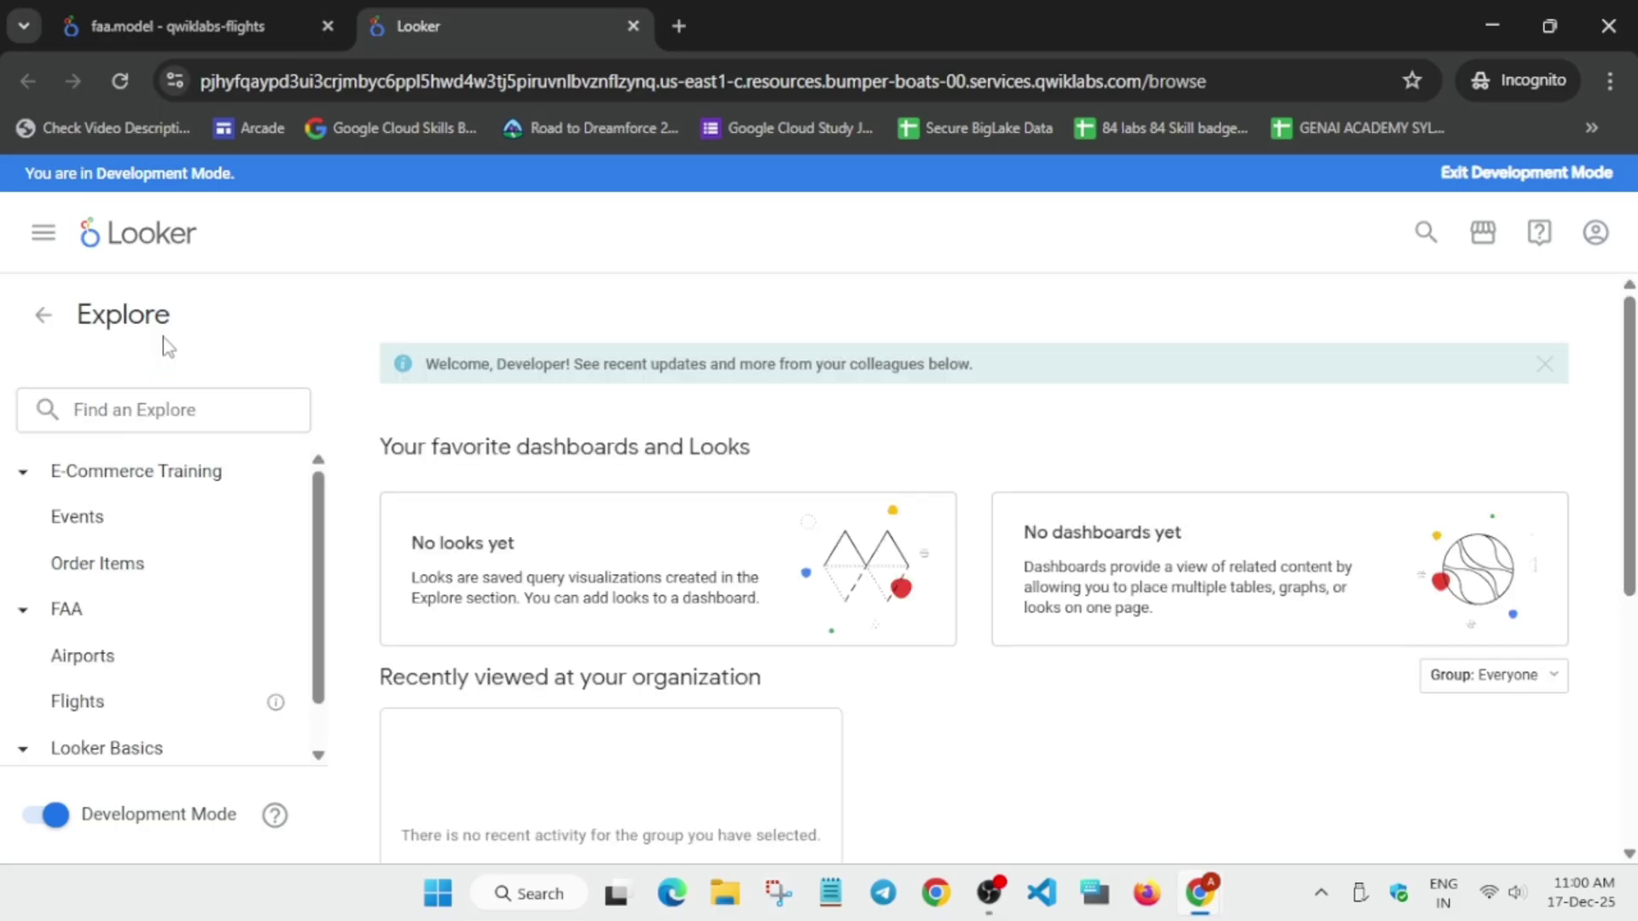
pyautogui.click(41, 653)
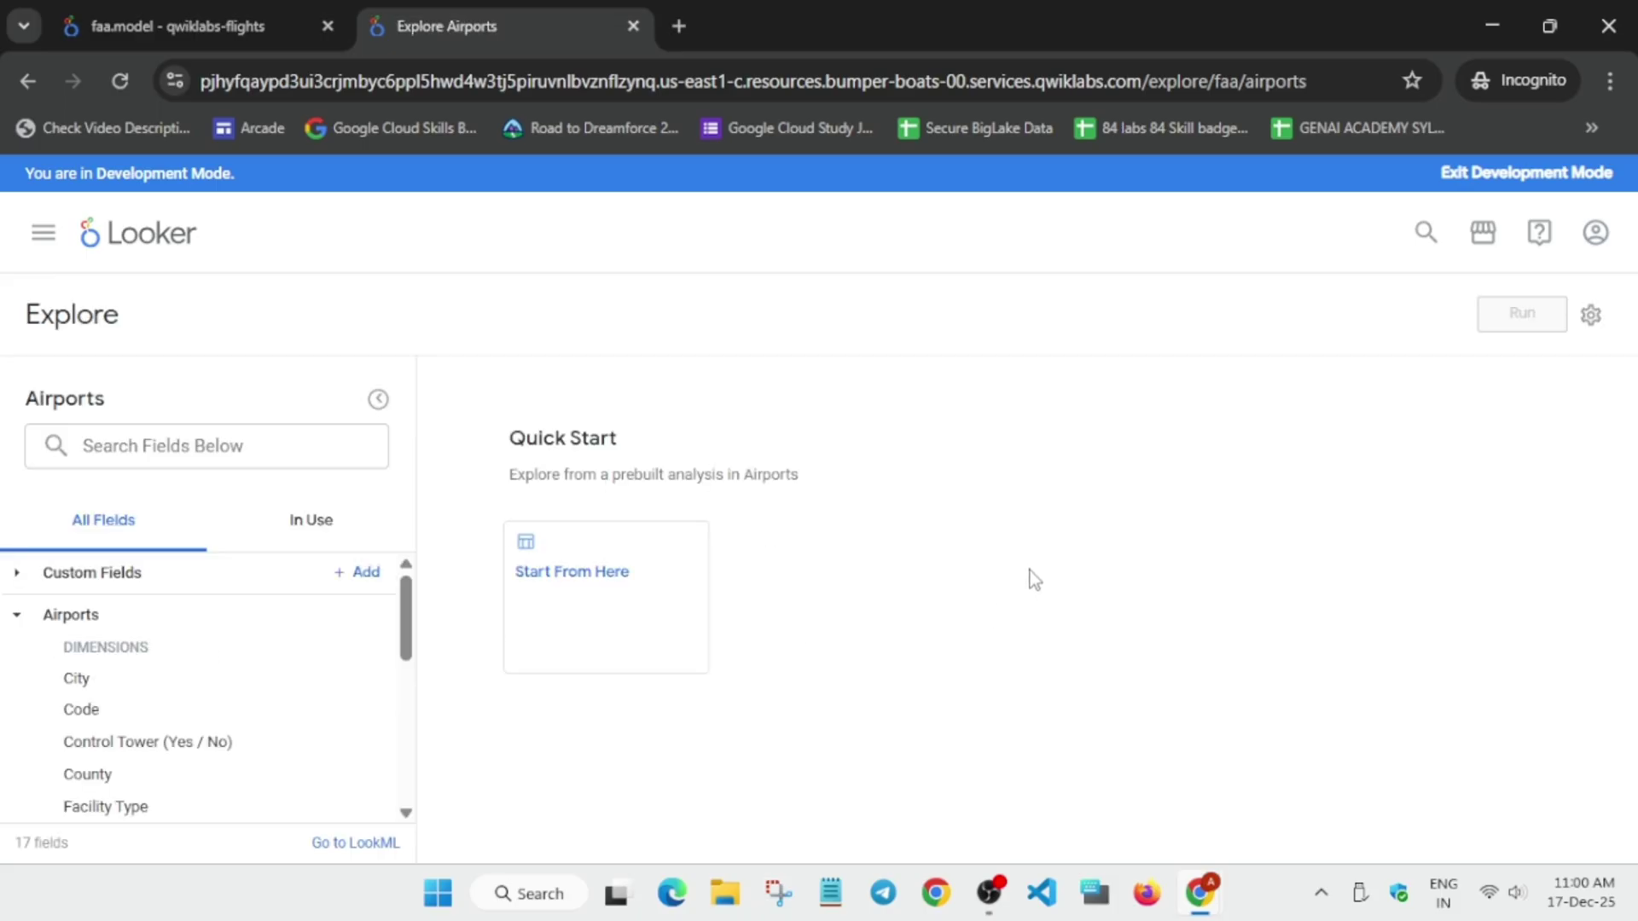
# Run the Start From Here quick-start query, returning Facility Type, State and Airports Count.
pyautogui.click(621, 608)
pyautogui.hotkey('alt', 'Tab')
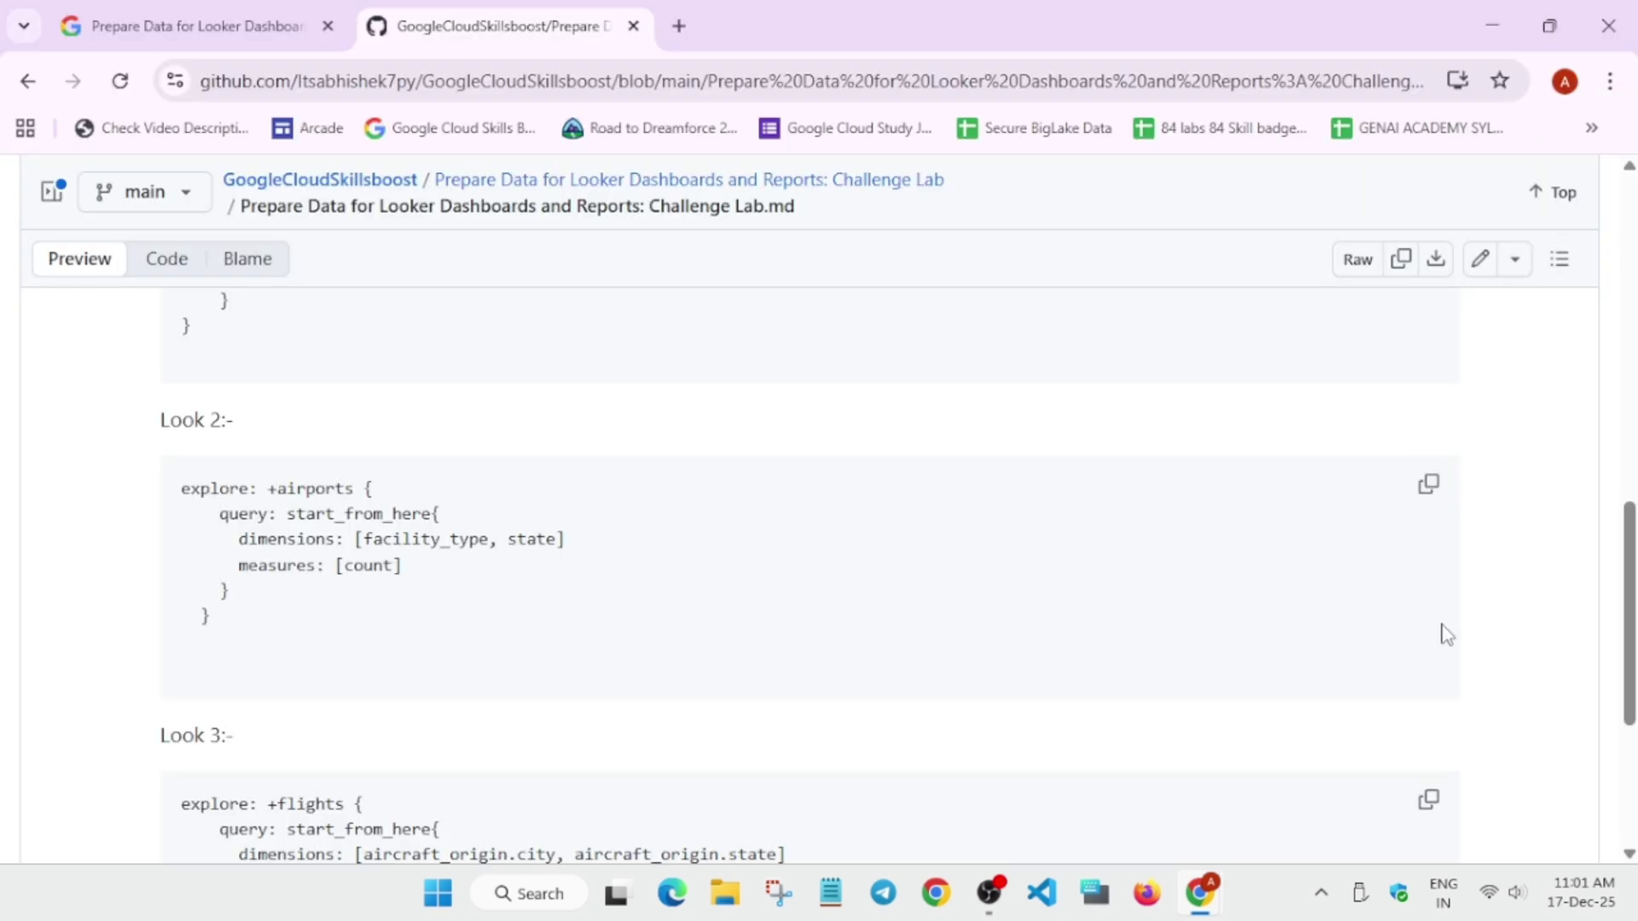
pyautogui.click(197, 25)
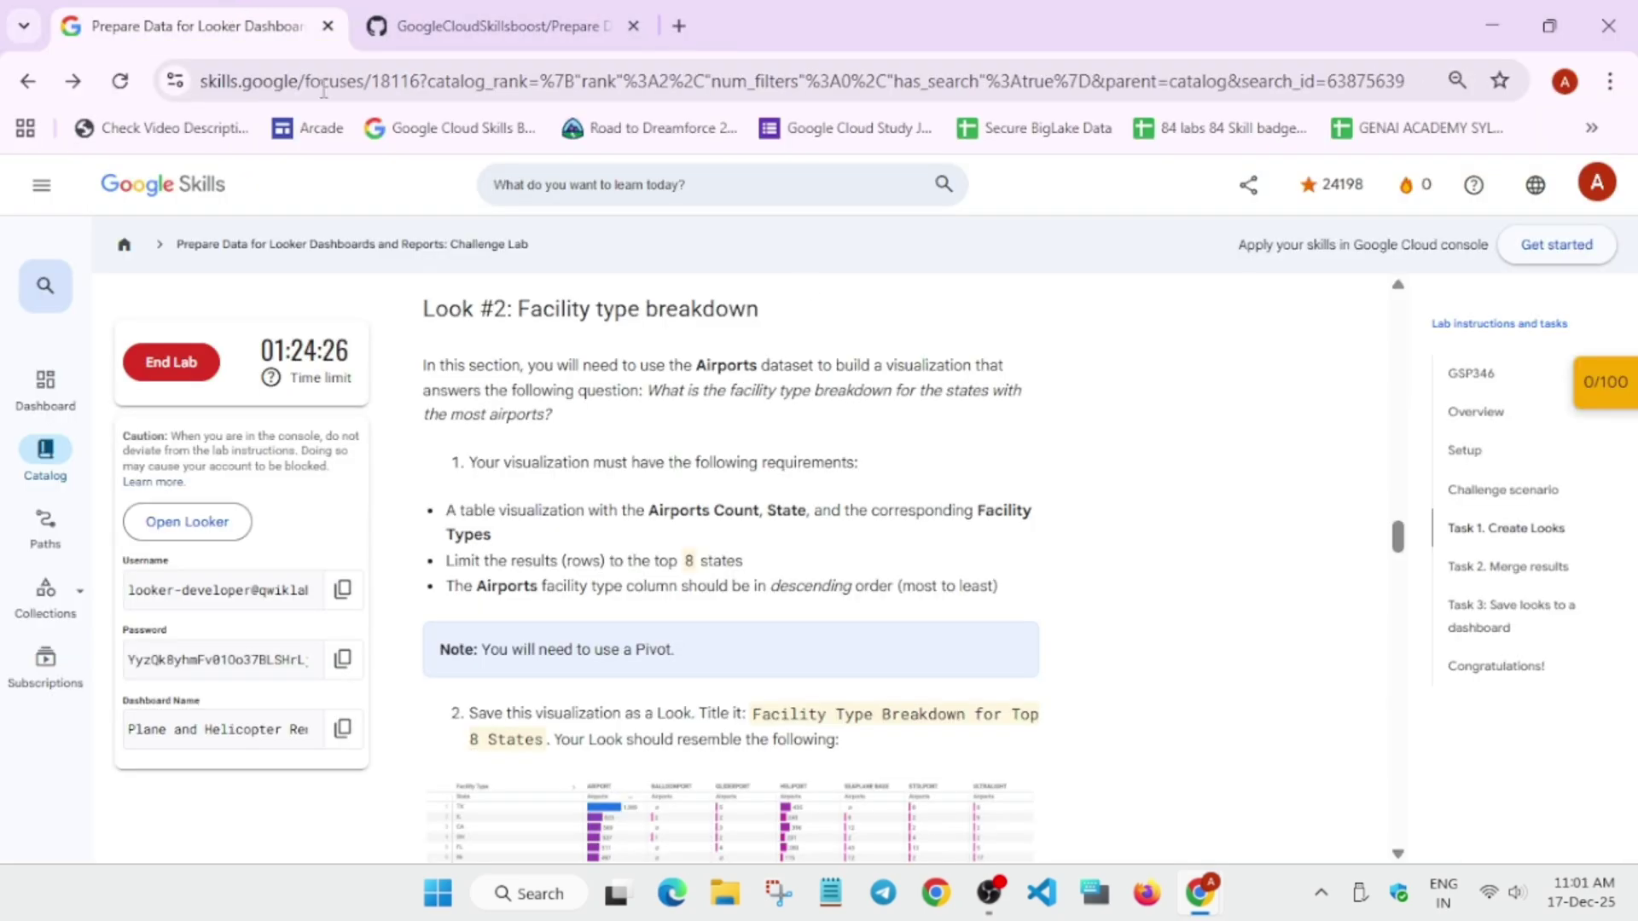
pyautogui.click(1459, 568)
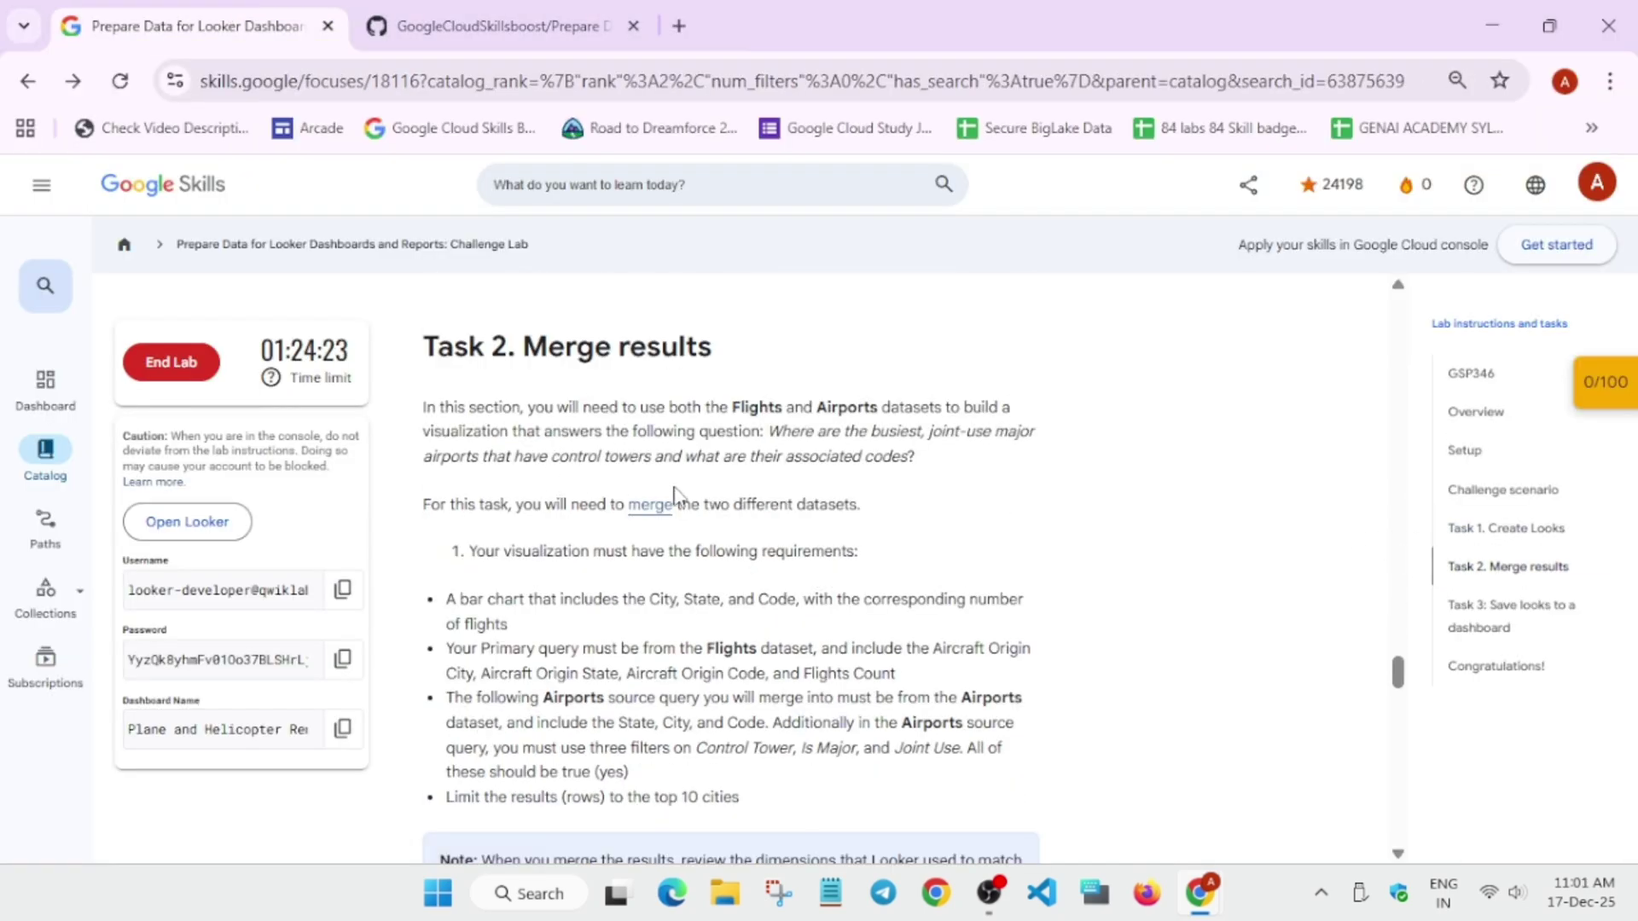
# Find and highlight the Look #2 'top 8 states' requirement in the instructions.
pyautogui.scroll(3, 677, 485)
pyautogui.scroll(10, 677, 485)
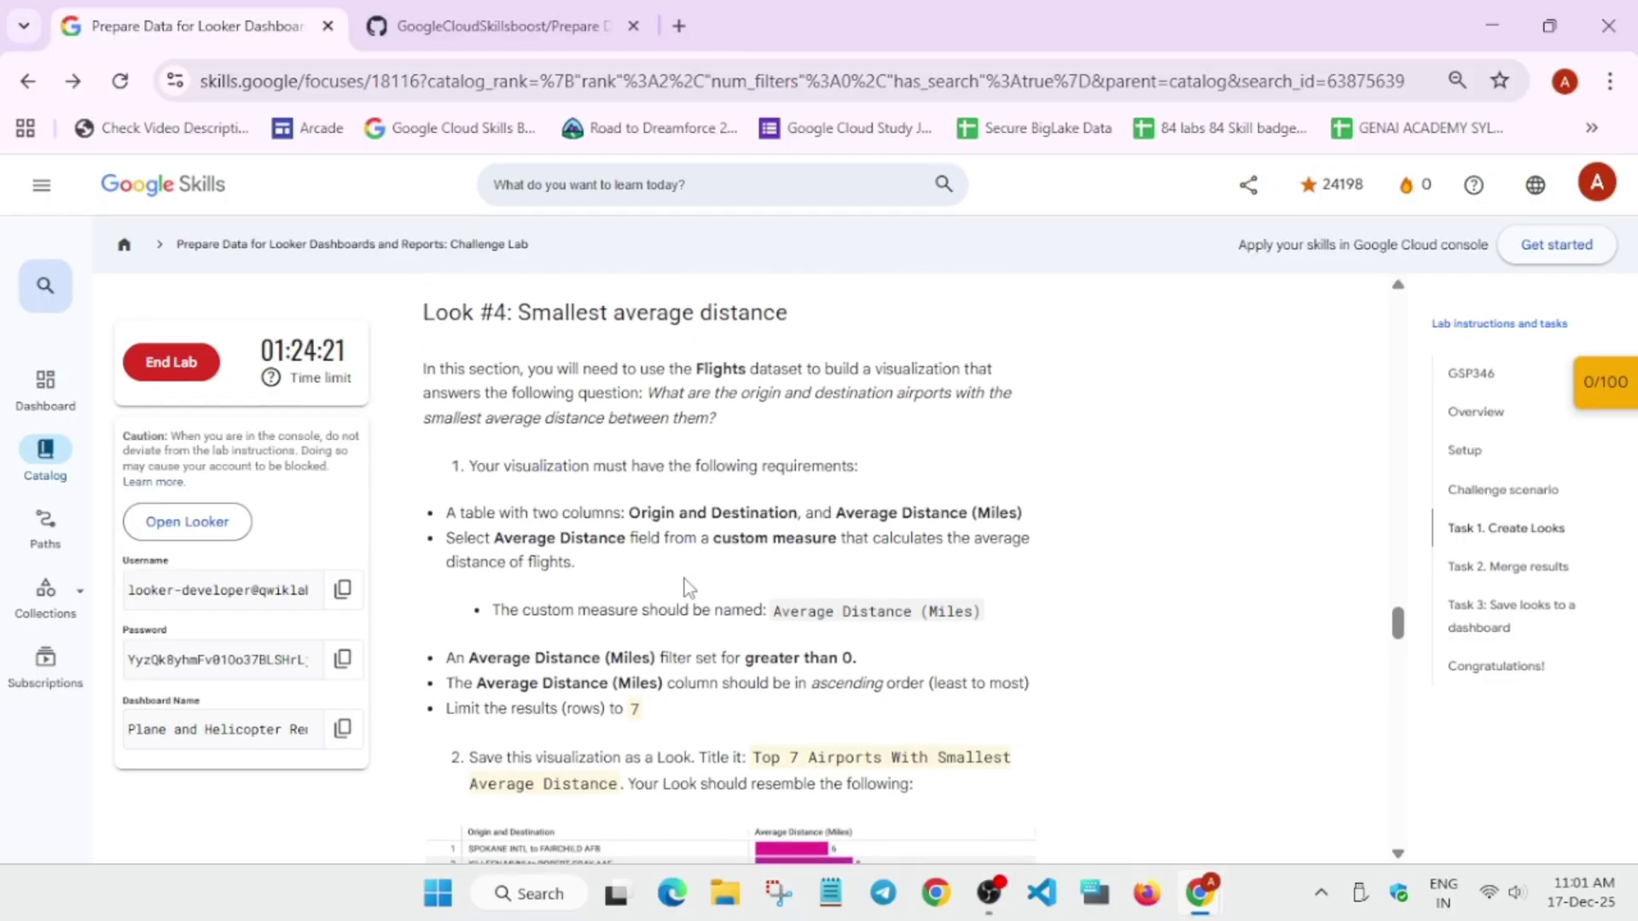
pyautogui.scroll(15, 687, 577)
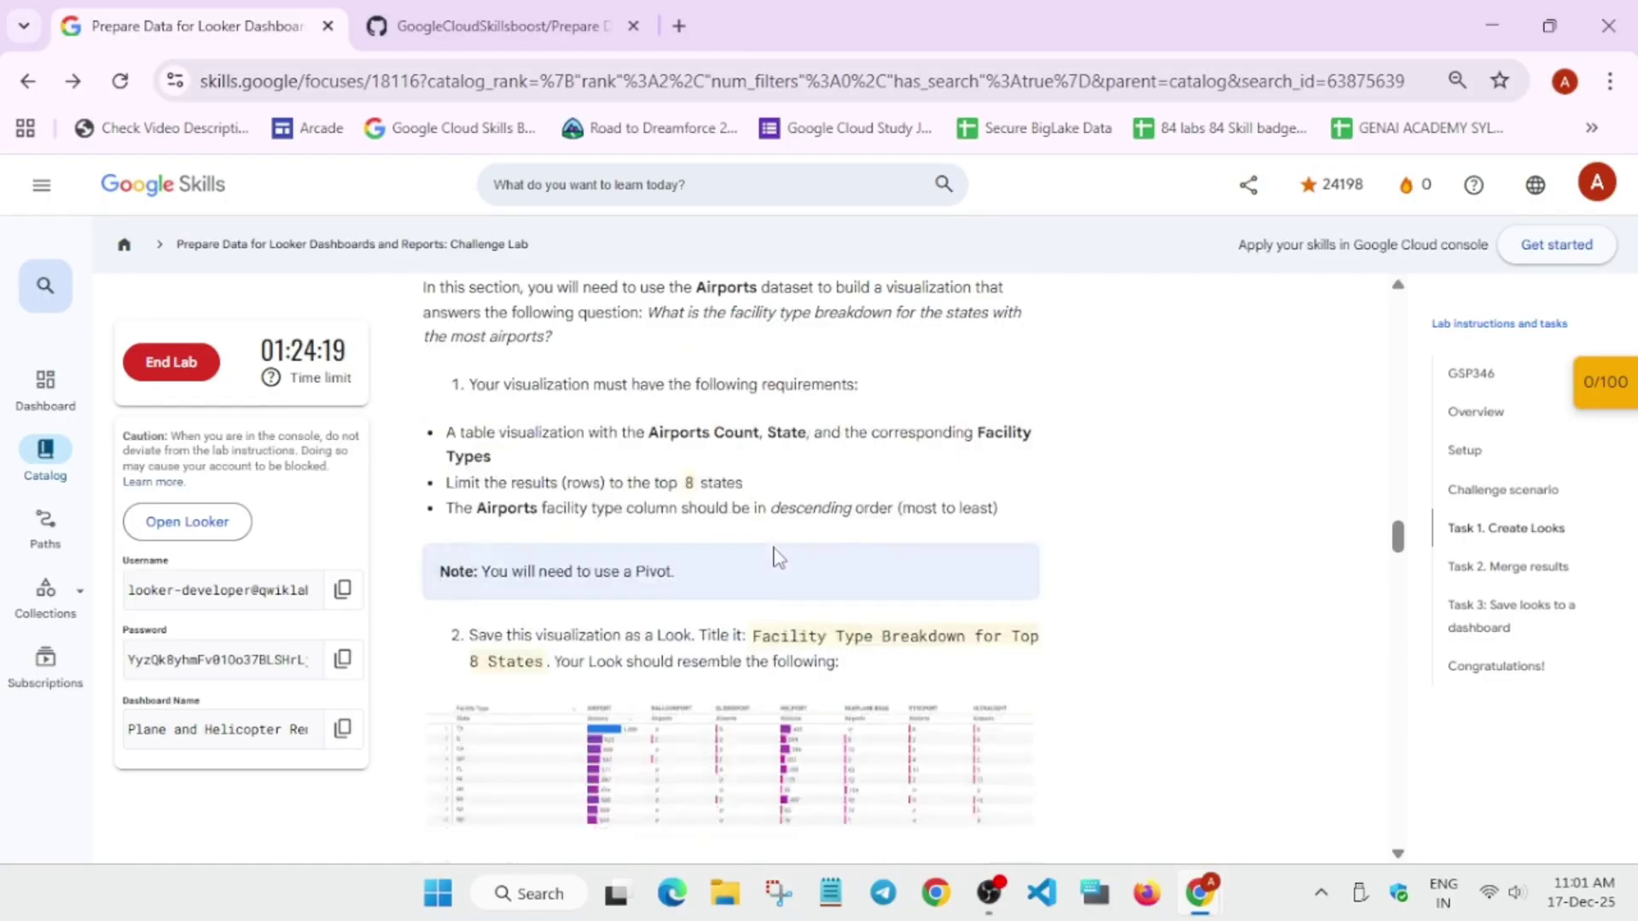
pyautogui.scroll(-3, 739, 610)
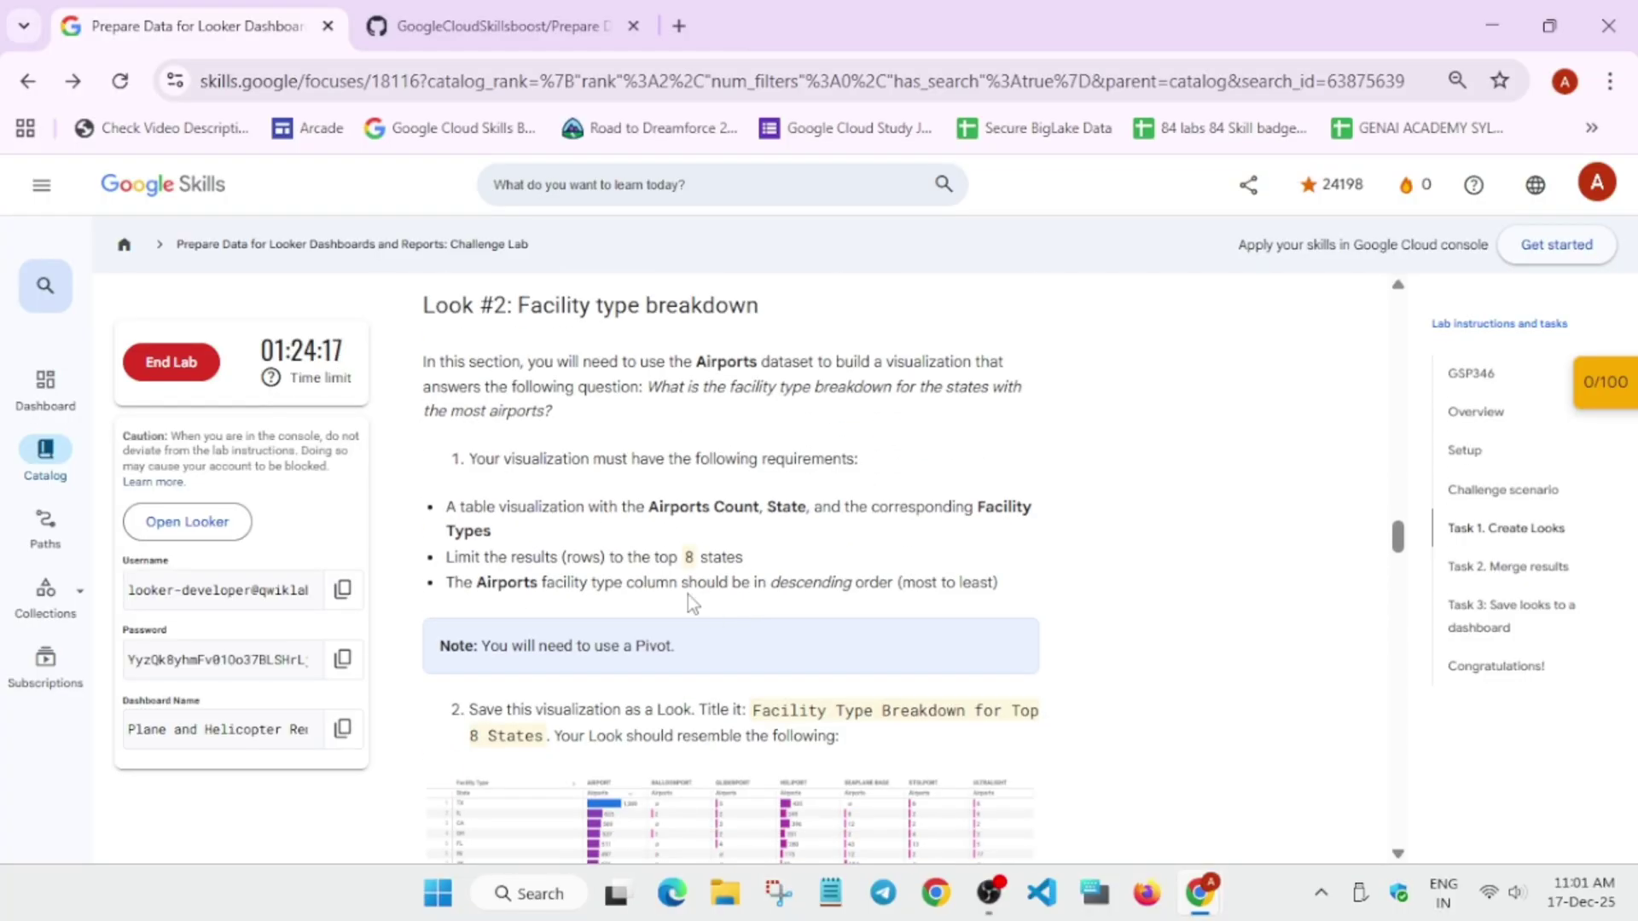
pyautogui.moveTo(655, 558); pyautogui.dragTo(746, 561)
pyautogui.hotkey('alt', 'Tab')
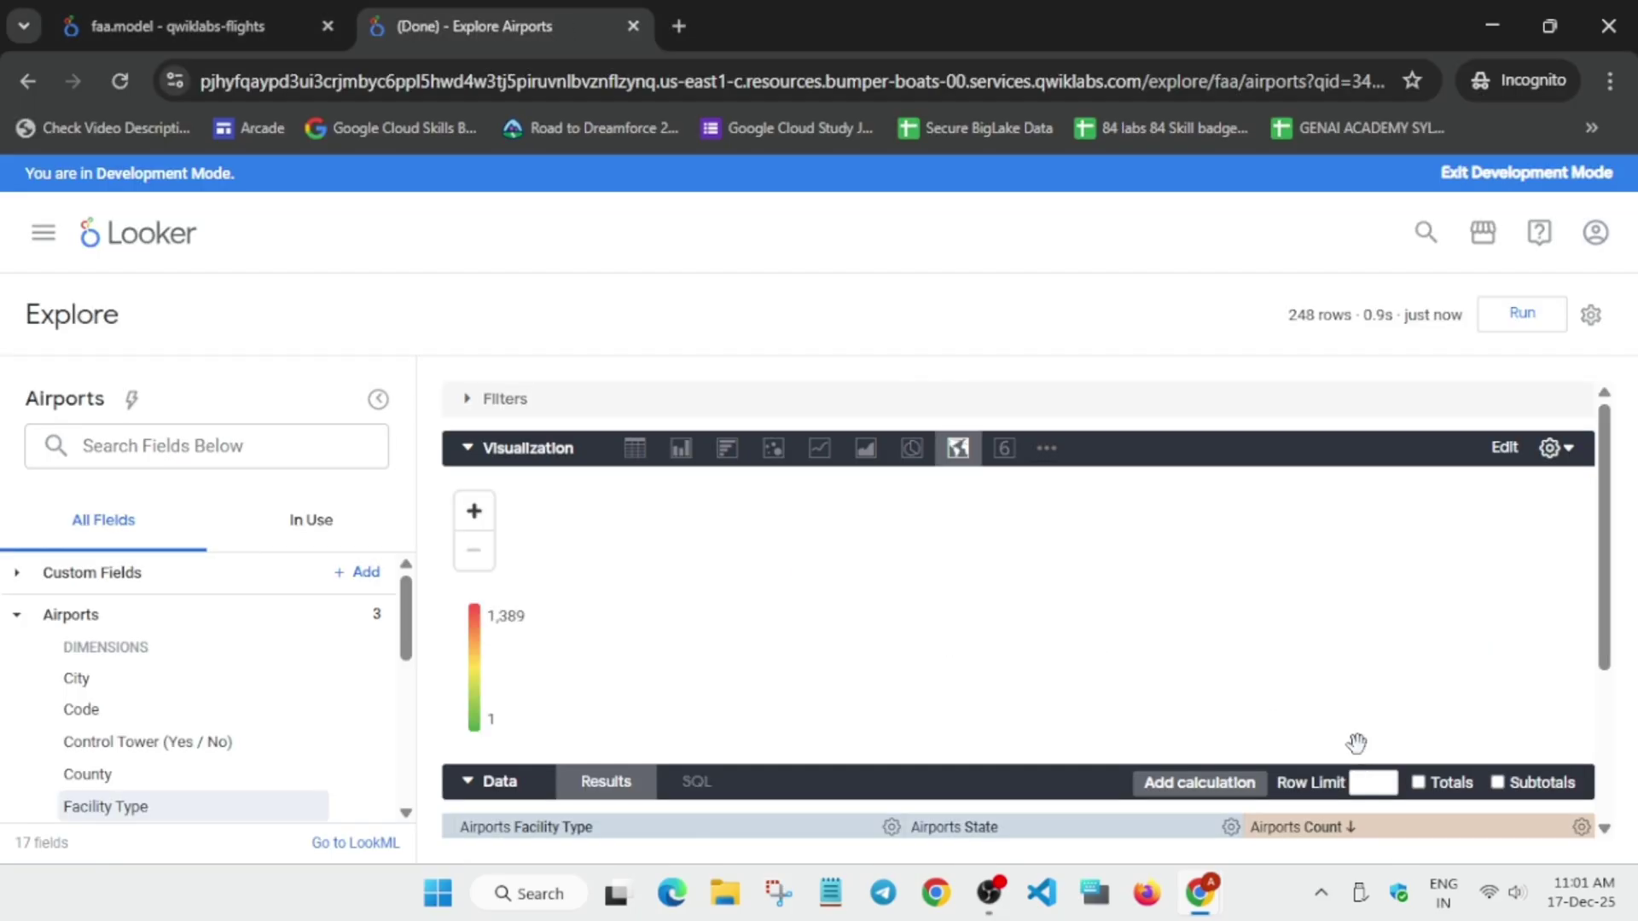
# Limit the Airports results to 8 rows.
pyautogui.click(1381, 782)
pyautogui.write('8')
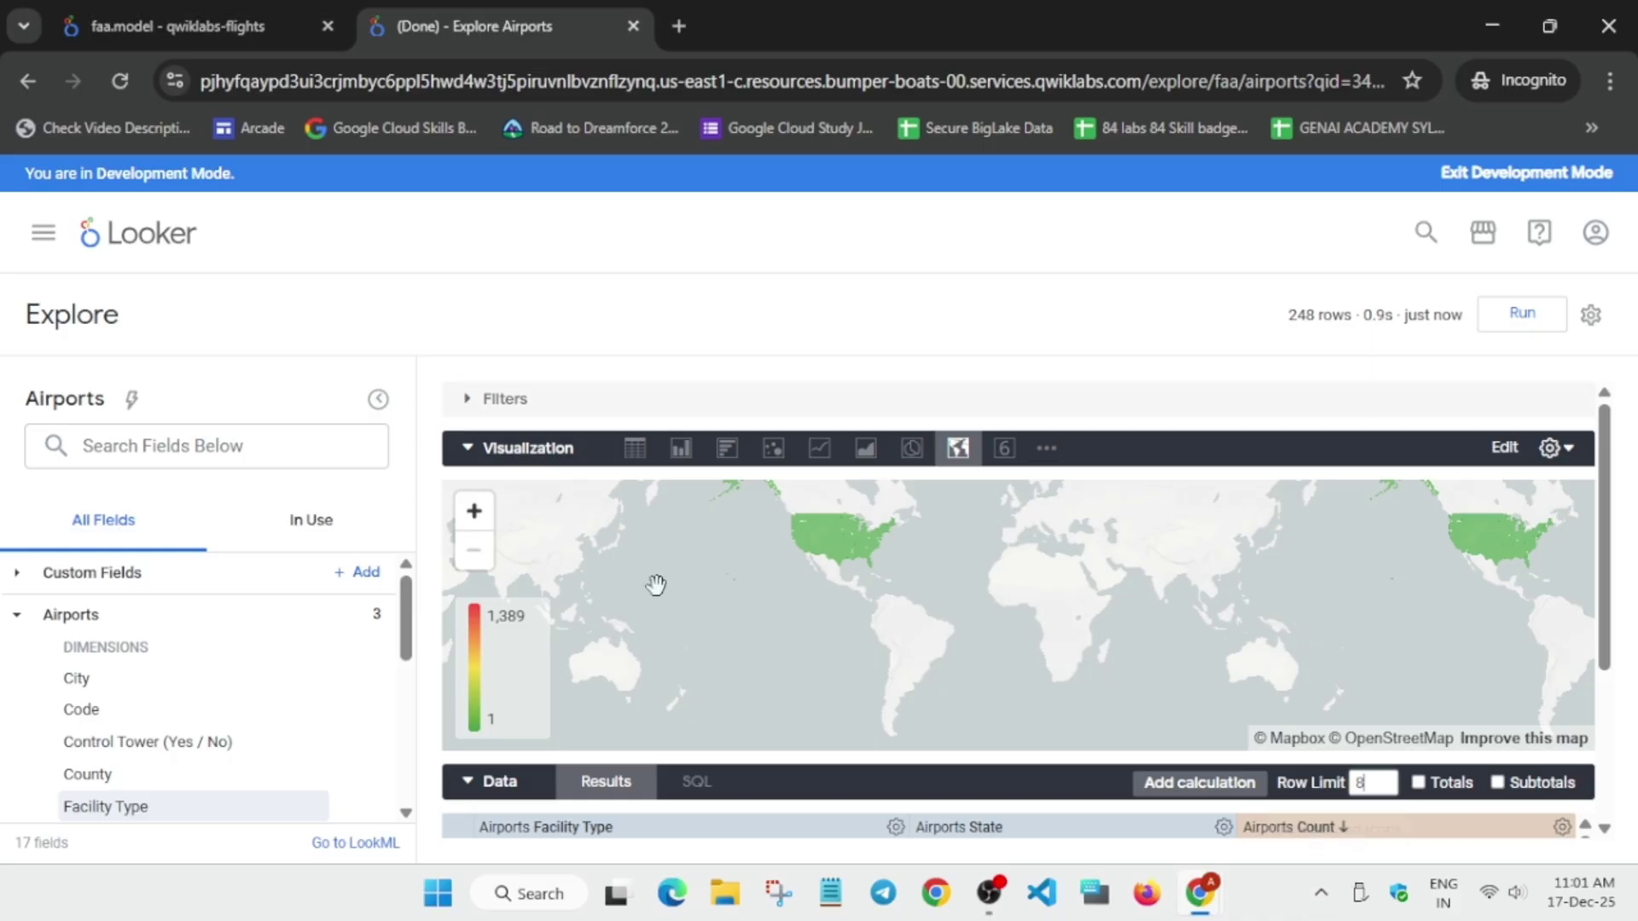
pyautogui.hotkey('alt', 'Tab')
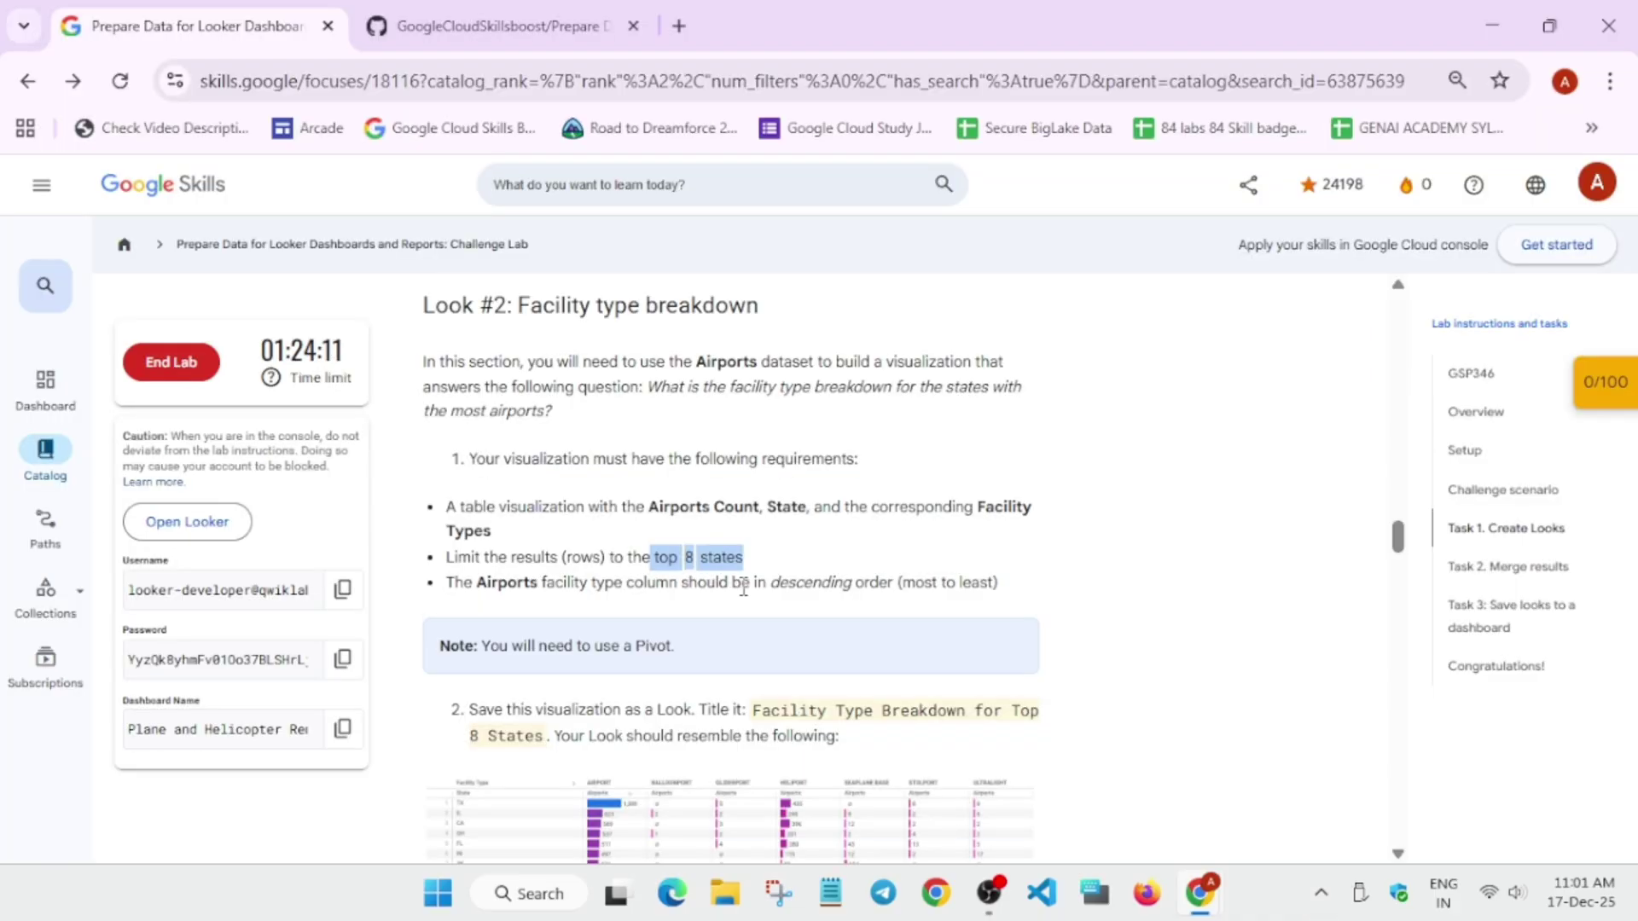
pyautogui.hotkey('alt', 'Tab')
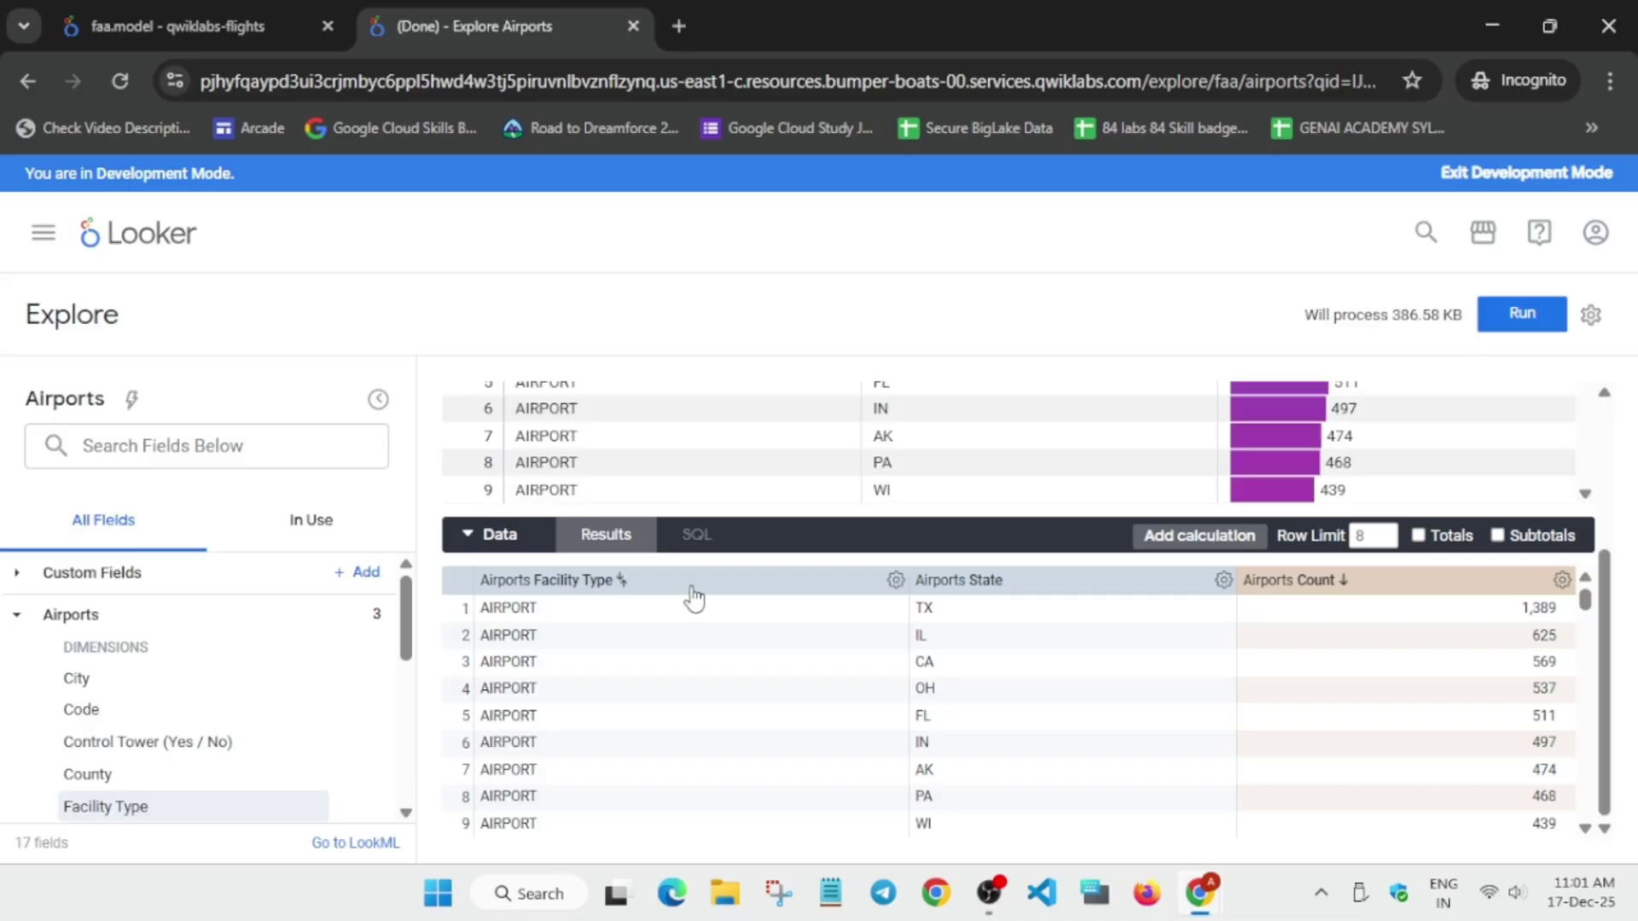
# Pivot the results on Facility Type, adjust the pivot sort, and rerun the query.
pyautogui.click(896, 581)
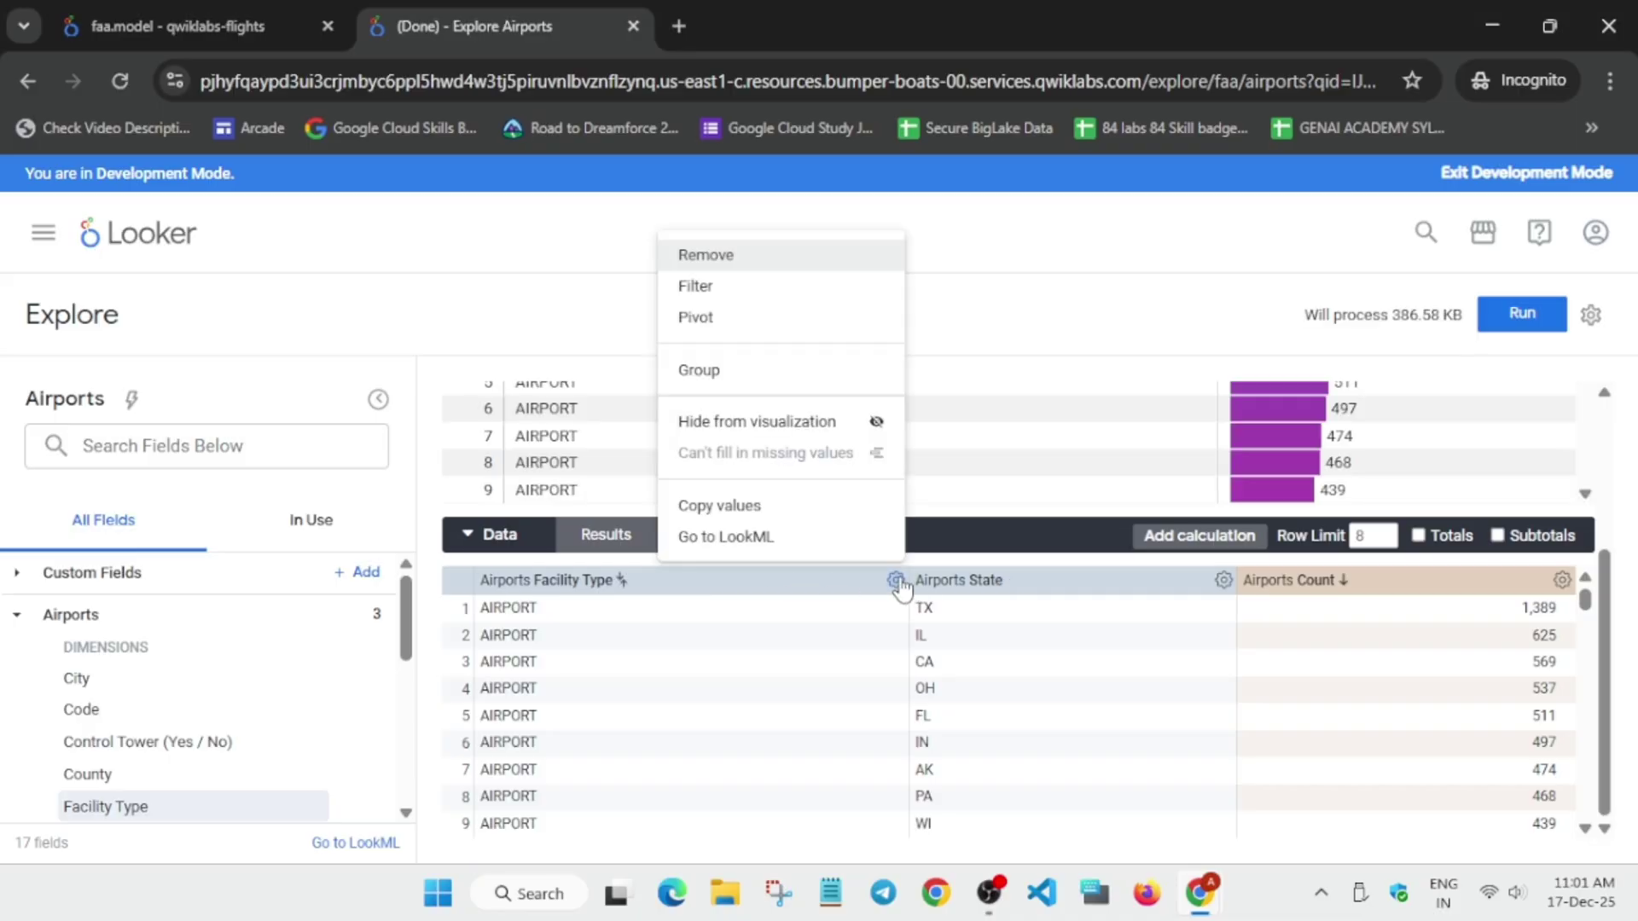
pyautogui.click(700, 322)
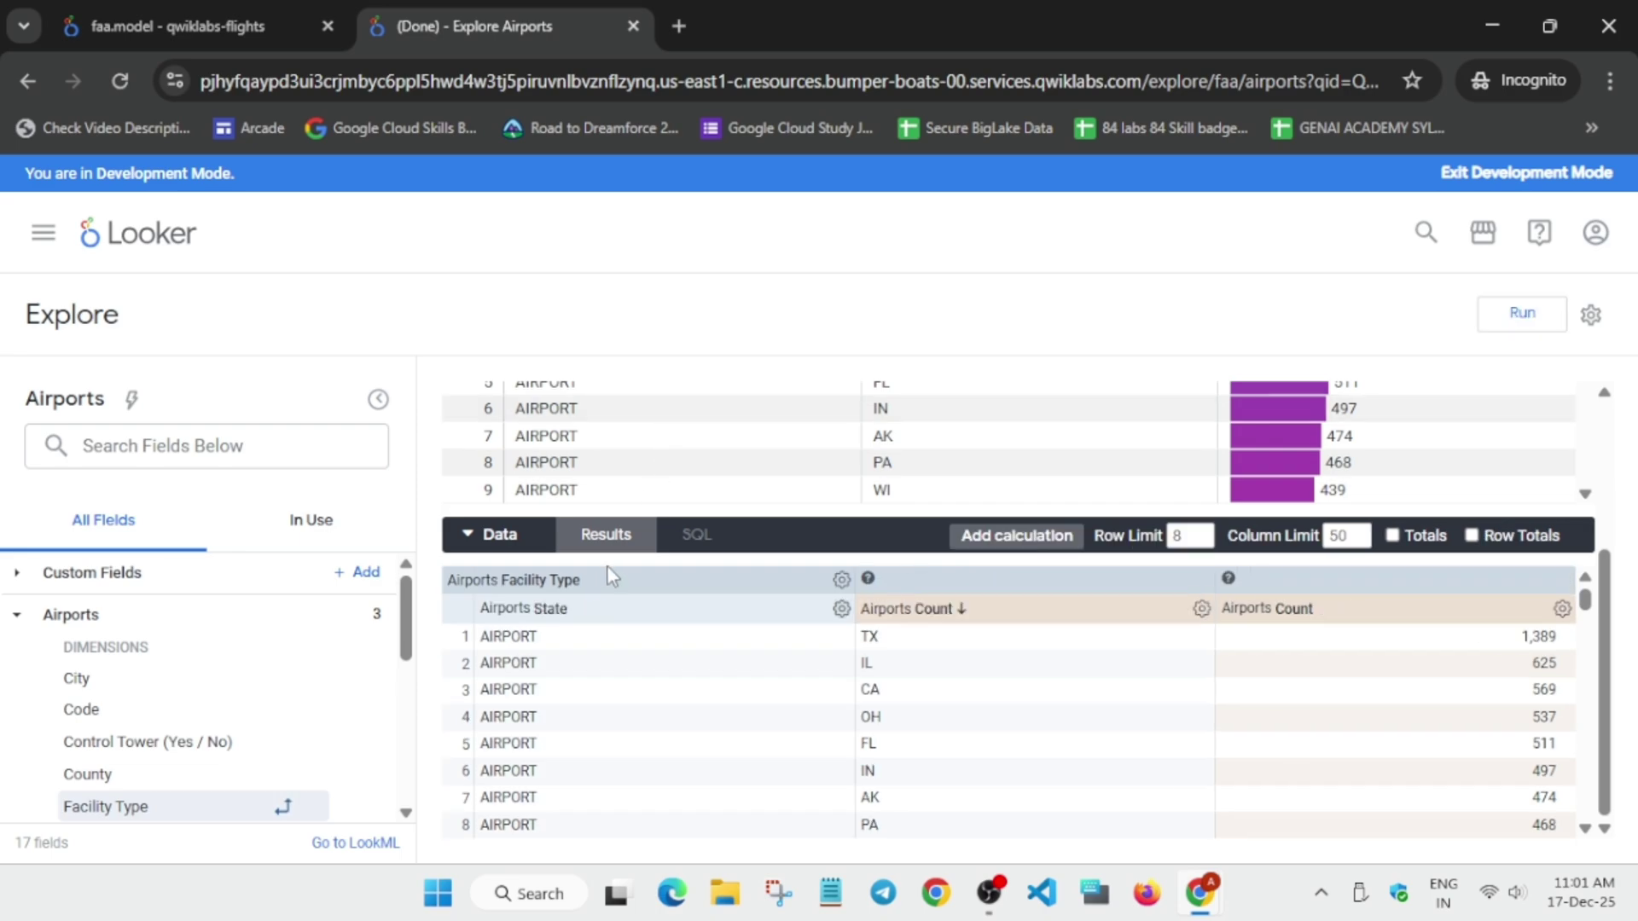
pyautogui.click(592, 584)
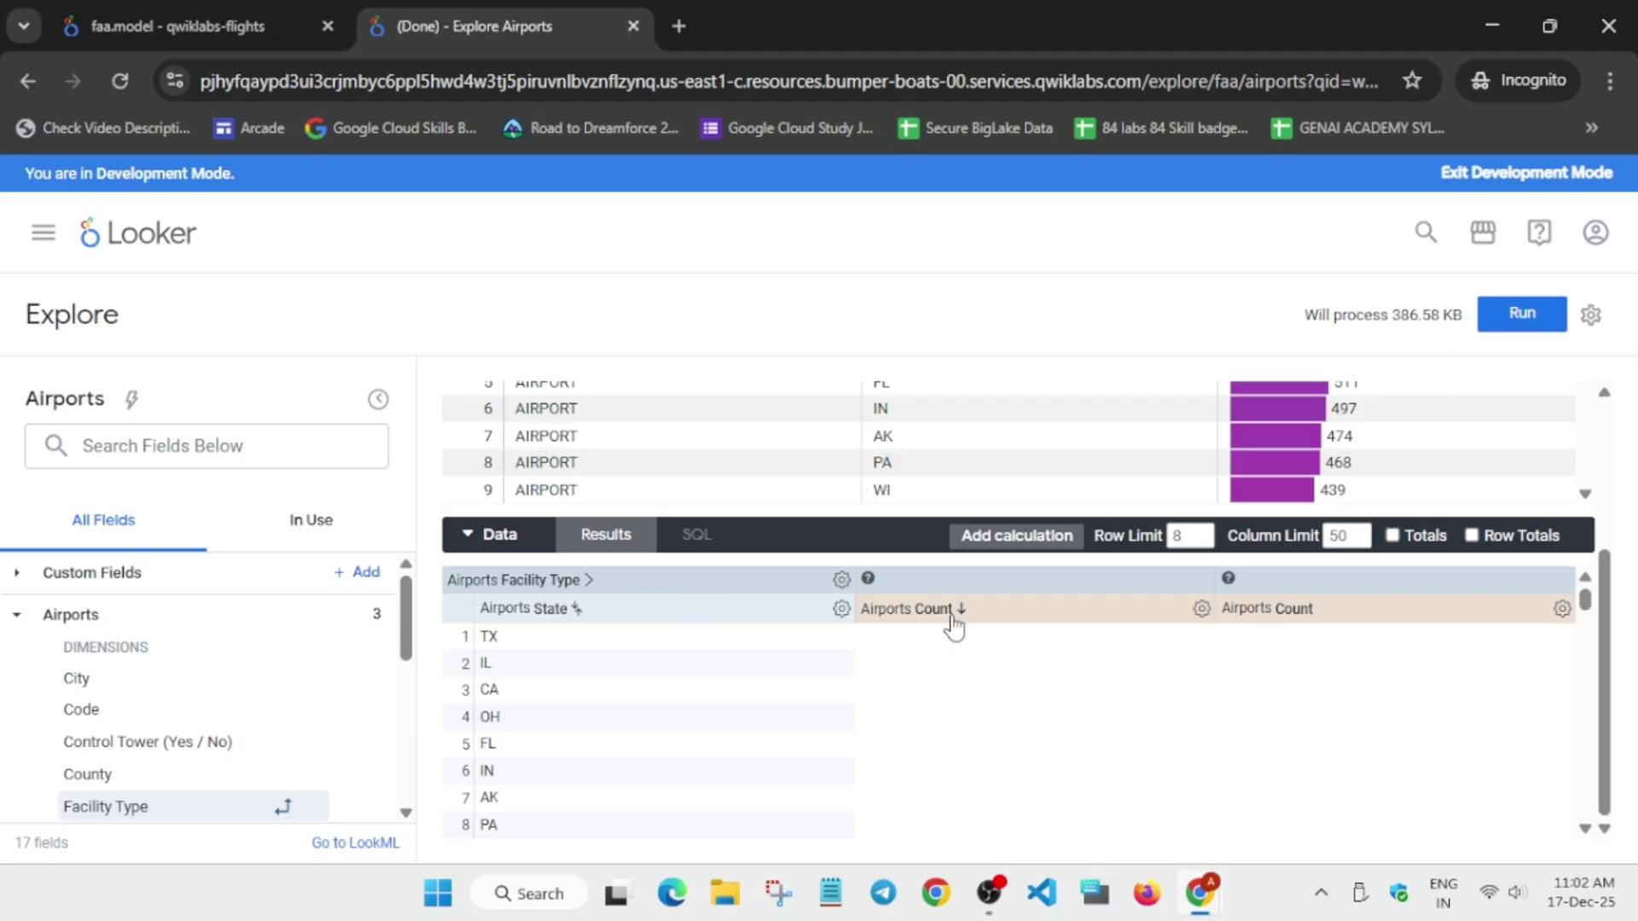
pyautogui.hotkey('alt', 'Tab')
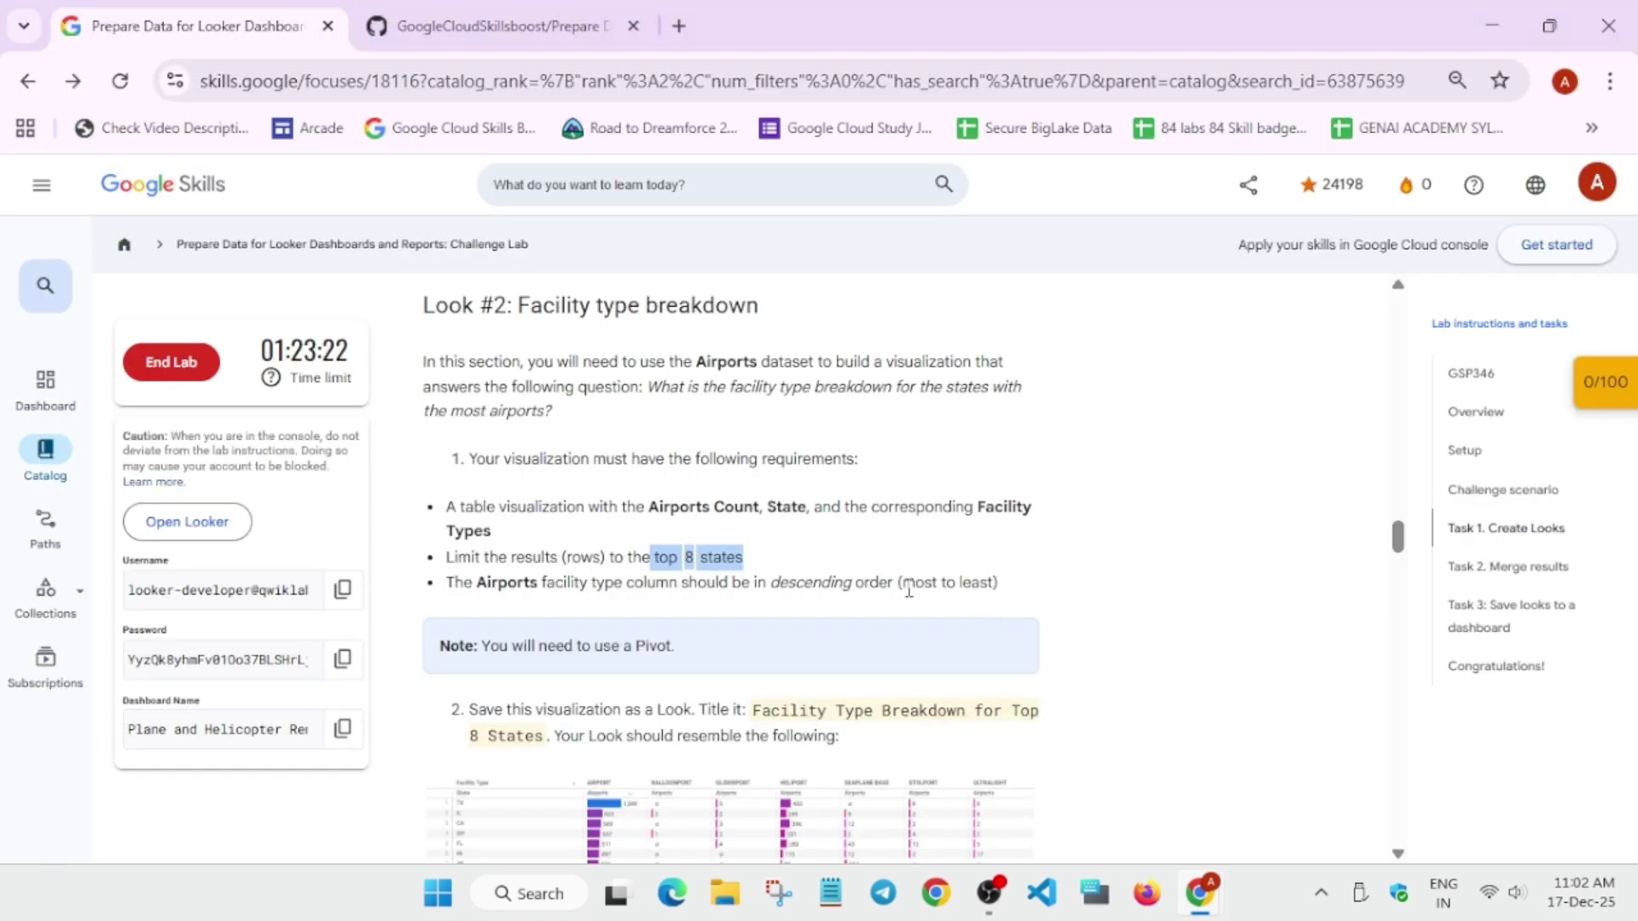
pyautogui.hotkey('alt', 'Tab')
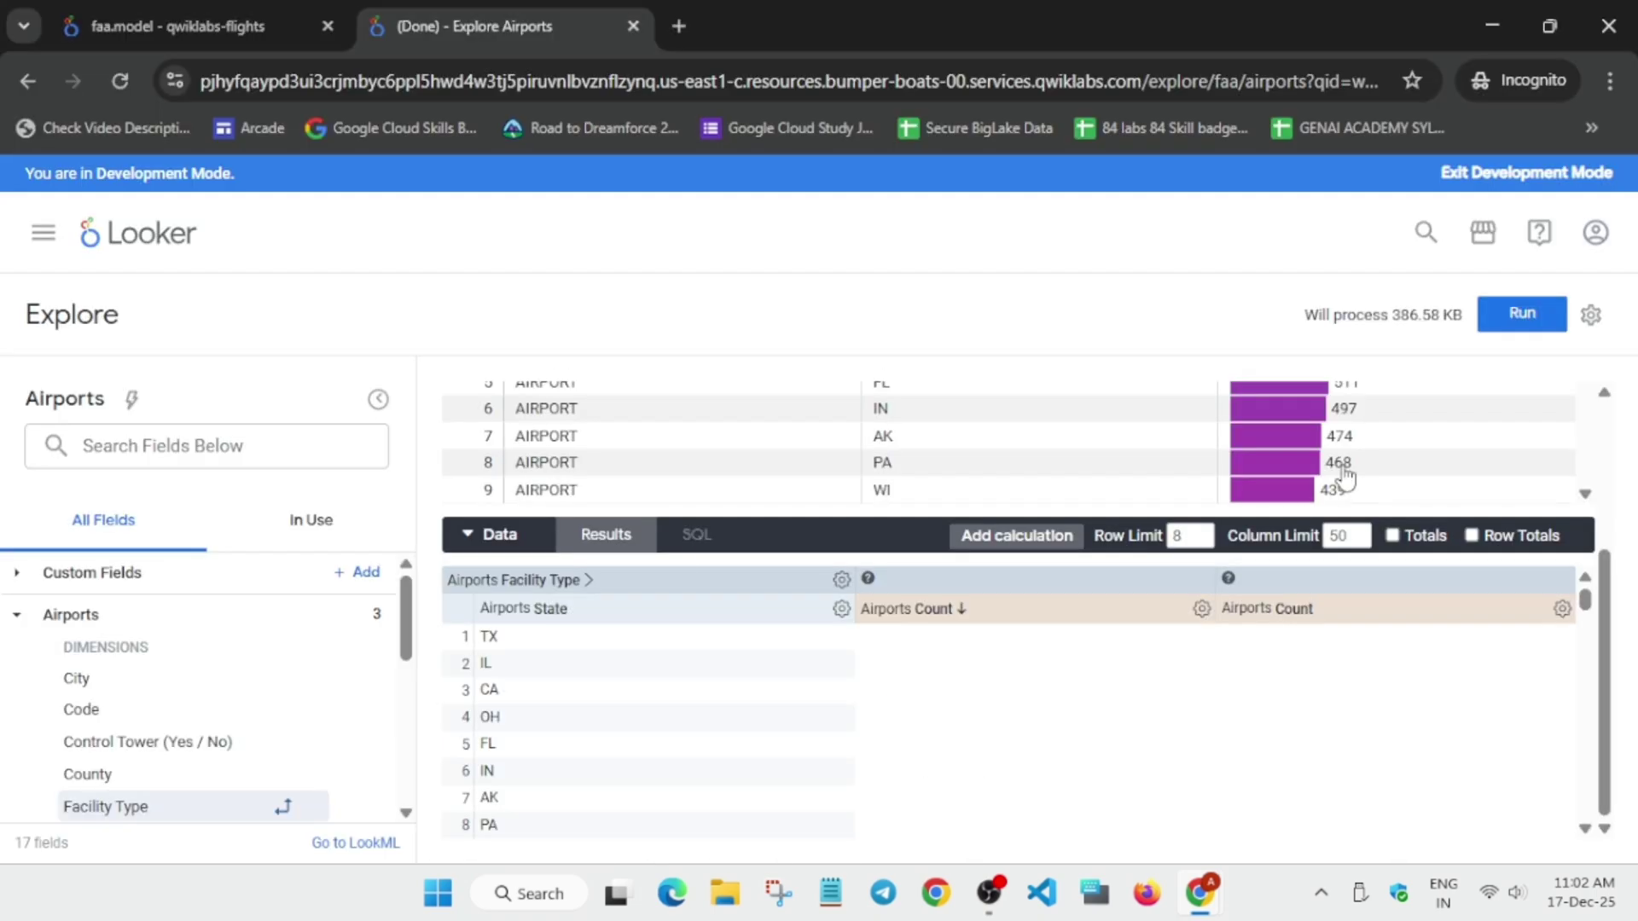
pyautogui.click(1526, 322)
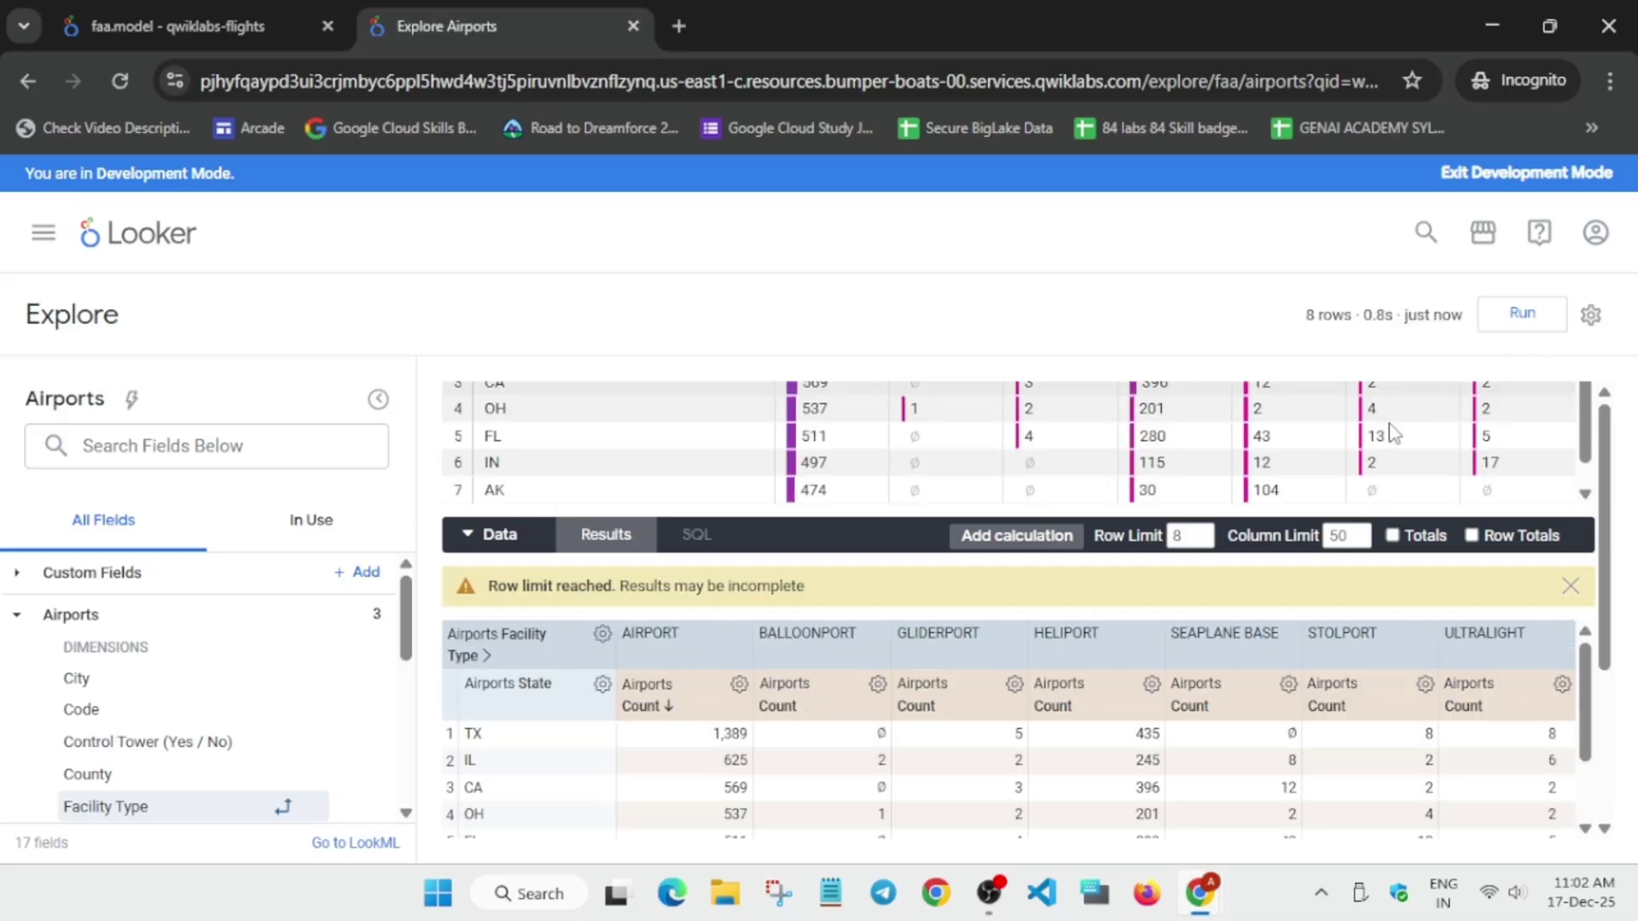
# Copy the Look title 'Facility Type Breakdown for Top 8 States' from the lab instructions.
pyautogui.hotkey('alt', 'Tab')
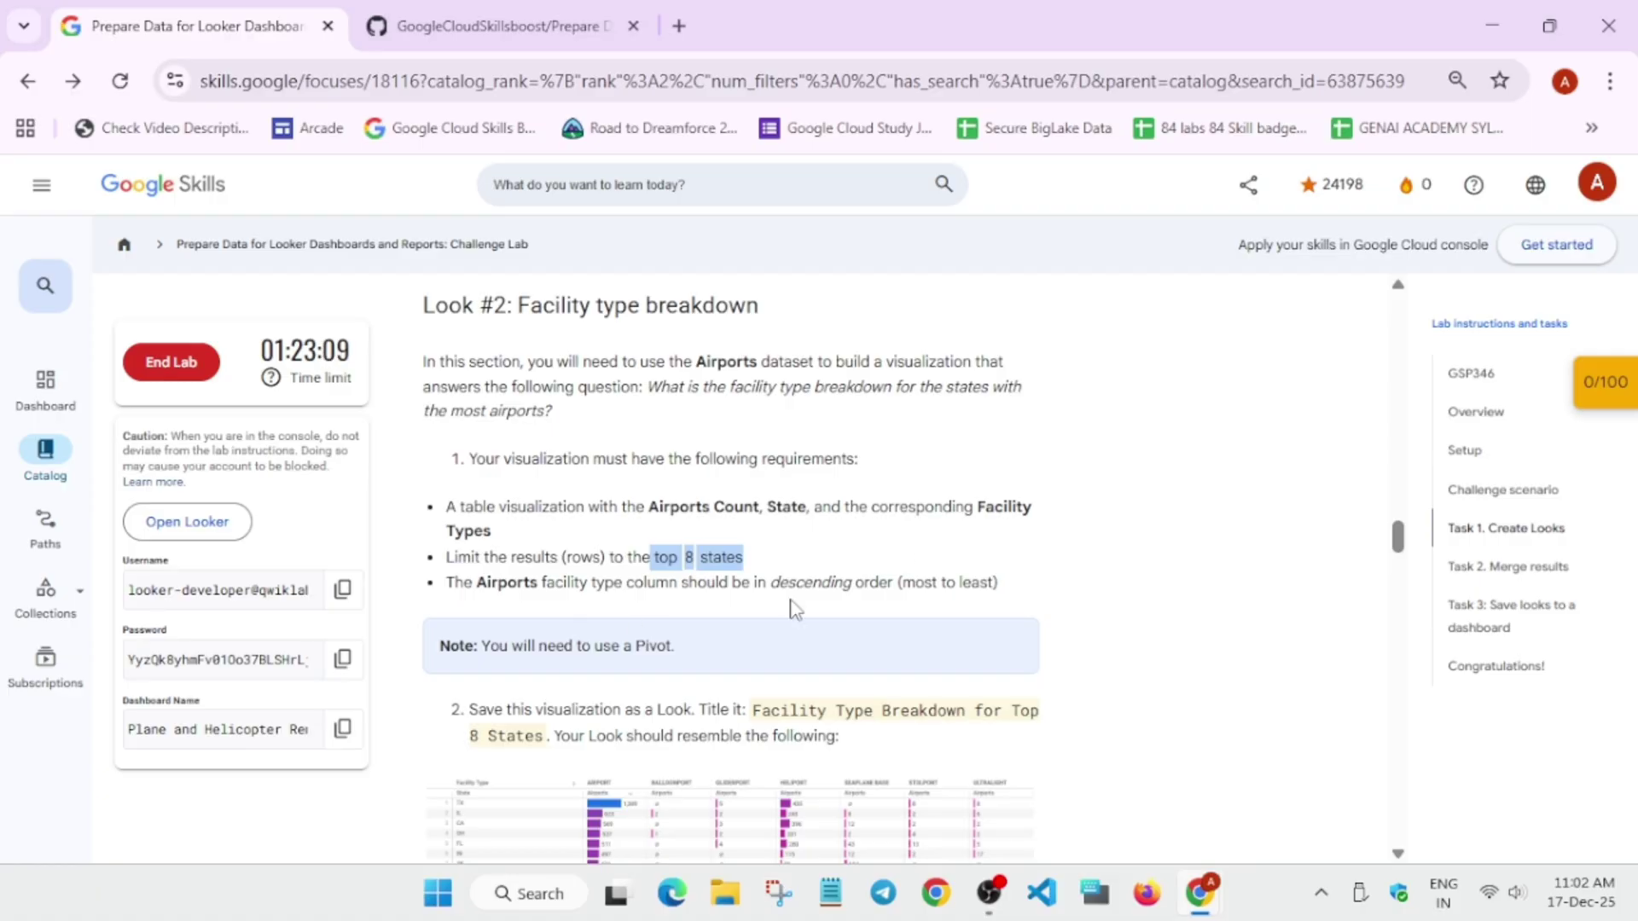
pyautogui.scroll(-4, 794, 606)
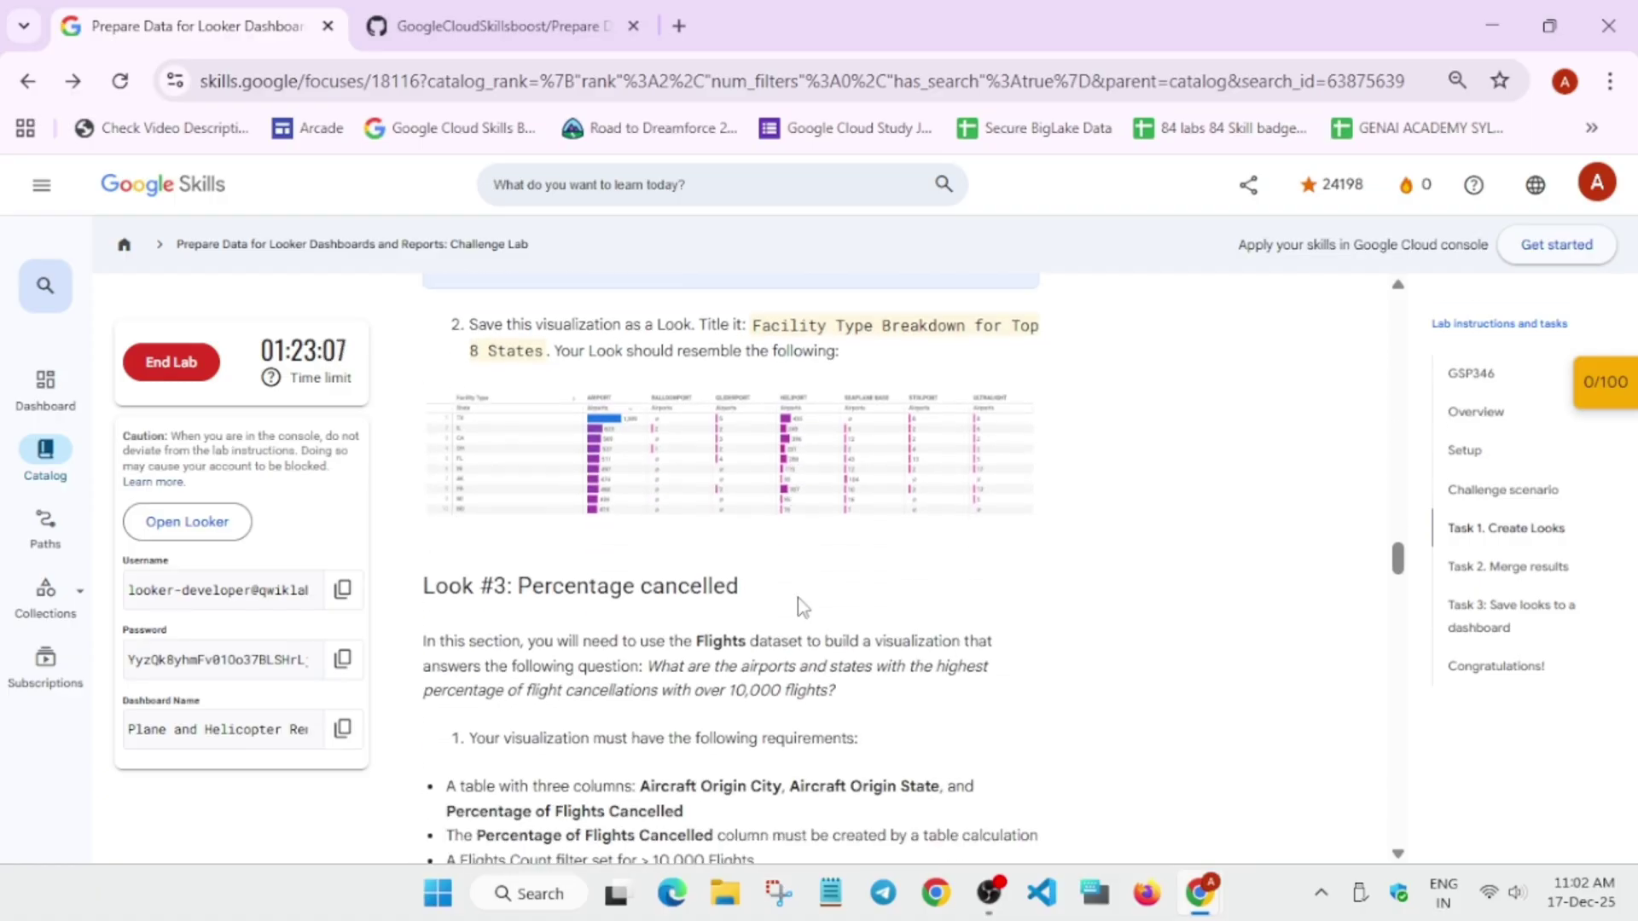
pyautogui.moveTo(752, 325); pyautogui.dragTo(543, 349)
pyautogui.hotkey('ctrl', 'c')
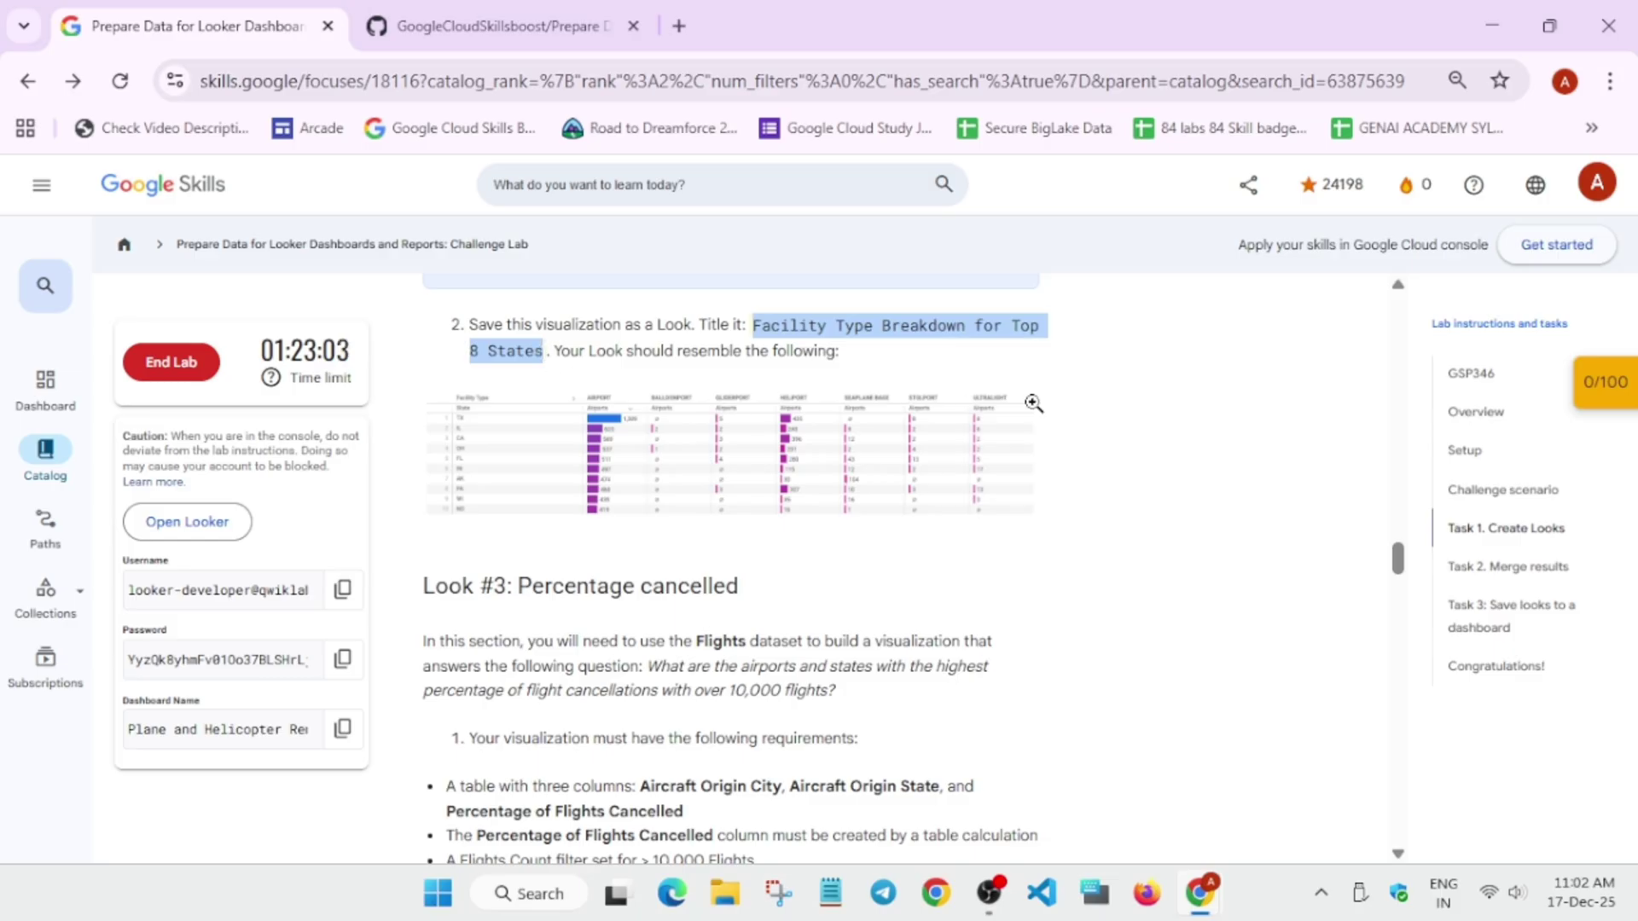
pyautogui.hotkey('alt', 'Tab')
# Save the pivoted results as a new Look with that title.
pyautogui.click(1591, 315)
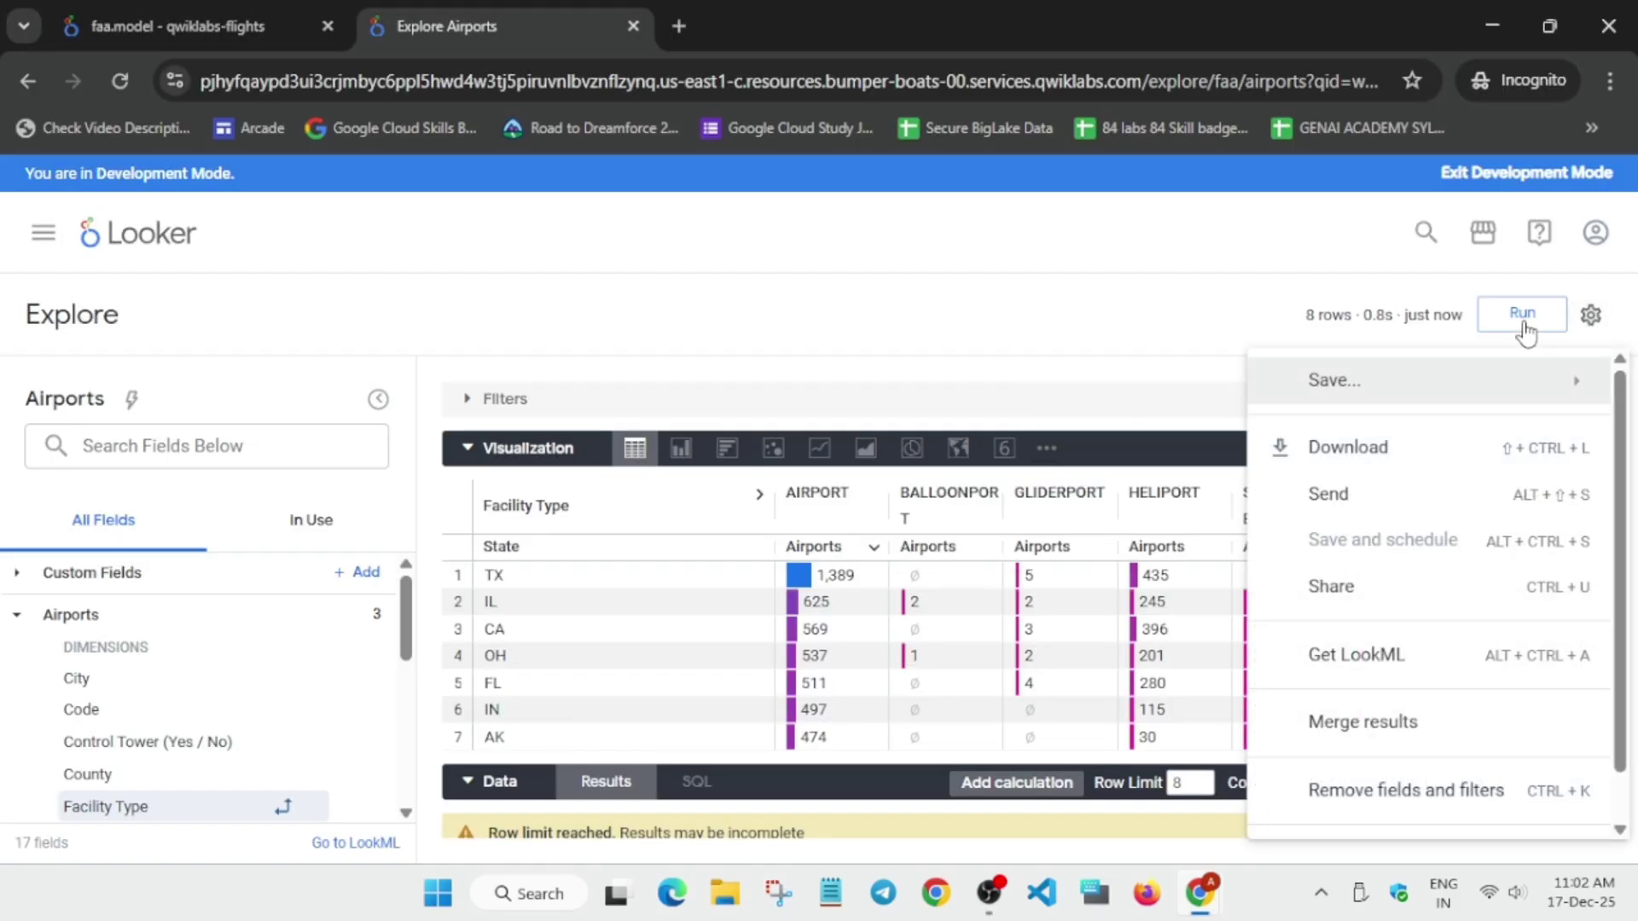
pyautogui.moveTo(1385, 381)
pyautogui.click(1050, 494)
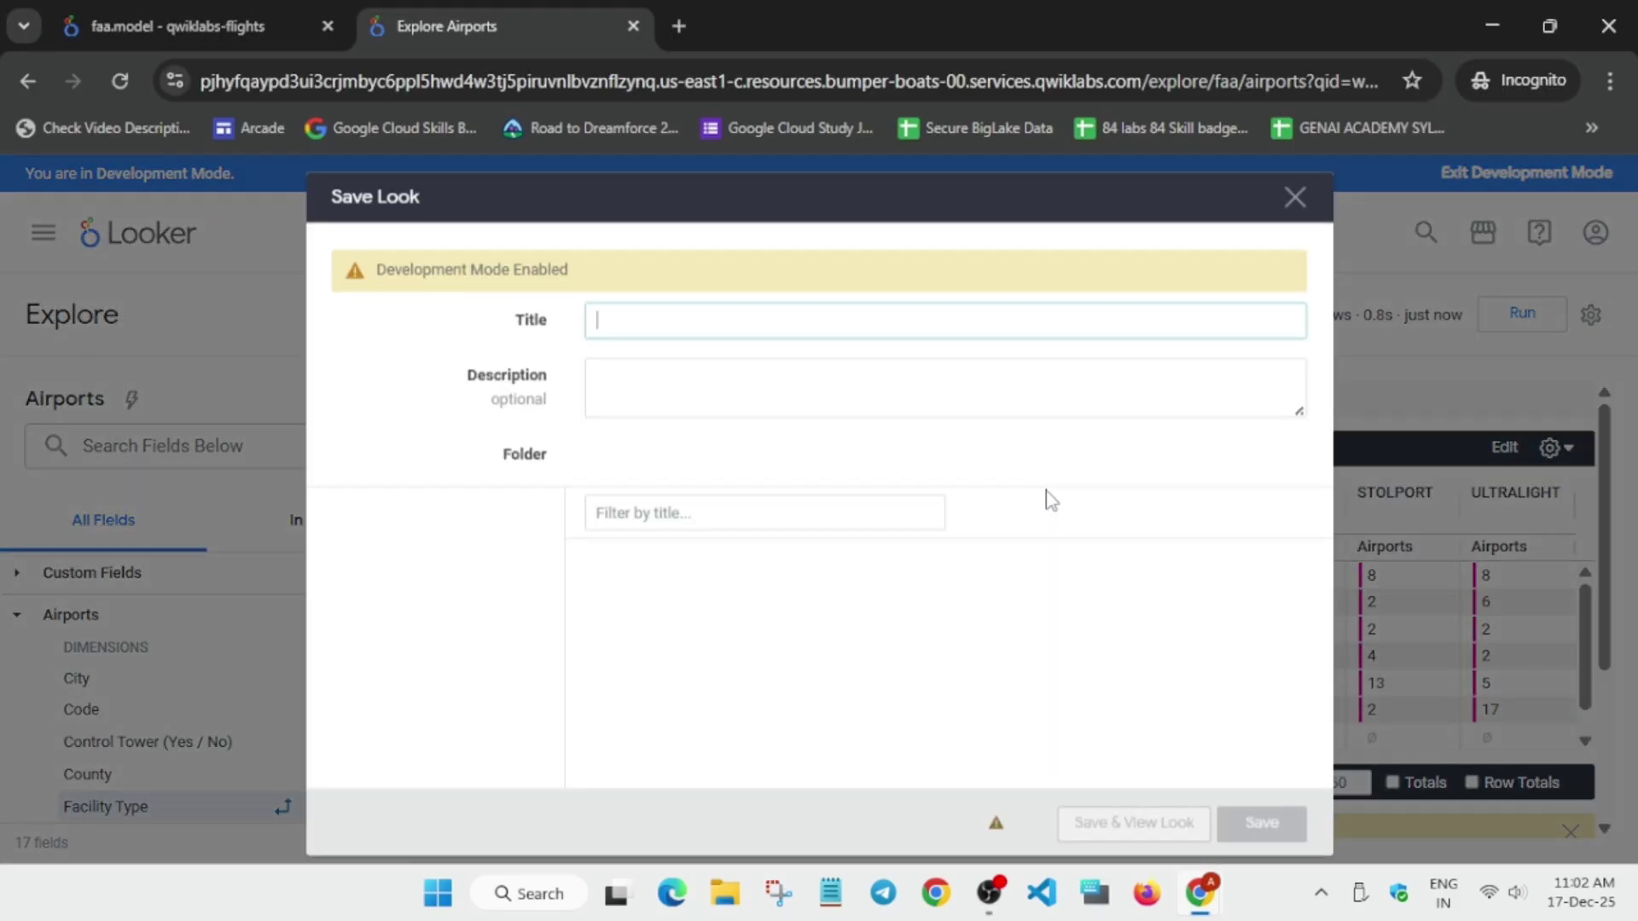
pyautogui.hotkey('ctrl', 'v')
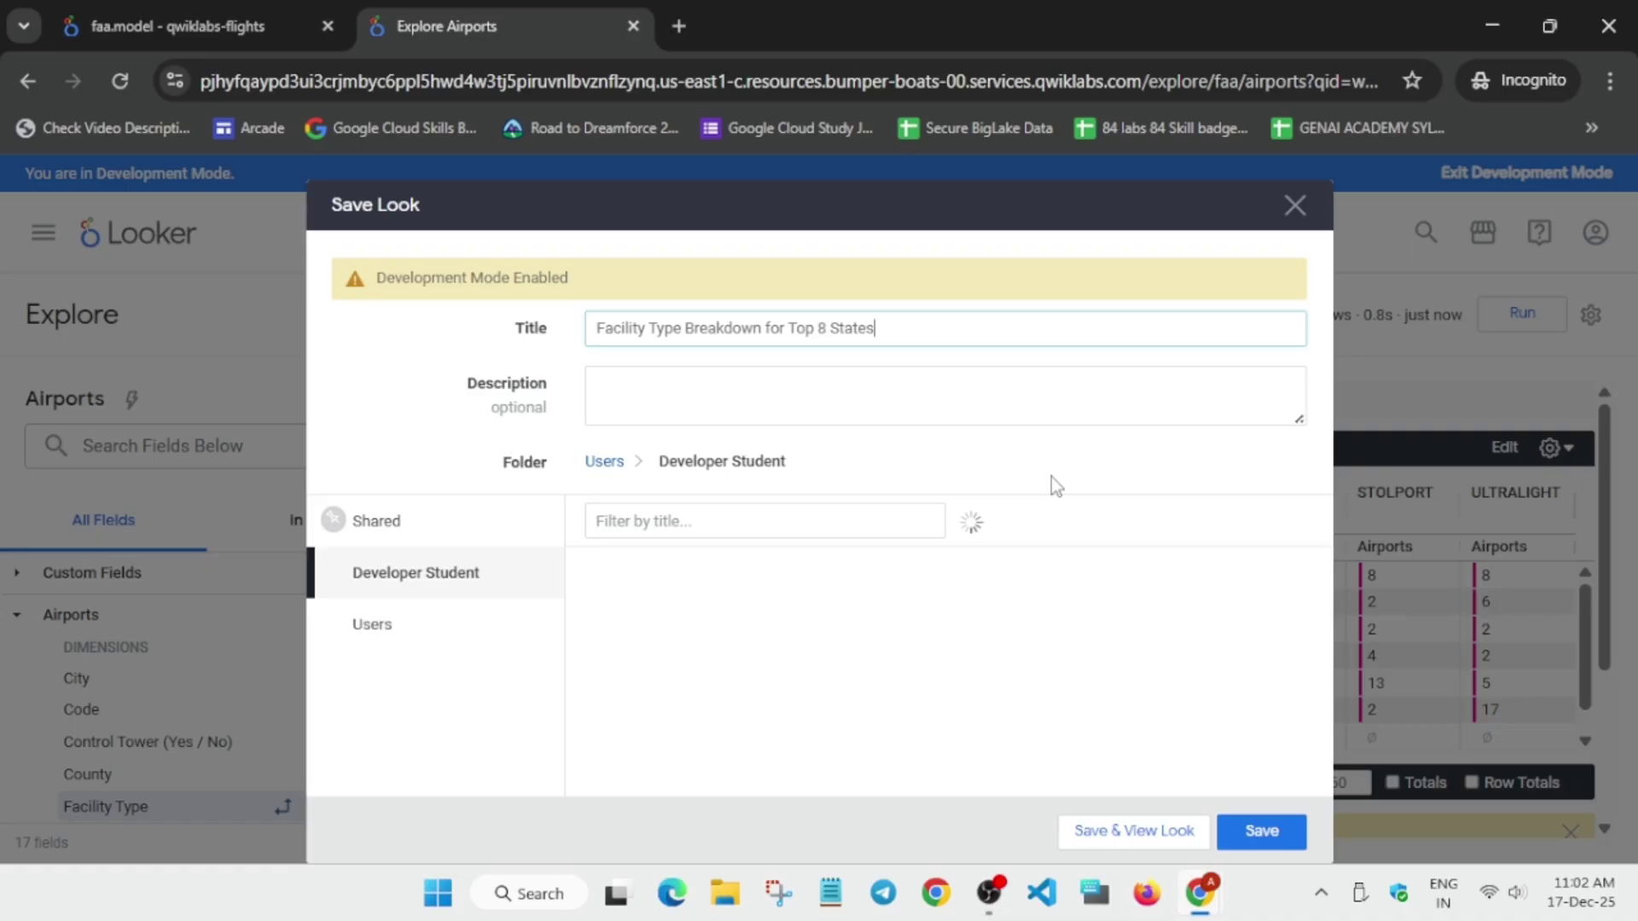
pyautogui.click(1290, 834)
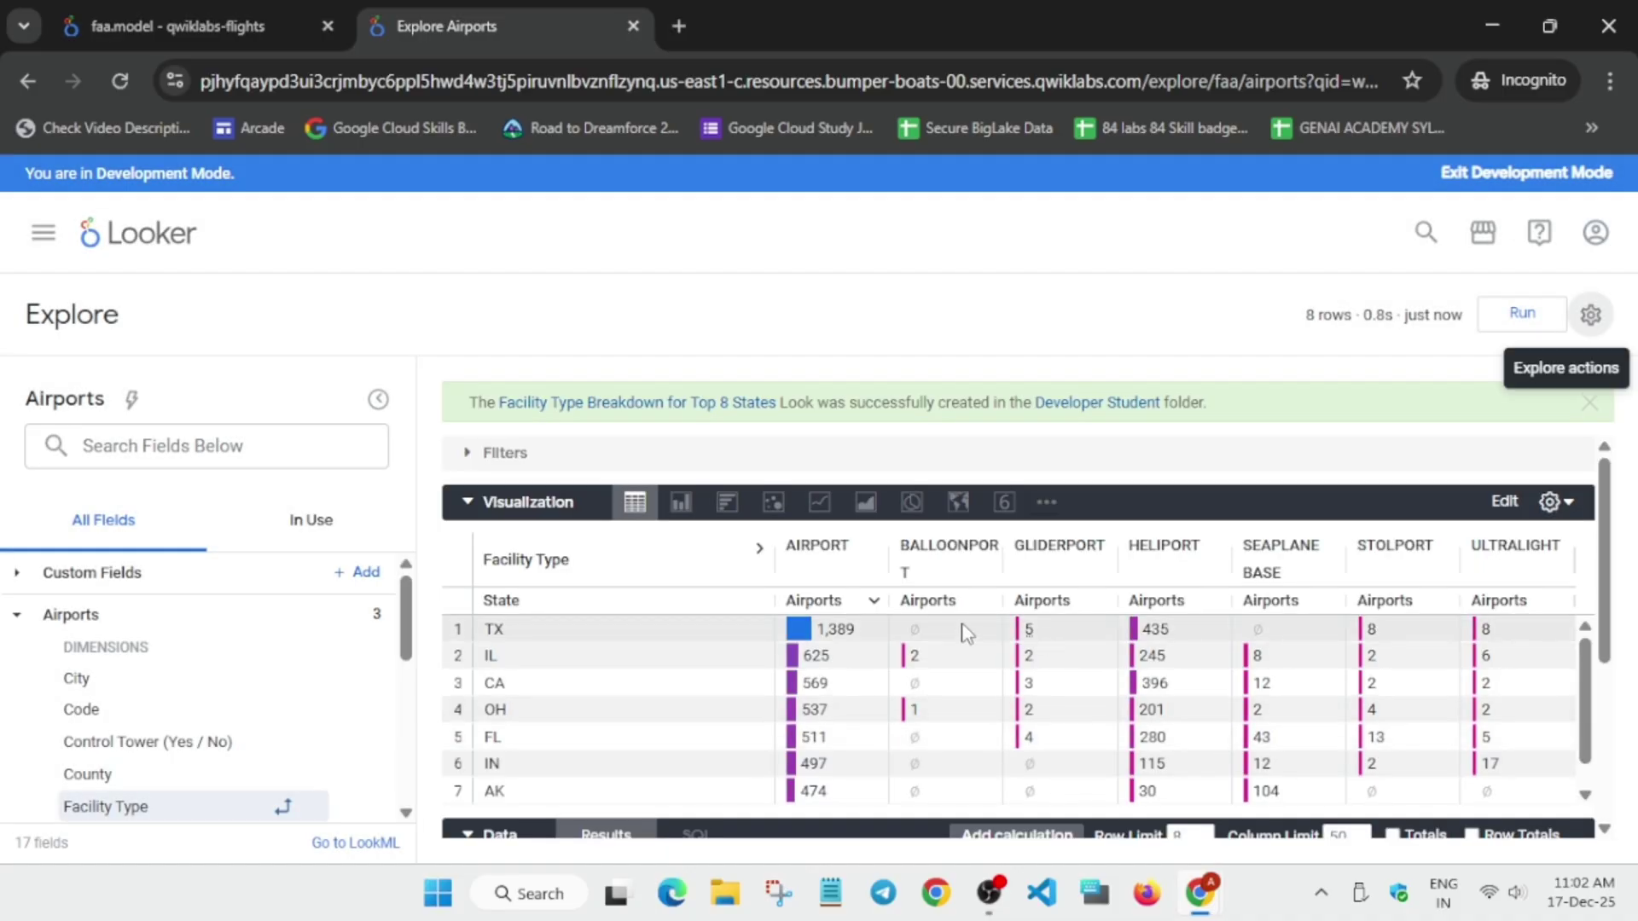
# Copy the Look 3 LookML block from the reference LookML page.
pyautogui.click(632, 27)
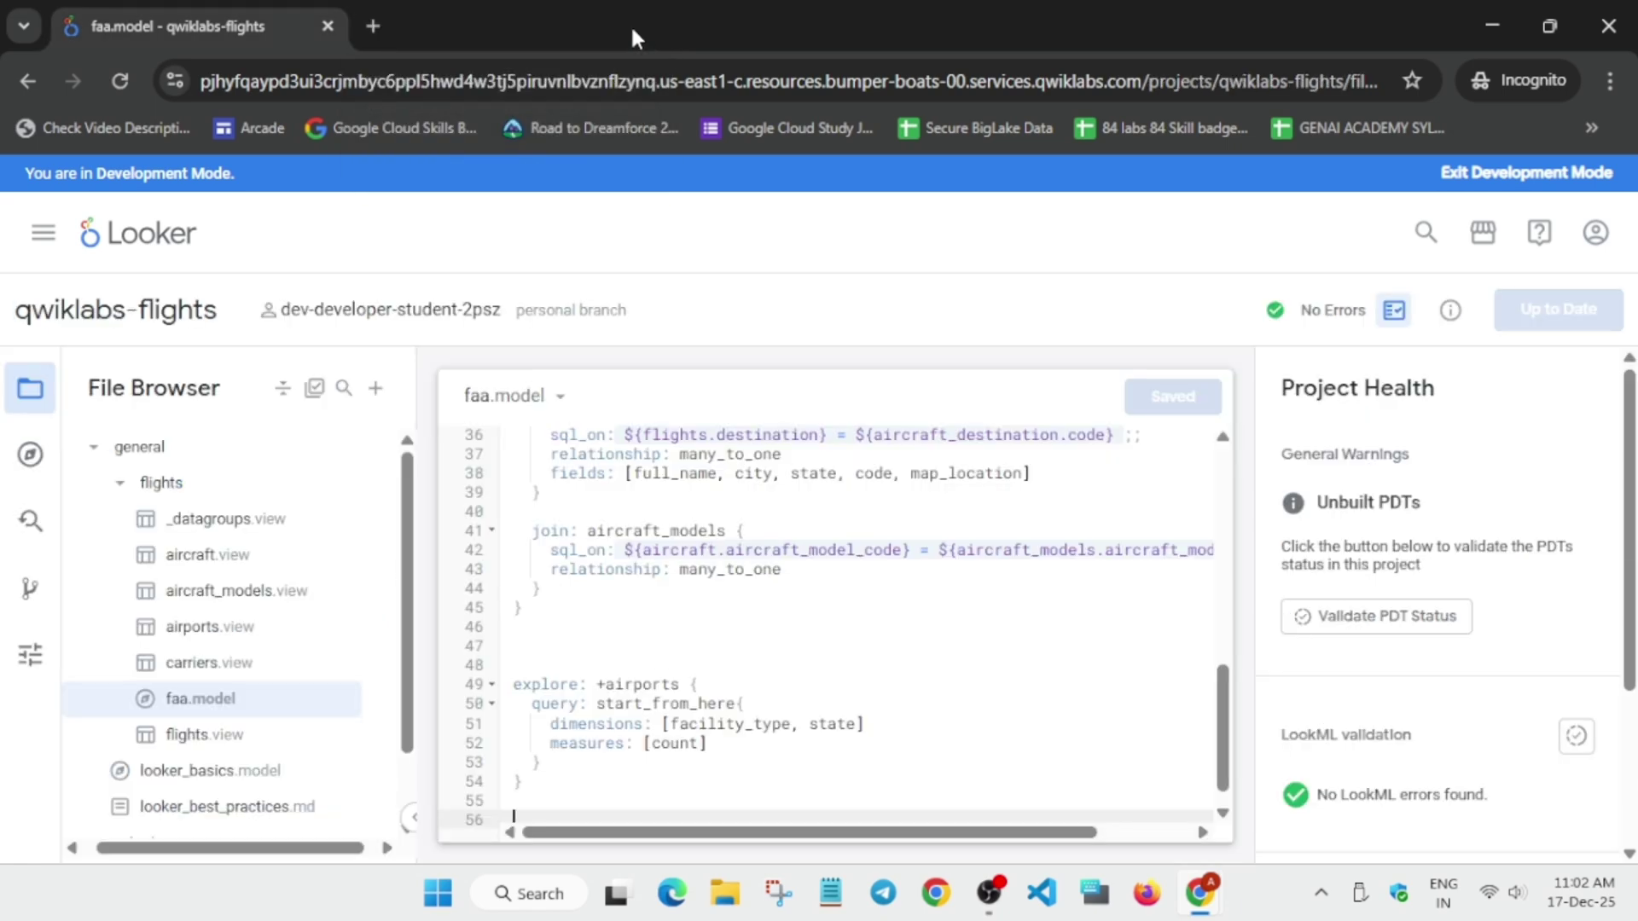
pyautogui.hotkey('alt', 'Tab')
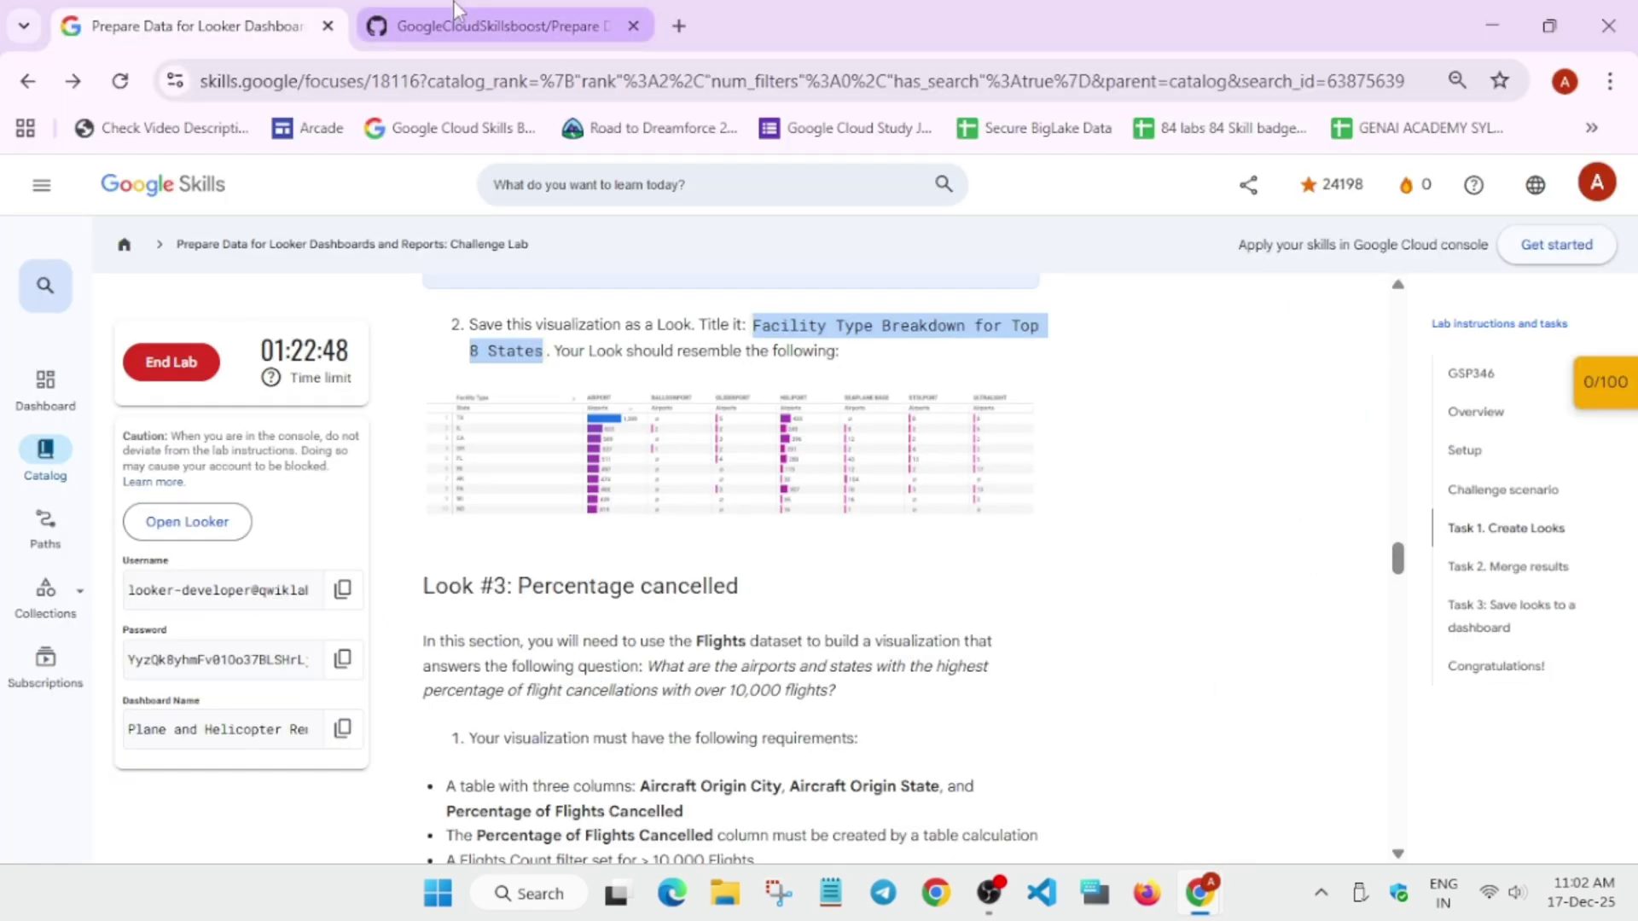
pyautogui.click(495, 26)
pyautogui.scroll(-4, 453, 553)
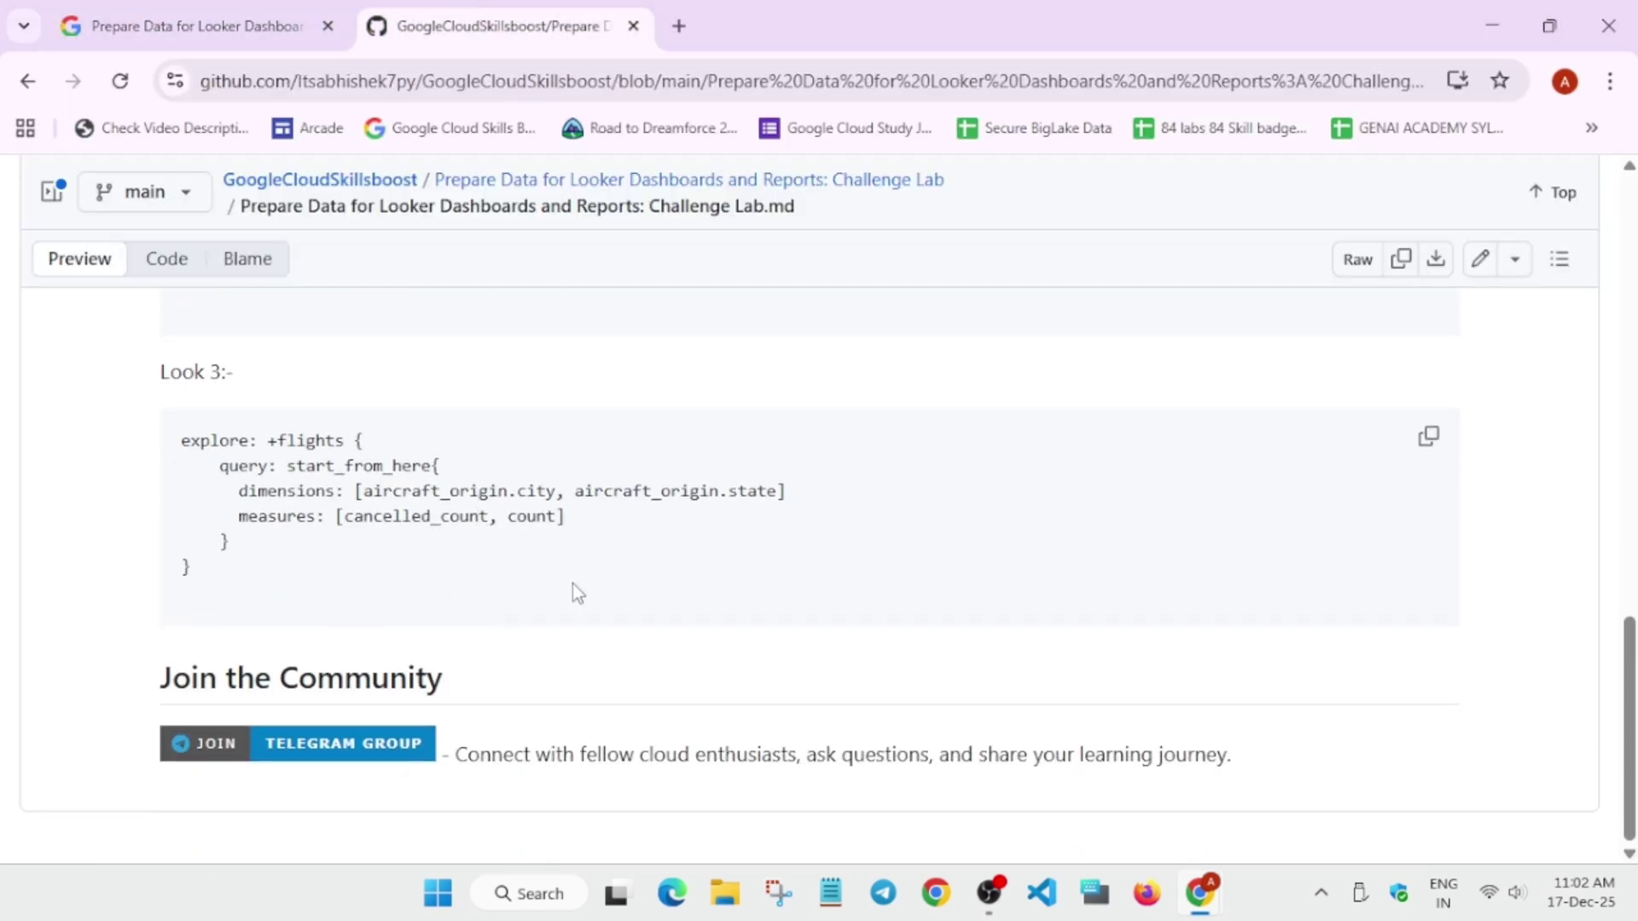
pyautogui.click(1429, 437)
# Replace the explore: +airports block in faa.model with the copied flights explore and save.
pyautogui.click(223, 5)
pyautogui.hotkey('alt', 'Tab')
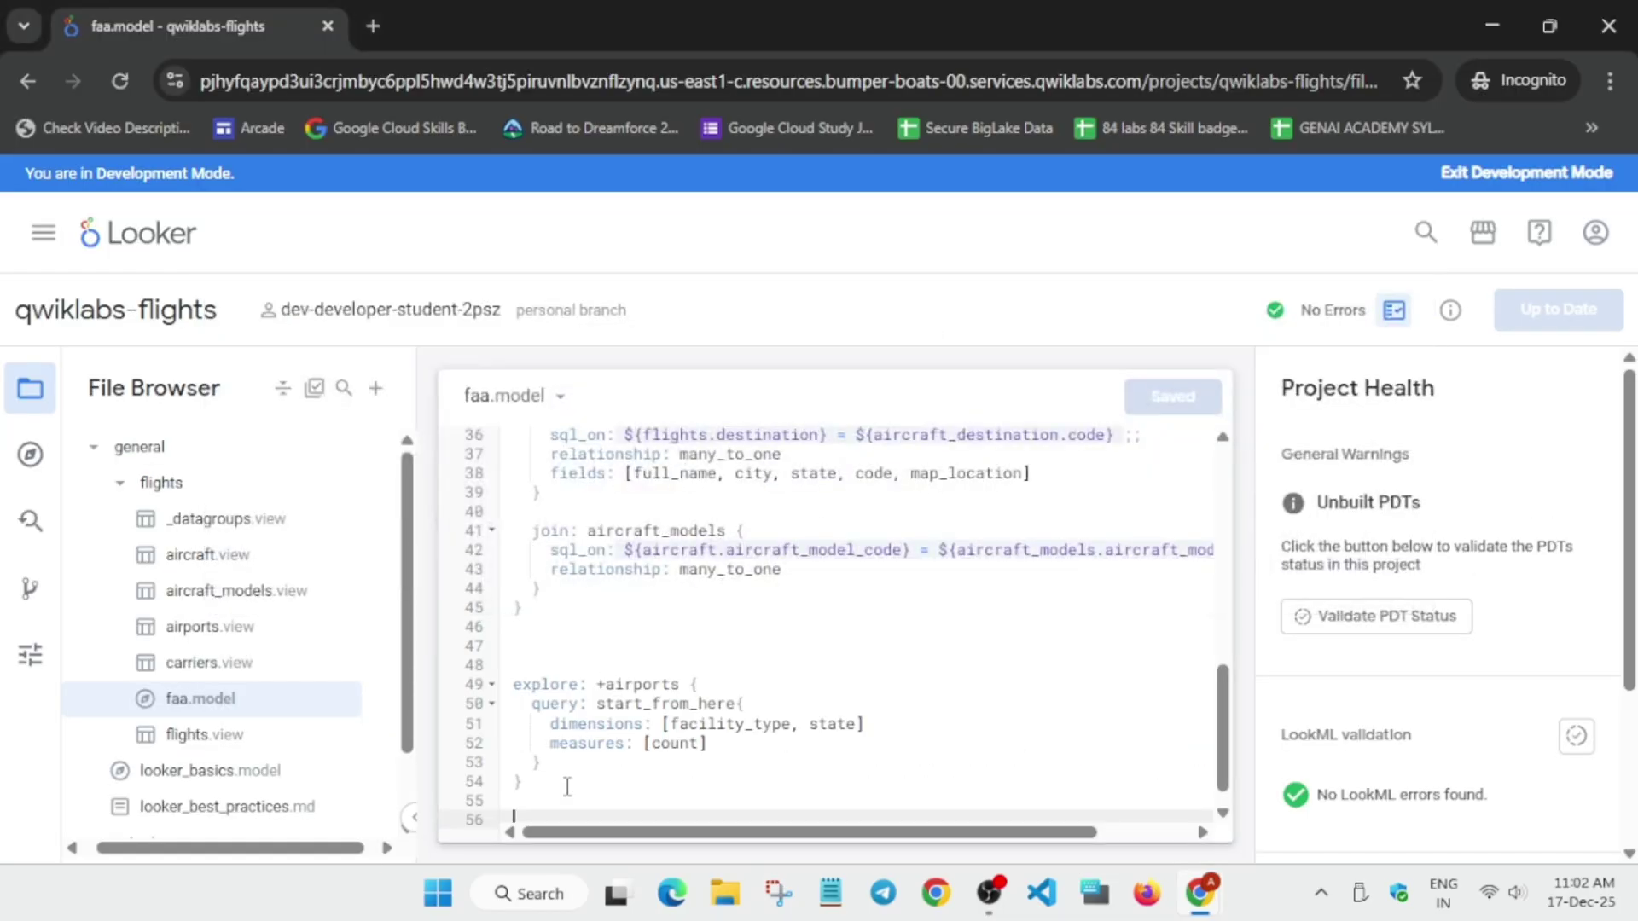
pyautogui.moveTo(555, 803); pyautogui.dragTo(498, 693)
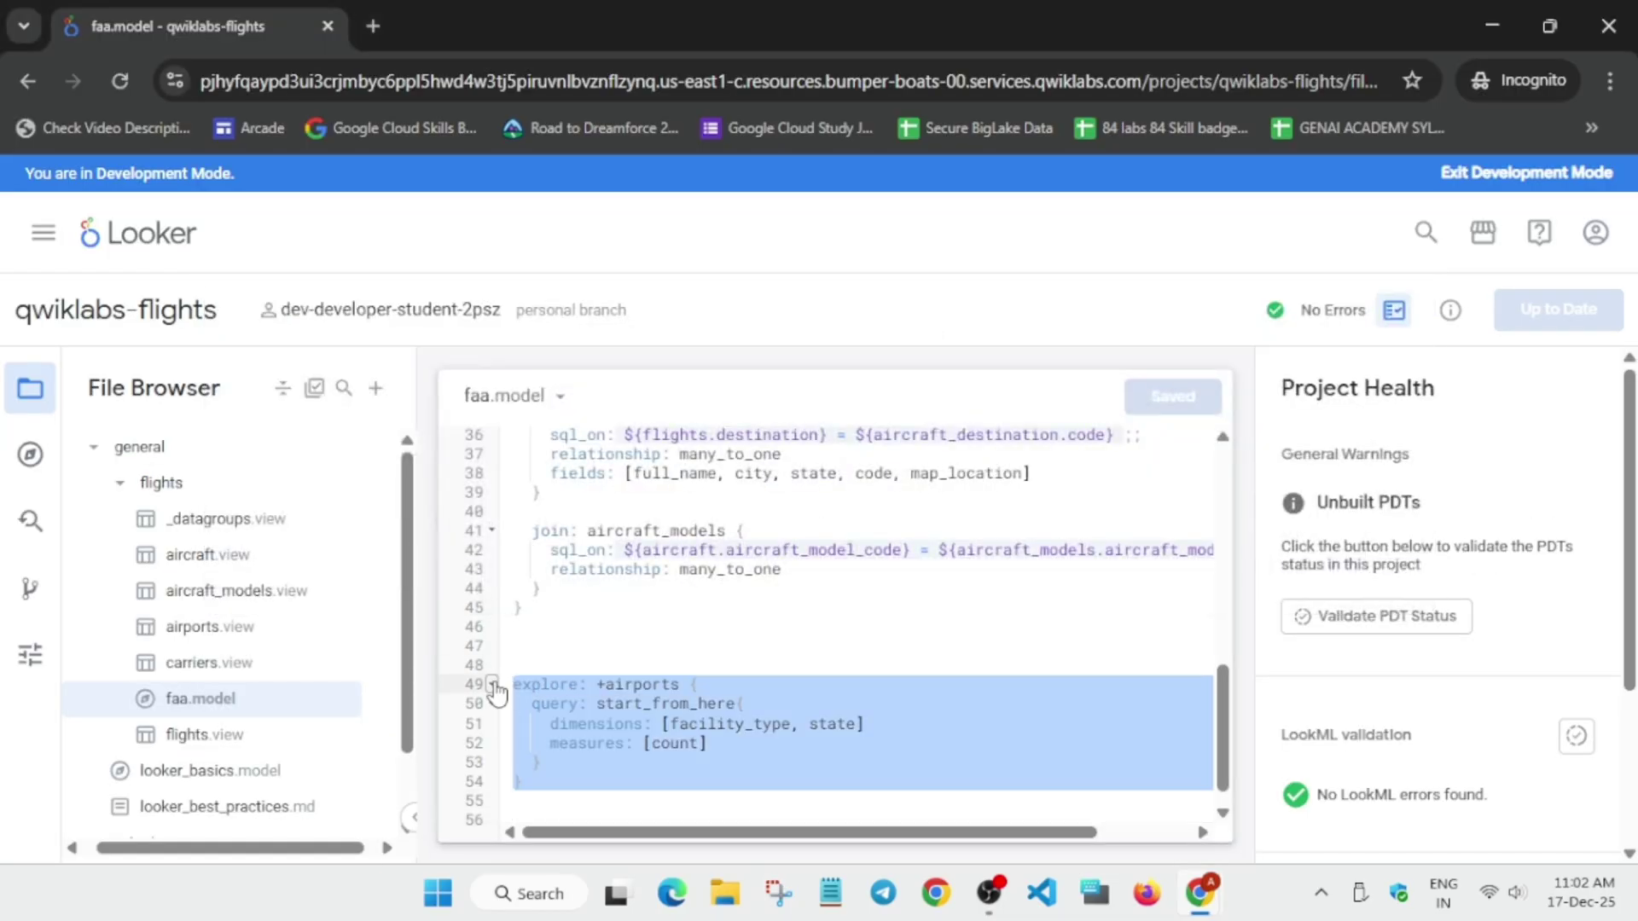
pyautogui.hotkey('ctrl', 'v')
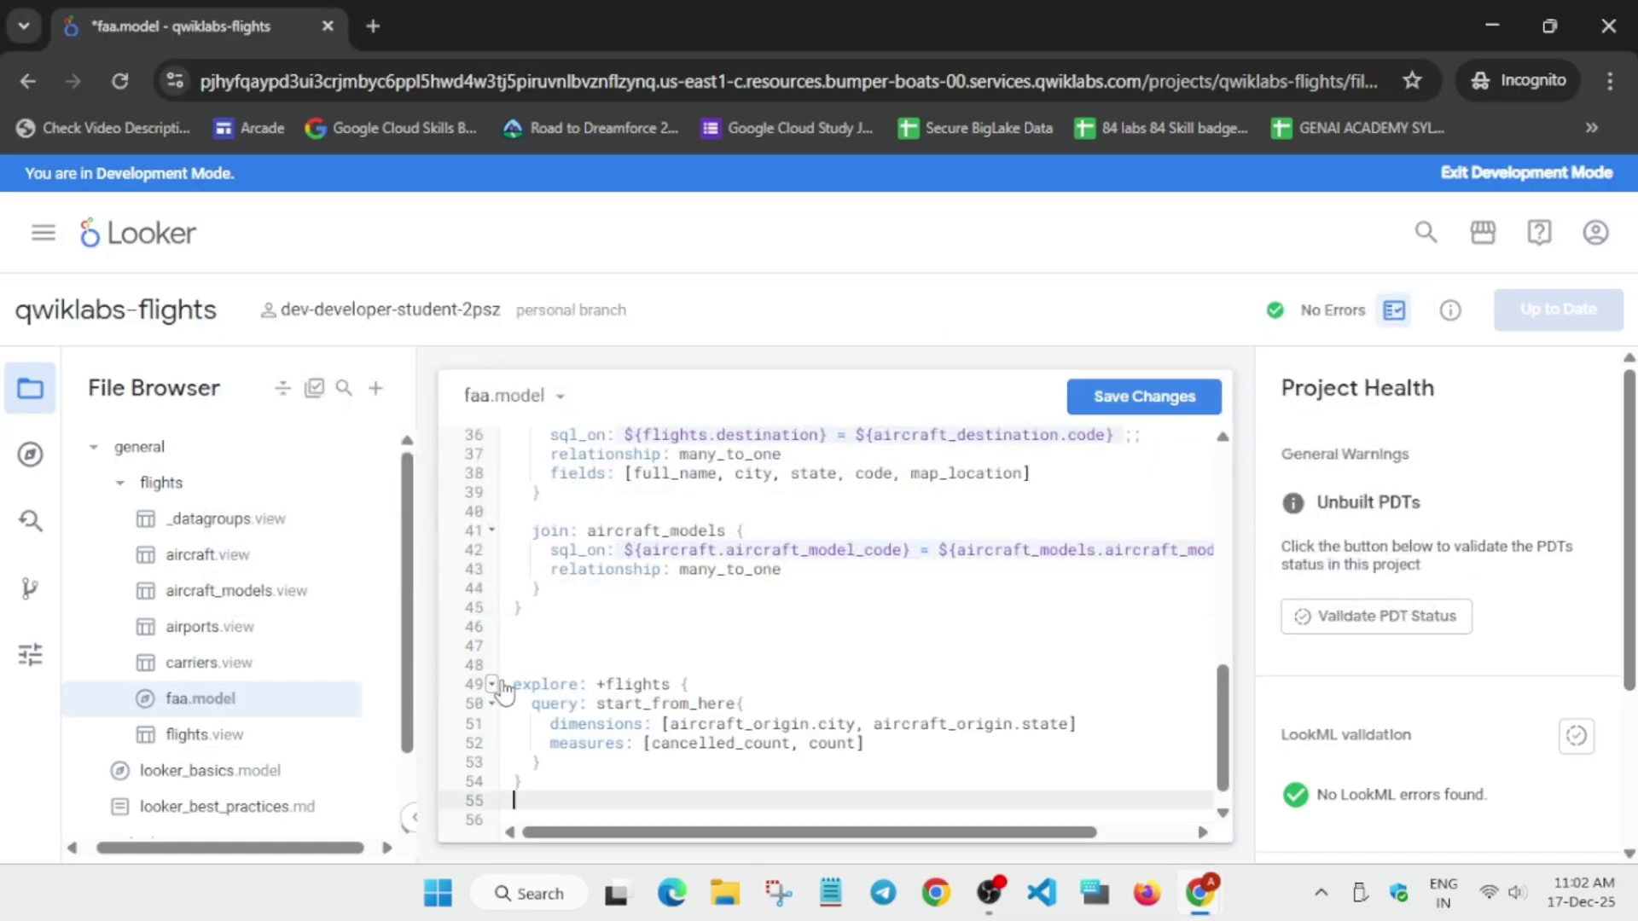
pyautogui.click(1141, 400)
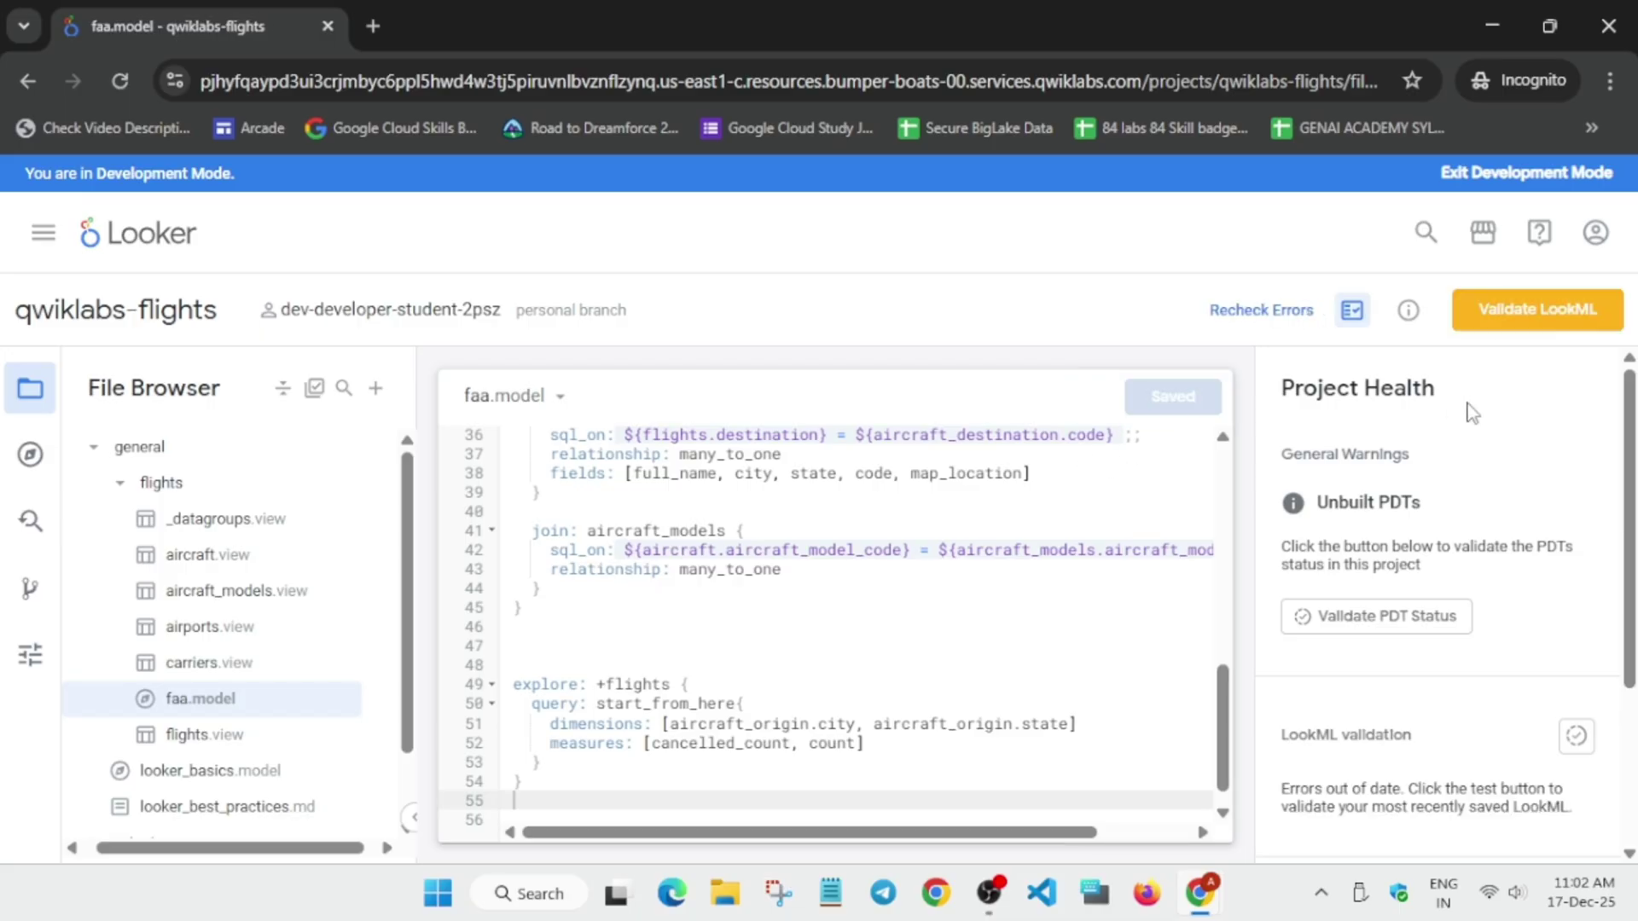
# Validate the LookML and commit the changes with the message 'like now'.
pyautogui.click(1555, 320)
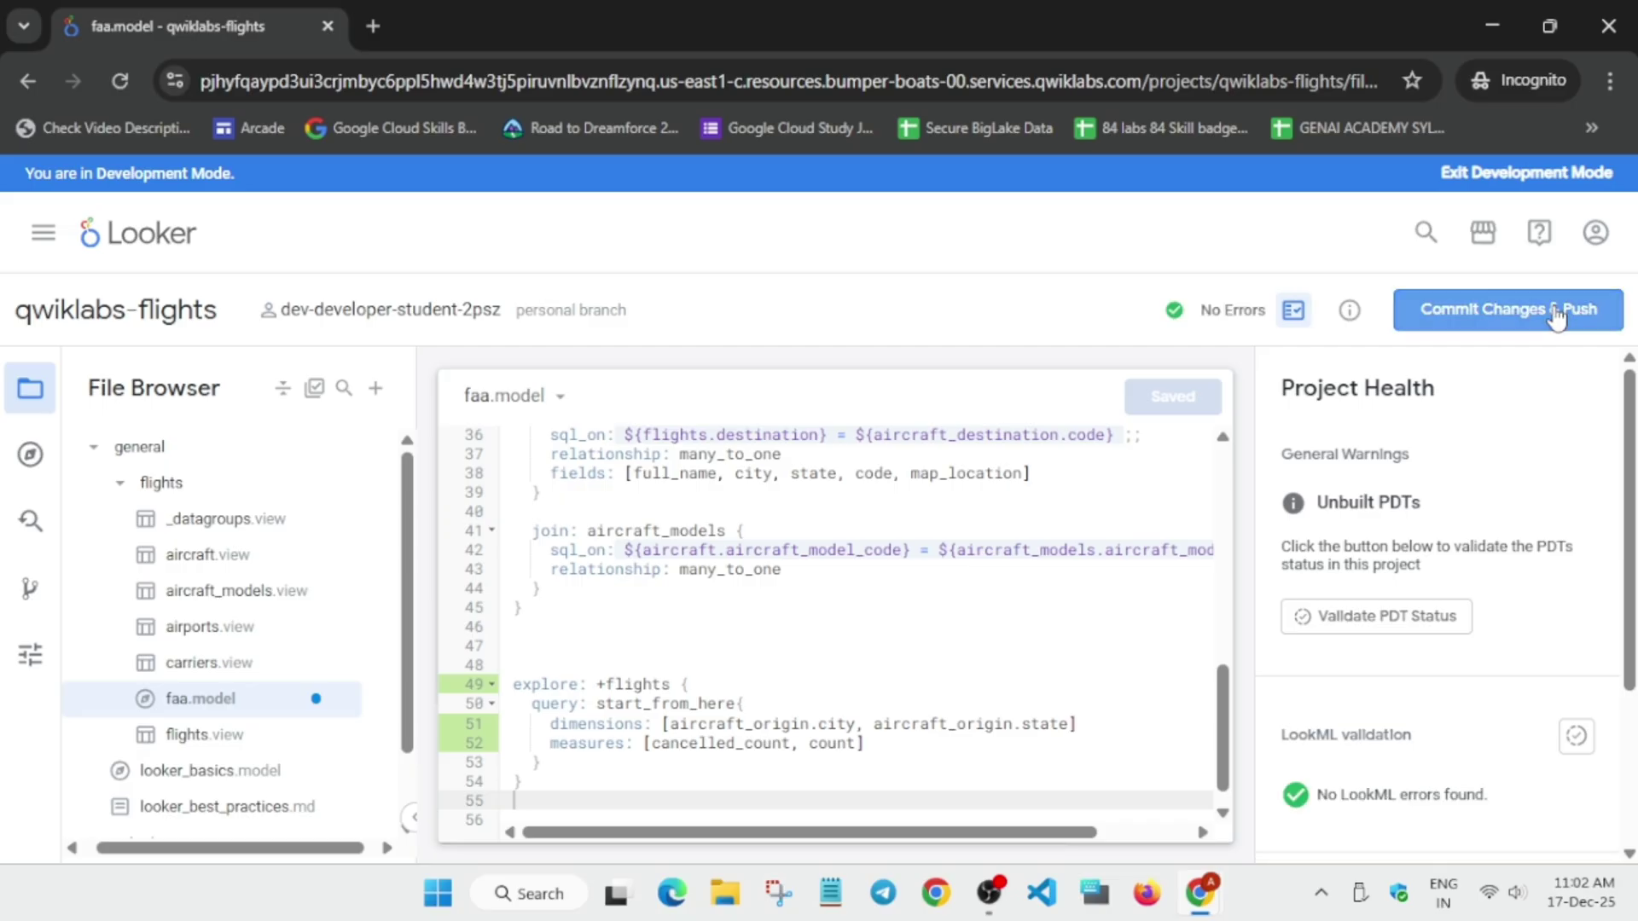
pyautogui.click(1558, 316)
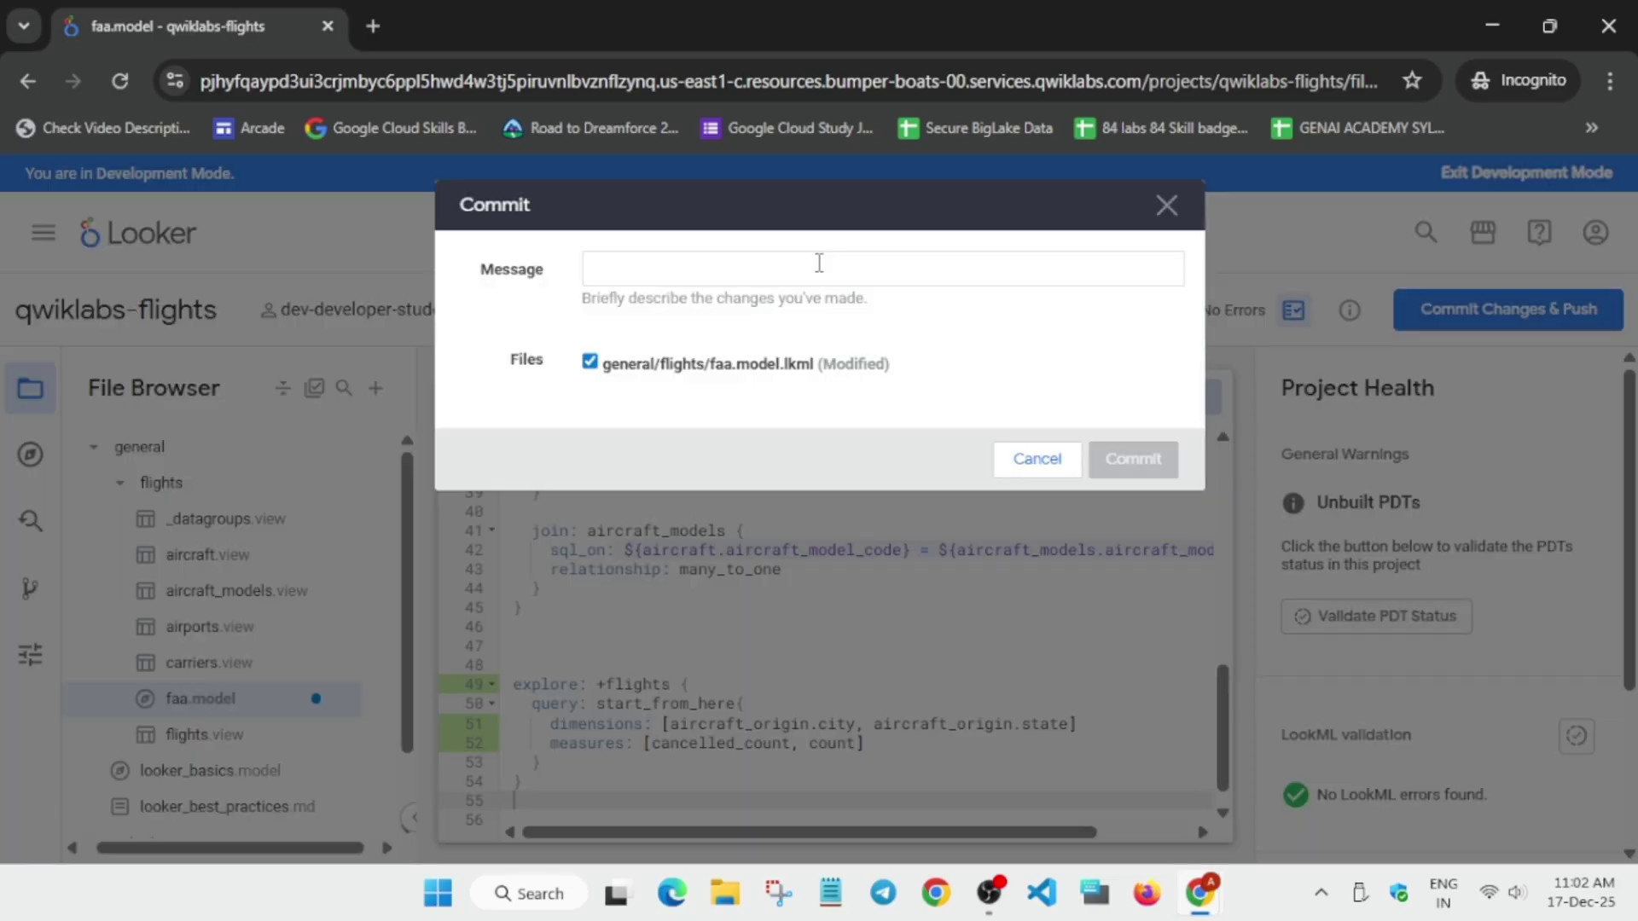
pyautogui.click(819, 262)
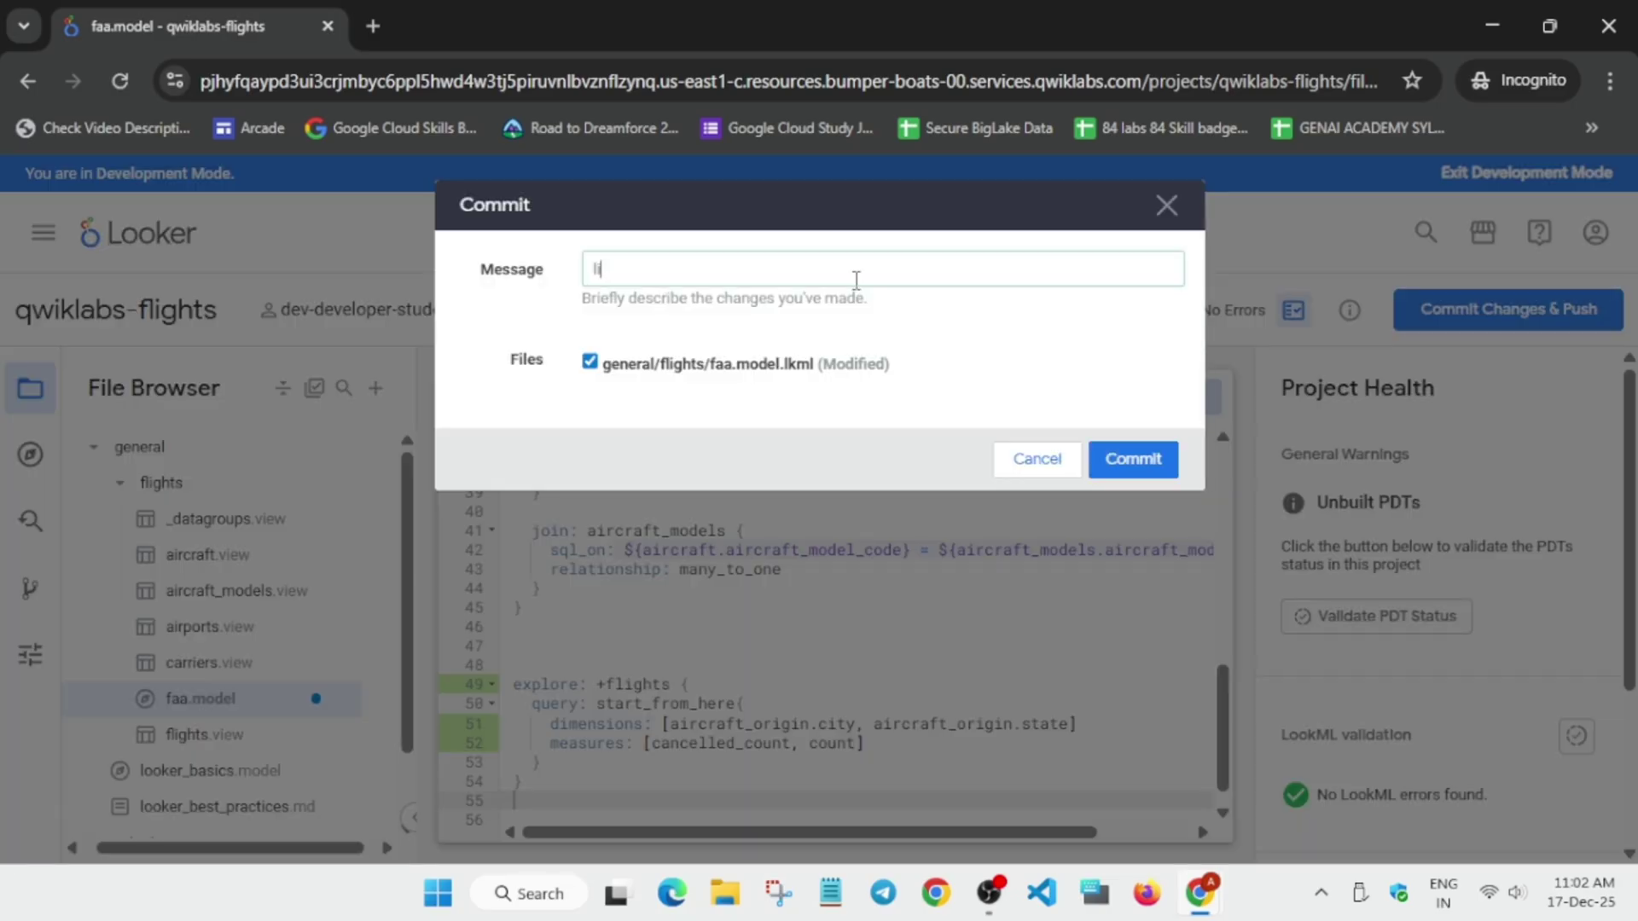
pyautogui.write('like now')
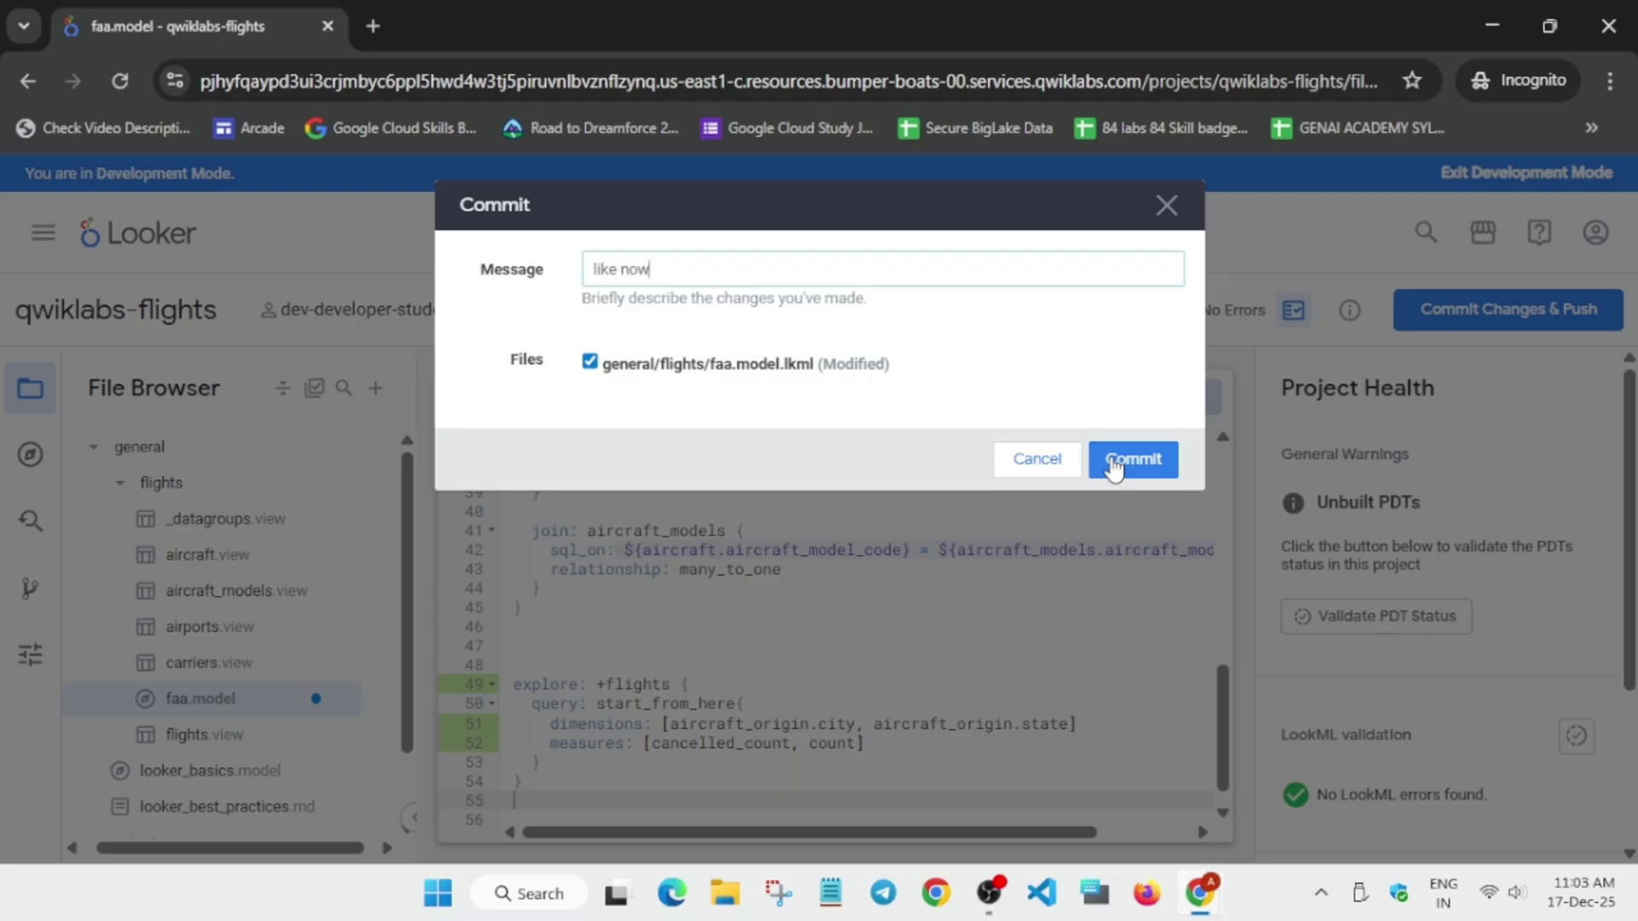
pyautogui.click(1114, 465)
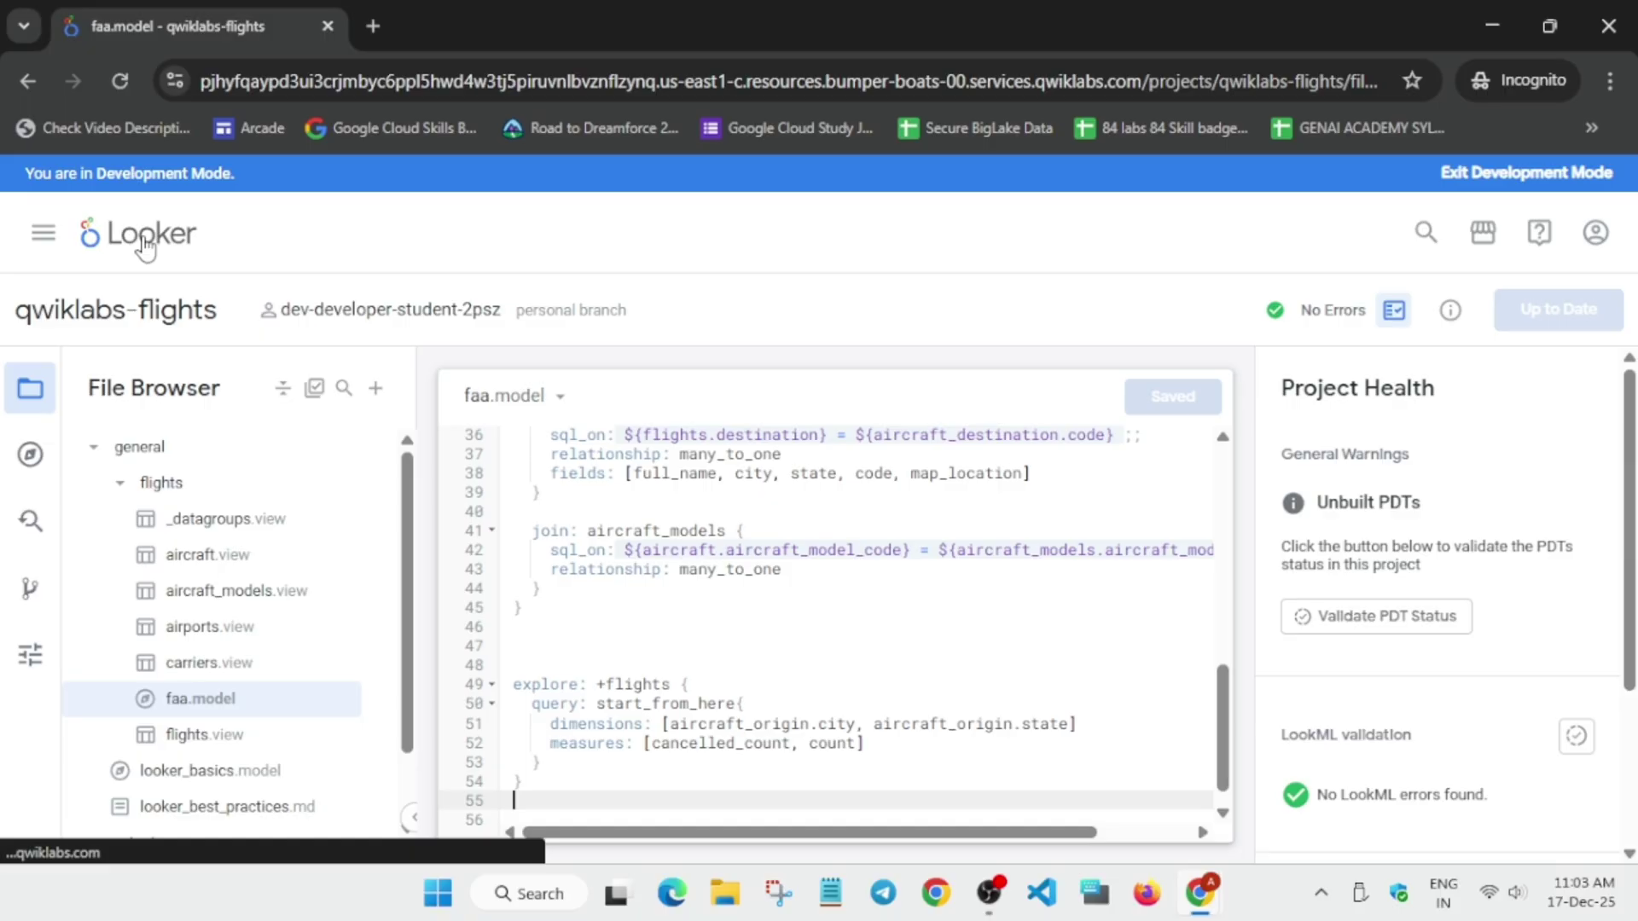
# Open the Flights explore from a new Looker home tab and run the Start From Here quick start.
pyautogui.click(144, 243)
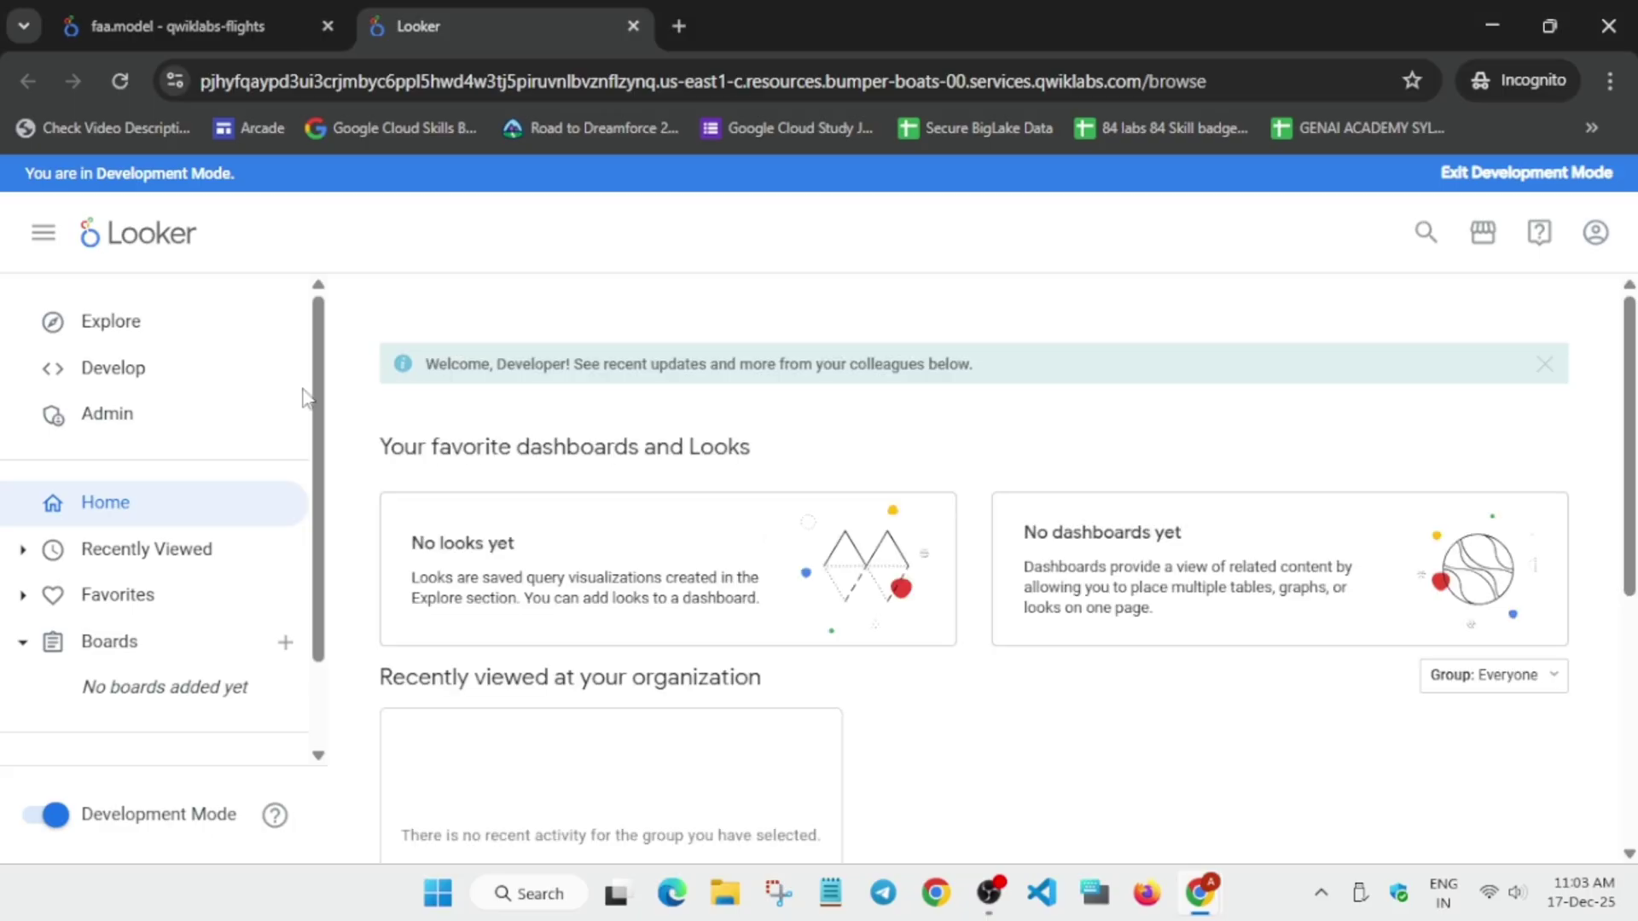
pyautogui.click(117, 324)
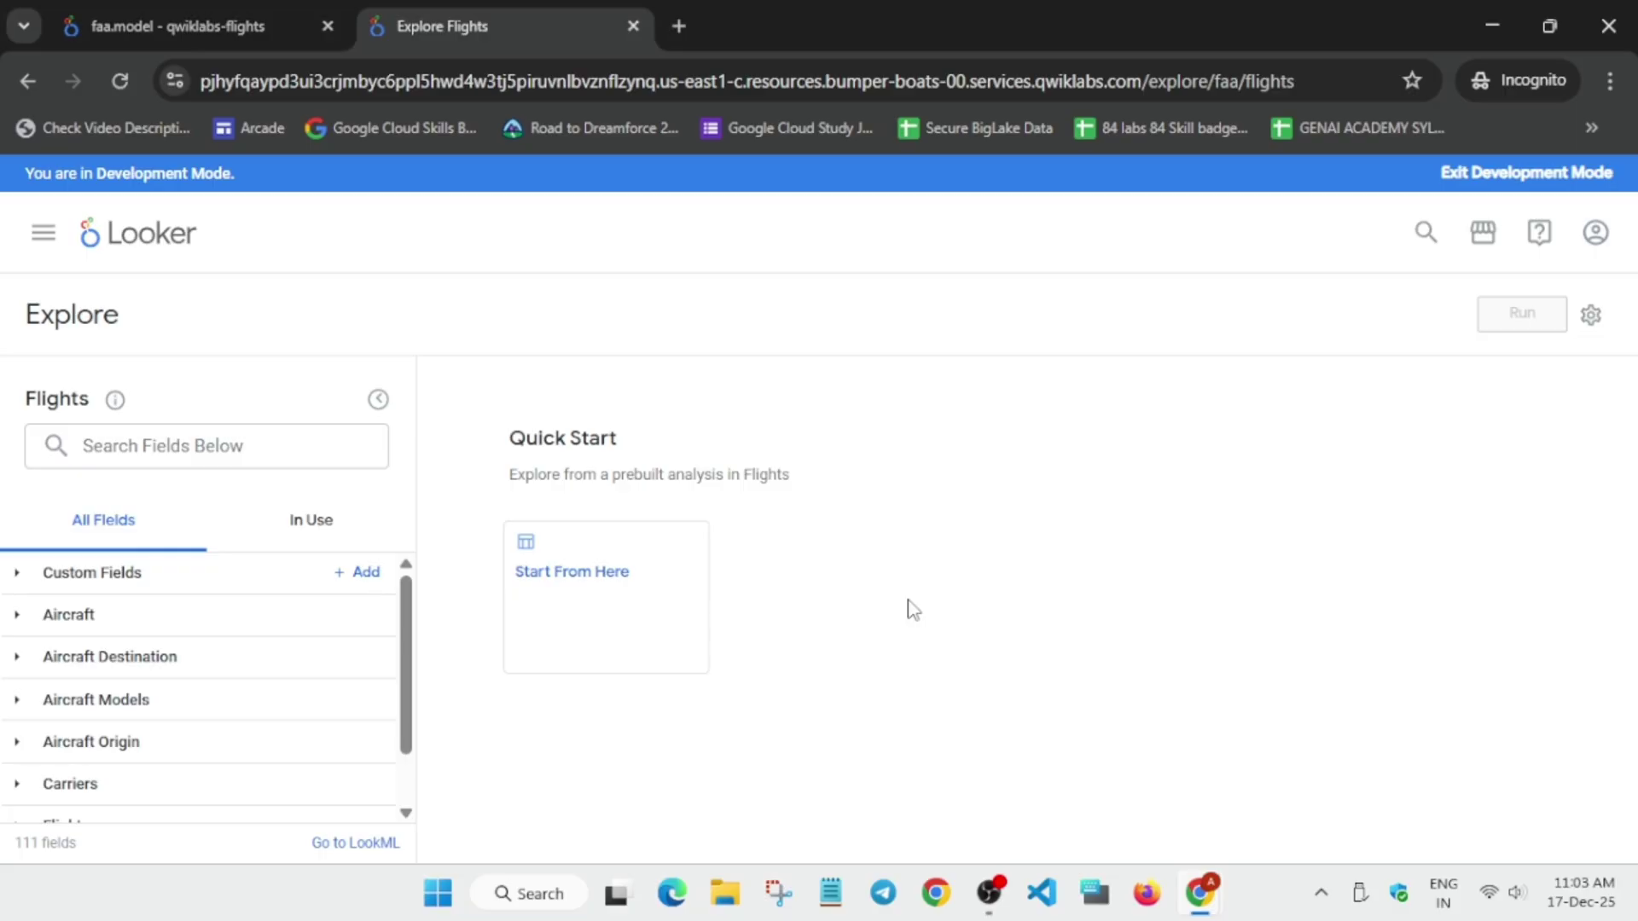
pyautogui.click(685, 611)
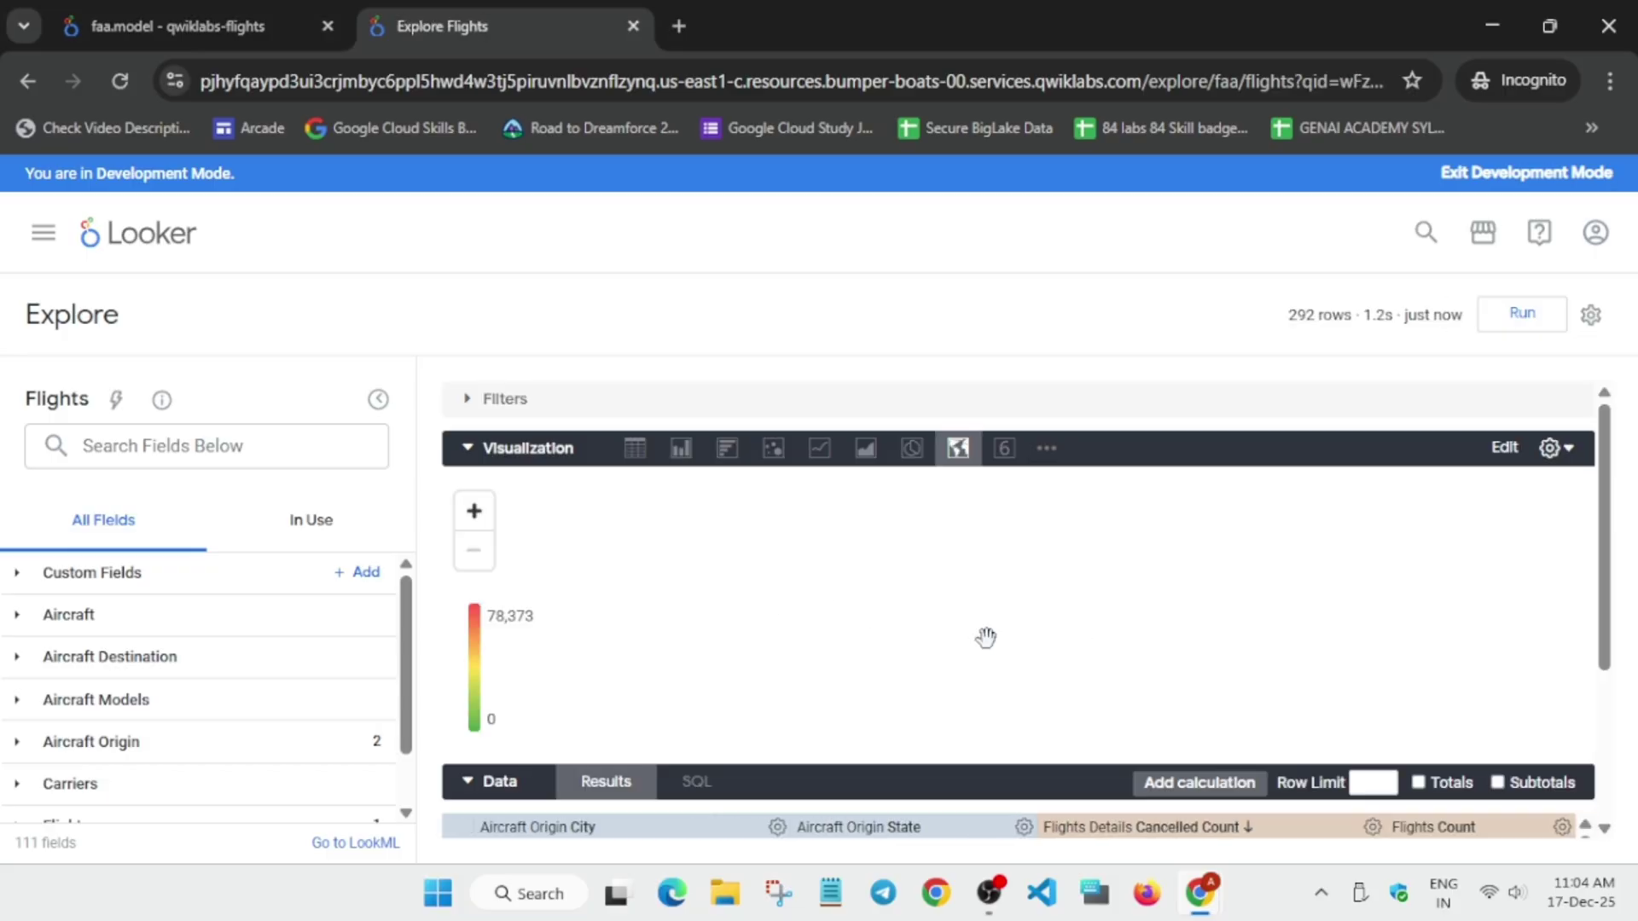
pyautogui.hotkey('alt', 'Tab')
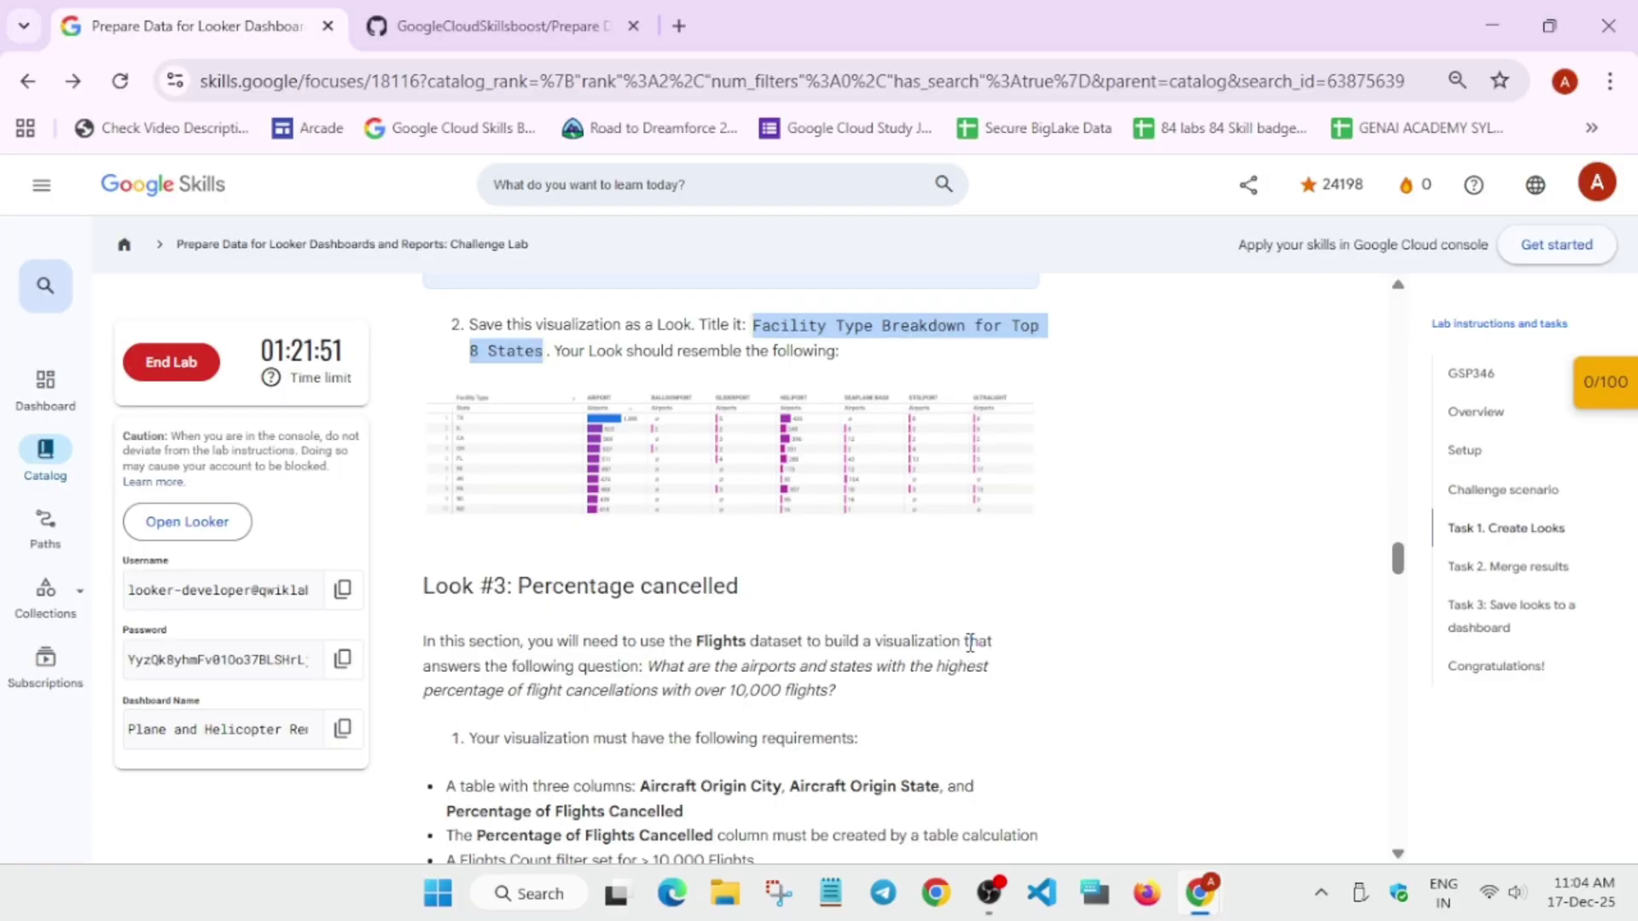
# Read the lab's Look #3: Percentage cancelled requirements, then return to the Flights explore.
pyautogui.scroll(-2, 970, 642)
pyautogui.scroll(3, 970, 643)
pyautogui.scroll(-3, 971, 642)
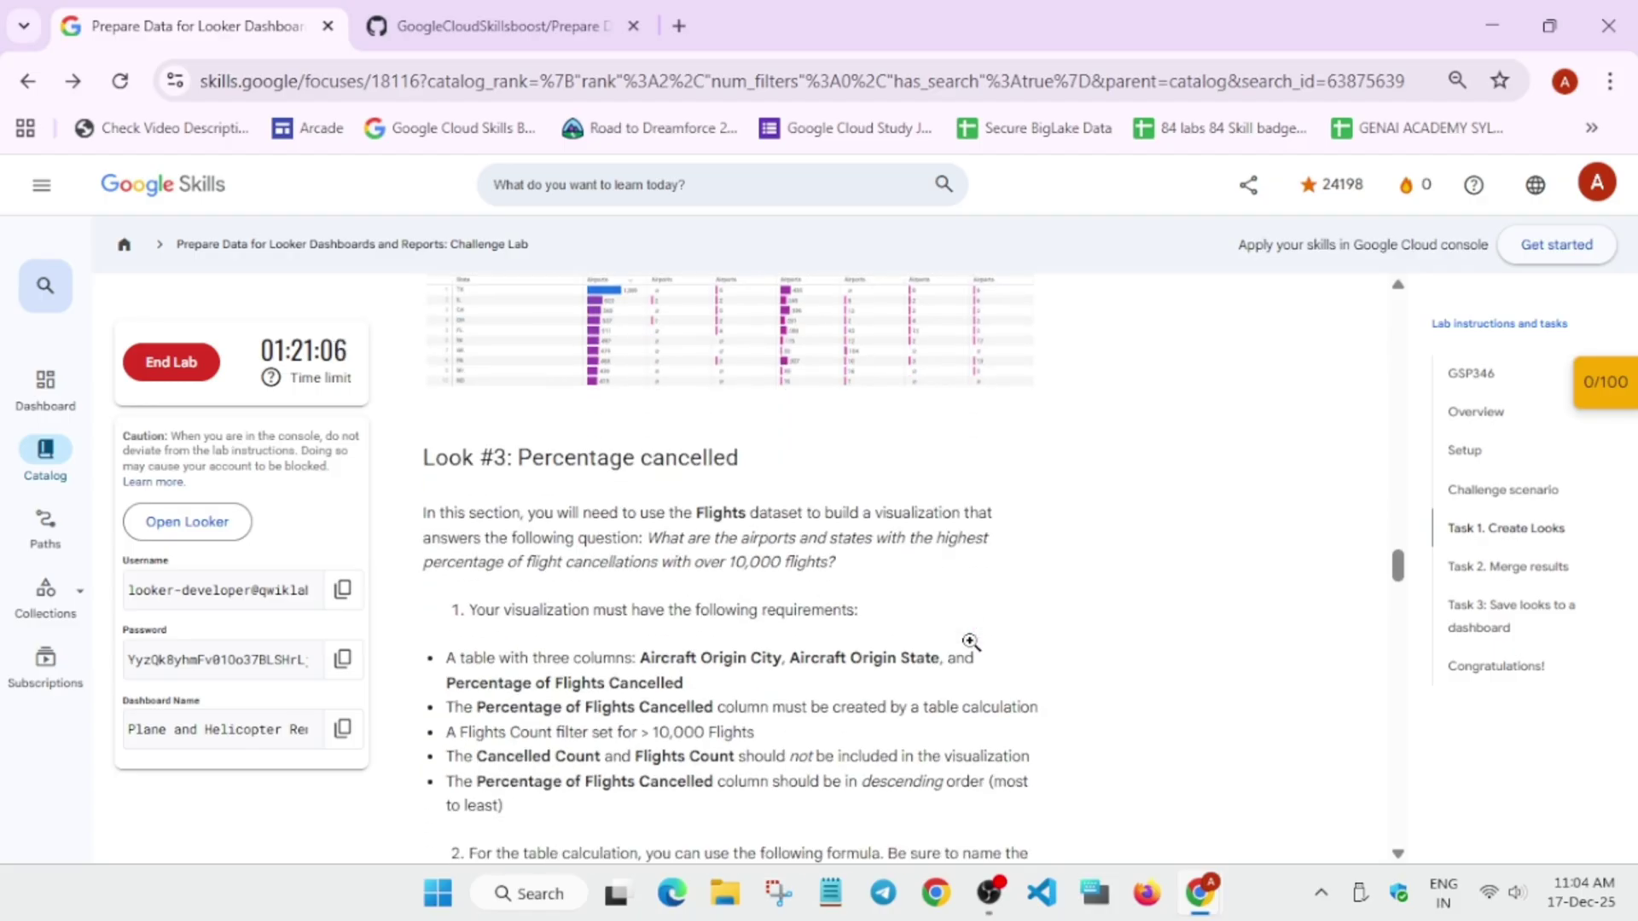
pyautogui.scroll(-3, 970, 642)
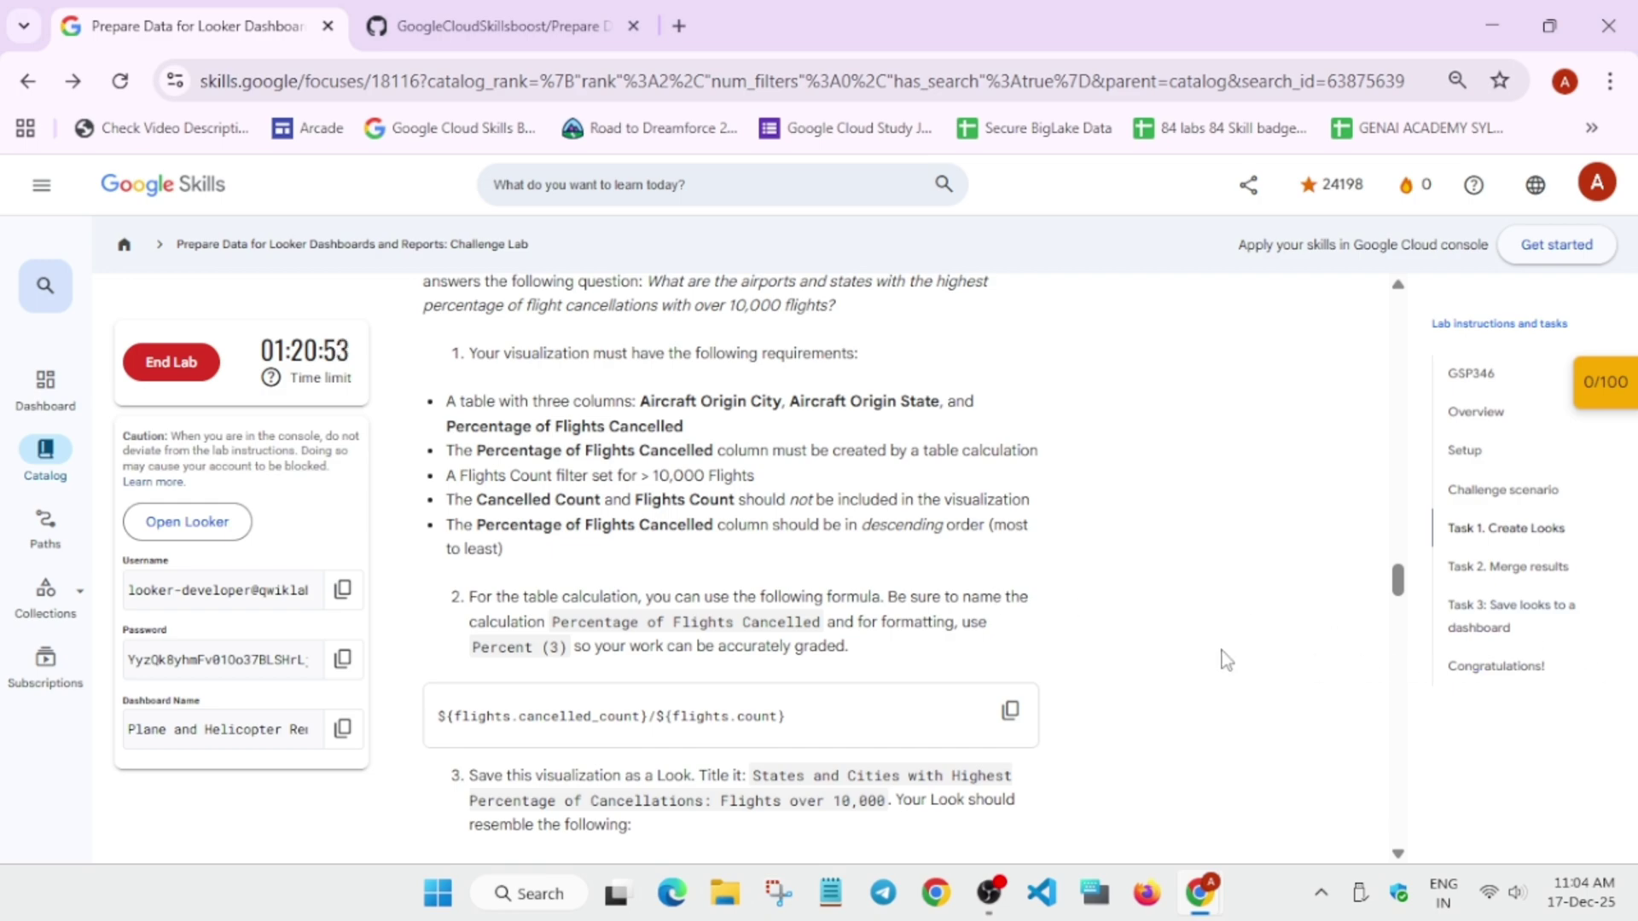
pyautogui.hotkey('alt', 'Tab')
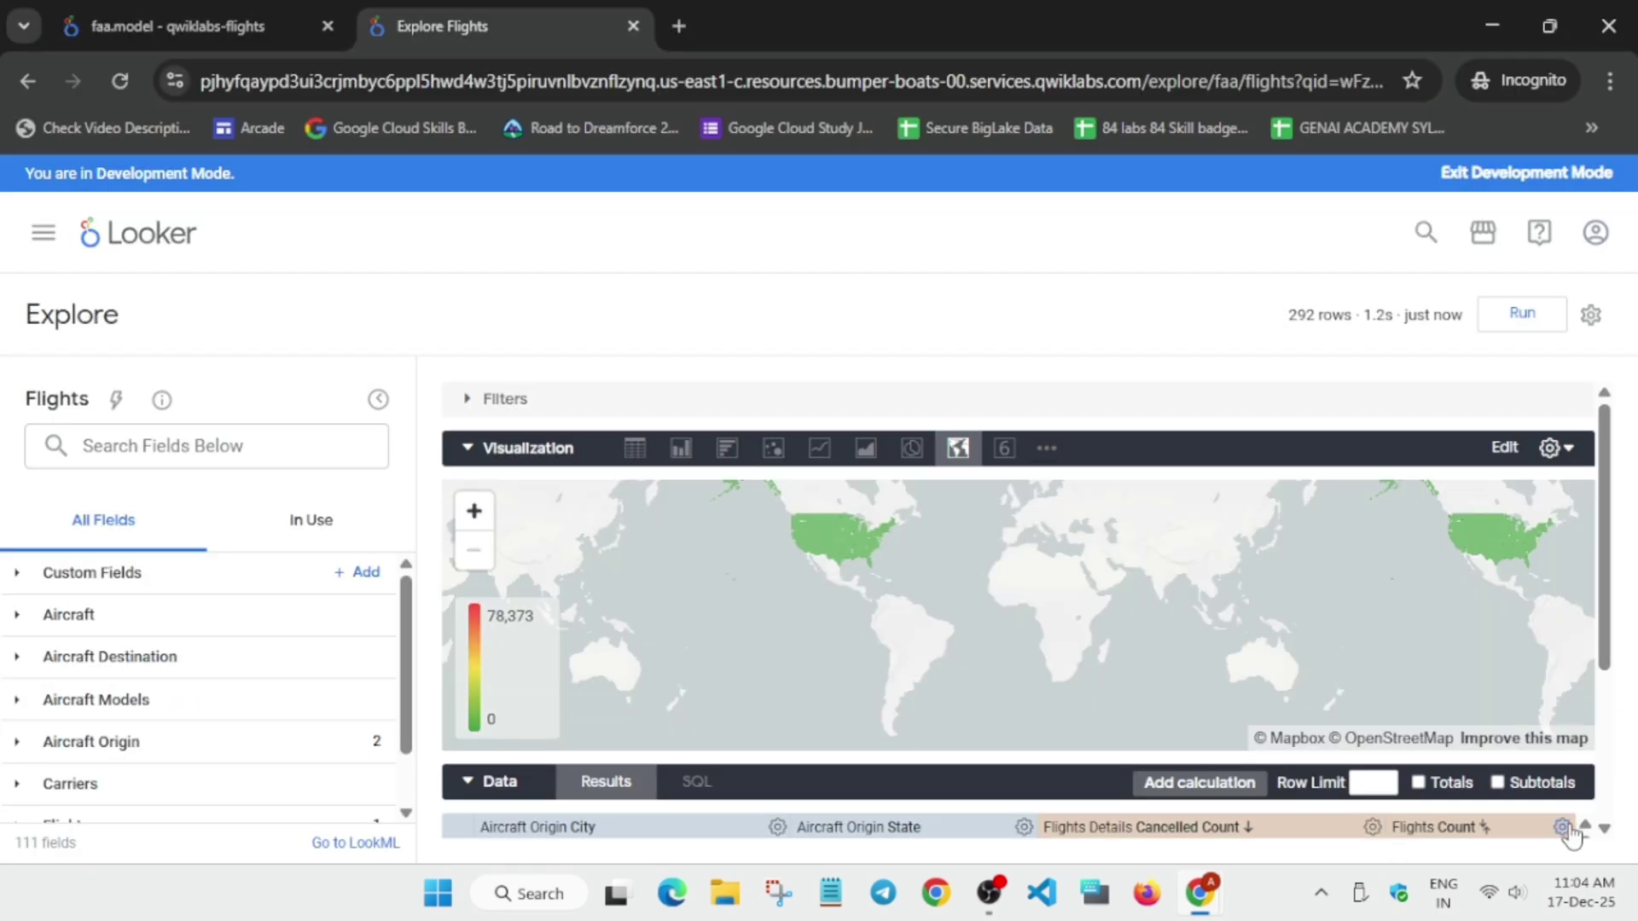
# Add a Flights Count filter with the condition is greater than 10000.
pyautogui.click(1562, 827)
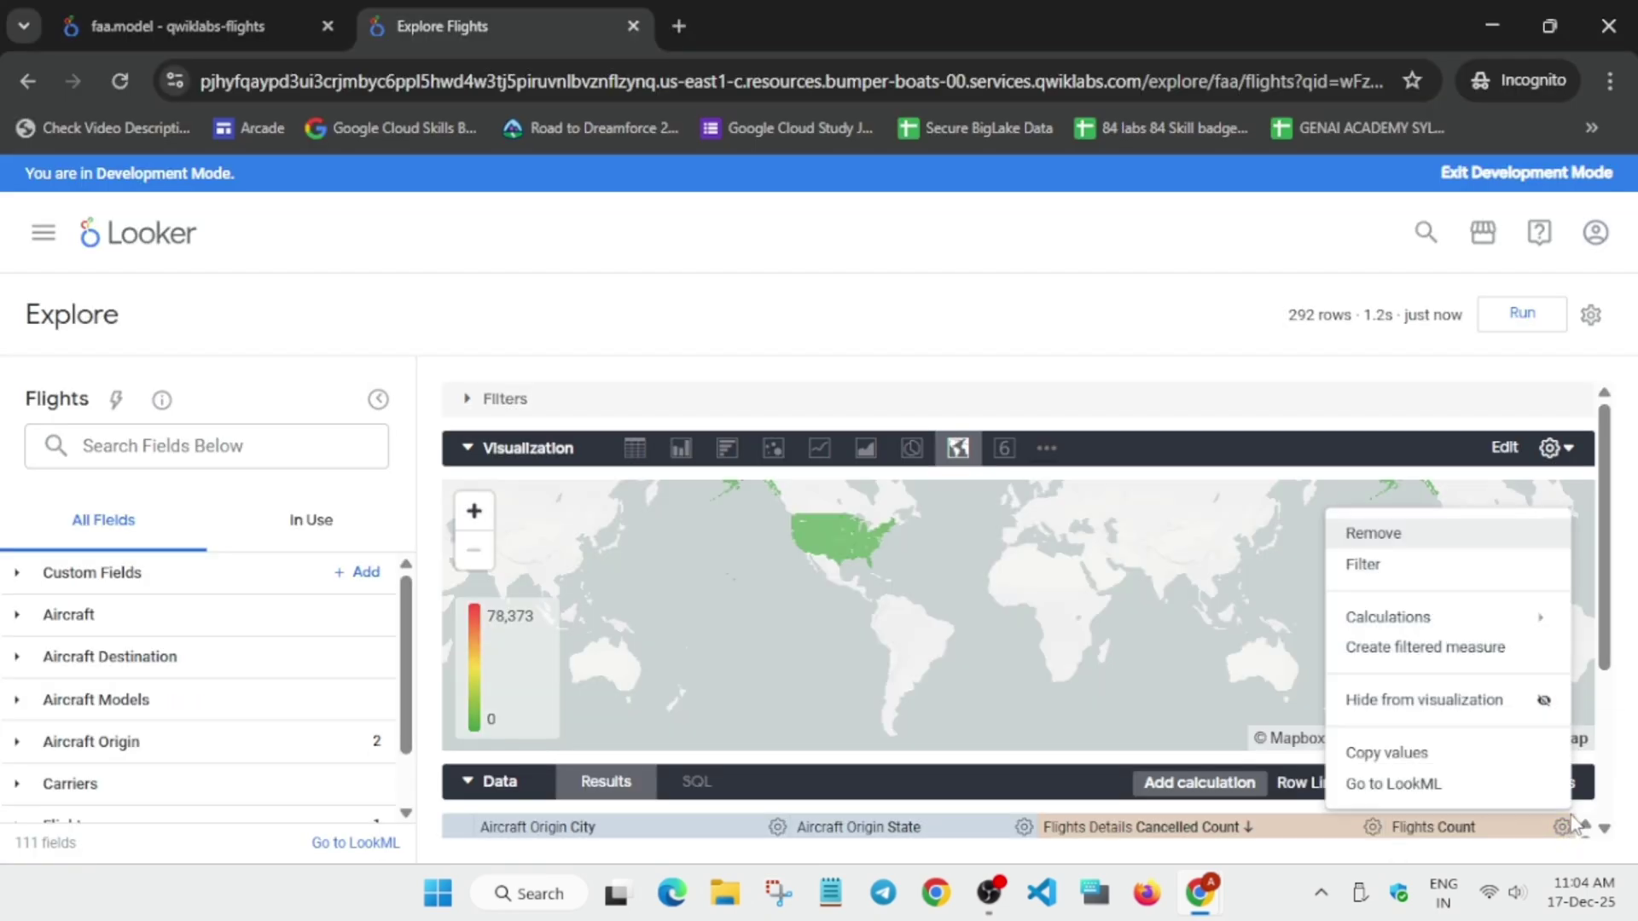
pyautogui.click(1427, 572)
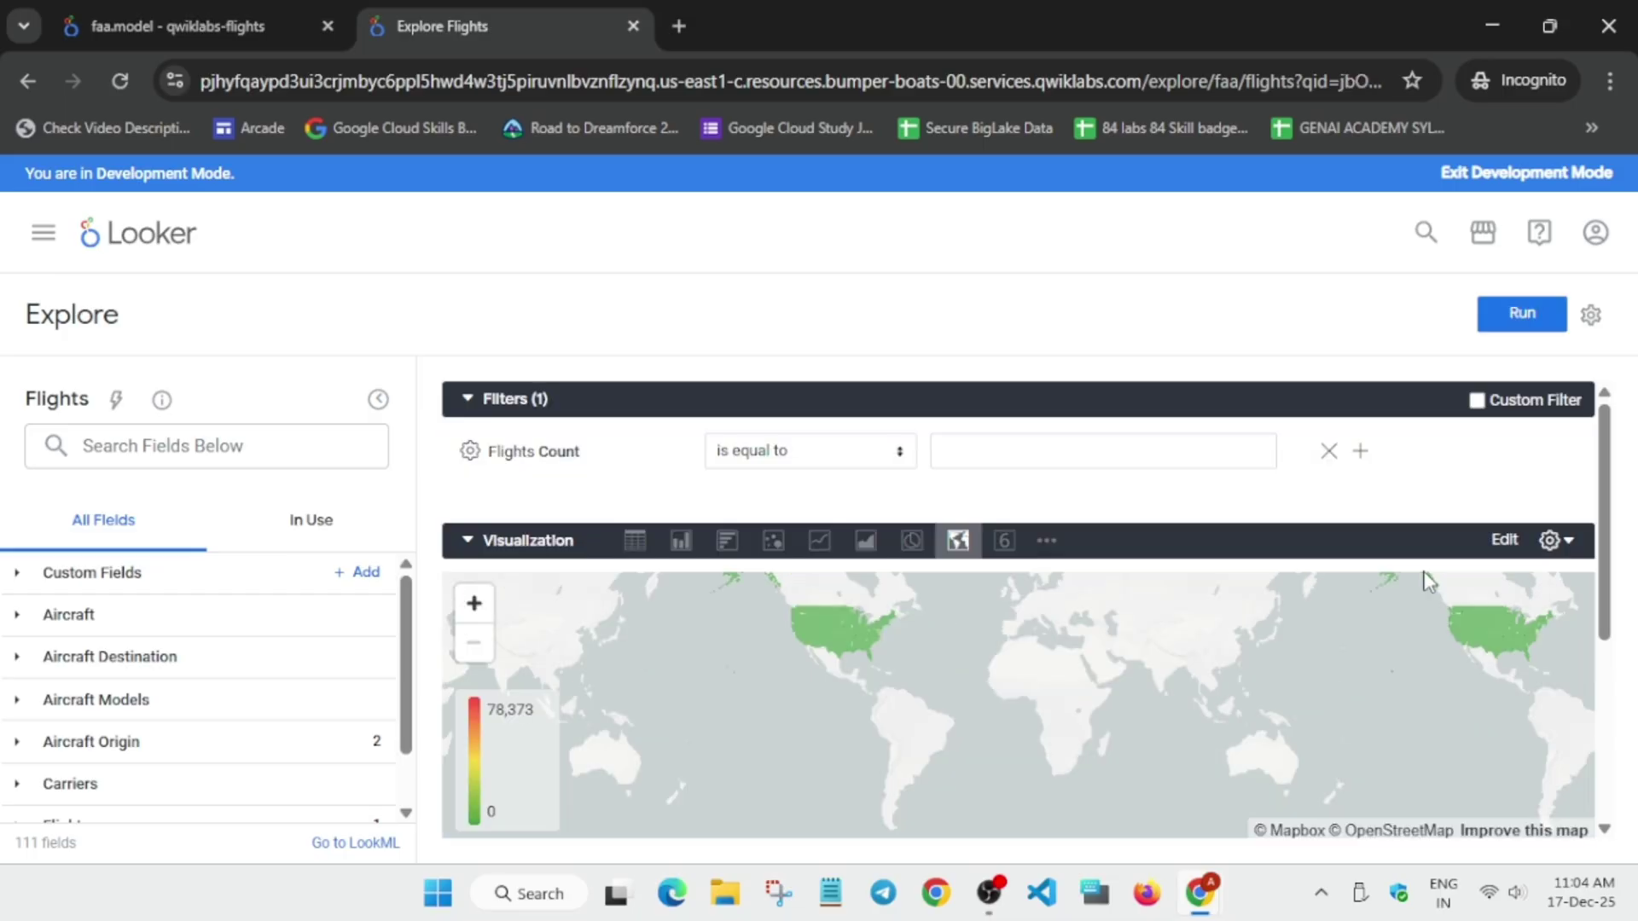
pyautogui.scroll(-3, 1071, 644)
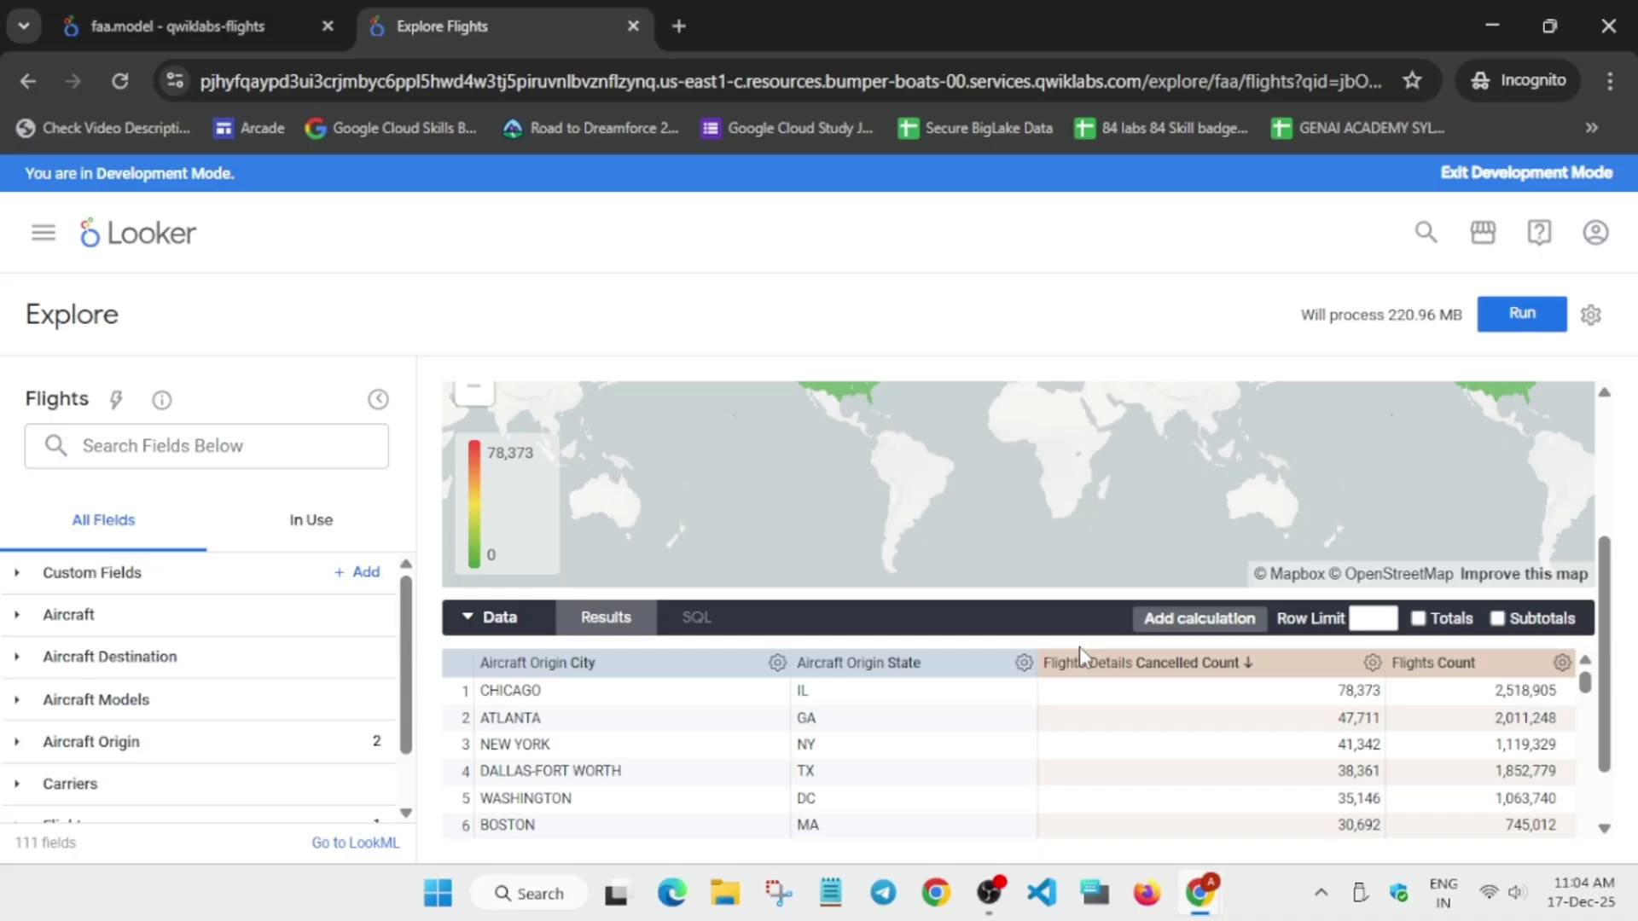
pyautogui.scroll(3, 1327, 612)
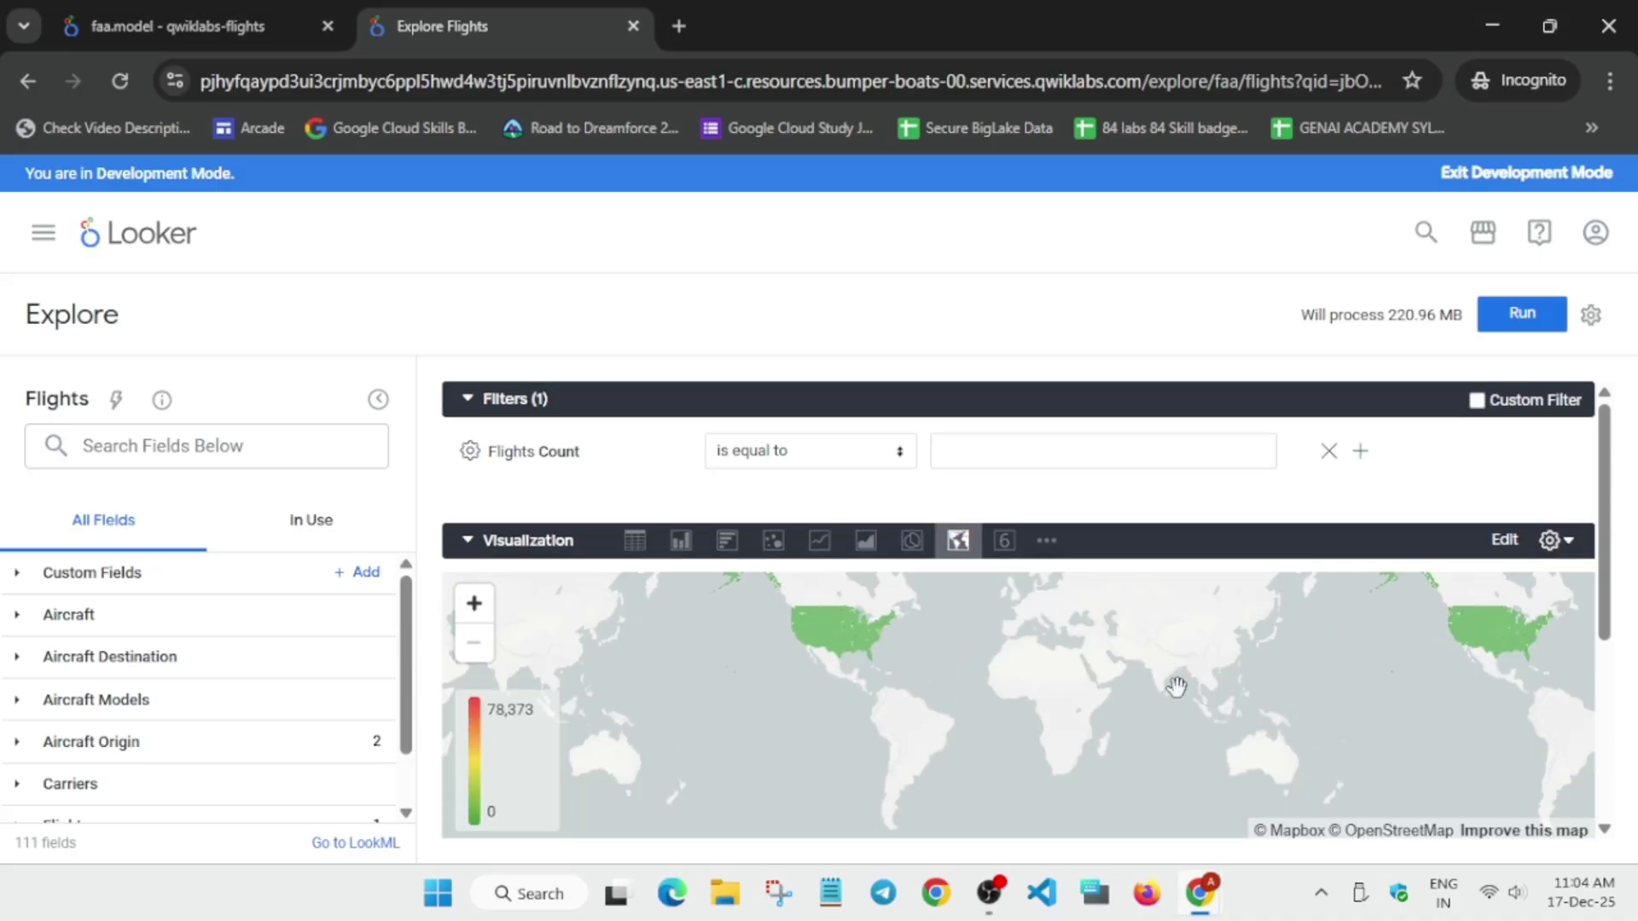
pyautogui.click(808, 461)
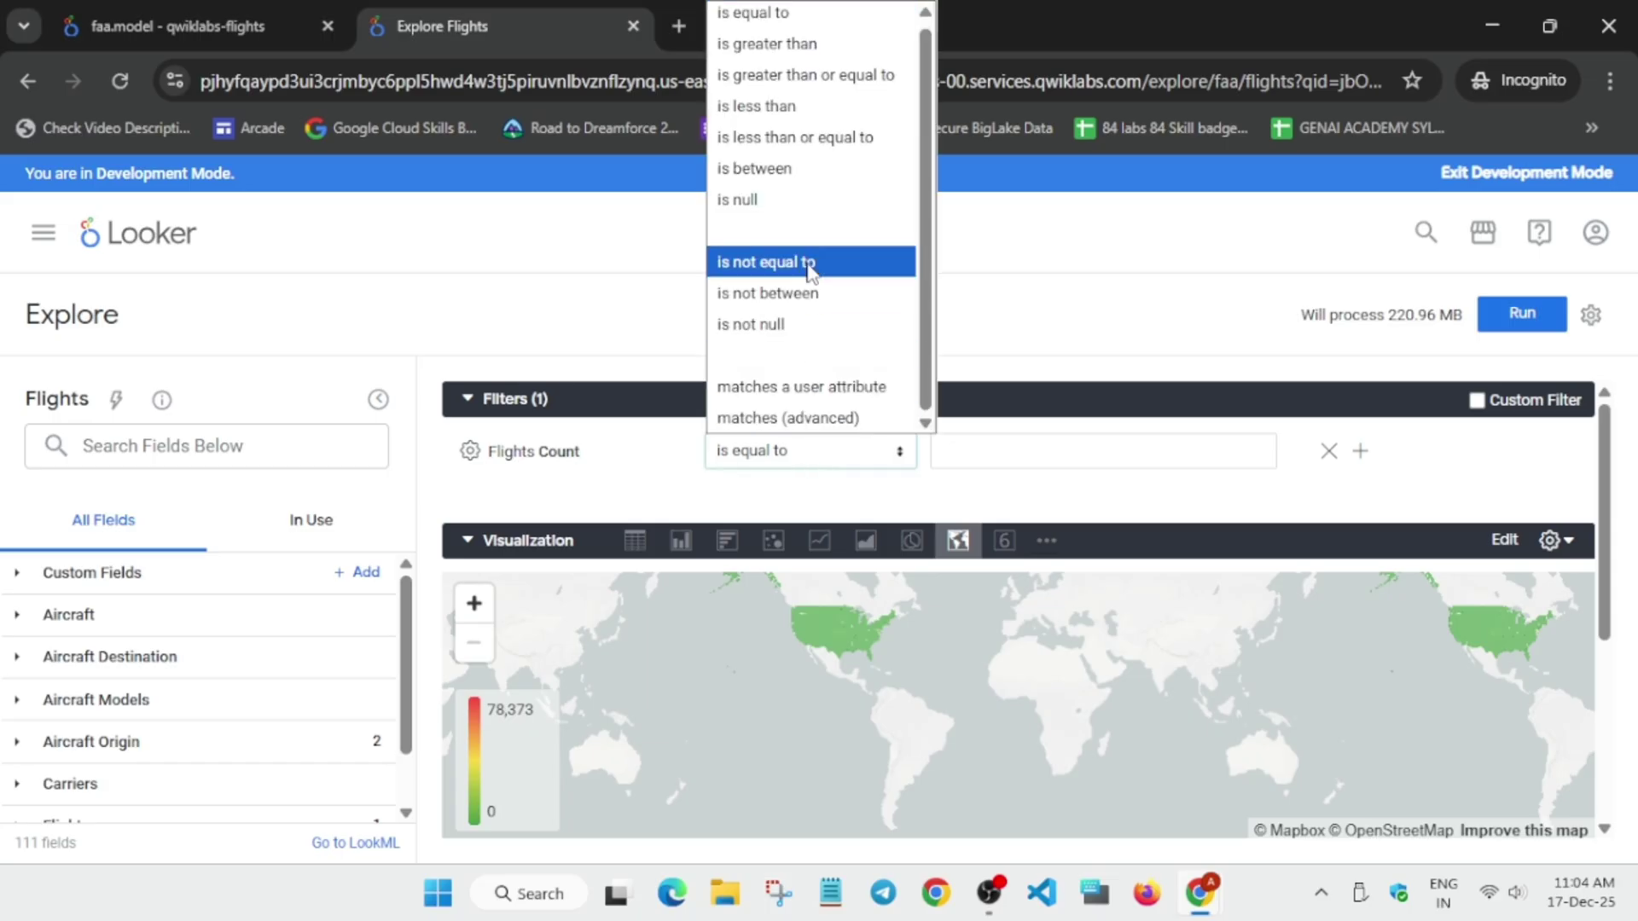
pyautogui.click(834, 50)
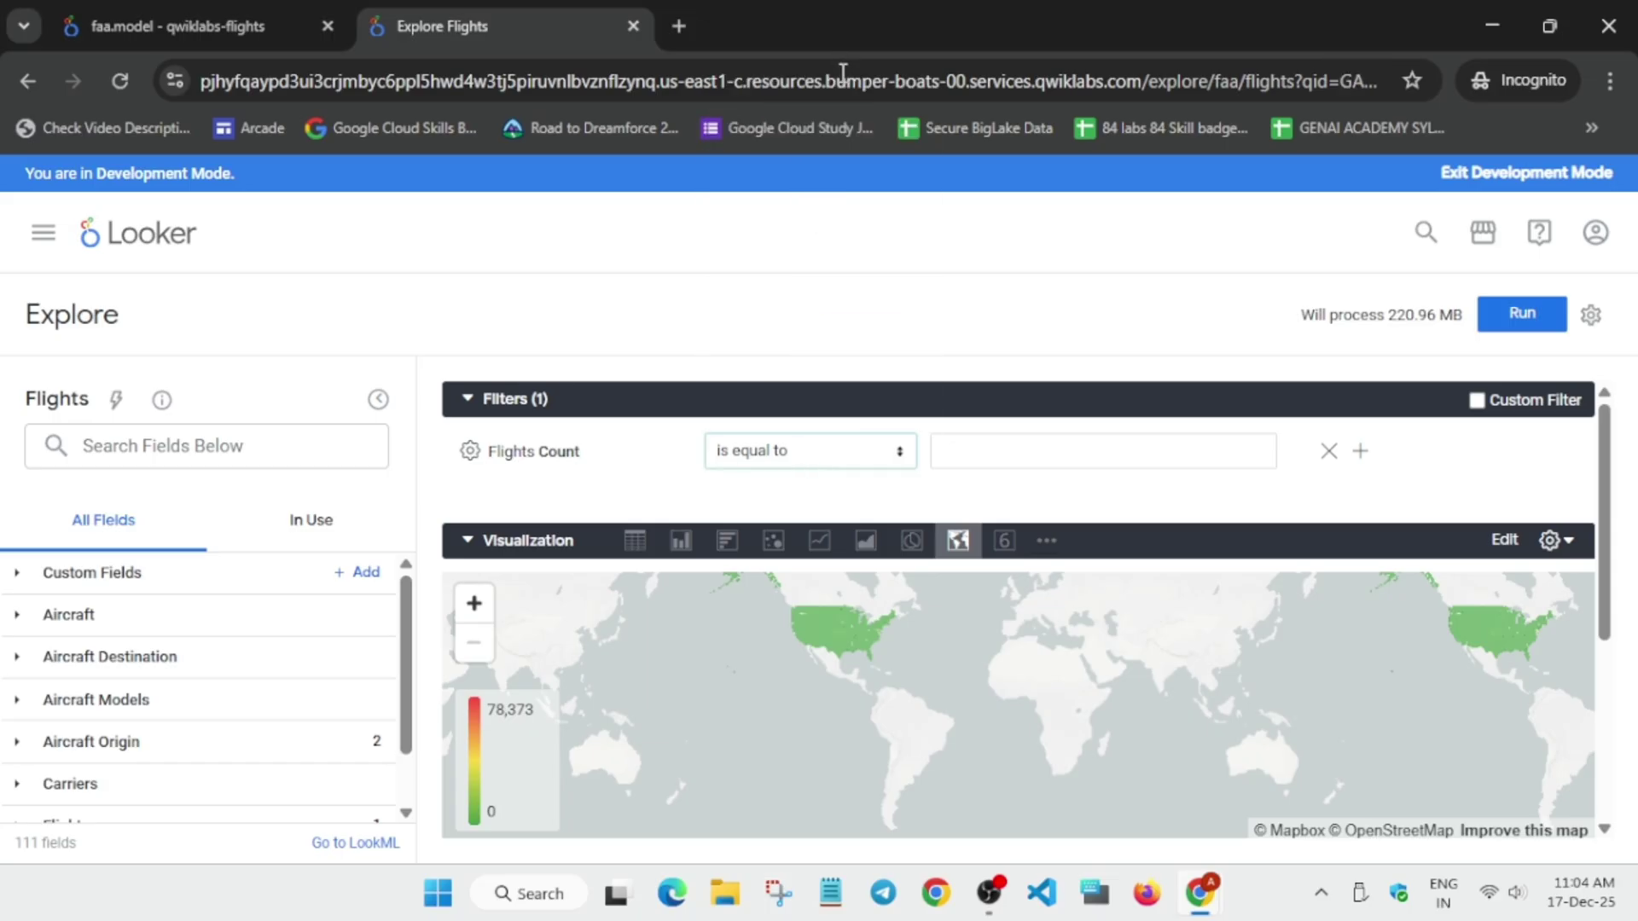
pyautogui.hotkey('alt', 'Tab')
pyautogui.hotkey('alt', 'Tab')
pyautogui.click(1033, 436)
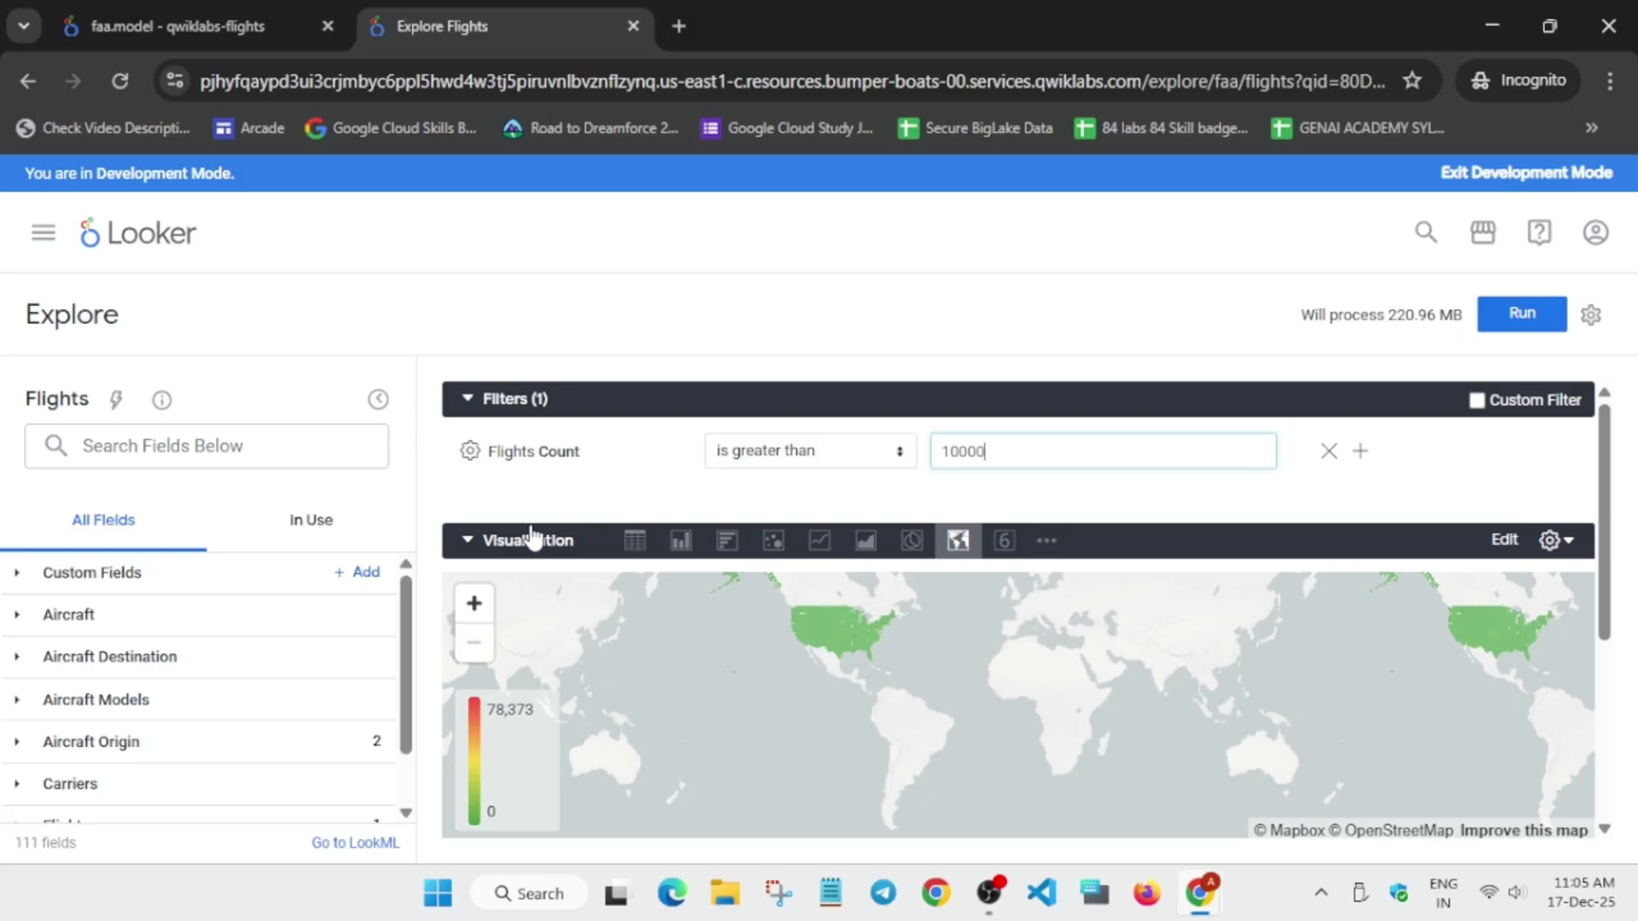
# Copy the percentage cancelled formula from the lab instructions.
pyautogui.hotkey('alt', 'Tab')
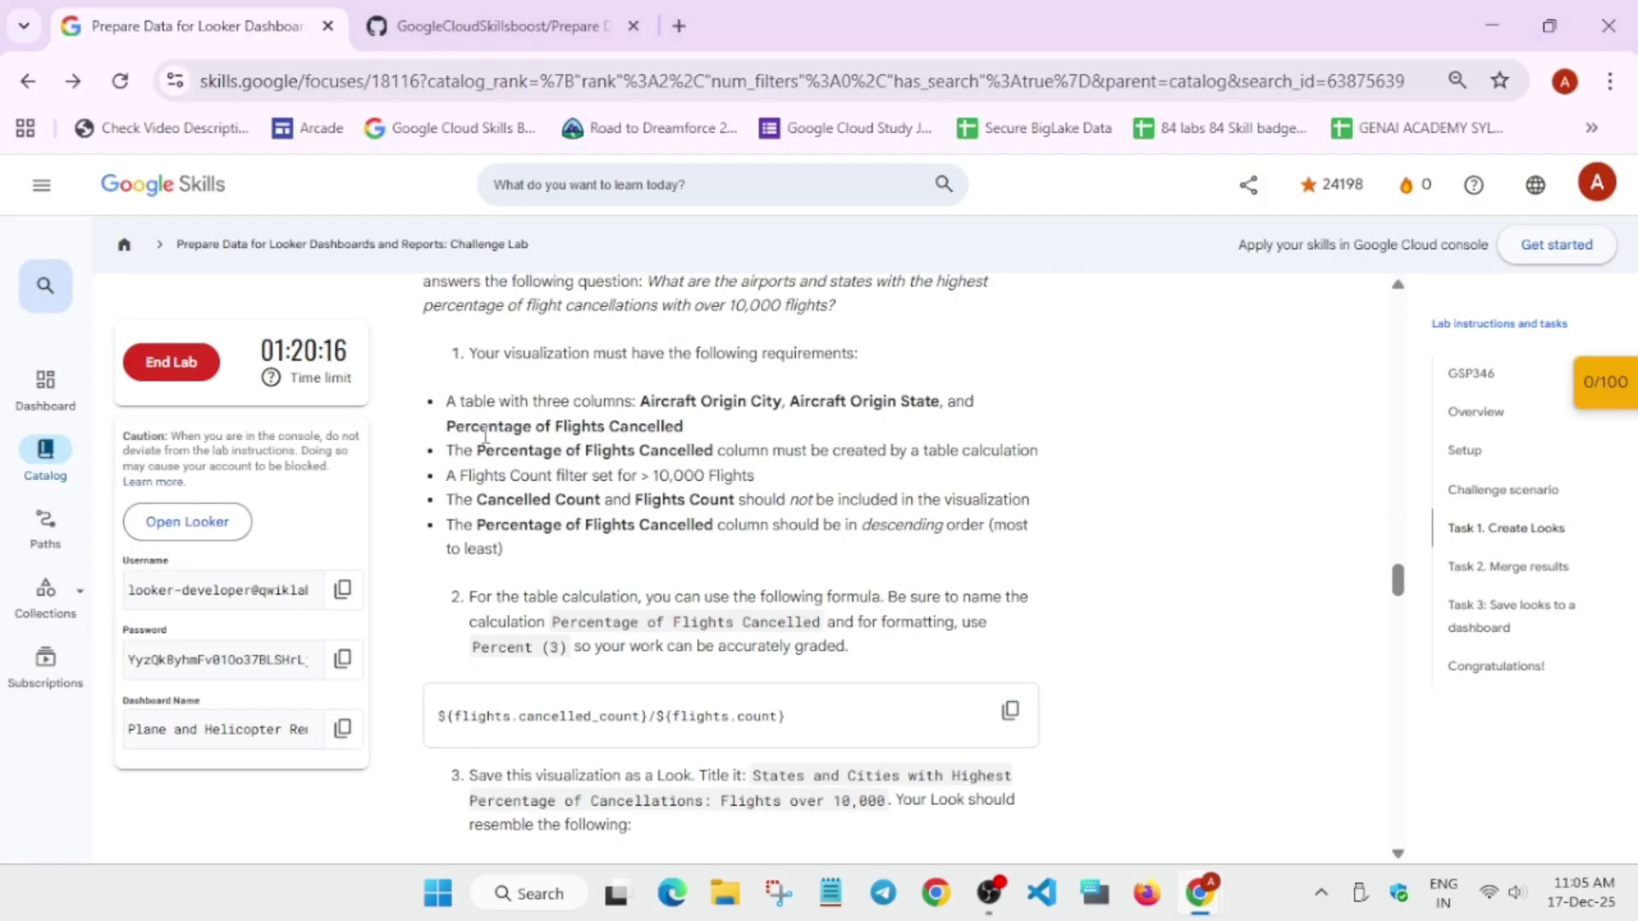
pyautogui.click(1012, 717)
pyautogui.hotkey('alt', 'Tab')
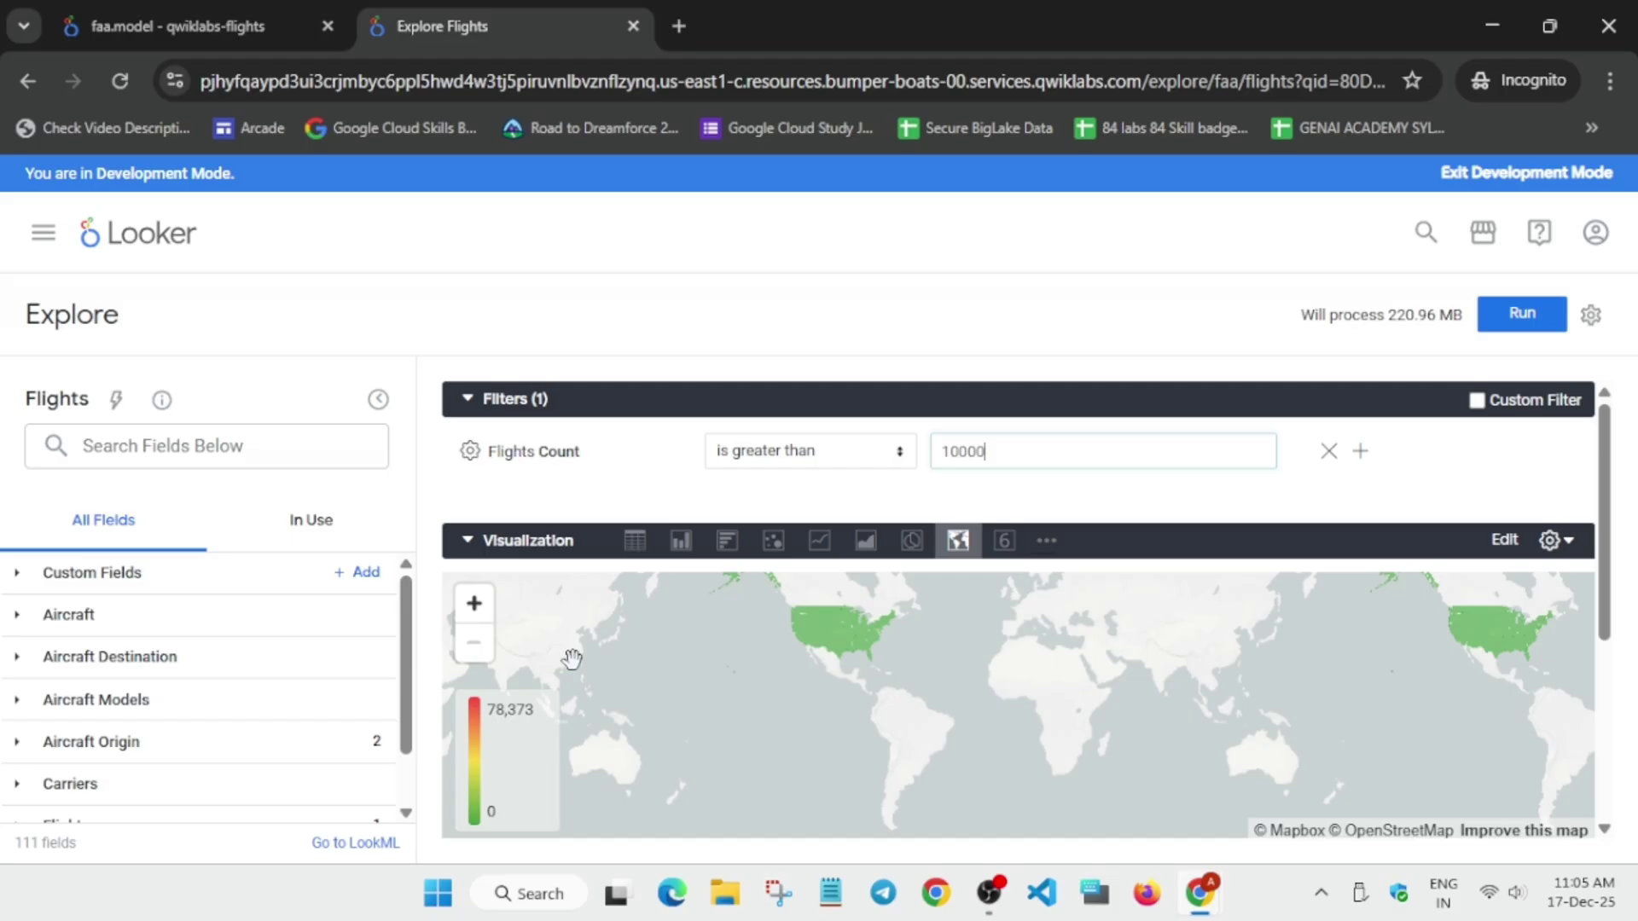
# Create a new table calculation with the cancelled_count over count formula.
pyautogui.click(363, 573)
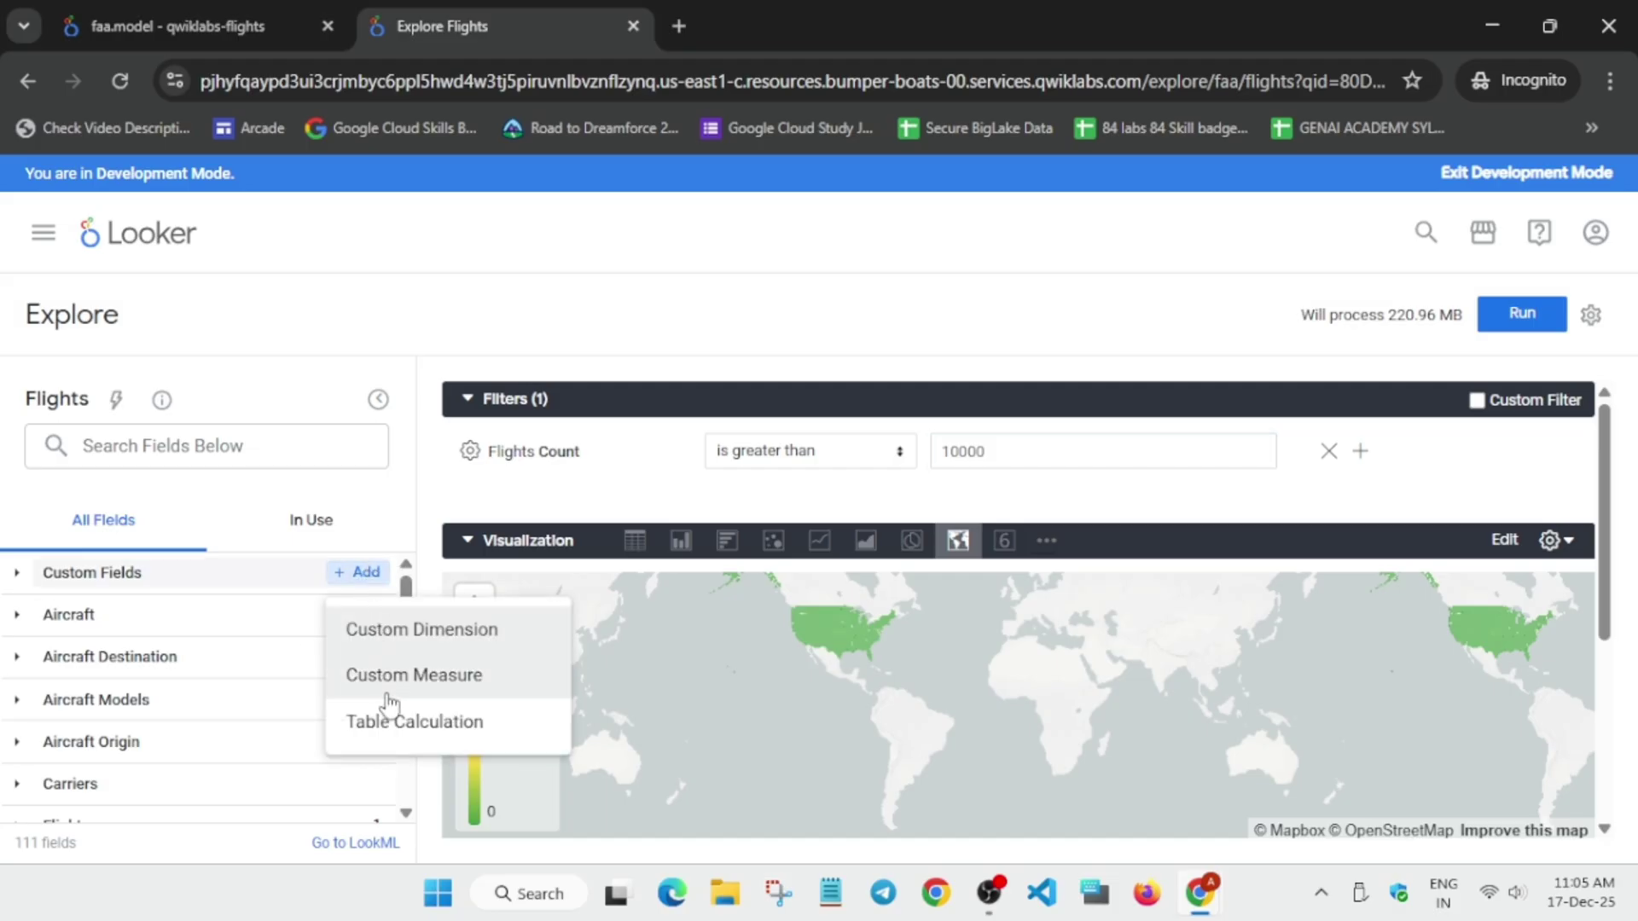
pyautogui.click(384, 722)
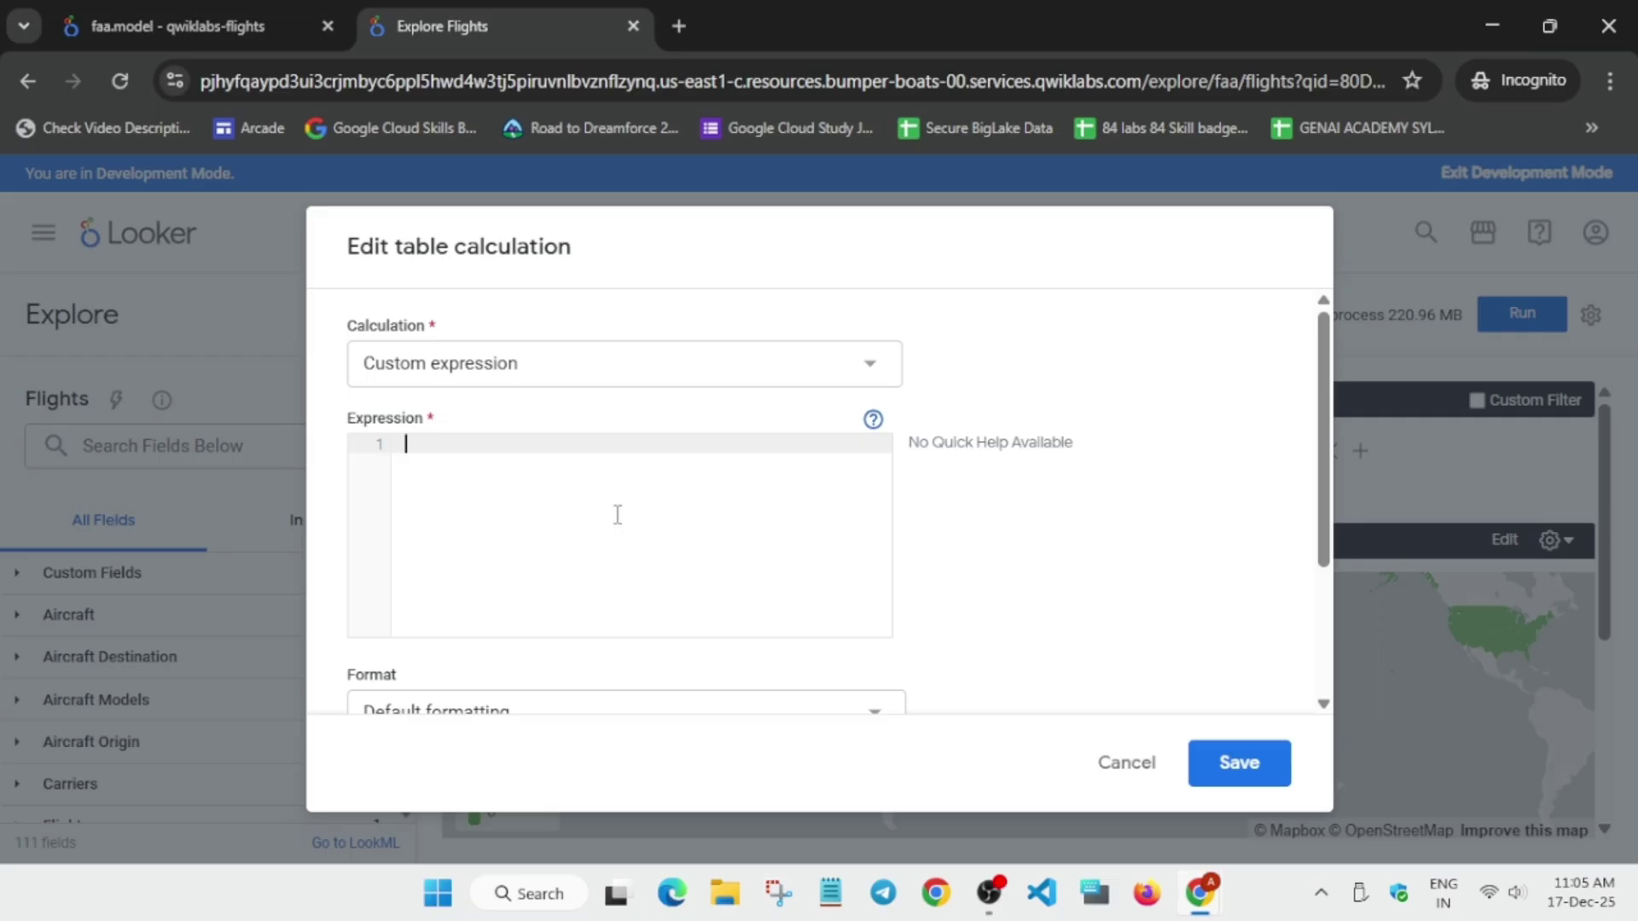
pyautogui.hotkey('ctrl', 'v')
pyautogui.hotkey('alt', 'Tab')
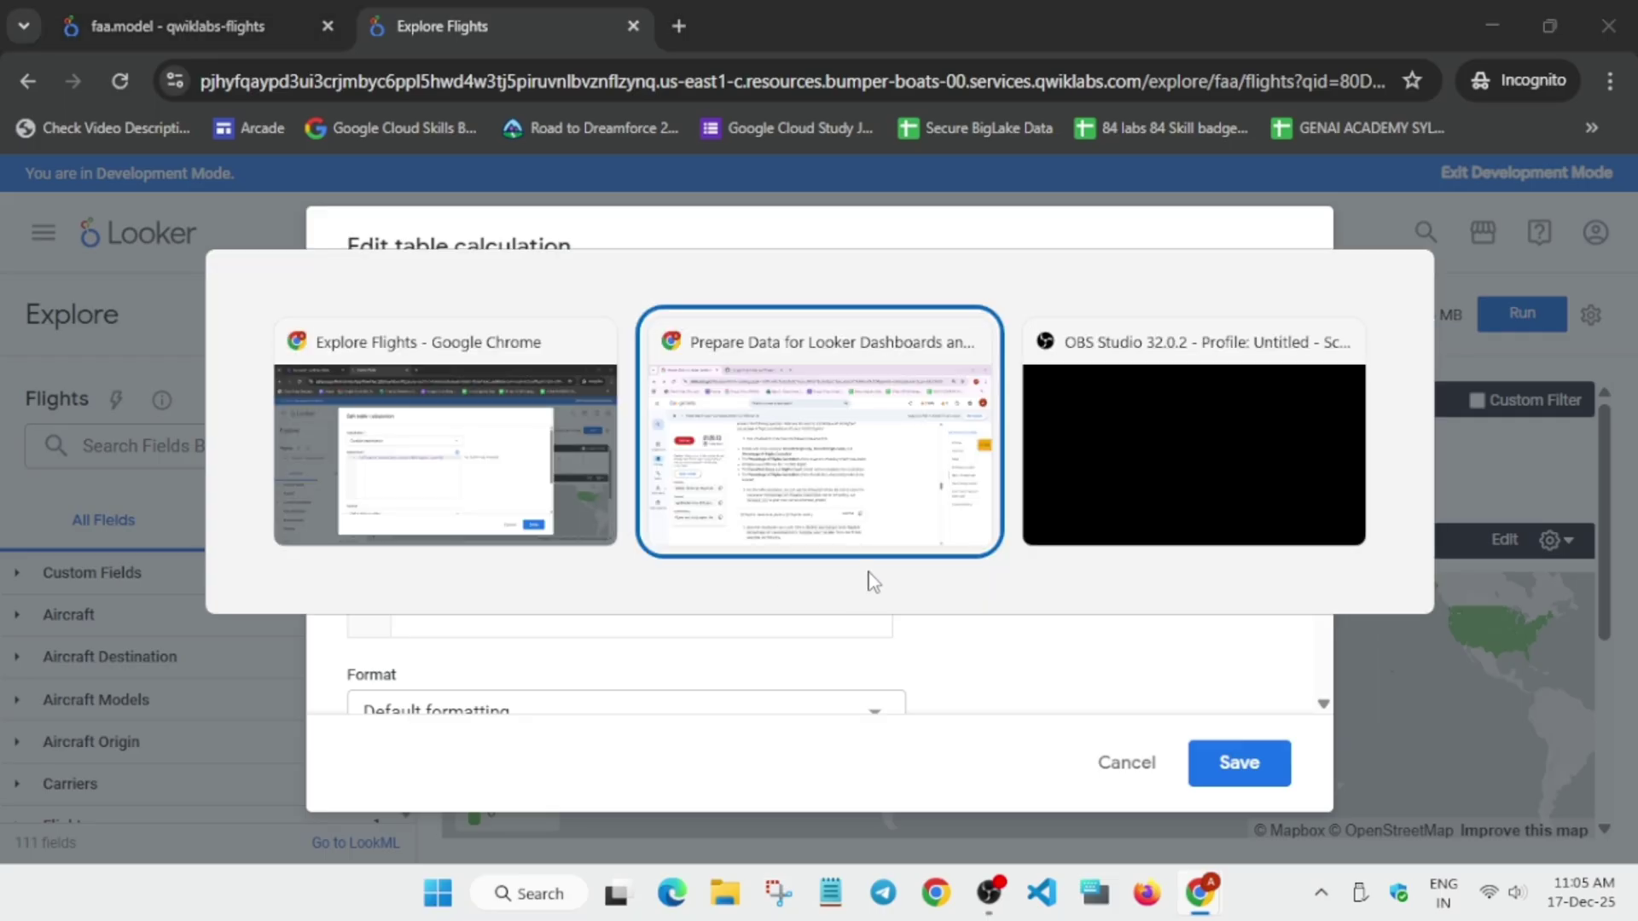
pyautogui.scroll(2, 732, 587)
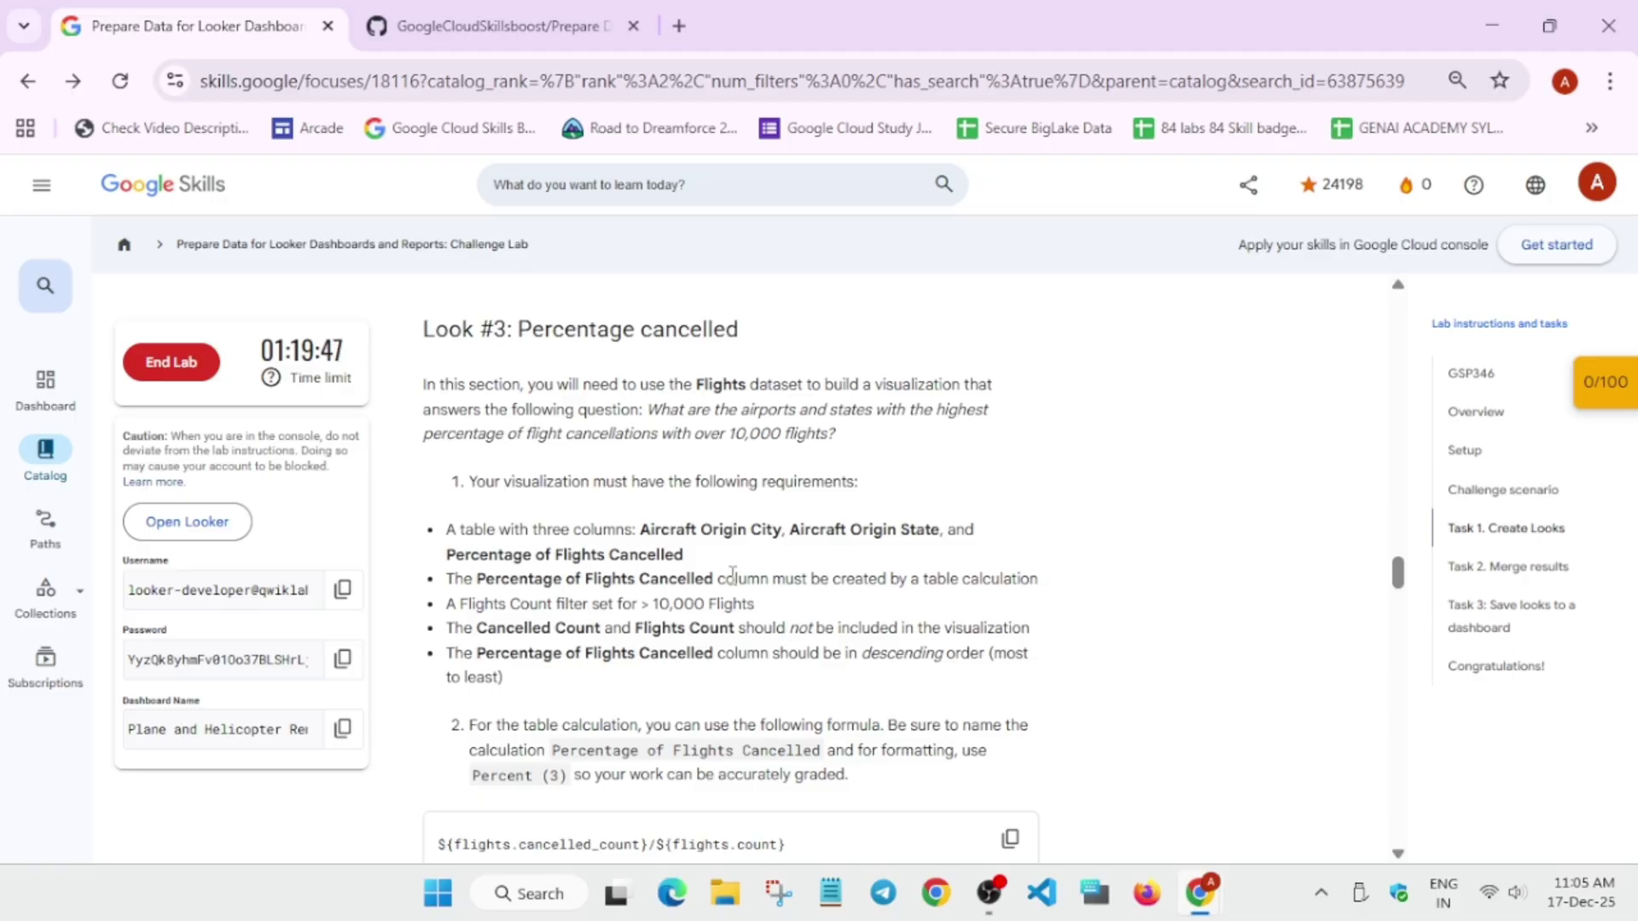
pyautogui.scroll(-3, 734, 576)
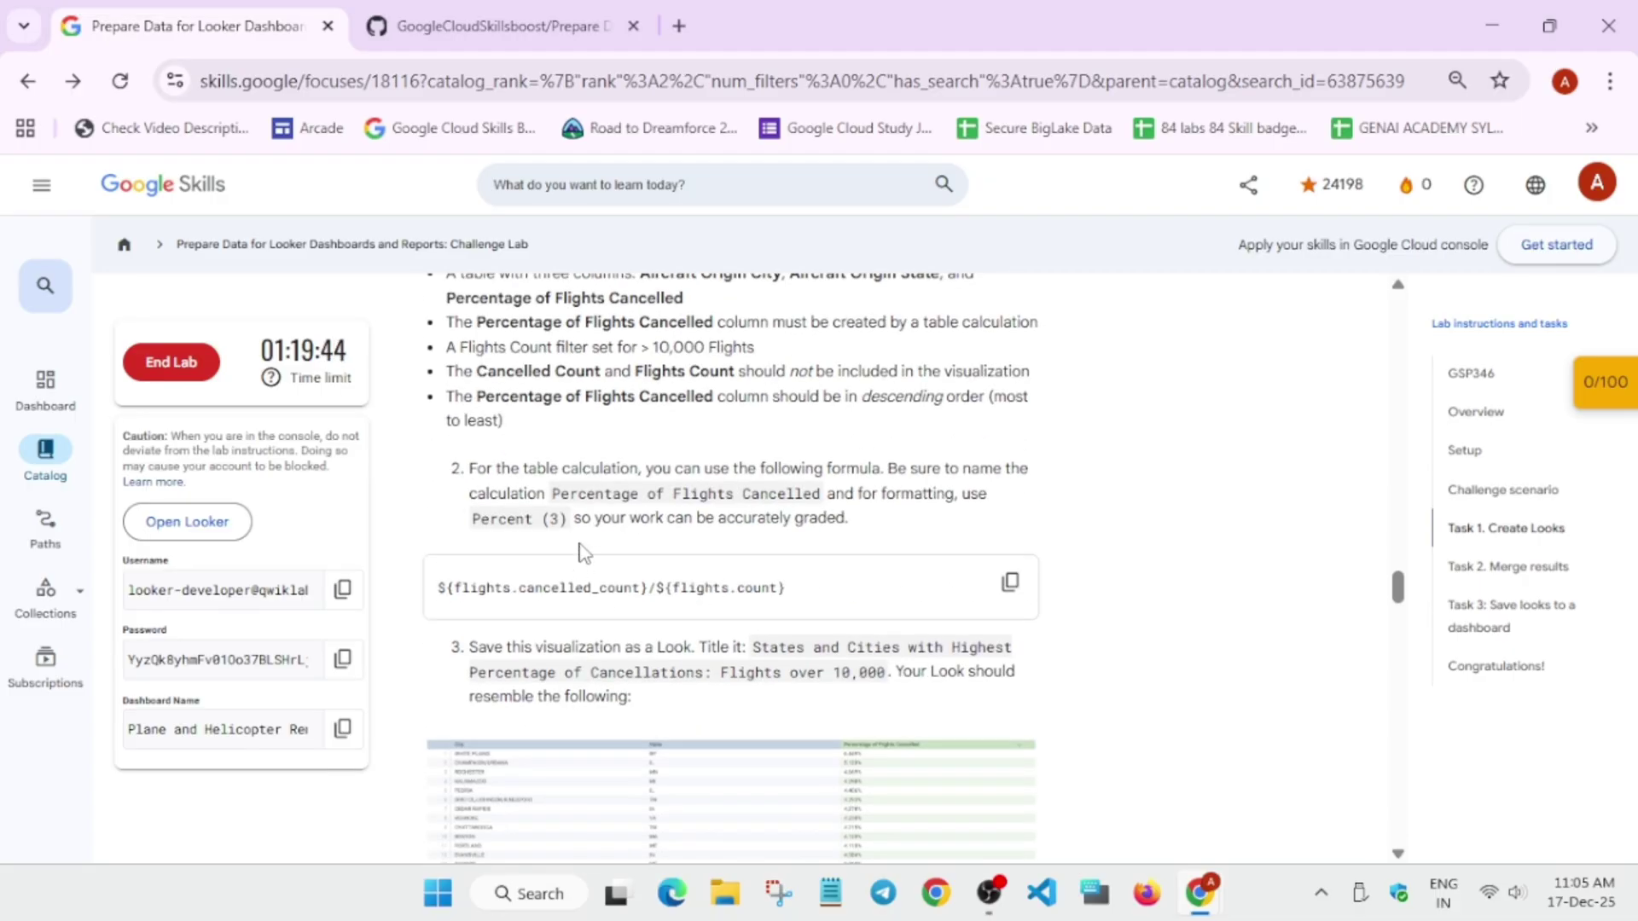
pyautogui.moveTo(551, 495); pyautogui.dragTo(568, 526)
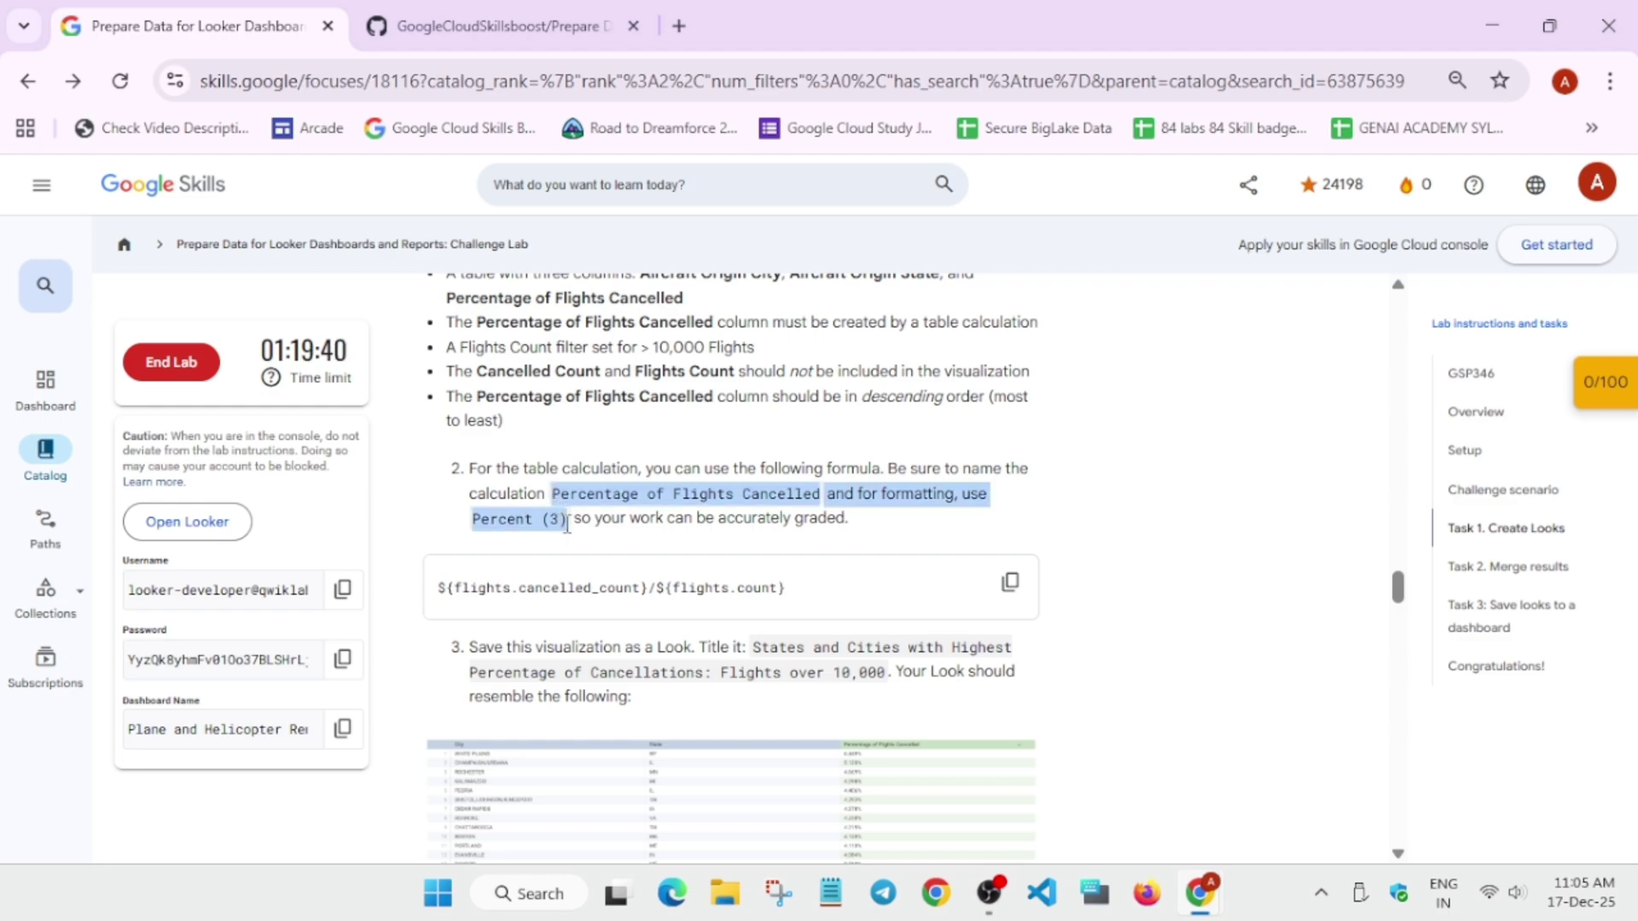
pyautogui.hotkey('alt', 'Tab')
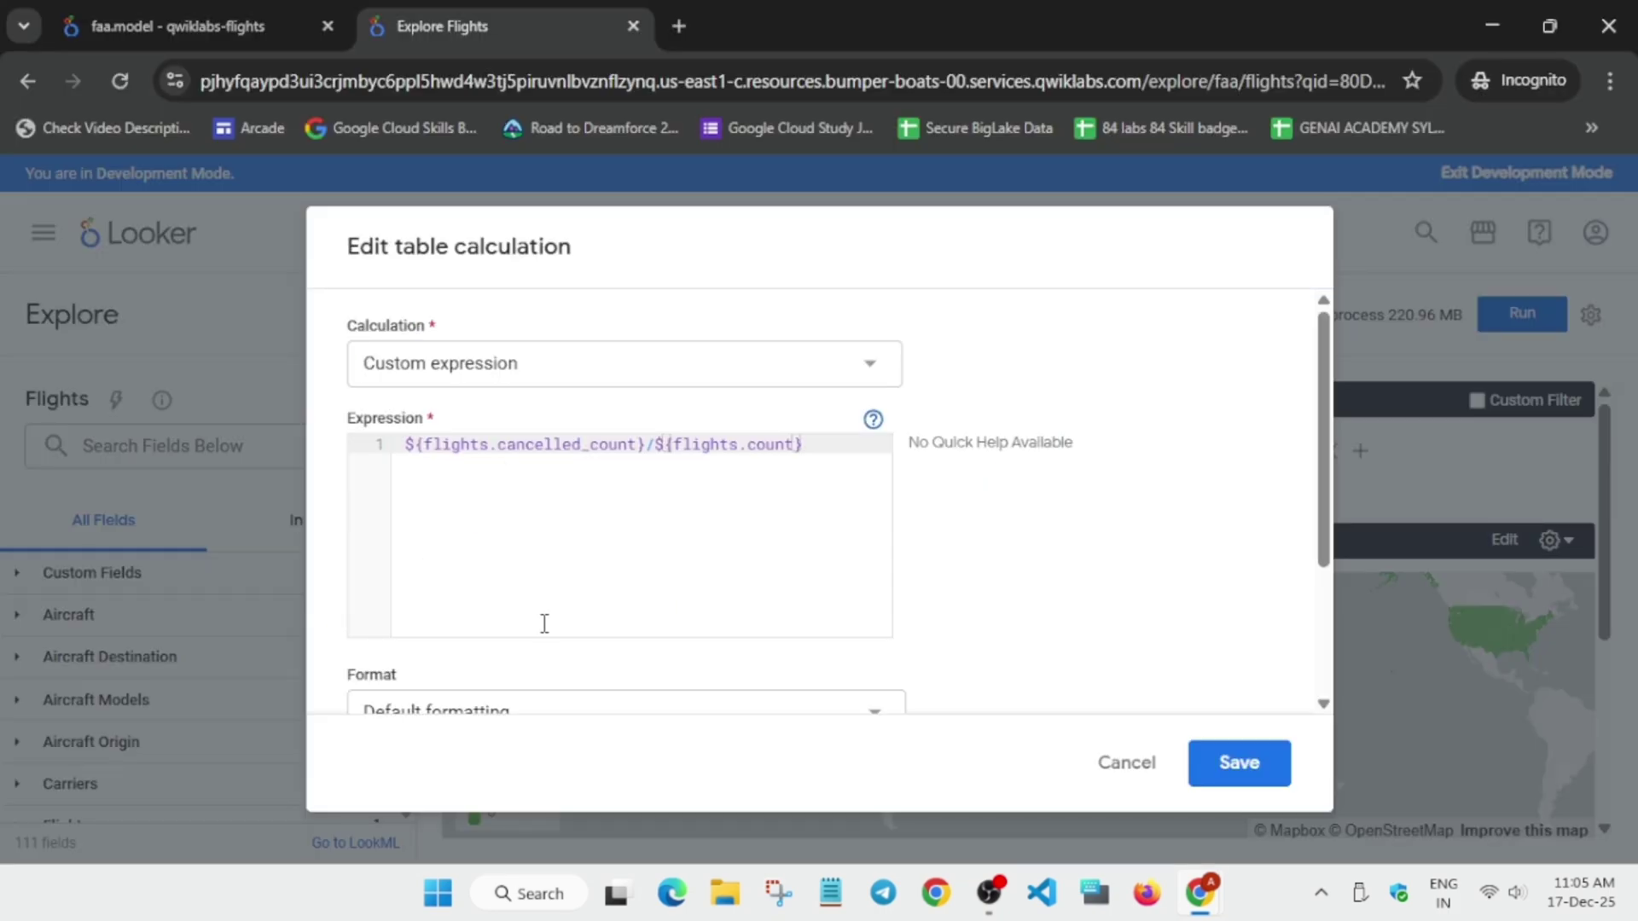
# Format the calculation as Percent with 3 decimals.
pyautogui.scroll(-3, 549, 615)
pyautogui.click(563, 527)
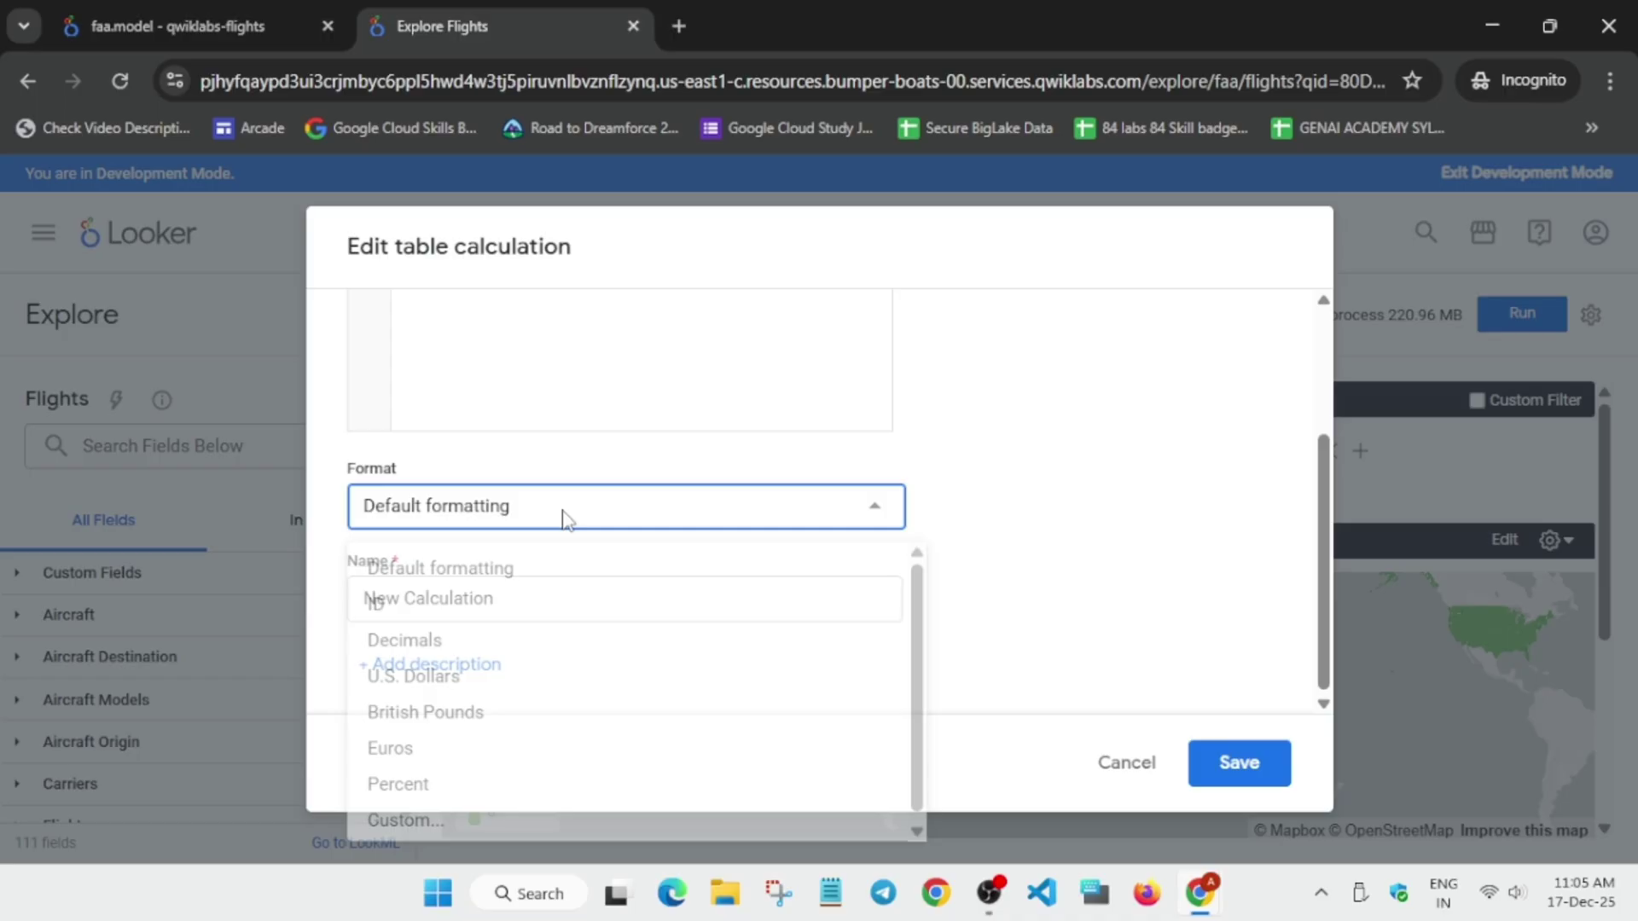
pyautogui.click(409, 785)
pyautogui.hotkey('alt', 'Tab')
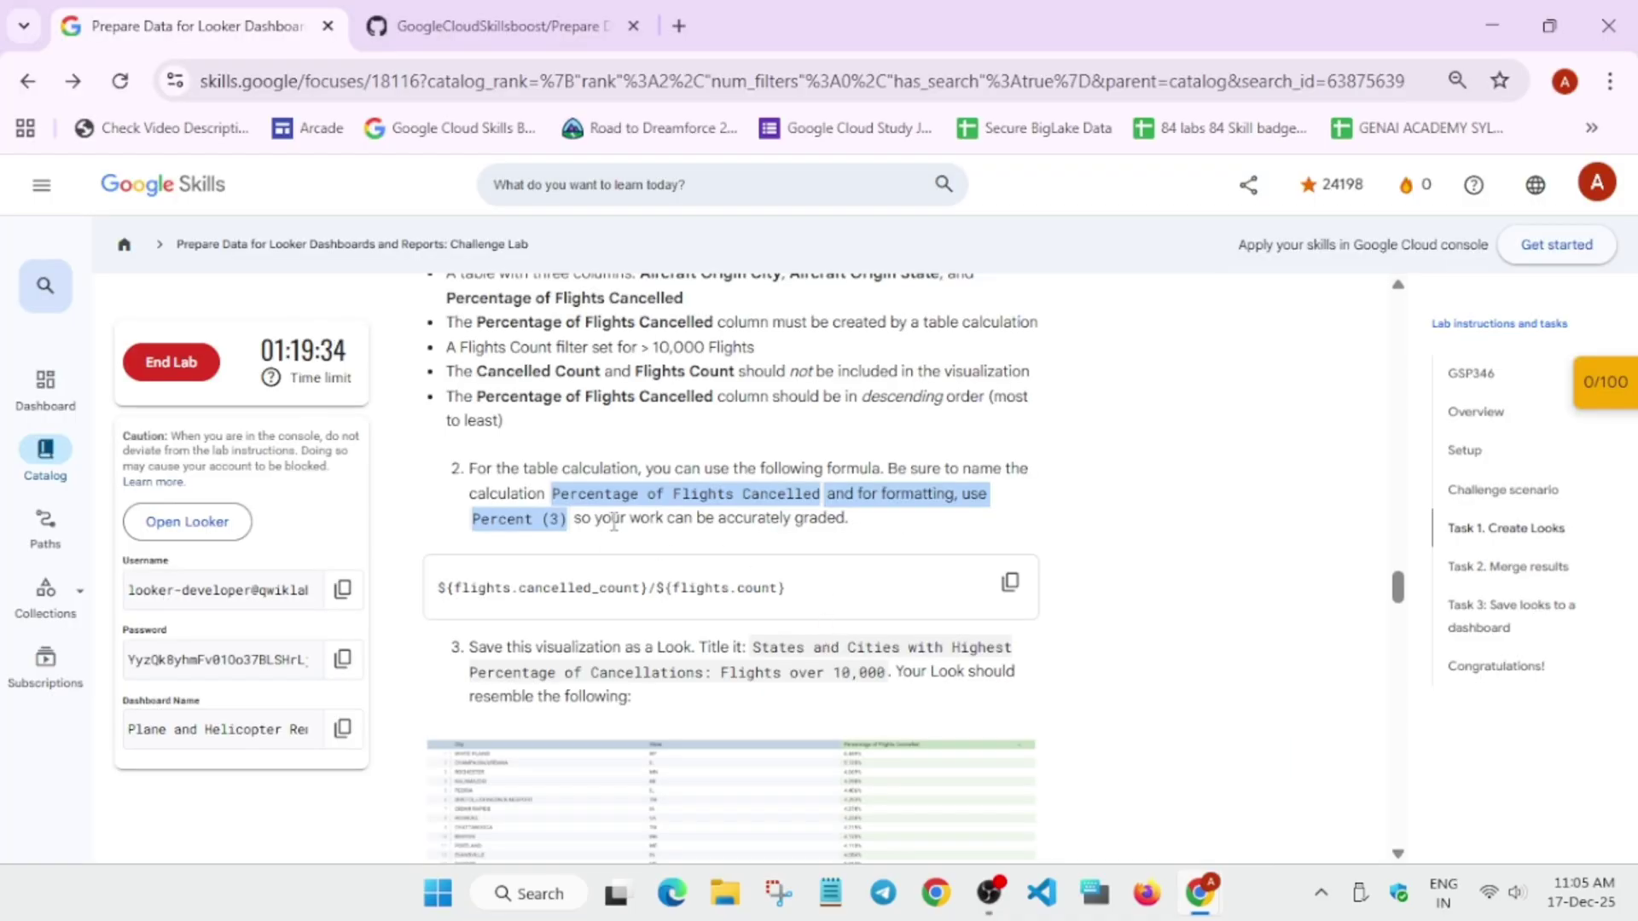
pyautogui.hotkey('alt', 'Tab')
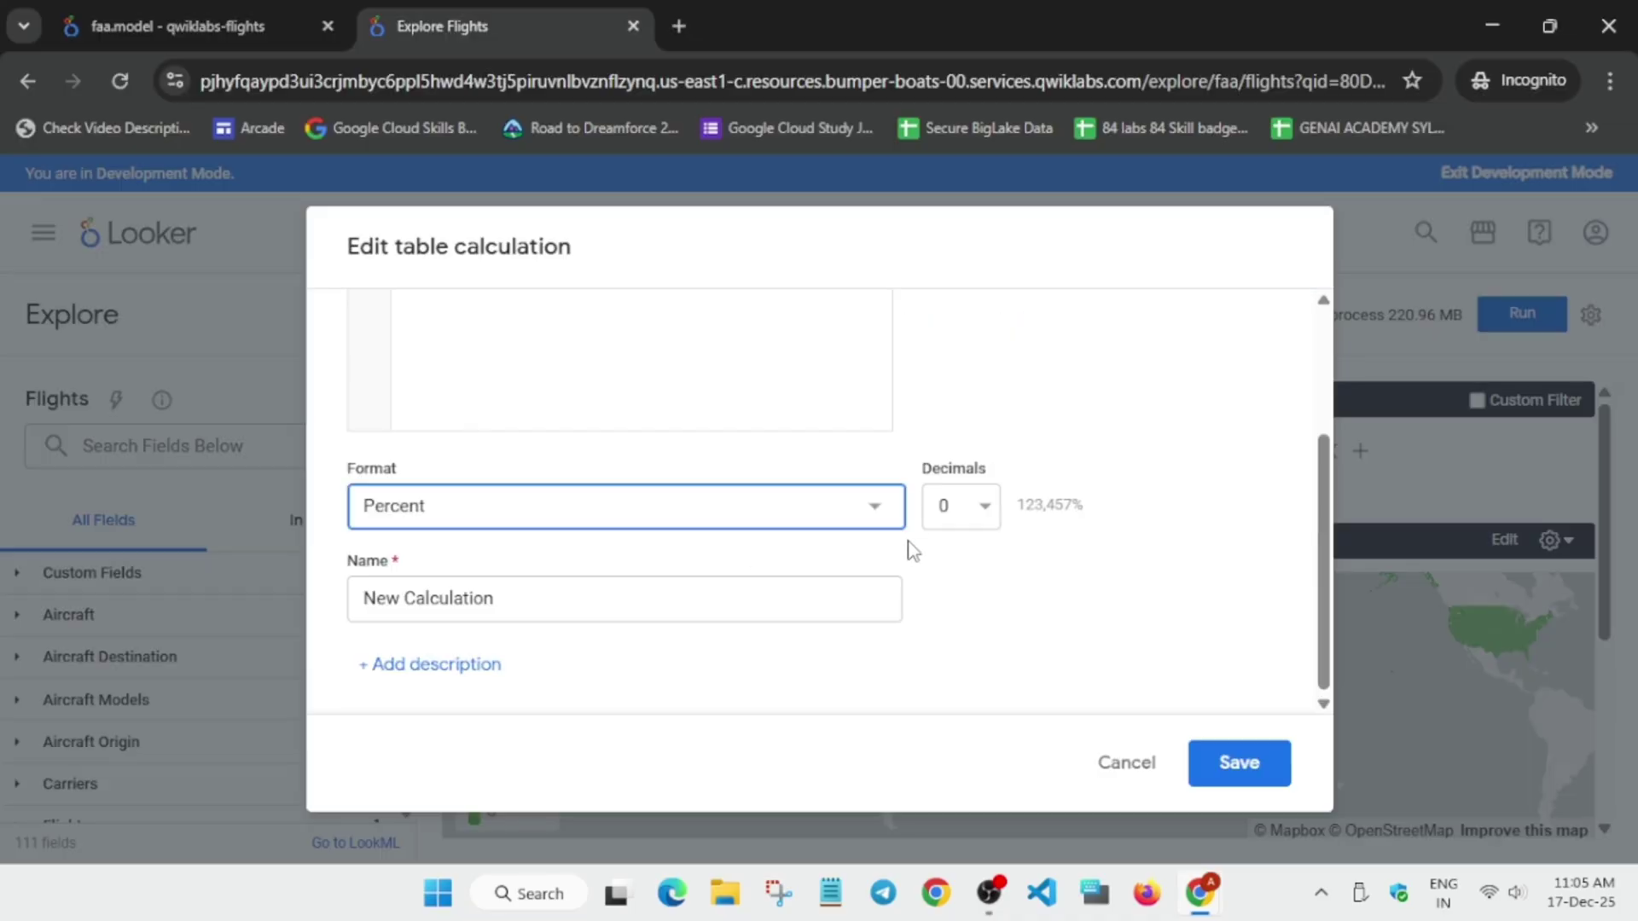
pyautogui.click(971, 510)
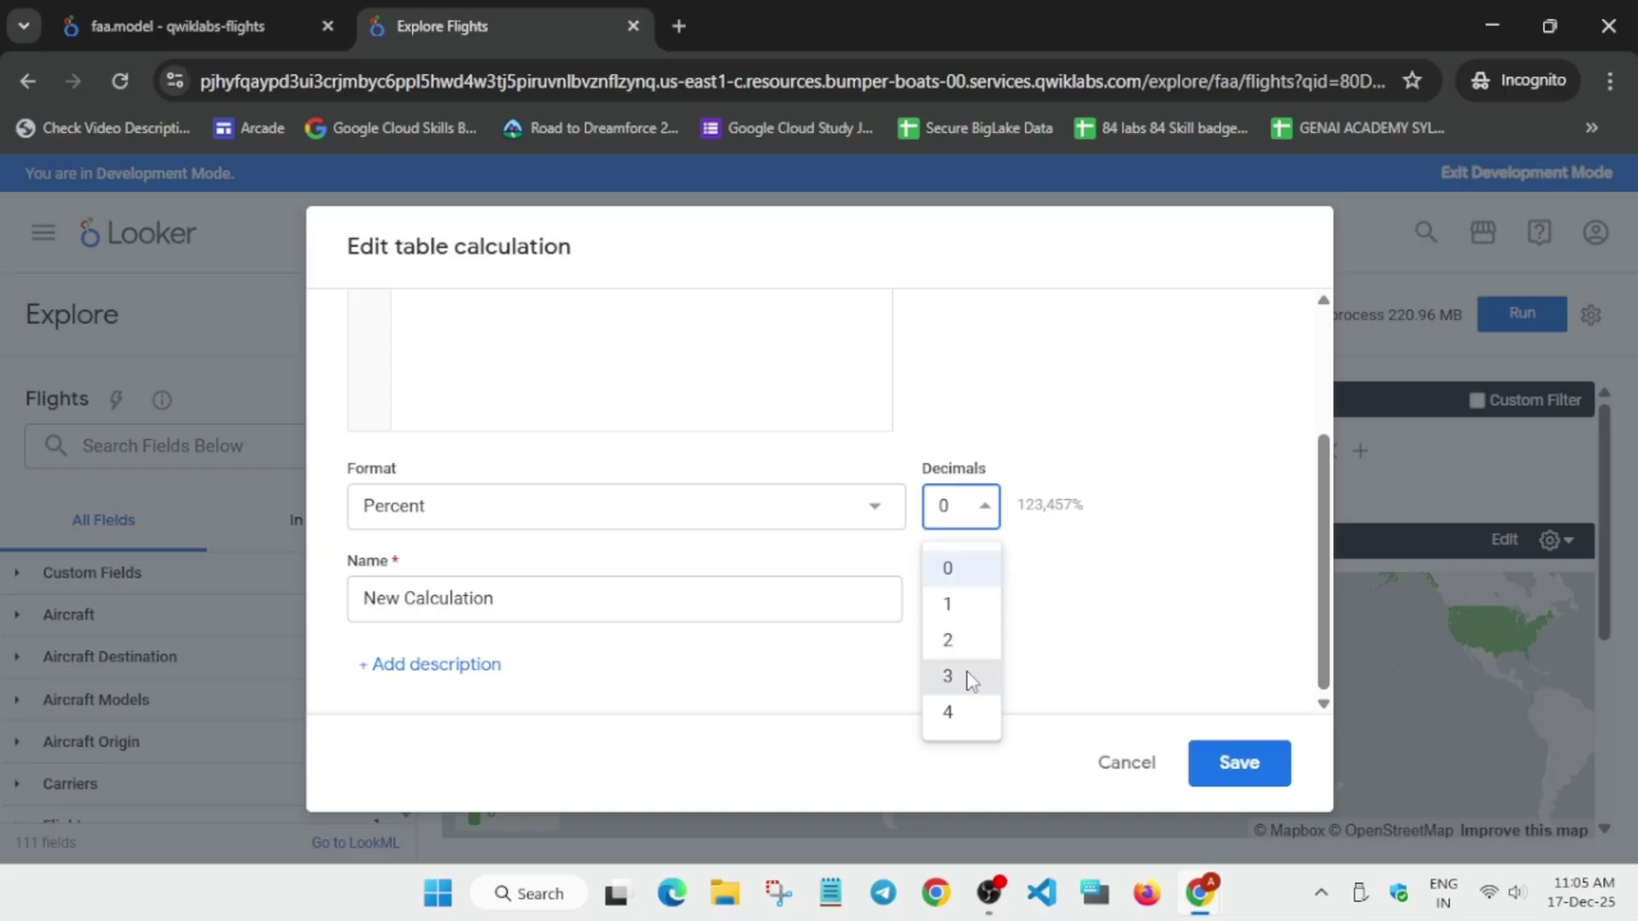
pyautogui.click(965, 679)
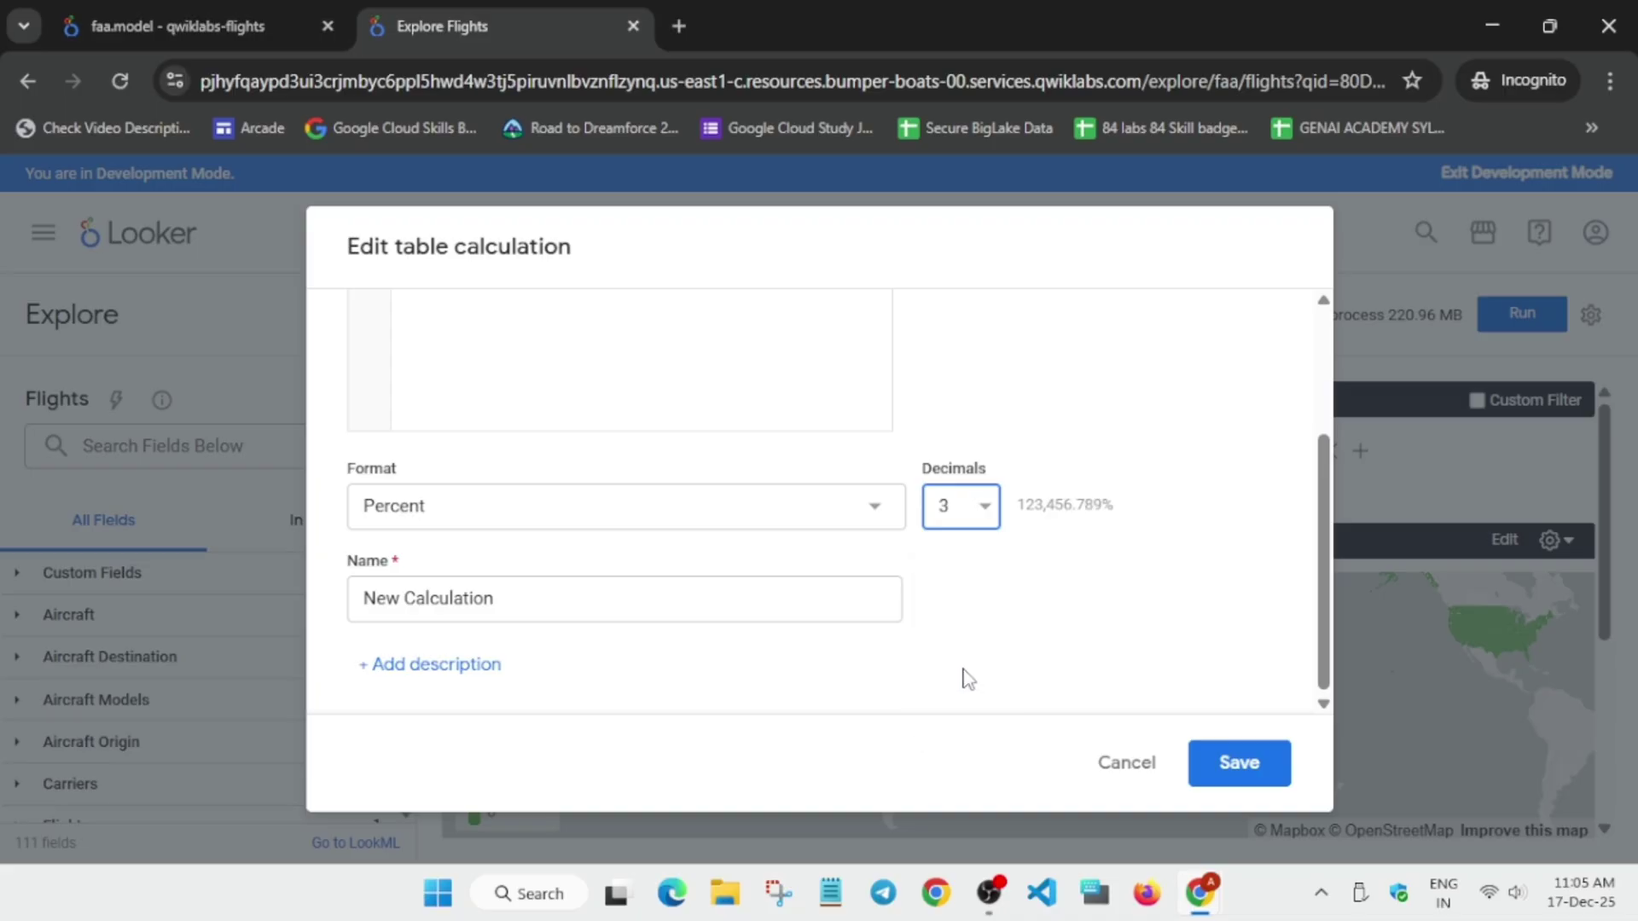
# Name the calculation 'Percentage of Flights Cancelled' and save it.
pyautogui.click(596, 598)
pyautogui.hotkey('ctrl', 'shift', 'Left')
pyautogui.hotkey('ctrl', 'shift', 'Left')
pyautogui.write('Percentage of Flights Cancelled and for formatting, use Percent (3)')
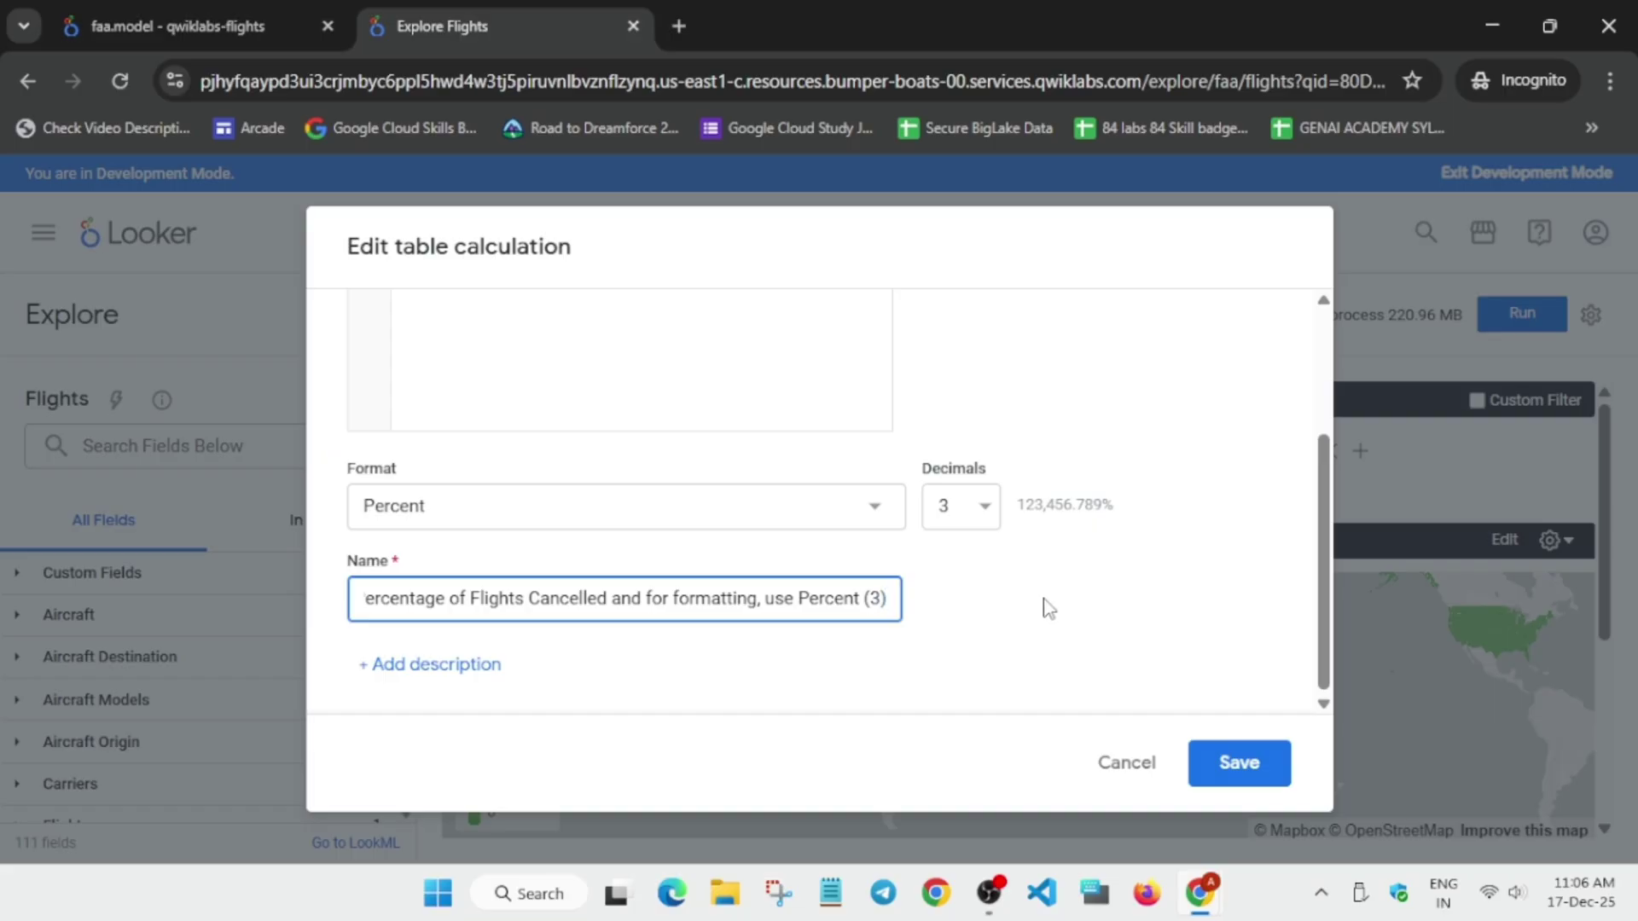
pyautogui.hotkey('alt', 'Tab')
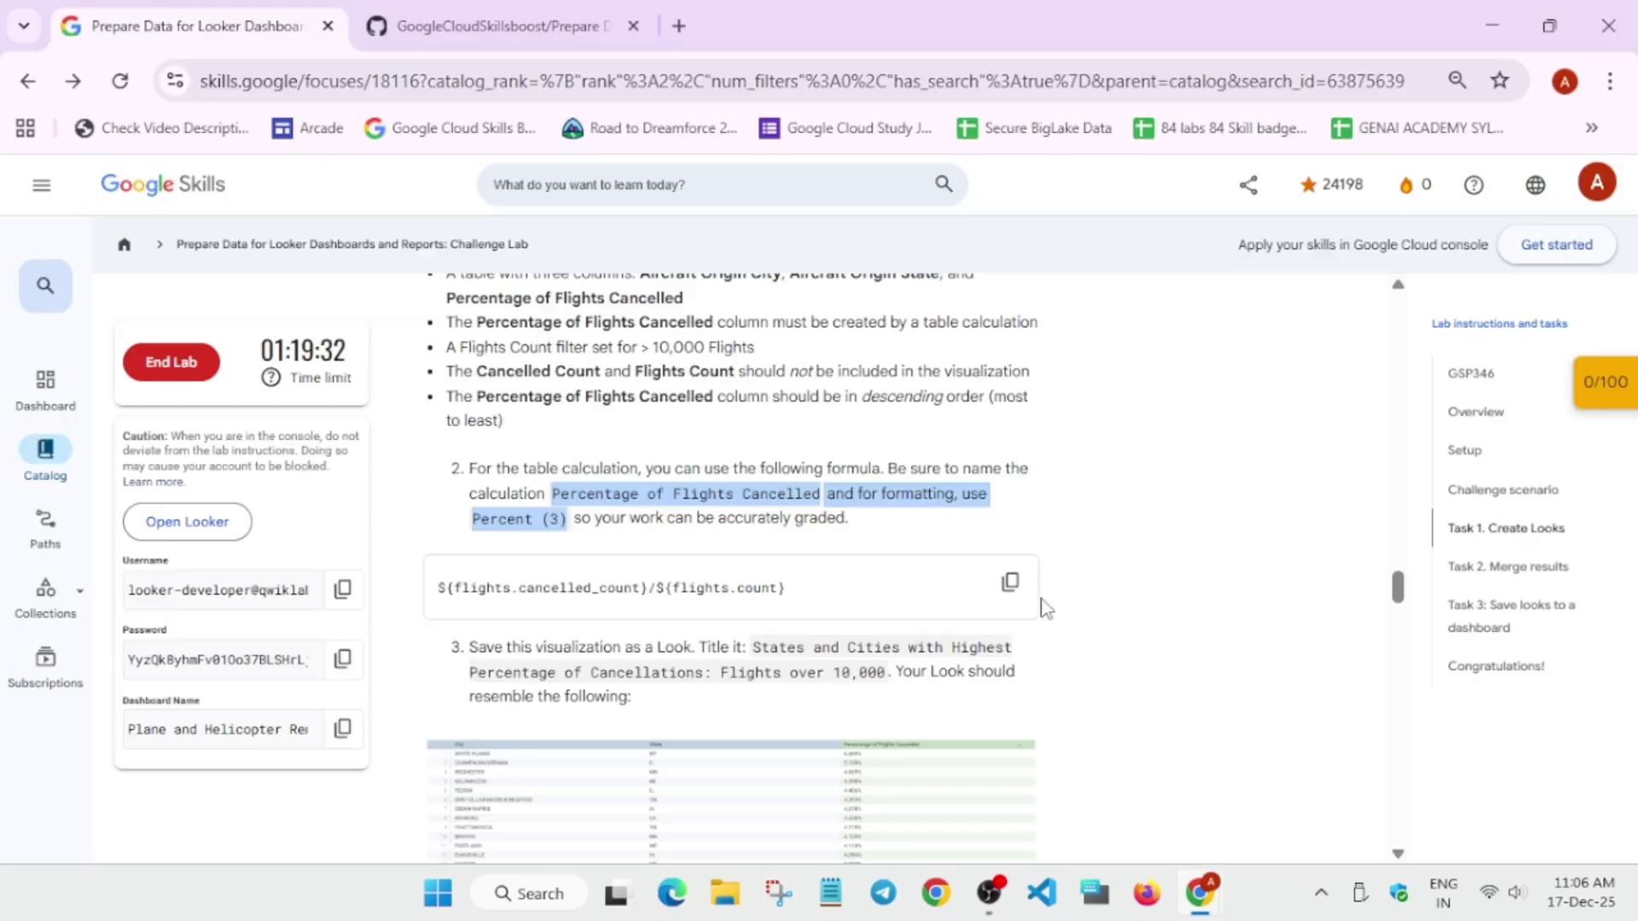
pyautogui.click(560, 499)
pyautogui.moveTo(558, 499); pyautogui.dragTo(826, 495)
pyautogui.hotkey('ctrl', 'c')
pyautogui.hotkey('alt', 'Tab')
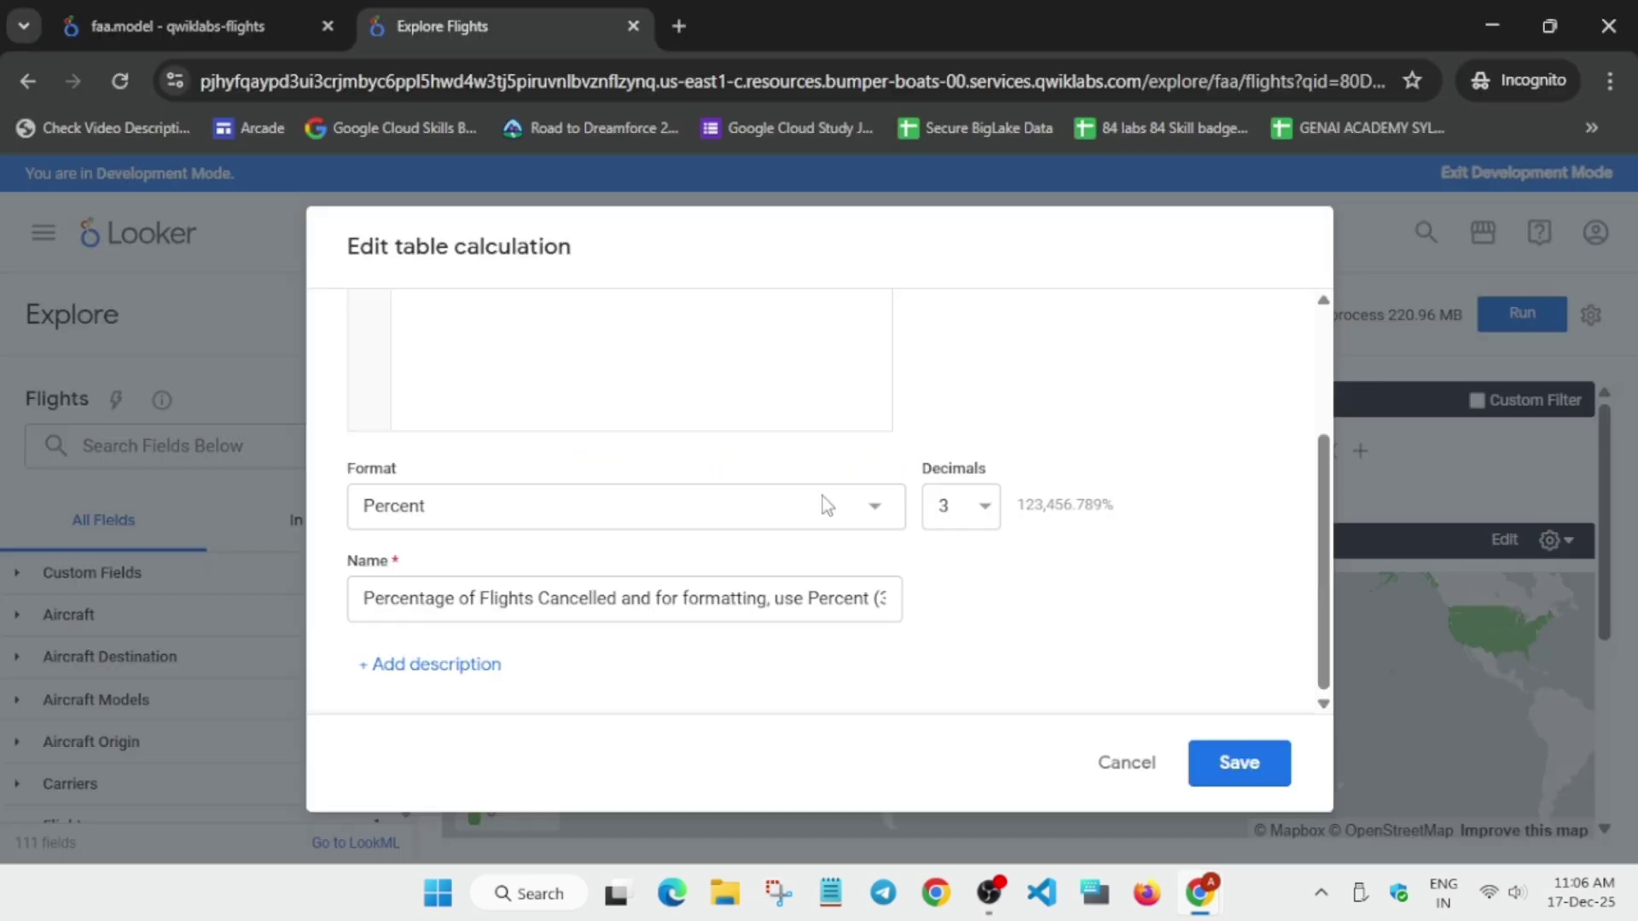
pyautogui.hotkey('ctrl', 'a')
pyautogui.hotkey('ctrl', 'v')
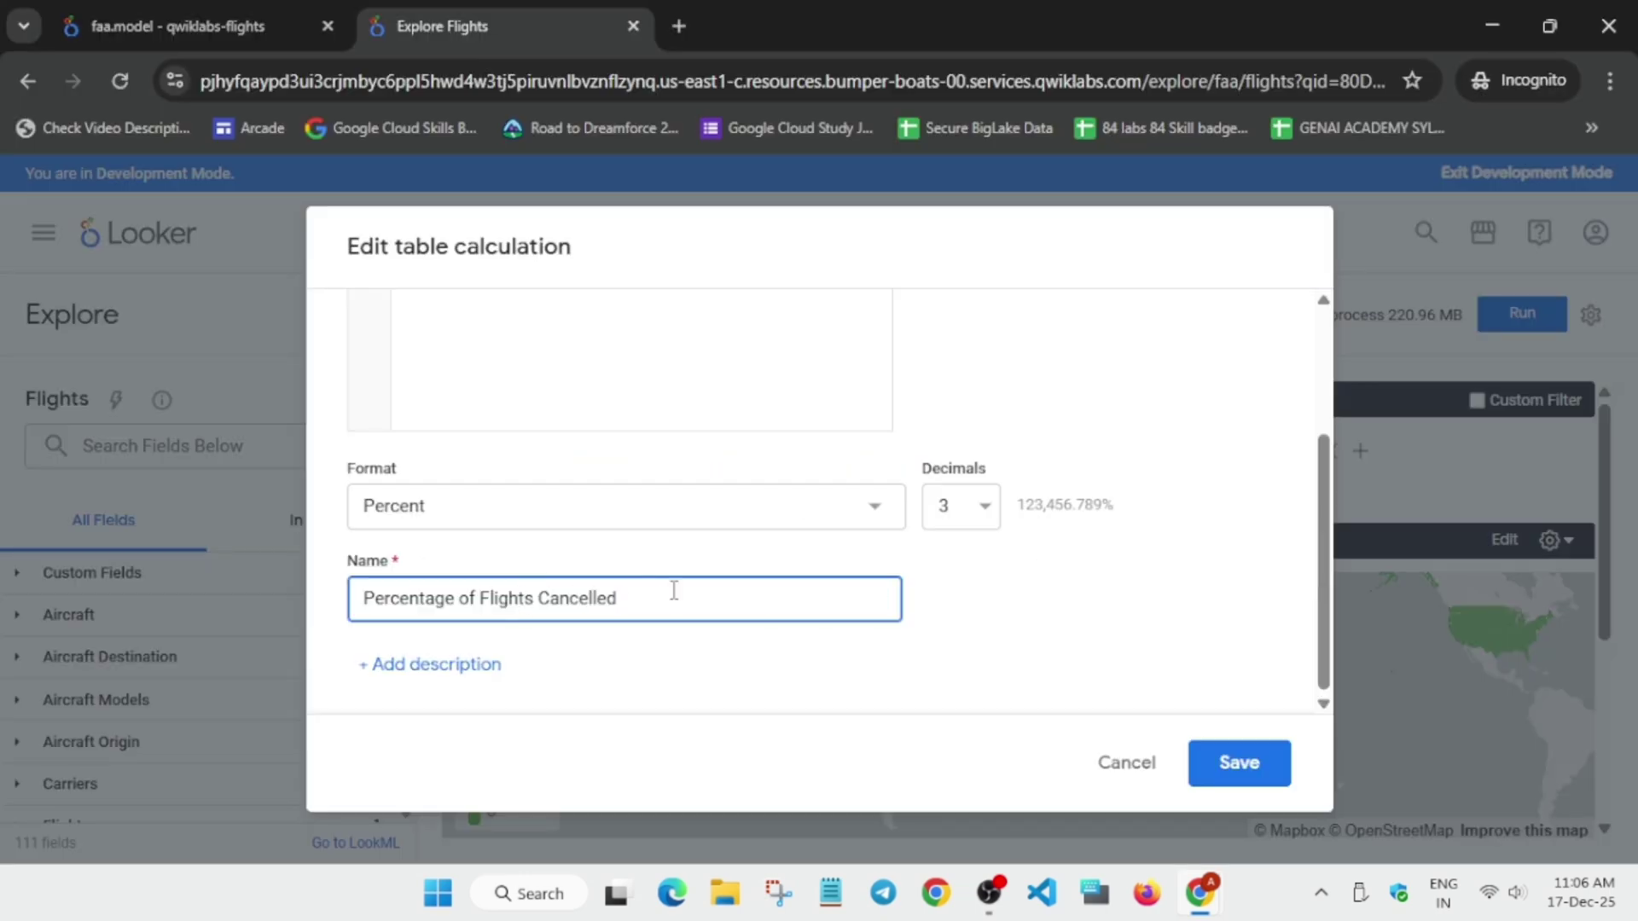
pyautogui.hotkey('alt', 'Tab')
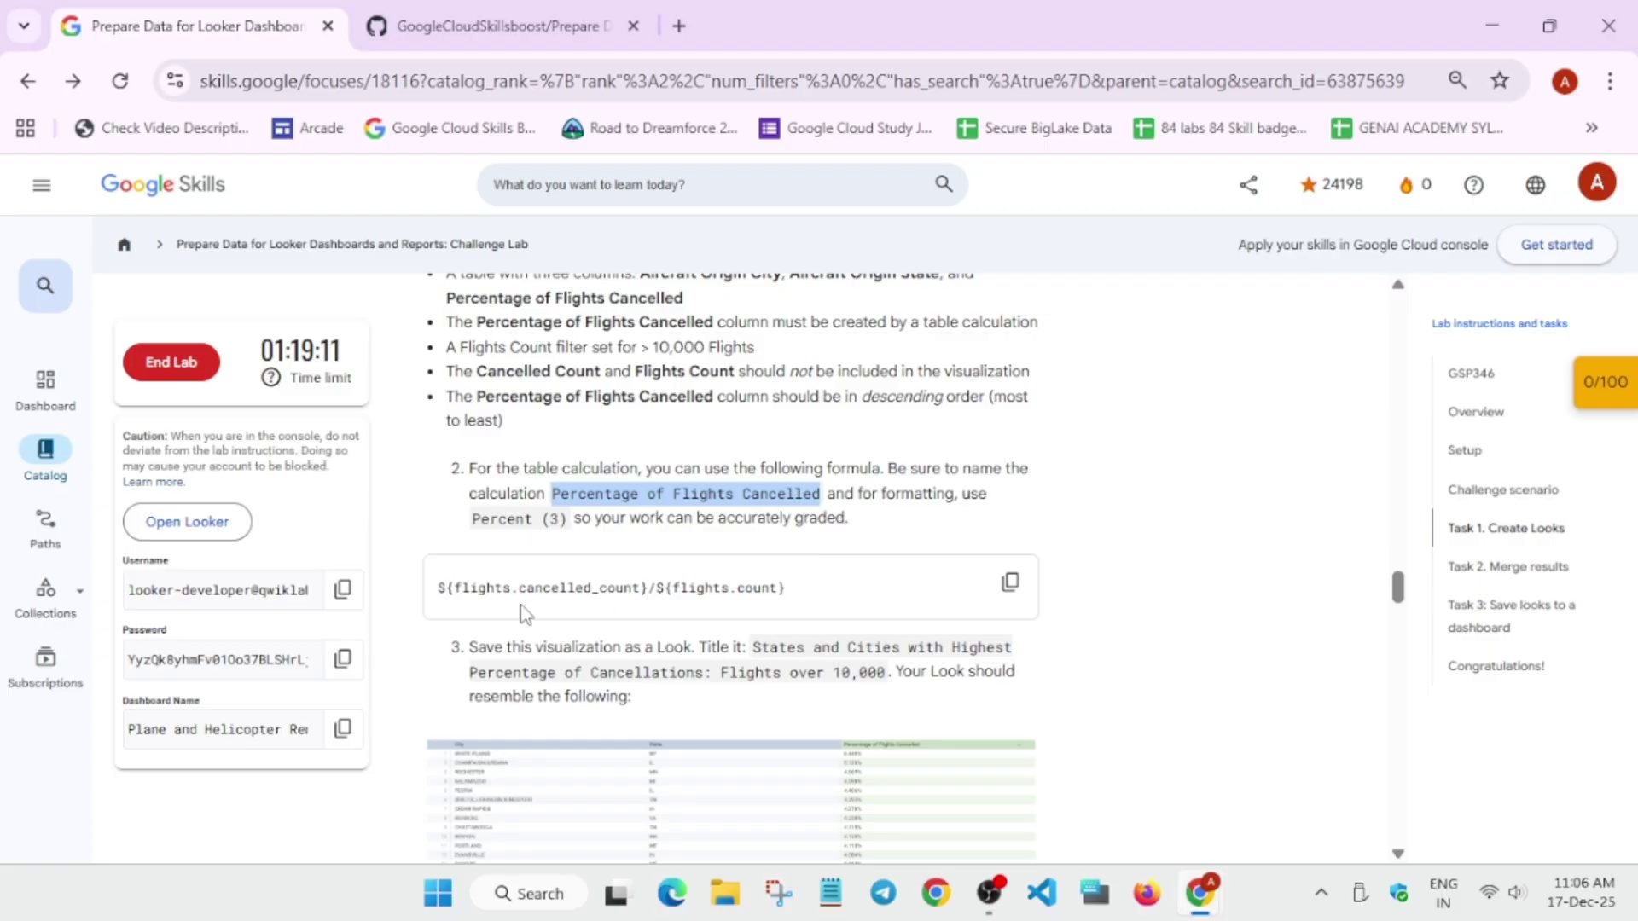
pyautogui.scroll(1, 825, 526)
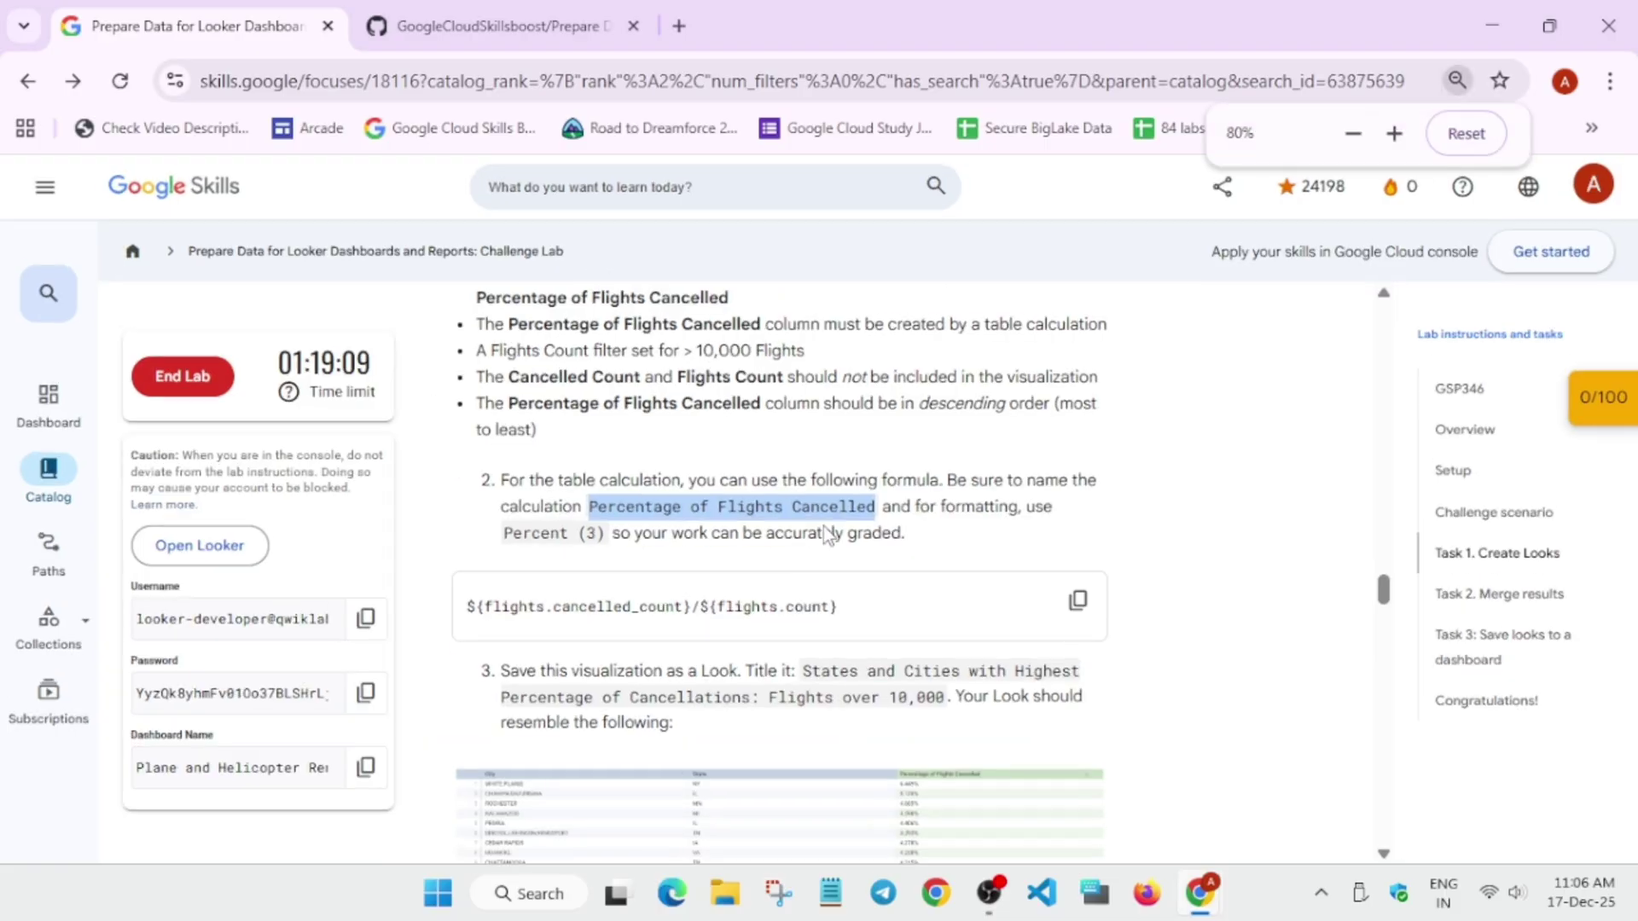
pyautogui.hotkey('alt', 'Tab')
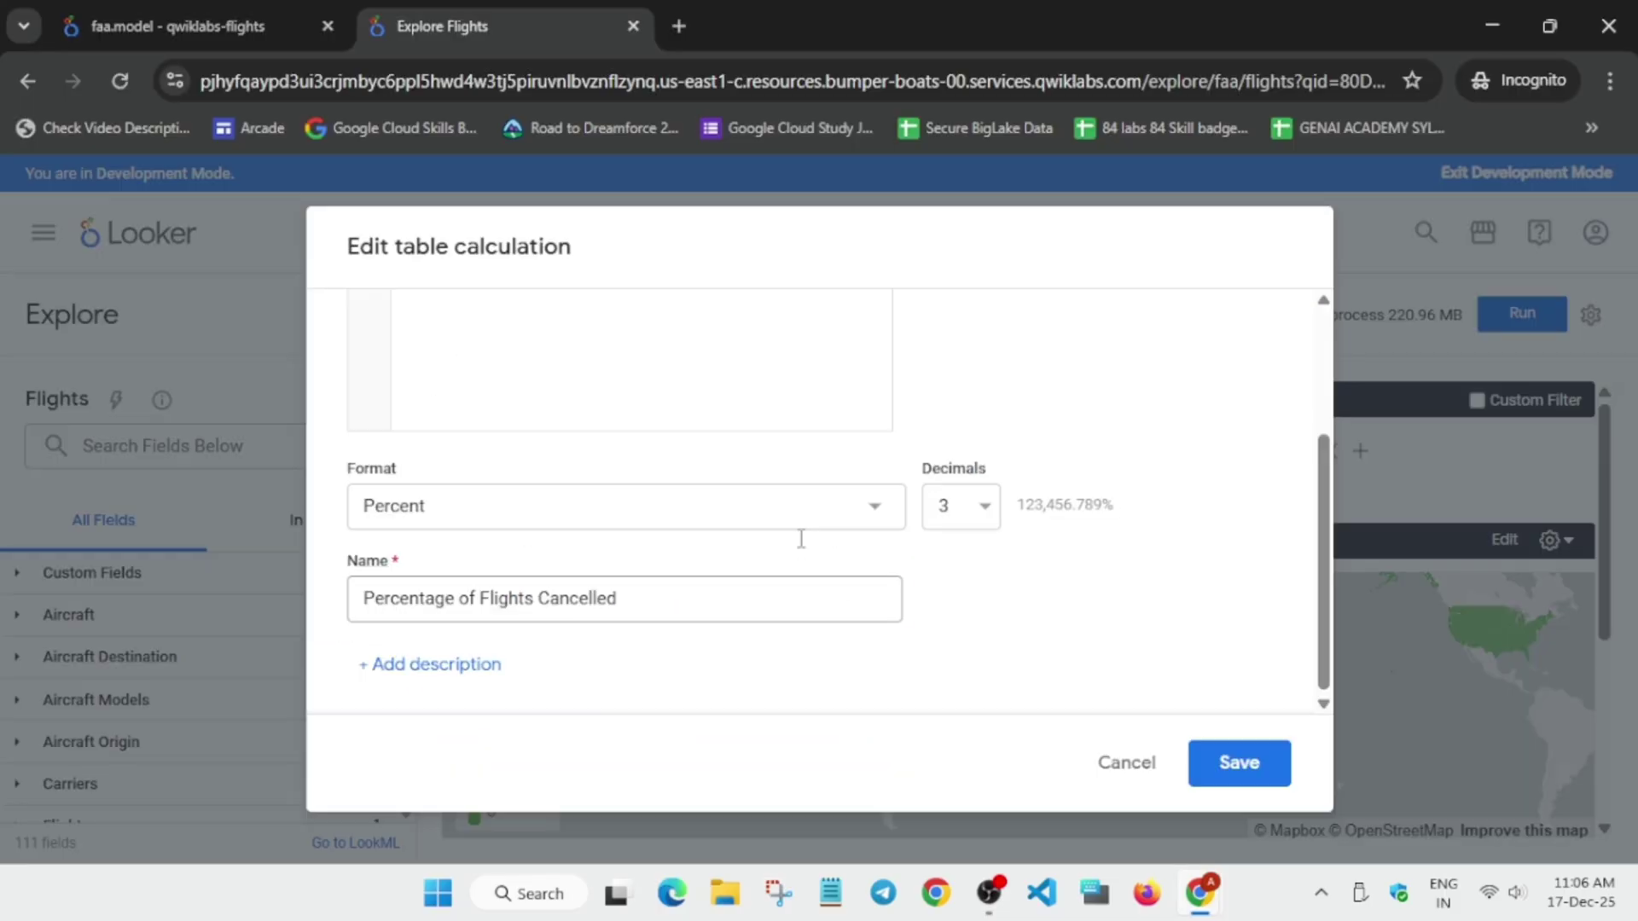
pyautogui.scroll(3, 860, 635)
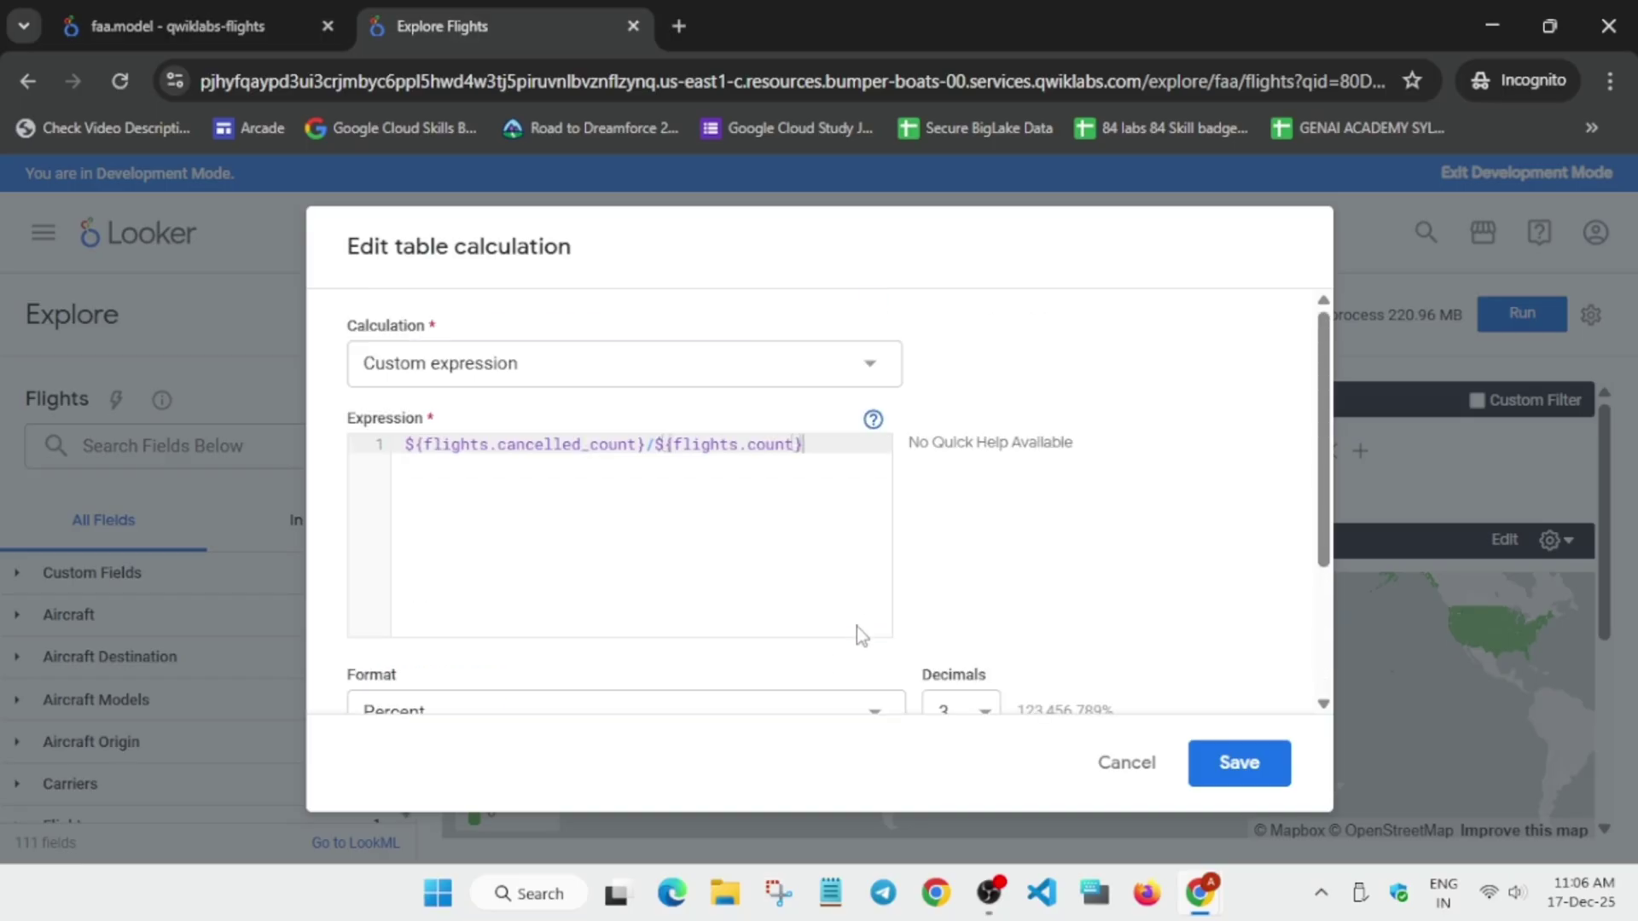
pyautogui.scroll(-3, 858, 624)
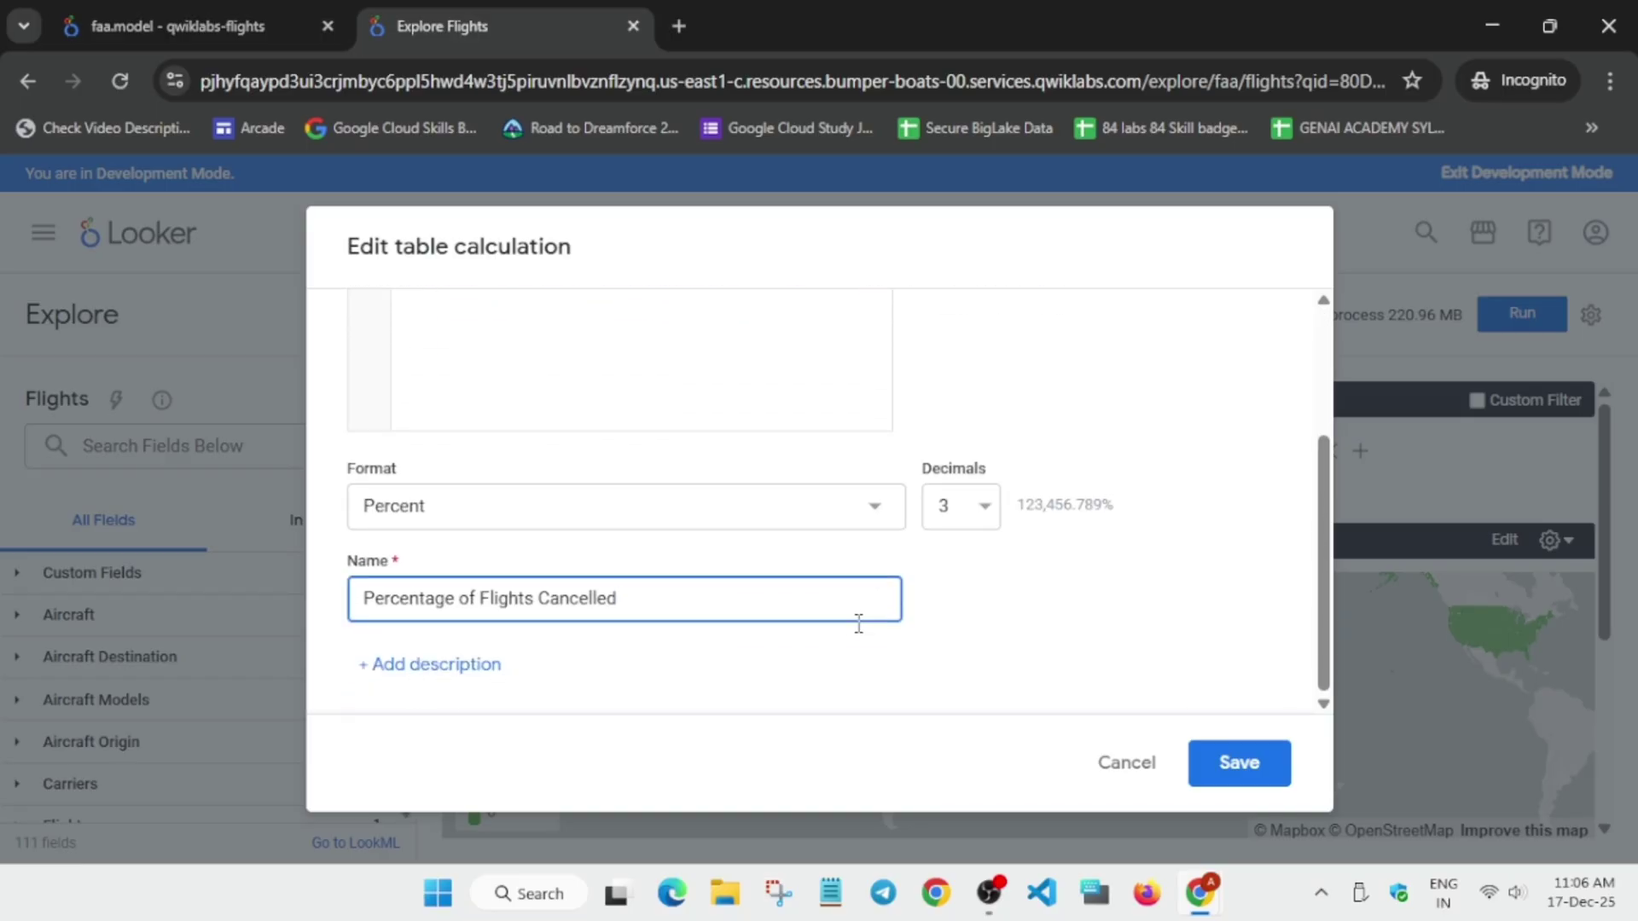
pyautogui.click(1239, 775)
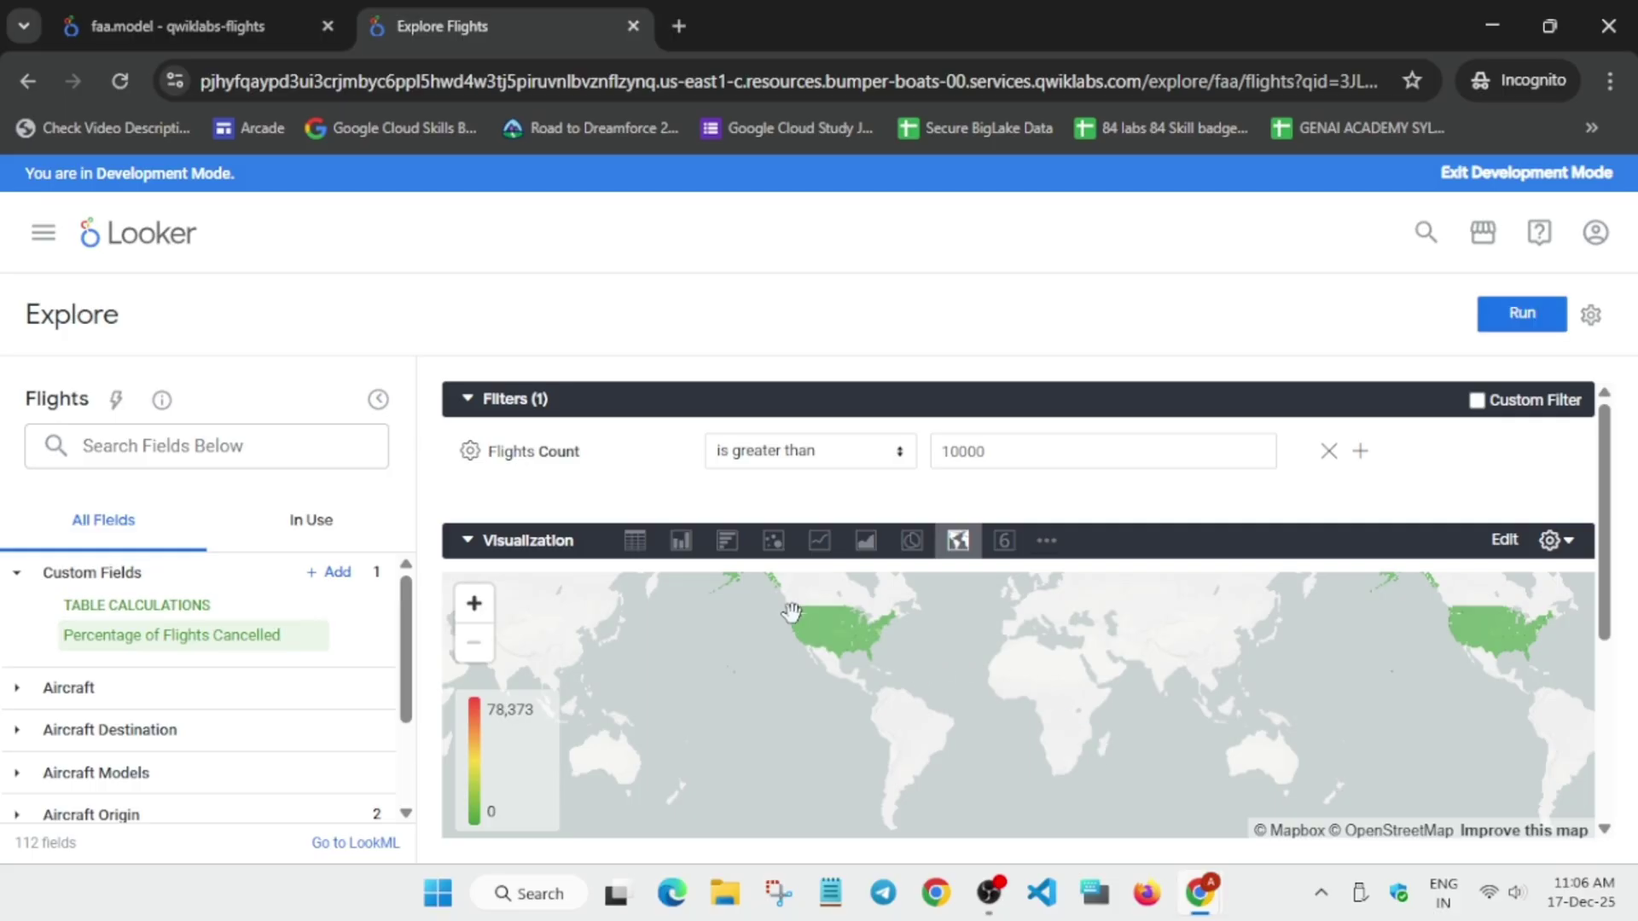
# Switch the visualization to Table and rerun to show the Percentage of Flights Cancelled column.
pyautogui.moveTo(798, 627)
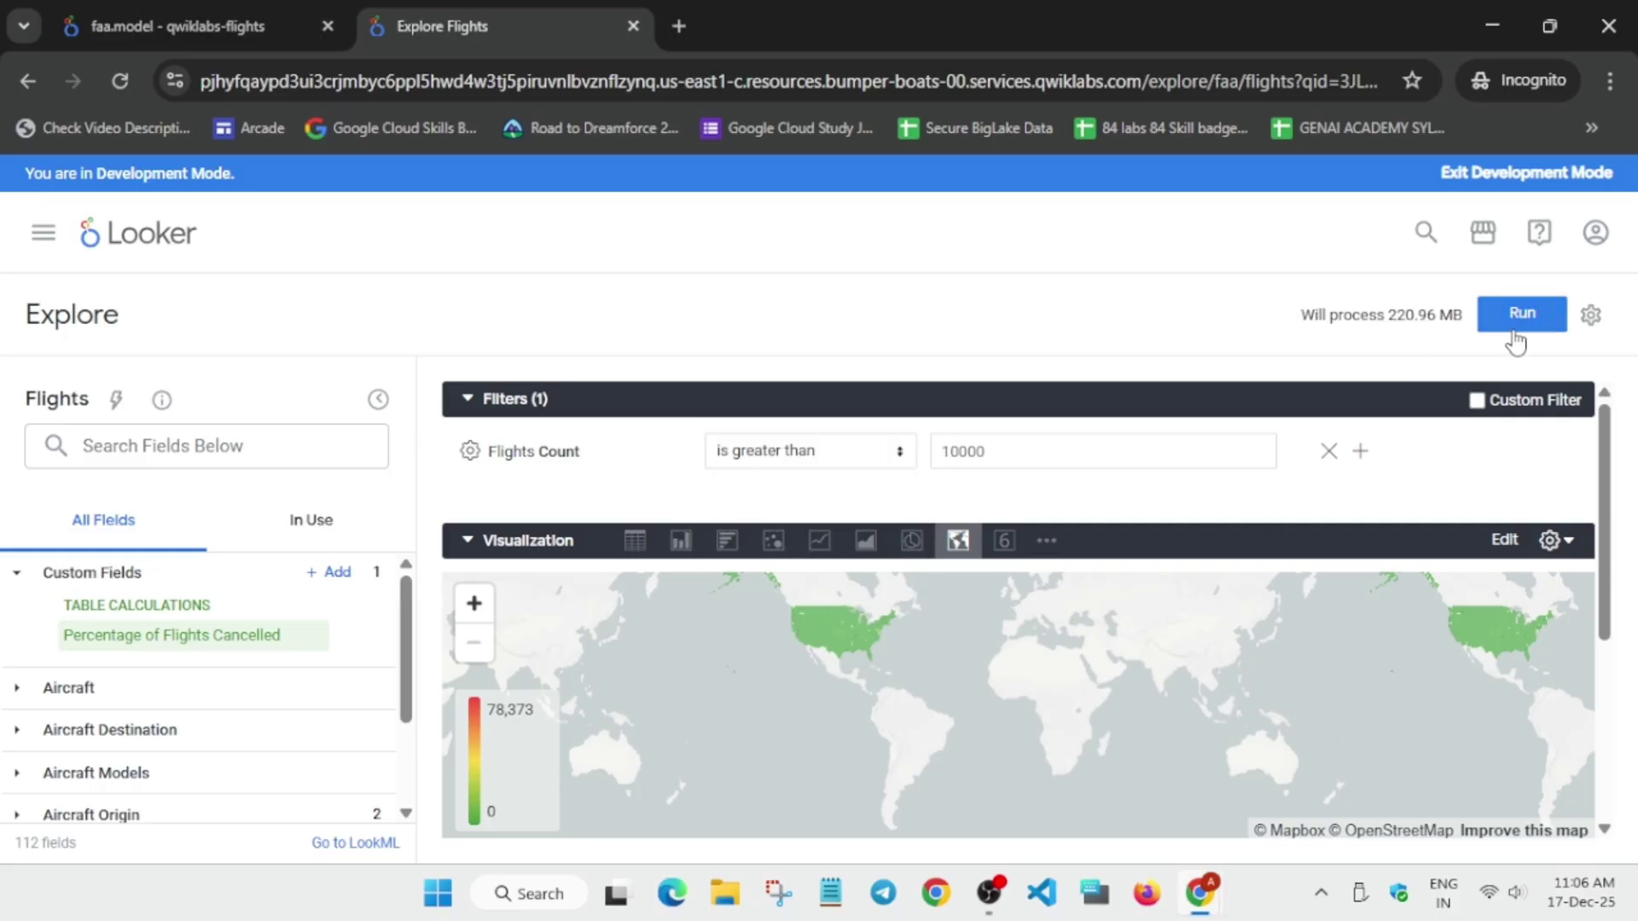
pyautogui.click(635, 551)
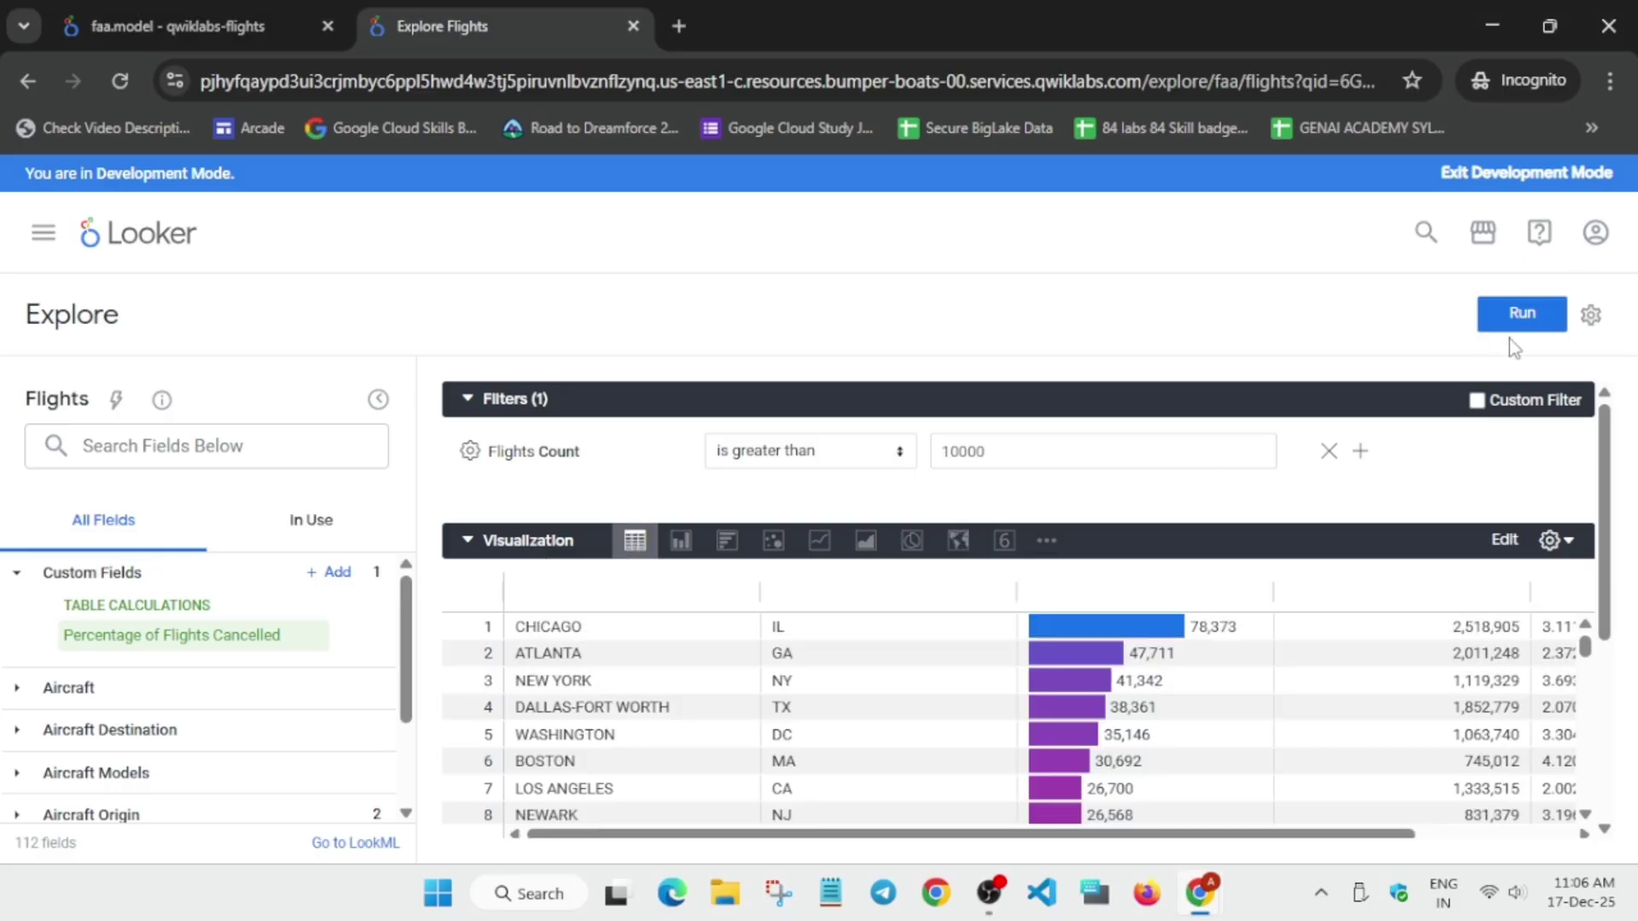
pyautogui.click(1527, 314)
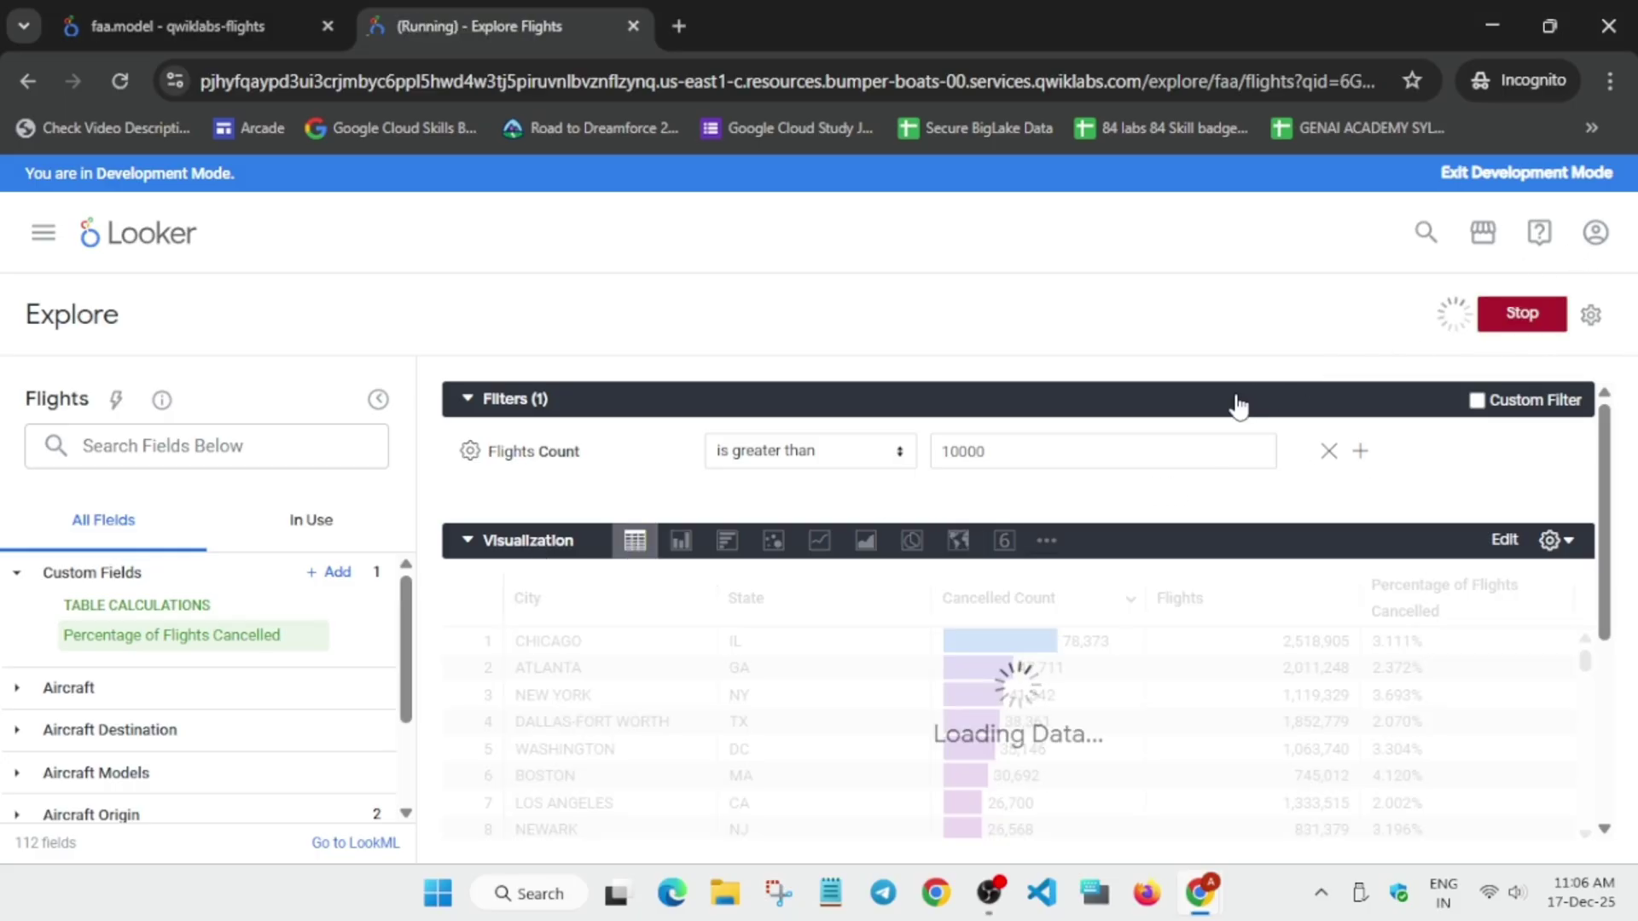
pyautogui.scroll(-3, 1120, 586)
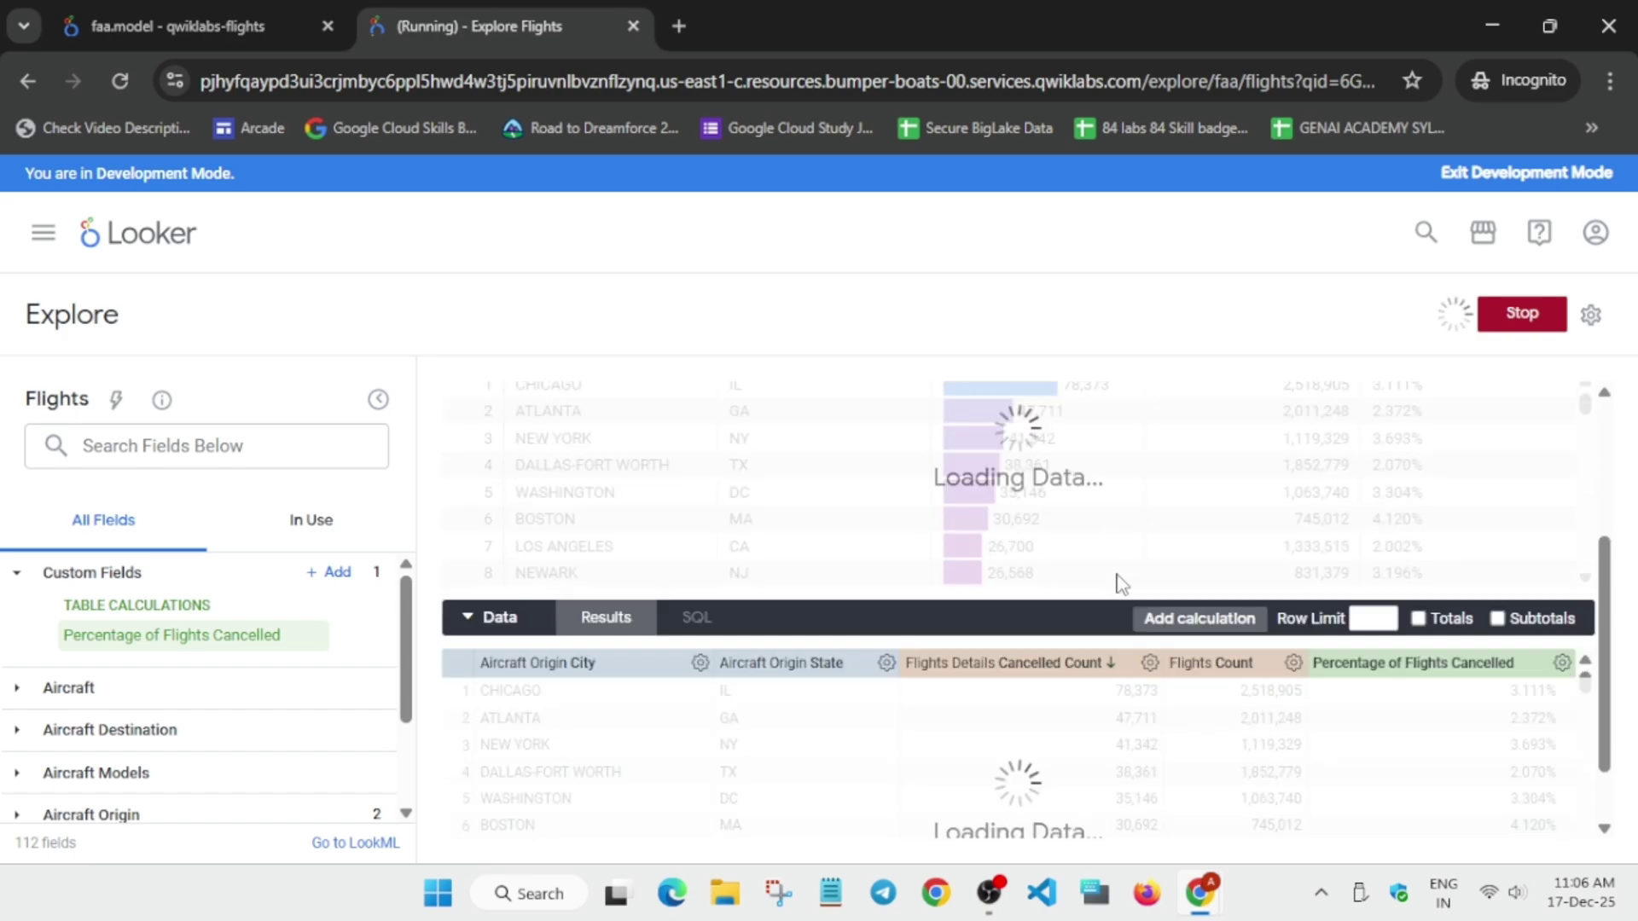
# Review the lab's Look #3 save title and Look #4 smallest average distance requirements.
pyautogui.hotkey('alt', 'Tab')
pyautogui.scroll(5, 1032, 611)
pyautogui.scroll(-5, 1033, 619)
pyautogui.scroll(-8, 1033, 619)
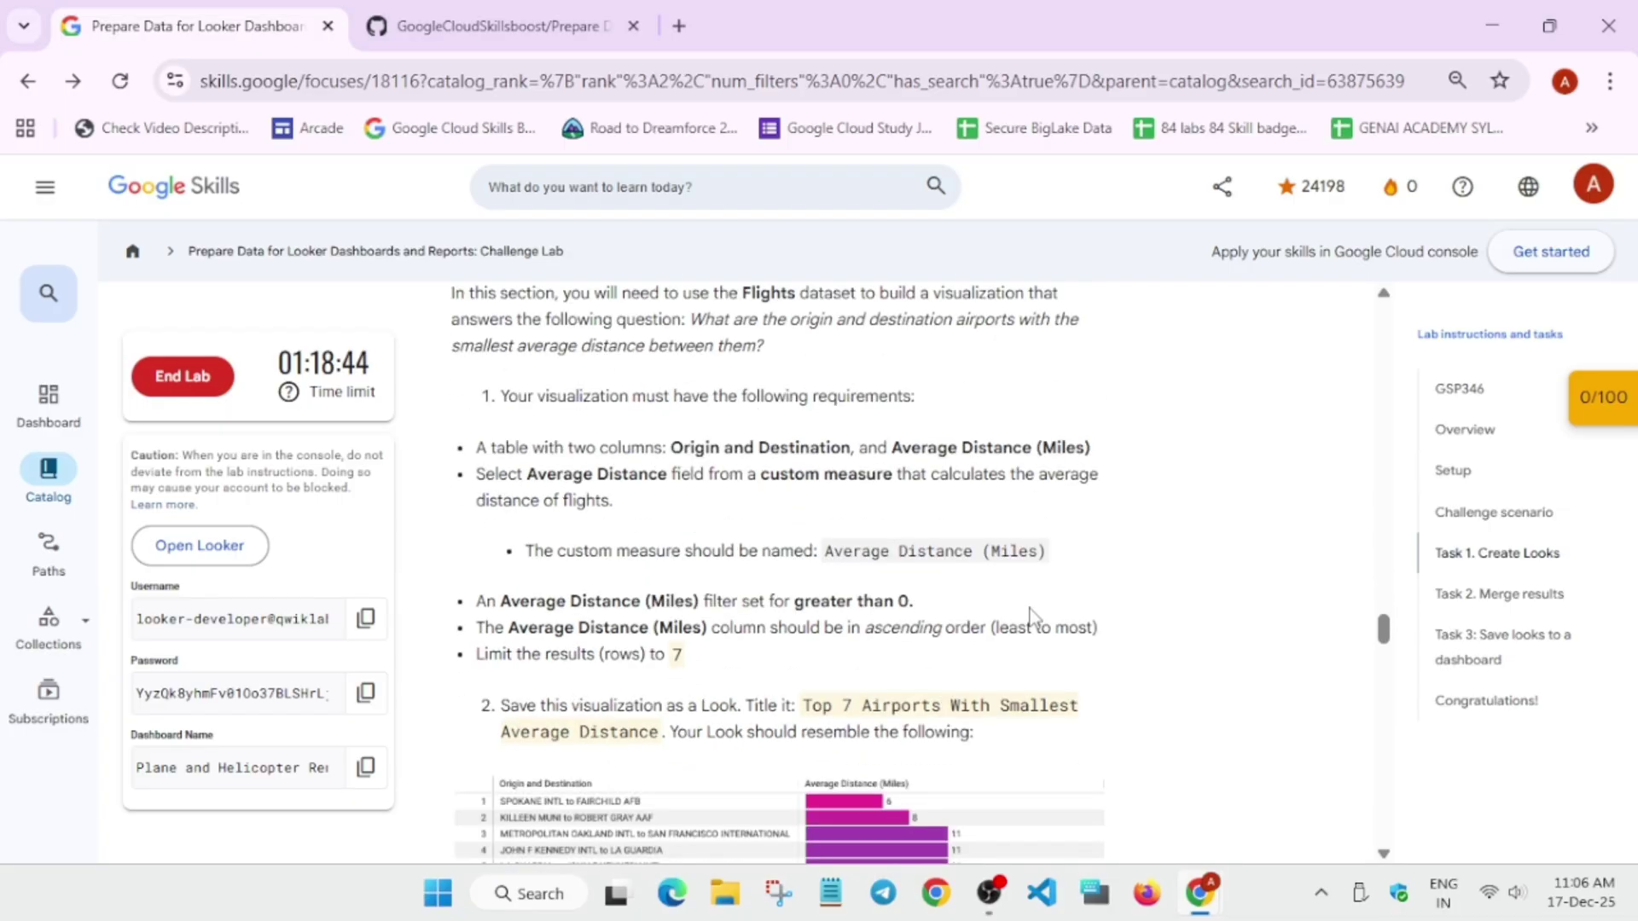
pyautogui.hotkey('alt', 'Tab')
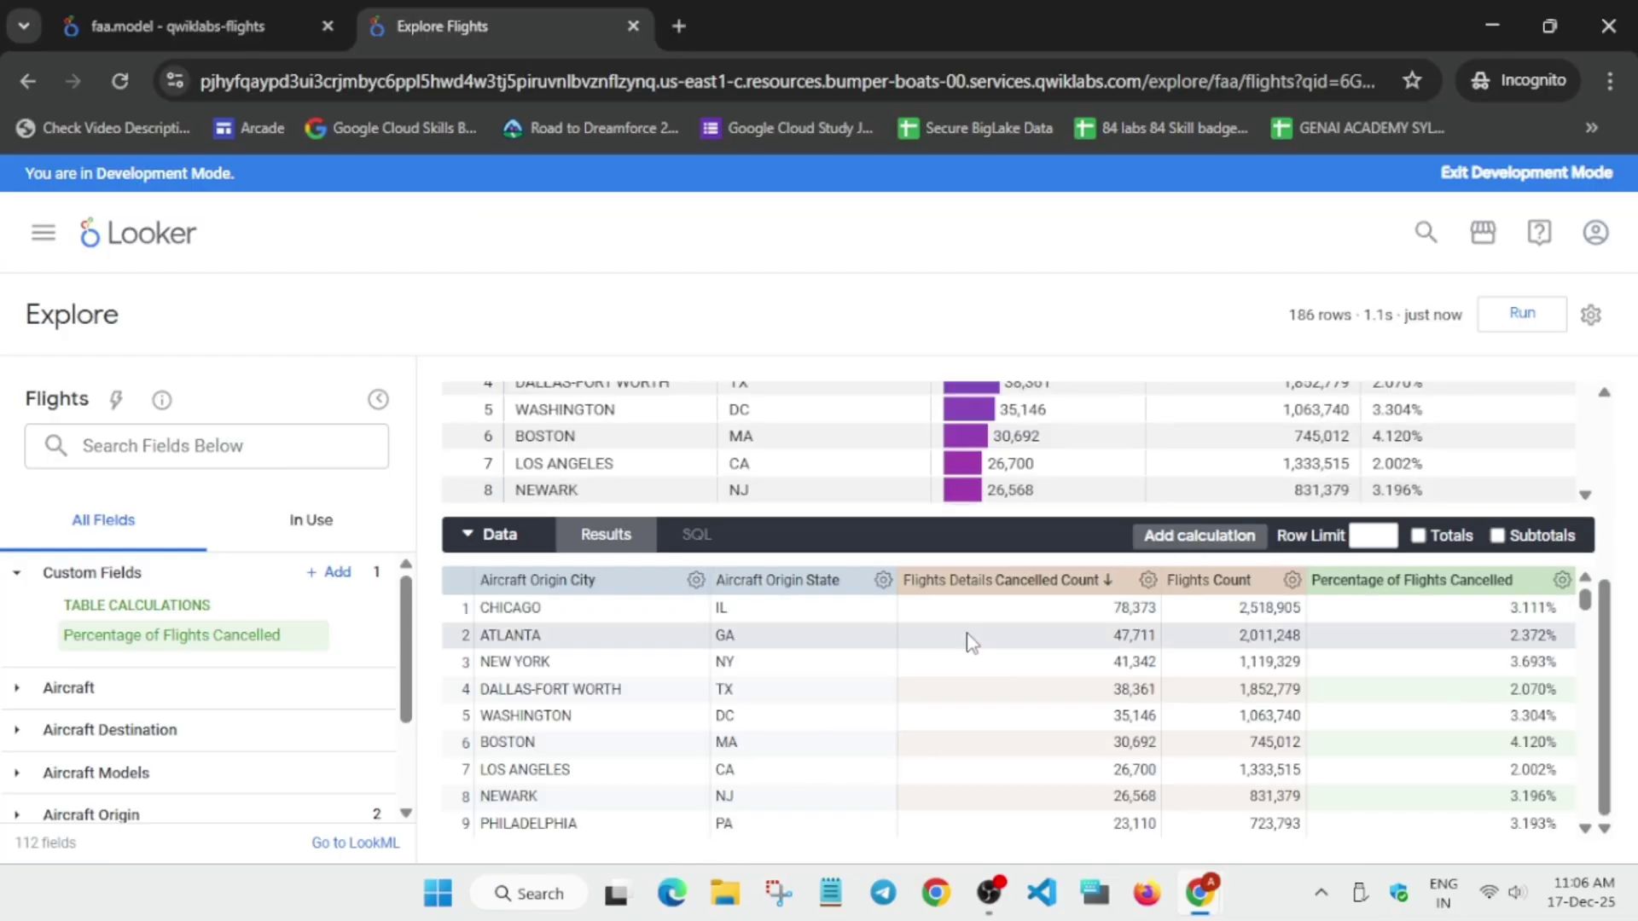
pyautogui.hotkey('alt', 'Tab')
pyautogui.scroll(5, 929, 590)
pyautogui.scroll(-7, 933, 593)
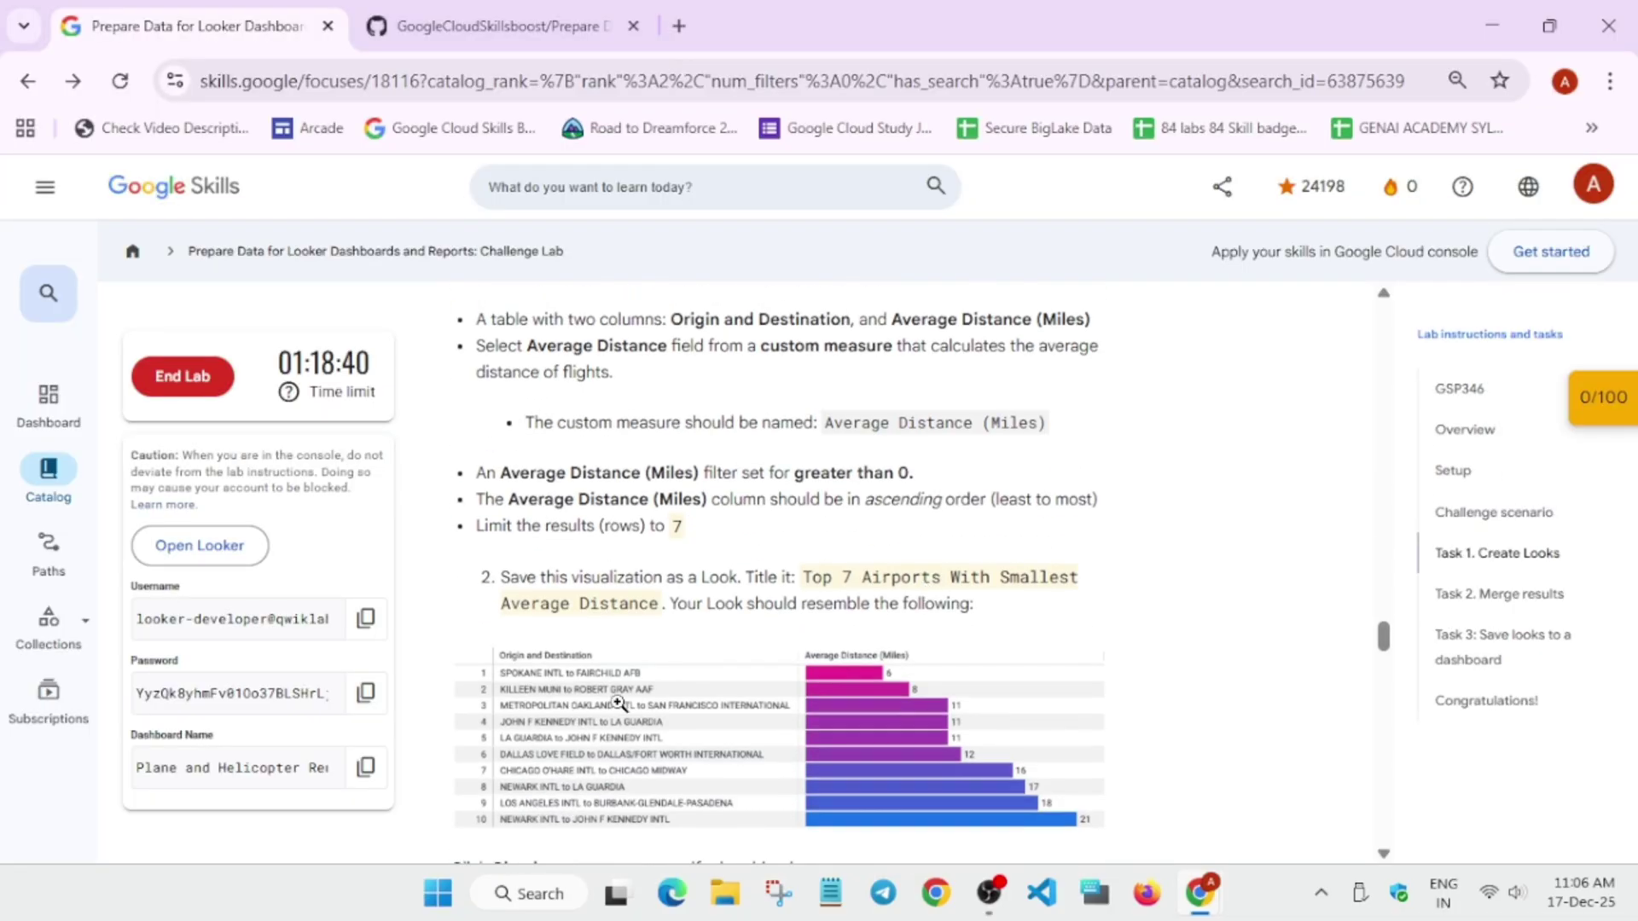
pyautogui.scroll(3, 637, 693)
pyautogui.scroll(8, 638, 693)
# Enlarge the lab's Look #3 example table to check the expected result.
pyautogui.scroll(-5, 674, 676)
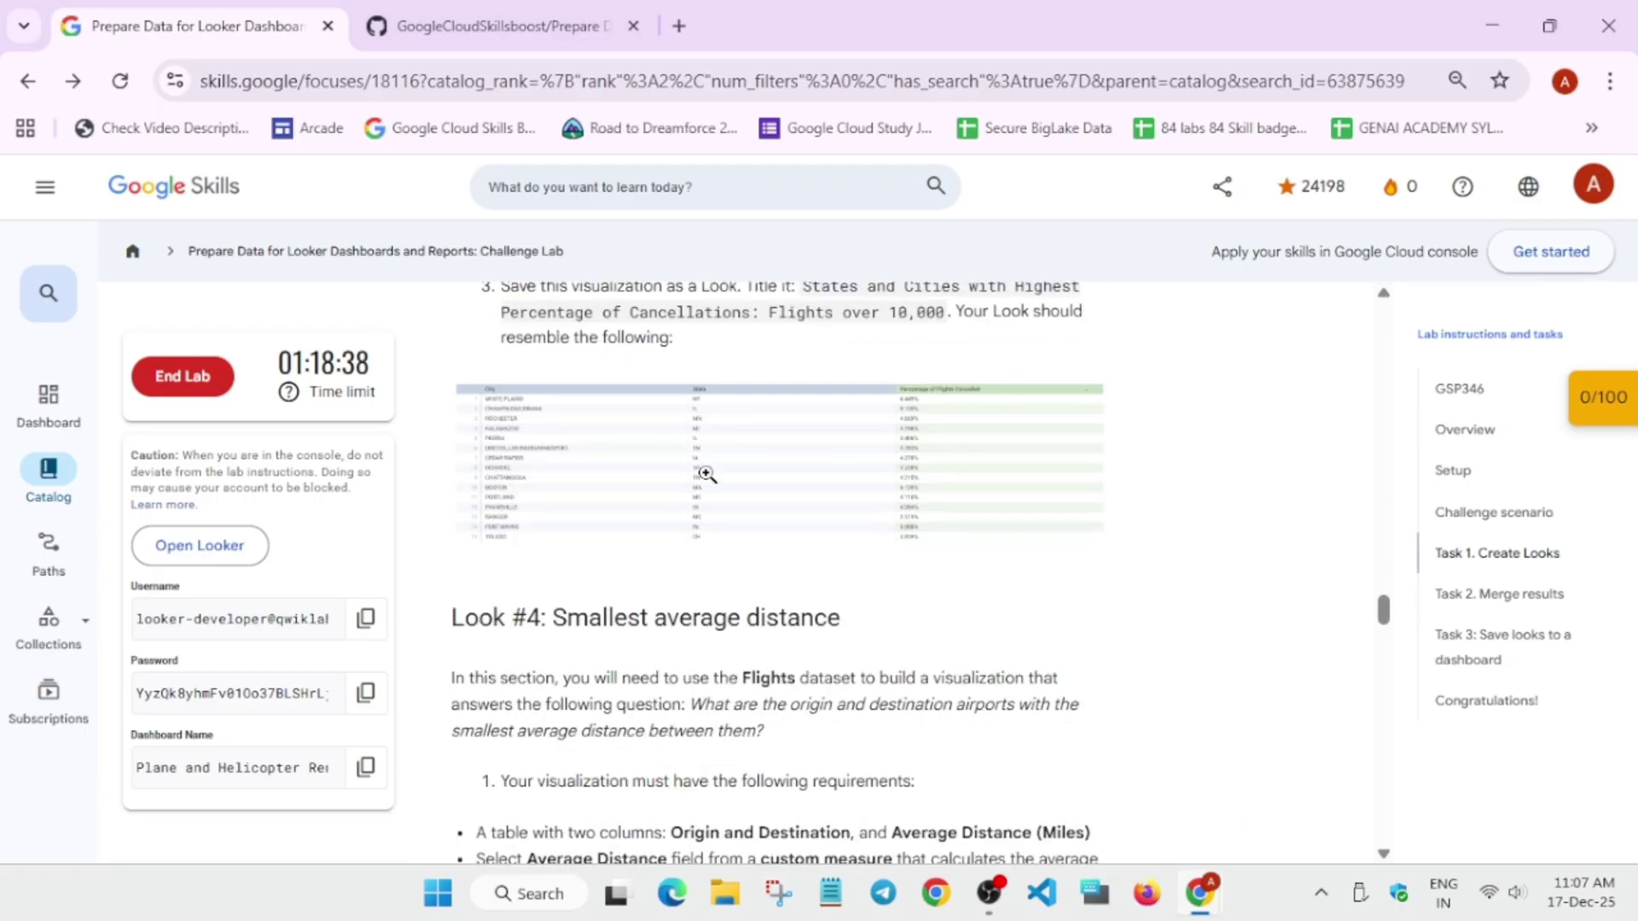
pyautogui.click(708, 476)
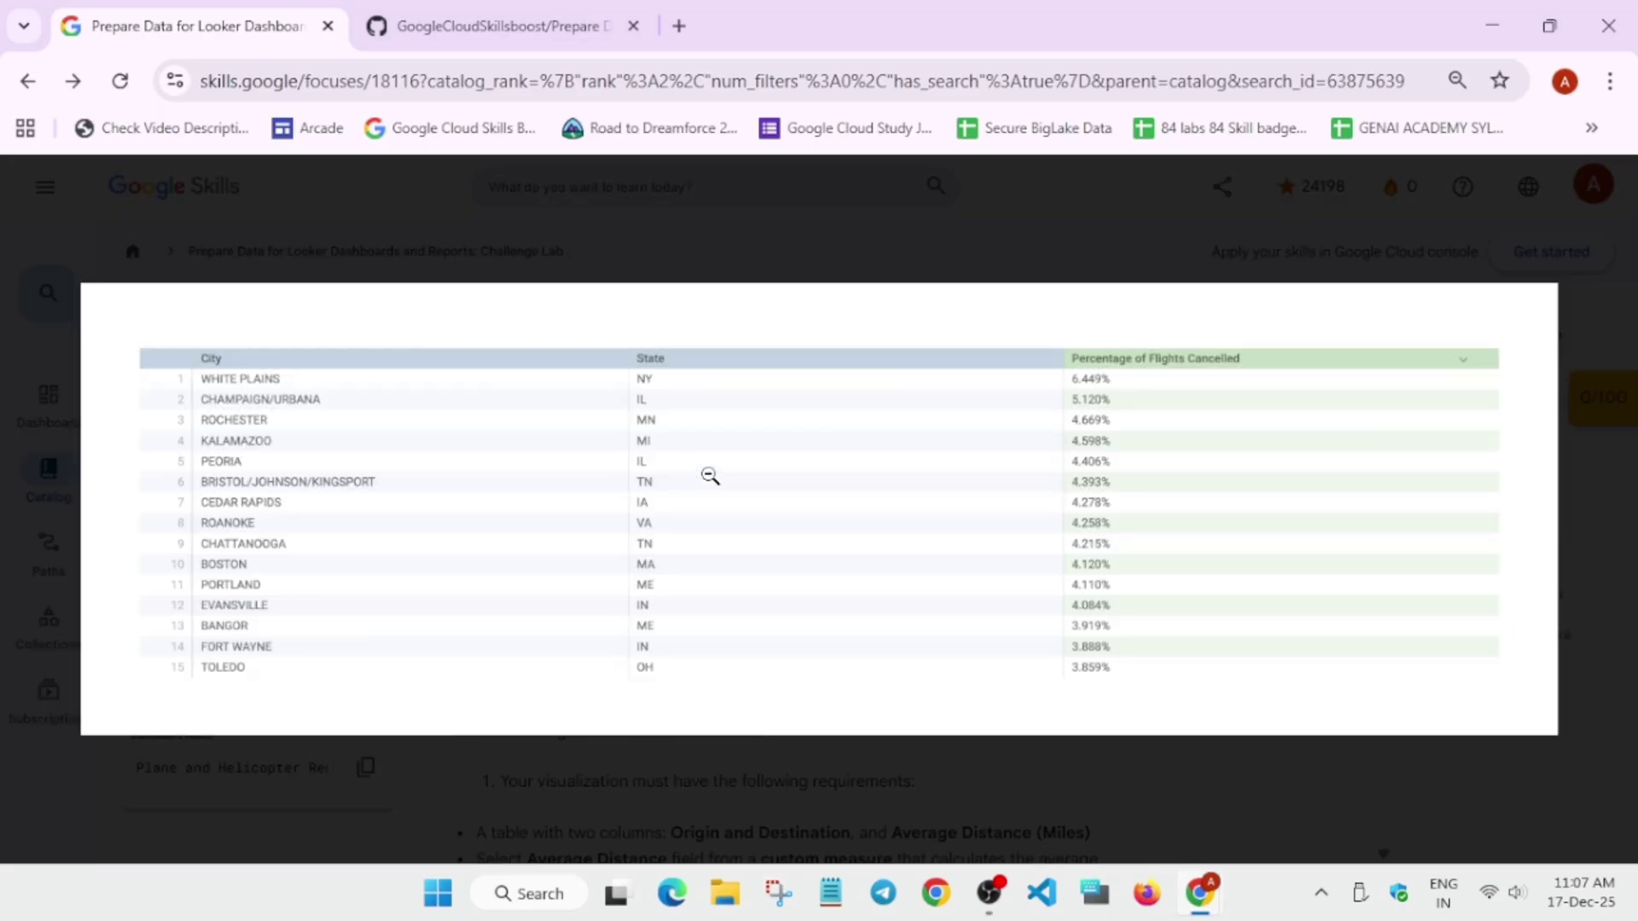
pyautogui.click(710, 477)
pyautogui.hotkey('alt', 'Tab')
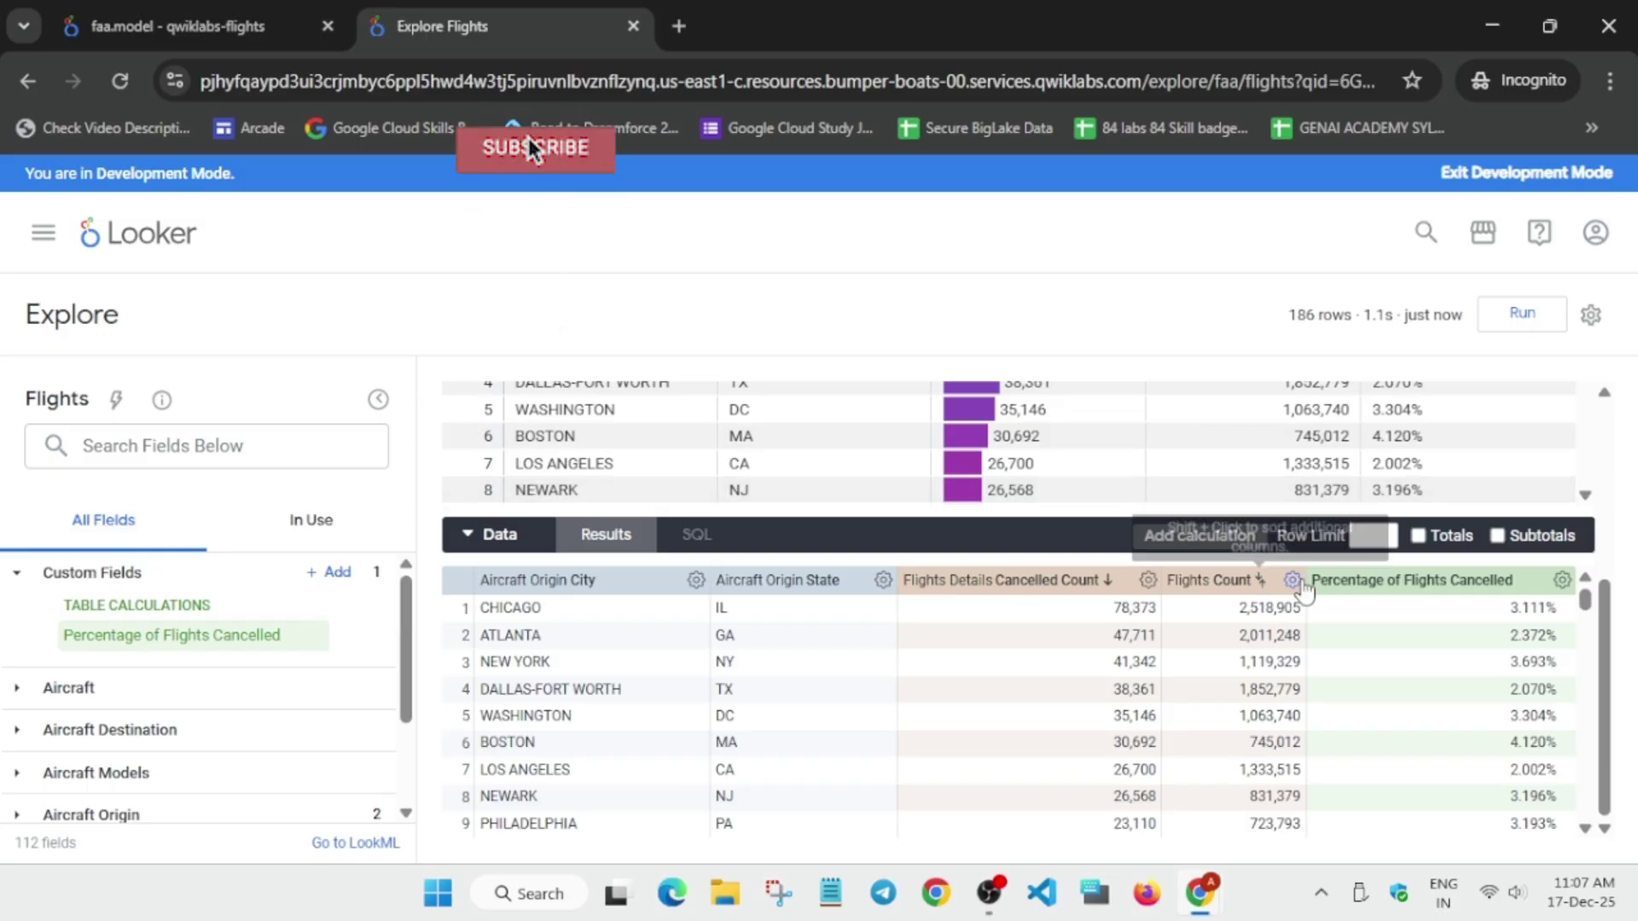
# Sort by Percentage of Flights Cancelled descending, WHITE PLAINS leading at 6.449%, and compare with the example.
pyautogui.click(1523, 582)
pyautogui.scroll(4, 863, 612)
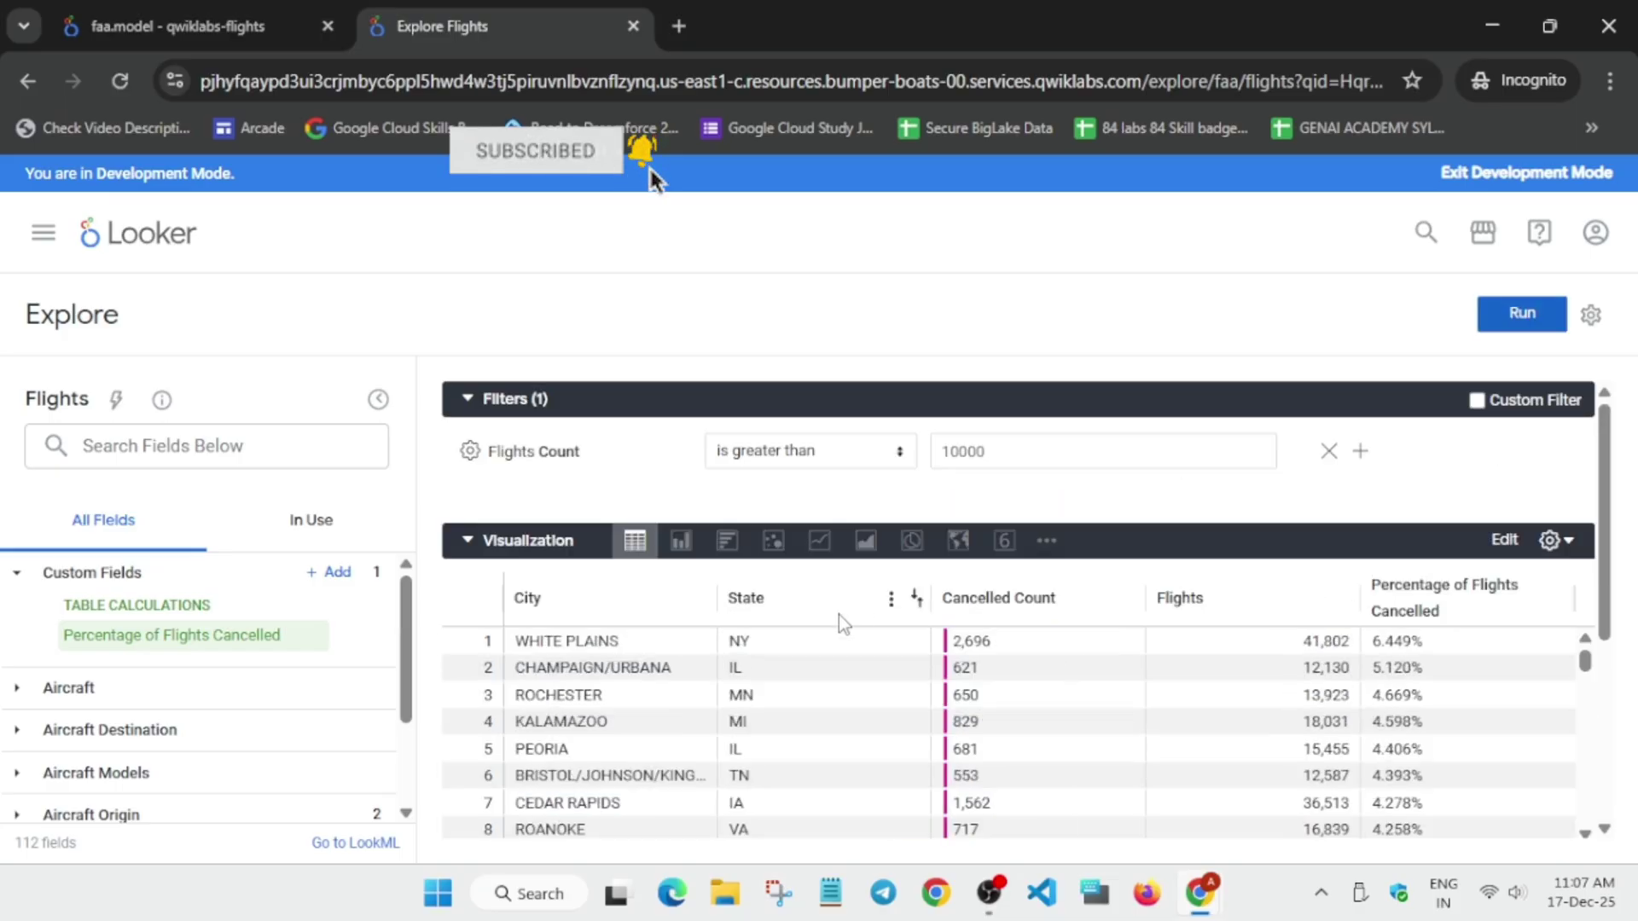
pyautogui.hotkey('alt', 'Tab')
pyautogui.click(757, 483)
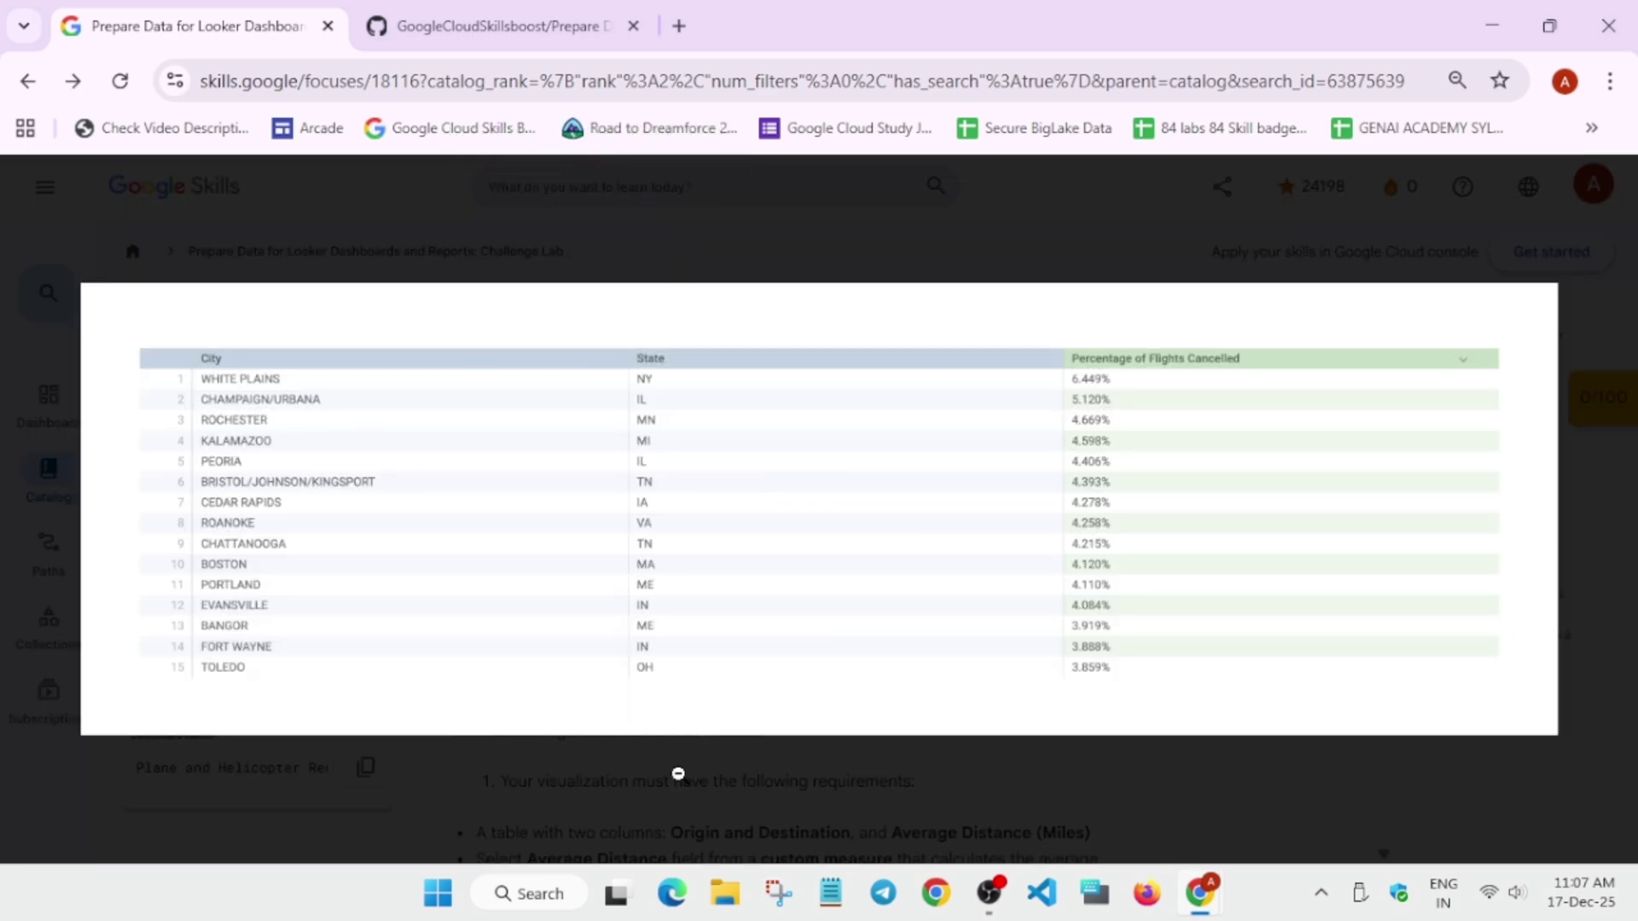
pyautogui.click(678, 774)
pyautogui.scroll(3, 989, 691)
pyautogui.scroll(2, 990, 689)
pyautogui.scroll(-8, 990, 691)
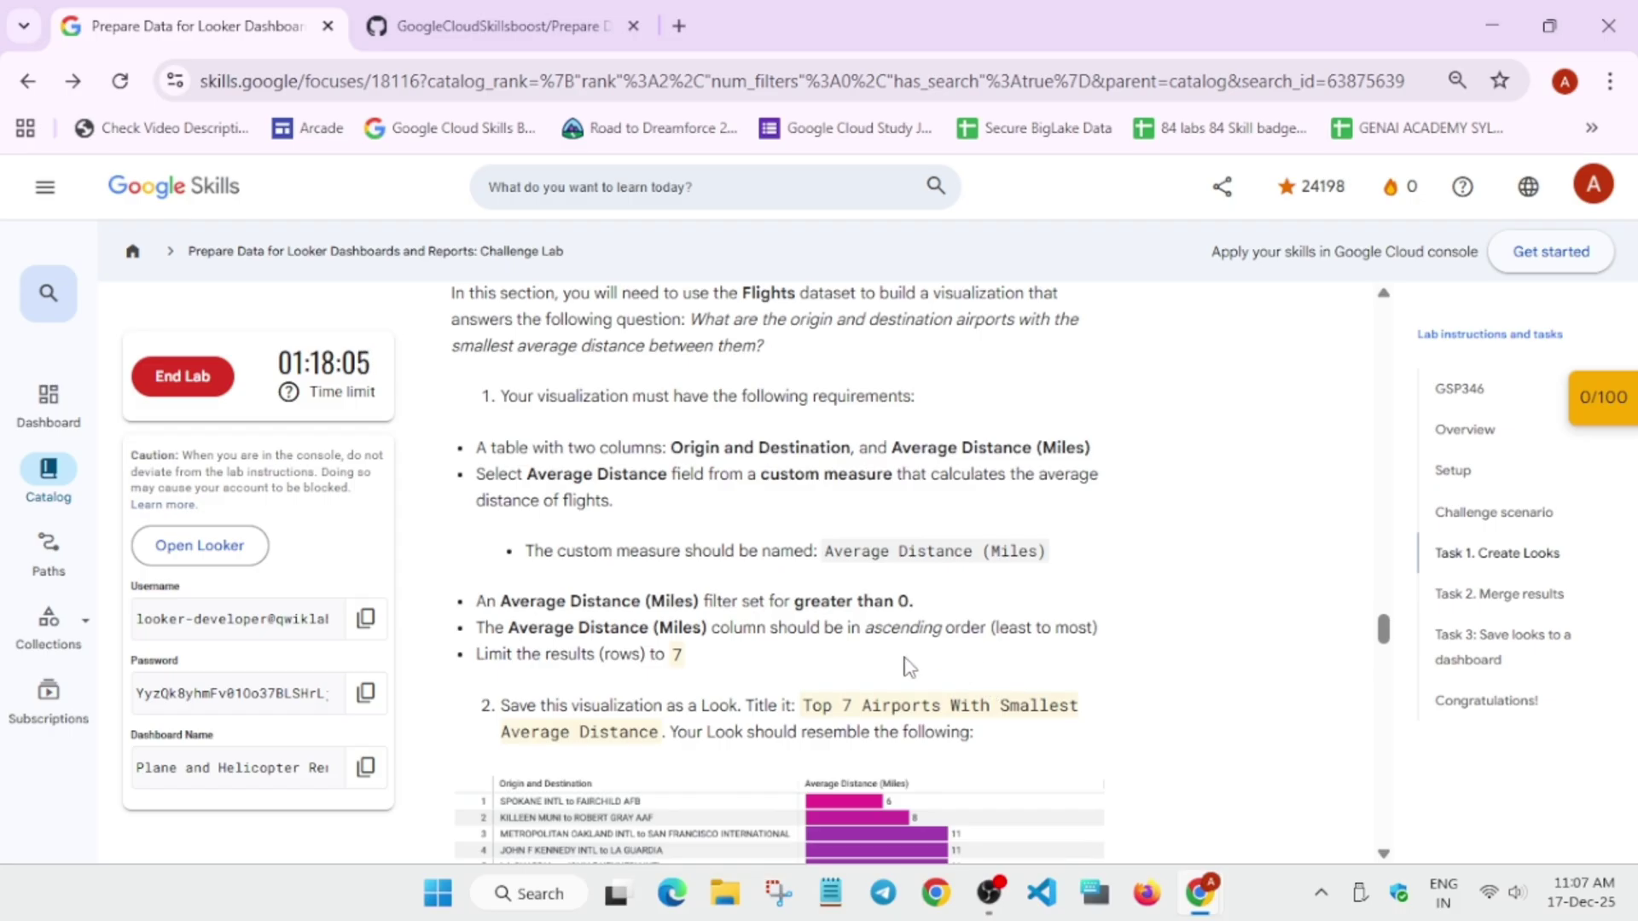
pyautogui.hotkey('alt', 'Tab')
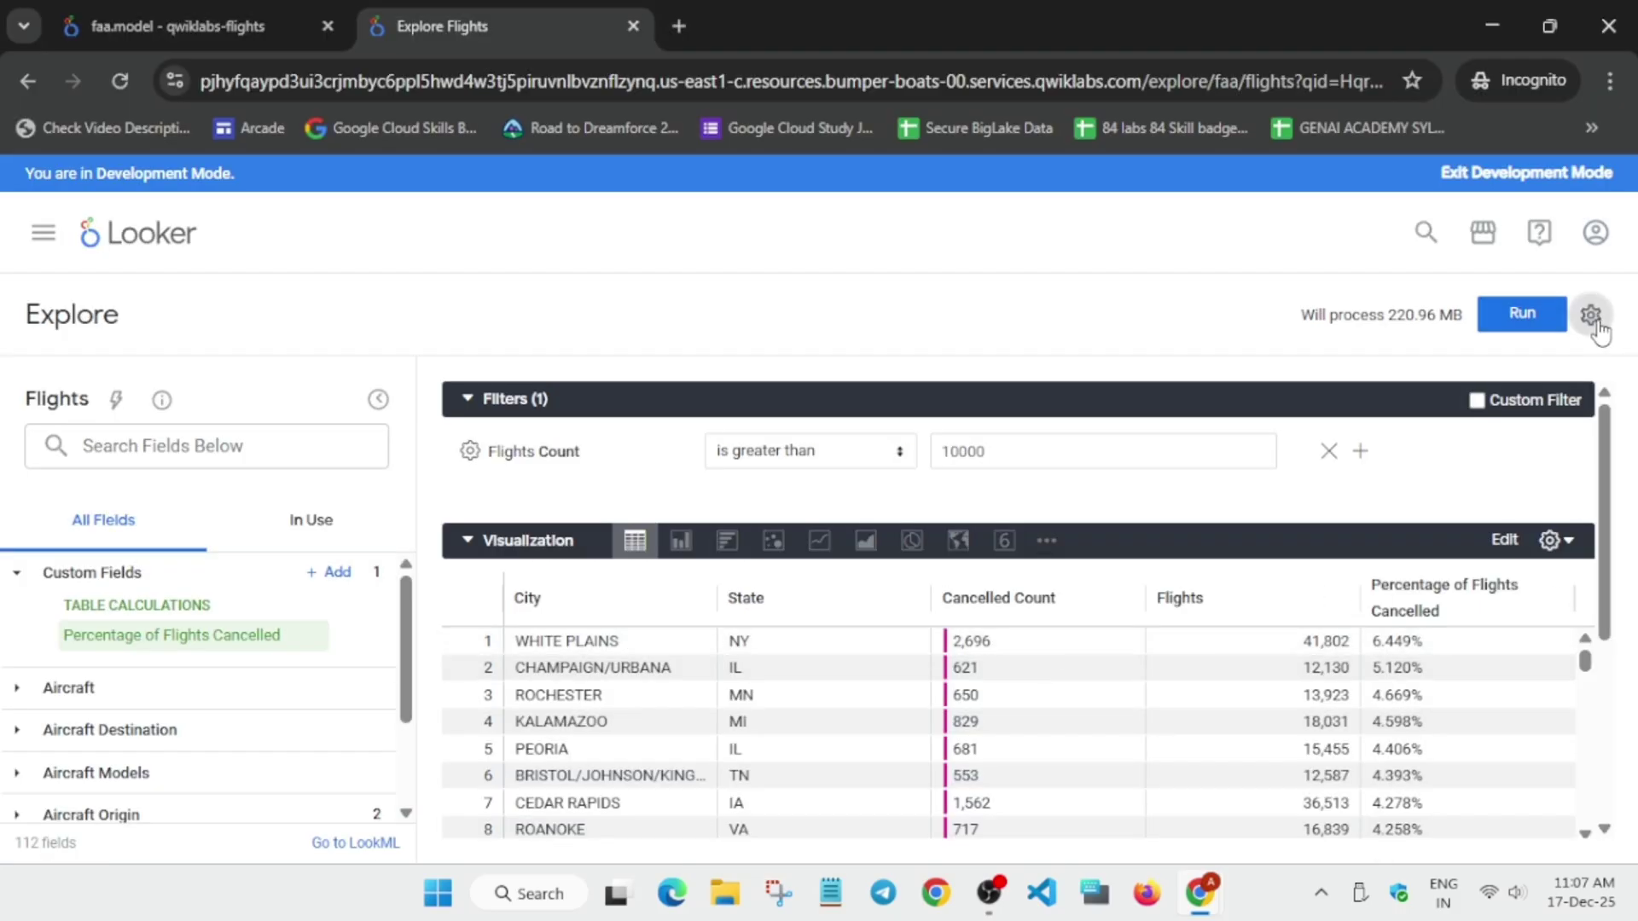
# Save the table as a Look titled 'States and Cities with Highest Percentage of Cancellations: Flights over 10,000'.
pyautogui.click(1591, 315)
pyautogui.moveTo(1348, 380)
pyautogui.click(1065, 476)
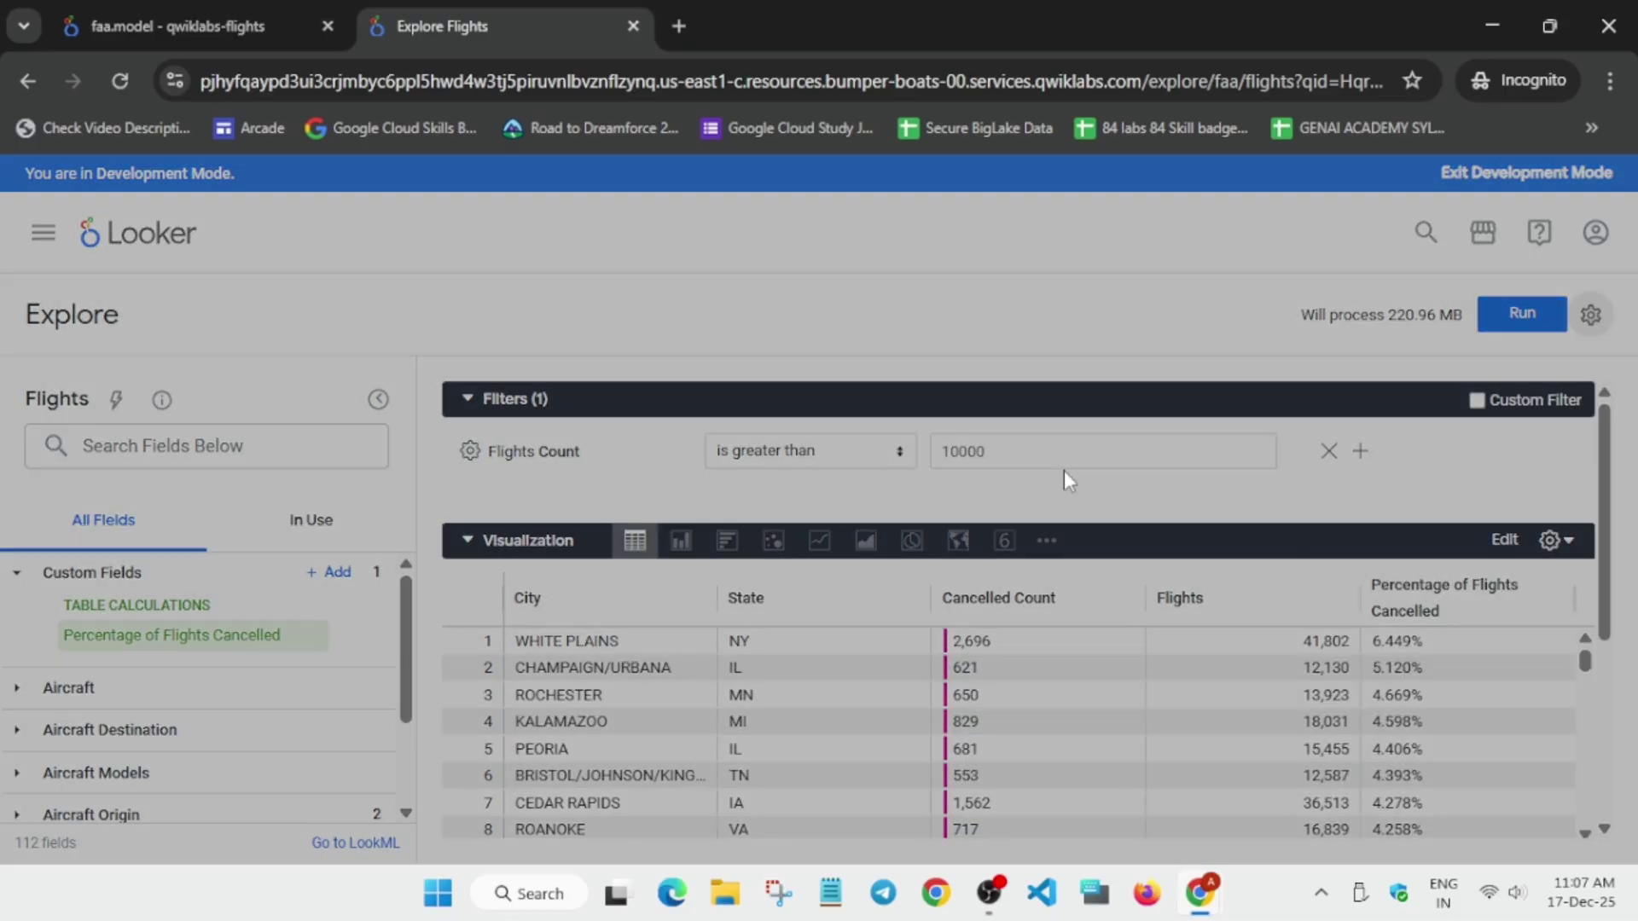
pyautogui.hotkey('alt', 'Tab')
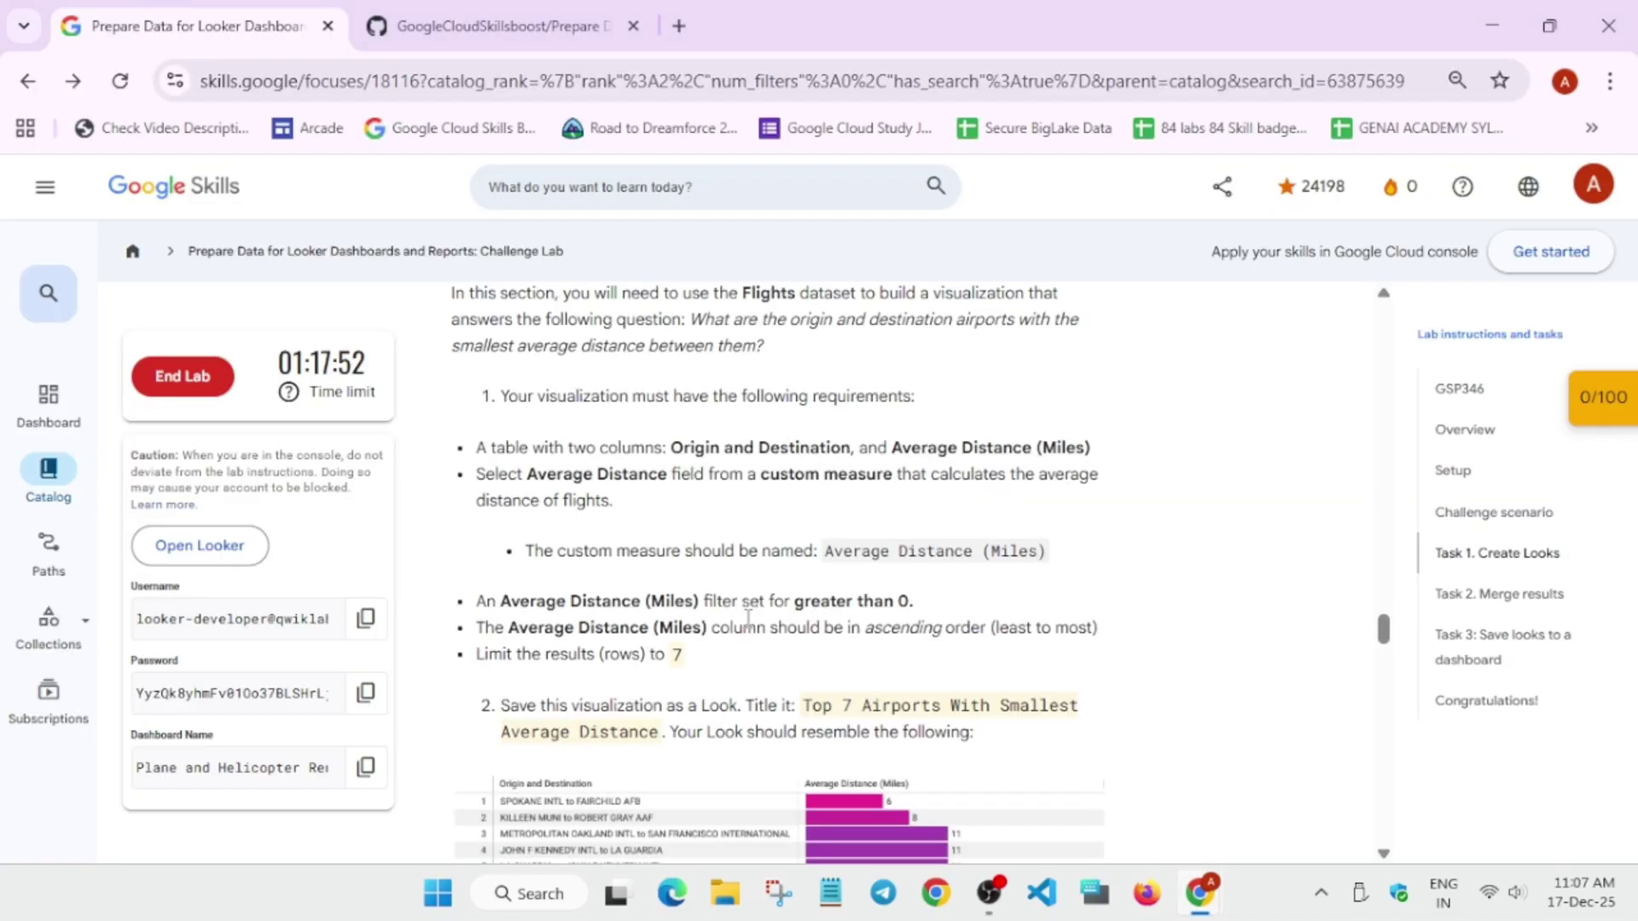
pyautogui.scroll(6, 758, 616)
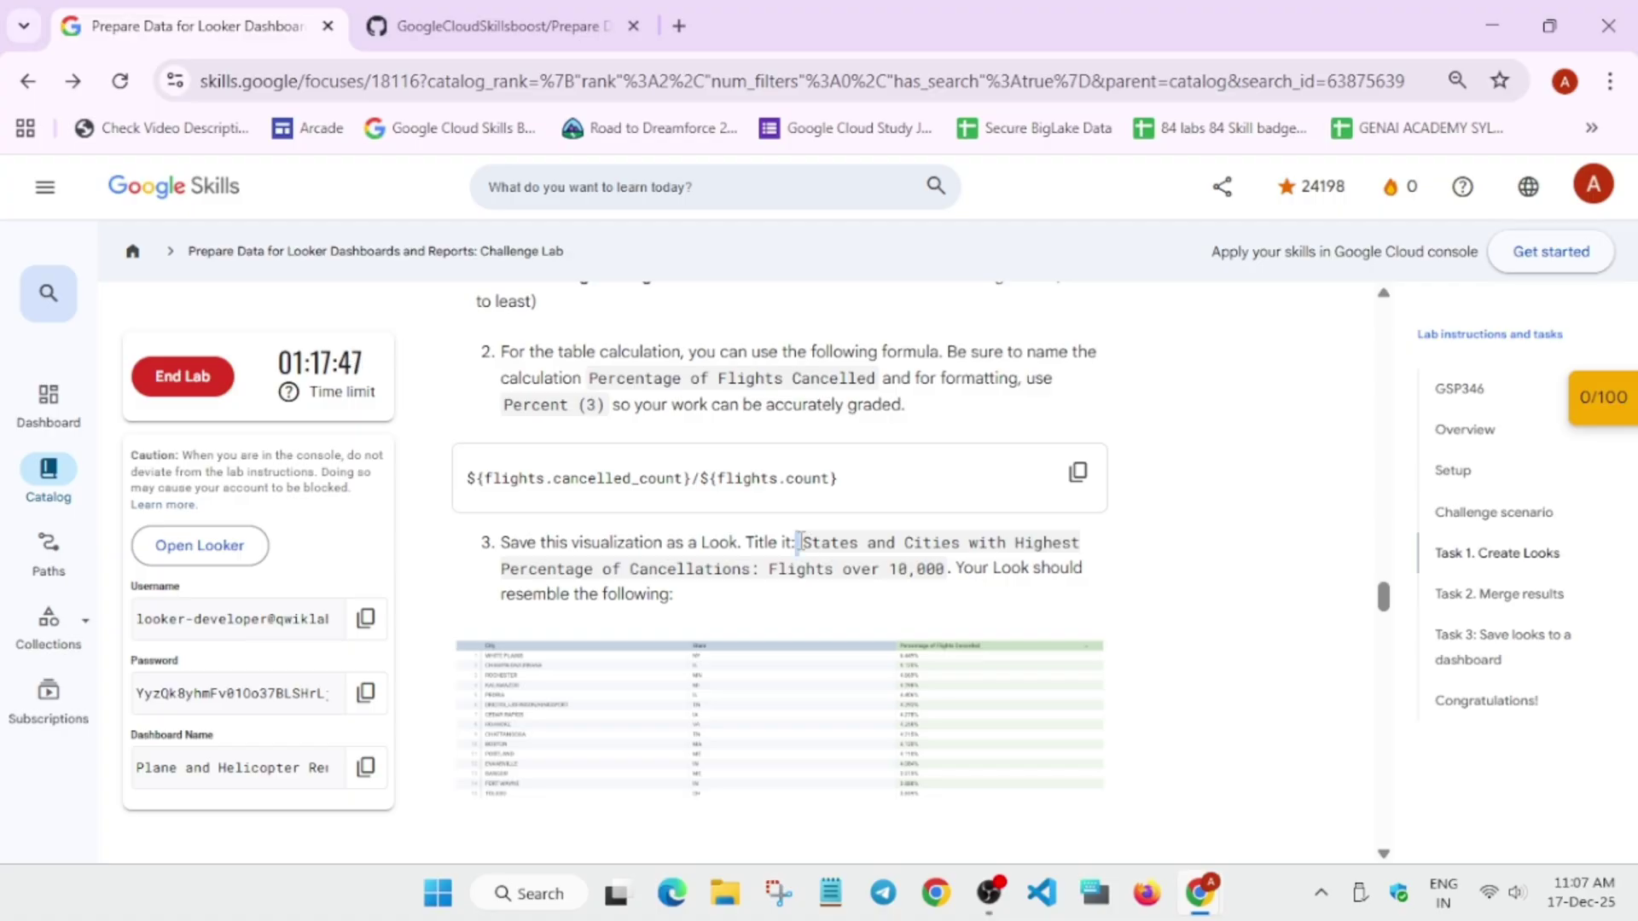
pyautogui.moveTo(808, 543); pyautogui.dragTo(941, 571)
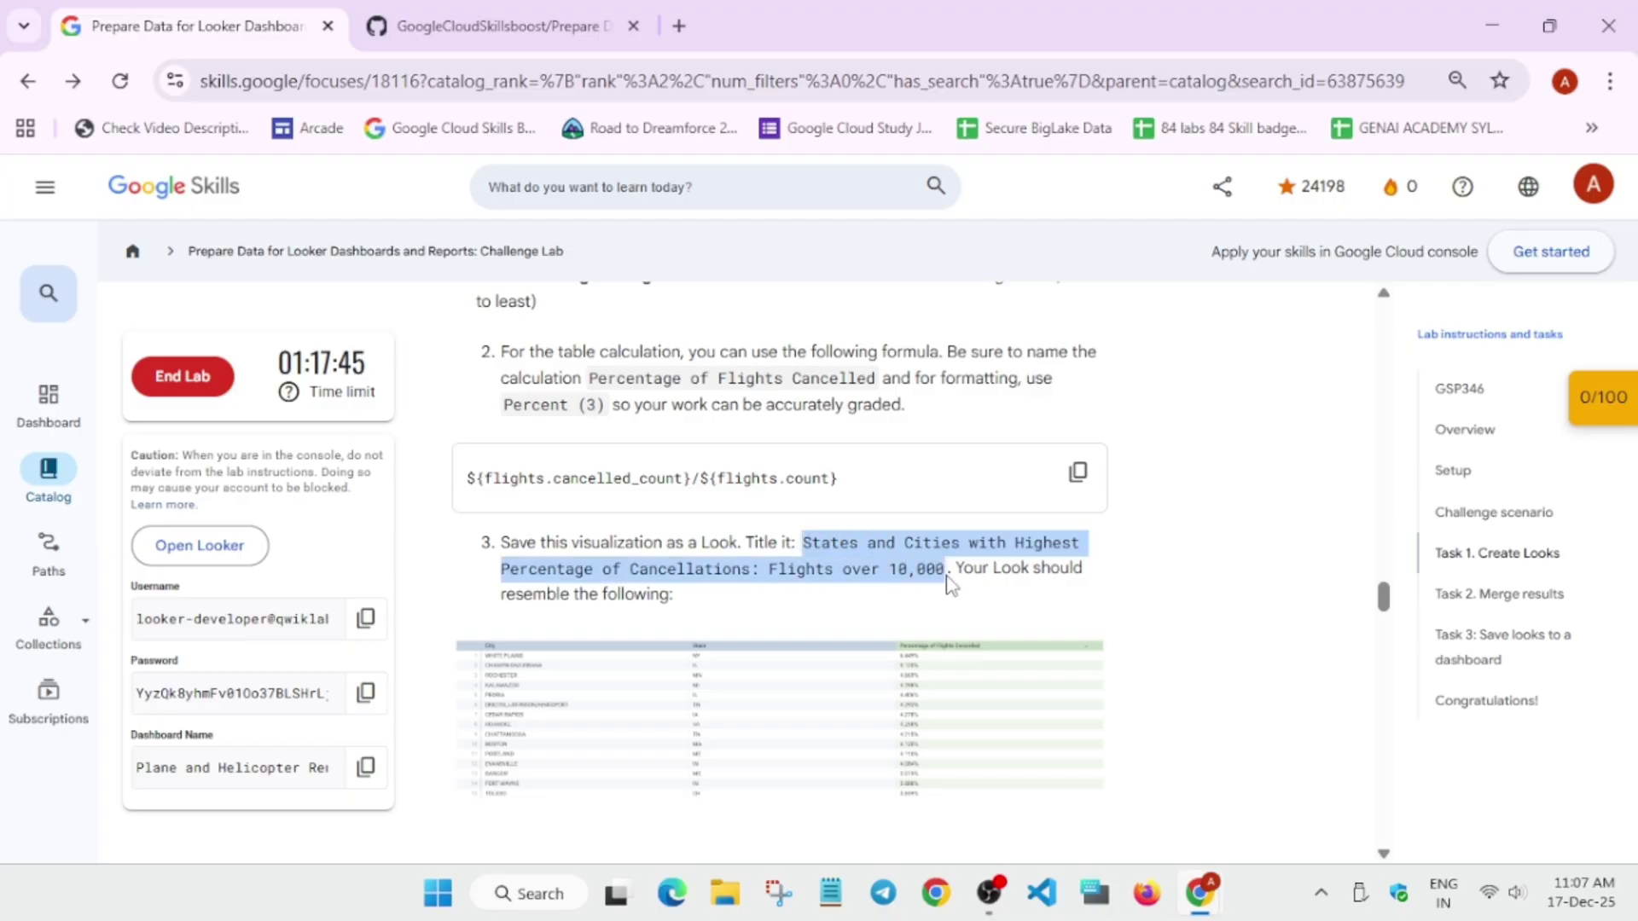
pyautogui.hotkey('ctrl', 'c')
pyautogui.hotkey('alt', 'Tab')
pyautogui.click(930, 358)
pyautogui.hotkey('ctrl', 'v')
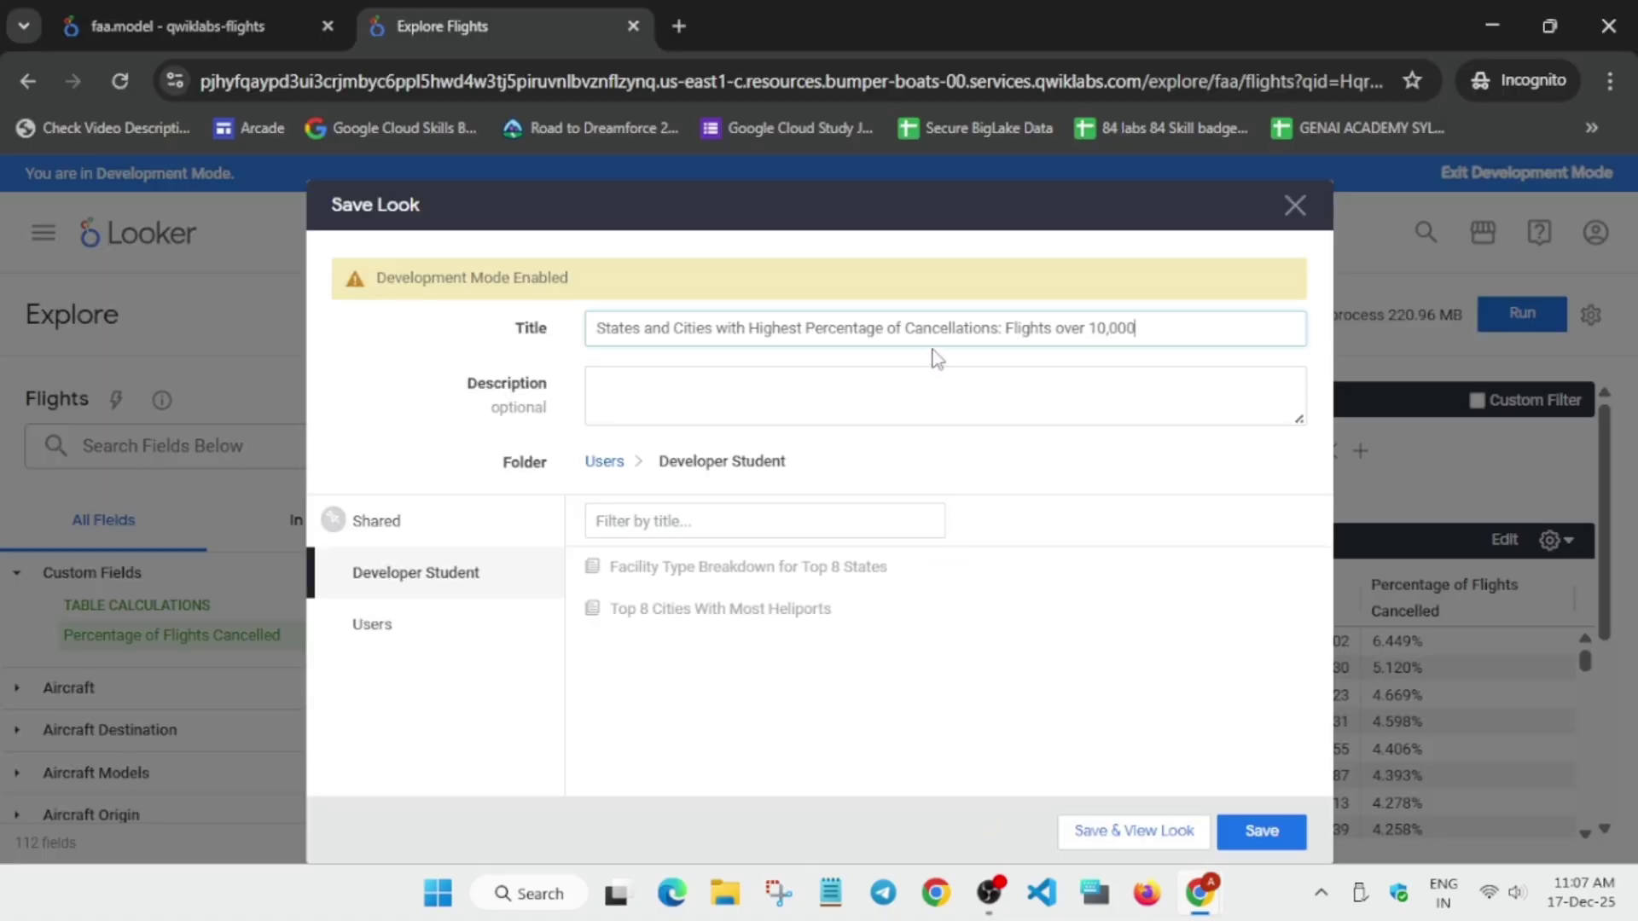
pyautogui.click(1283, 827)
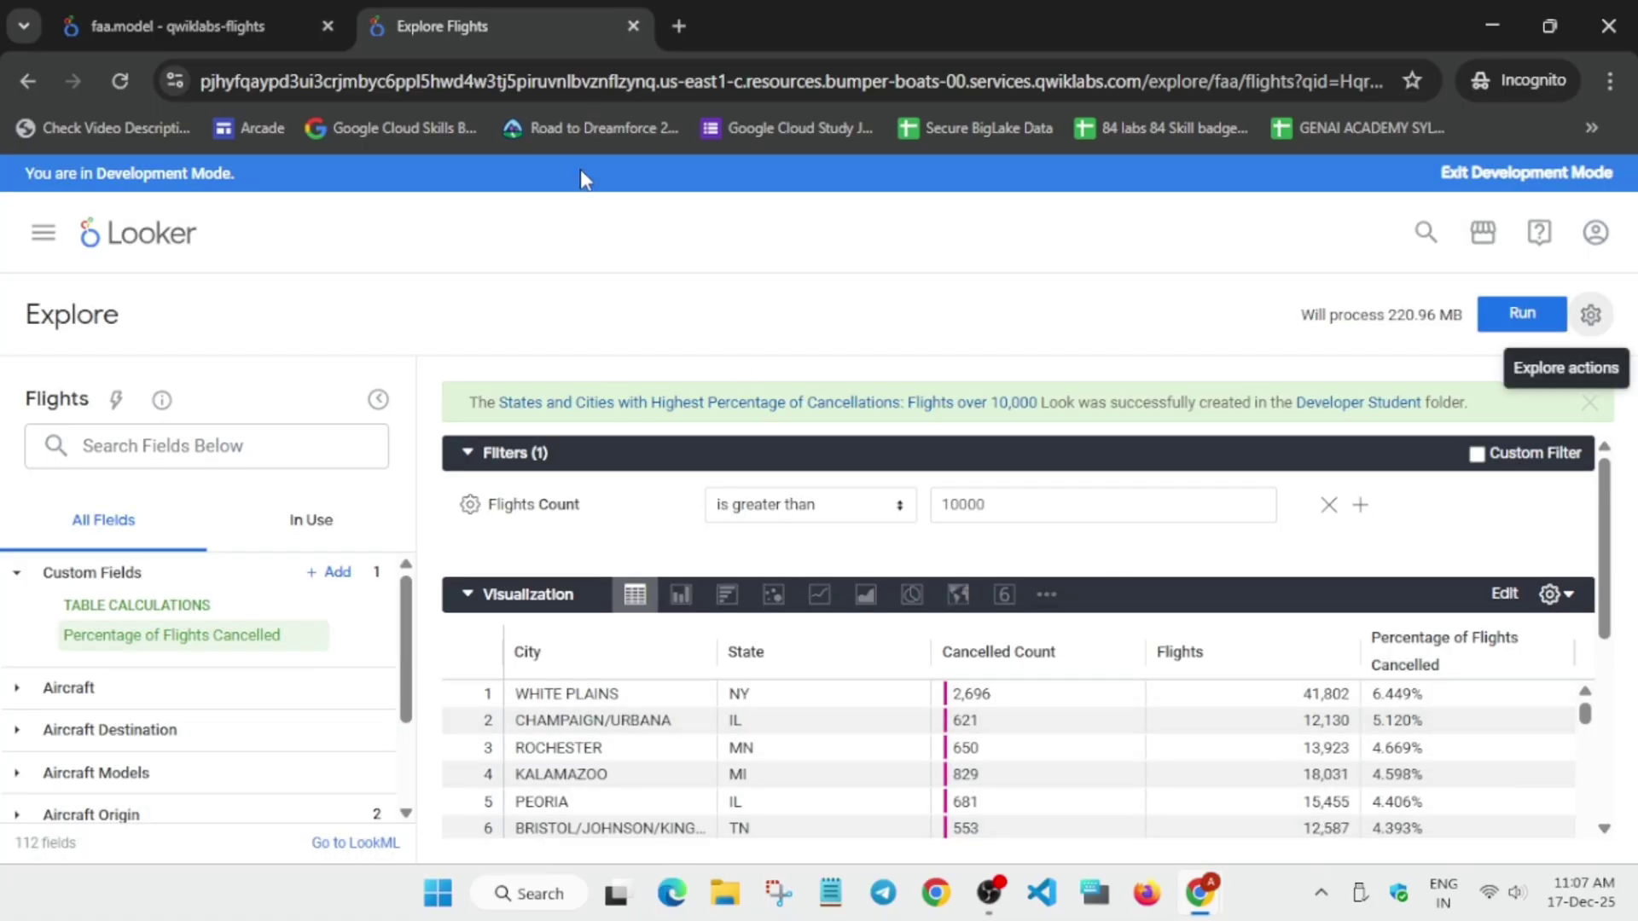
# Reopen Looker home in a new tab, close the old Explore tab, and start a new Flights explore.
pyautogui.rightClick(131, 238)
pyautogui.click(208, 264)
pyautogui.click(699, 10)
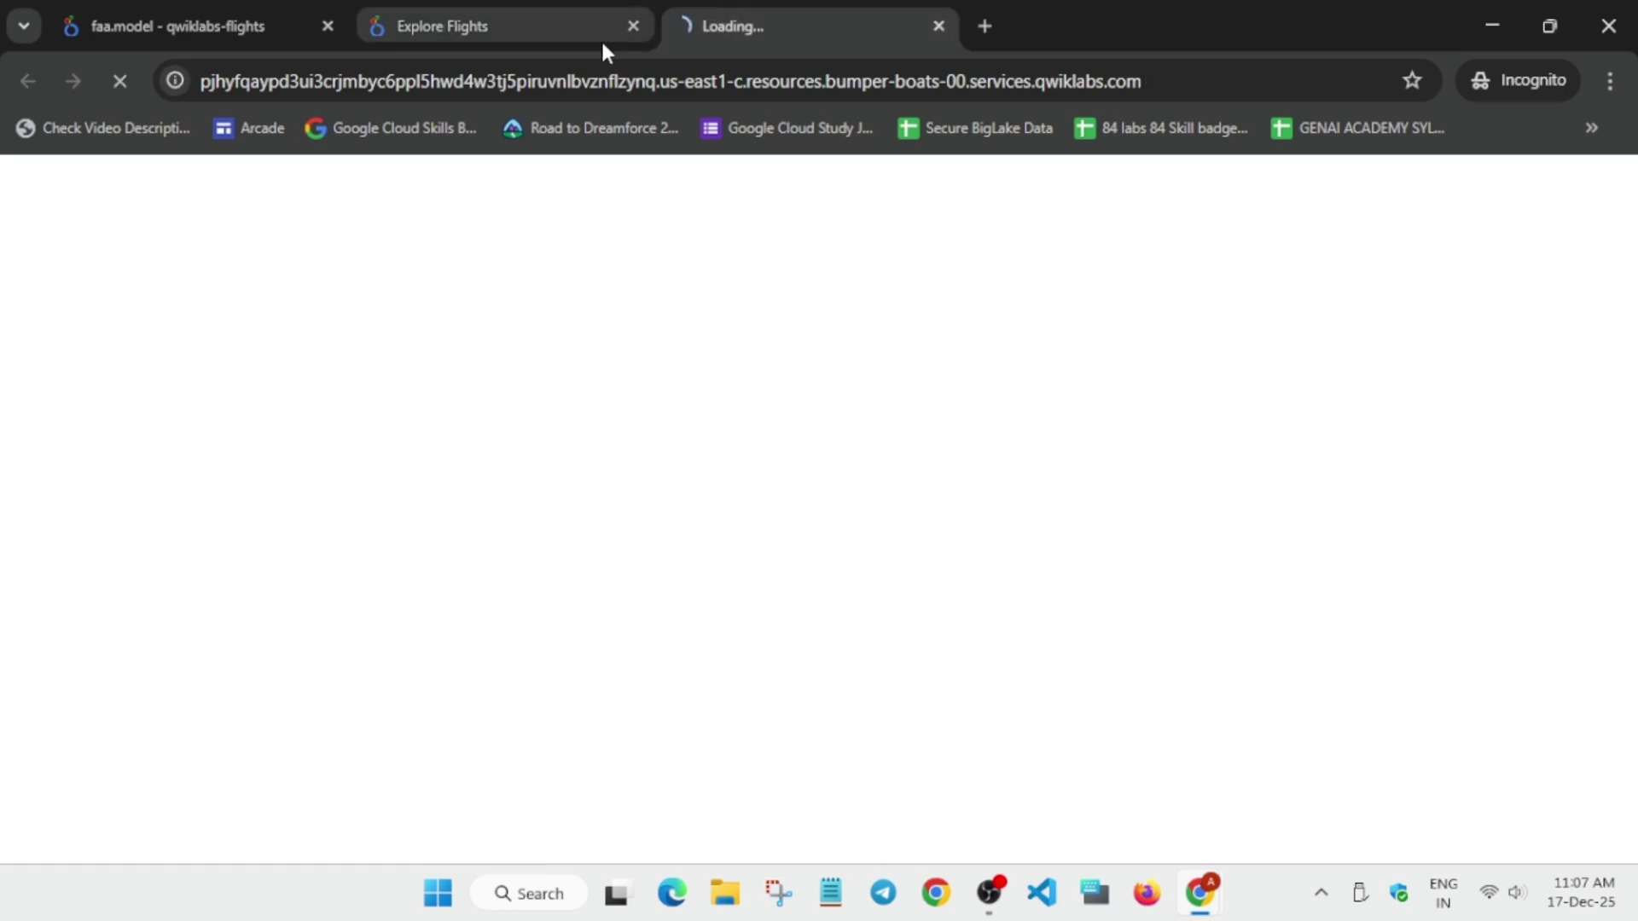
pyautogui.click(632, 27)
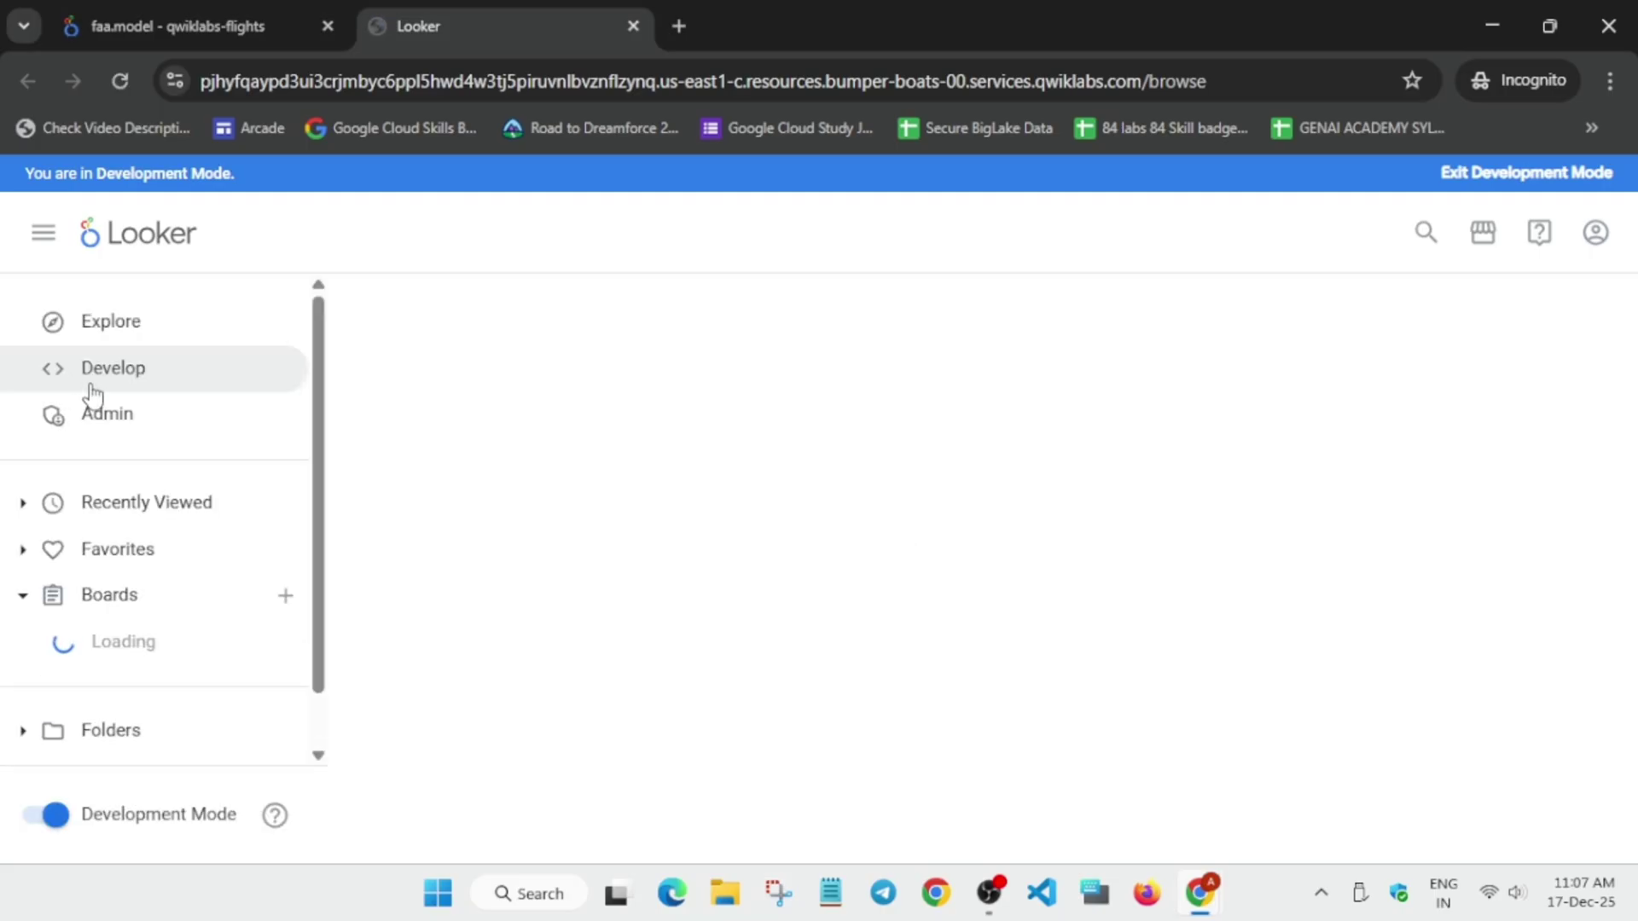
pyautogui.click(162, 321)
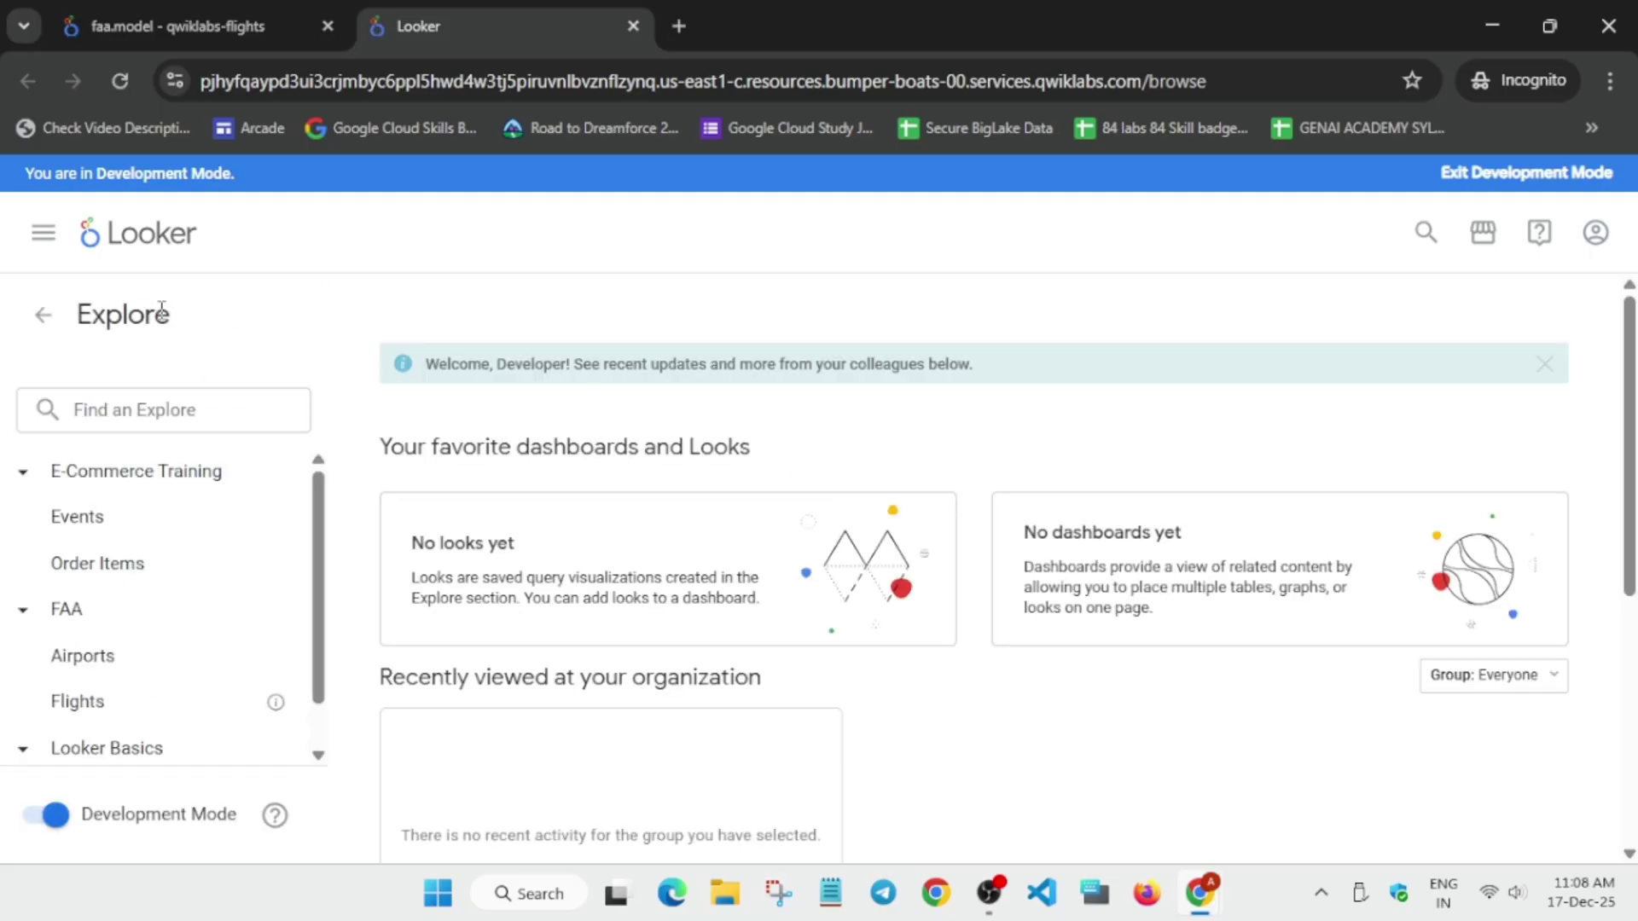
pyautogui.click(162, 701)
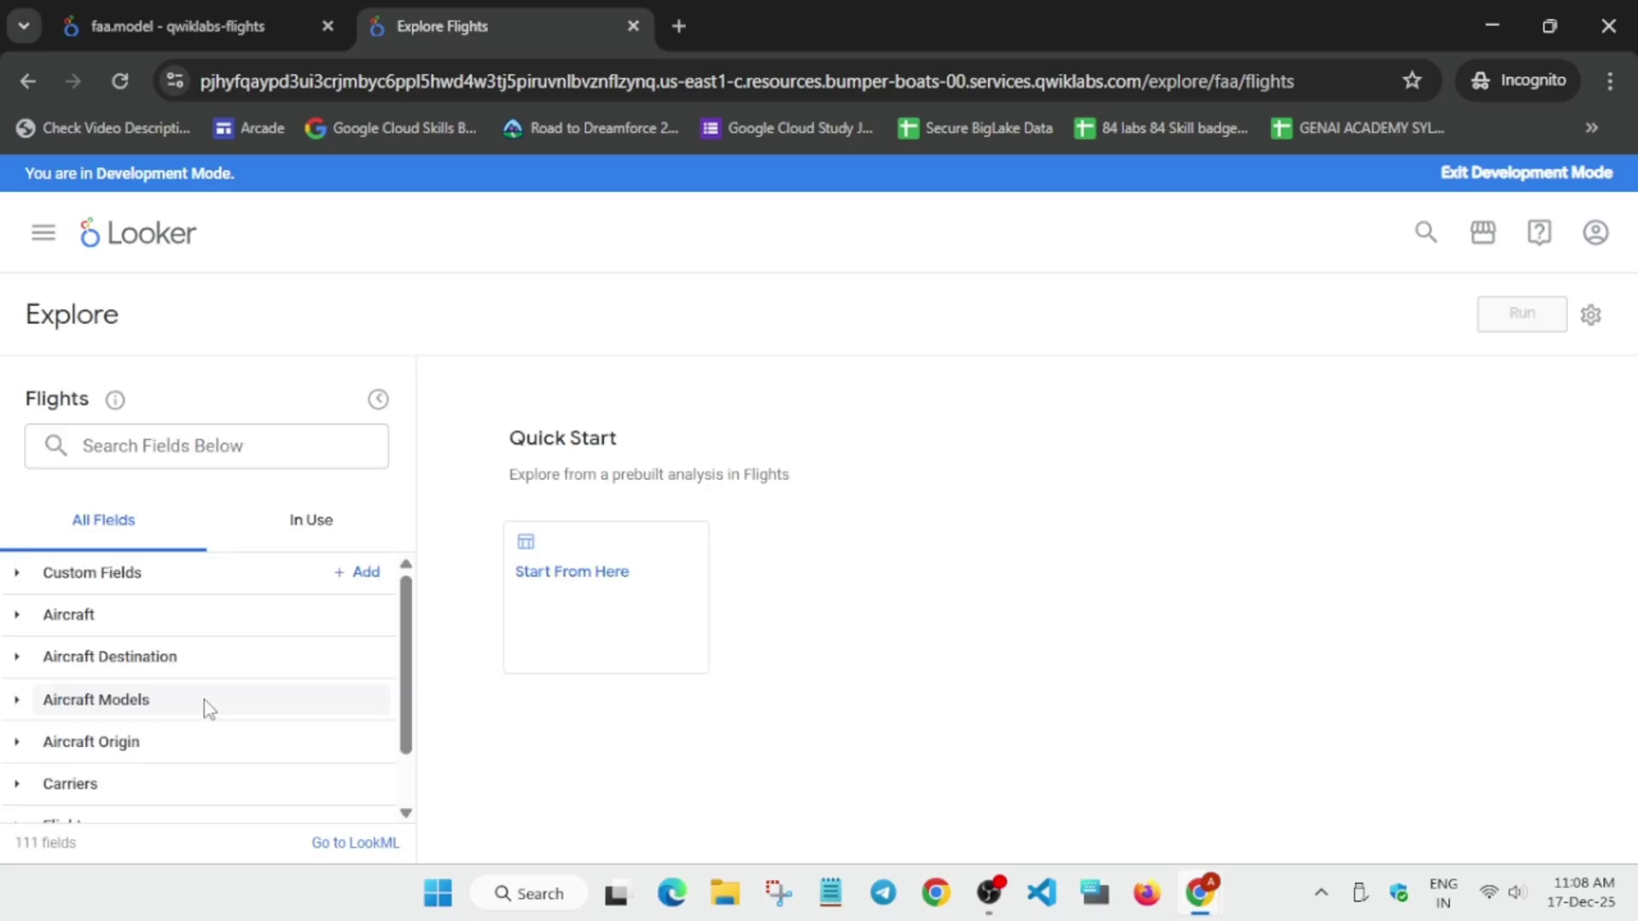
# Copy 'Origin and Destination' from the lab instructions and add that dimension through the field search.
pyautogui.hotkey('alt', 'Tab')
pyautogui.scroll(-10, 839, 607)
pyautogui.scroll(1, 839, 608)
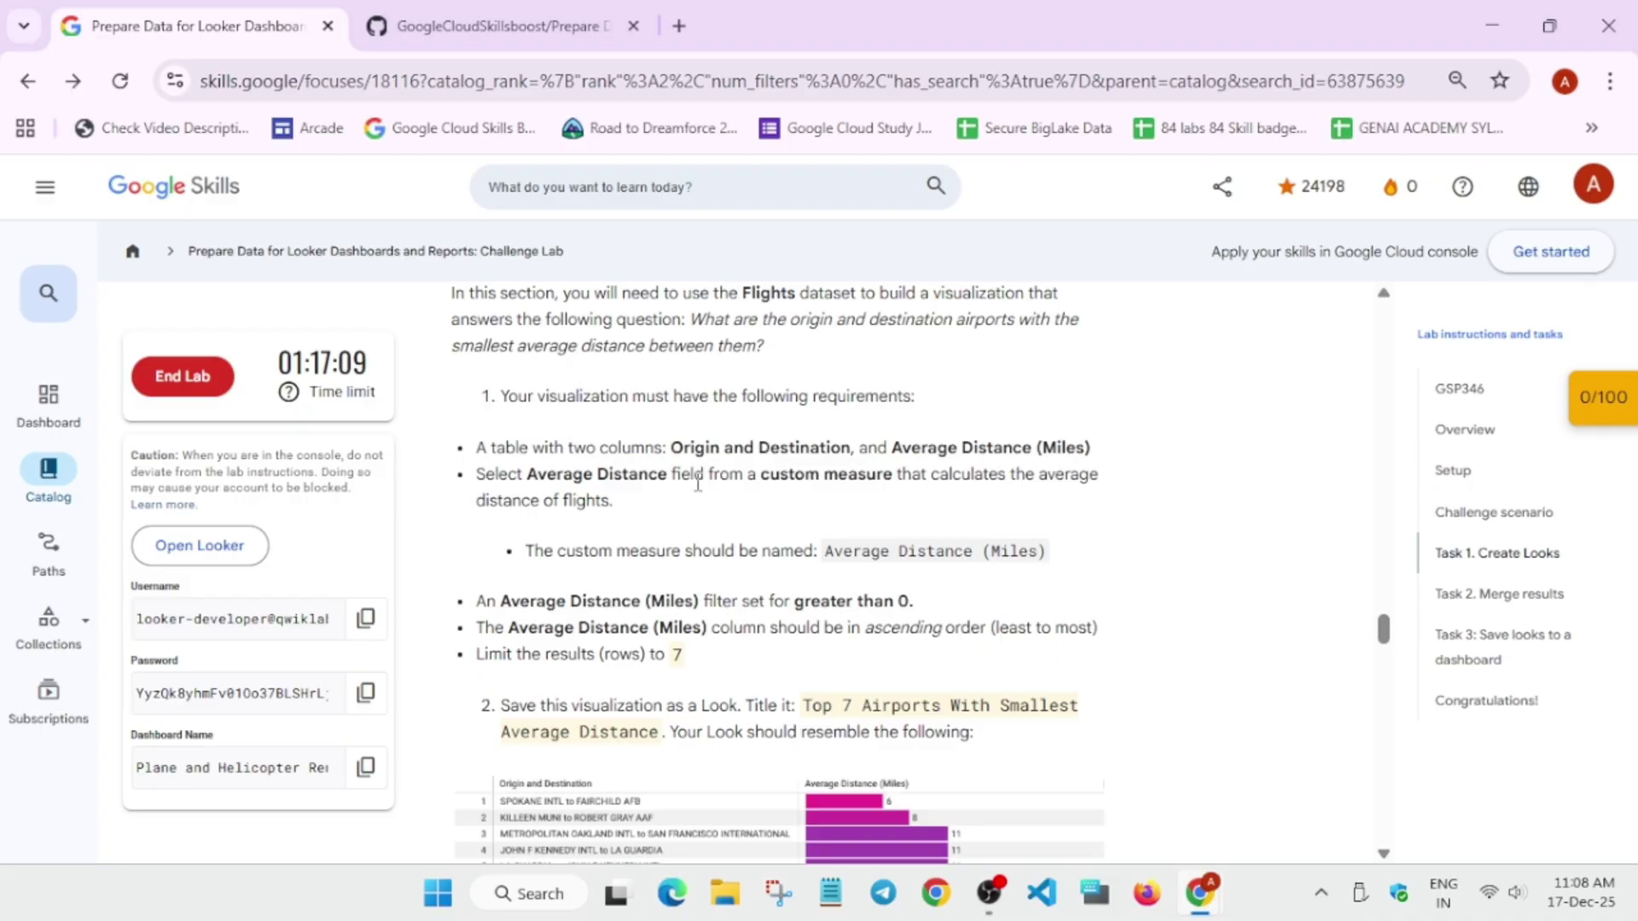
pyautogui.moveTo(672, 447); pyautogui.dragTo(851, 442)
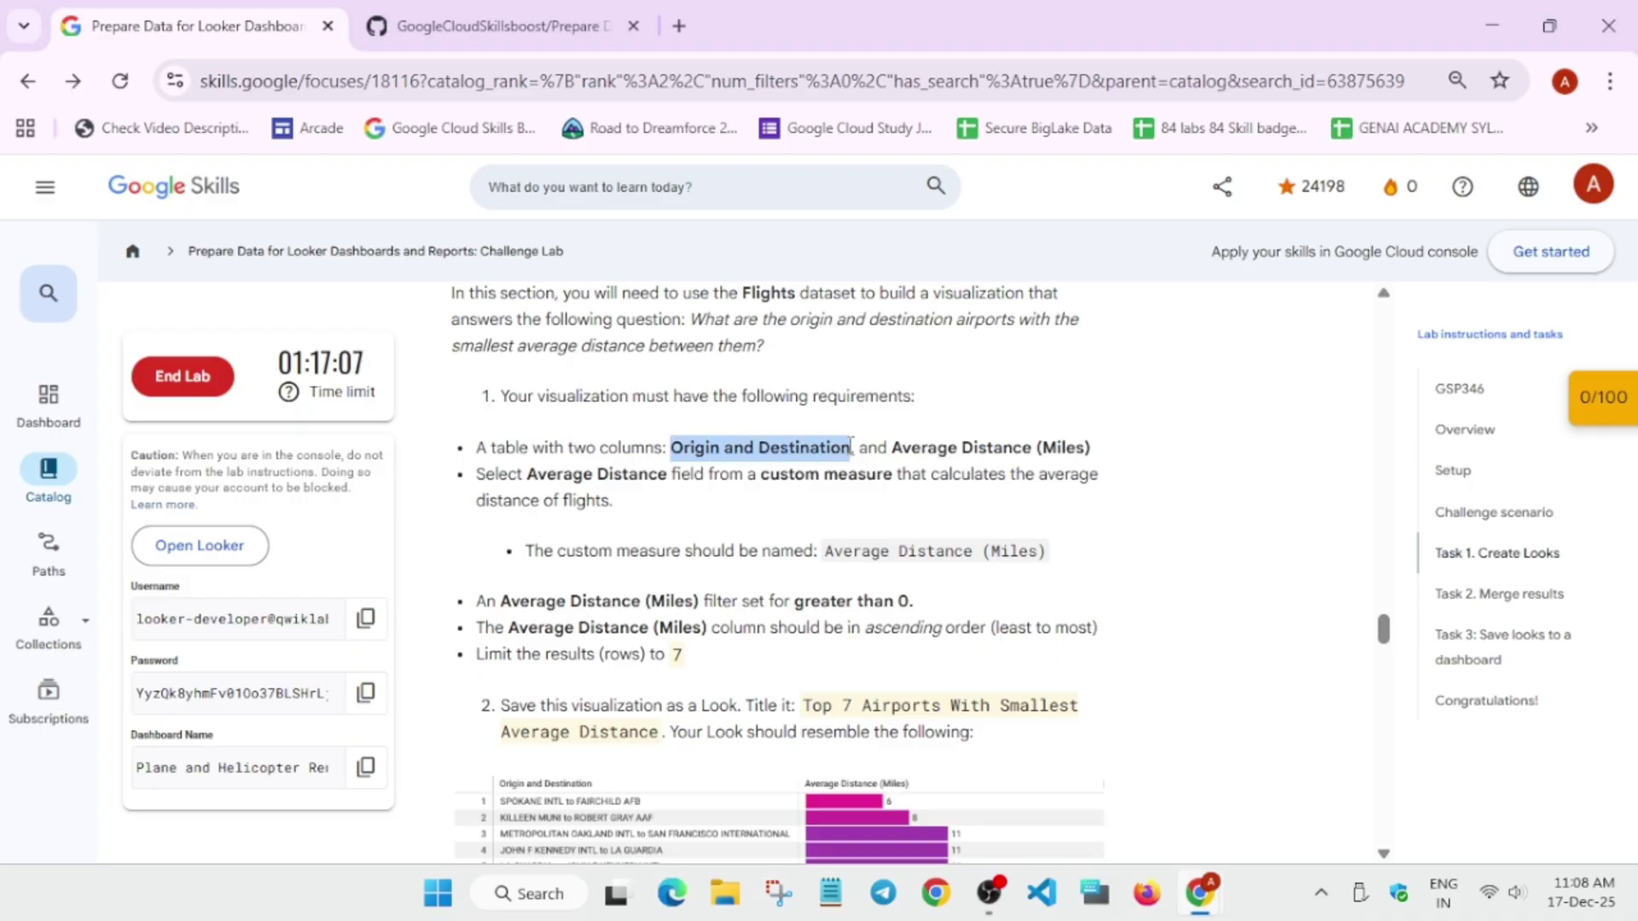
pyautogui.hotkey('ctrl', 'c')
pyautogui.hotkey('alt', 'Tab')
pyautogui.click(241, 442)
pyautogui.hotkey('ctrl', 'v')
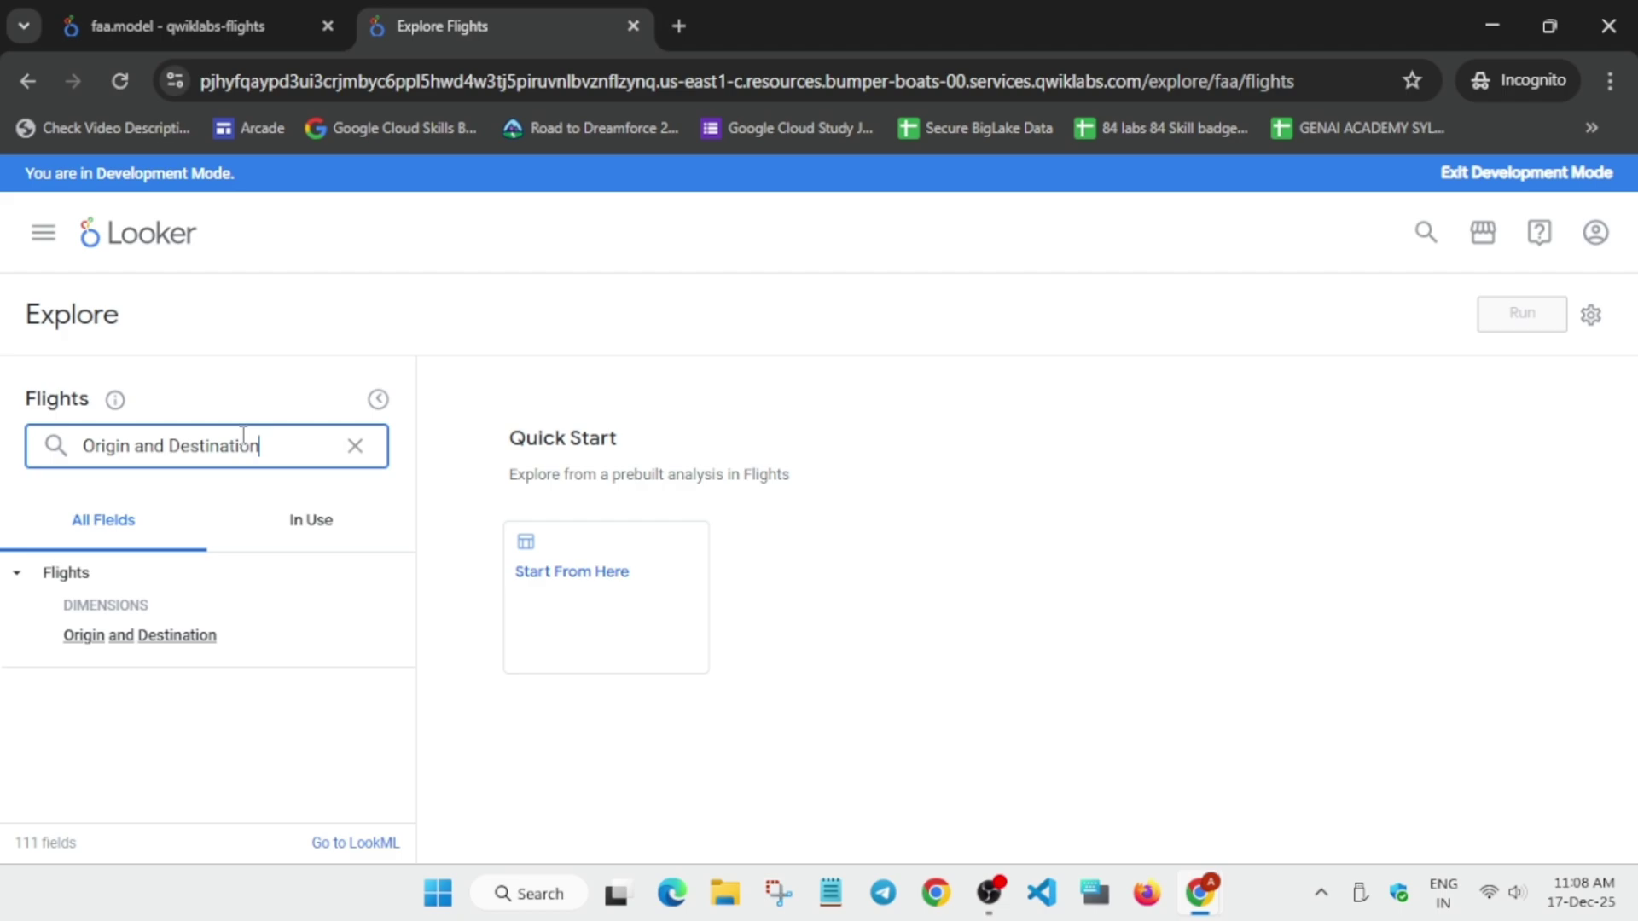
pyautogui.click(164, 642)
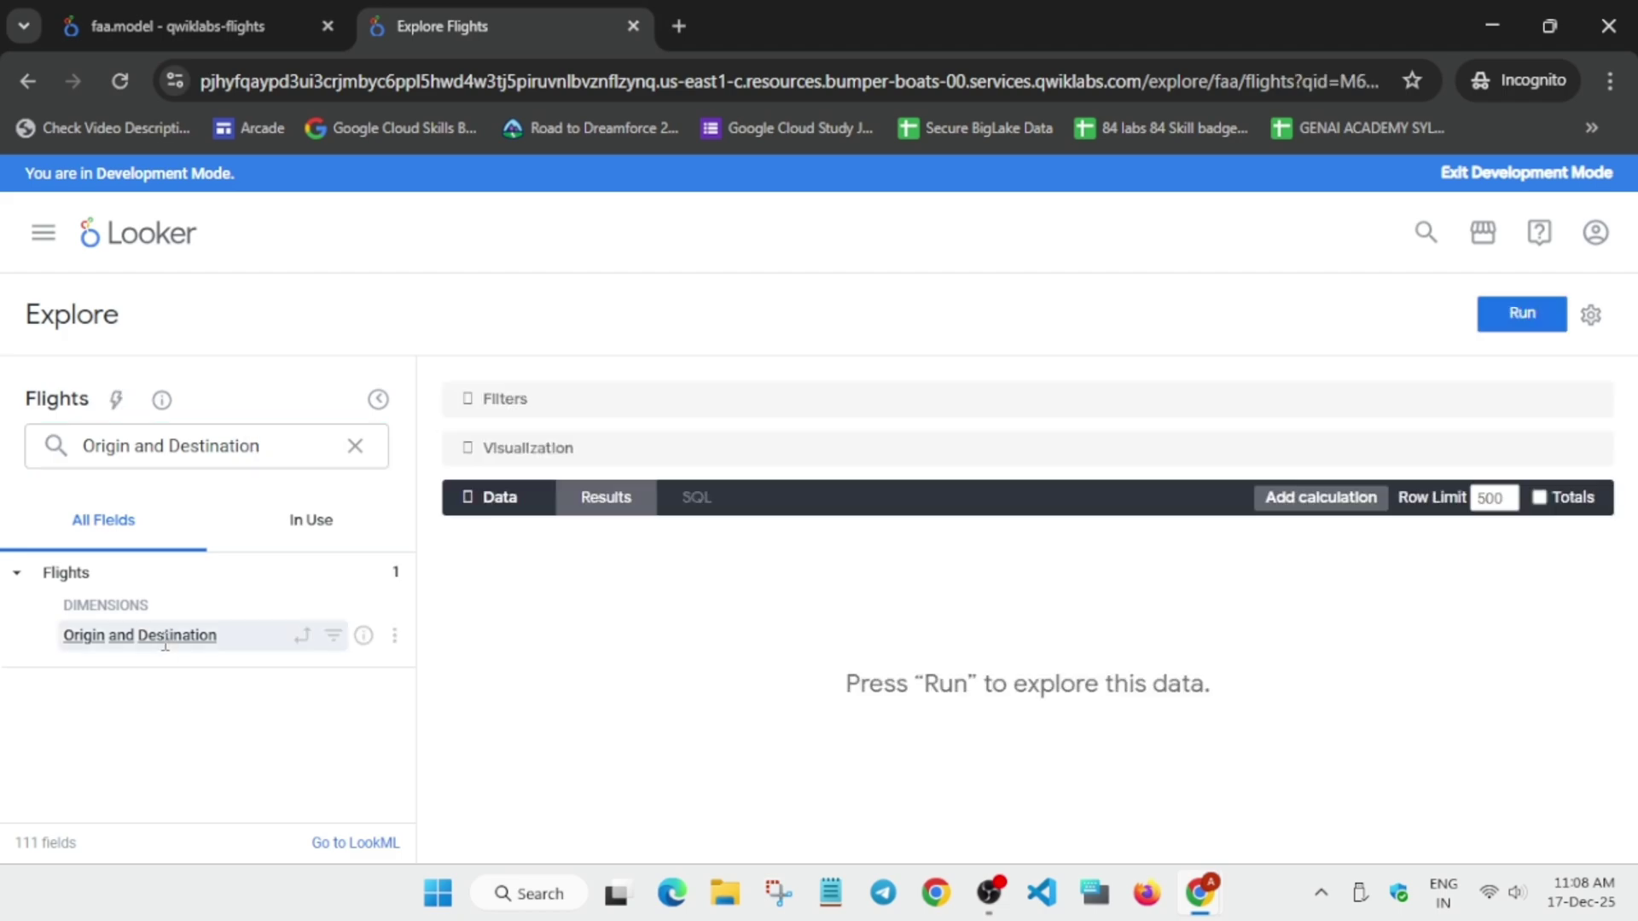
# Select the 'Average Distance (Miles)' requirement in the instructions and clear the field search.
pyautogui.hotkey('alt', 'Tab')
pyautogui.moveTo(891, 449); pyautogui.dragTo(1088, 446)
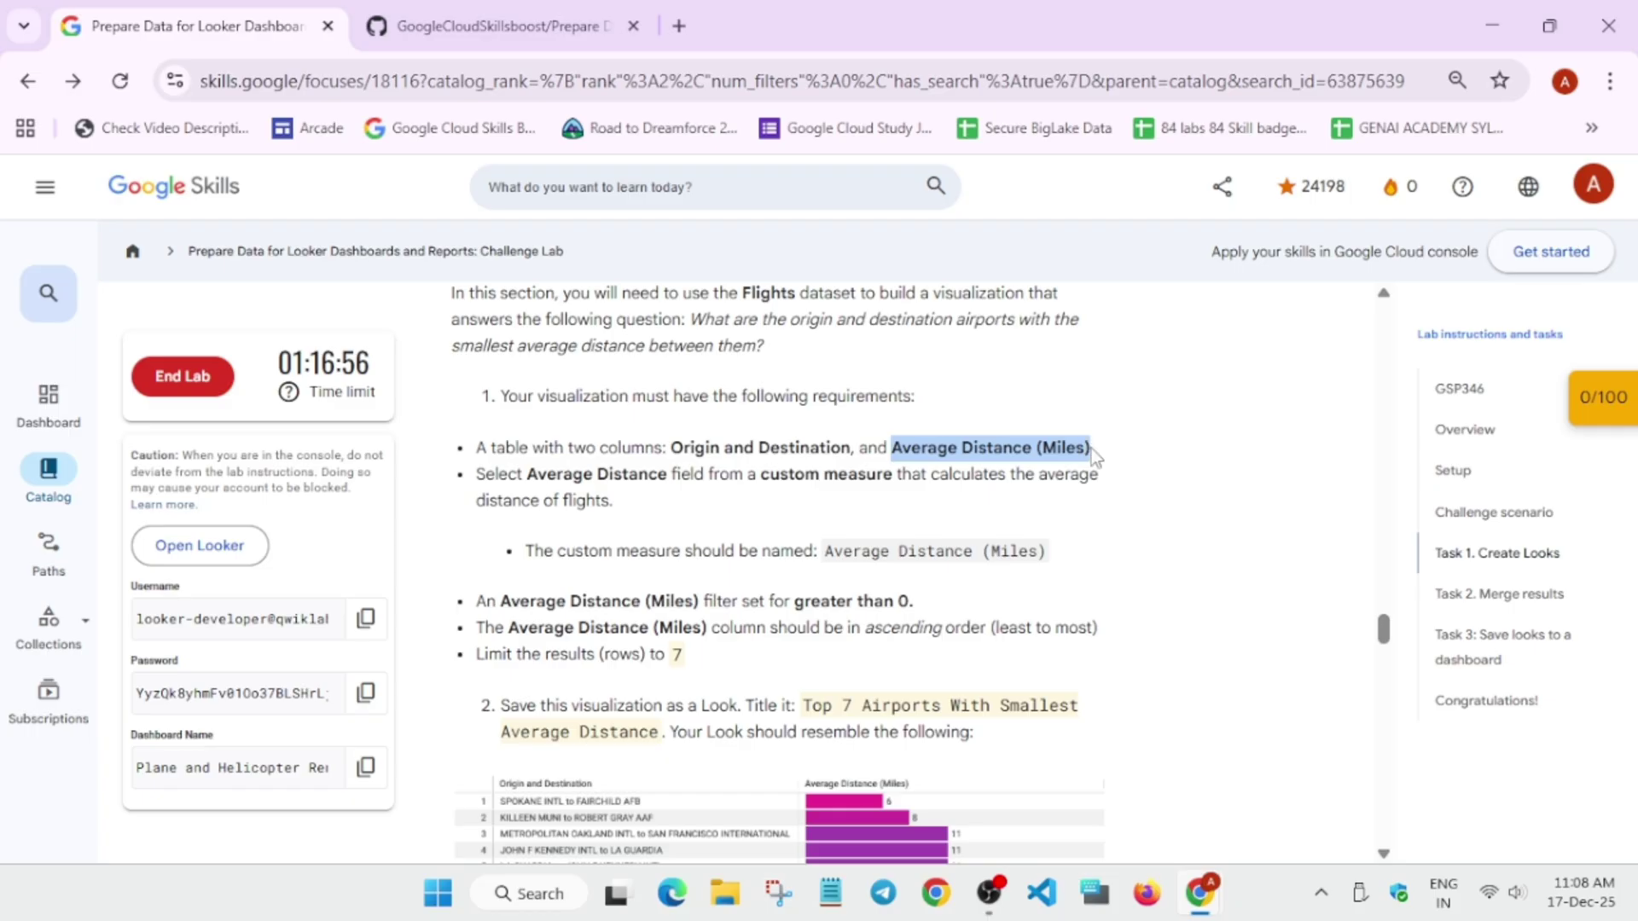
pyautogui.hotkey('alt', 'Tab')
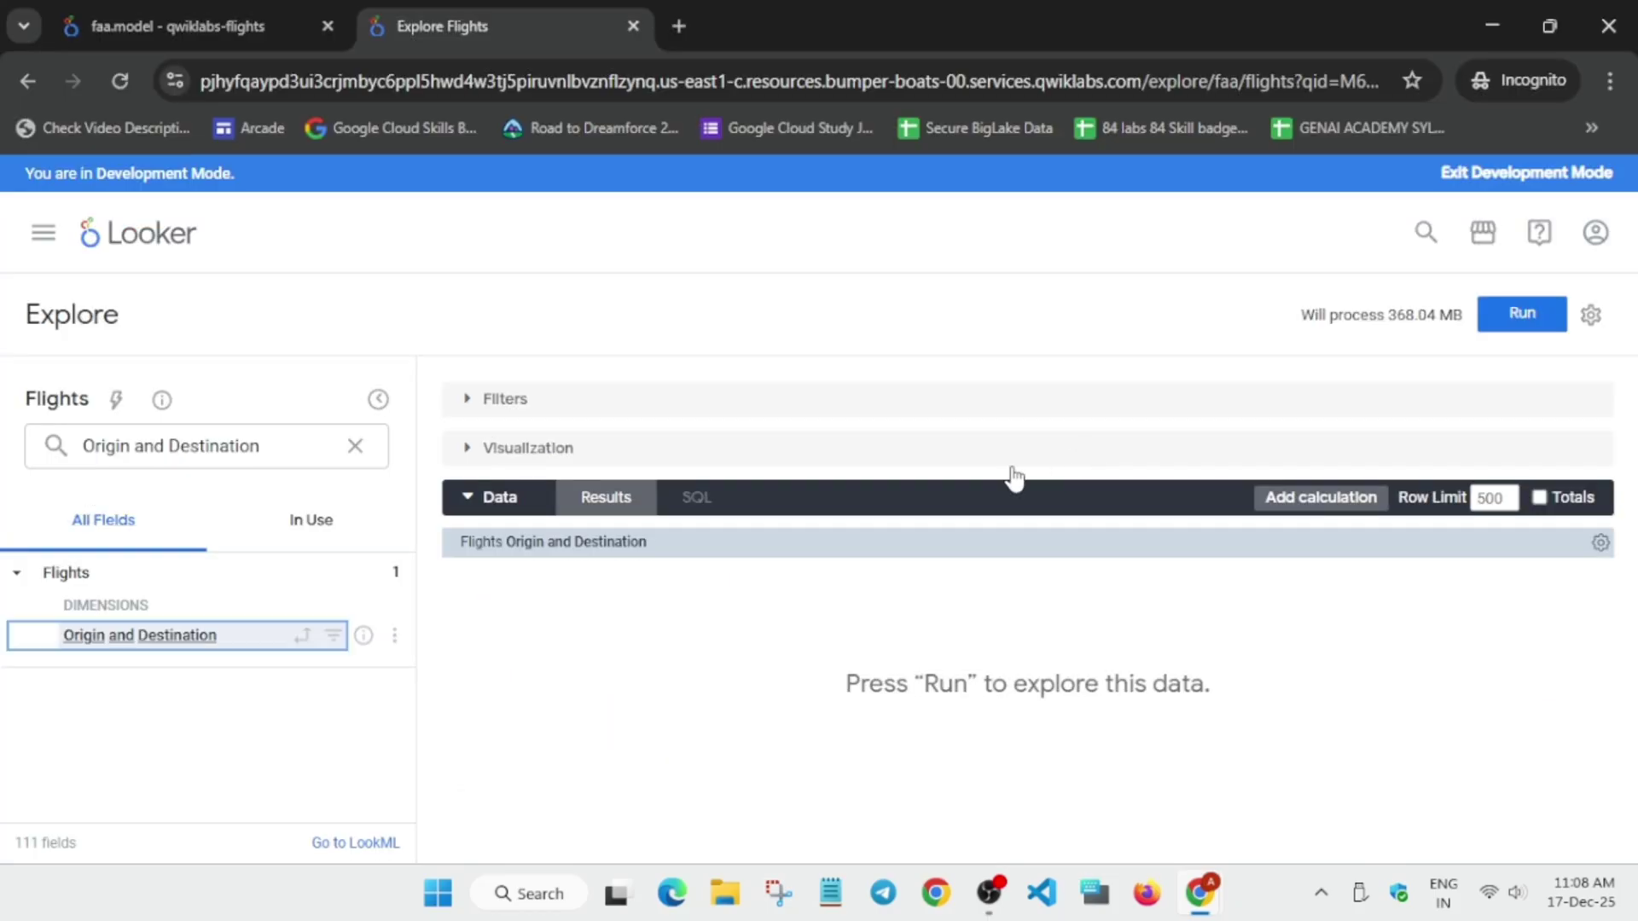
pyautogui.click(355, 446)
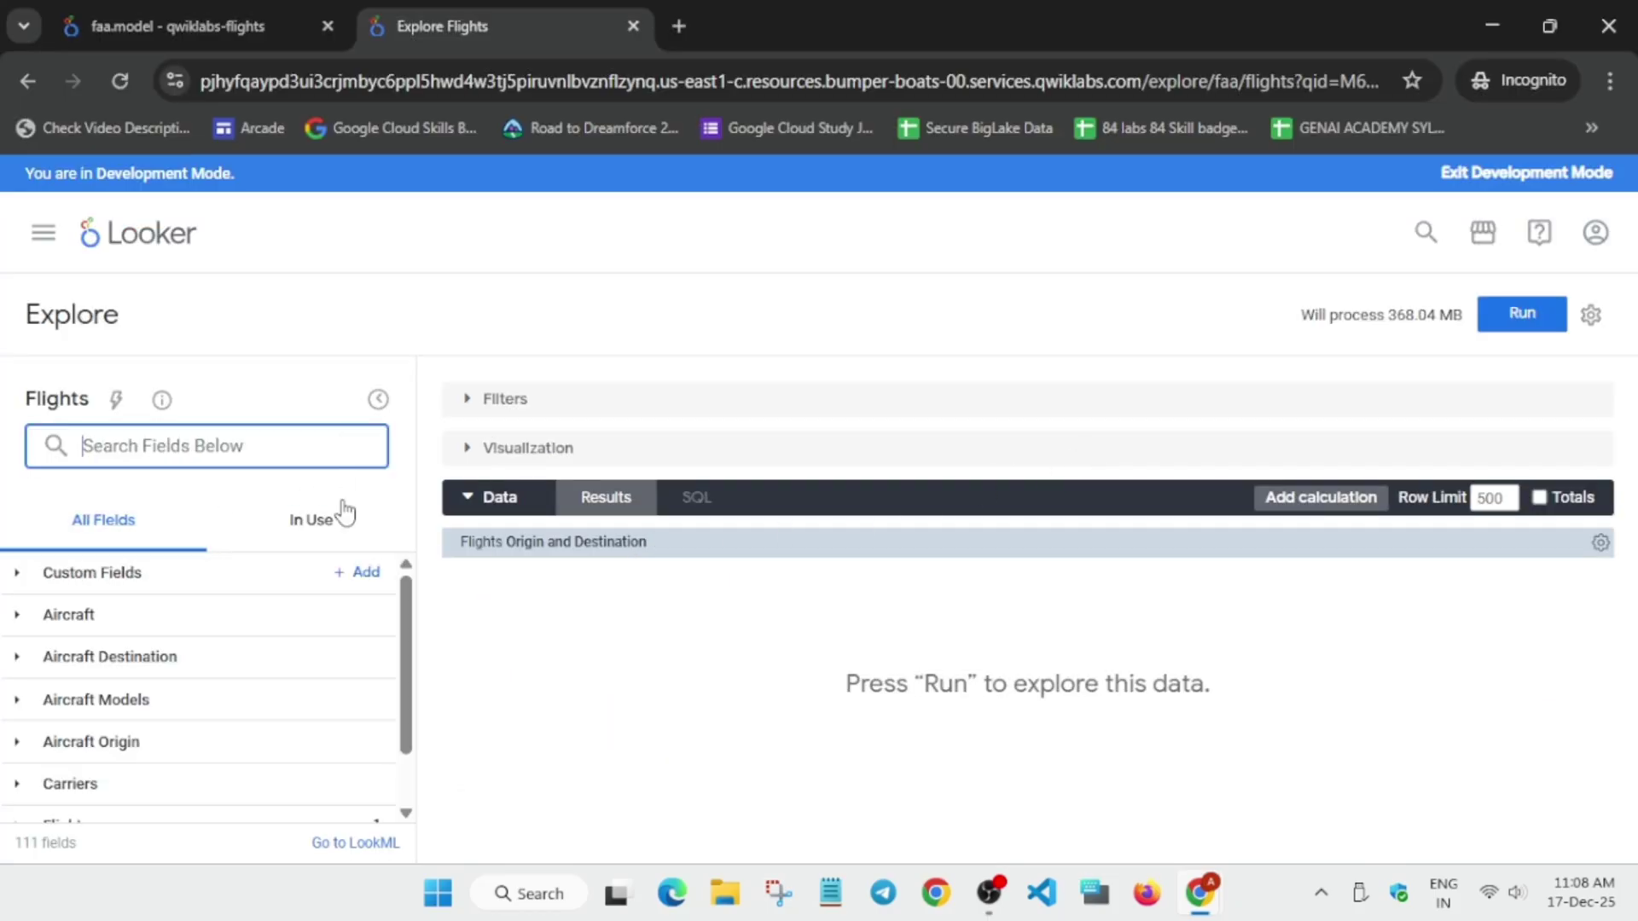
# Create a new custom measure named 'Average Distance (Miles)'.
pyautogui.click(365, 575)
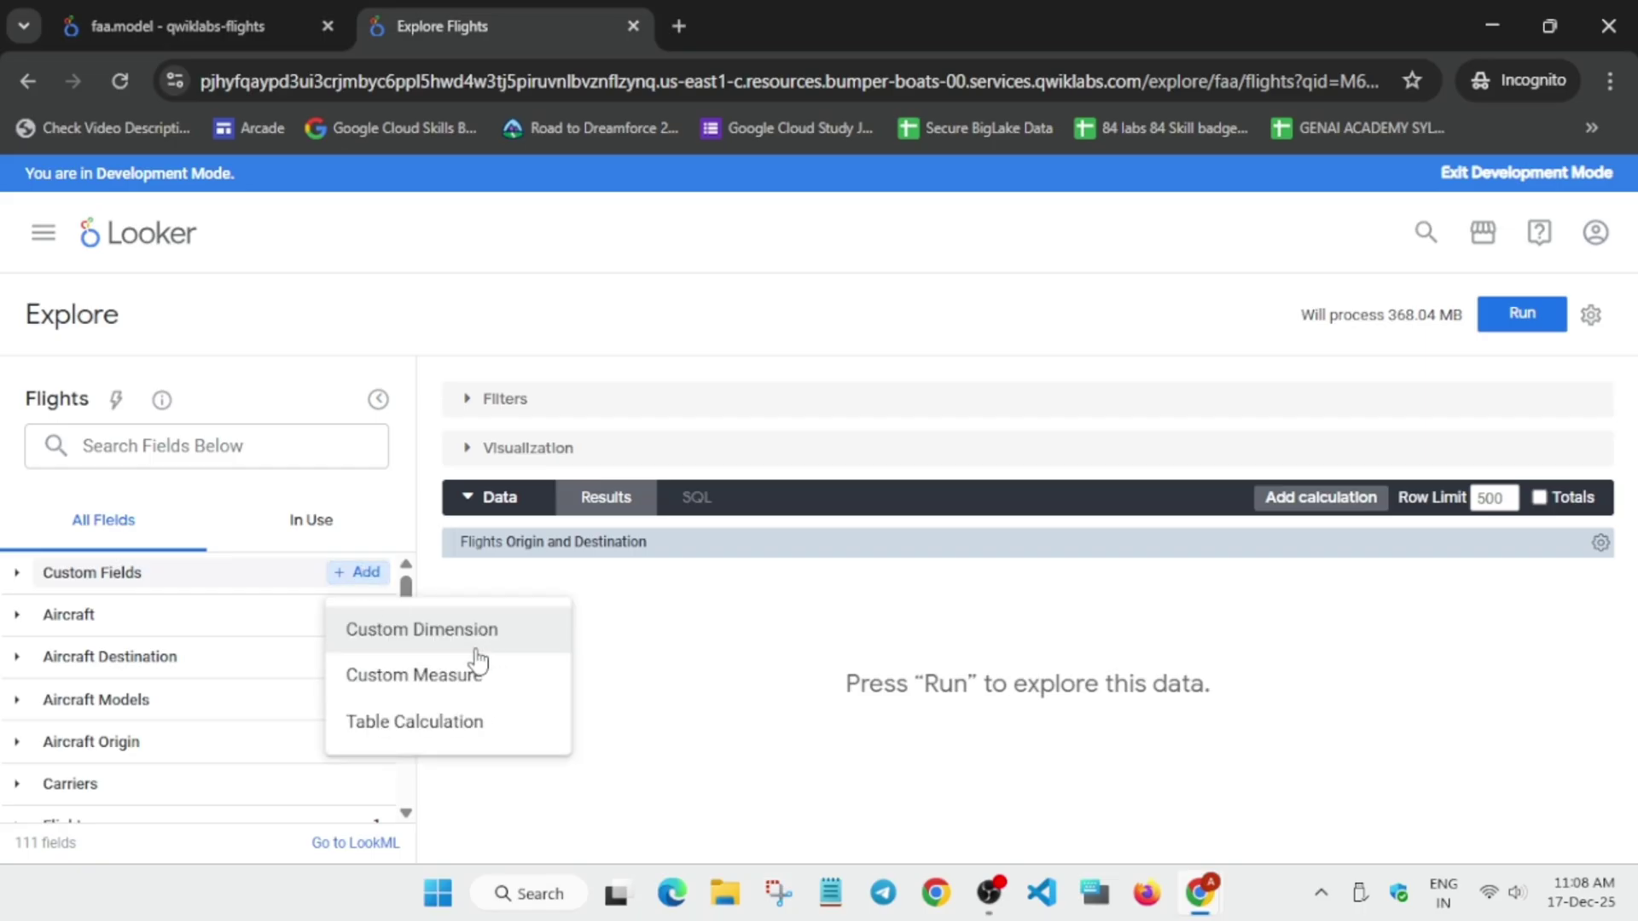
pyautogui.click(458, 679)
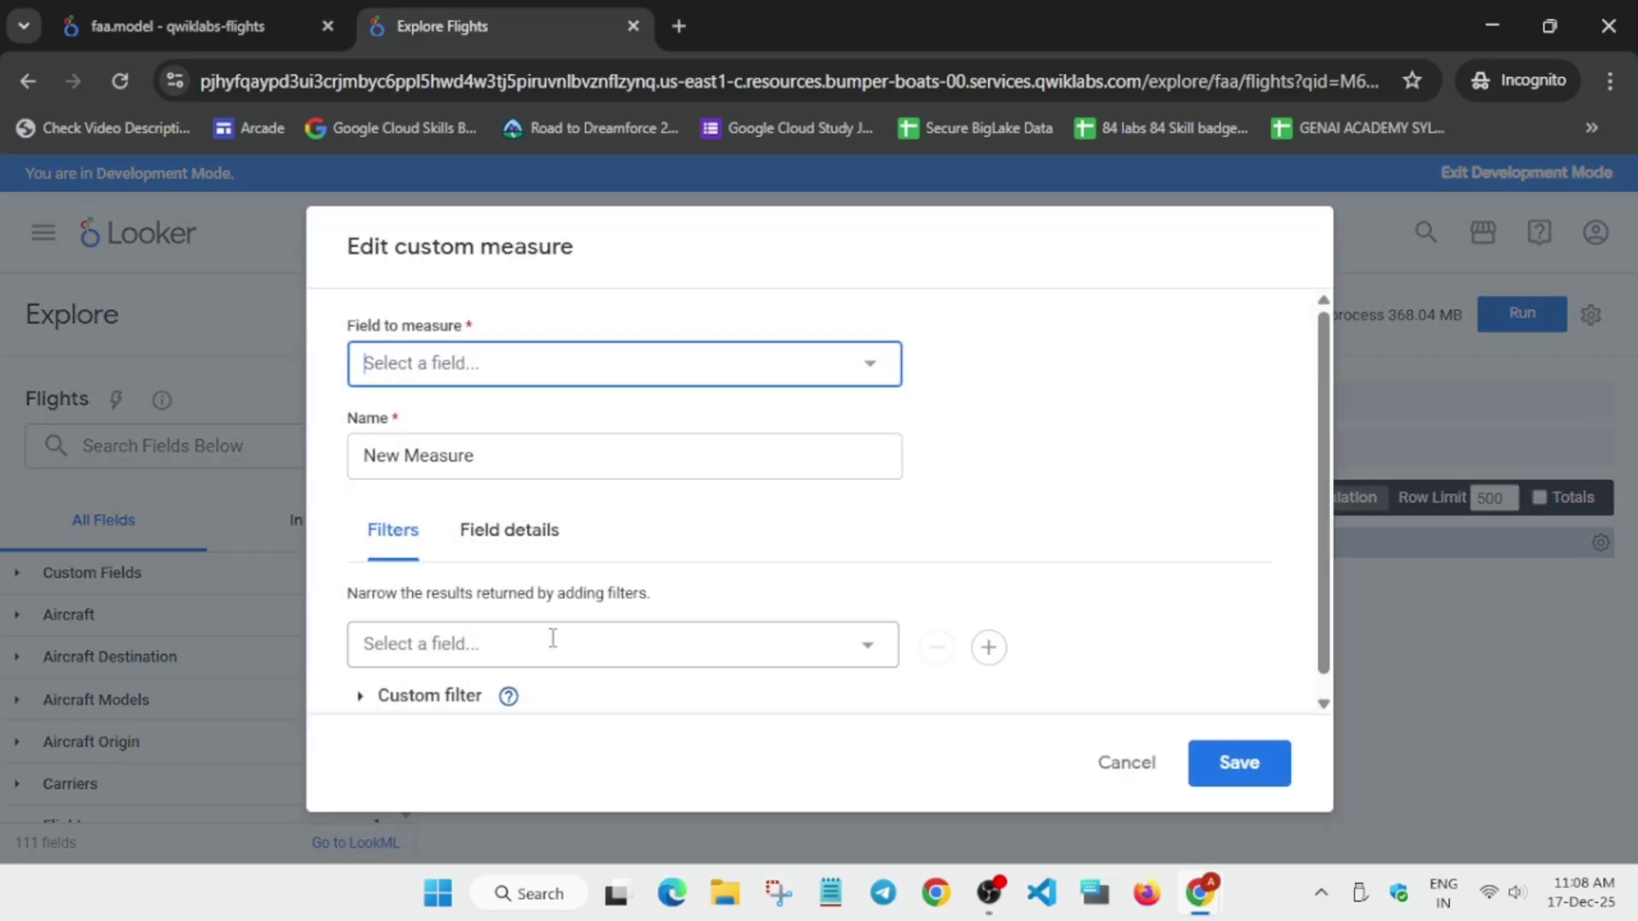
pyautogui.click(769, 476)
pyautogui.hotkey('ctrl', 'a')
pyautogui.write('Average Distance (Miles)')
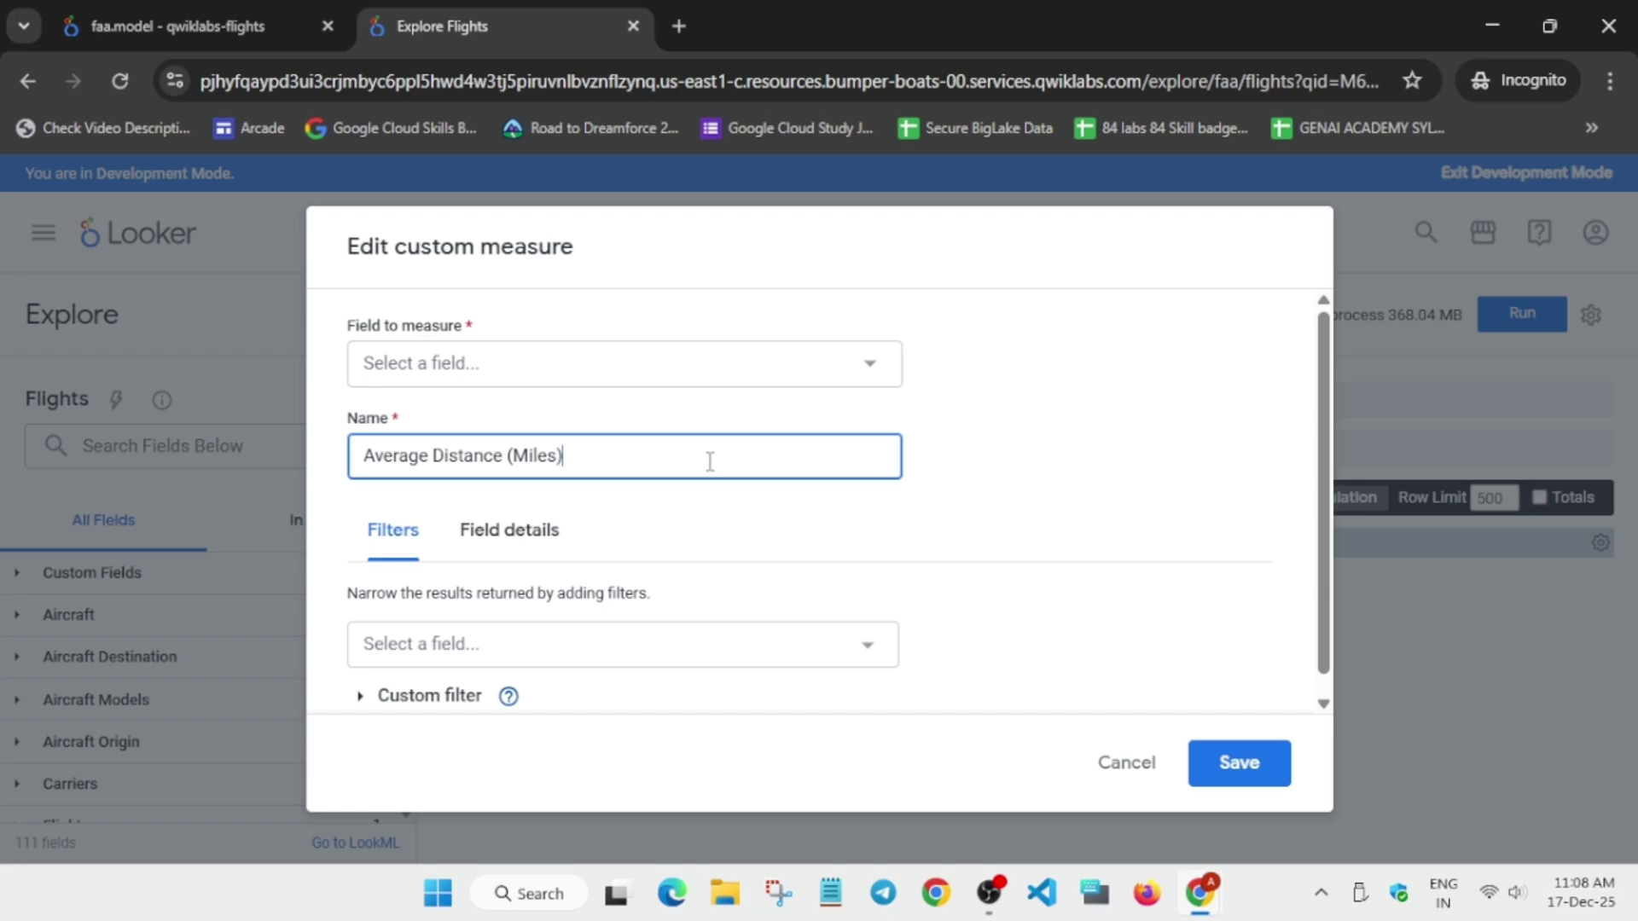
# Base the measure on the Flights Average Distance field and save it.
pyautogui.click(677, 376)
pyautogui.write('aver')
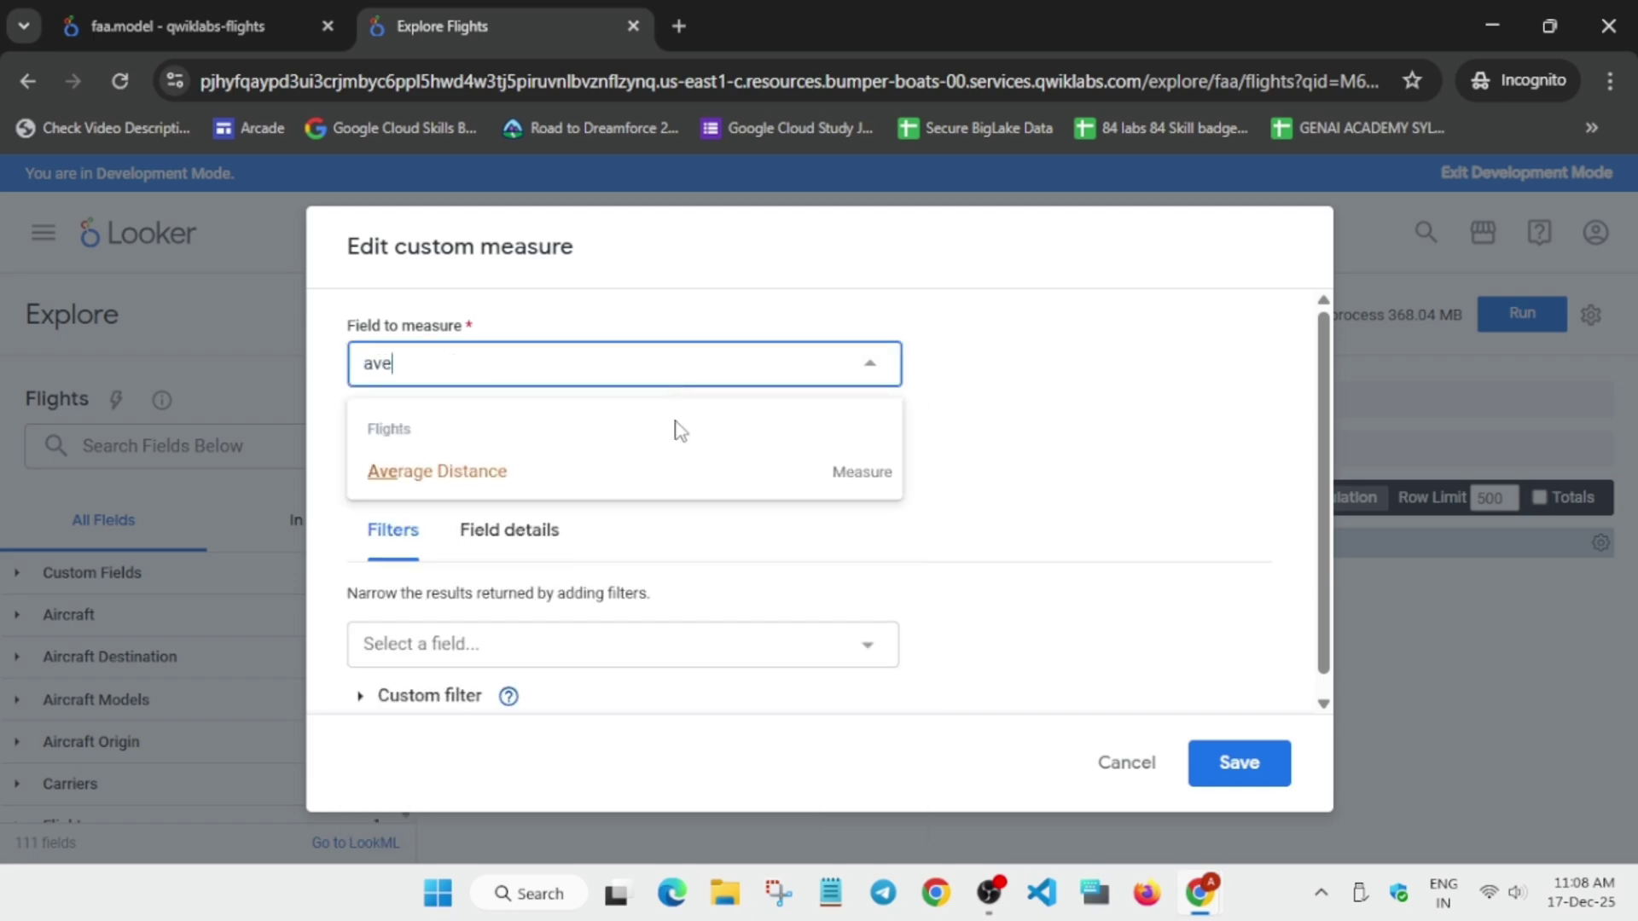
pyautogui.click(628, 471)
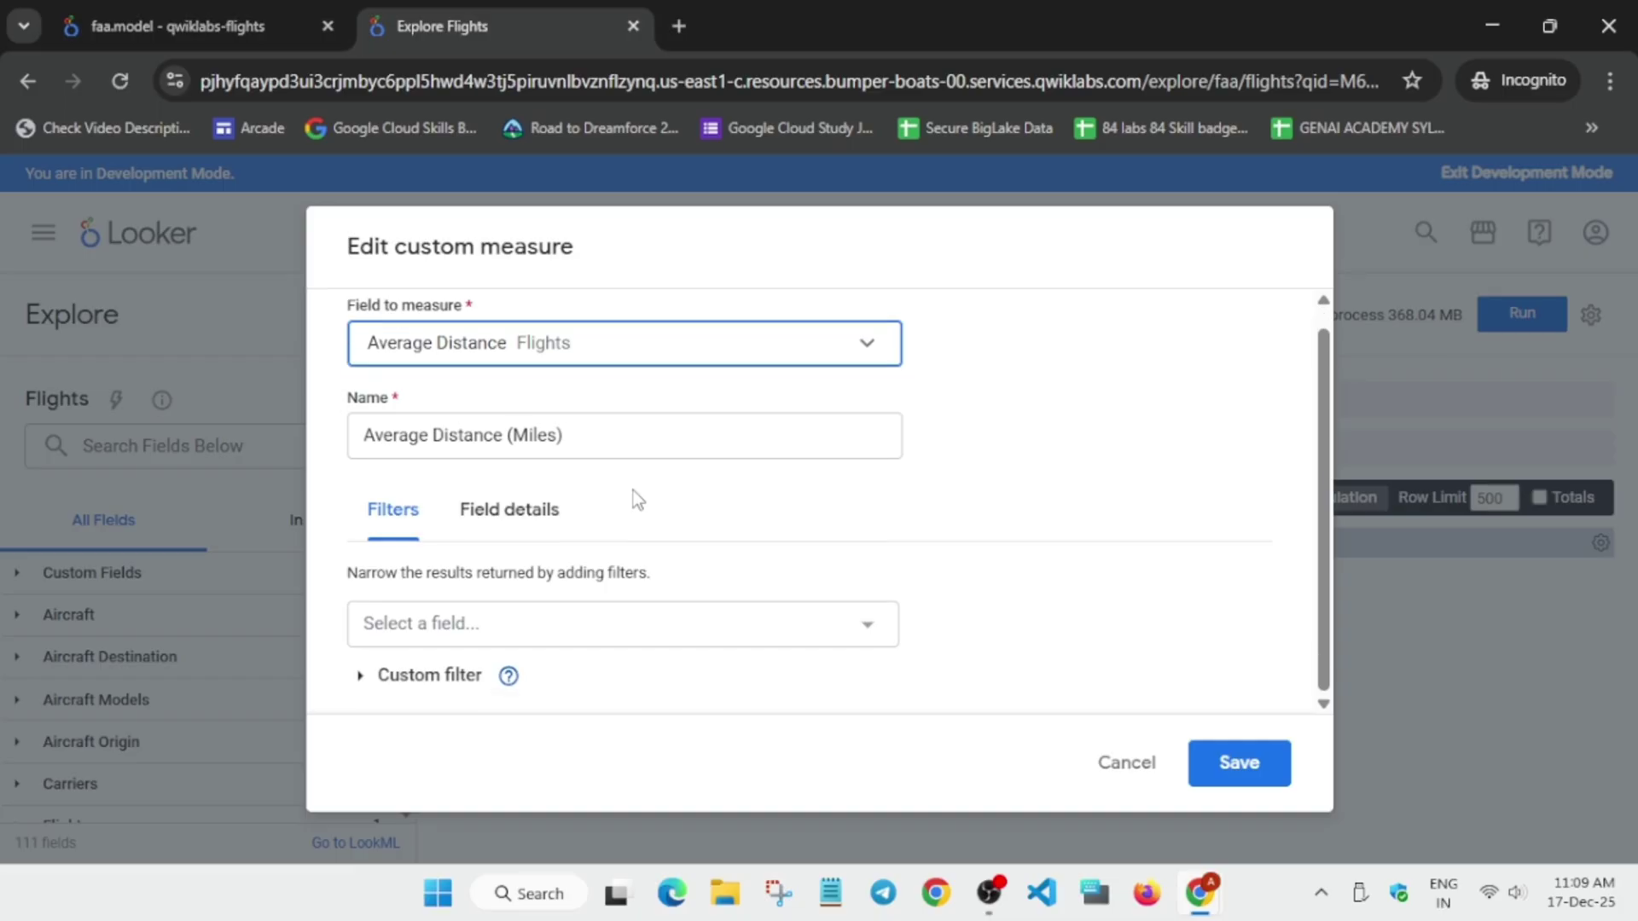
pyautogui.hotkey('alt', 'Tab')
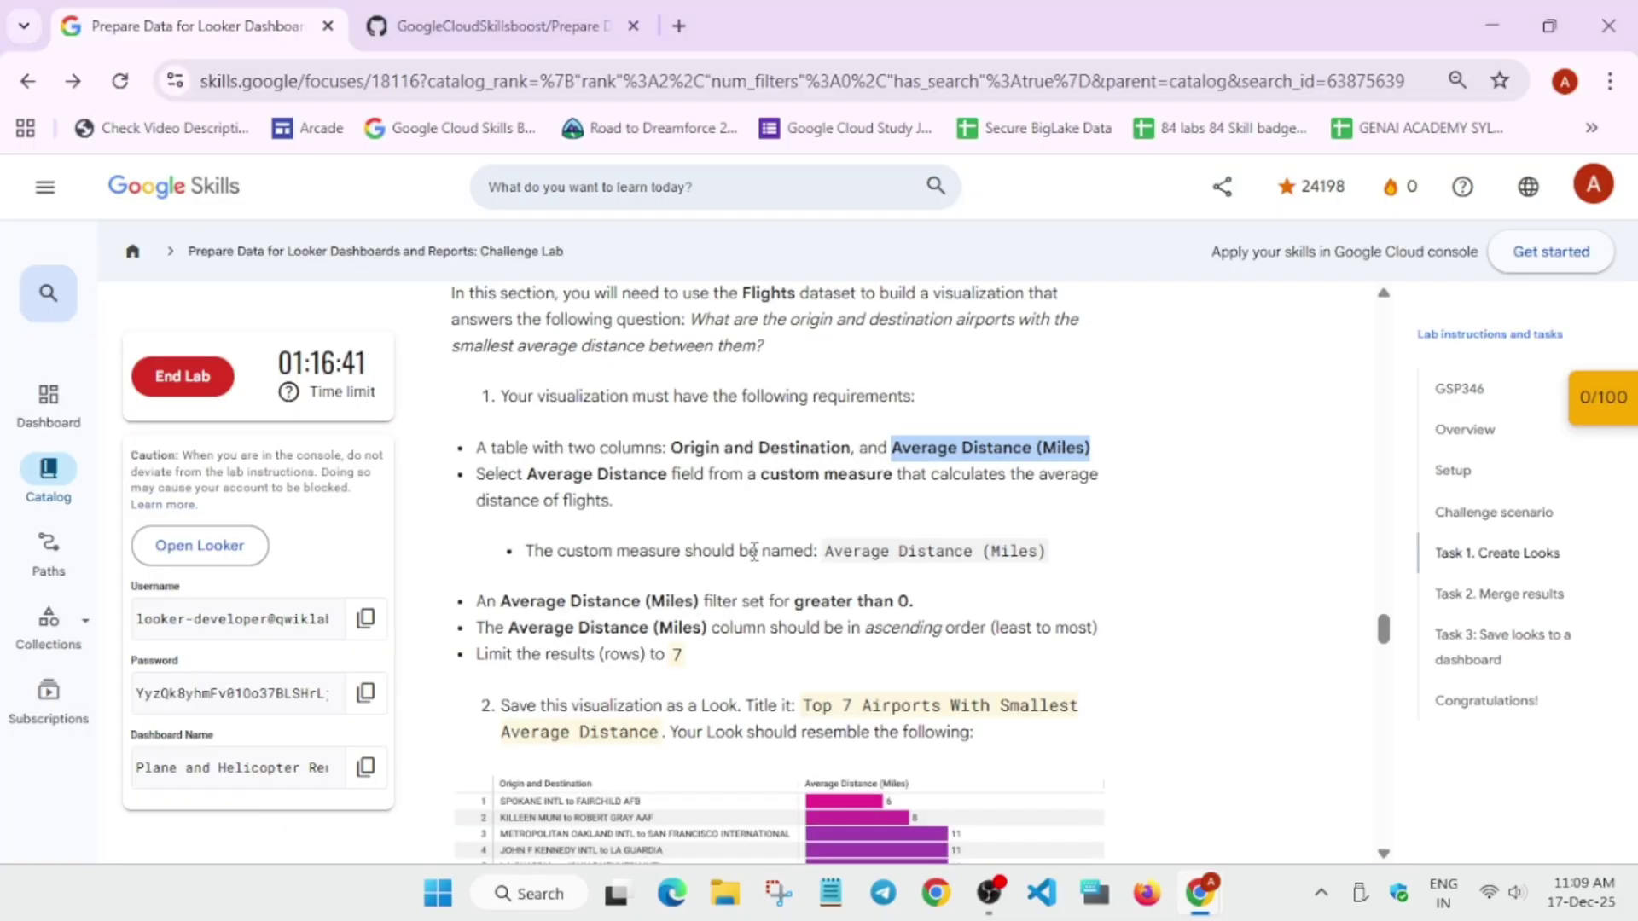
pyautogui.hotkey('alt', 'Tab')
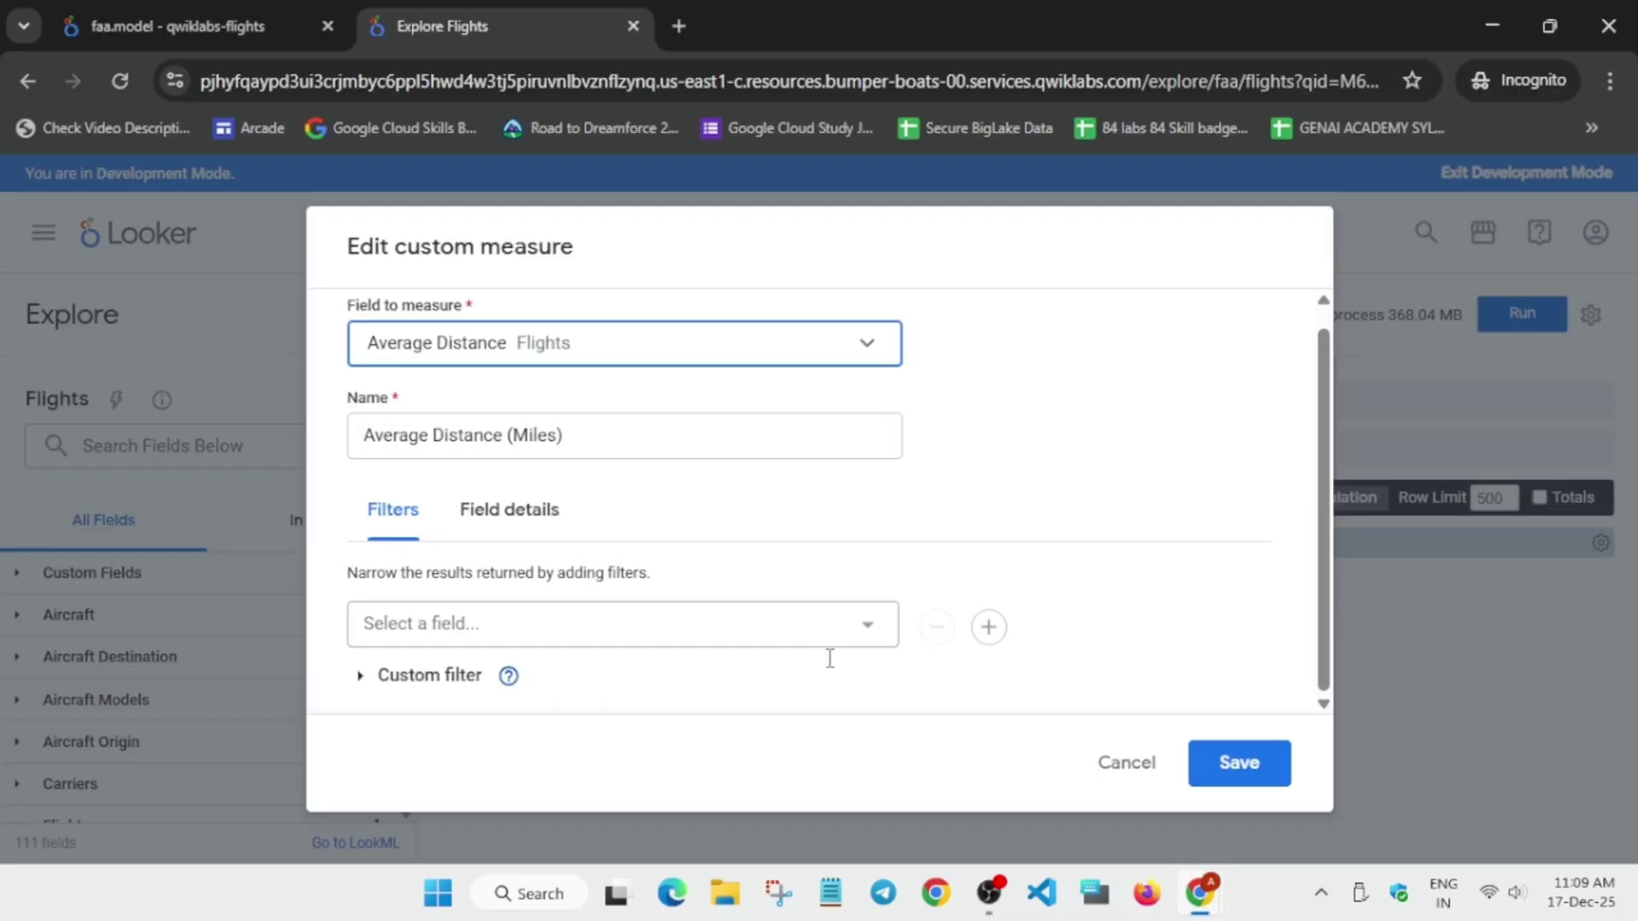
pyautogui.click(1267, 775)
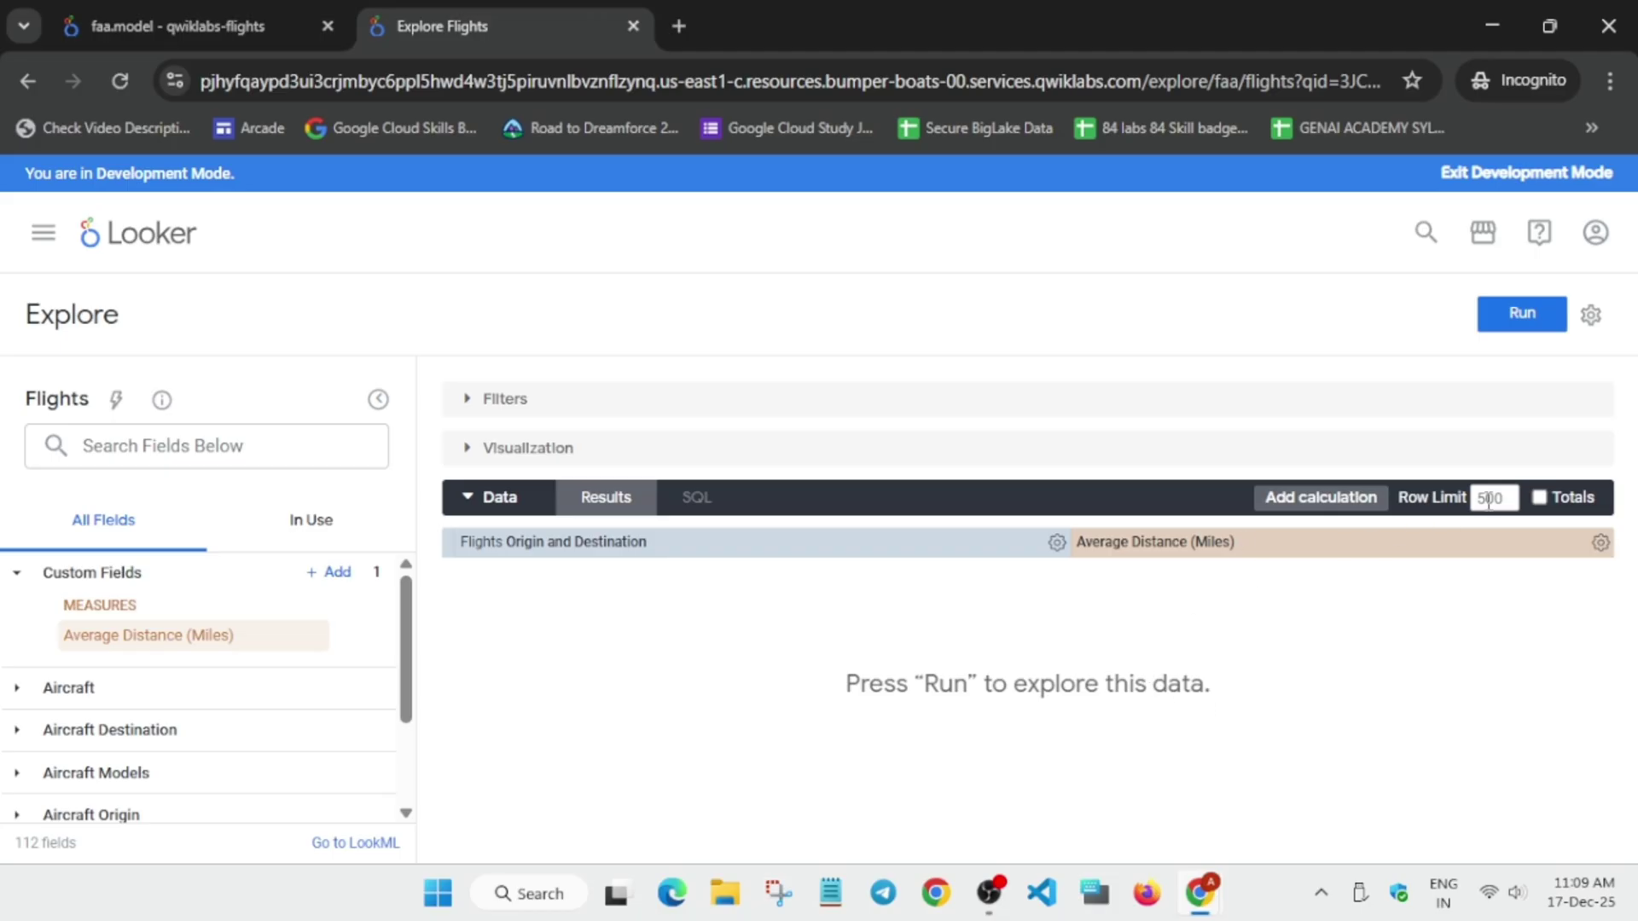
# Set the Explore row limit to 7, as given in the lab instructions.
pyautogui.hotkey('alt', 'Tab')
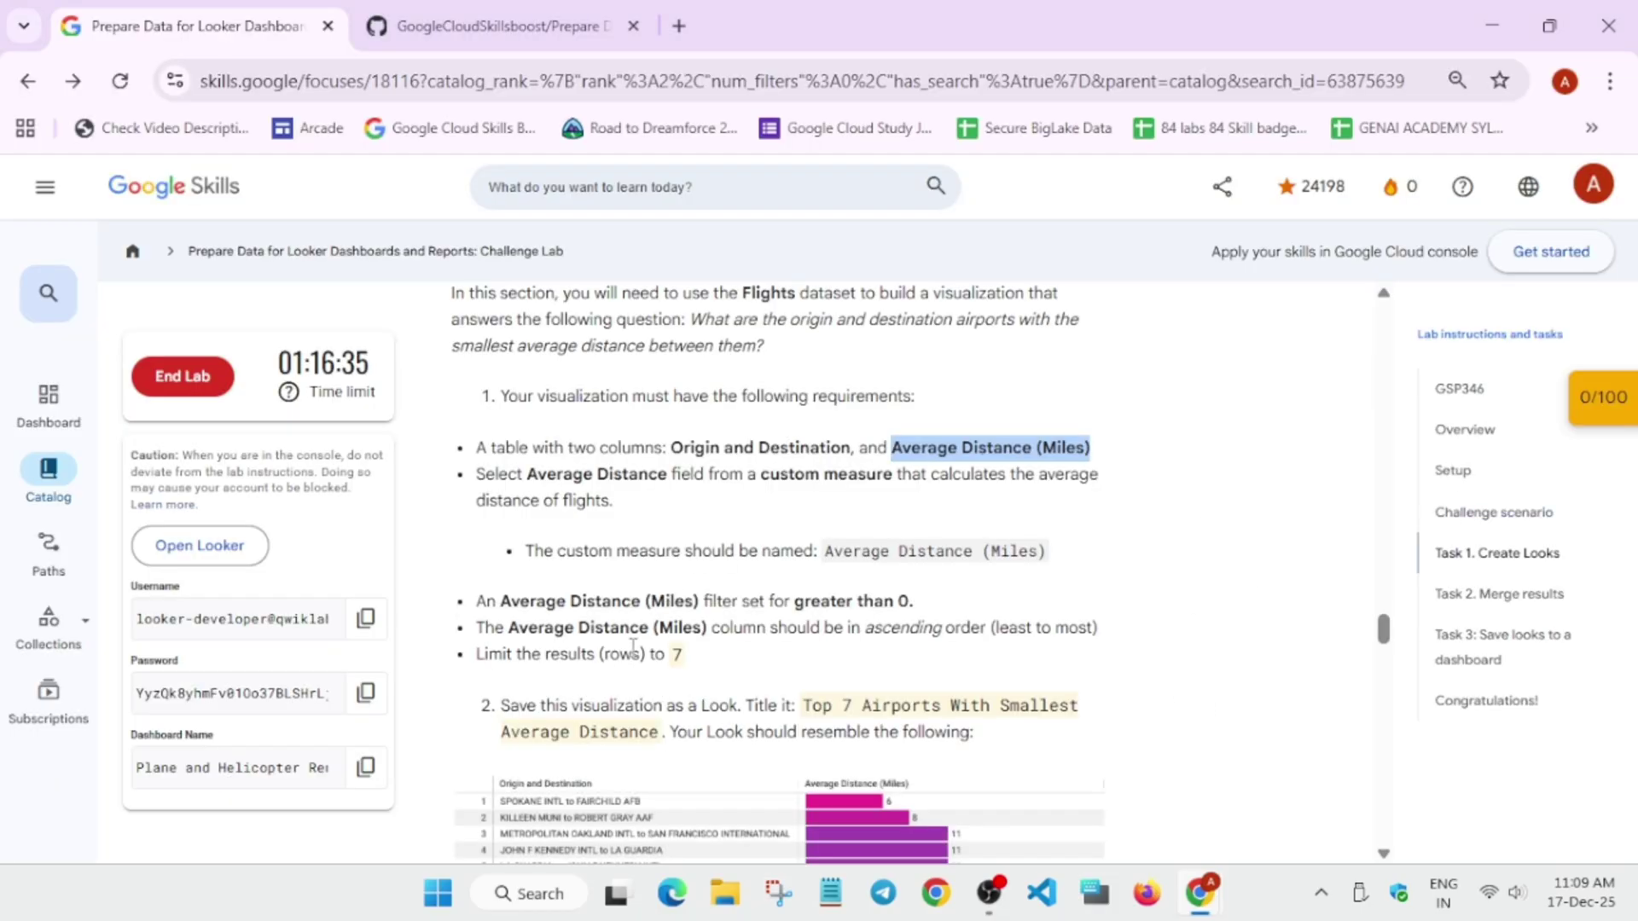
pyautogui.moveTo(668, 655); pyautogui.dragTo(740, 659)
pyautogui.hotkey('alt', 'Tab')
pyautogui.write('7')
pyautogui.hotkey('alt', 'Tab')
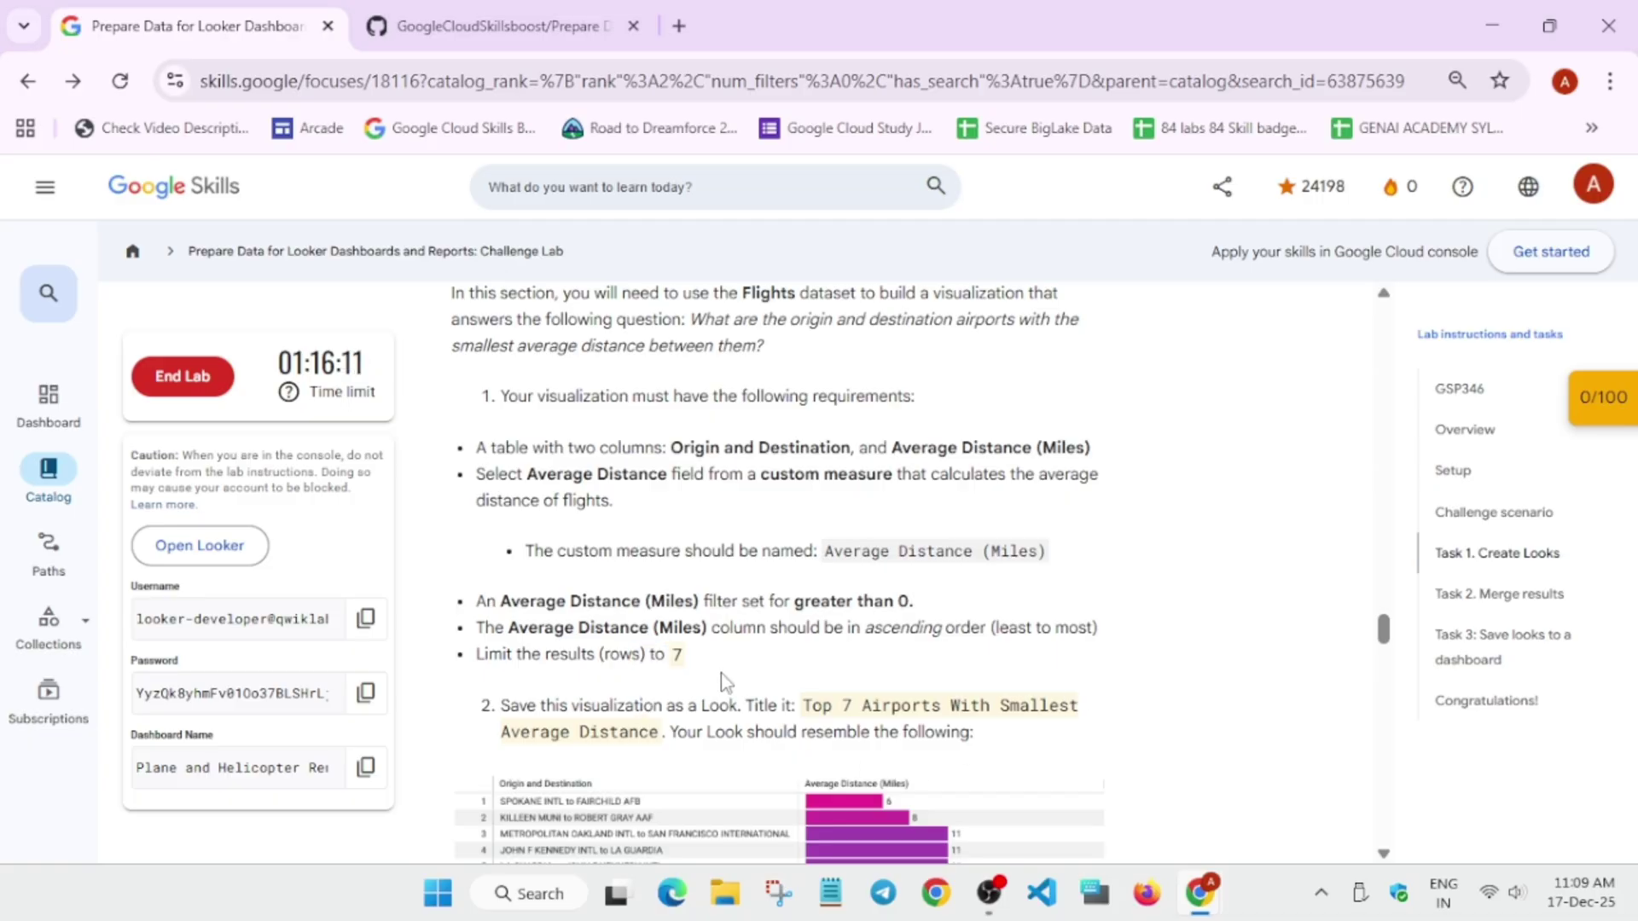
pyautogui.hotkey('alt', 'Tab')
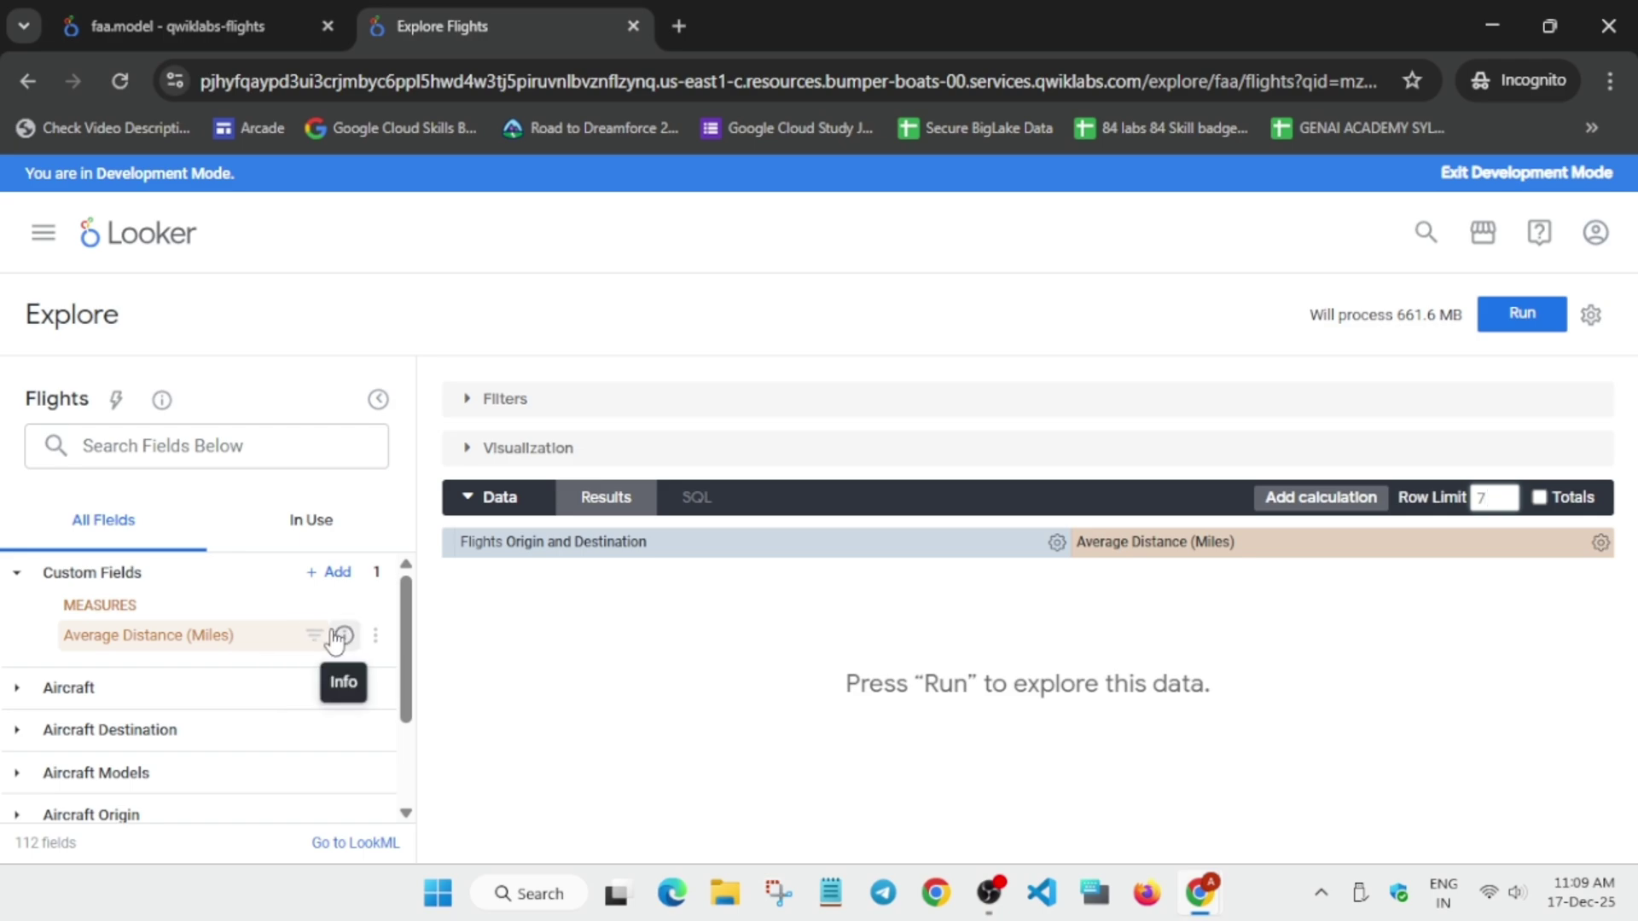
# Add a filter on Average Distance (Miles) with the condition 'is greater than'.
pyautogui.click(1600, 543)
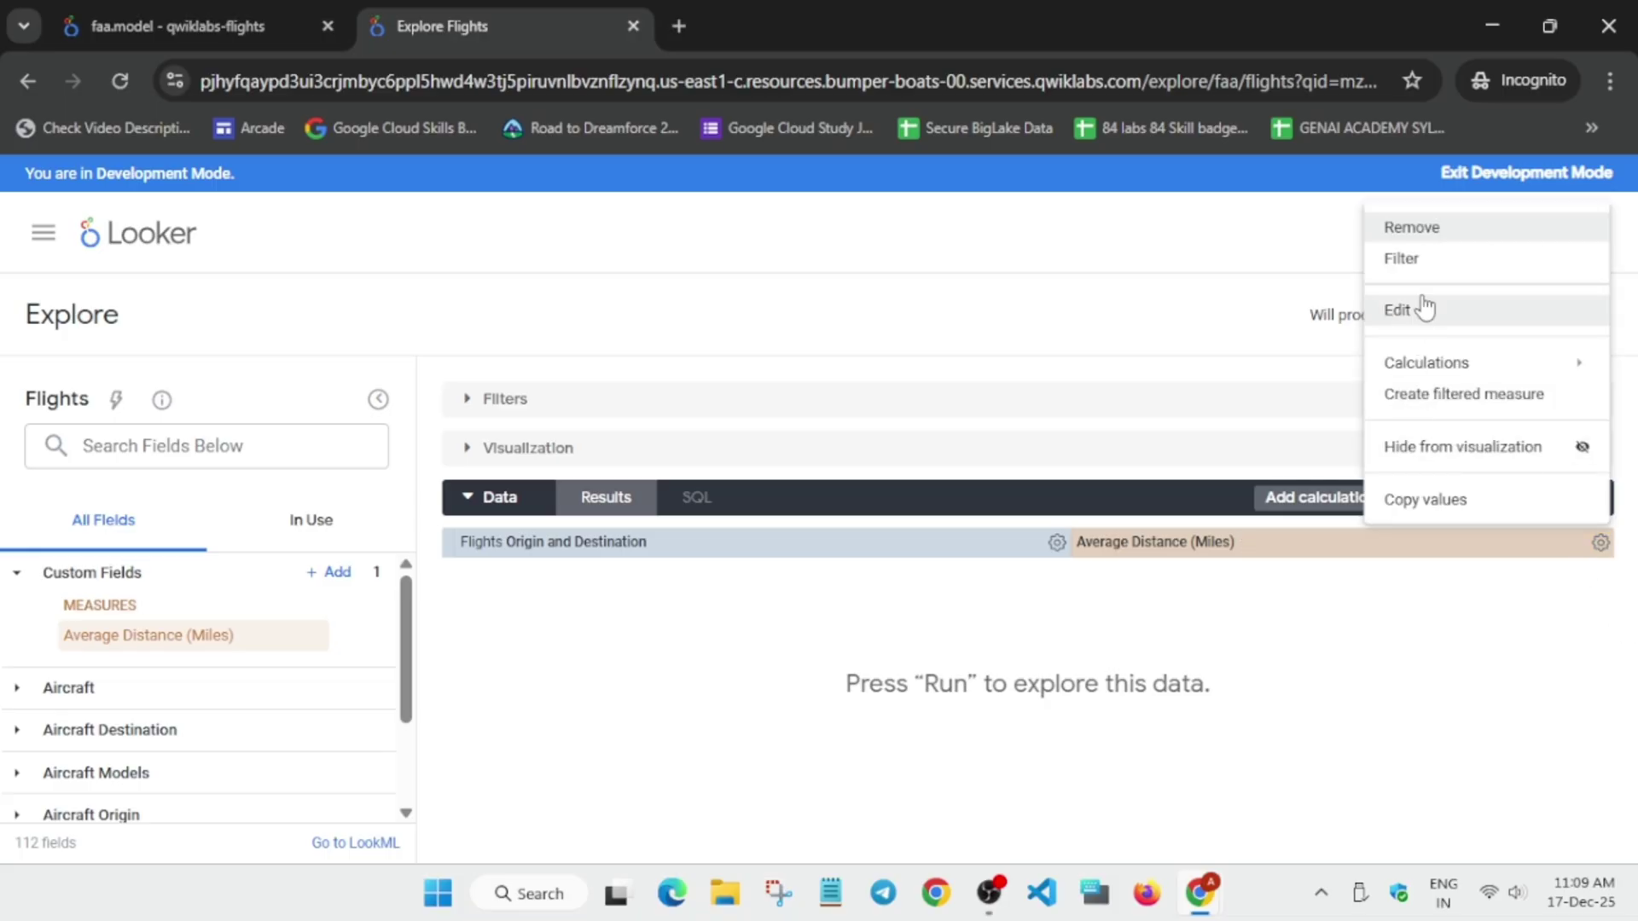
pyautogui.click(1430, 261)
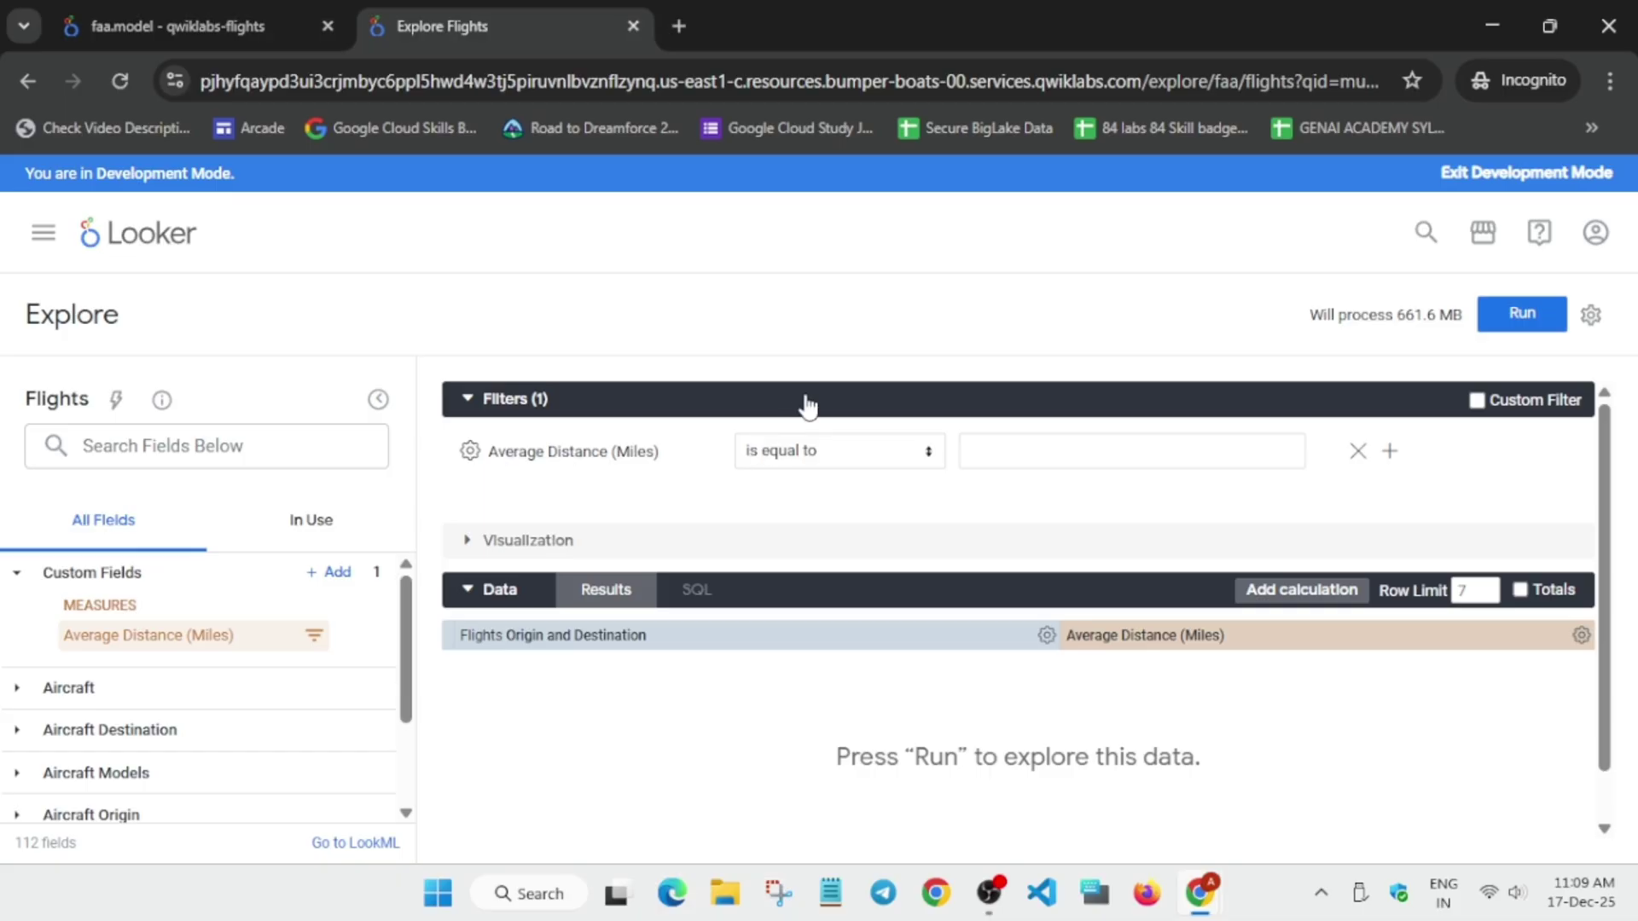
pyautogui.click(820, 460)
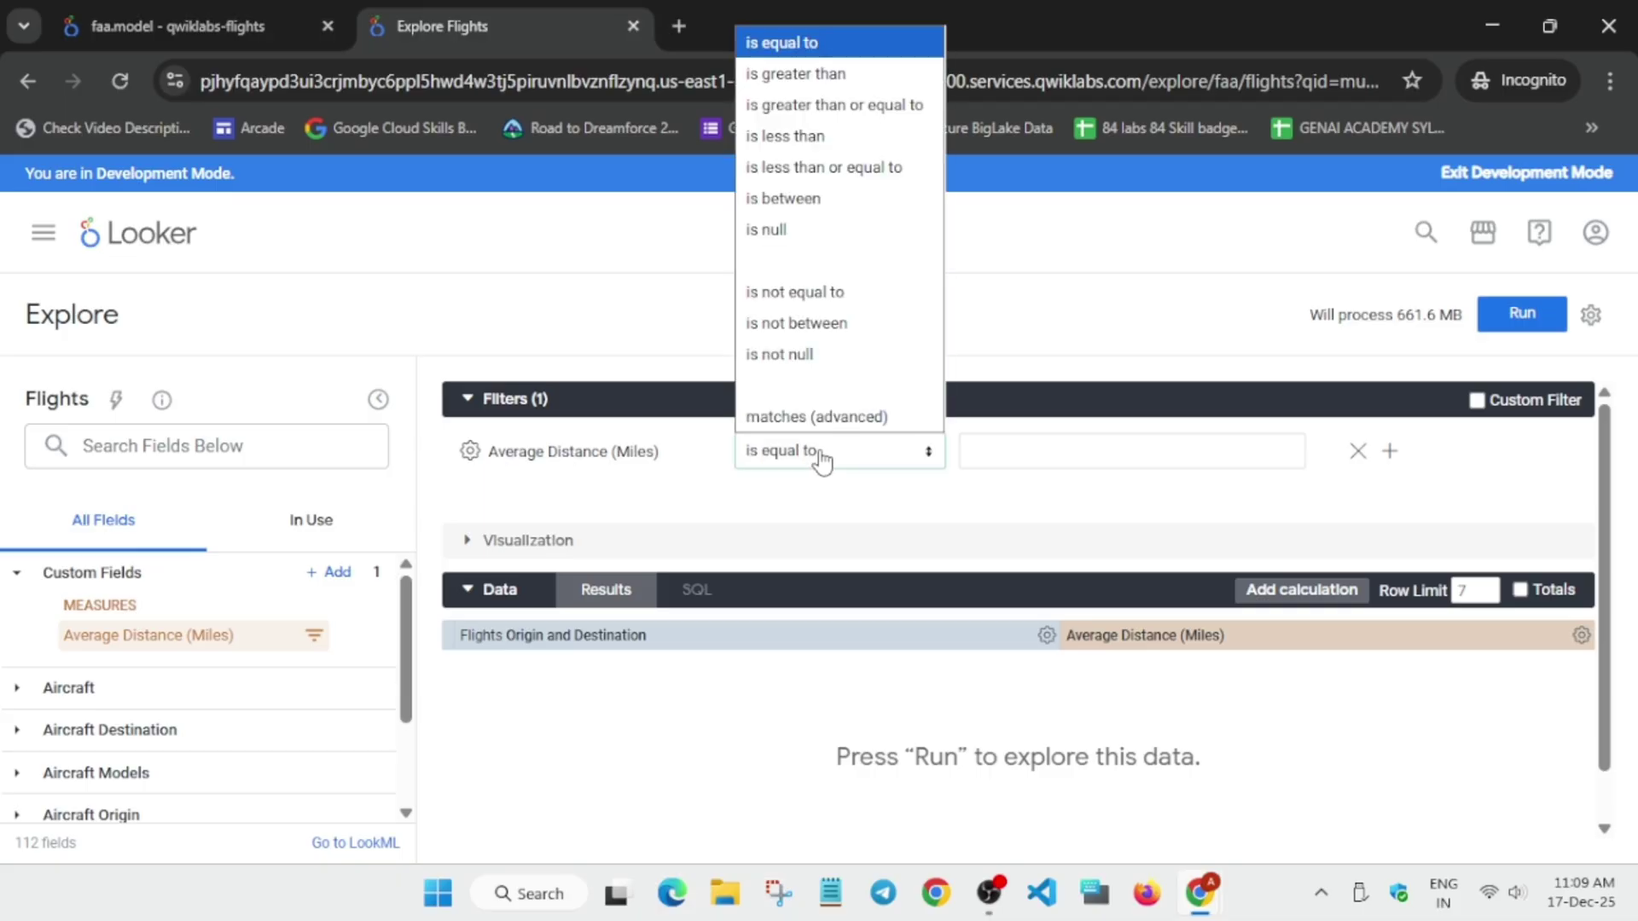
pyautogui.hotkey('alt', 'Tab')
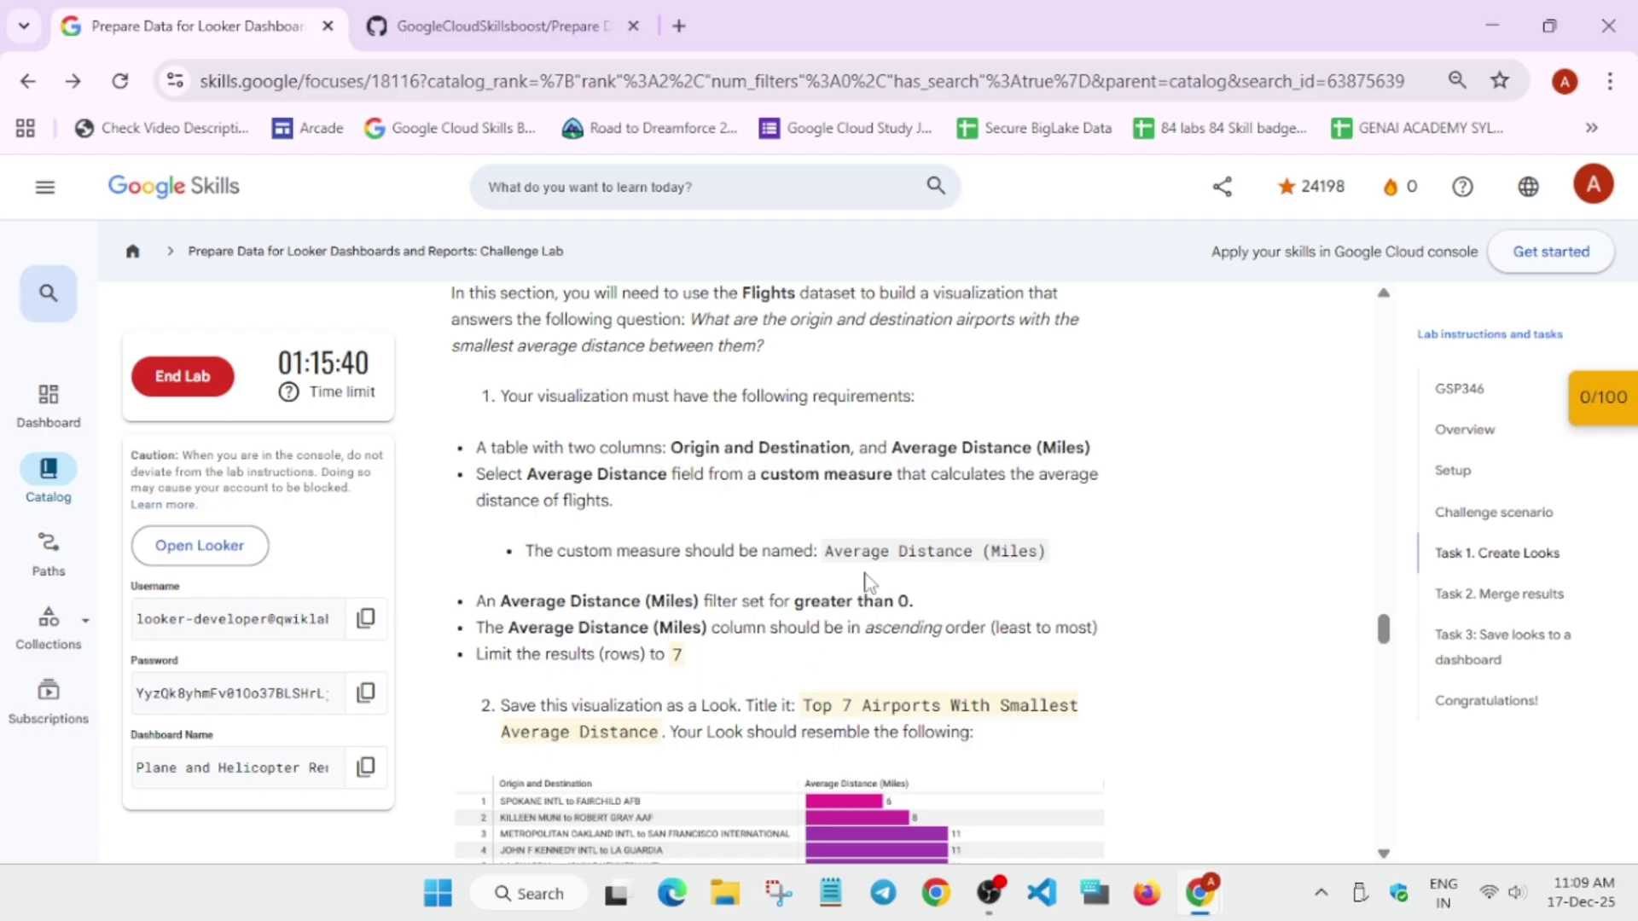
pyautogui.hotkey('alt', 'Tab')
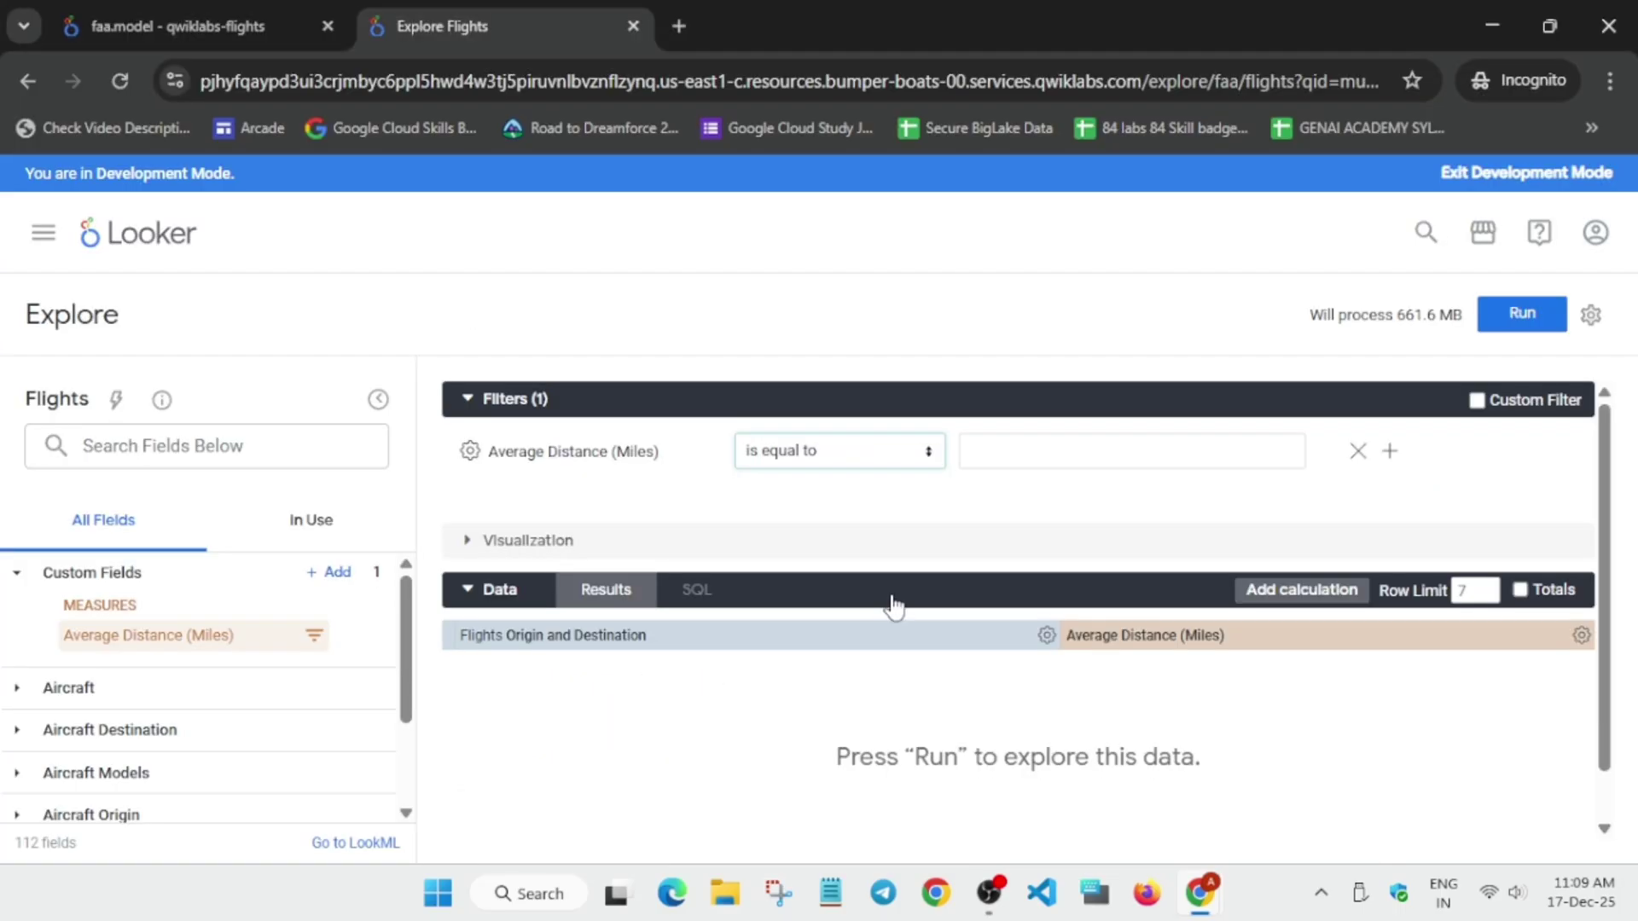
pyautogui.click(887, 461)
pyautogui.click(832, 72)
# Select the ascending-order requirement text in the lab instructions.
pyautogui.hotkey('alt', 'Tab')
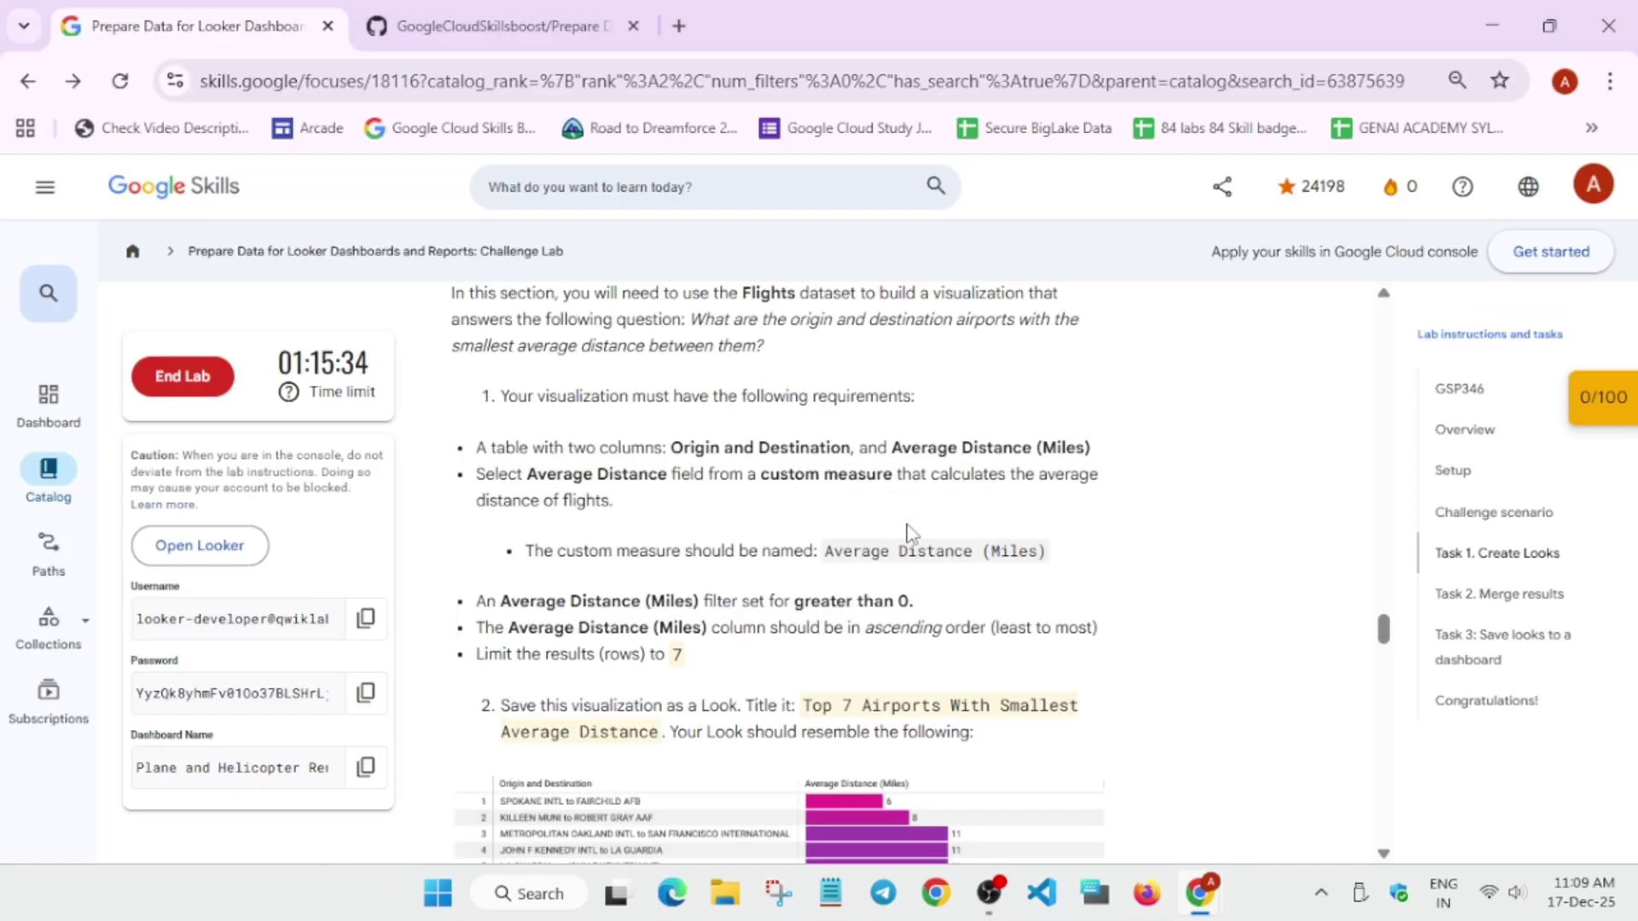
pyautogui.hotkey('alt', 'Tab')
pyautogui.hotkey('alt', 'Tab')
pyautogui.moveTo(767, 628); pyautogui.dragTo(1088, 650)
pyautogui.hotkey('alt', 'Tab')
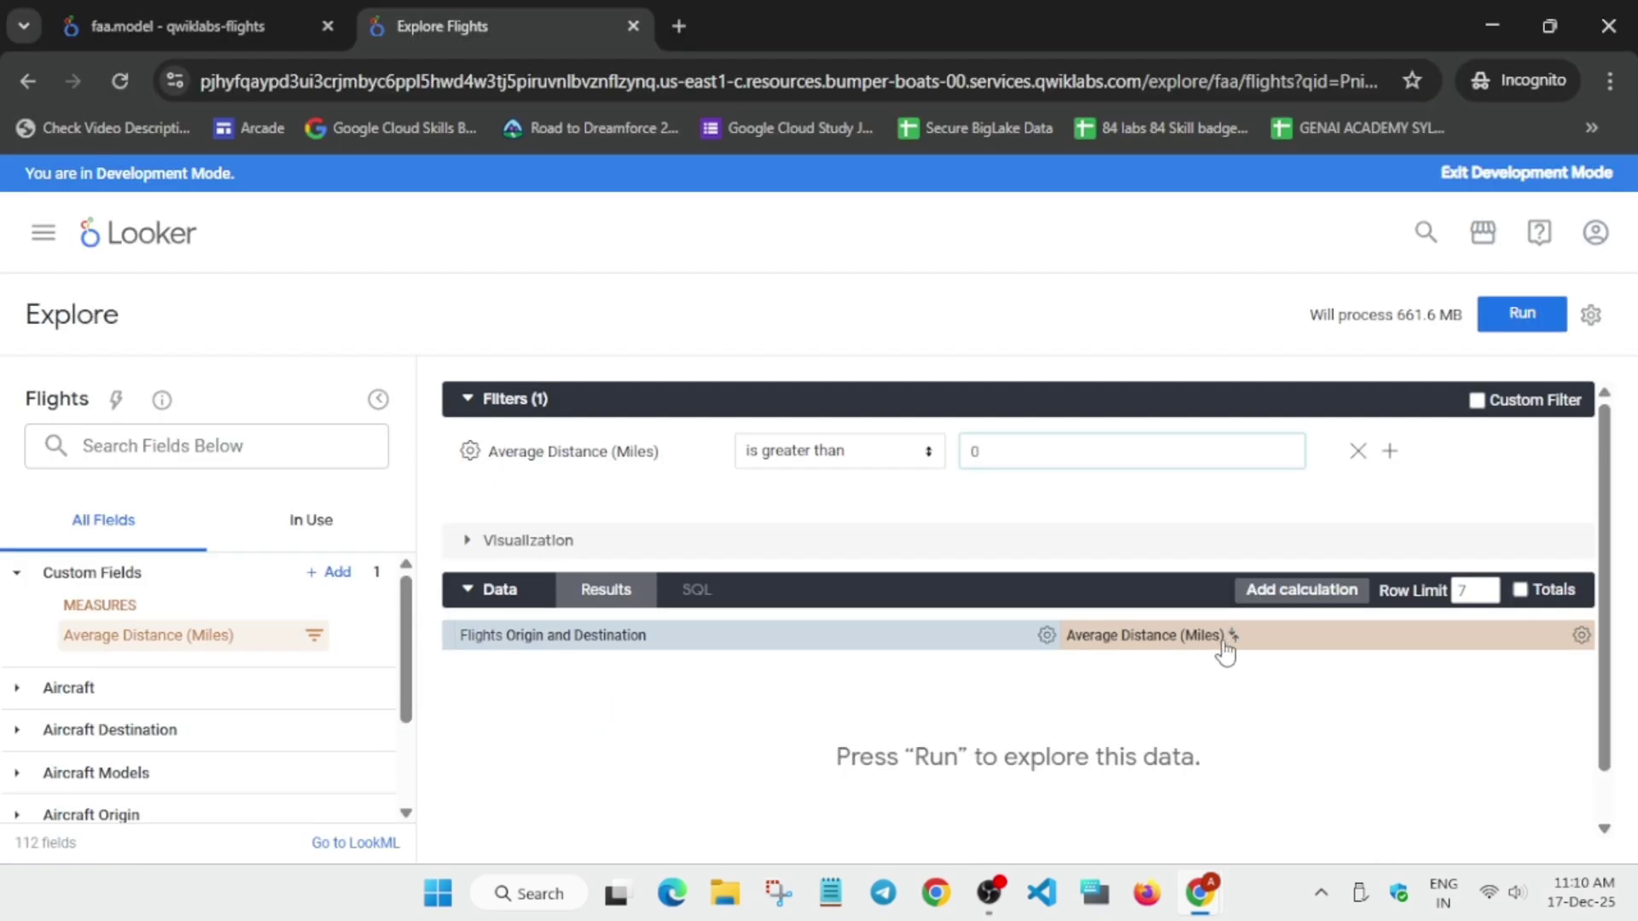
# Sort the results by Average Distance (Miles) in ascending order.
pyautogui.hotkey('ctrl', '+')
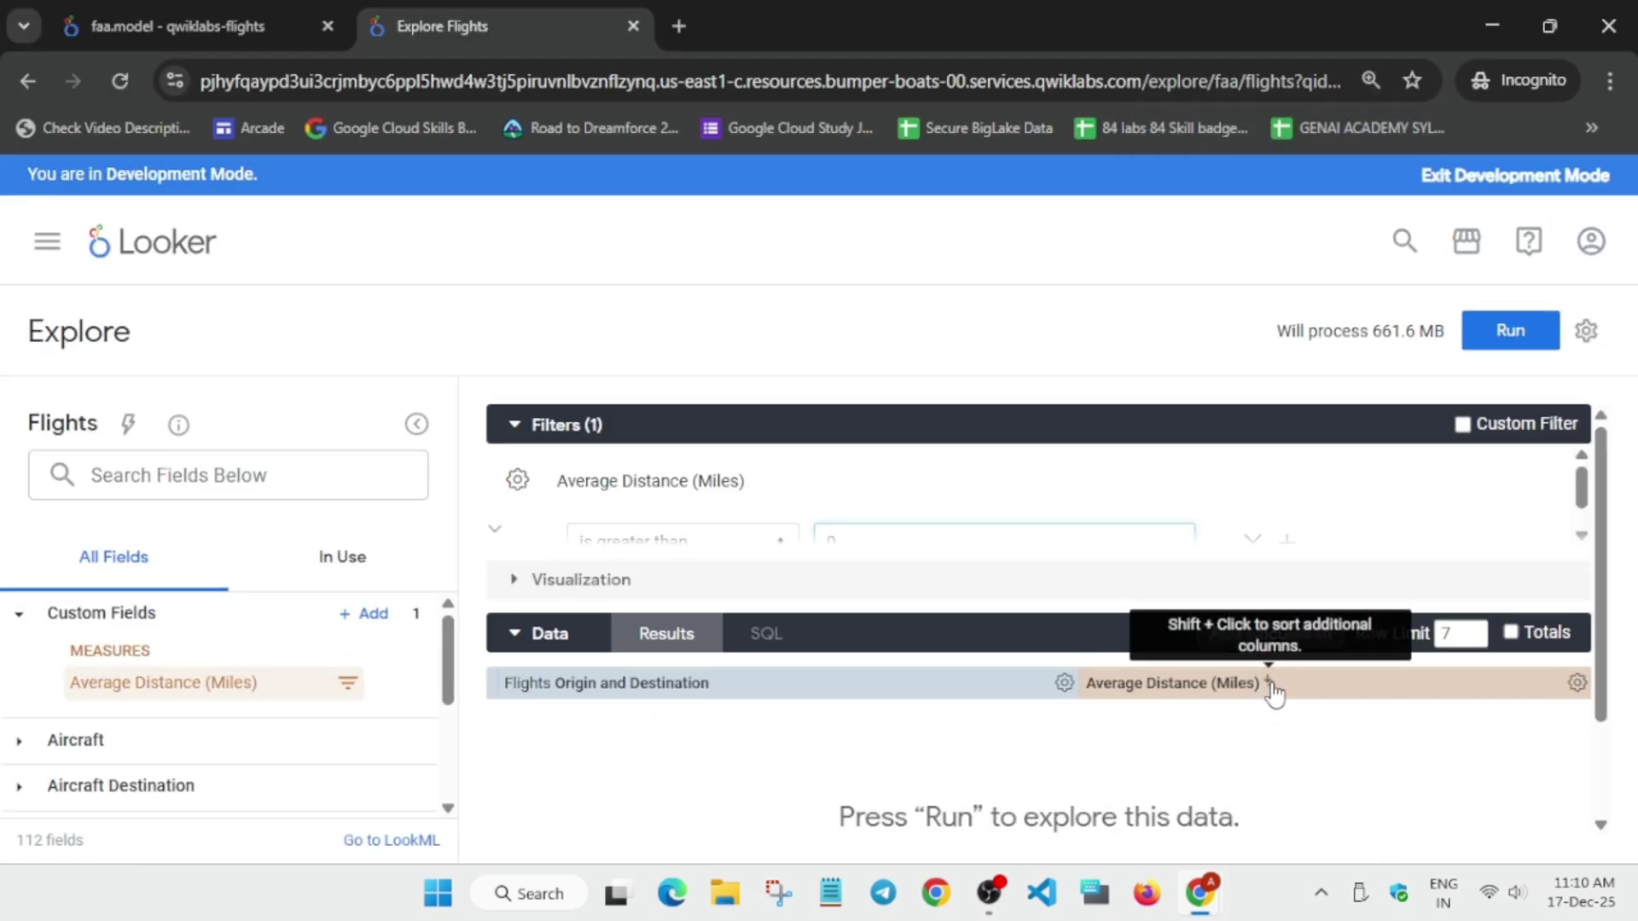
pyautogui.click(1275, 698)
pyautogui.click(1270, 696)
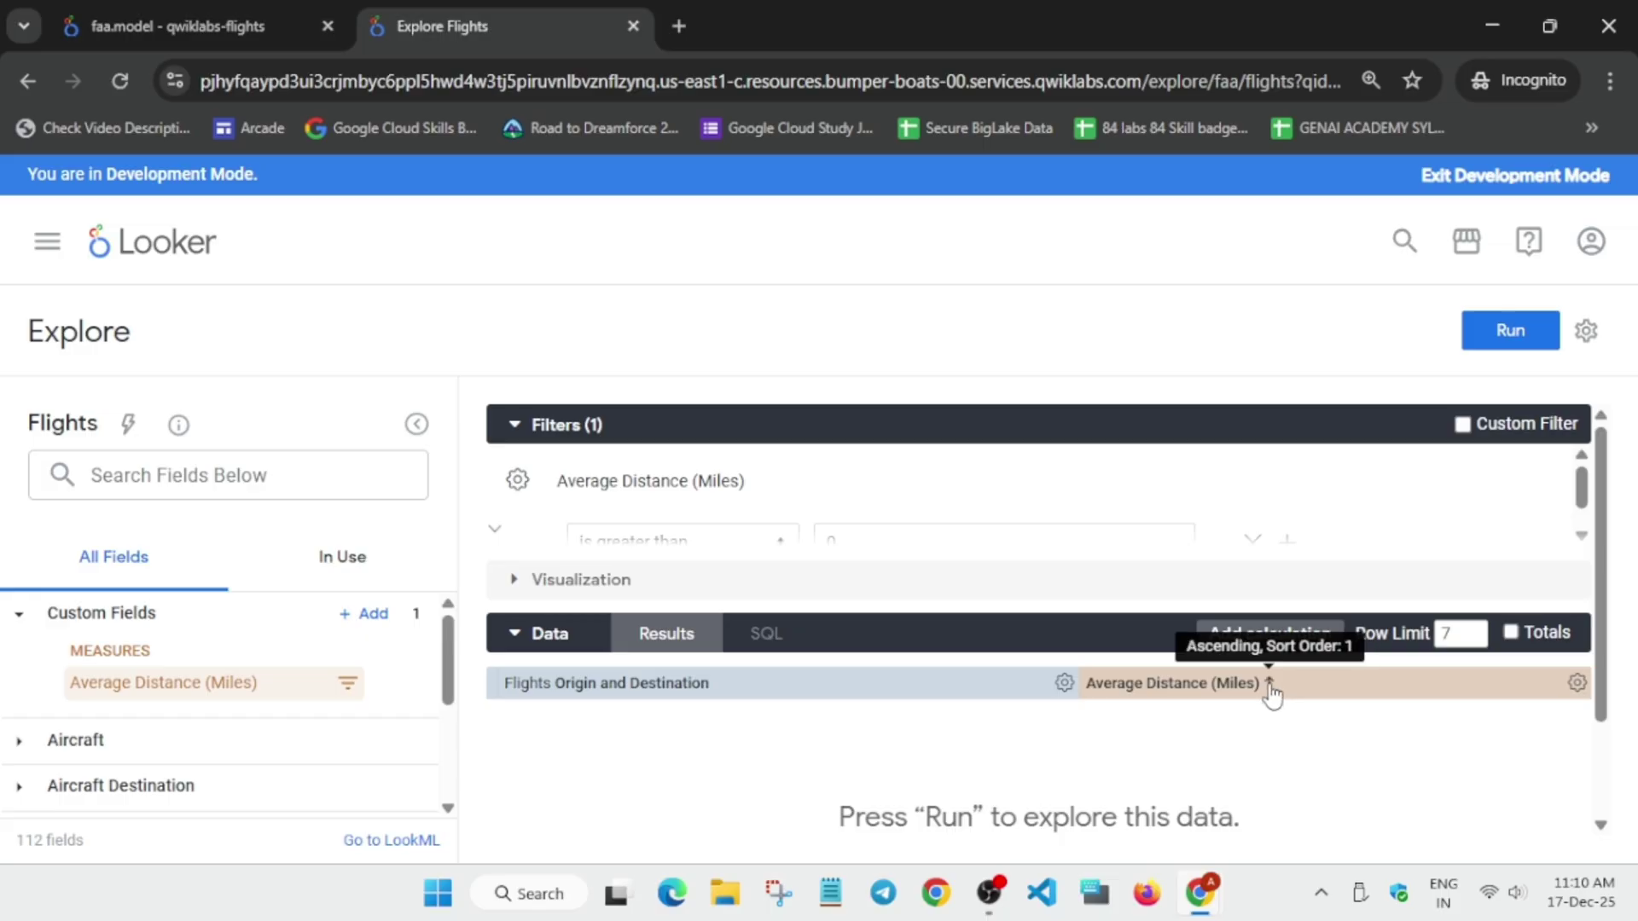
pyautogui.hotkey('alt', 'Tab')
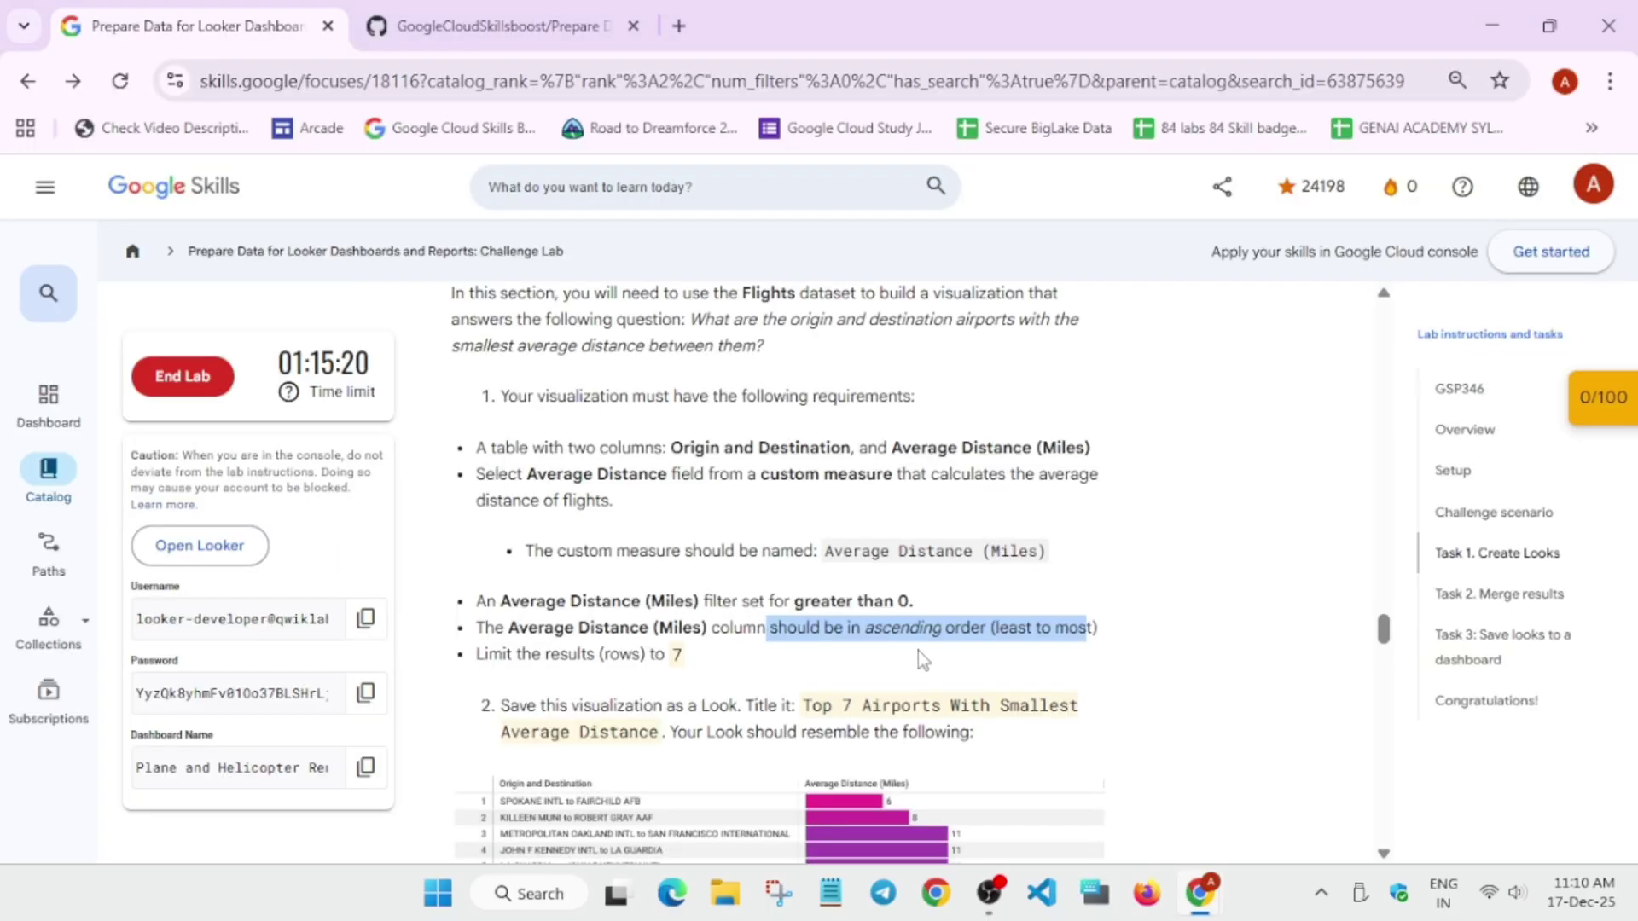
pyautogui.hotkey('alt', 'Tab')
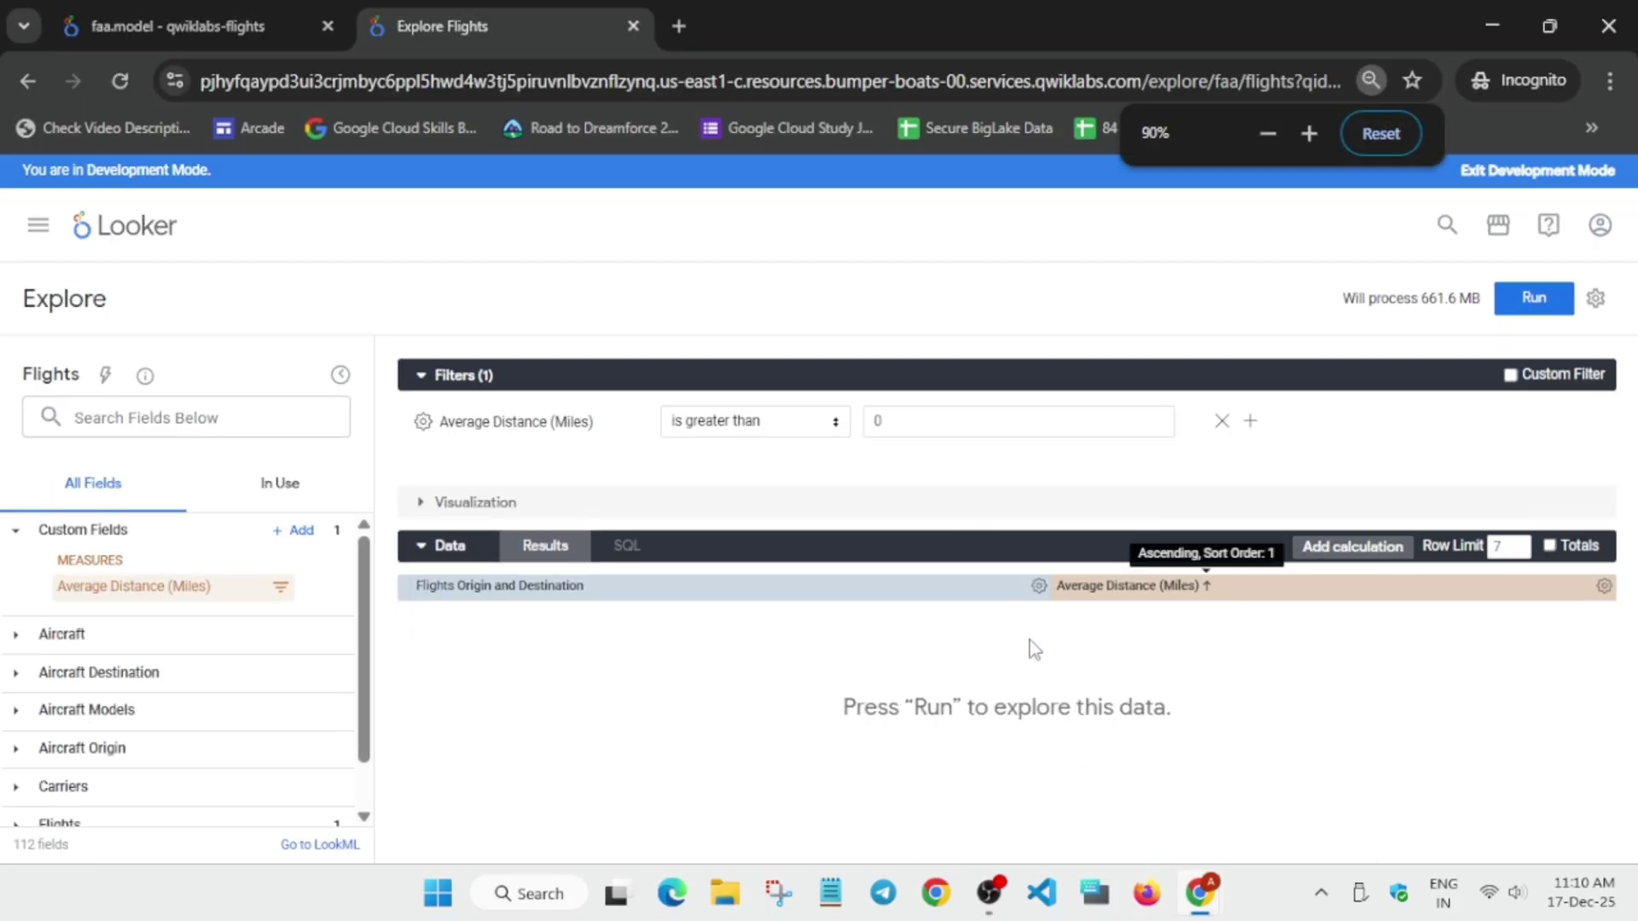
pyautogui.hotkey('alt', 'Tab')
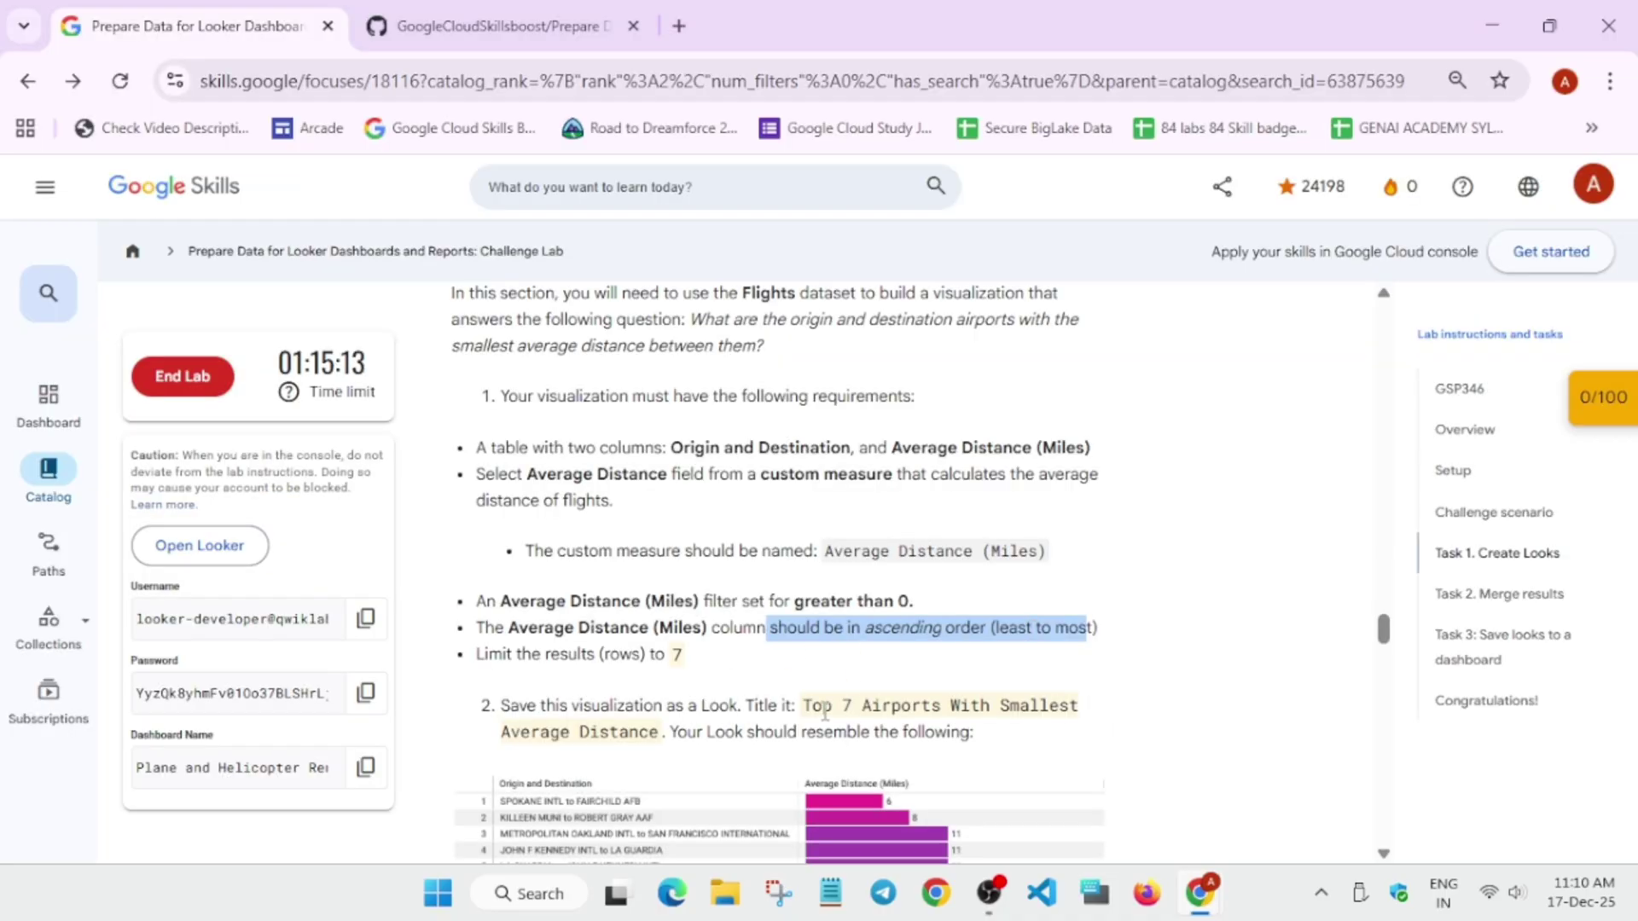
pyautogui.hotkey('alt', 'Tab')
# Run the query and display the results as a table.
pyautogui.click(1534, 298)
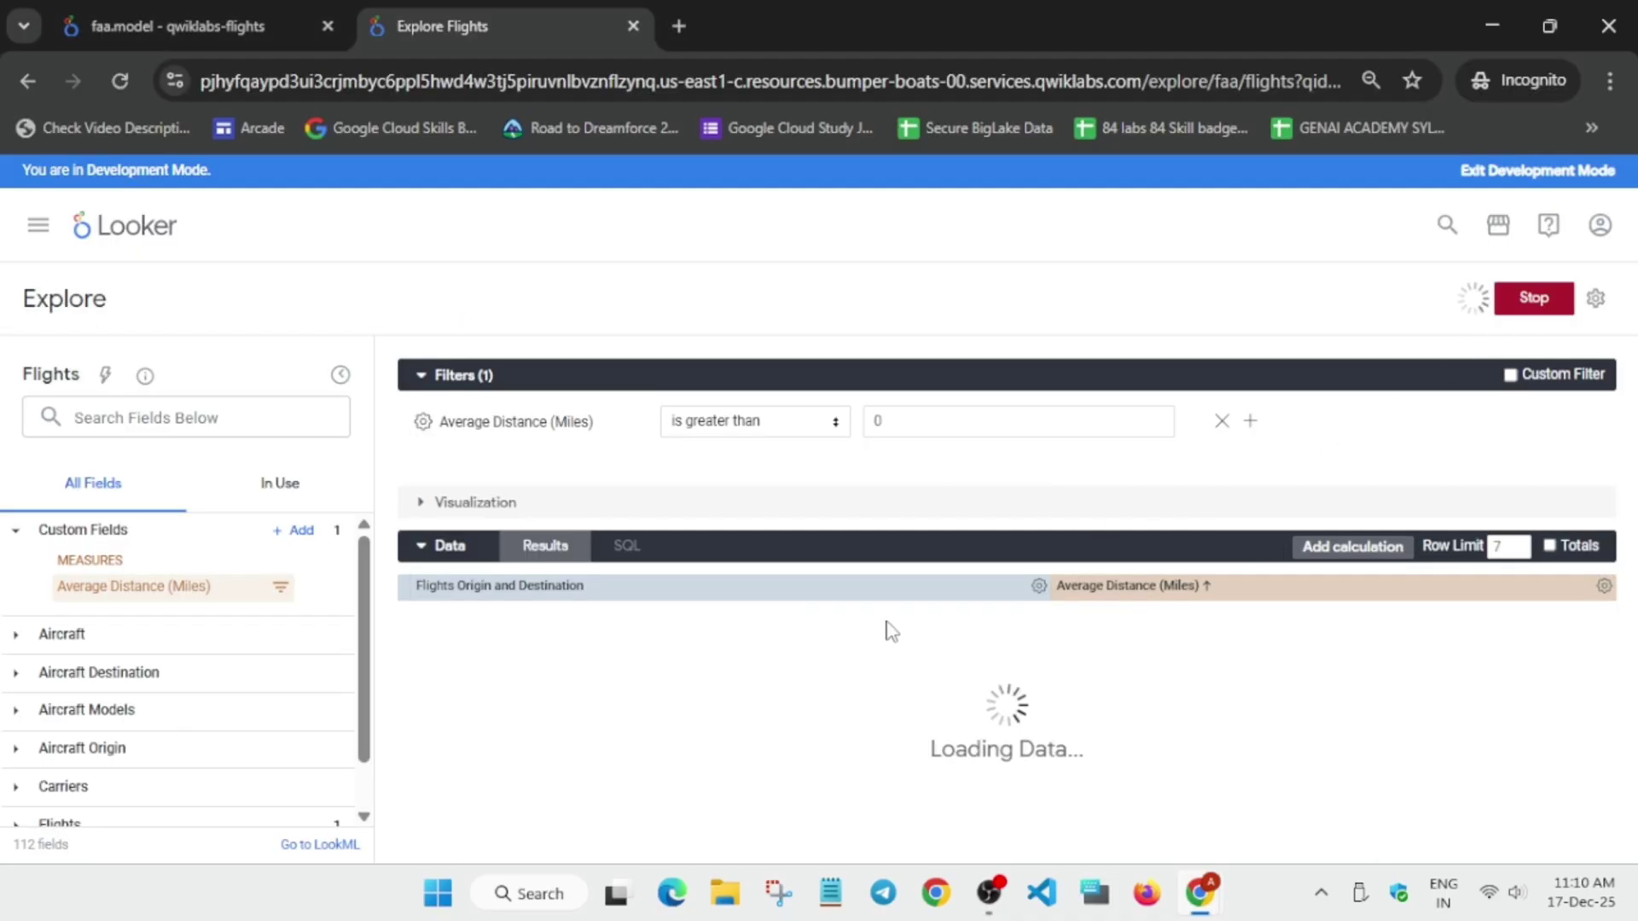
pyautogui.click(475, 503)
pyautogui.click(574, 509)
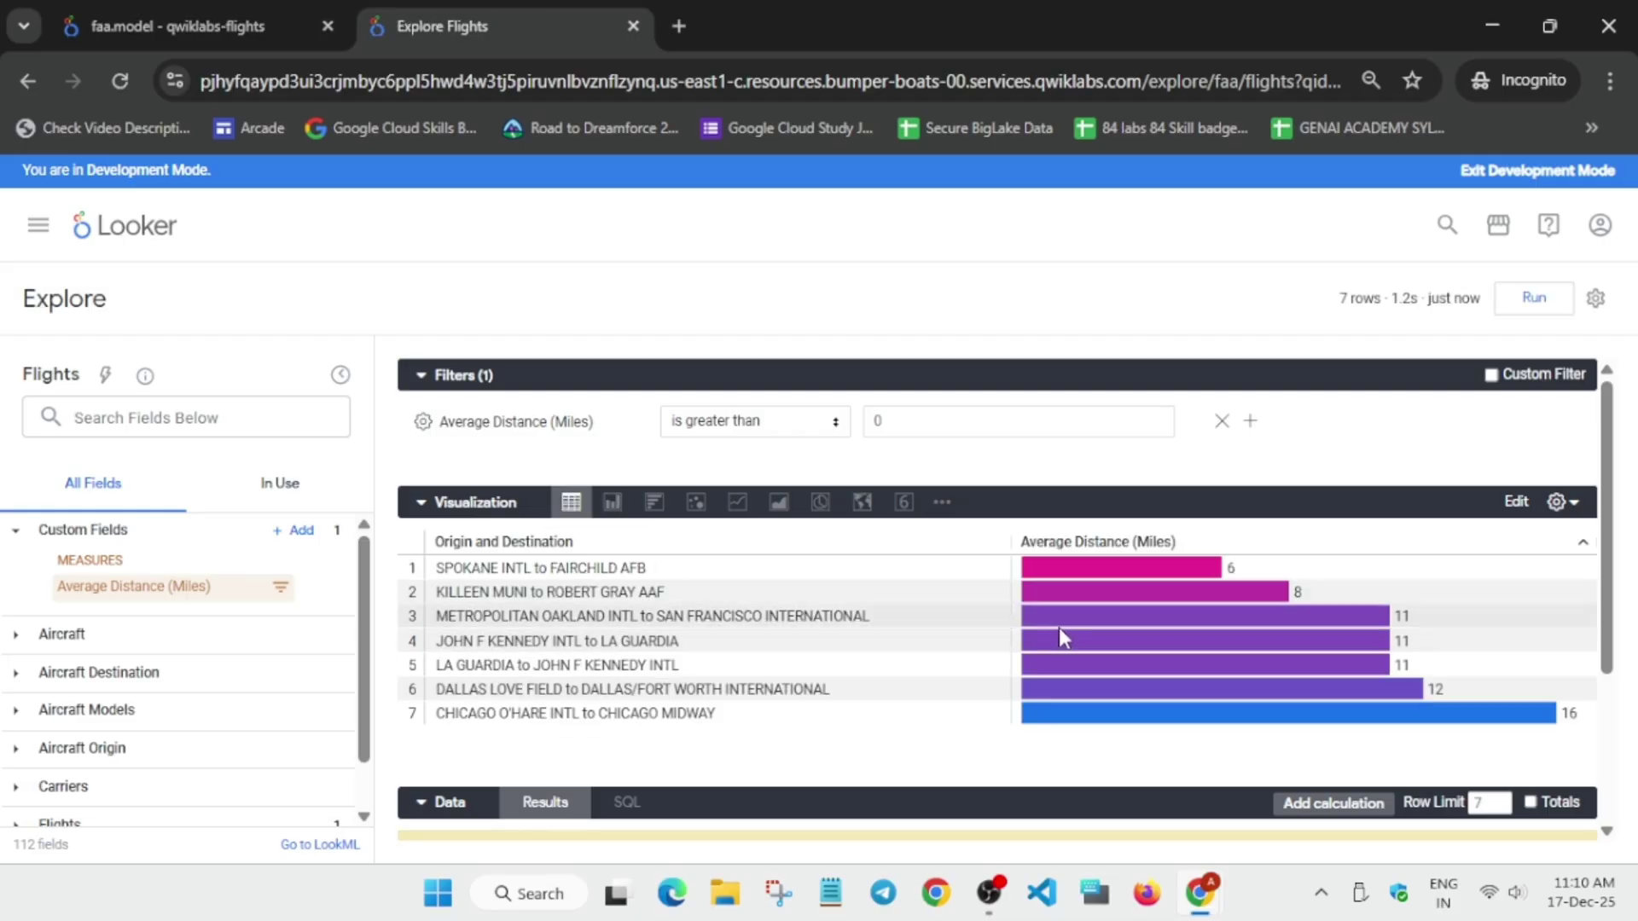
pyautogui.hotkey('alt', 'Tab')
pyautogui.scroll(-3, 598, 682)
# Compare the example chart with the results, then copy the title 'Top 7 Airports With Smallest Average Distance'.
pyautogui.click(622, 659)
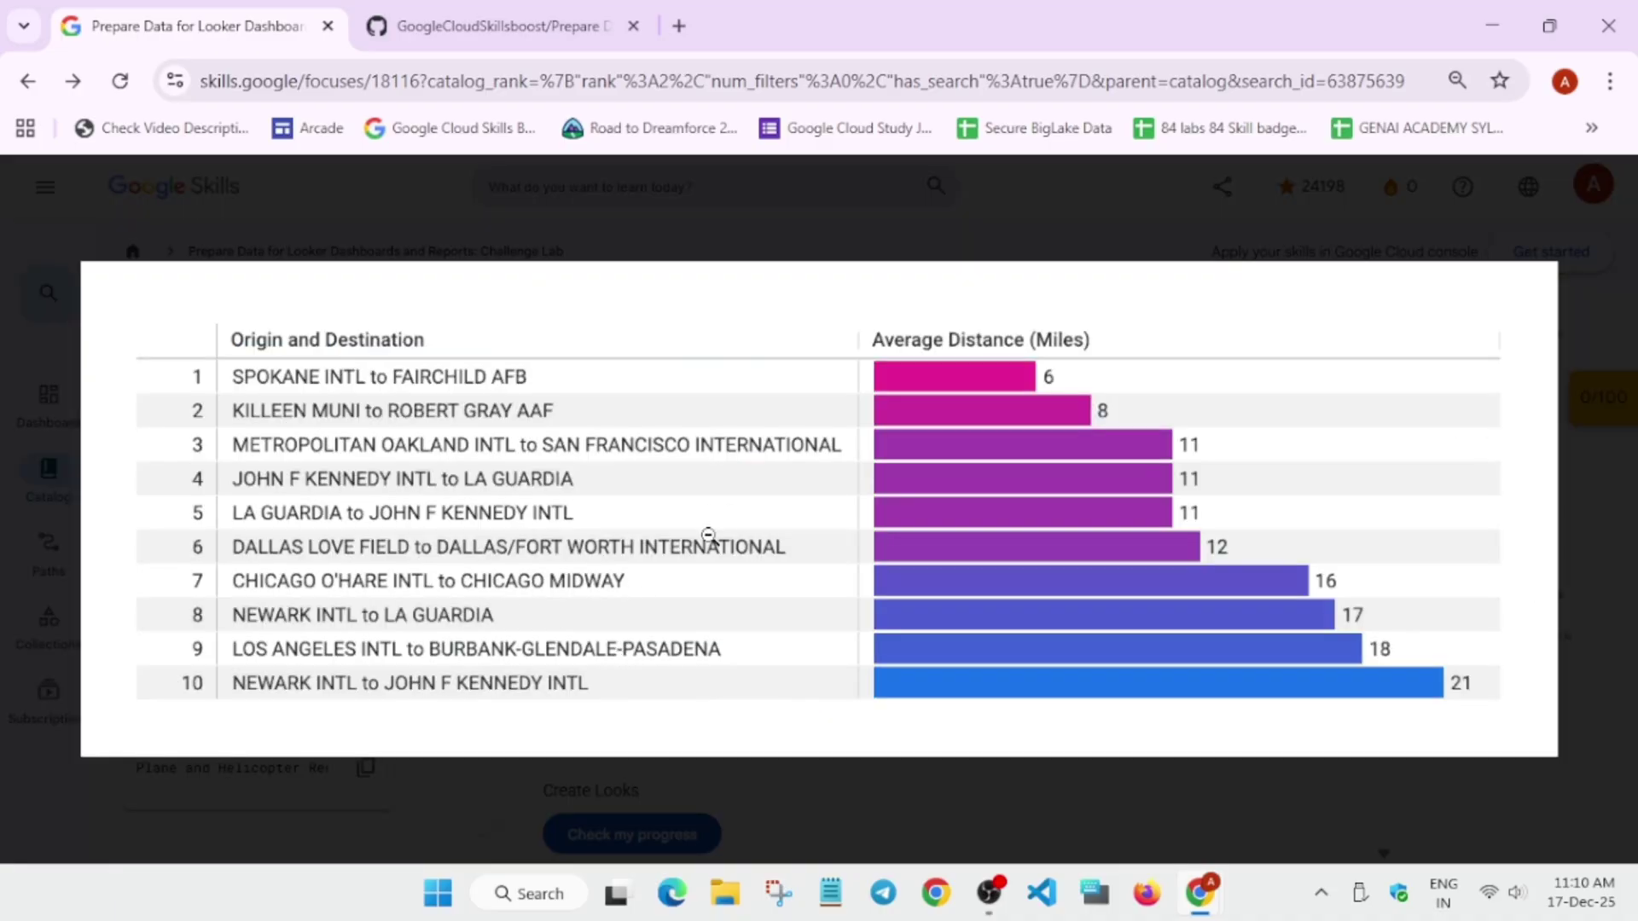
pyautogui.hotkey('alt', 'Tab')
pyautogui.hotkey('alt', 'Tab')
pyautogui.hotkey('alt', 'Tab')
pyautogui.hotkey('alt', 'Tab')
pyautogui.click(796, 512)
pyautogui.moveTo(811, 448); pyautogui.dragTo(814, 512)
pyautogui.click(811, 447)
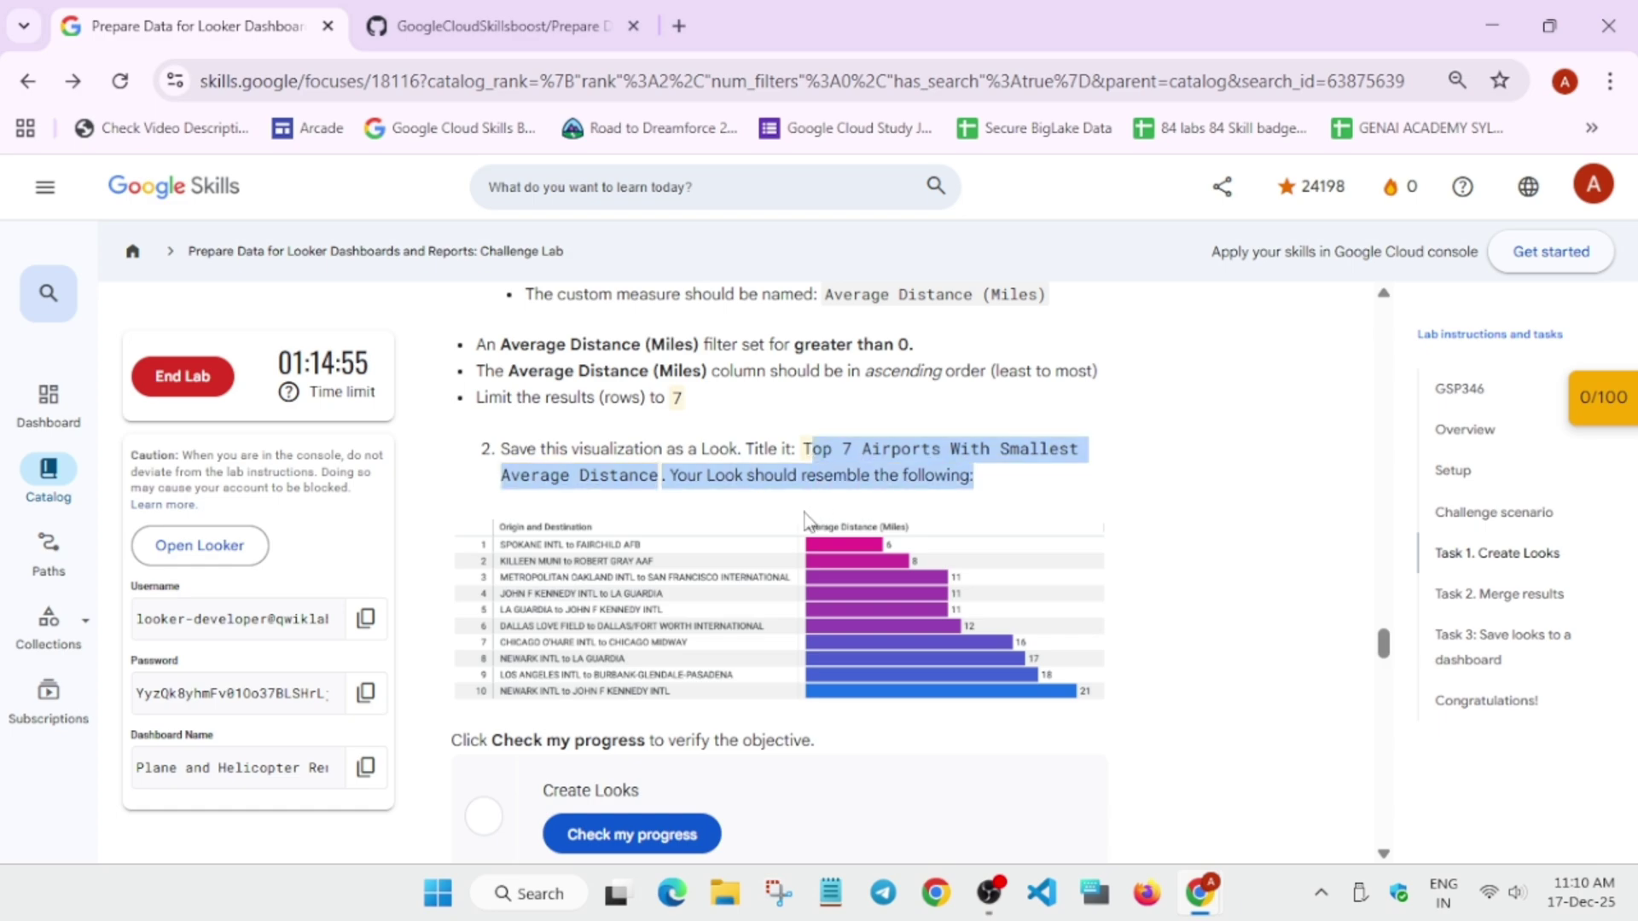
pyautogui.click(797, 469)
pyautogui.moveTo(806, 449); pyautogui.dragTo(671, 476)
pyautogui.hotkey('ctrl', 'c')
pyautogui.hotkey('alt', 'Tab')
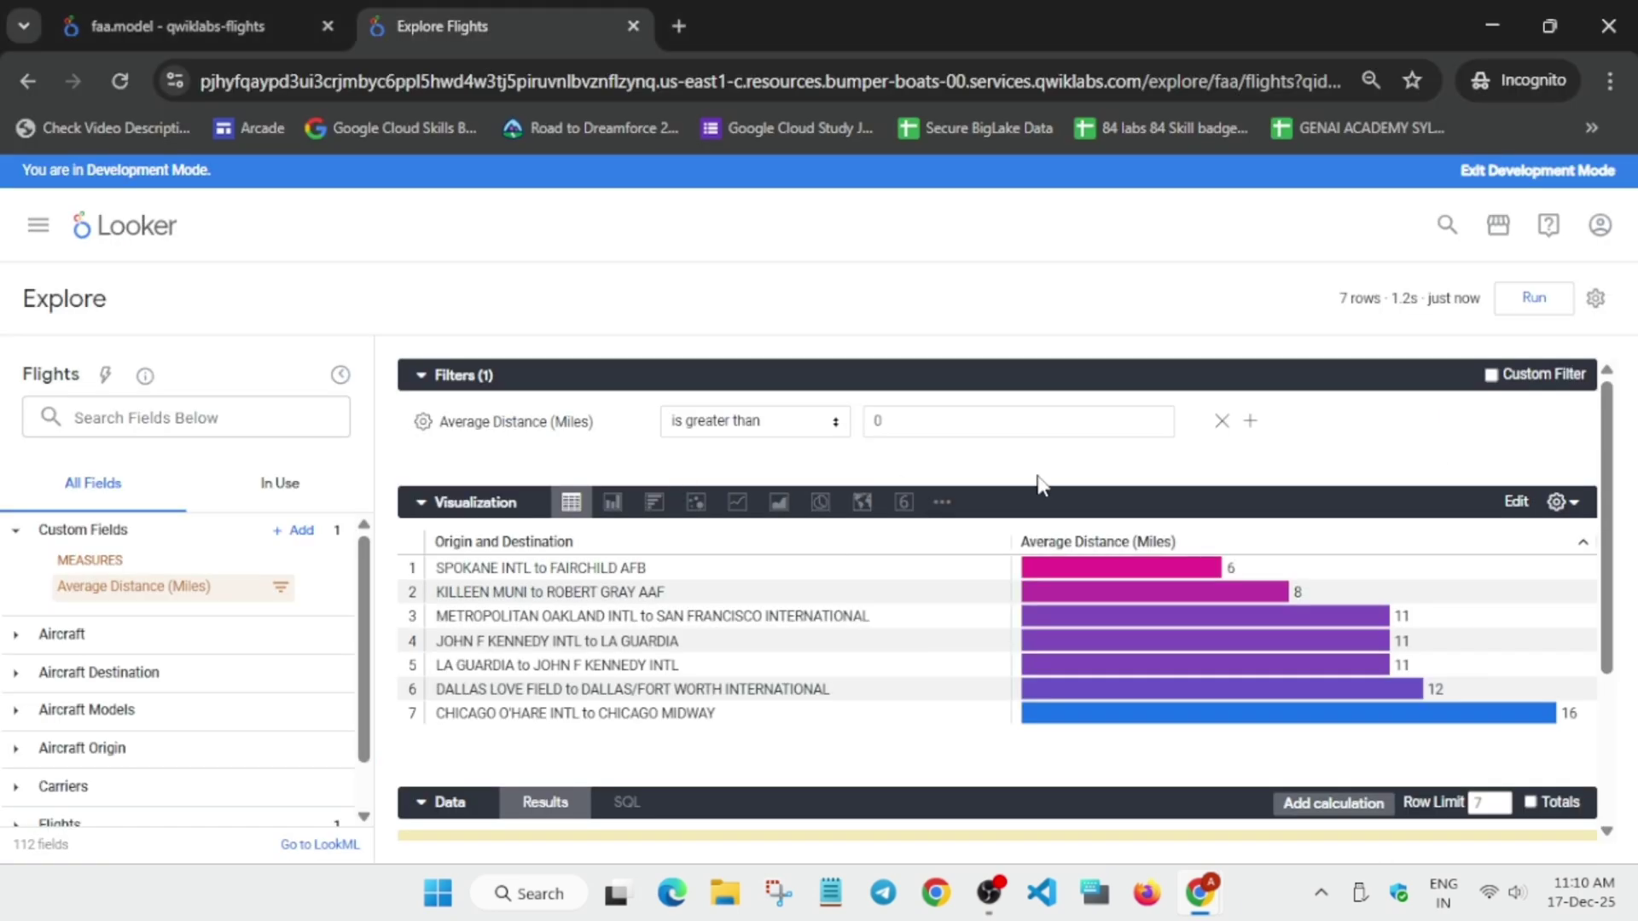
# Save the query as a Look titled 'Top 7 Airports With Smallest Average Distance'.
pyautogui.click(1595, 300)
pyautogui.moveTo(1408, 355)
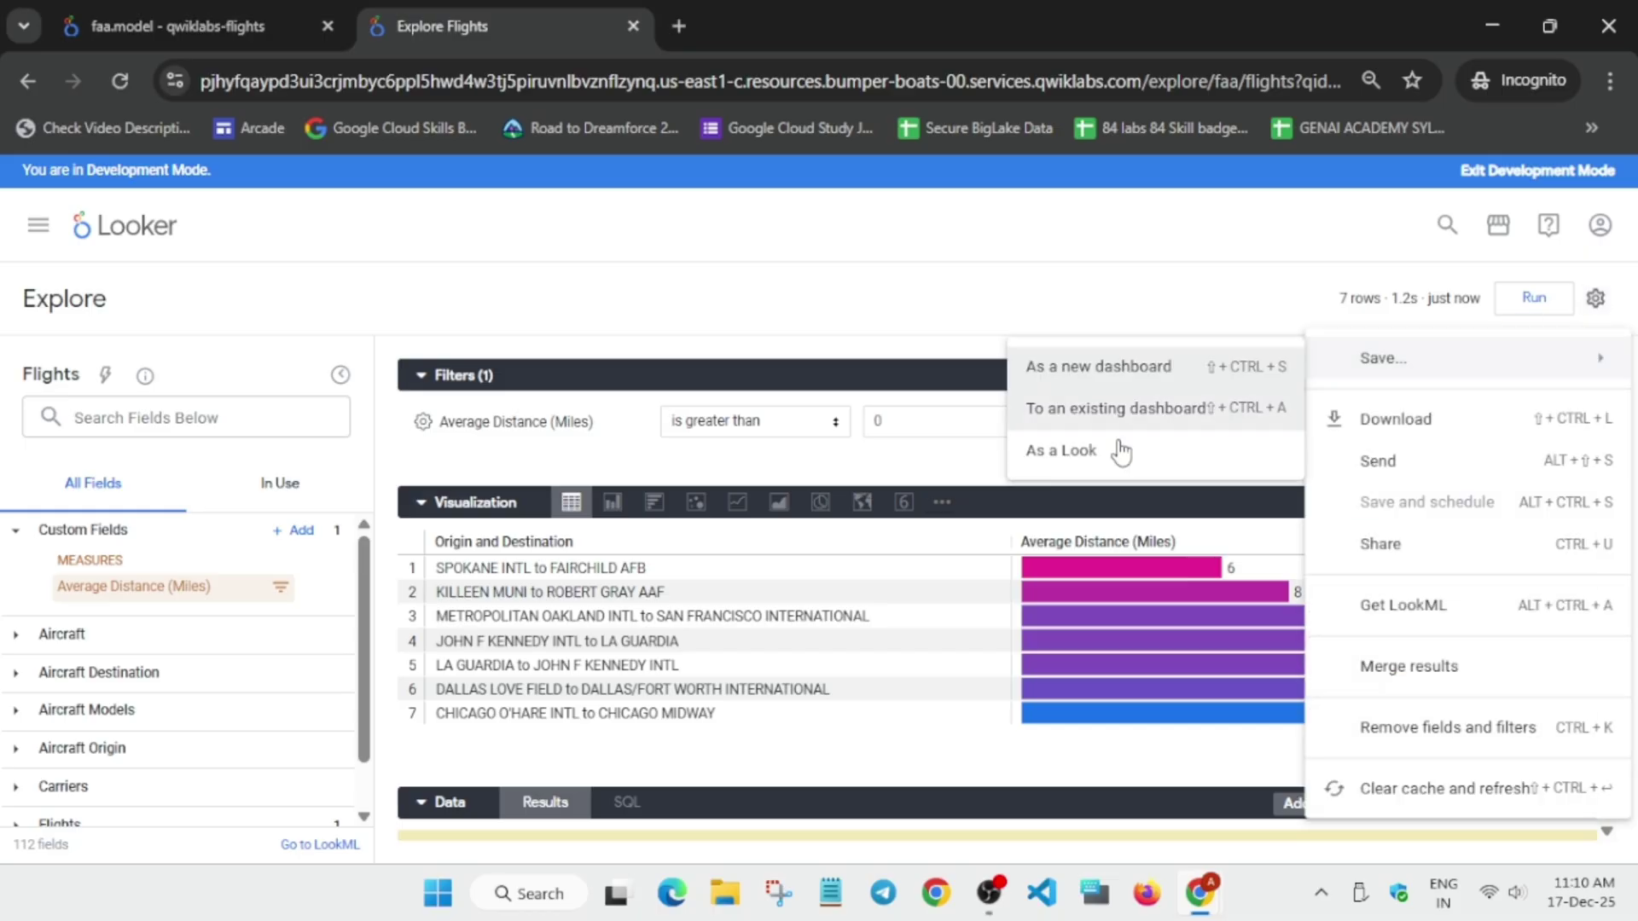
pyautogui.click(1067, 452)
pyautogui.hotkey('ctrl', 'v')
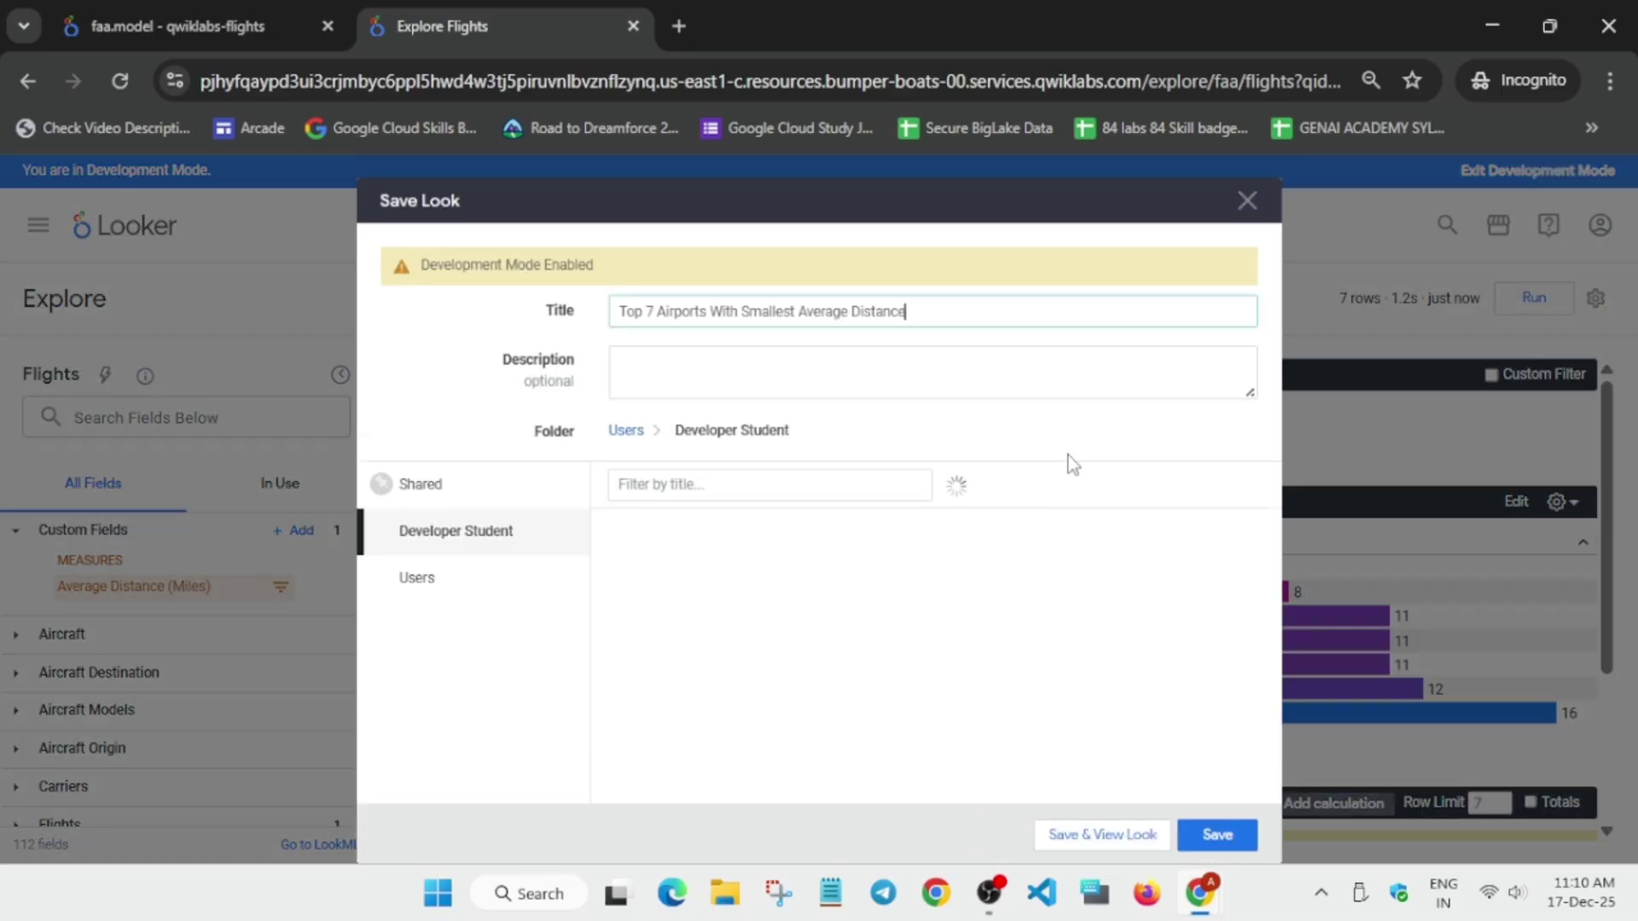
pyautogui.click(1236, 832)
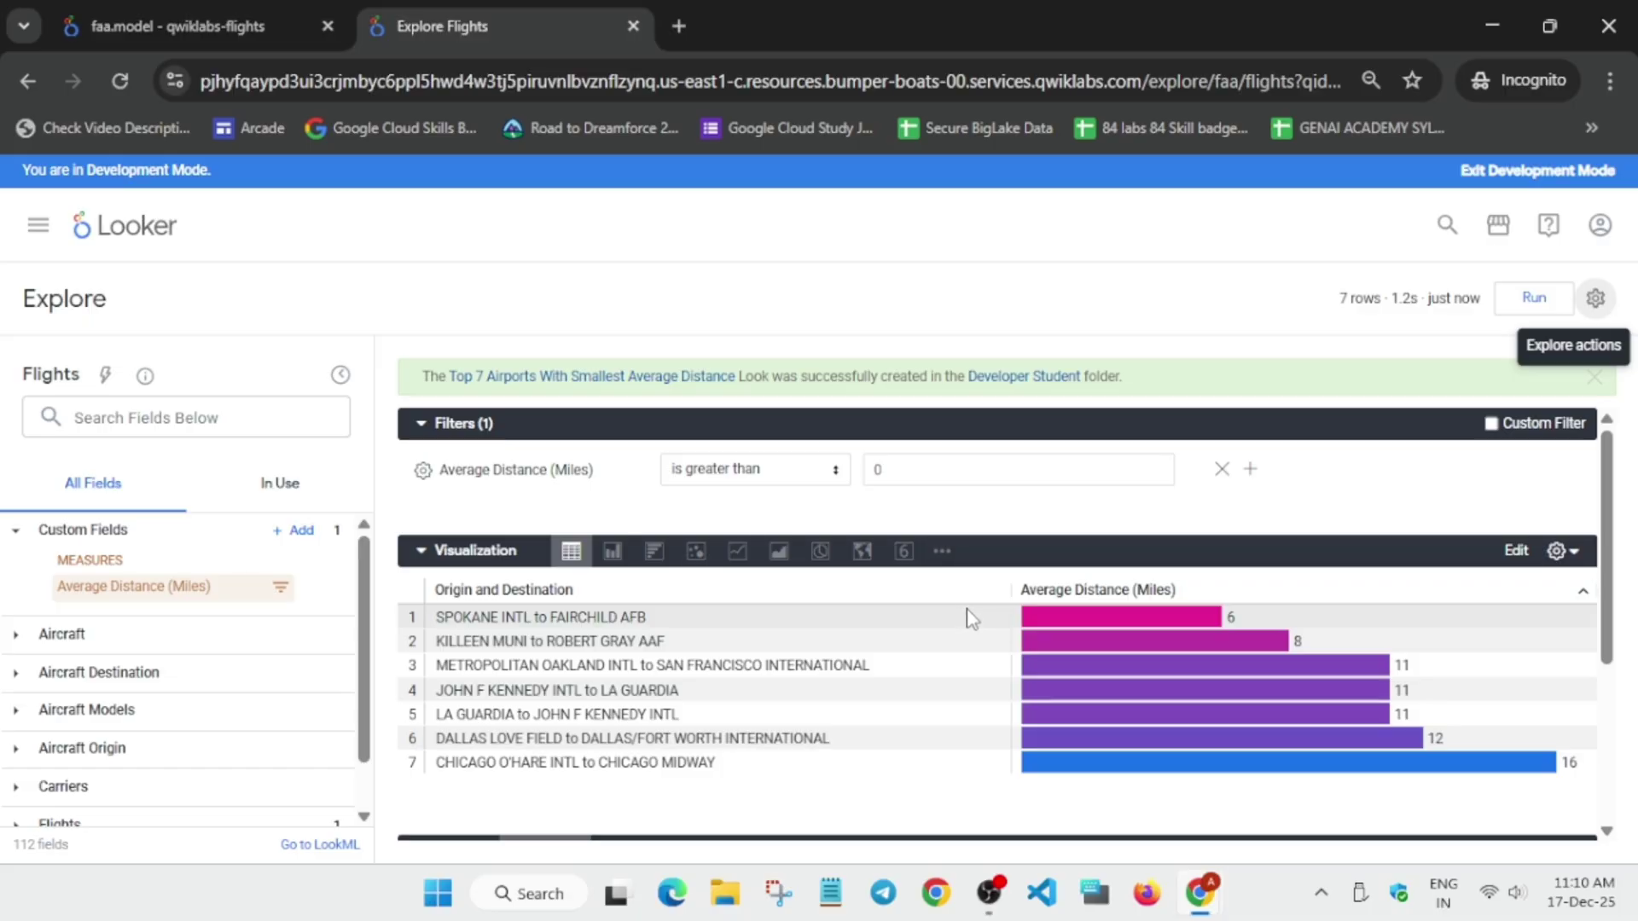
# Check progress on the Create Looks task in the lab instructions.
pyautogui.hotkey('alt', 'Tab')
pyautogui.scroll(-2, 669, 654)
pyautogui.click(687, 578)
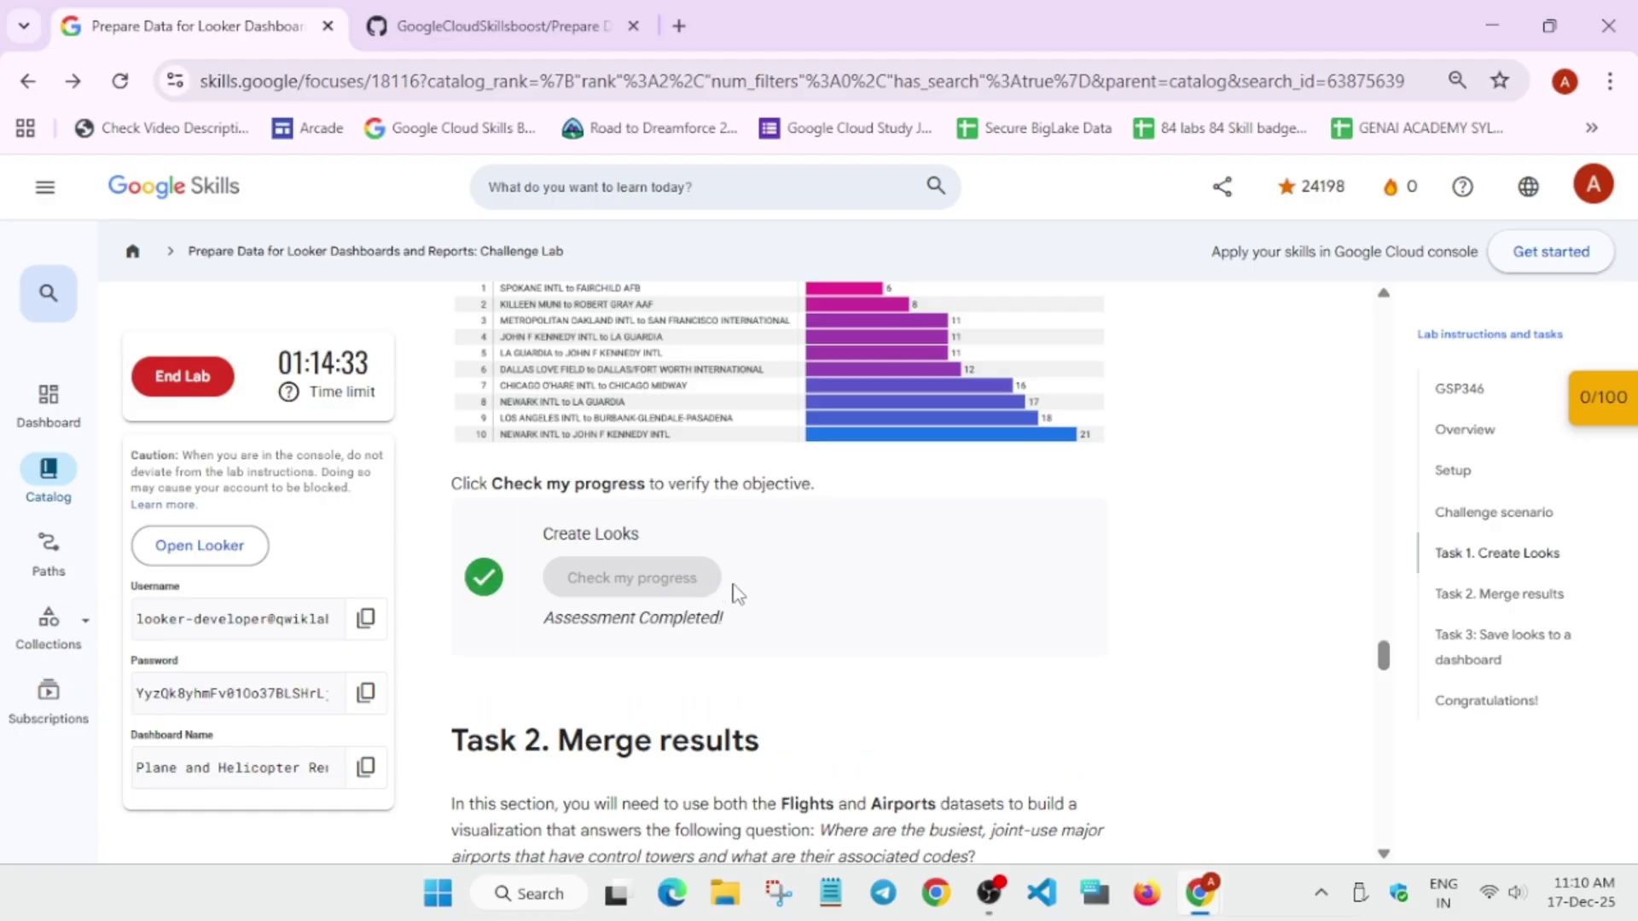
# Read the Task 2 Merge results requirements, then return to Looker.
pyautogui.scroll(-4, 538, 423)
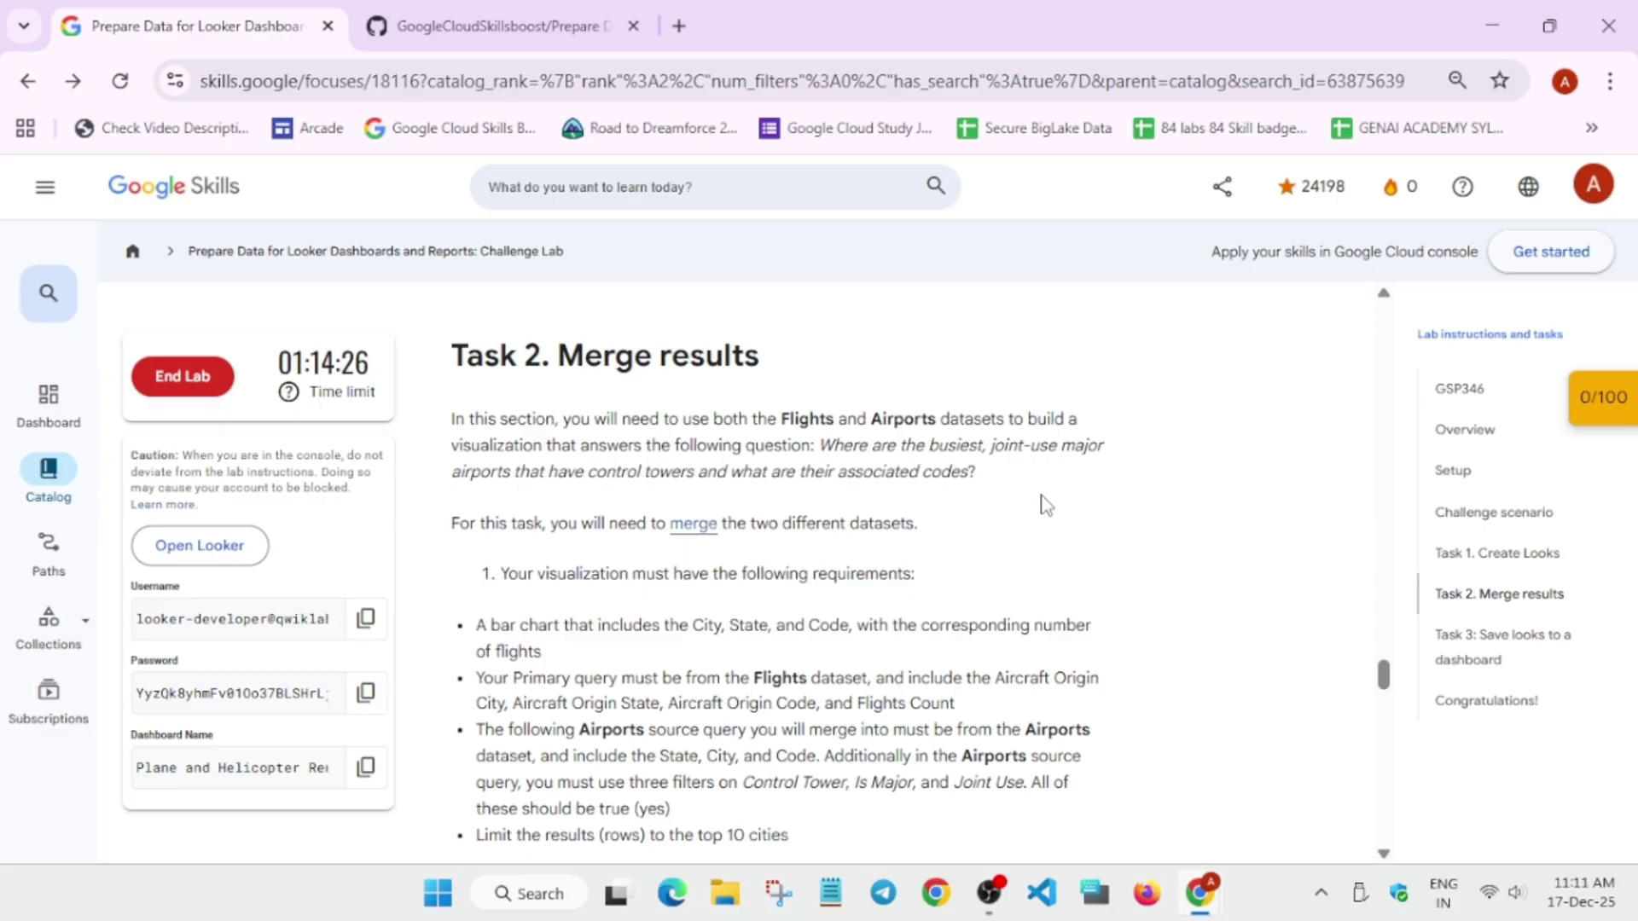
pyautogui.hotkey('alt', 'Tab')
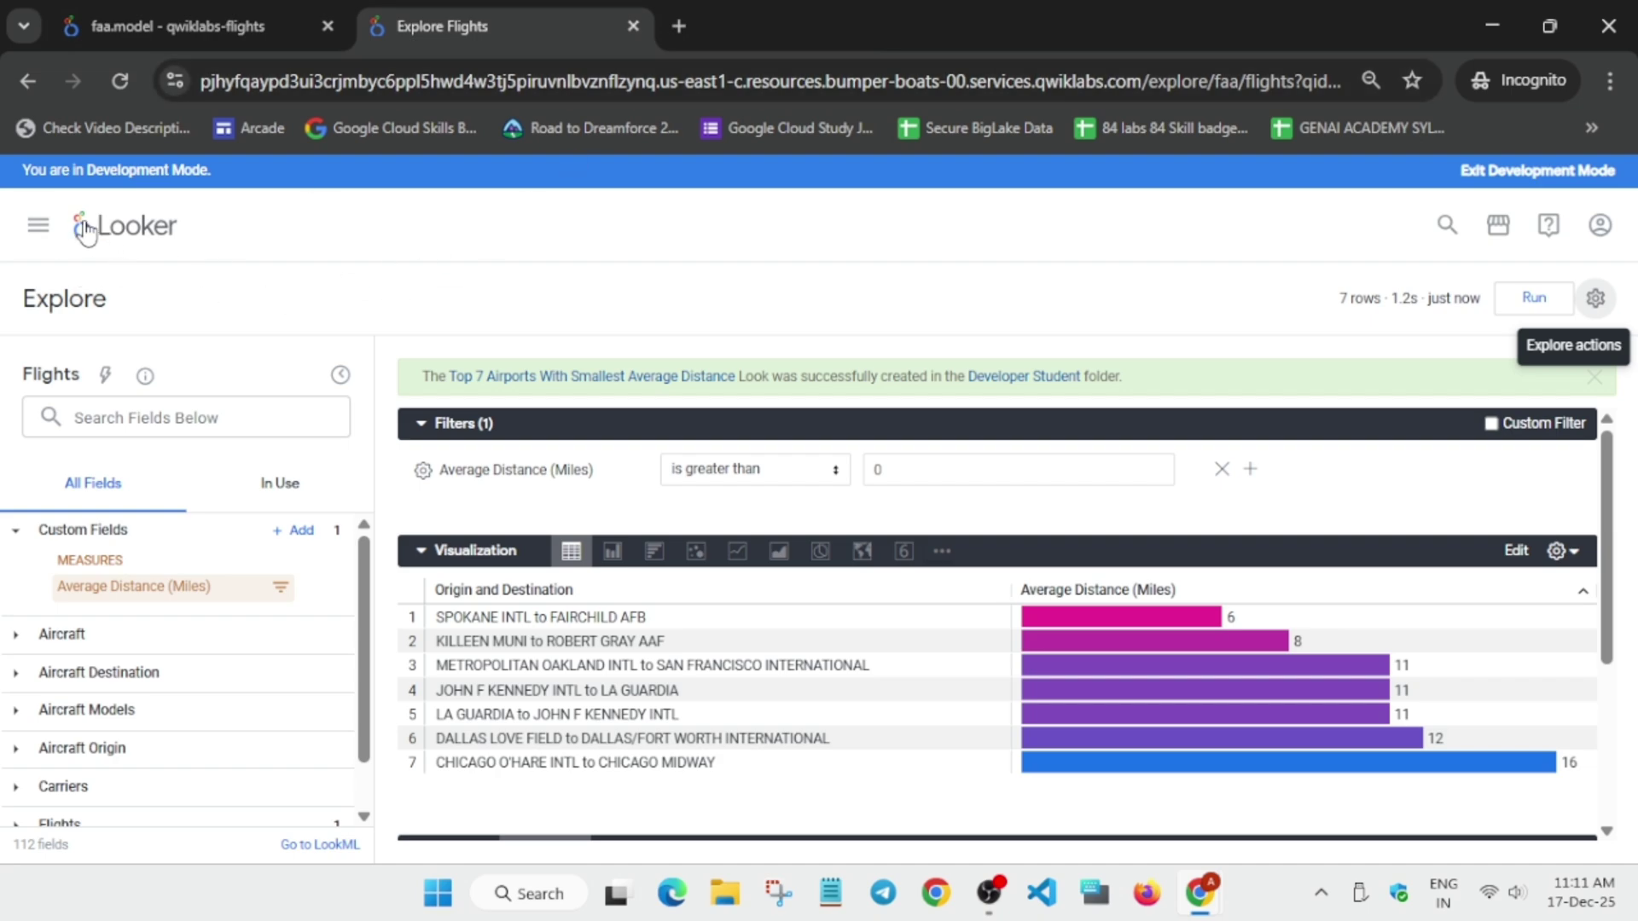
# Open Looker home in a new tab, close the old Explore tab, and start a Flights explore.
pyautogui.rightClick(108, 224)
pyautogui.click(186, 247)
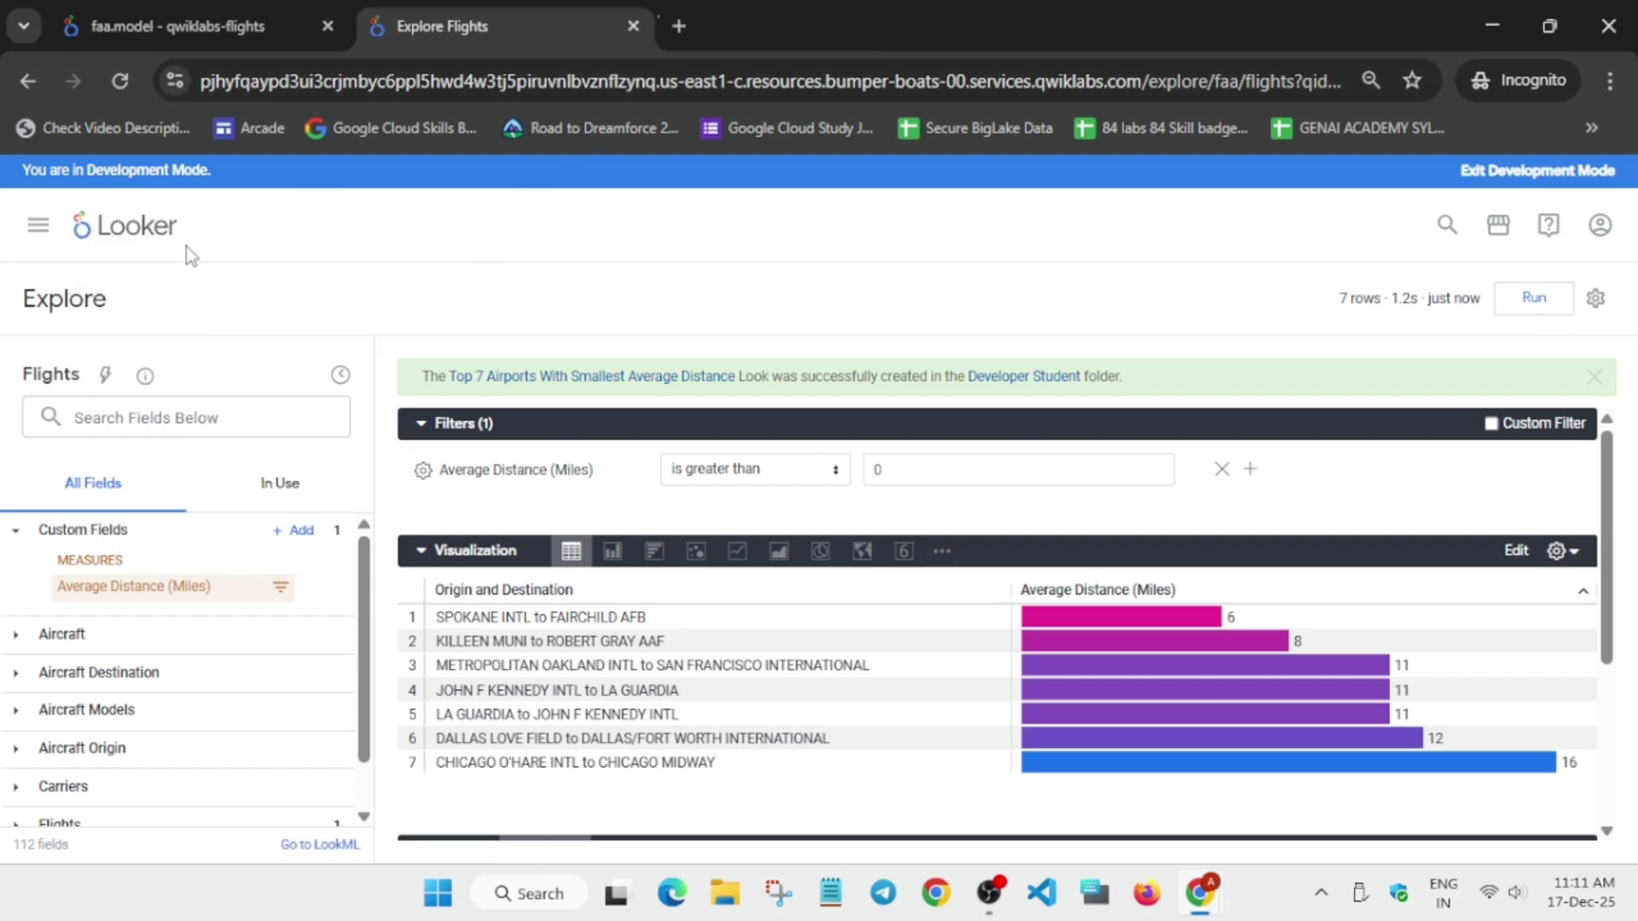
pyautogui.click(632, 26)
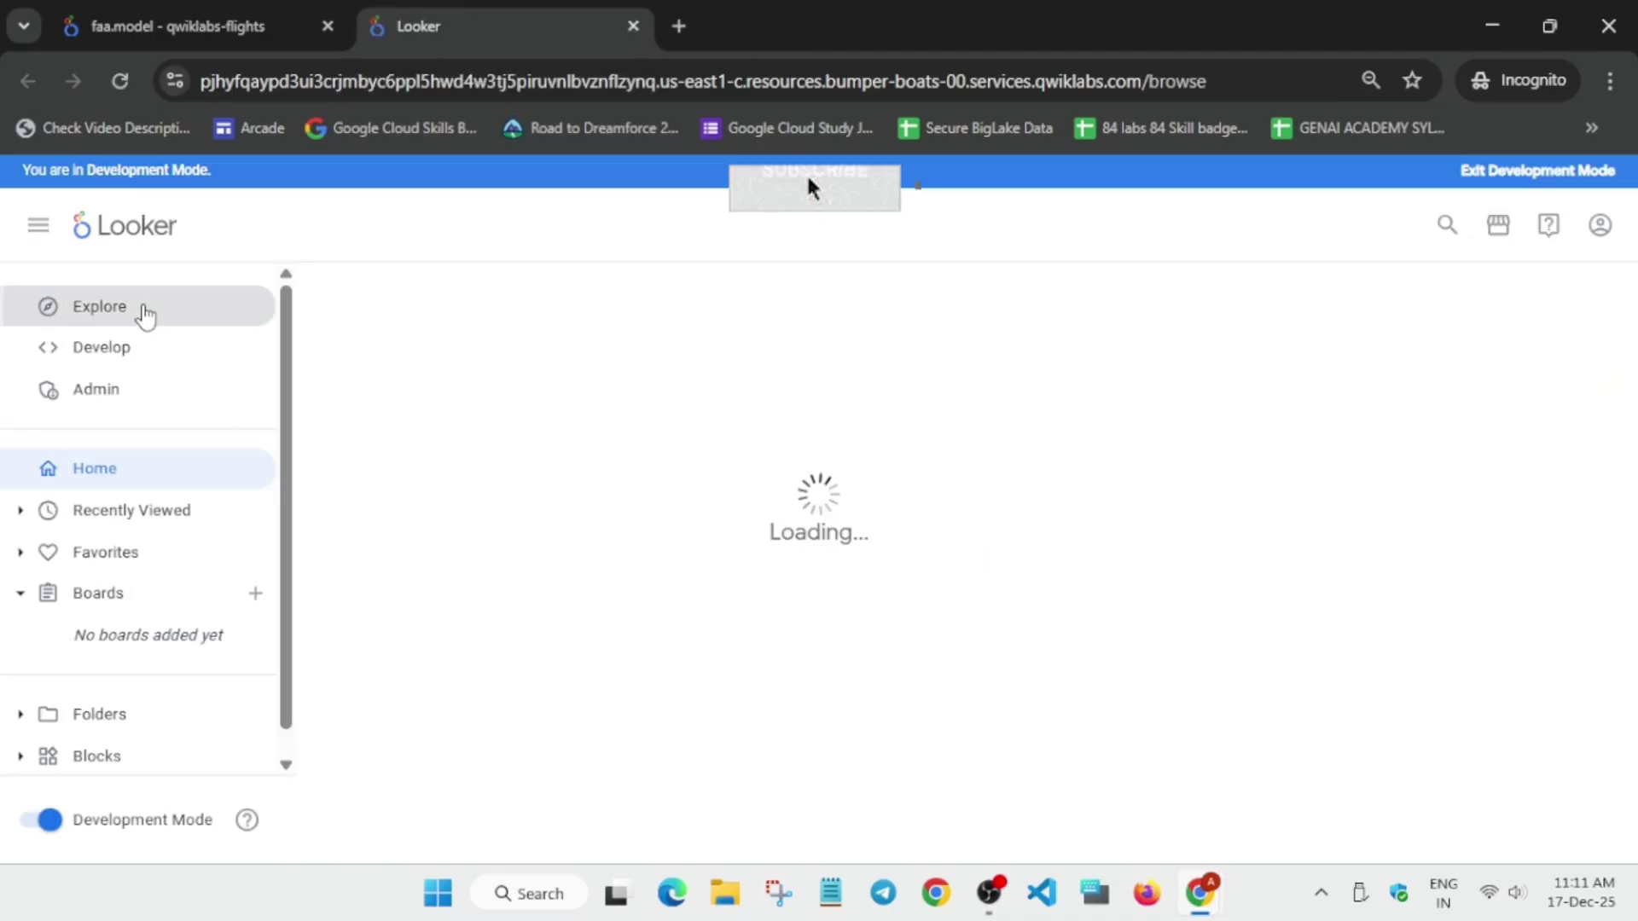
pyautogui.click(139, 311)
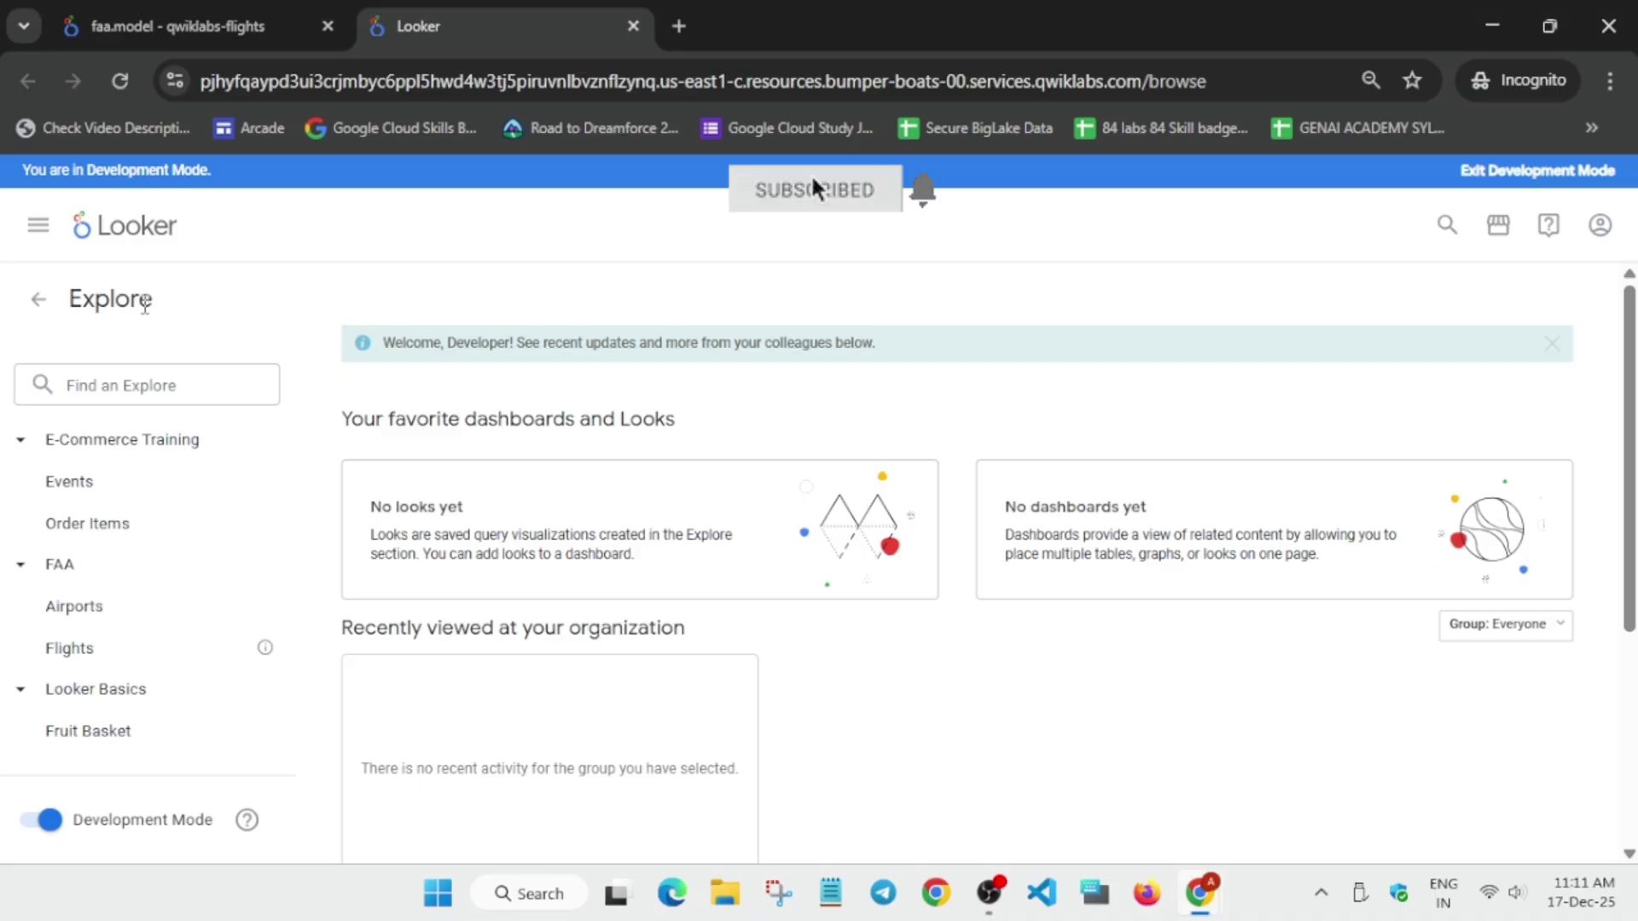
pyautogui.click(107, 607)
pyautogui.hotkey('alt', 'Left')
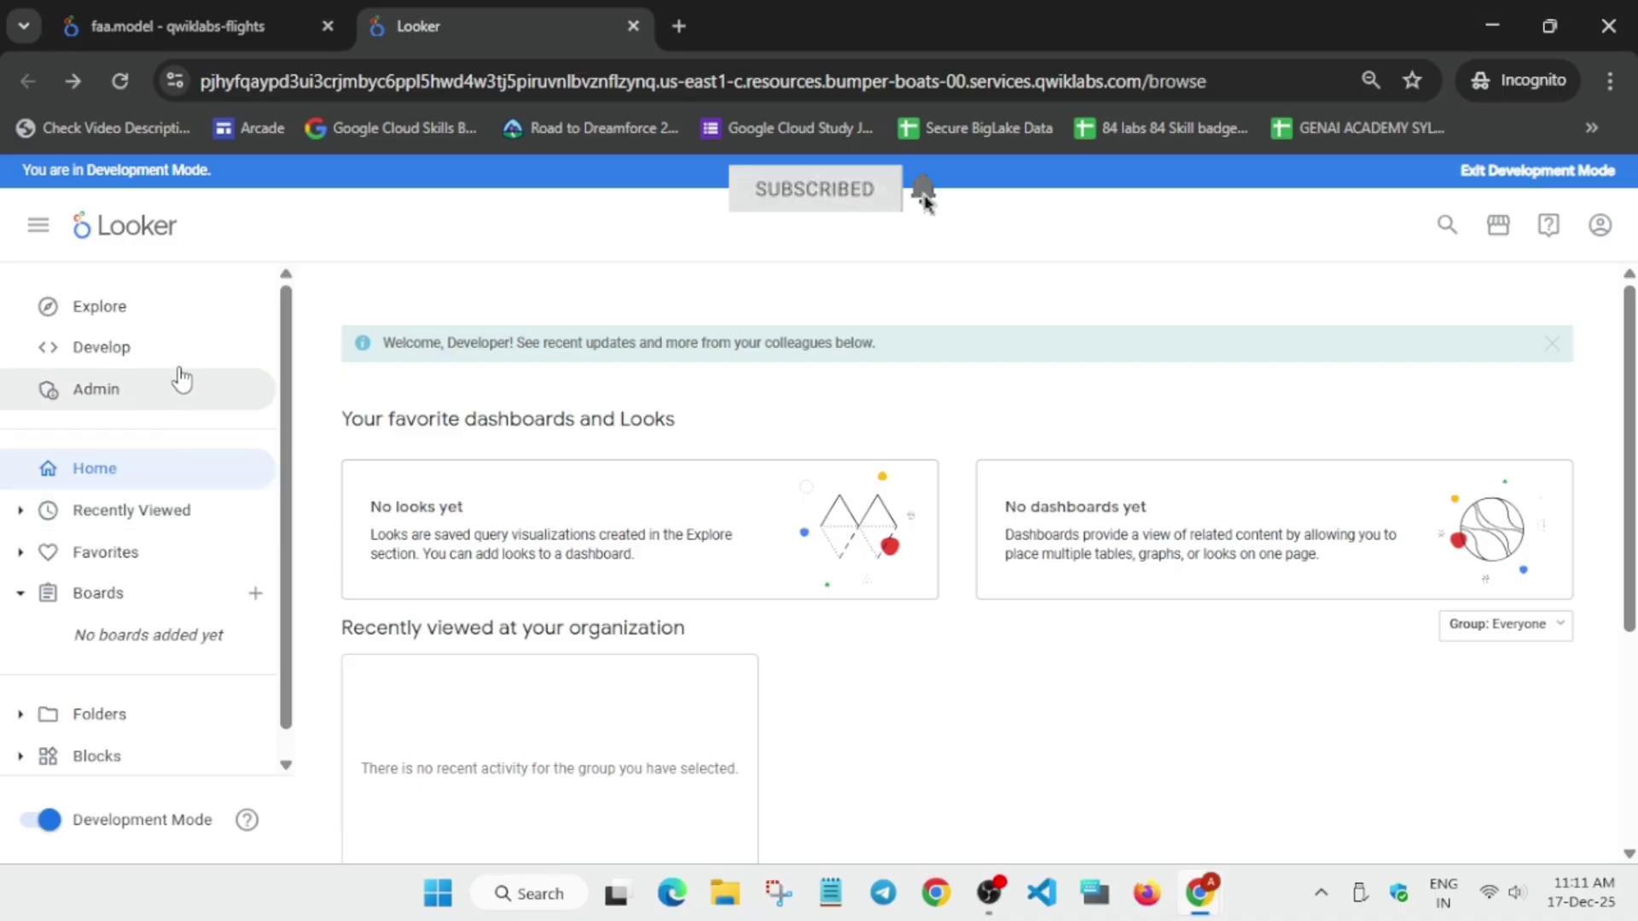
pyautogui.click(168, 314)
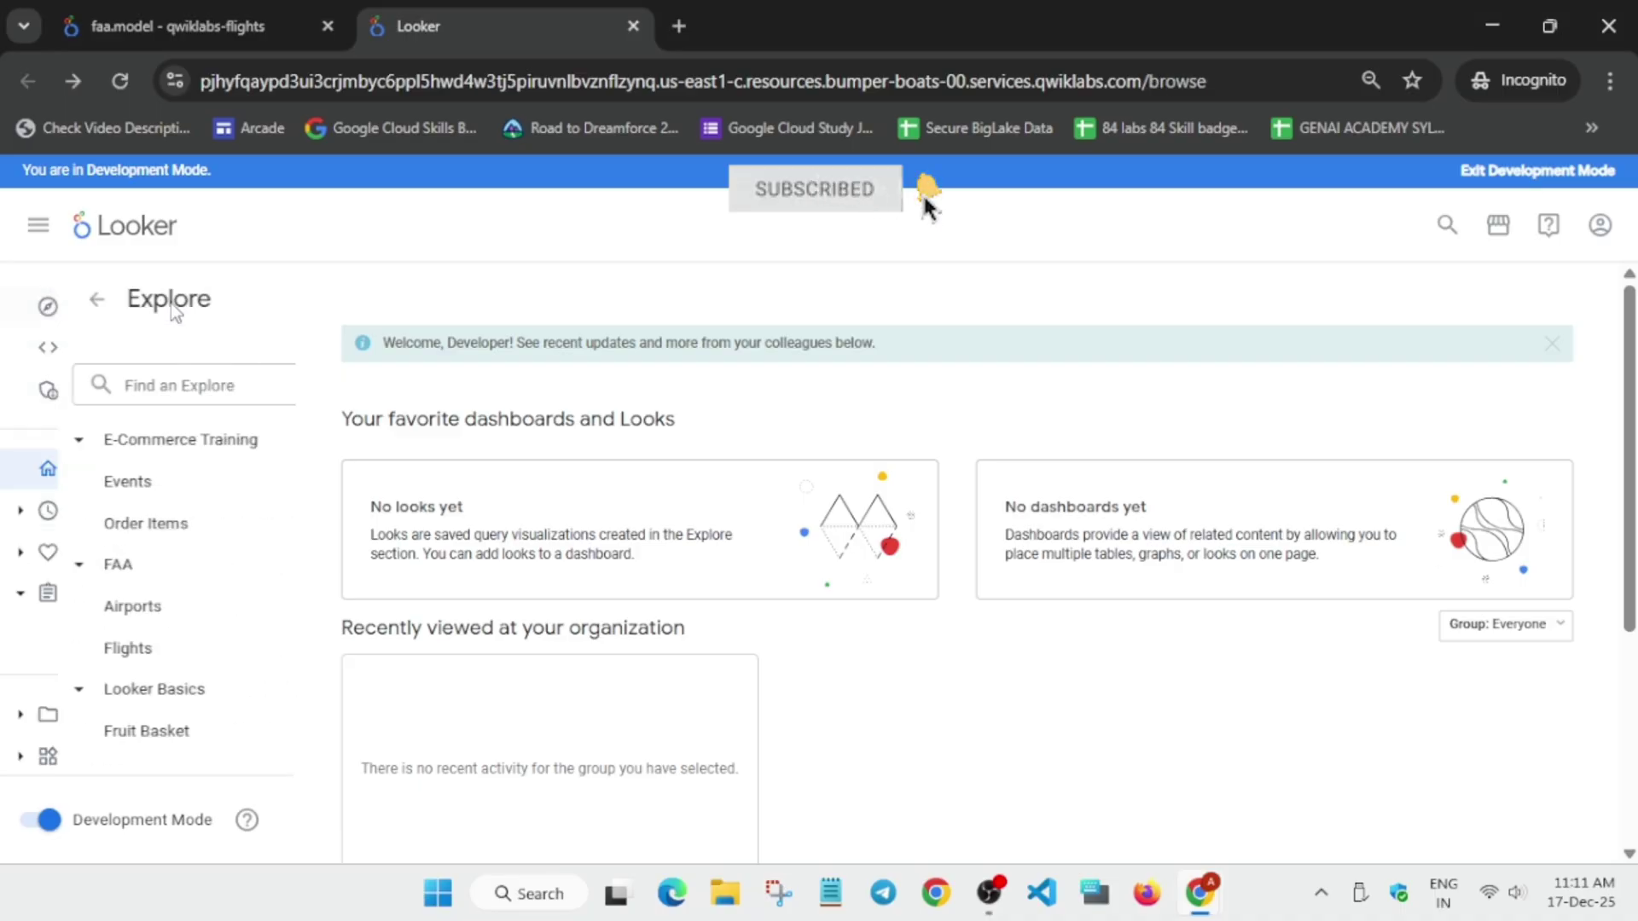
pyautogui.click(153, 657)
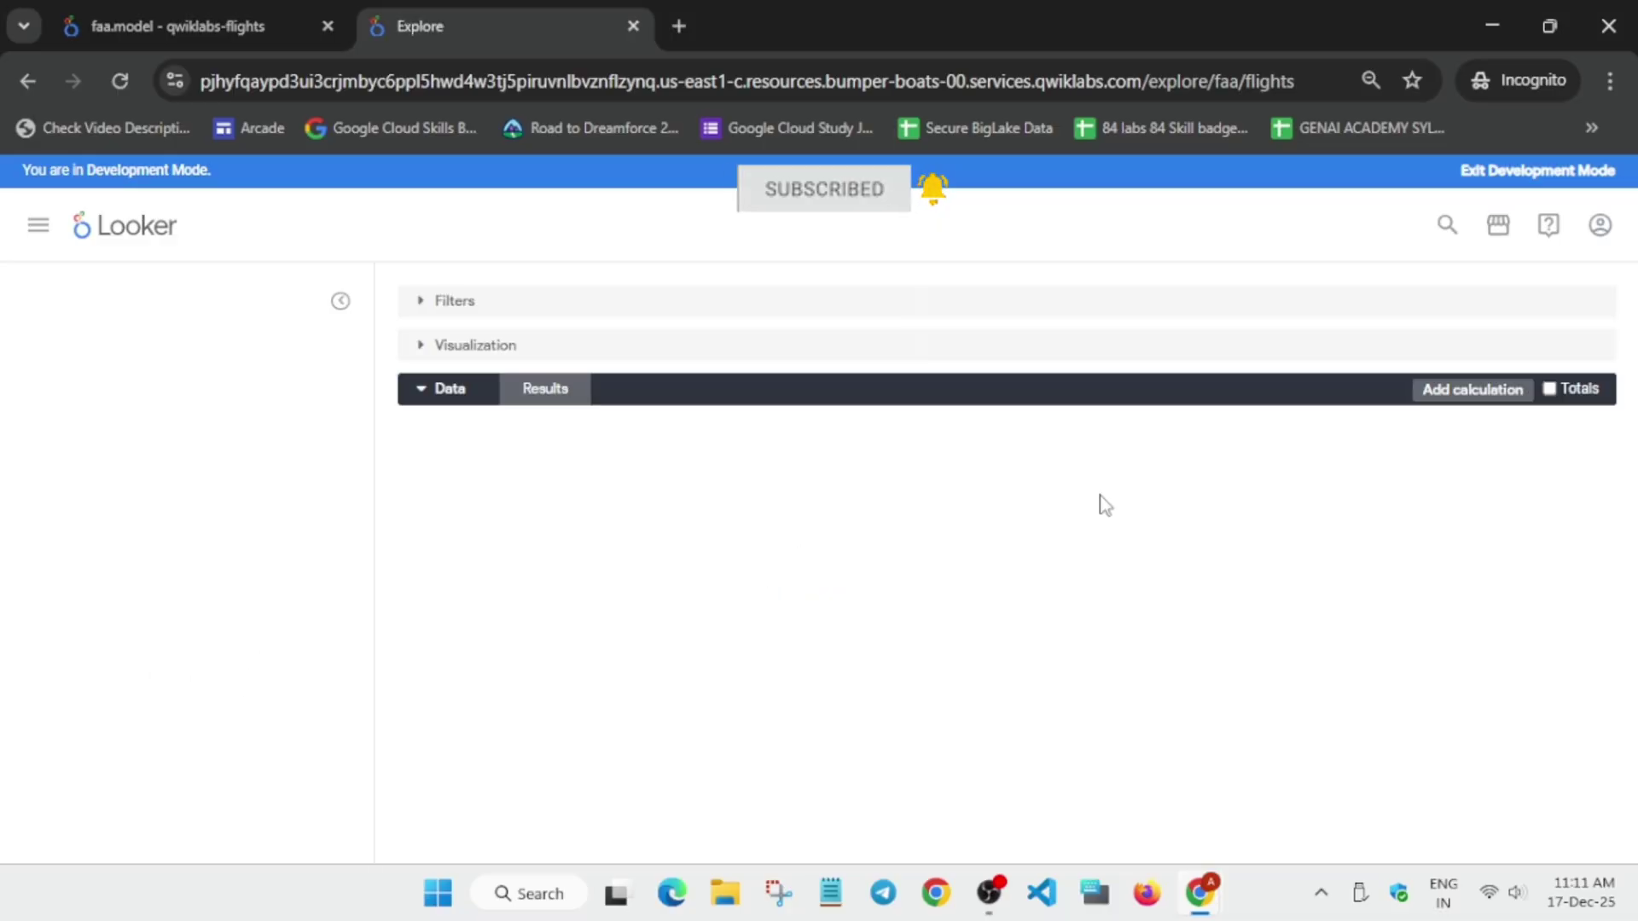
# Copy 'City' from the instructions and search the field list for City.
pyautogui.hotkey('alt', 'Tab')
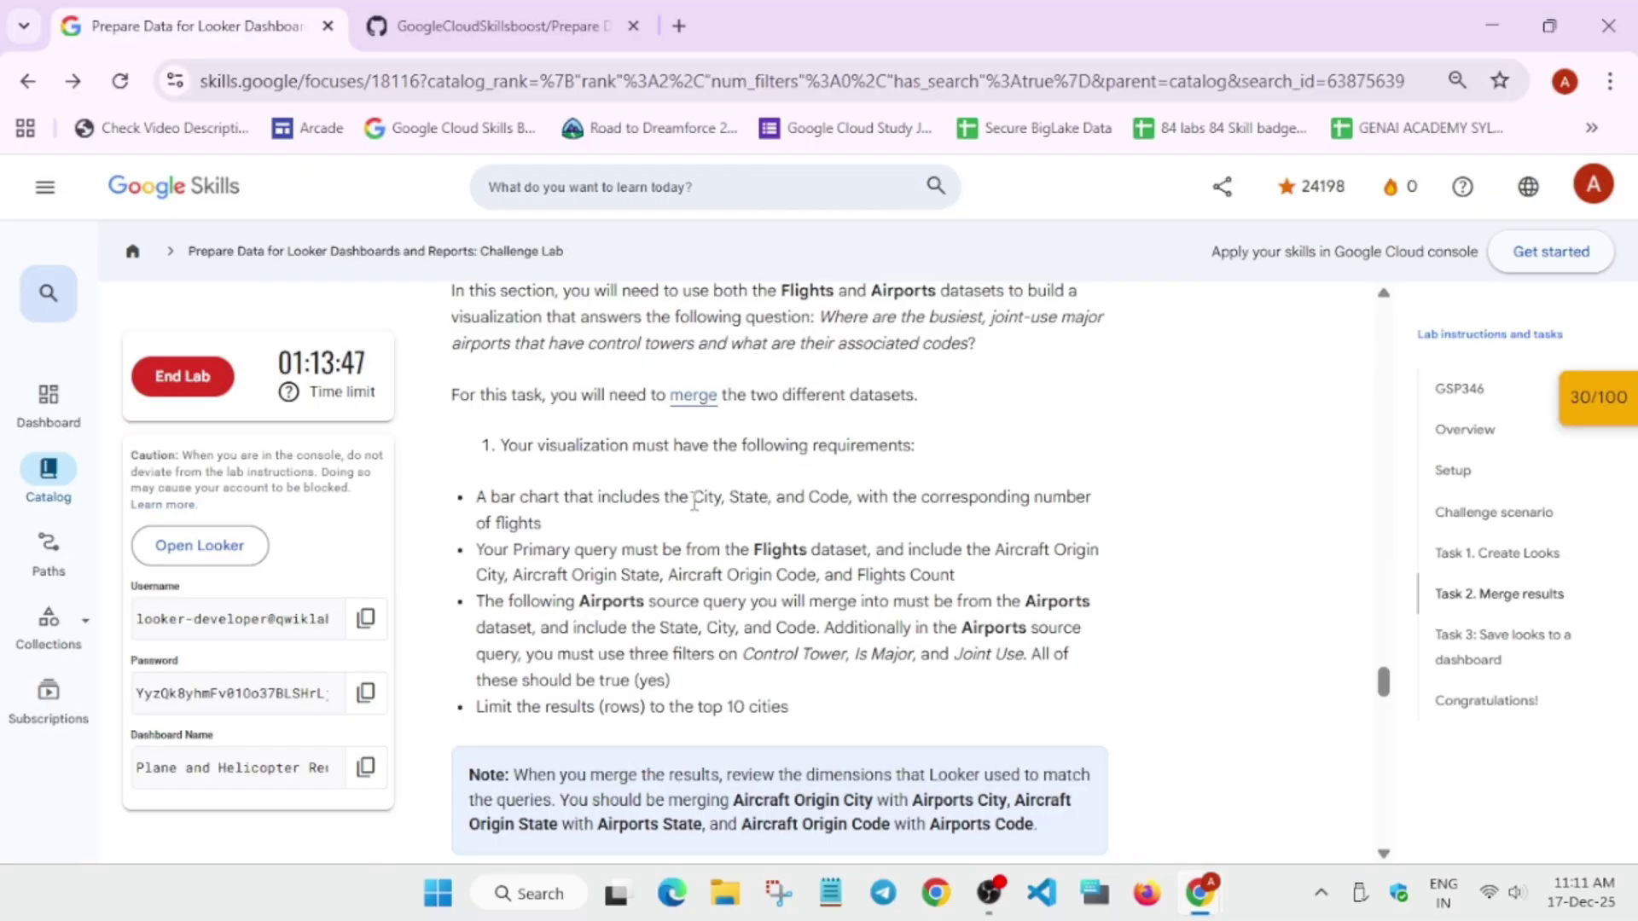
pyautogui.moveTo(695, 498); pyautogui.dragTo(724, 498)
pyautogui.hotkey('ctrl', 'c')
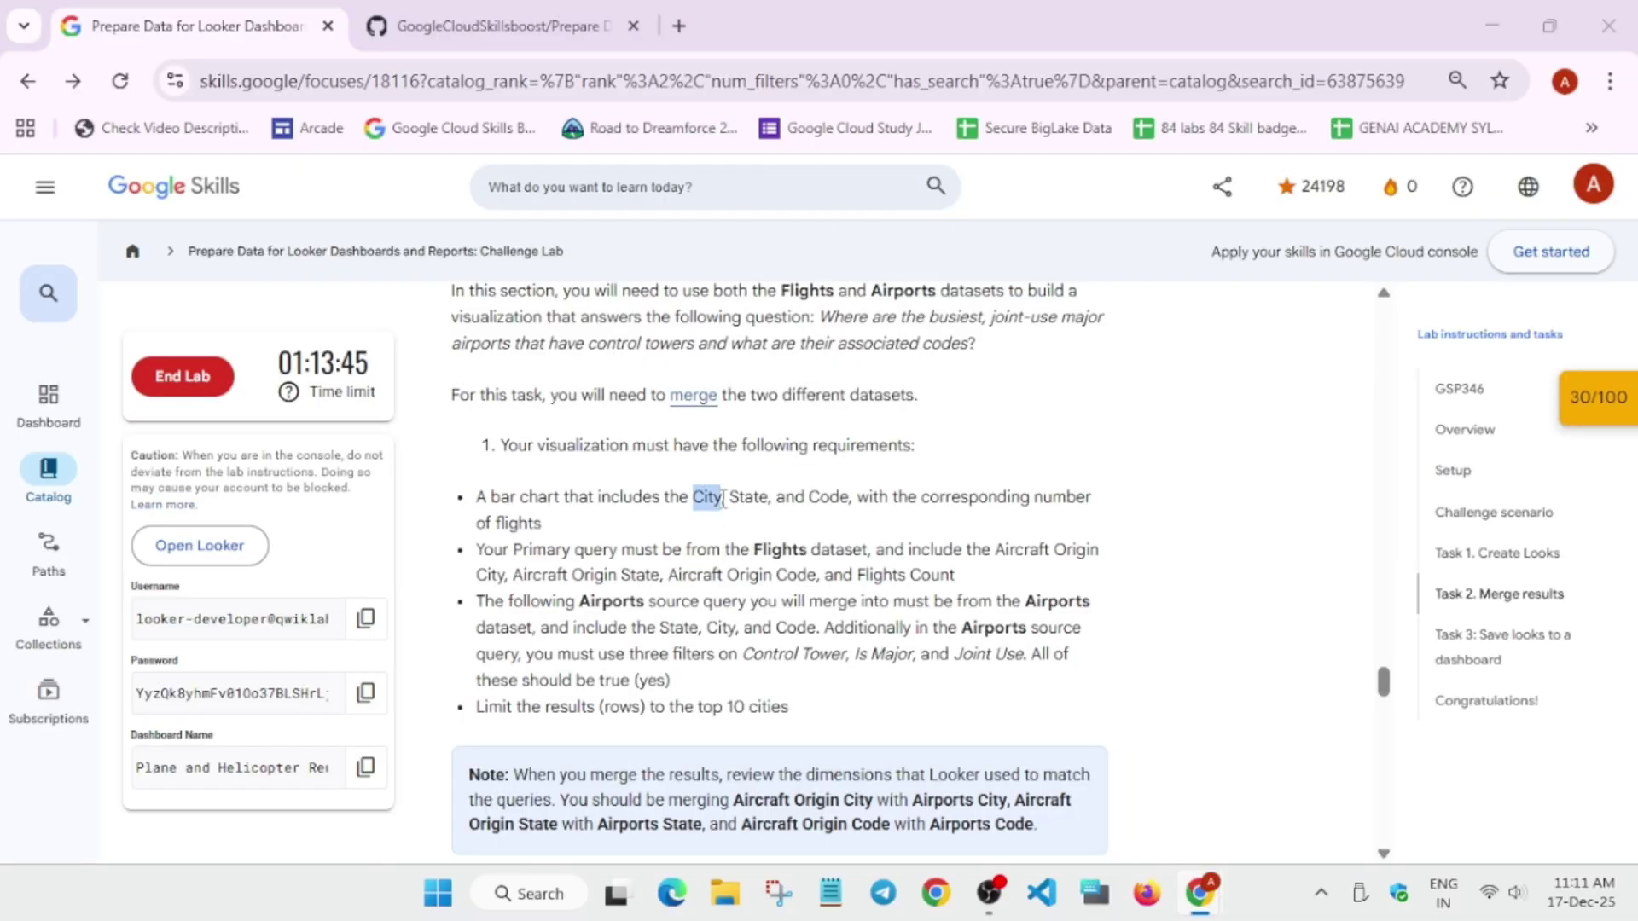
pyautogui.hotkey('alt', 'Tab')
pyautogui.click(231, 424)
pyautogui.hotkey('ctrl', 'v')
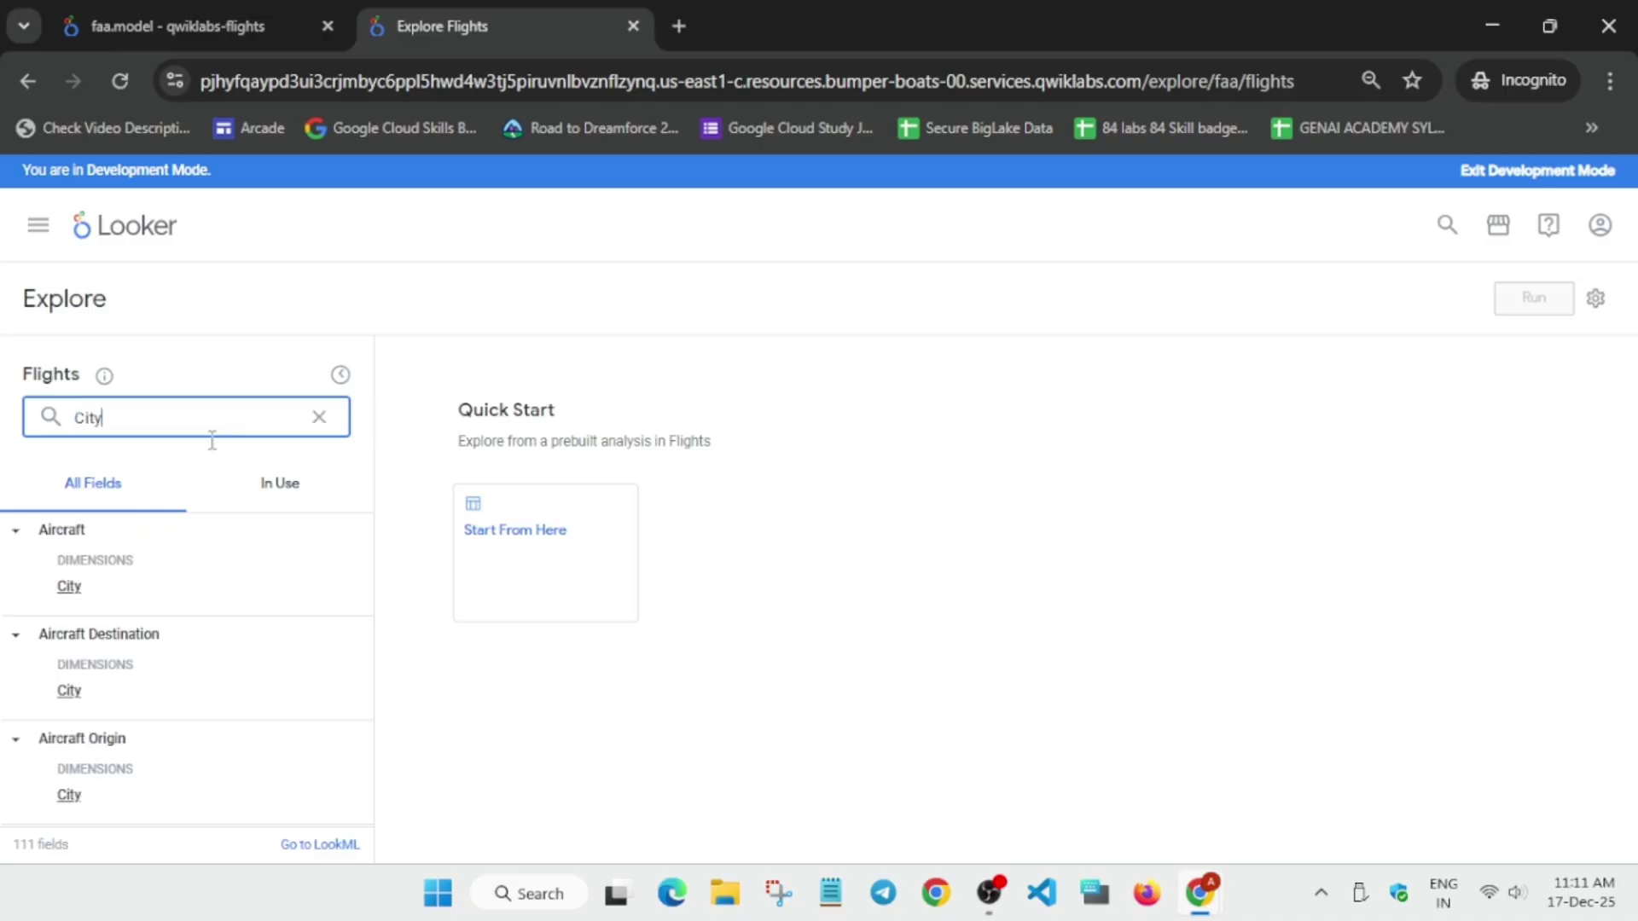
# Add Aircraft Origin City and Aircraft Origin State to the Flights query.
pyautogui.hotkey('alt', 'Tab')
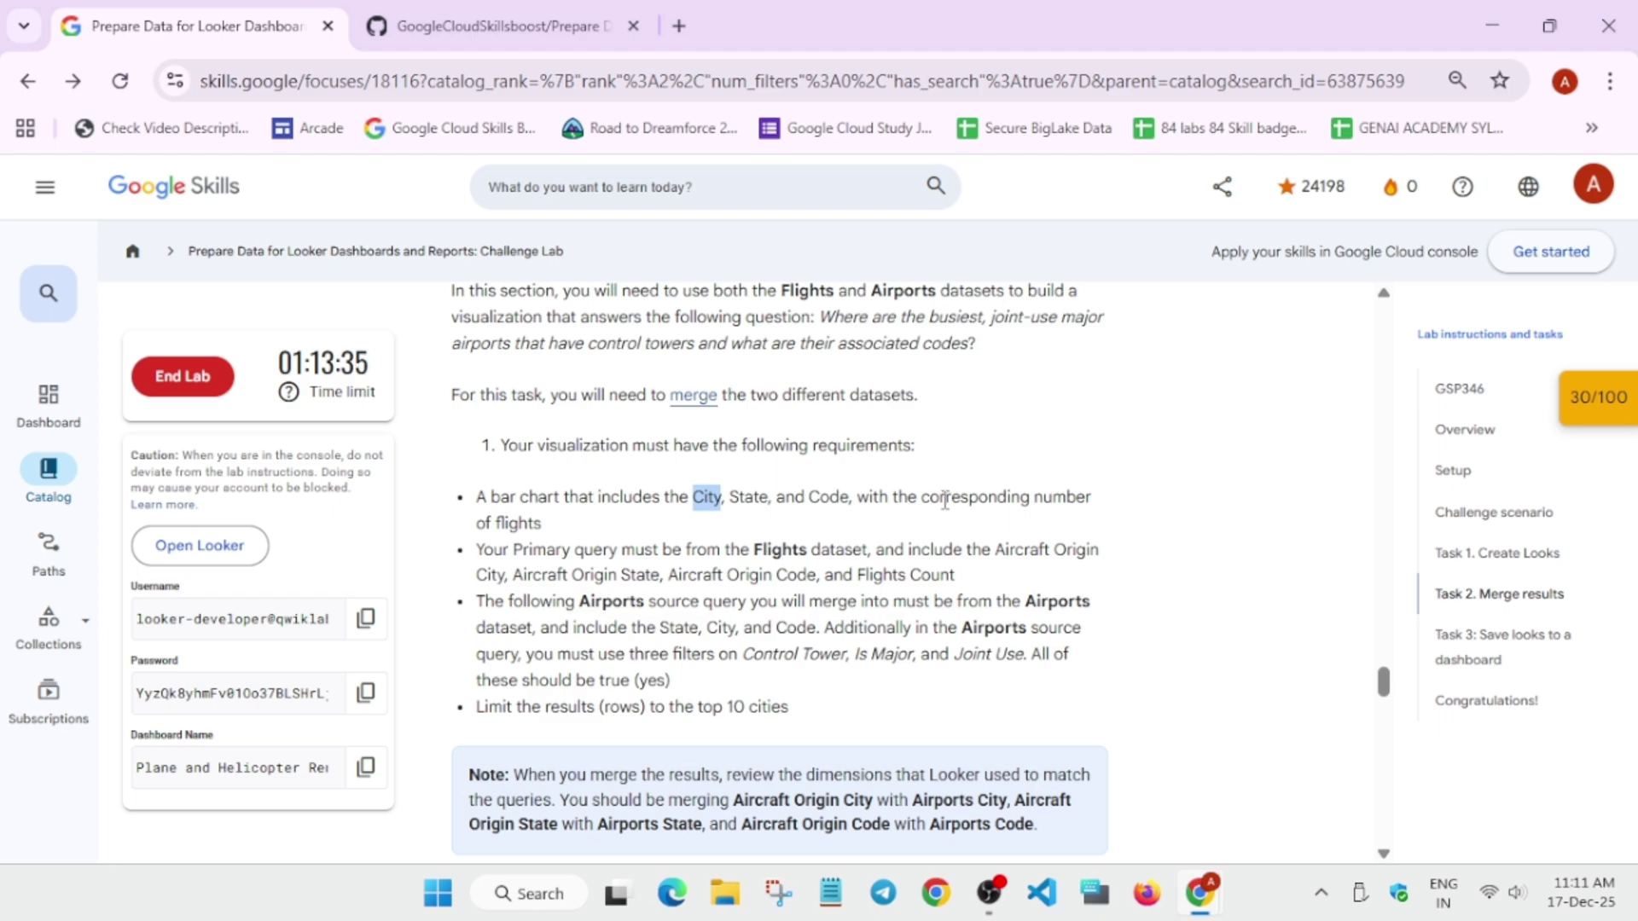
pyautogui.hotkey('alt', 'Tab')
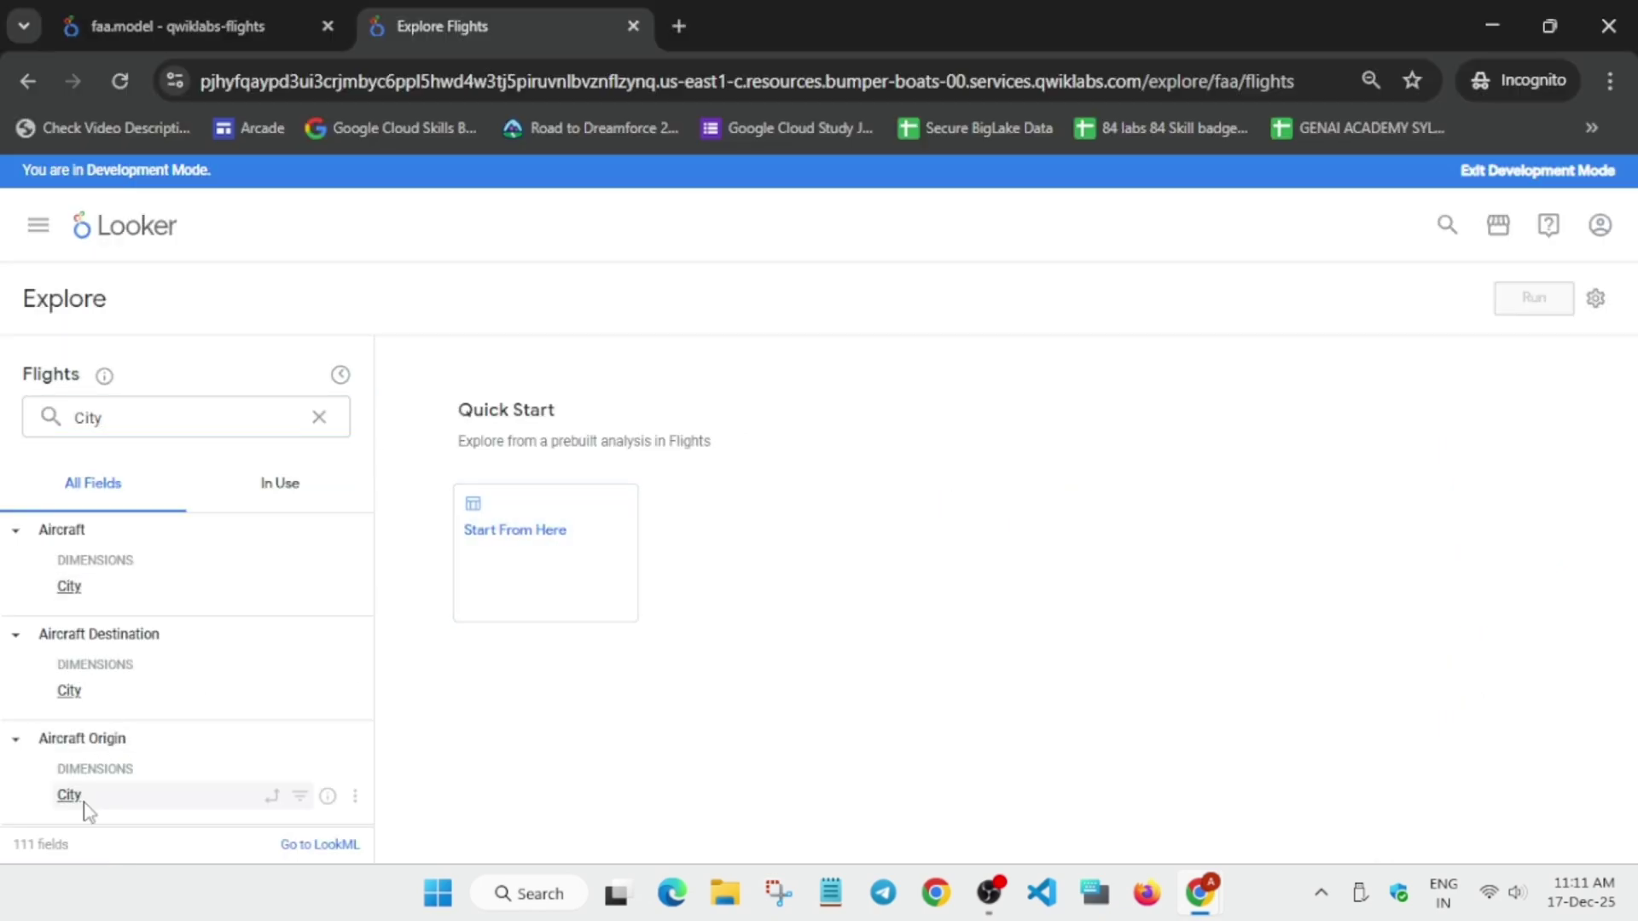
pyautogui.click(70, 795)
pyautogui.hotkey('alt', 'Tab')
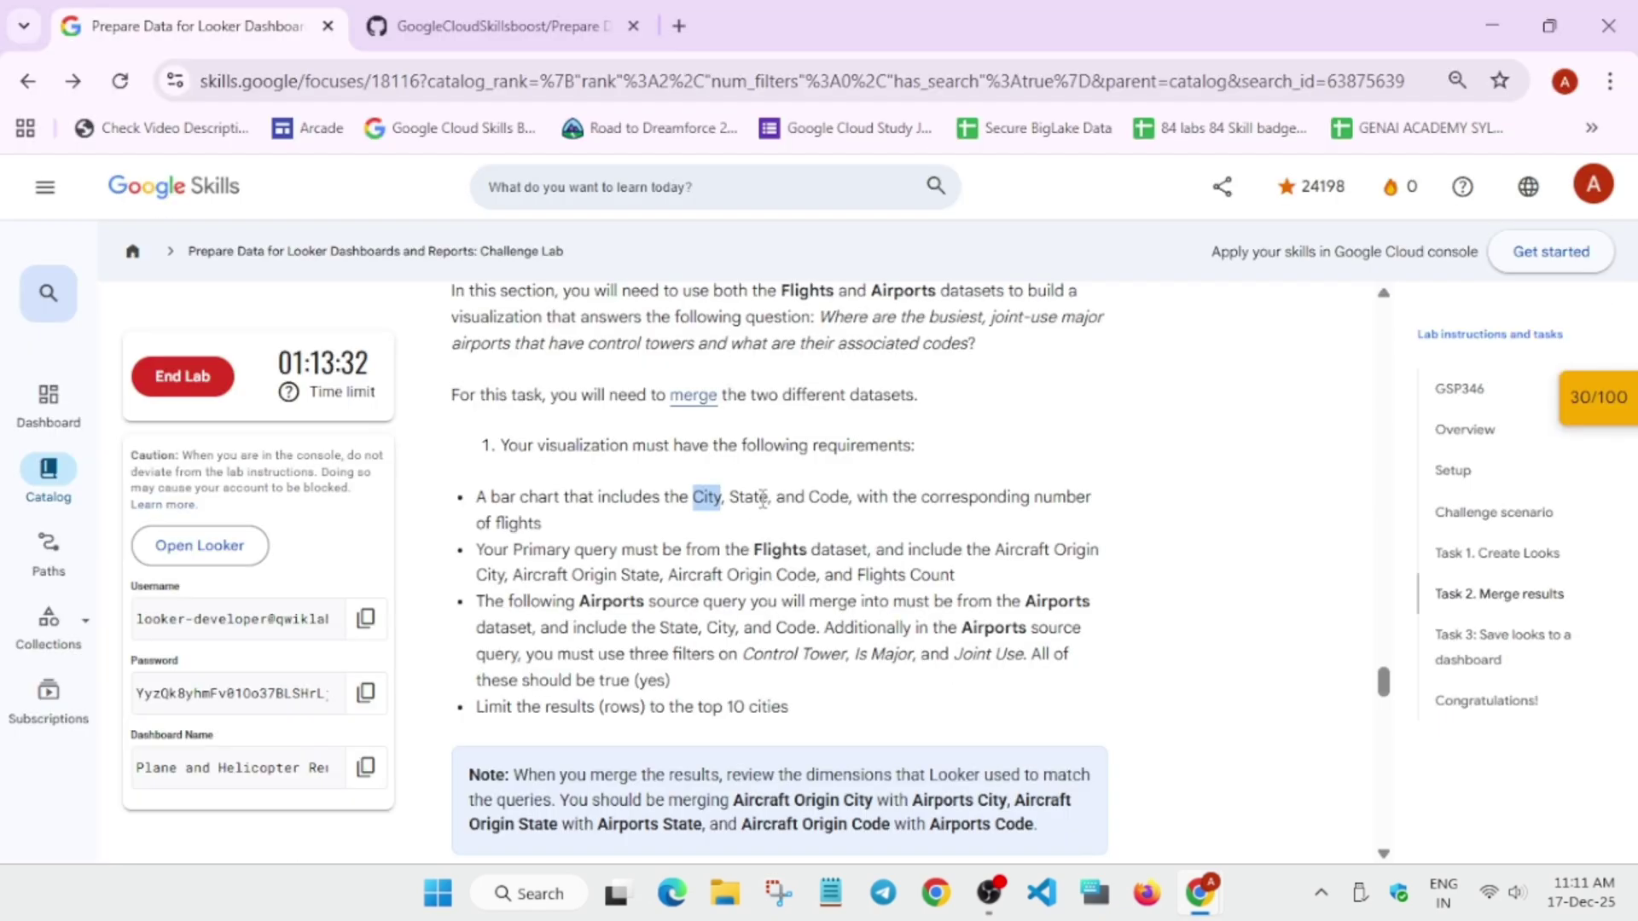
pyautogui.hotkey('alt', 'Tab')
pyautogui.click(195, 411)
pyautogui.hotkey('ctrl', 'a')
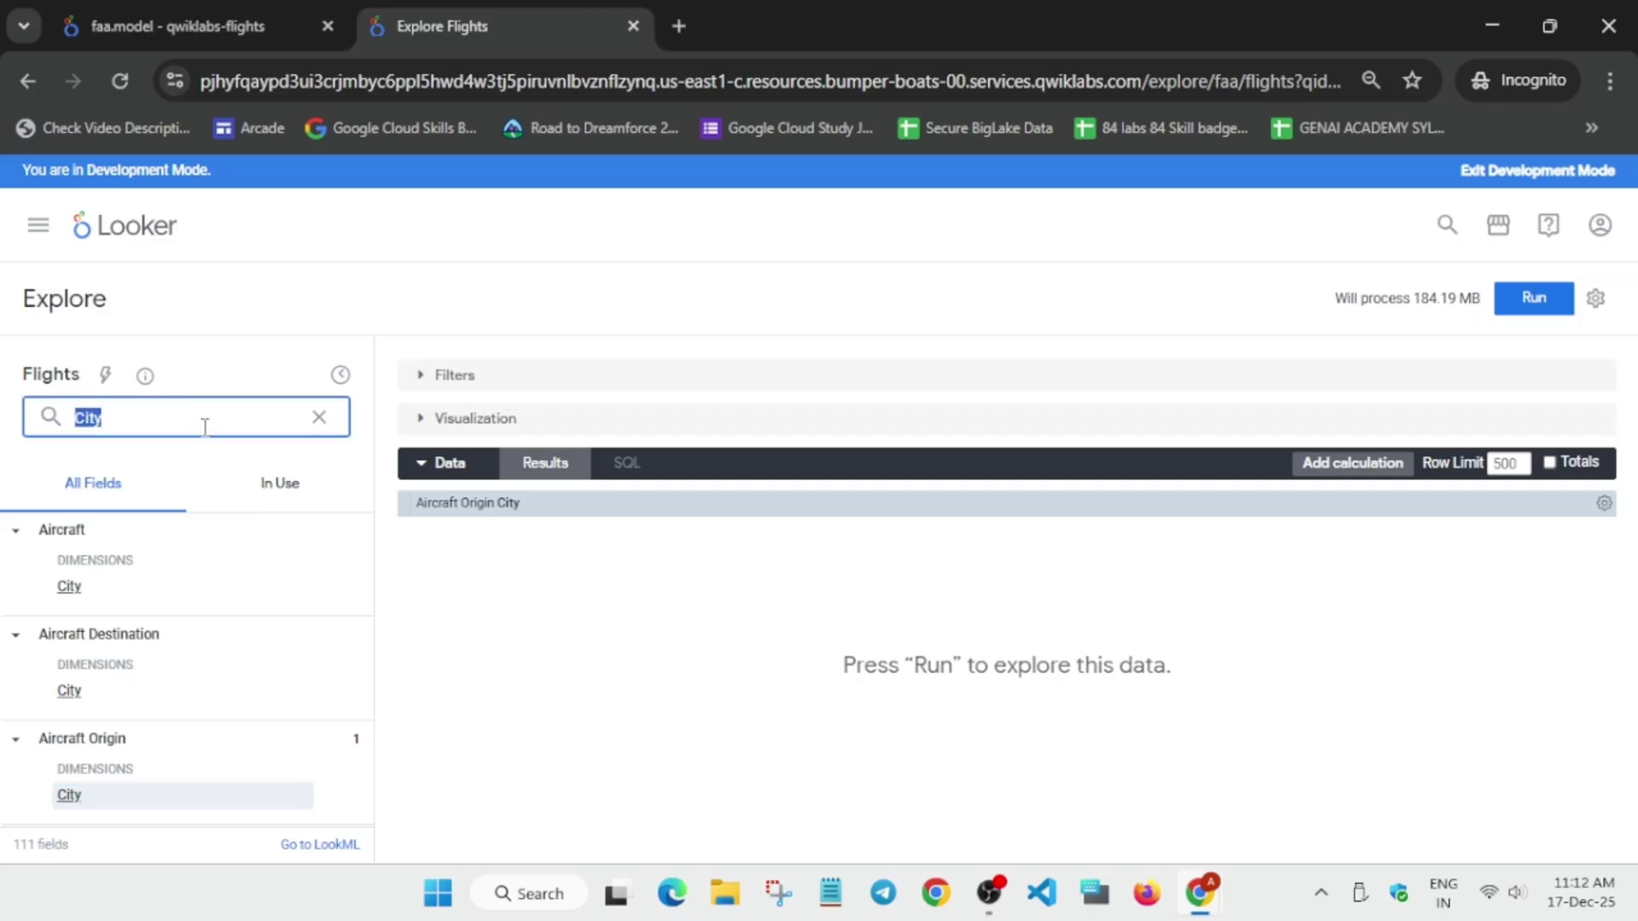
pyautogui.write('state')
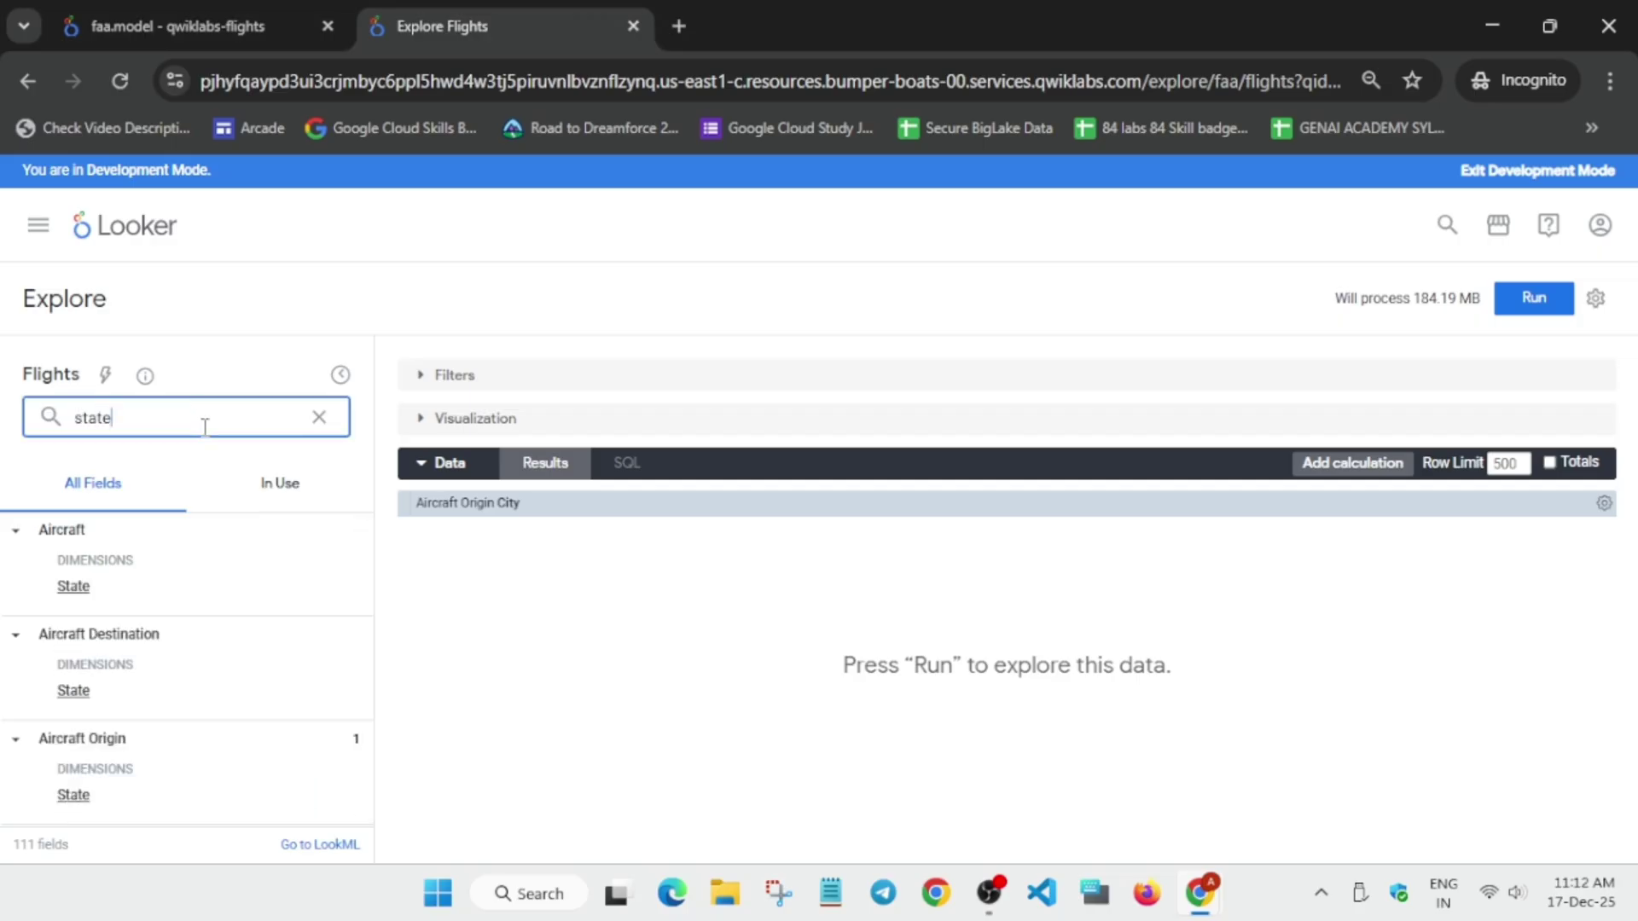
pyautogui.click(75, 795)
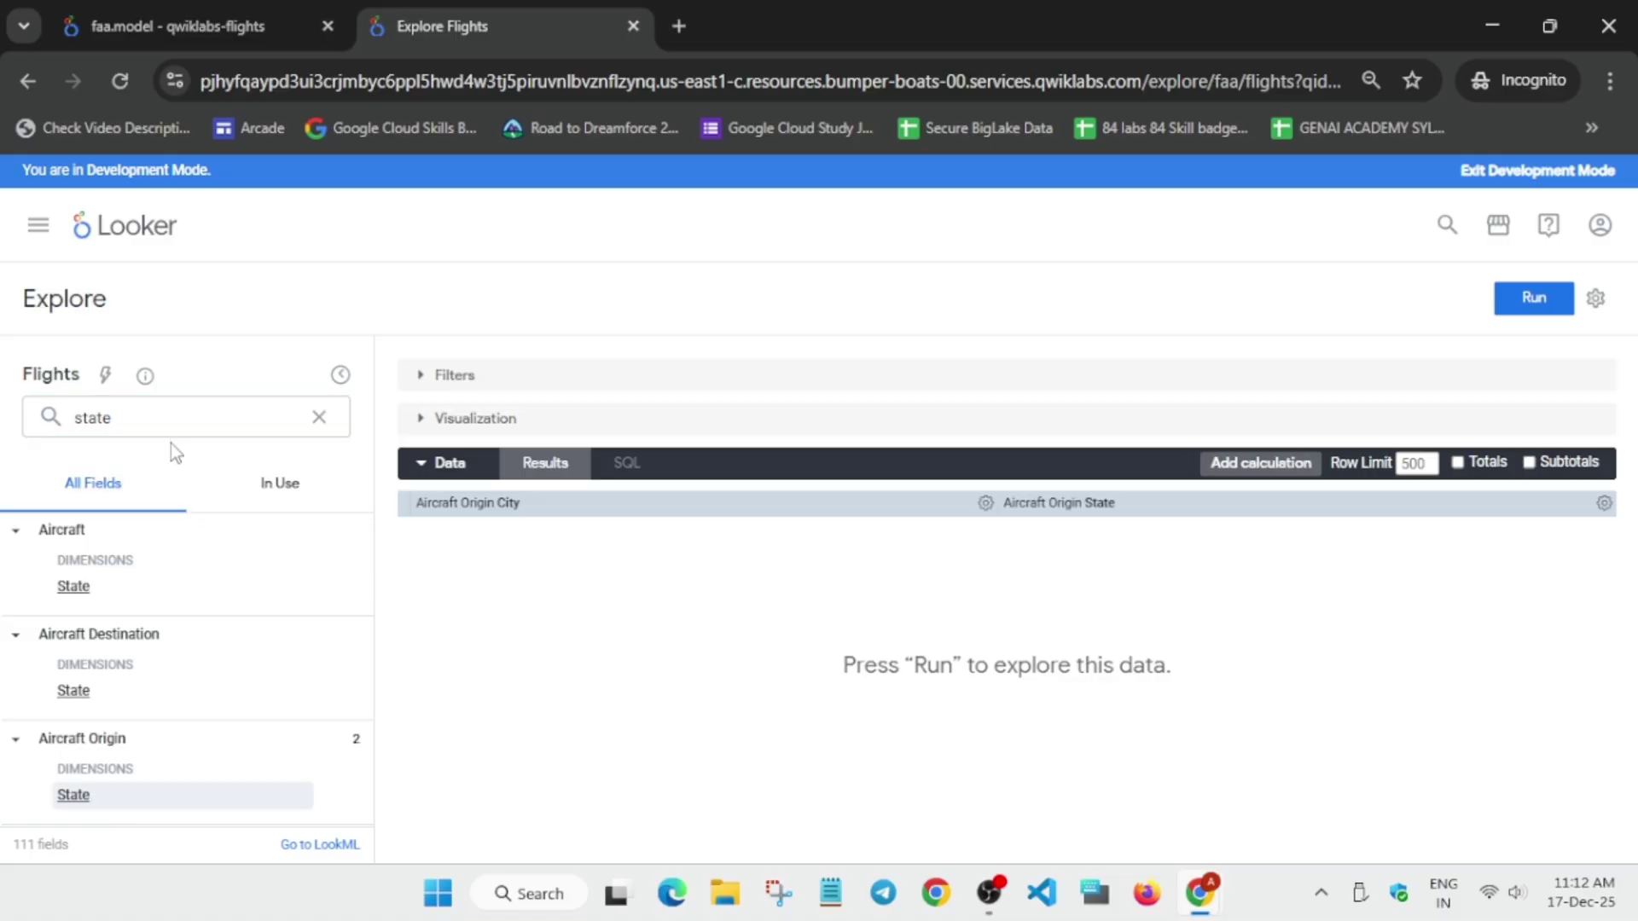
# Search 'code' and add Aircraft Origin Code to the query.
pyautogui.click(171, 417)
pyautogui.hotkey('ctrl', 'a')
pyautogui.hotkey('alt', 'Tab')
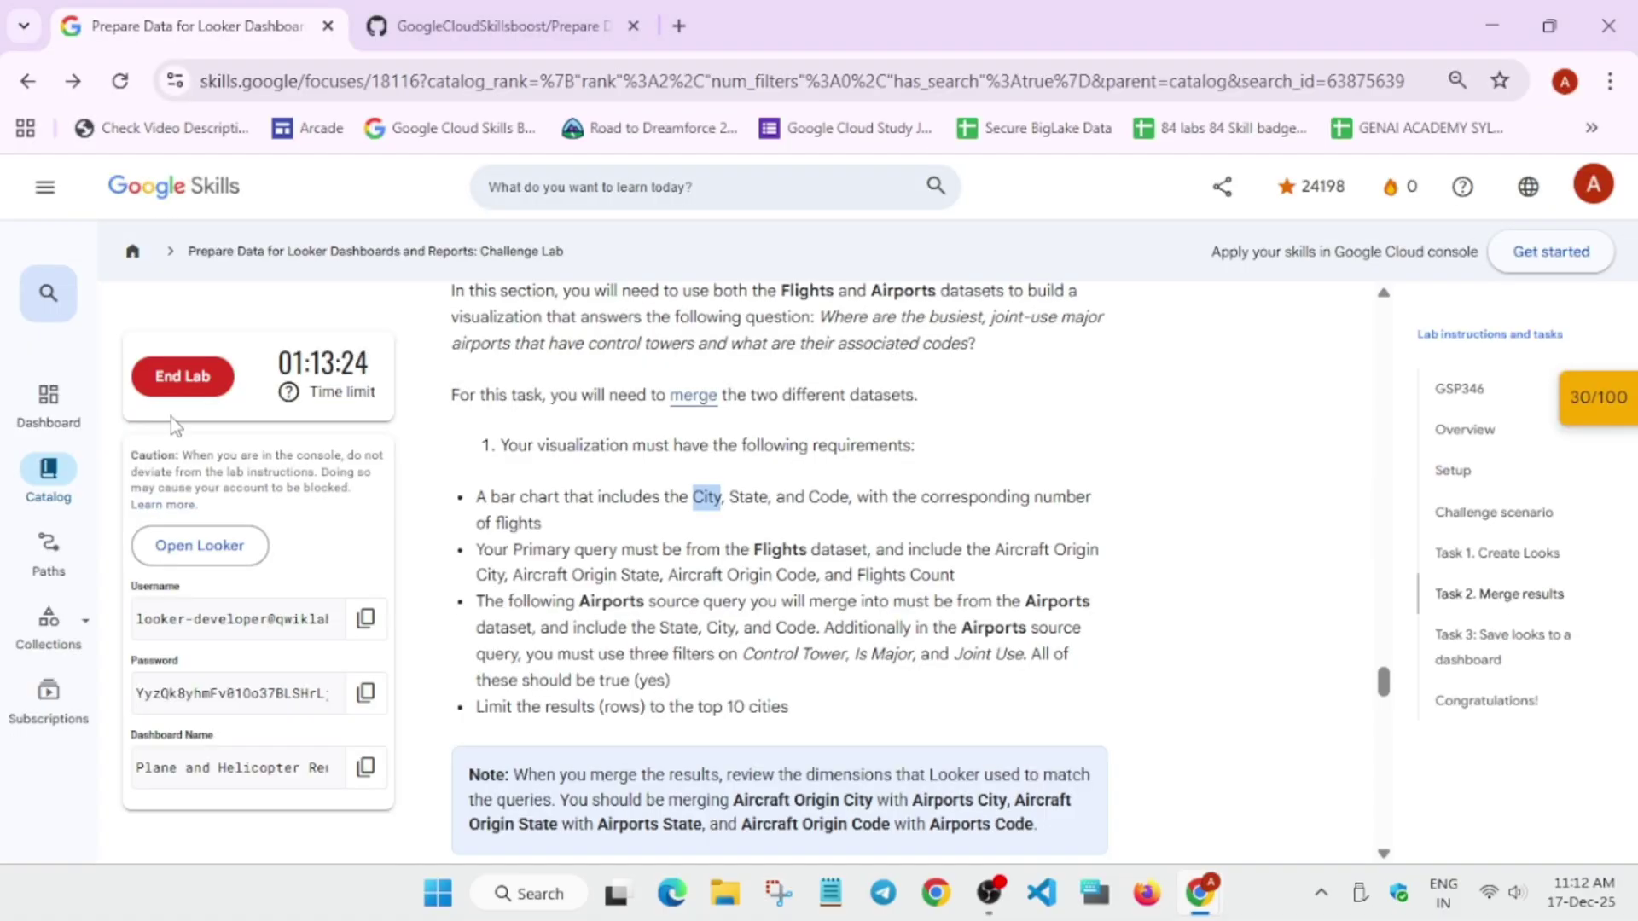
pyautogui.hotkey('alt', 'Tab')
pyautogui.write('code')
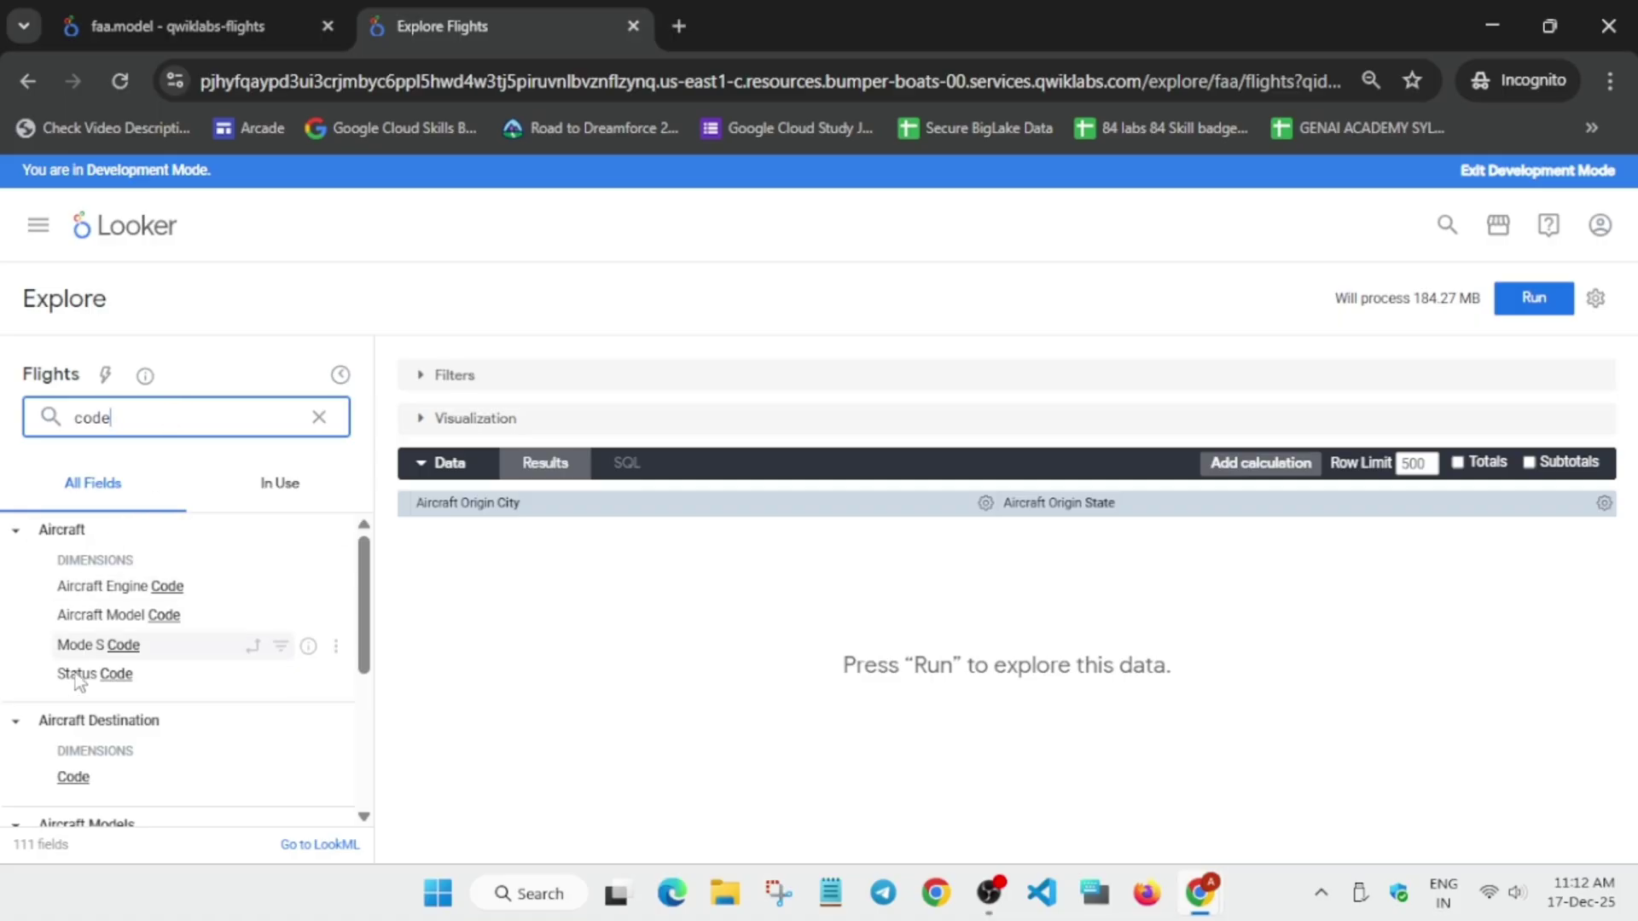
pyautogui.scroll(-3, 136, 768)
pyautogui.click(95, 739)
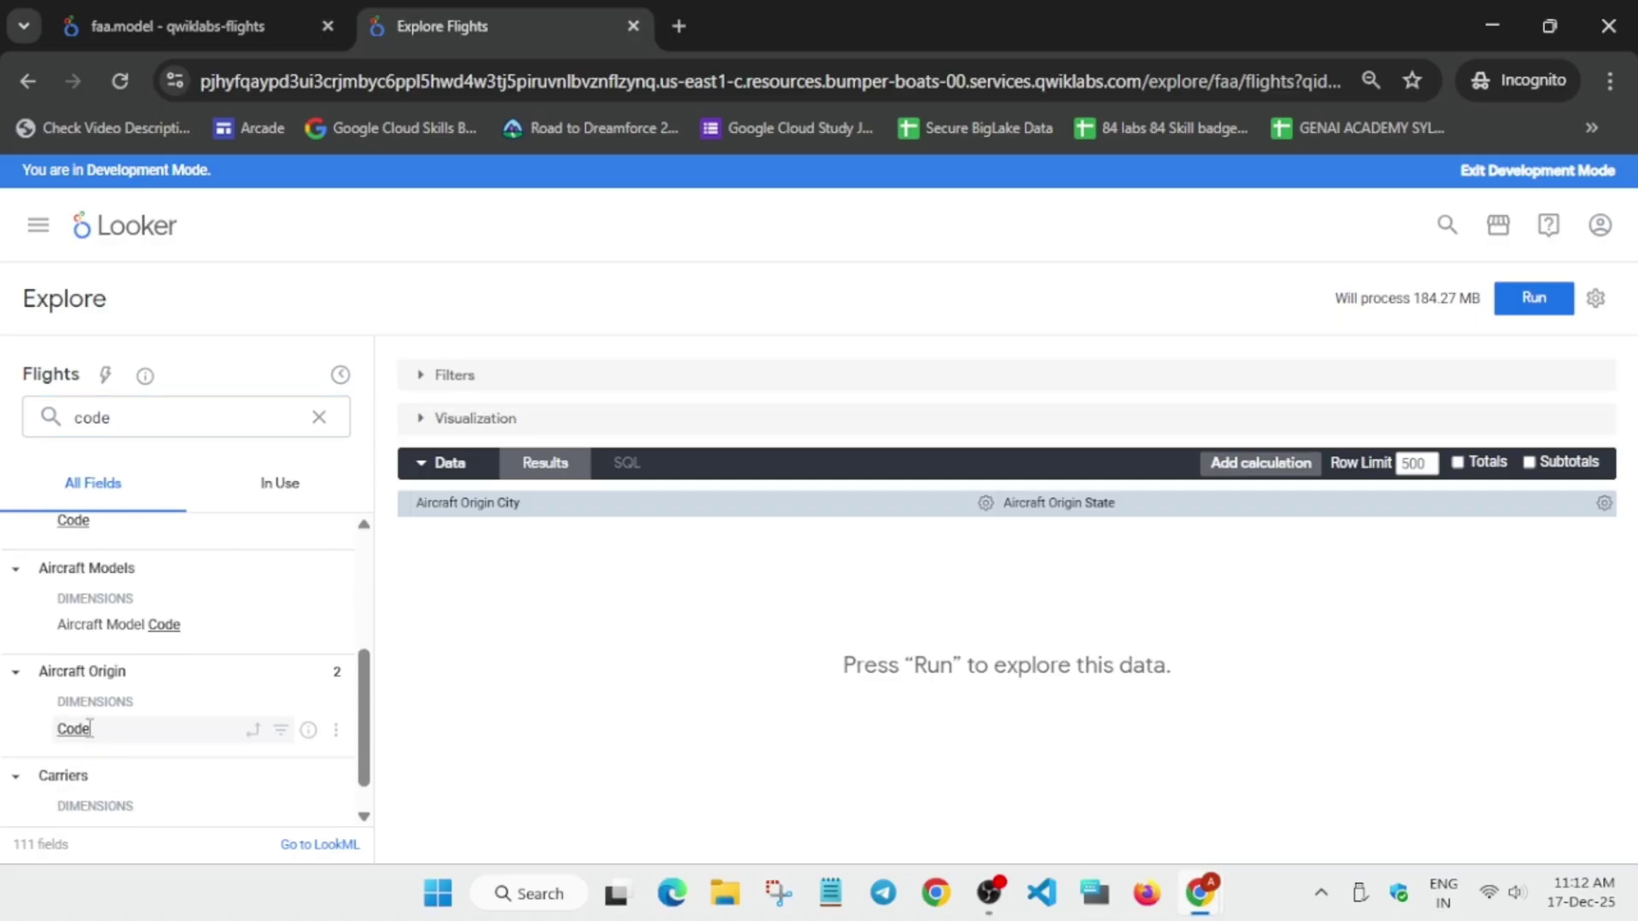
pyautogui.hotkey('alt', 'Tab')
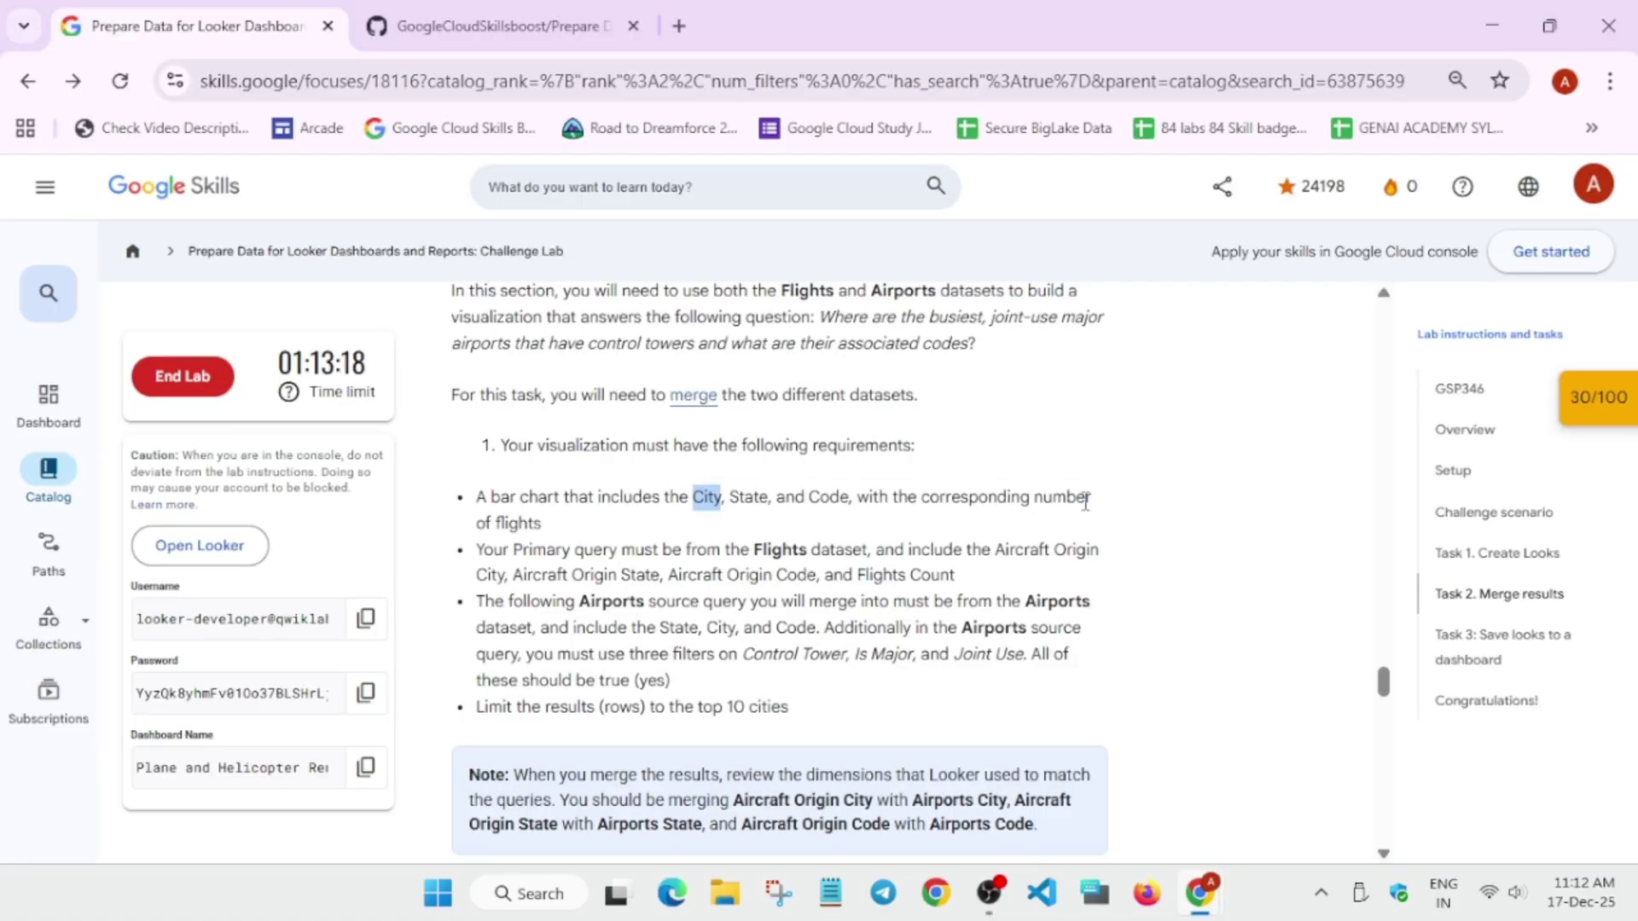
pyautogui.hotkey('alt', 'Tab')
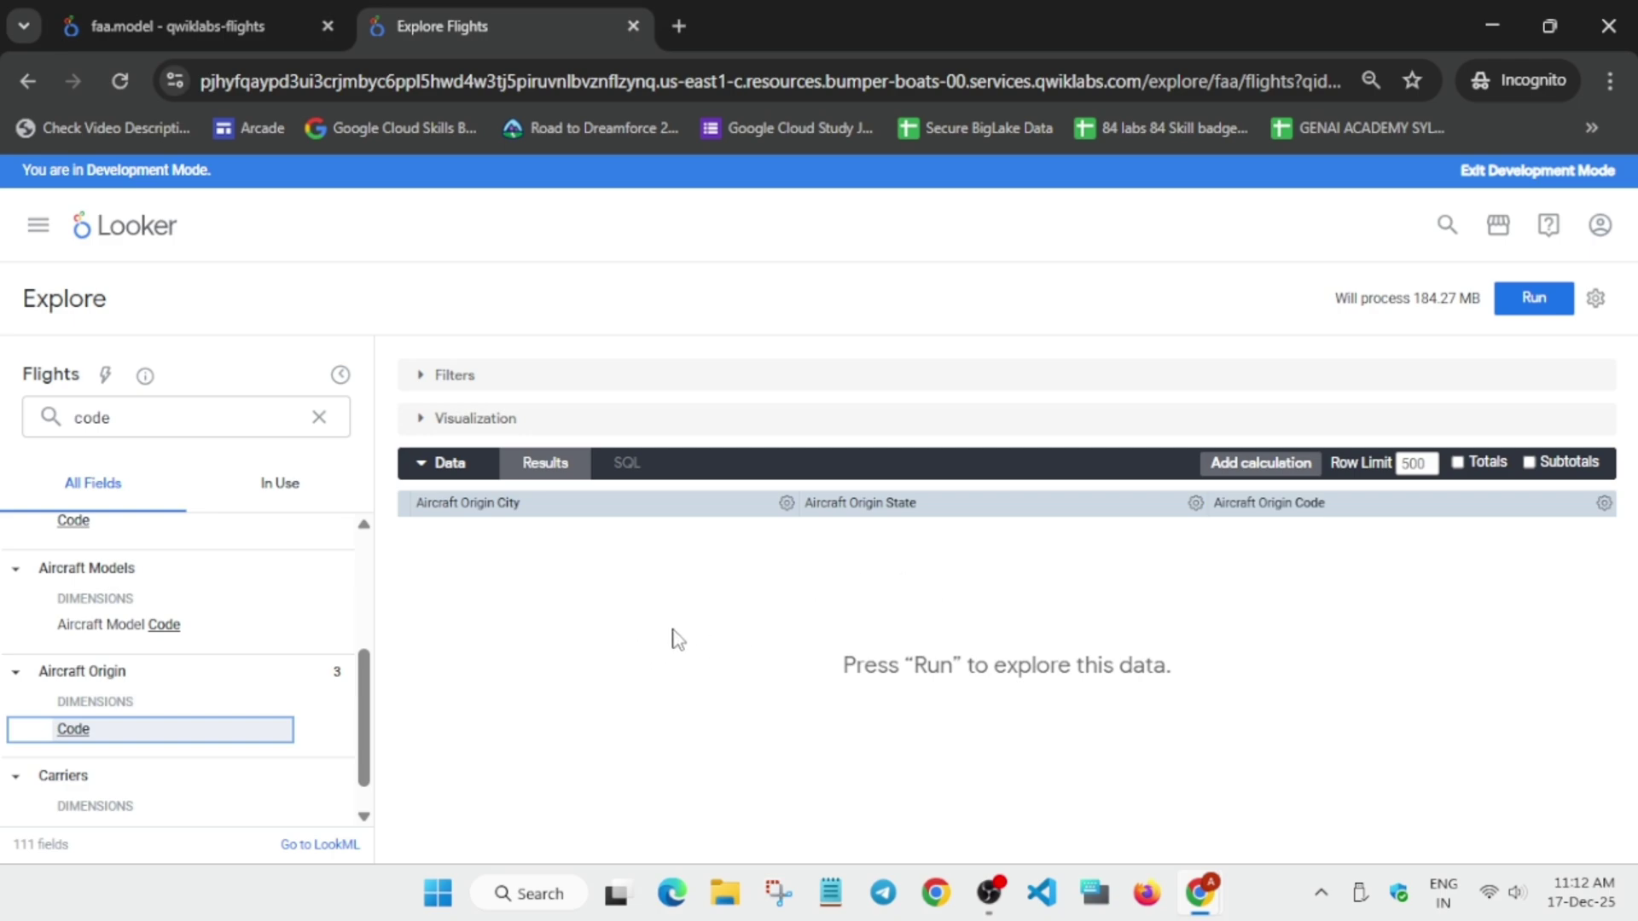
# Set the Flights query row limit to 10.
pyautogui.hotkey('alt', 'Tab')
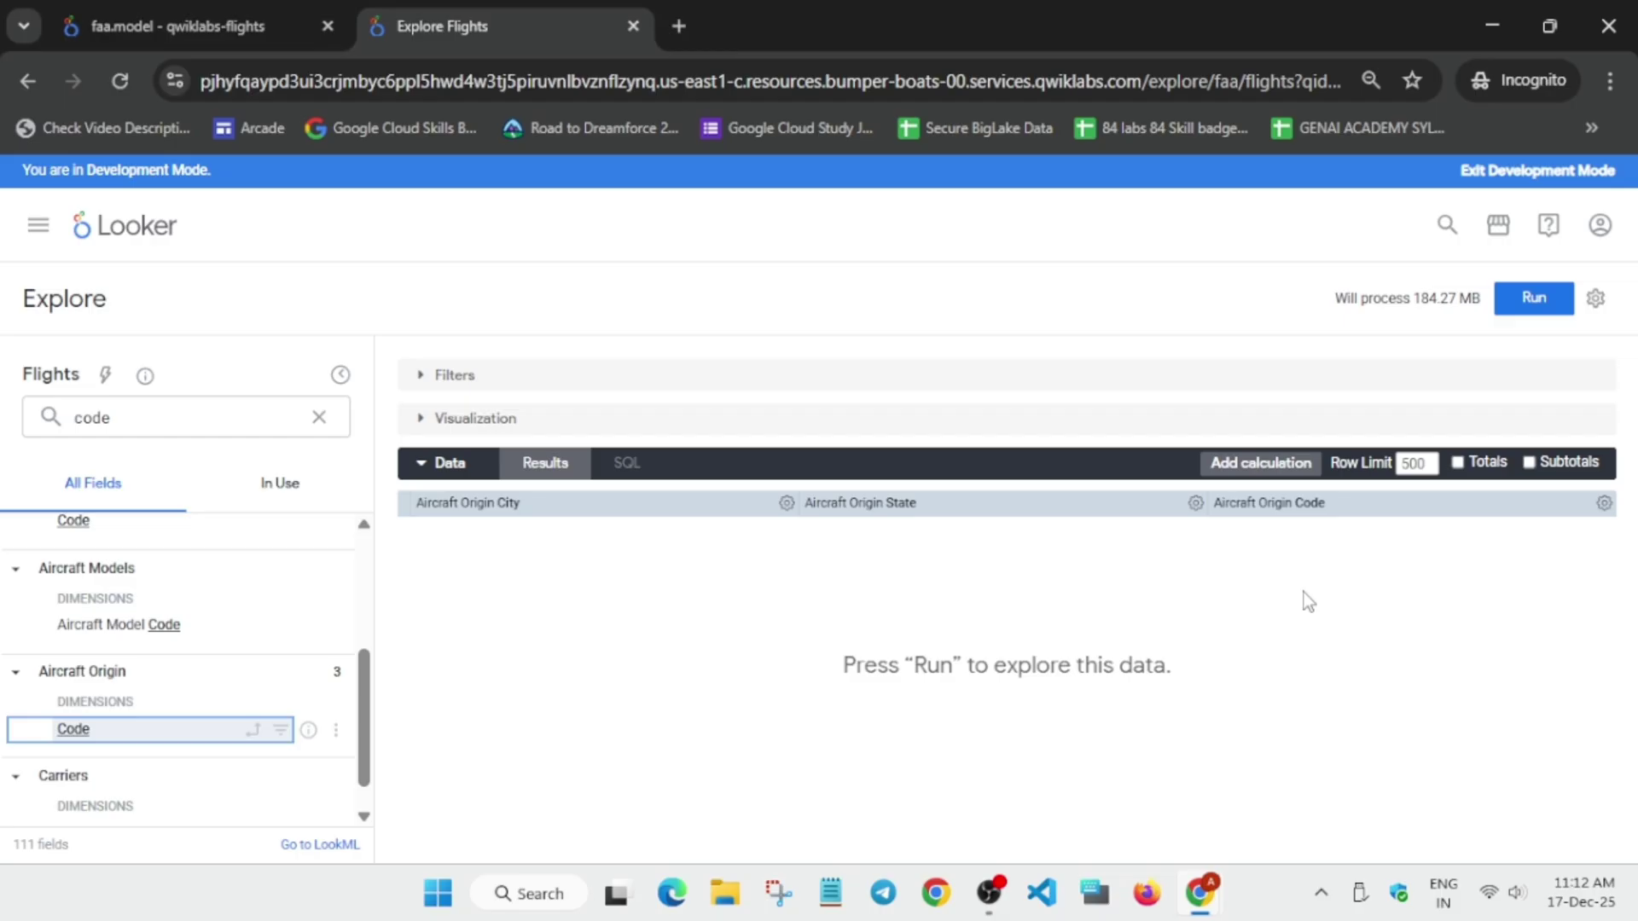
pyautogui.hotkey('alt', 'Tab')
pyautogui.doubleClick(1414, 463)
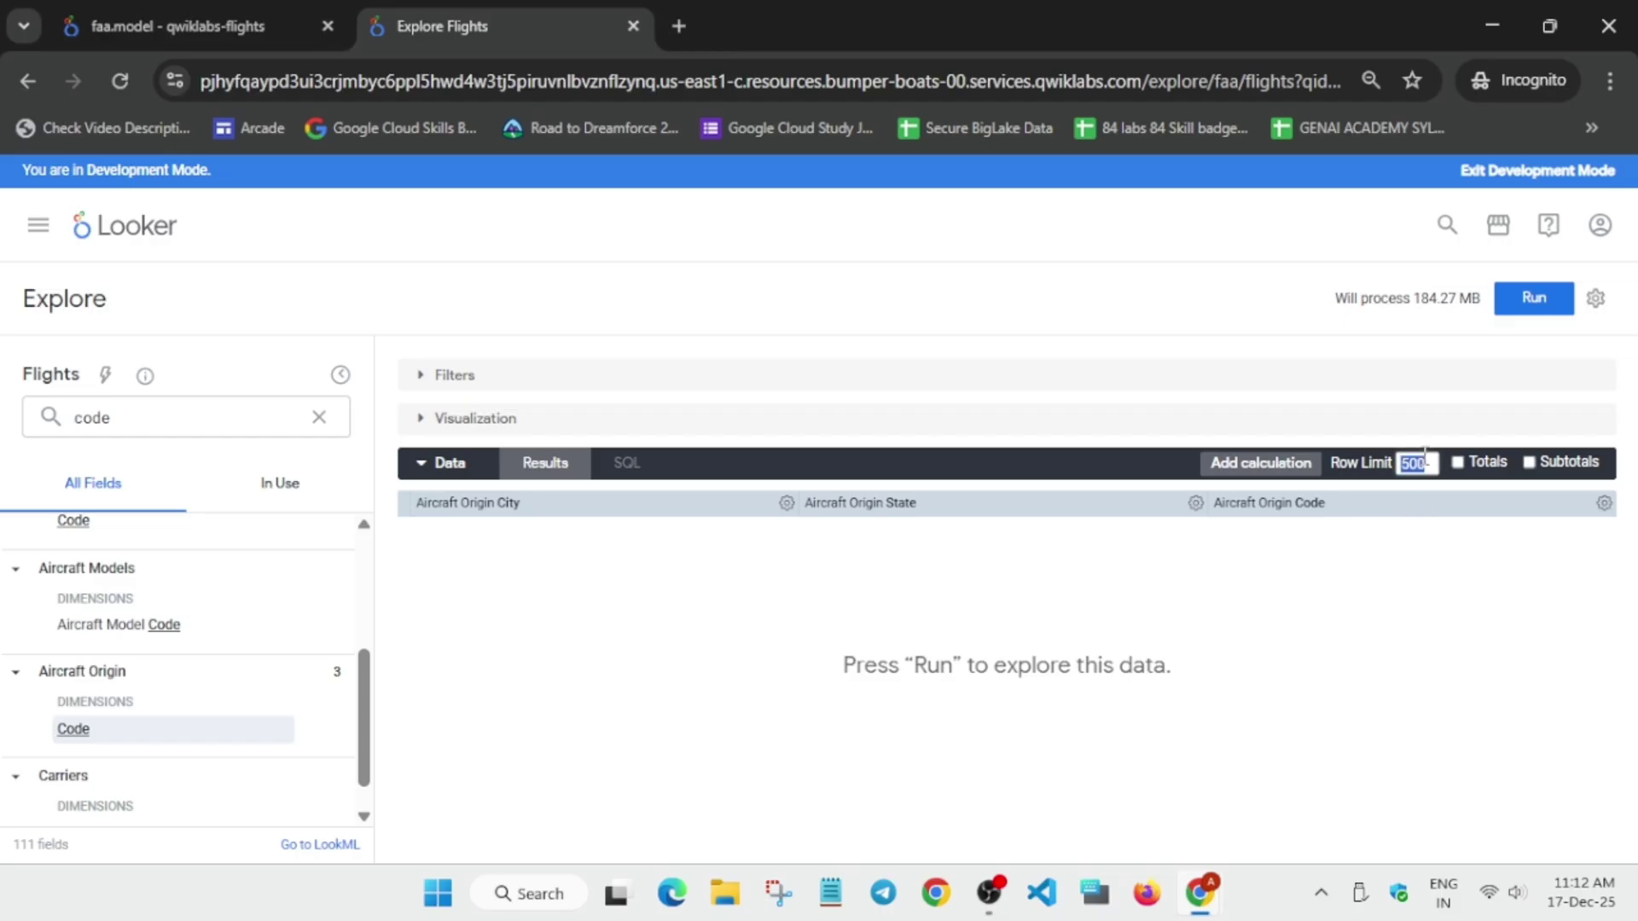
pyautogui.write('10')
# Search 'cou' and add the Flights Count measure to the query.
pyautogui.doubleClick(208, 427)
pyautogui.write('count')
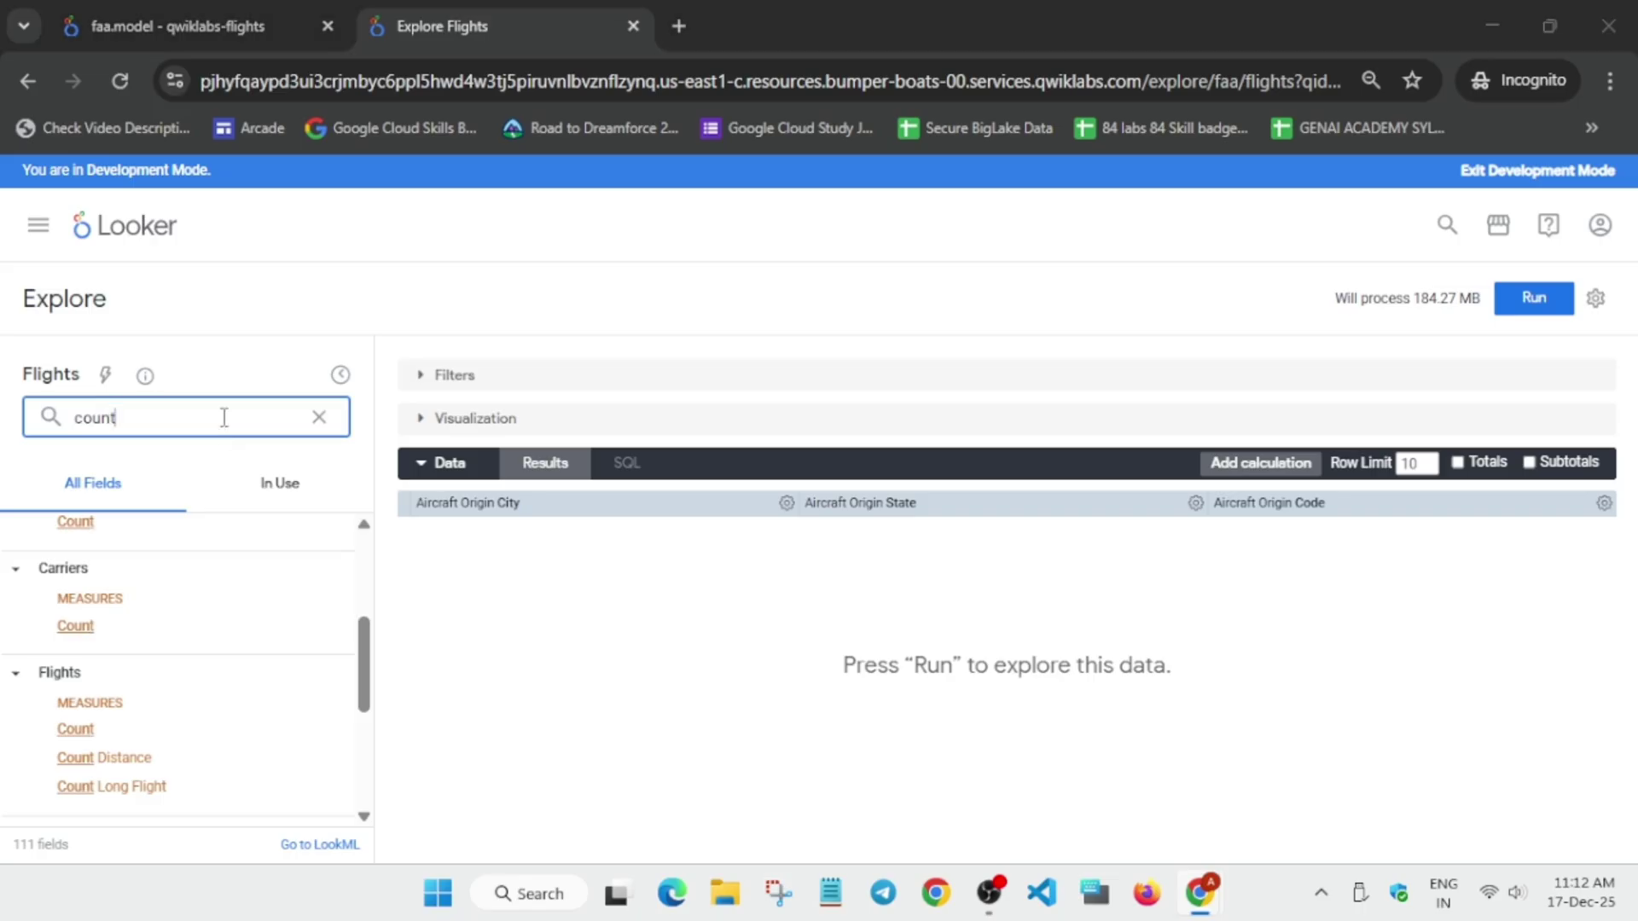
pyautogui.hotkey('alt', 'Tab')
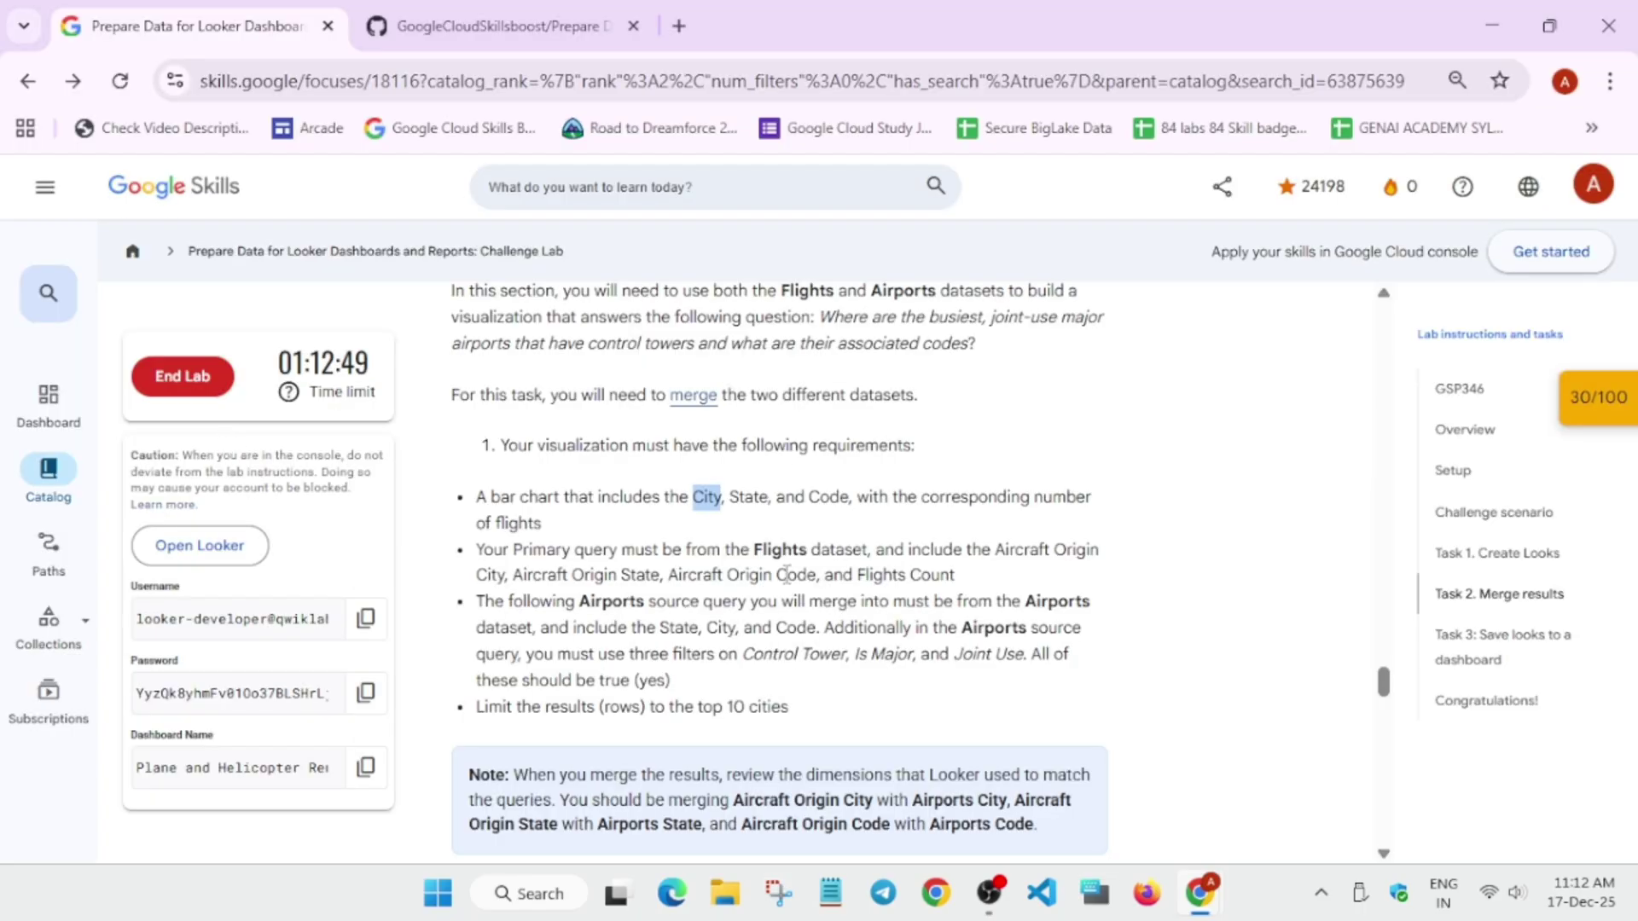
pyautogui.hotkey('alt', 'Tab')
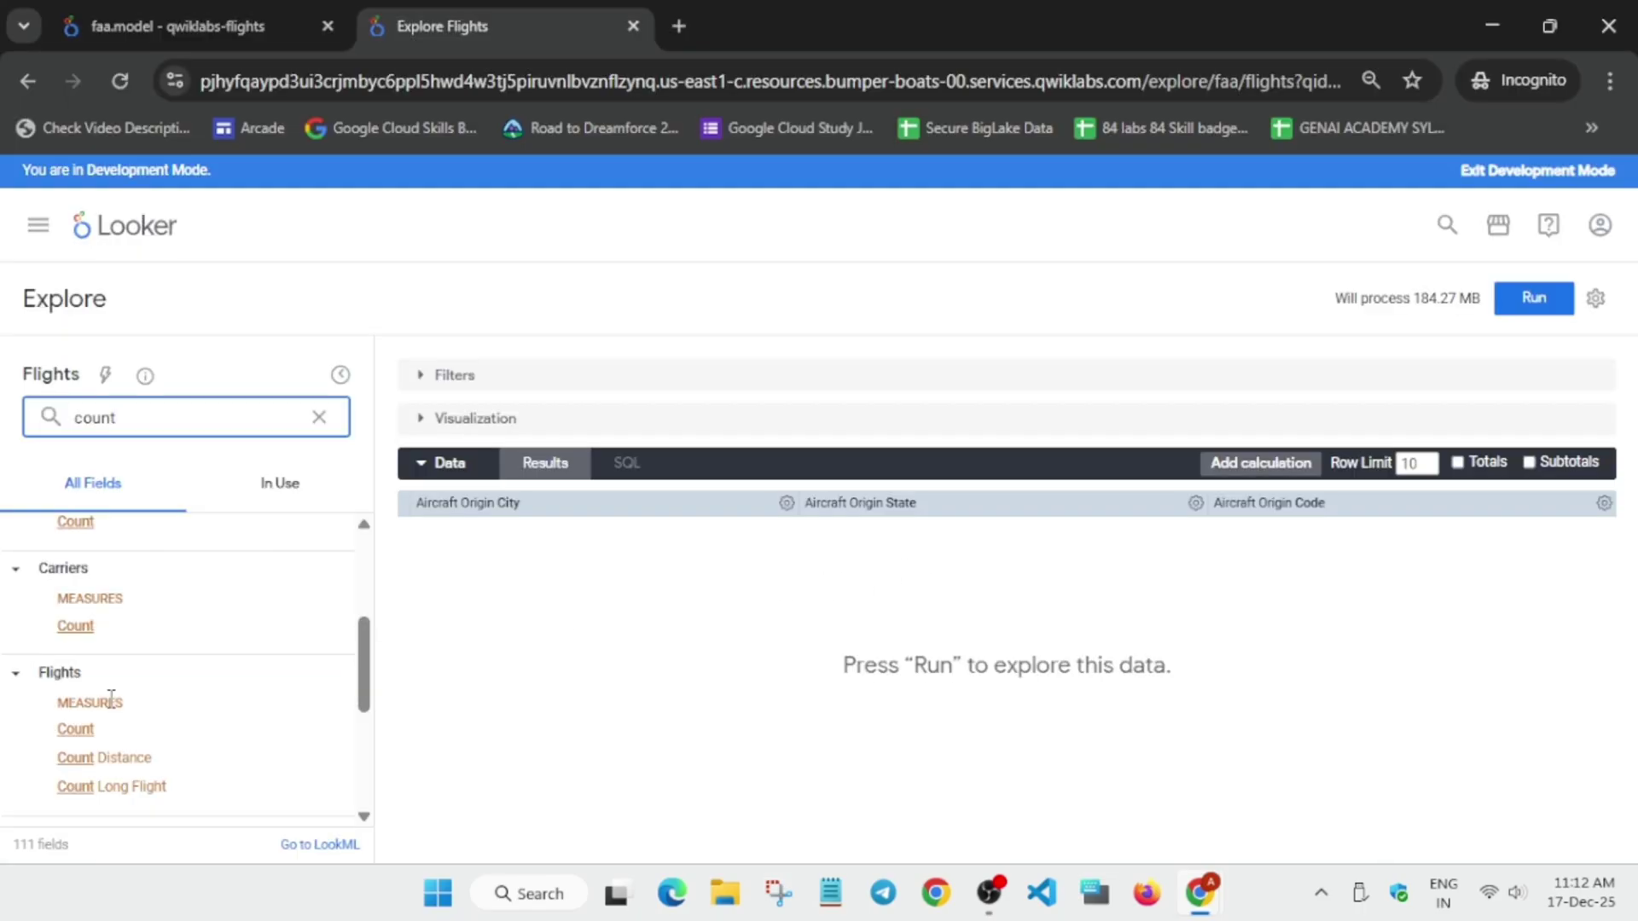
pyautogui.click(137, 739)
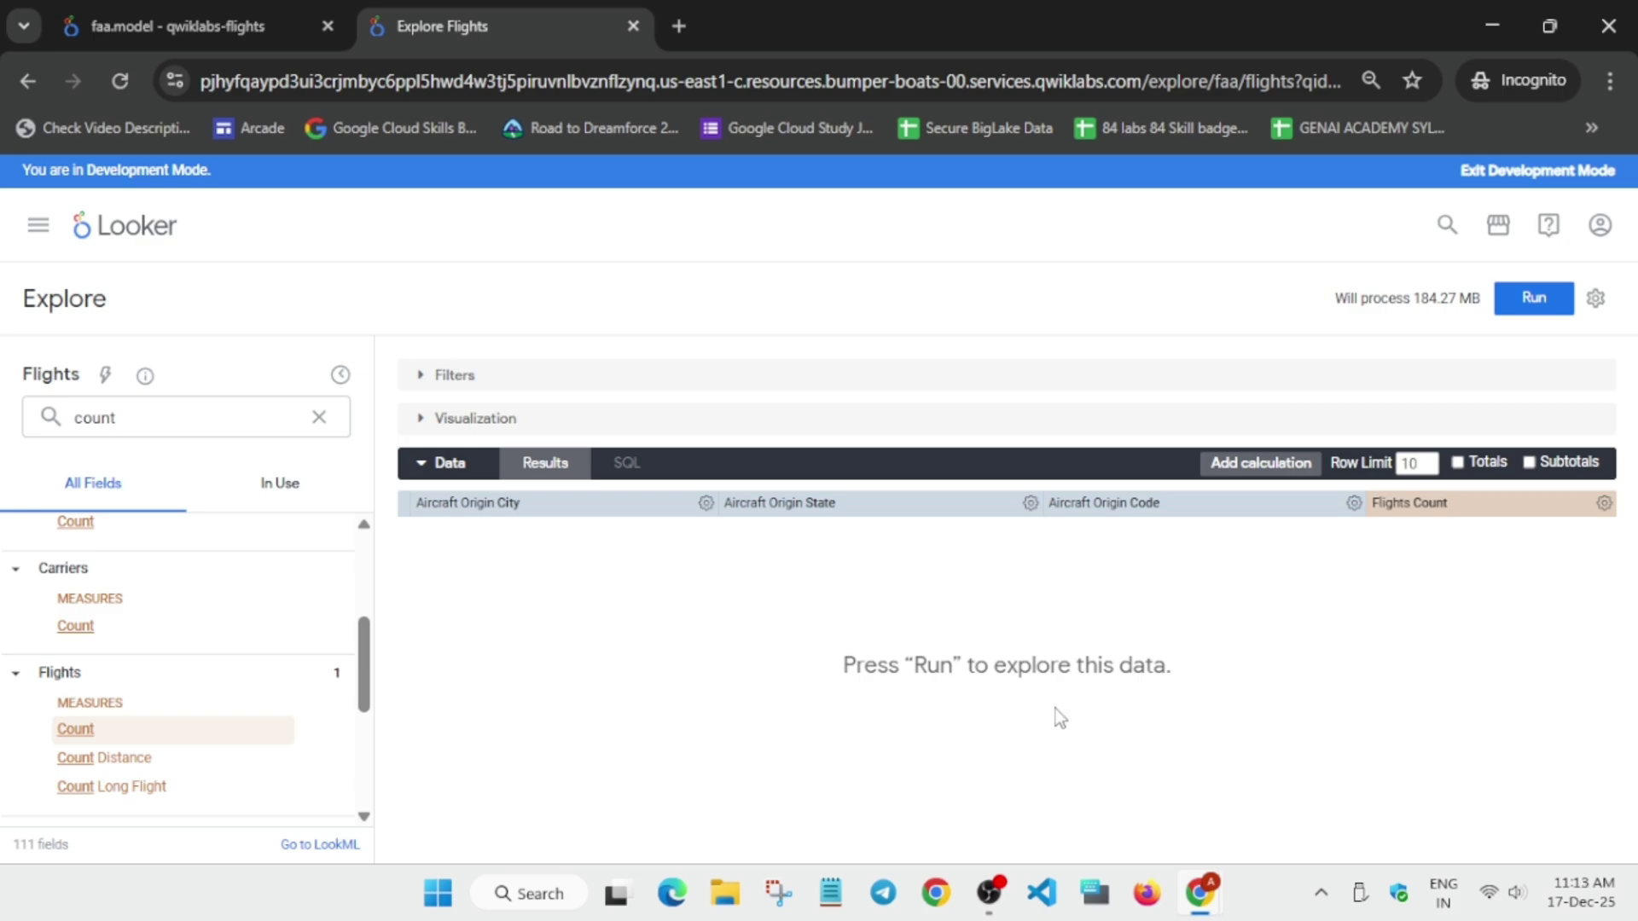
# Run the top-10 Flights query, view its visualization, and choose Merge Results from the gear menu.
pyautogui.click(1539, 309)
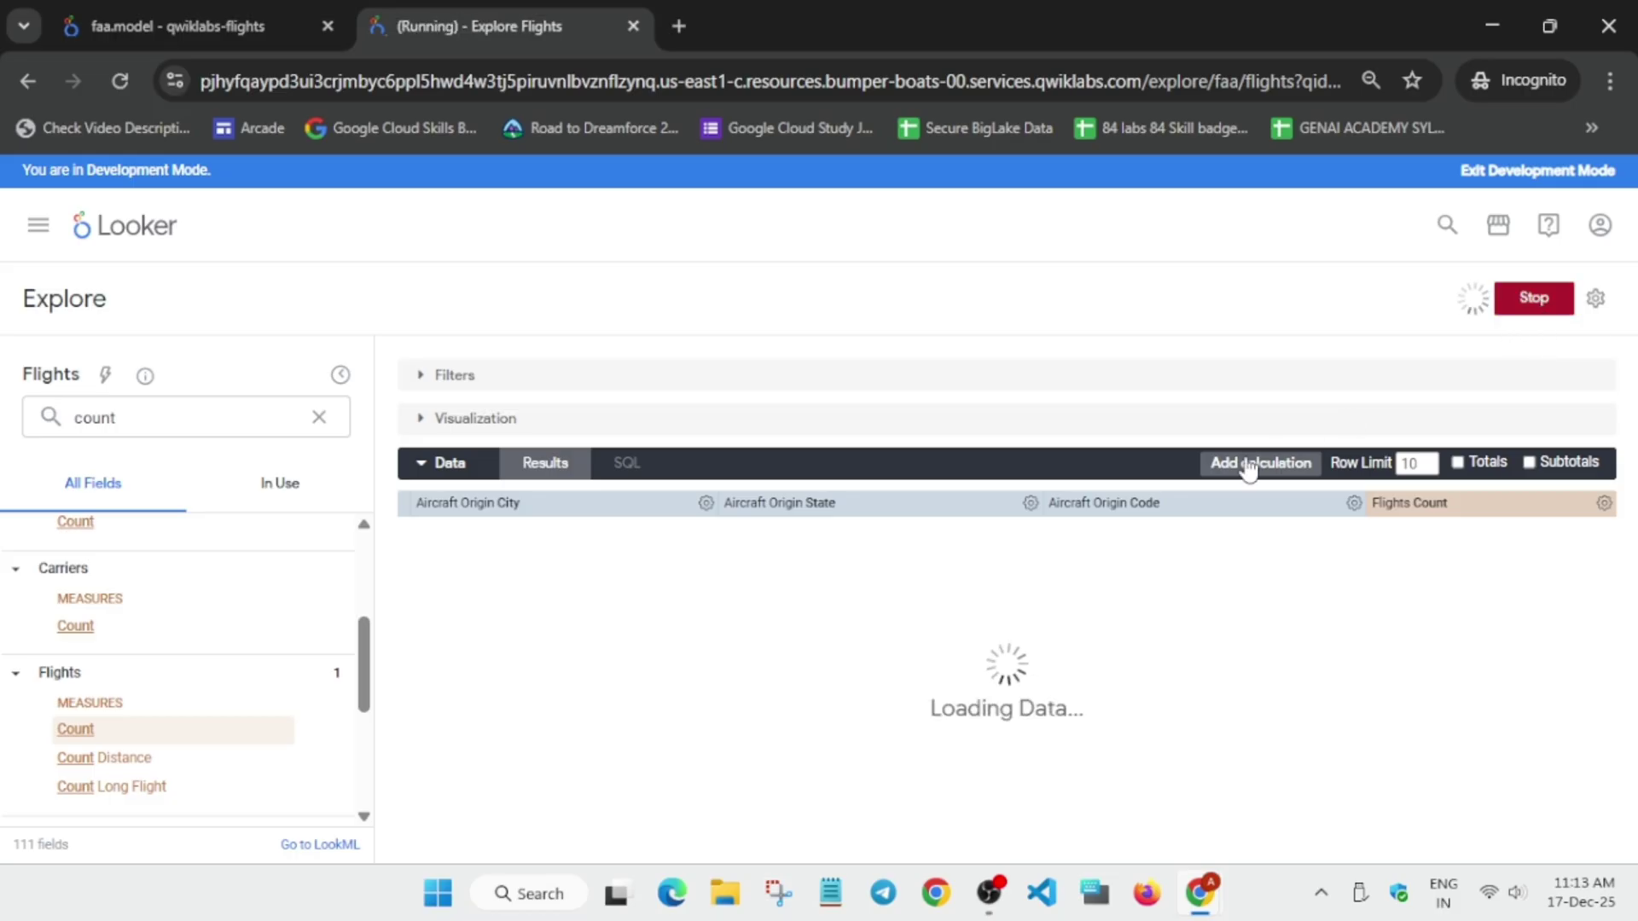
pyautogui.click(435, 428)
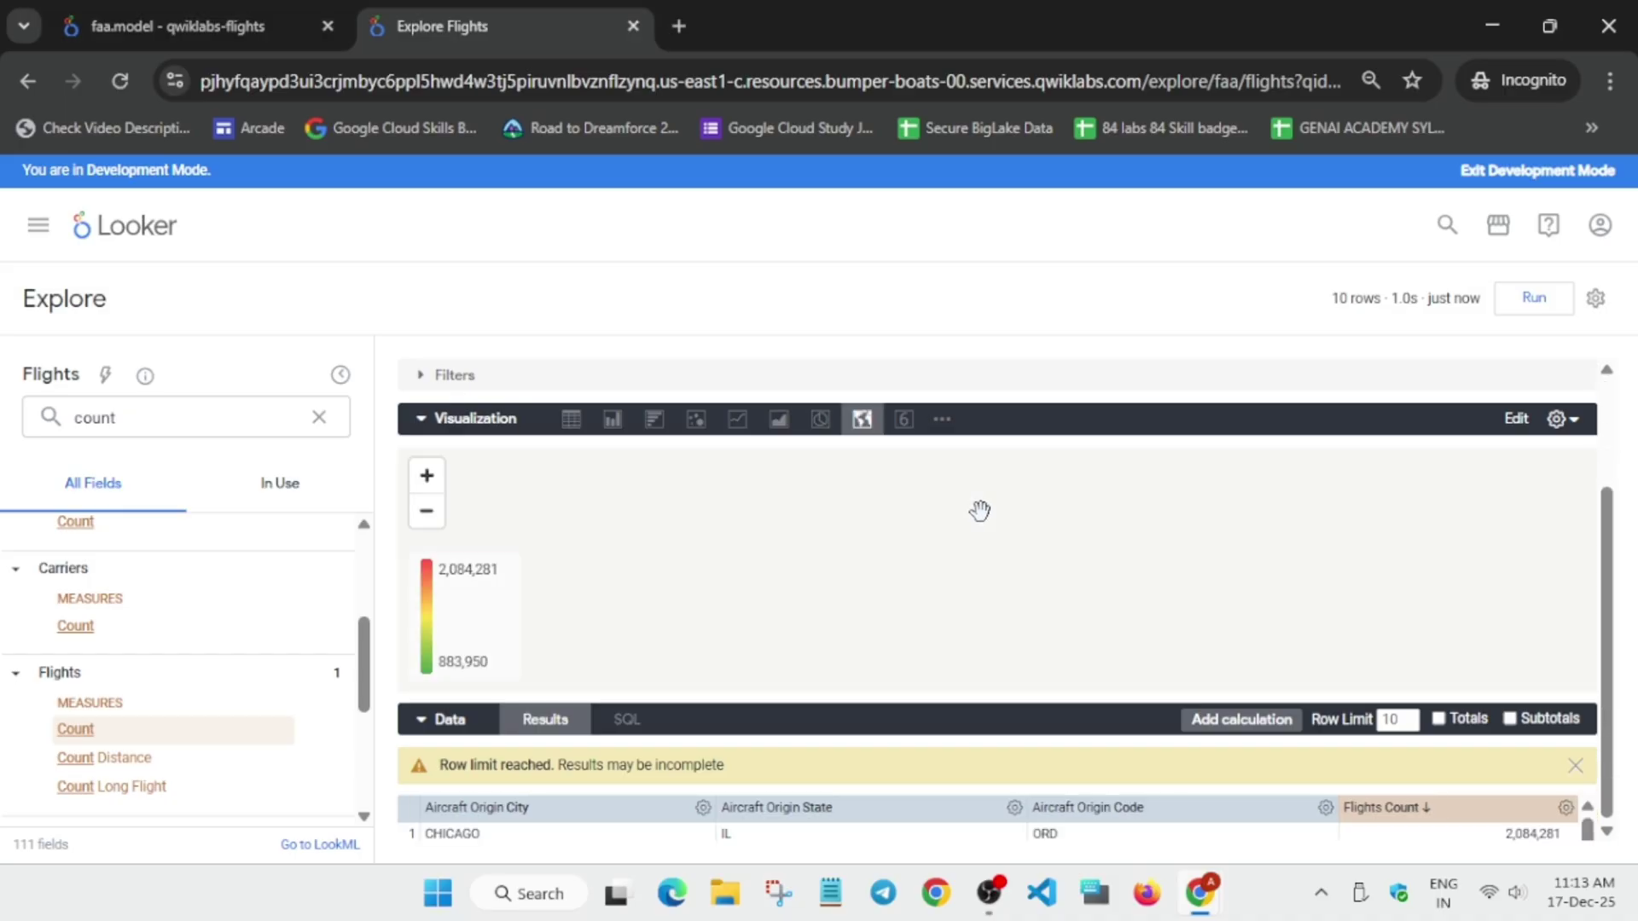
pyautogui.scroll(-2, 981, 507)
pyautogui.click(1595, 297)
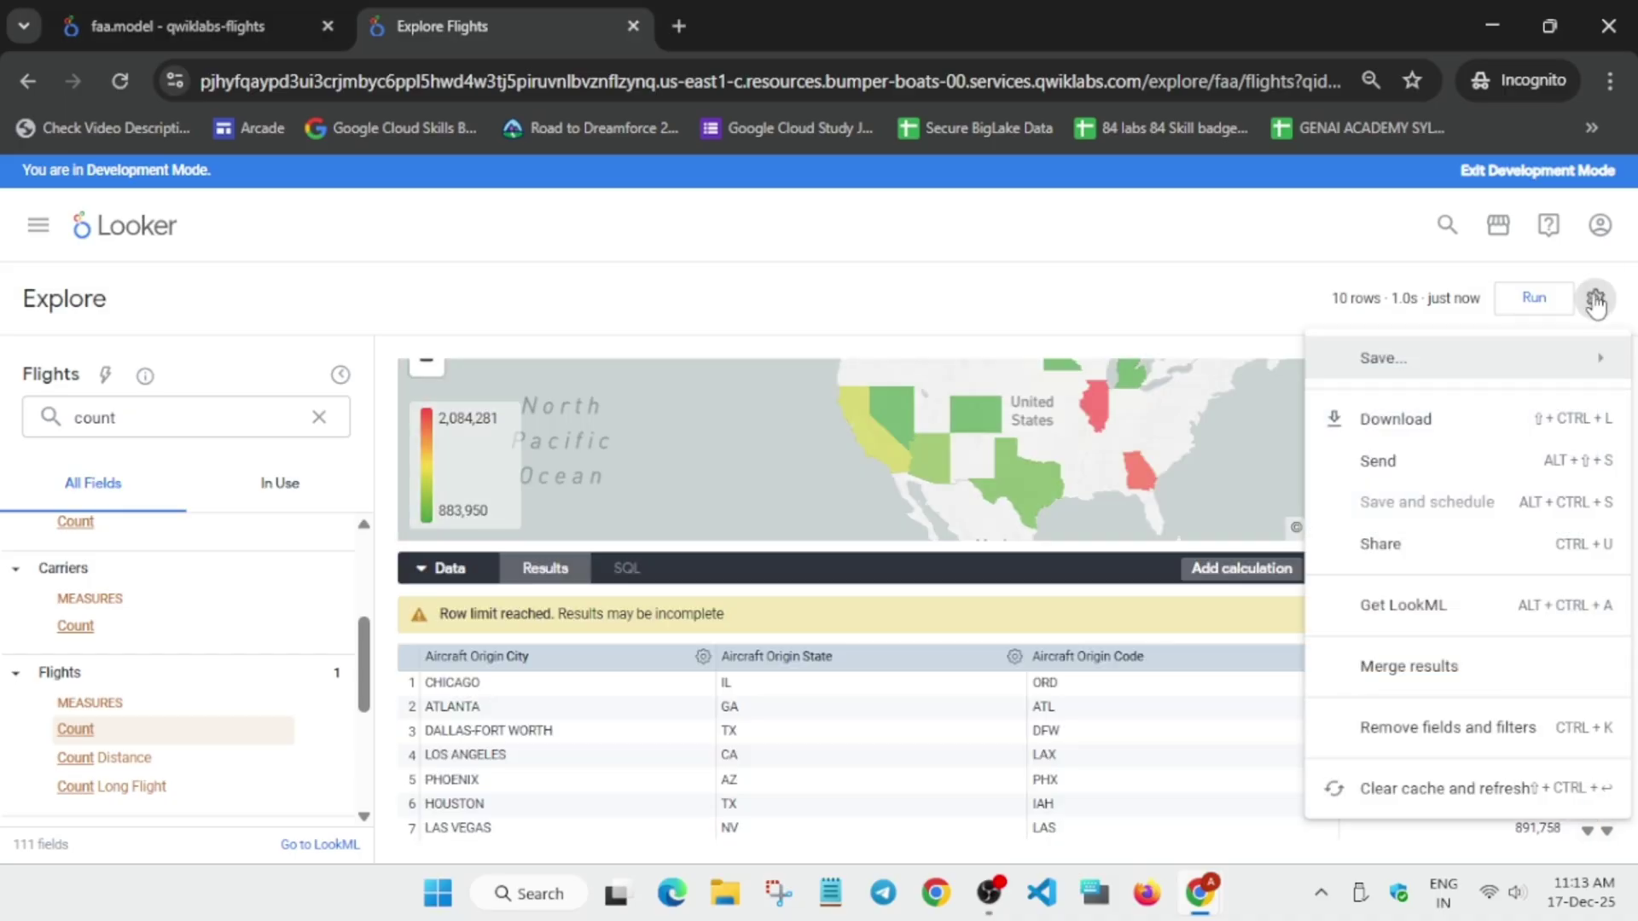
pyautogui.click(1409, 666)
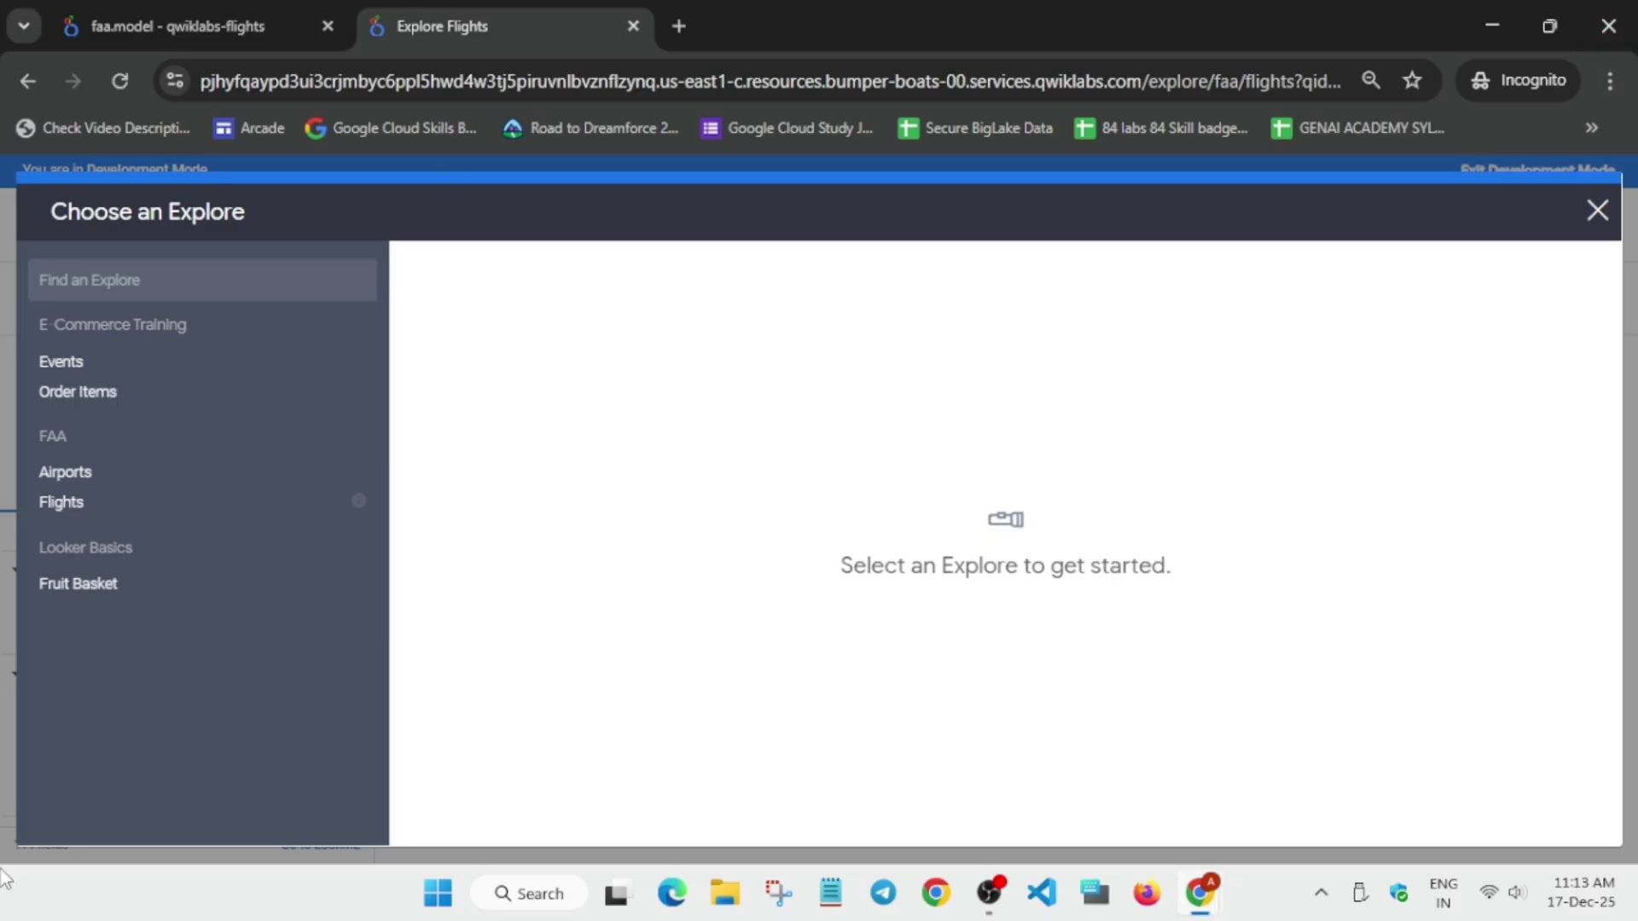
# Choose the FAA Airports explore for the merge query.
pyautogui.click(109, 472)
pyautogui.hotkey('alt', 'Tab')
pyautogui.scroll(-1, 692, 563)
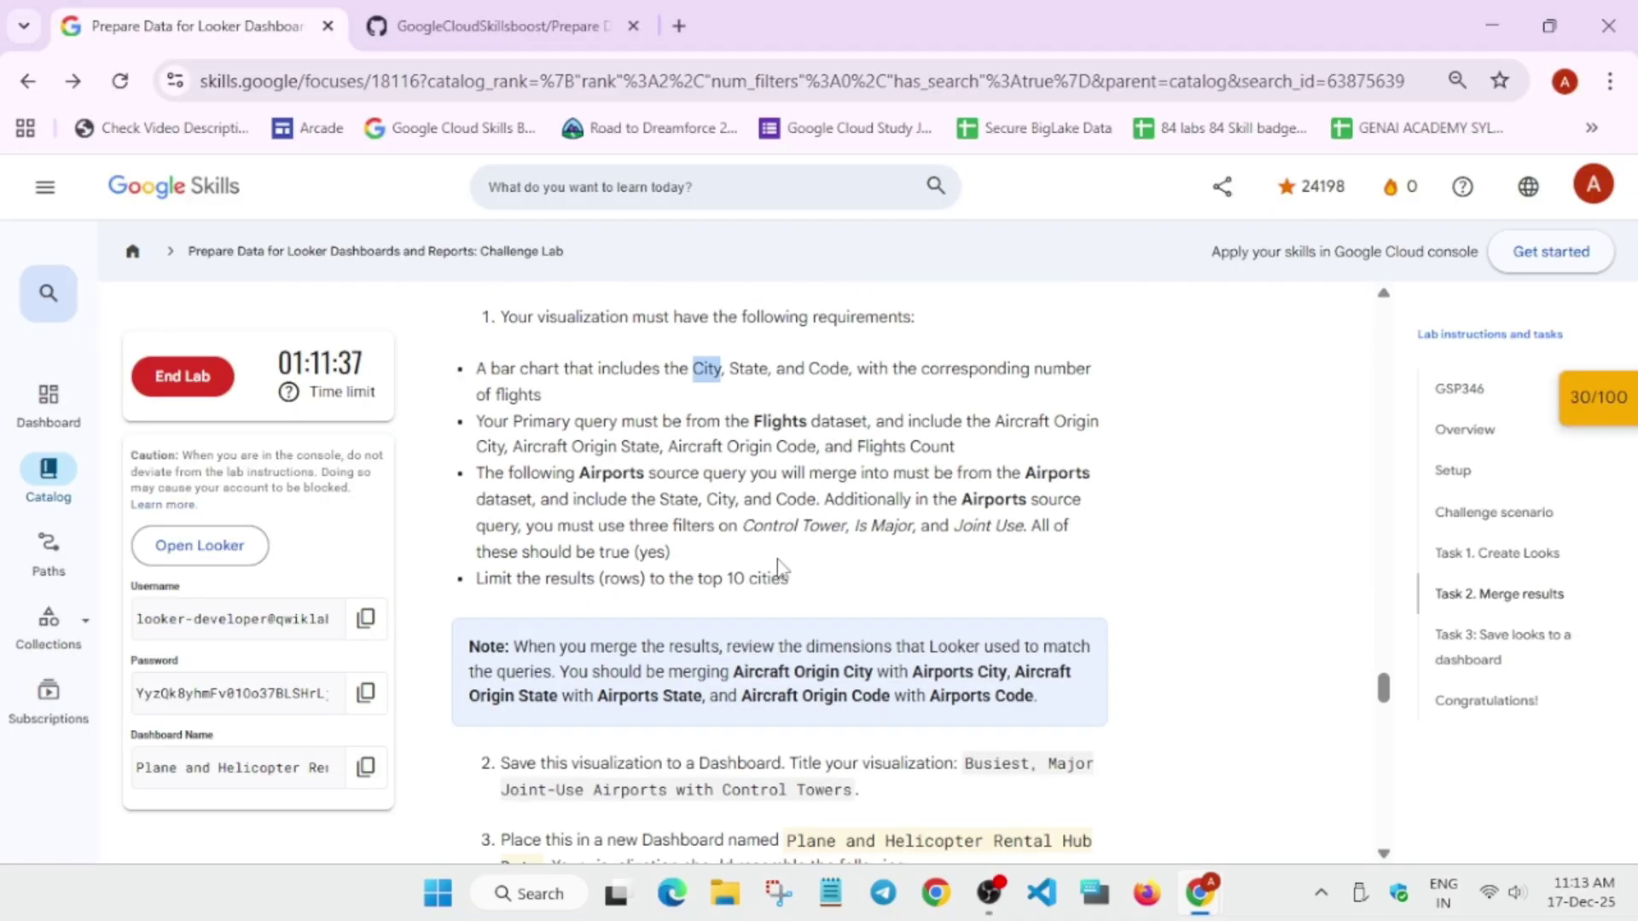
pyautogui.scroll(-1, 778, 559)
pyautogui.scroll(1, 779, 556)
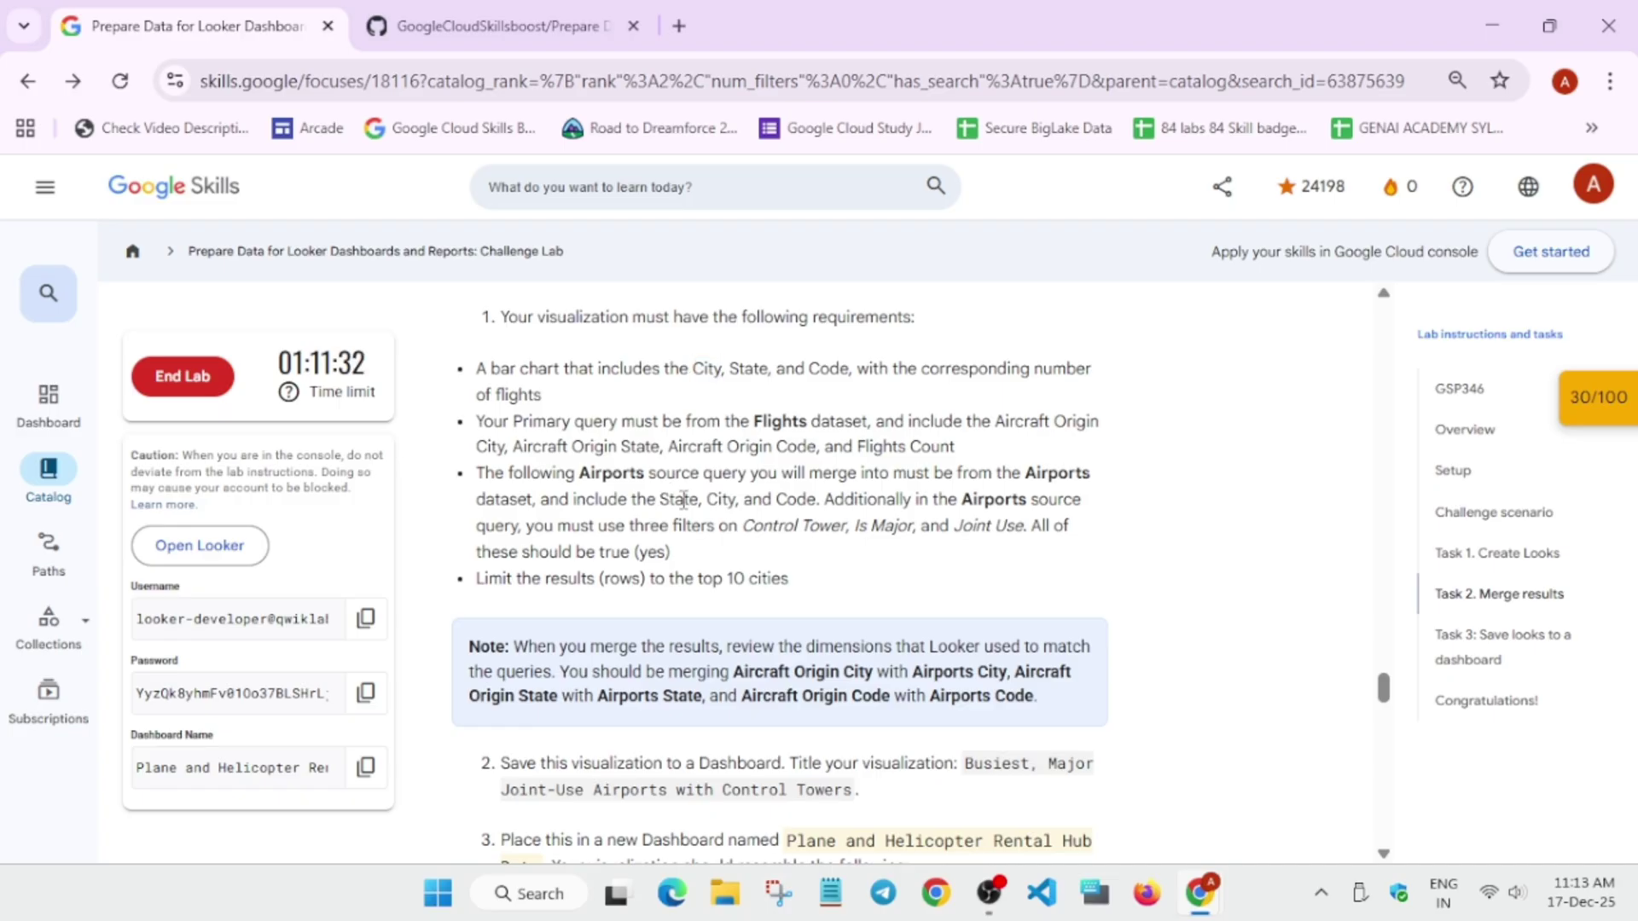
pyautogui.hotkey('alt', 'Tab')
# Add the Airports State, City and Code fields to the query.
pyautogui.click(171, 380)
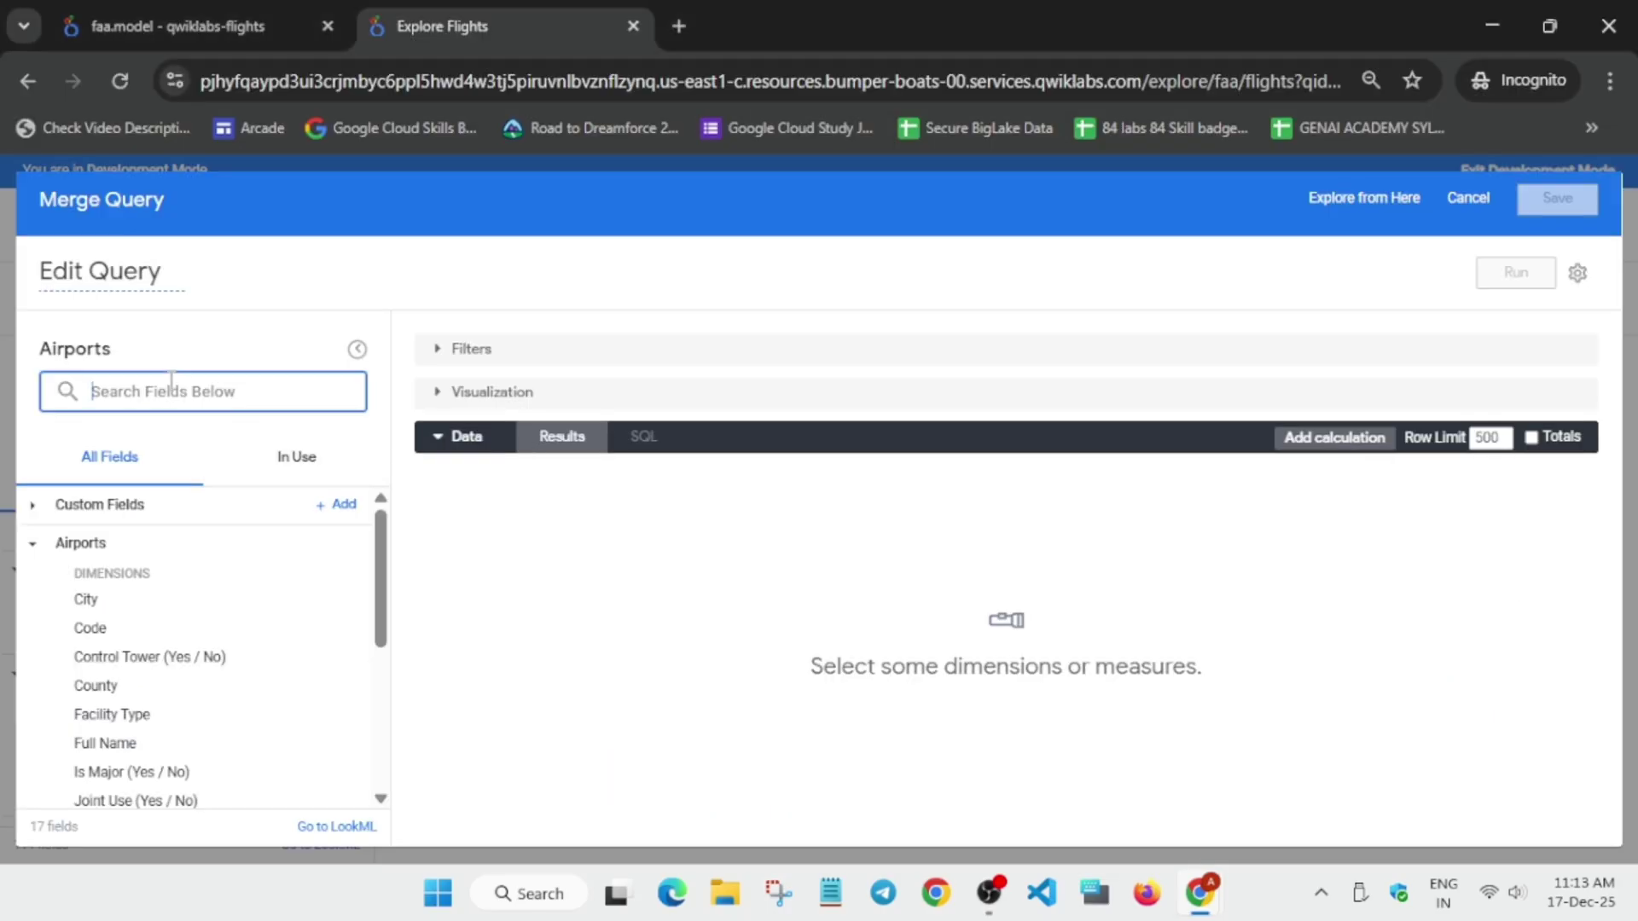
pyautogui.write('state')
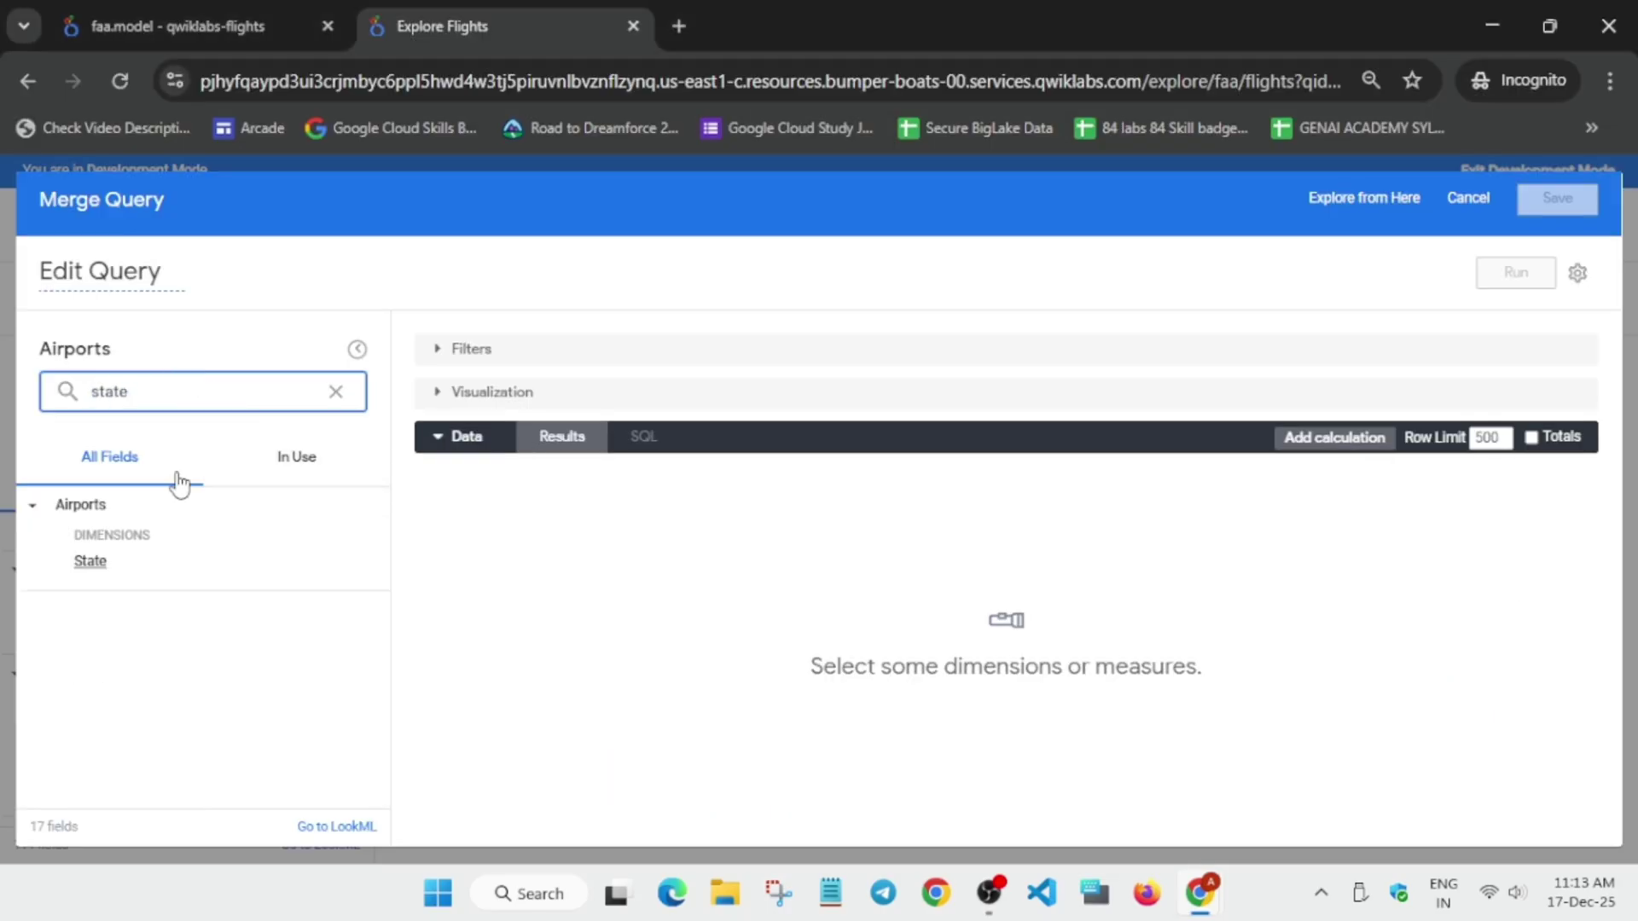
pyautogui.click(137, 564)
pyautogui.click(154, 381)
pyautogui.doubleClick(157, 382)
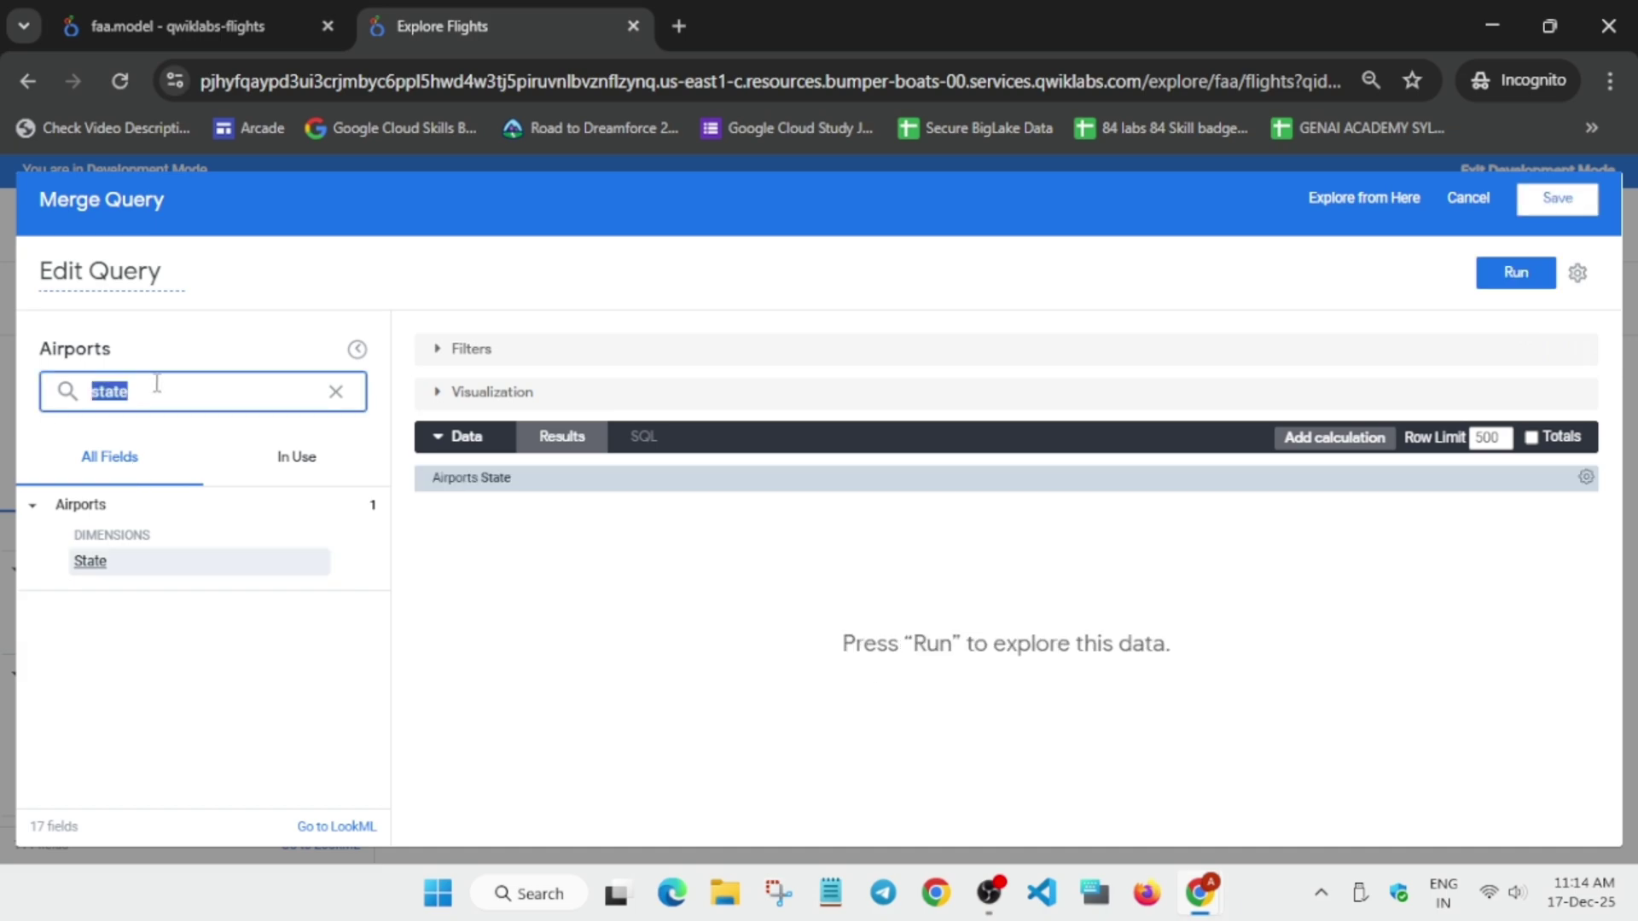
pyautogui.write('city')
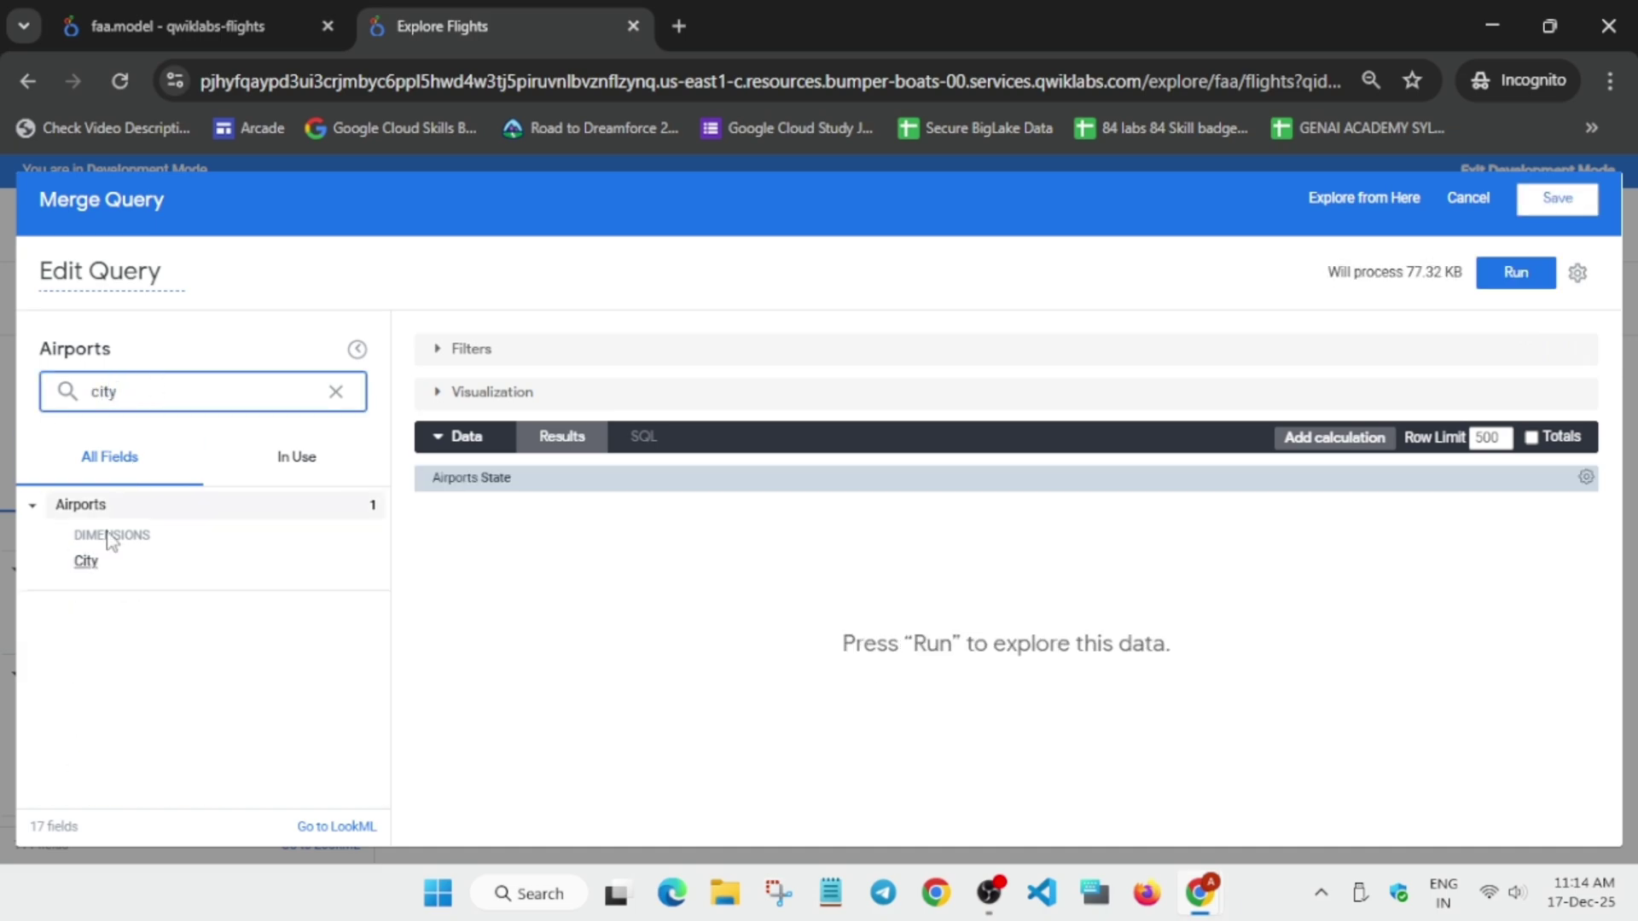
pyautogui.click(110, 570)
pyautogui.doubleClick(209, 388)
pyautogui.write('code')
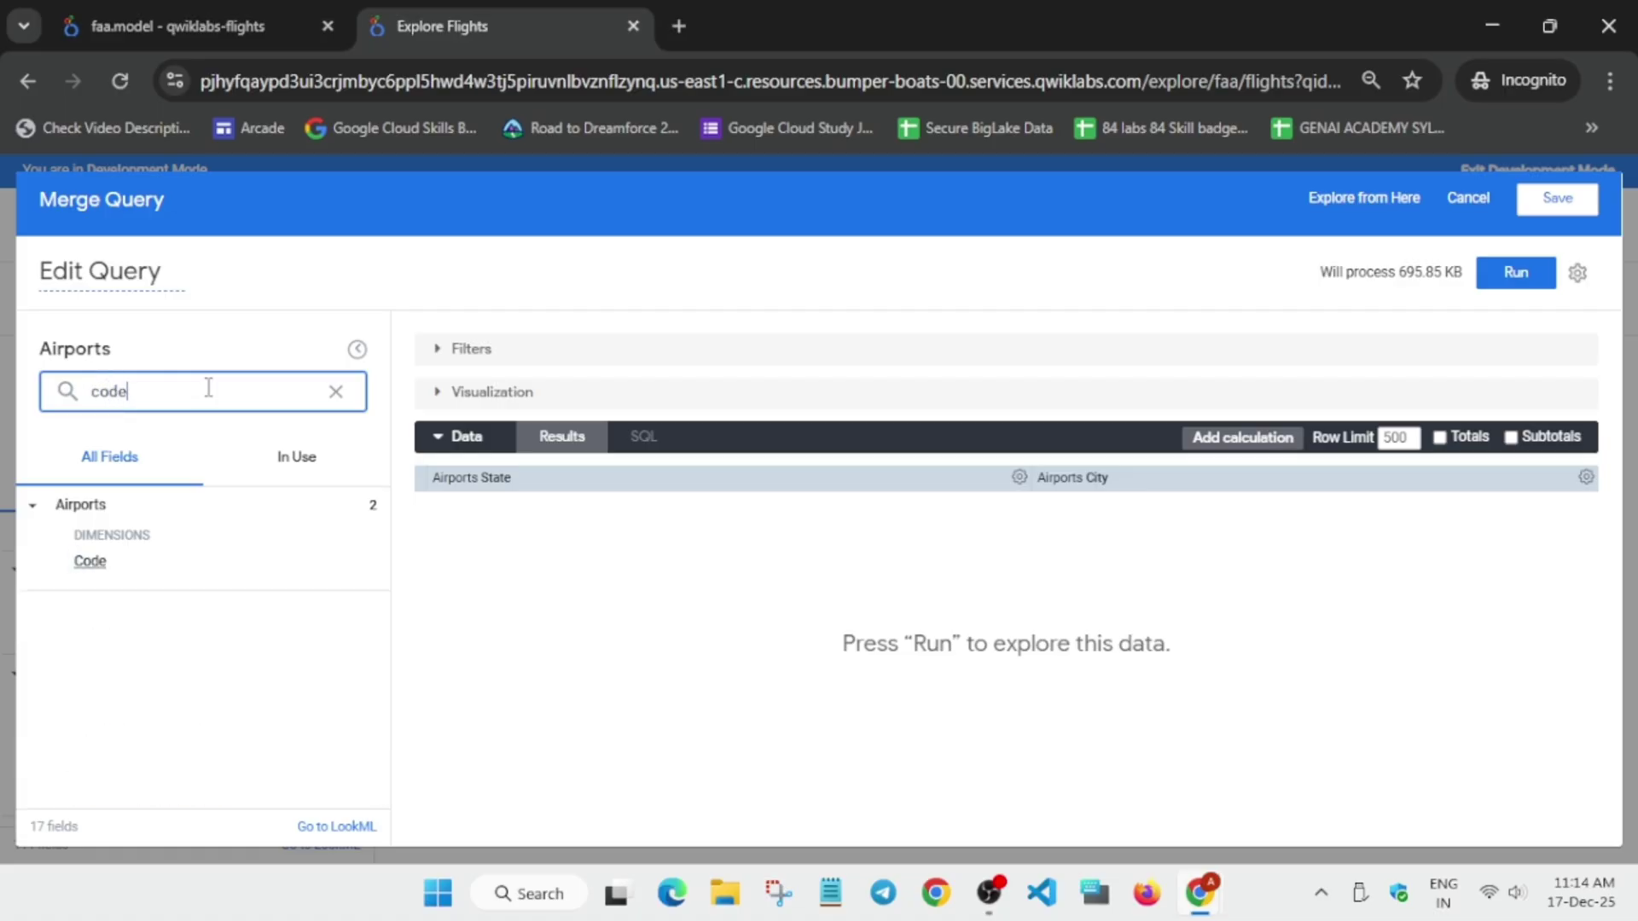
pyautogui.click(128, 572)
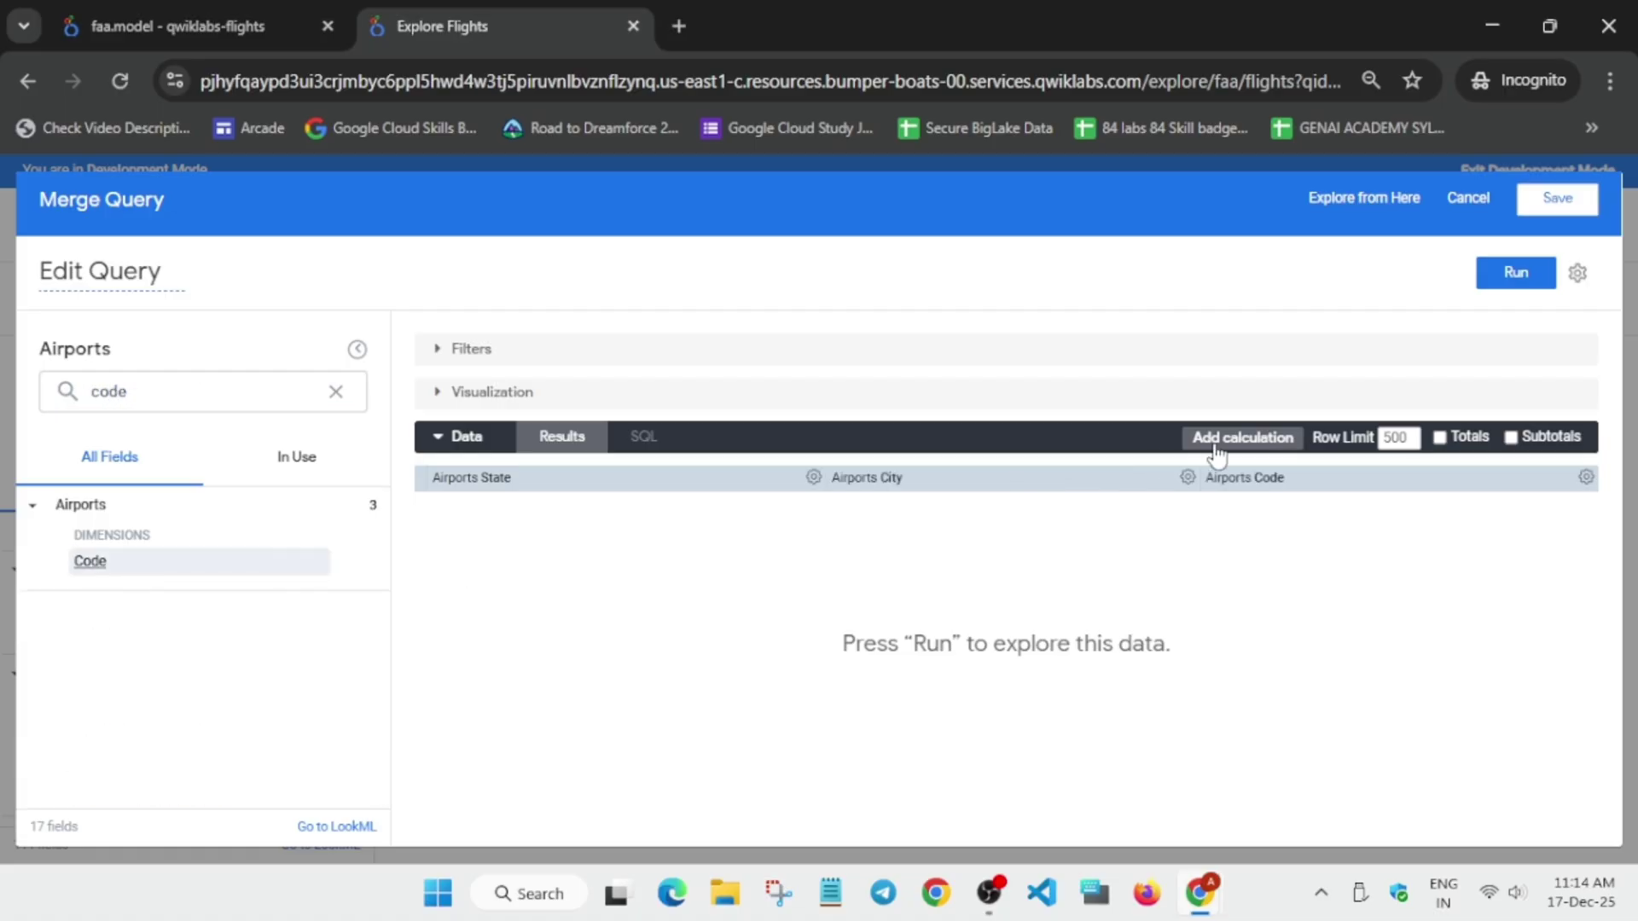
# Limit the Airports query to 10 rows, run it, and save it into the merge.
pyautogui.doubleClick(1408, 432)
pyautogui.write('10')
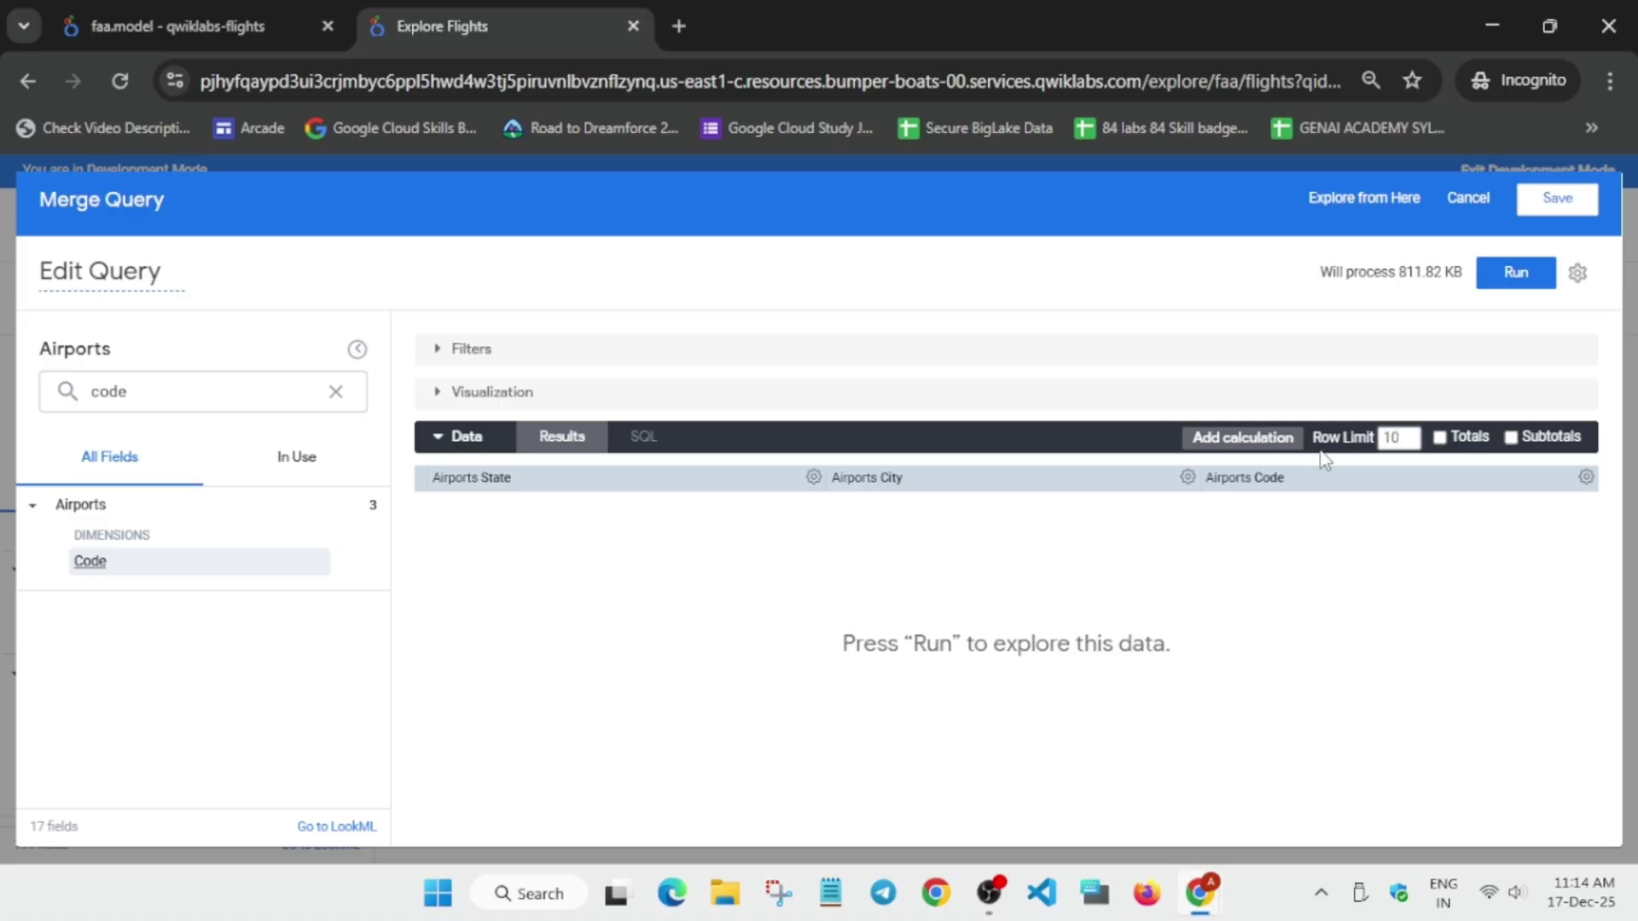
pyautogui.click(1496, 286)
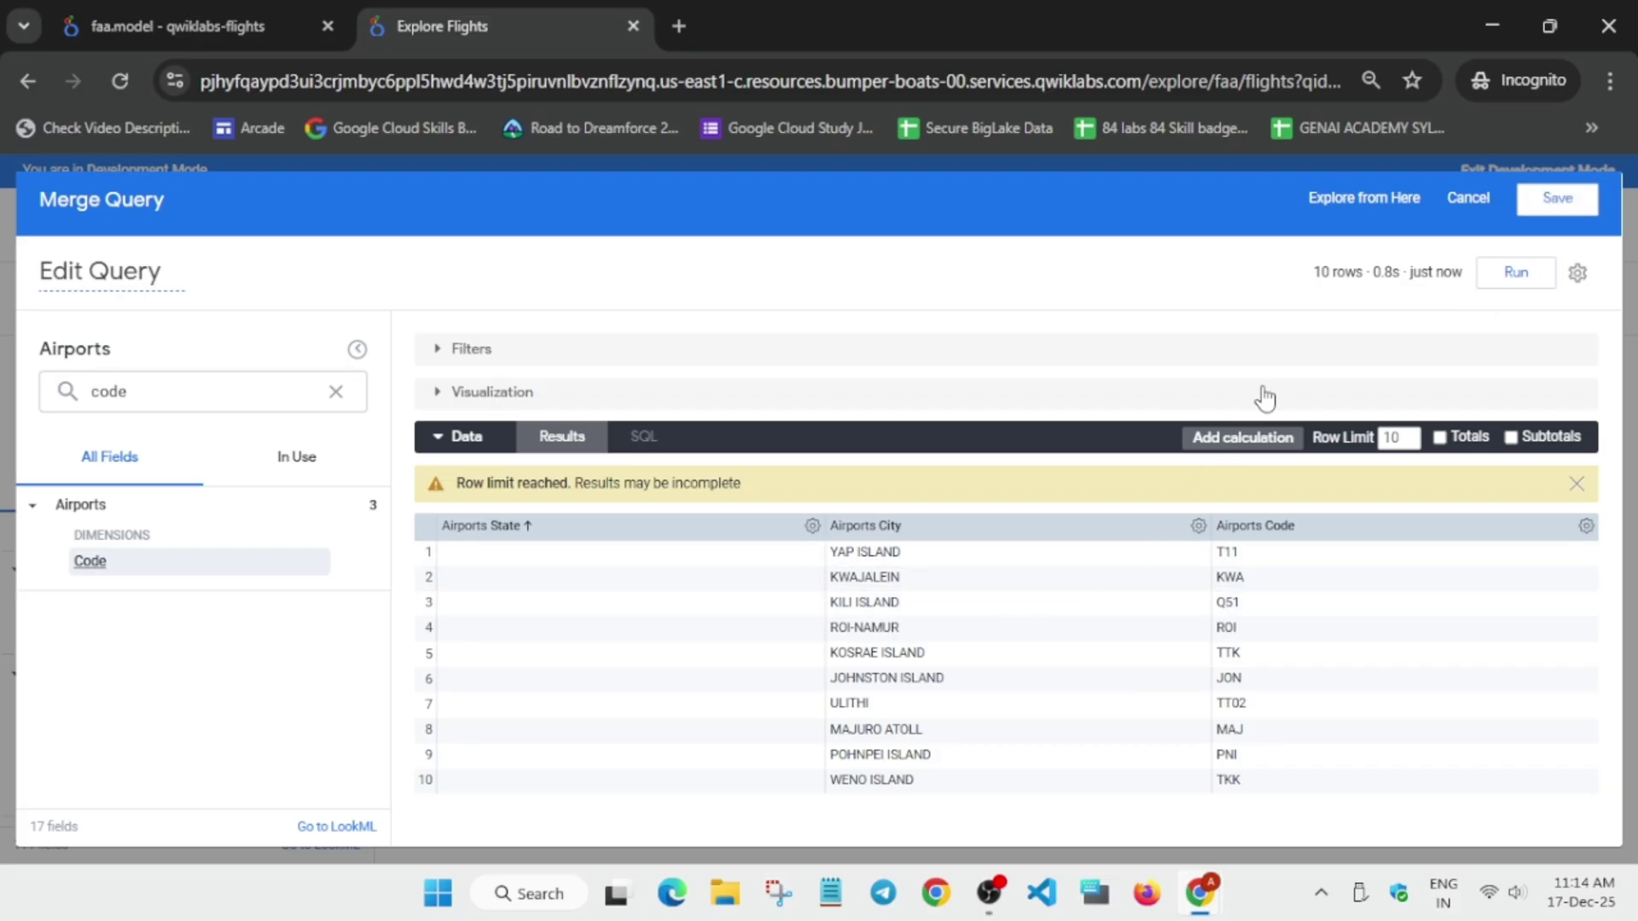
pyautogui.click(1557, 208)
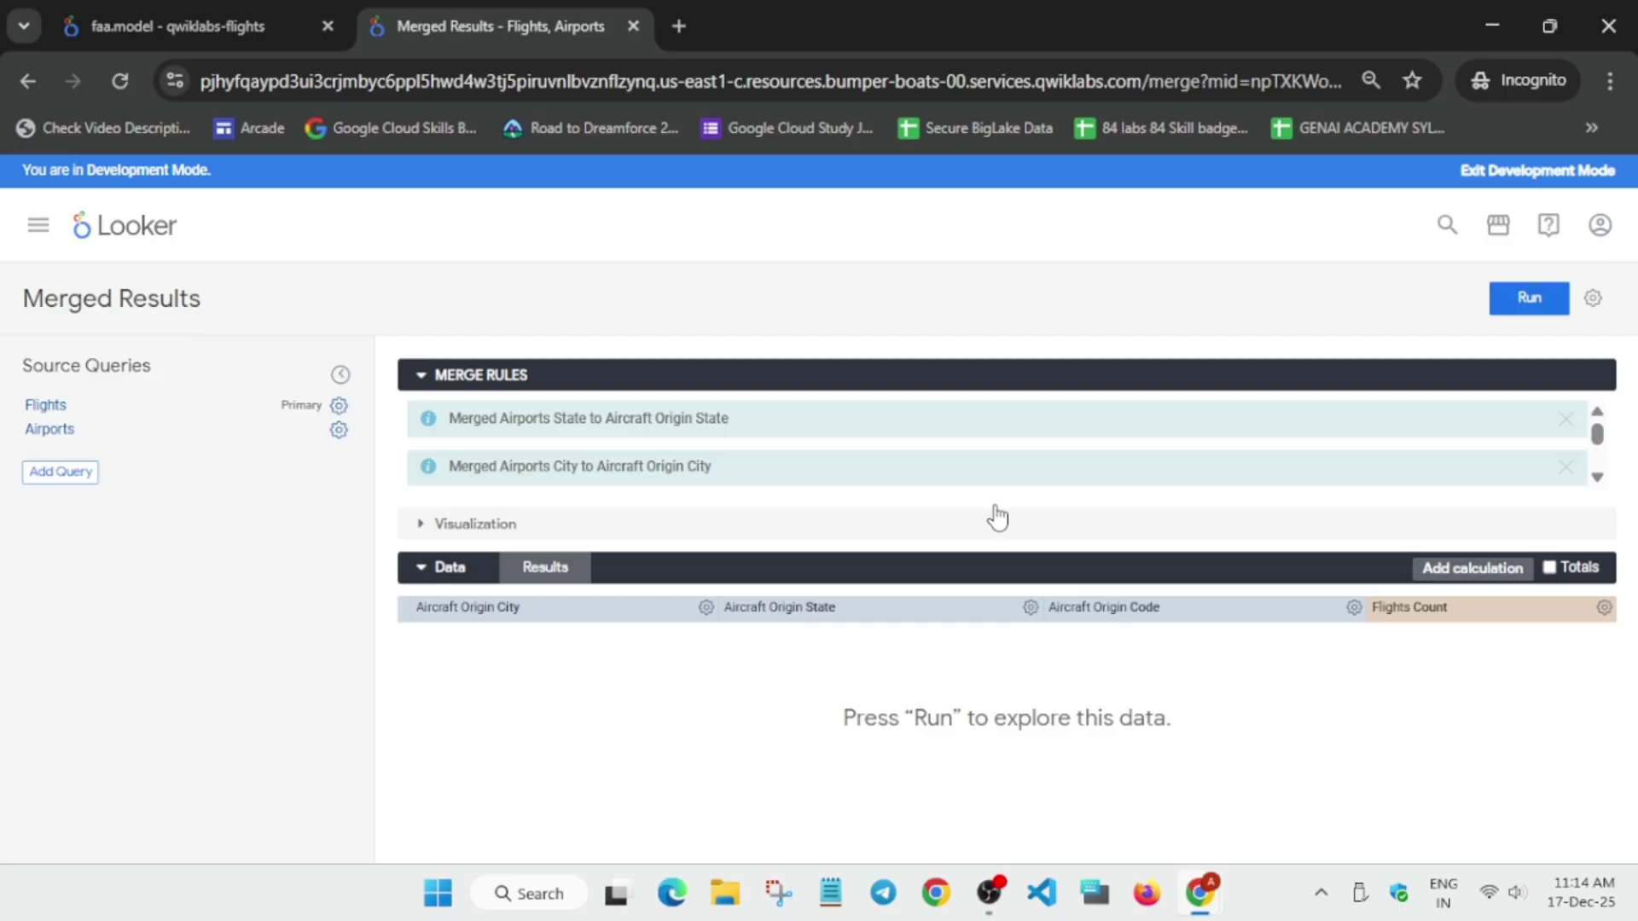
# Run the merged Flights and Airports results and display them as a horizontal bar chart.
pyautogui.click(1532, 304)
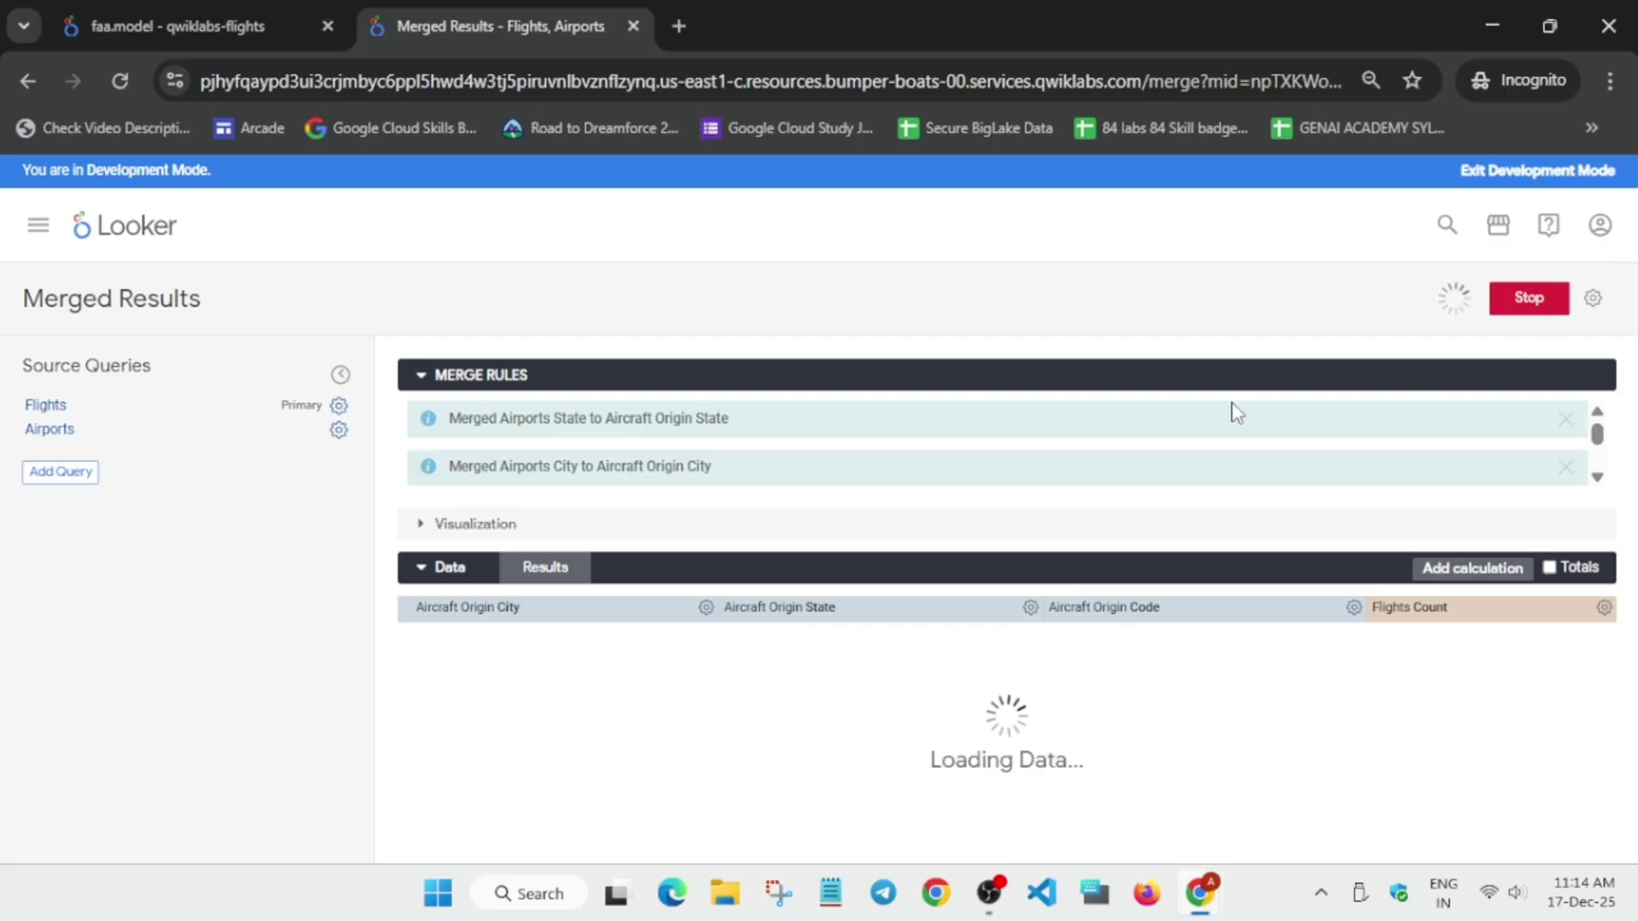
pyautogui.click(421, 524)
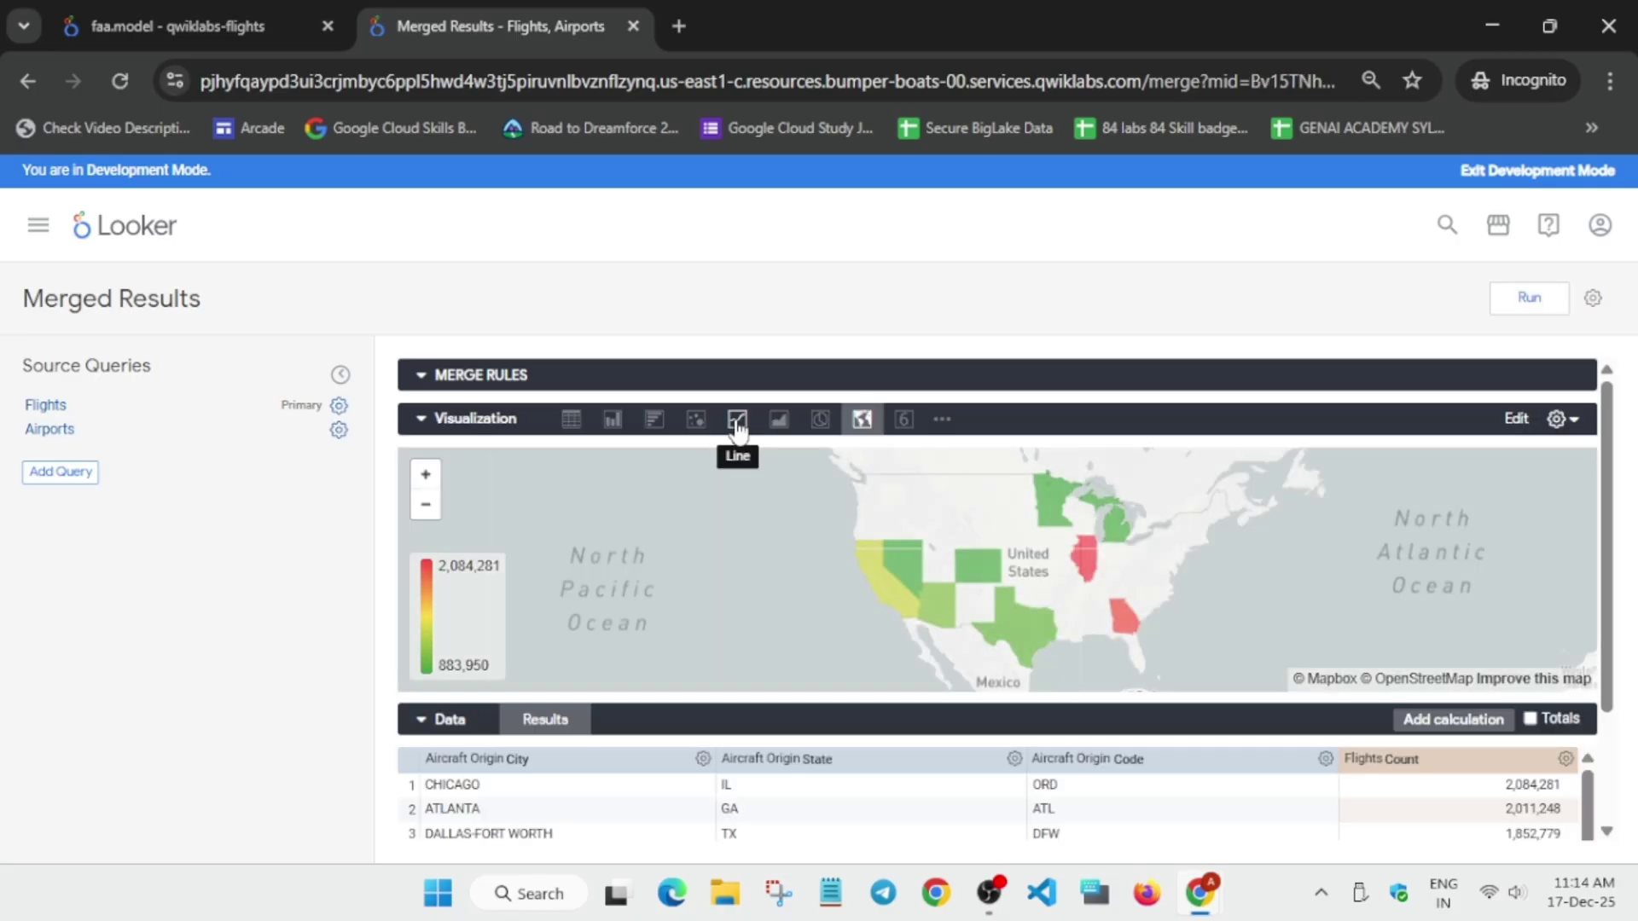
pyautogui.click(654, 420)
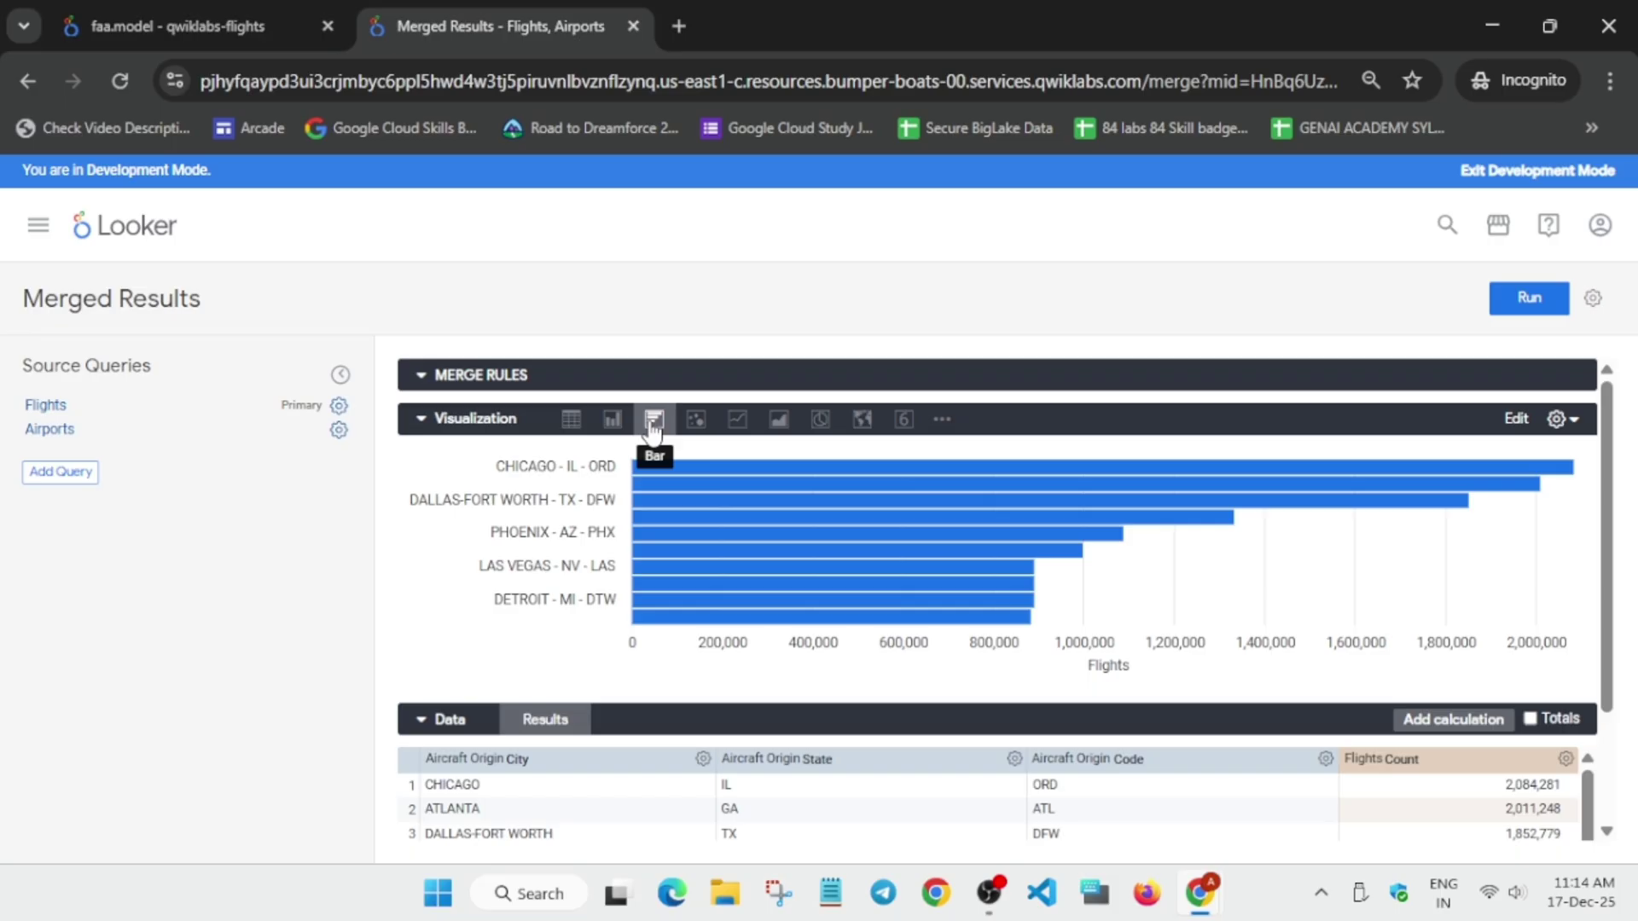
# Copy the required dashboard name from the lab instructions.
pyautogui.hotkey('alt', 'Tab')
pyautogui.scroll(-4, 459, 517)
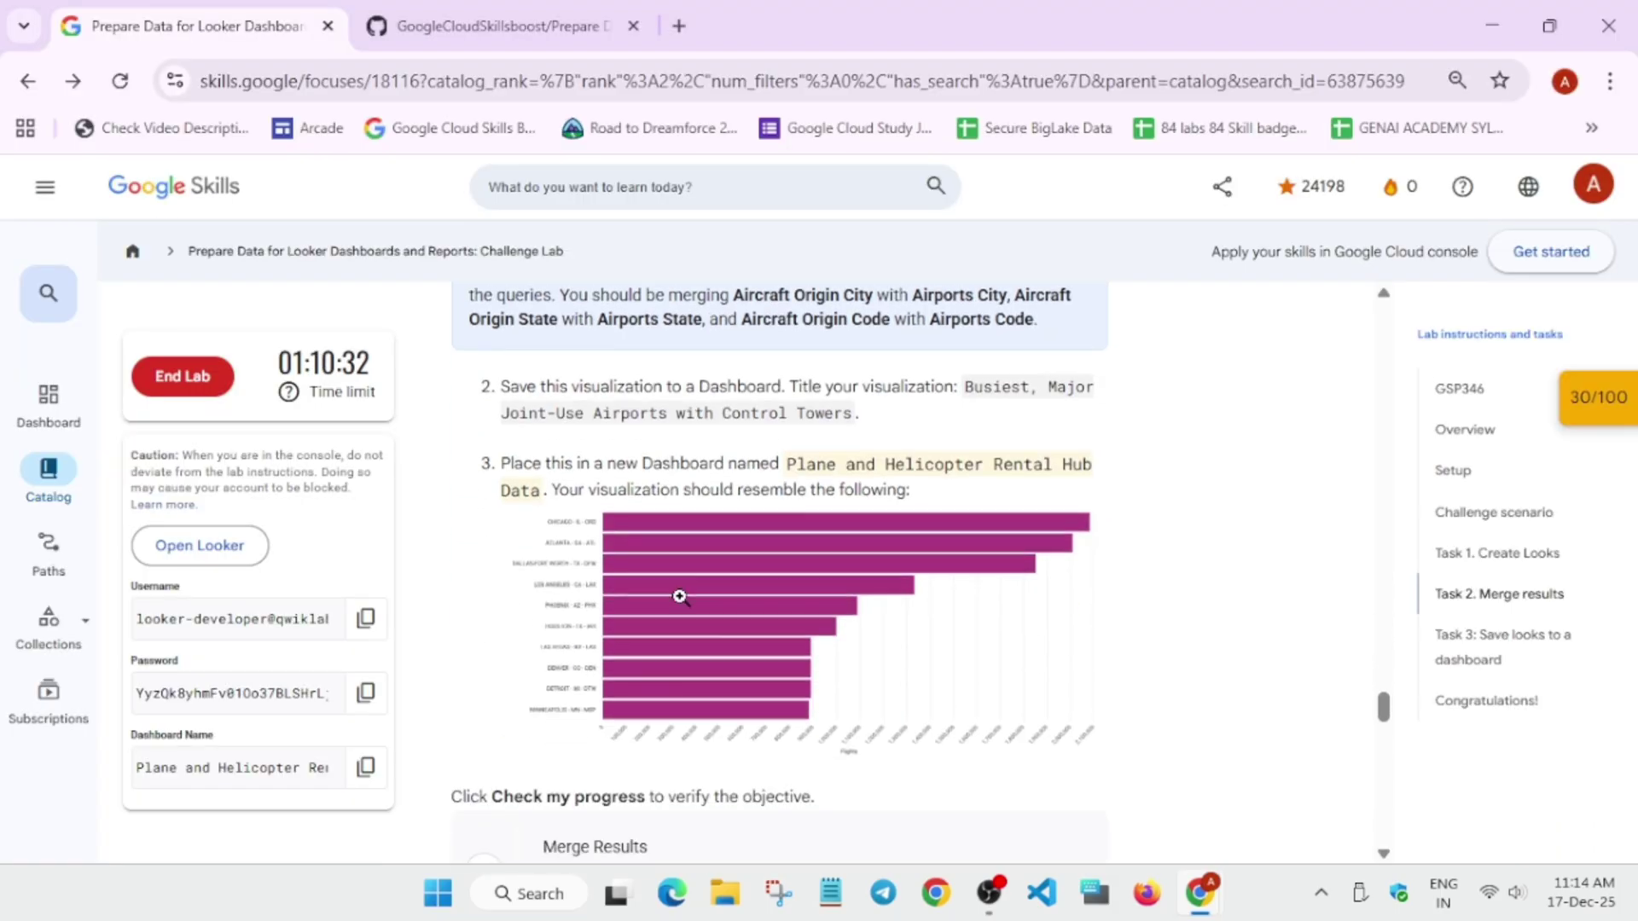
pyautogui.click(365, 767)
pyautogui.hotkey('alt', 'Tab')
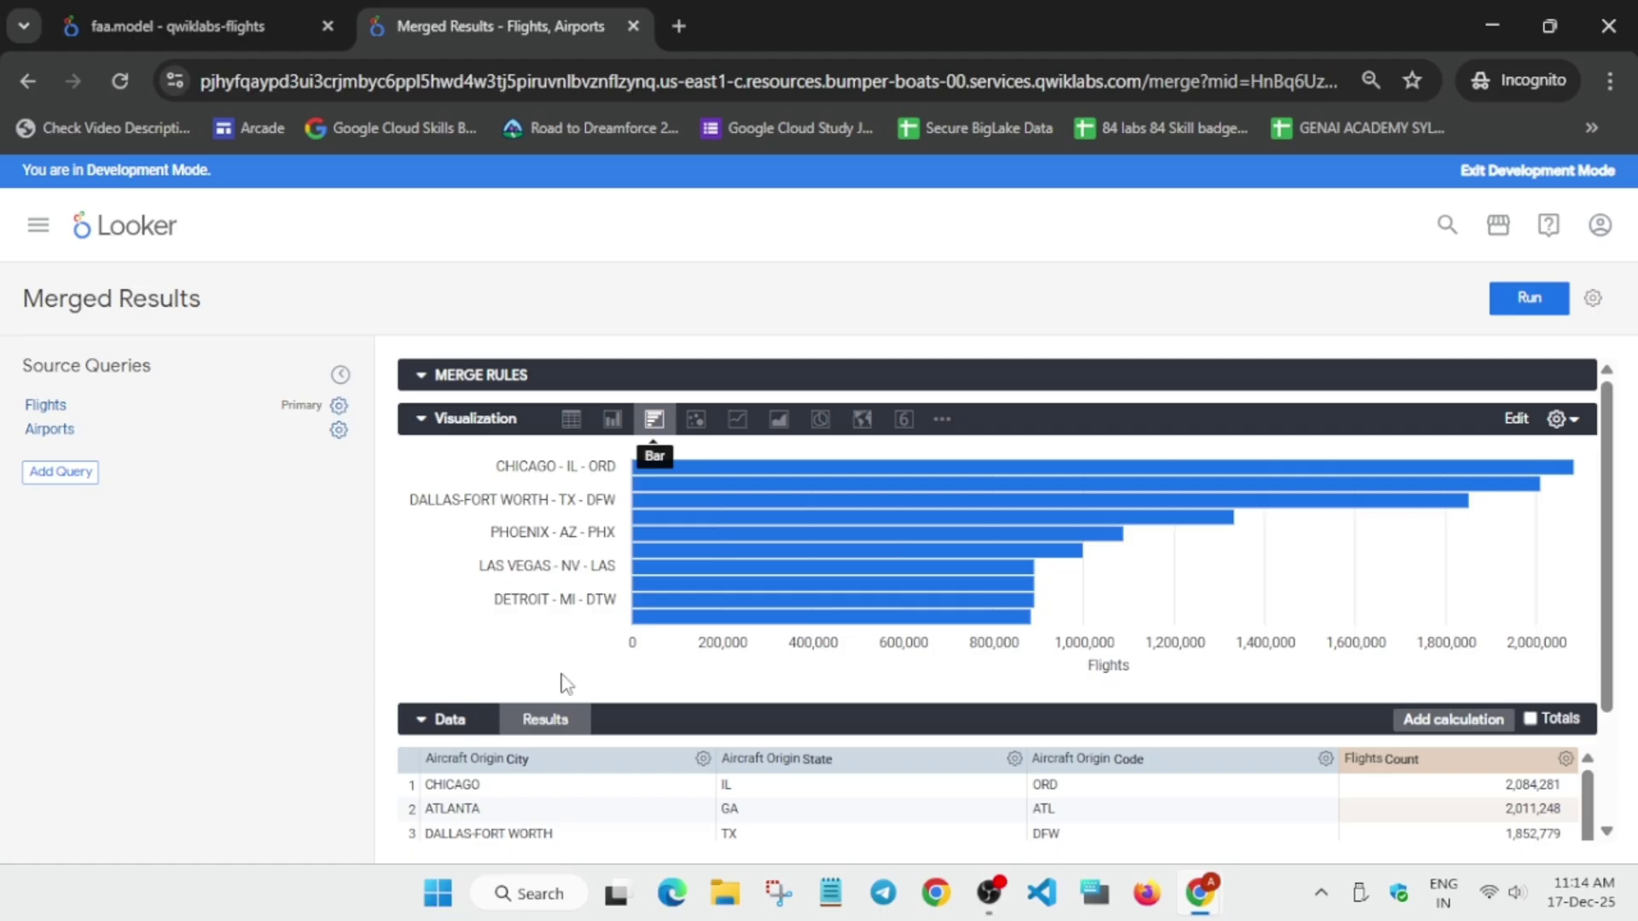
pyautogui.click(1604, 299)
# Save the chart to a new dashboard named Plane and Helicopter Rental Hub Data.
pyautogui.click(1442, 348)
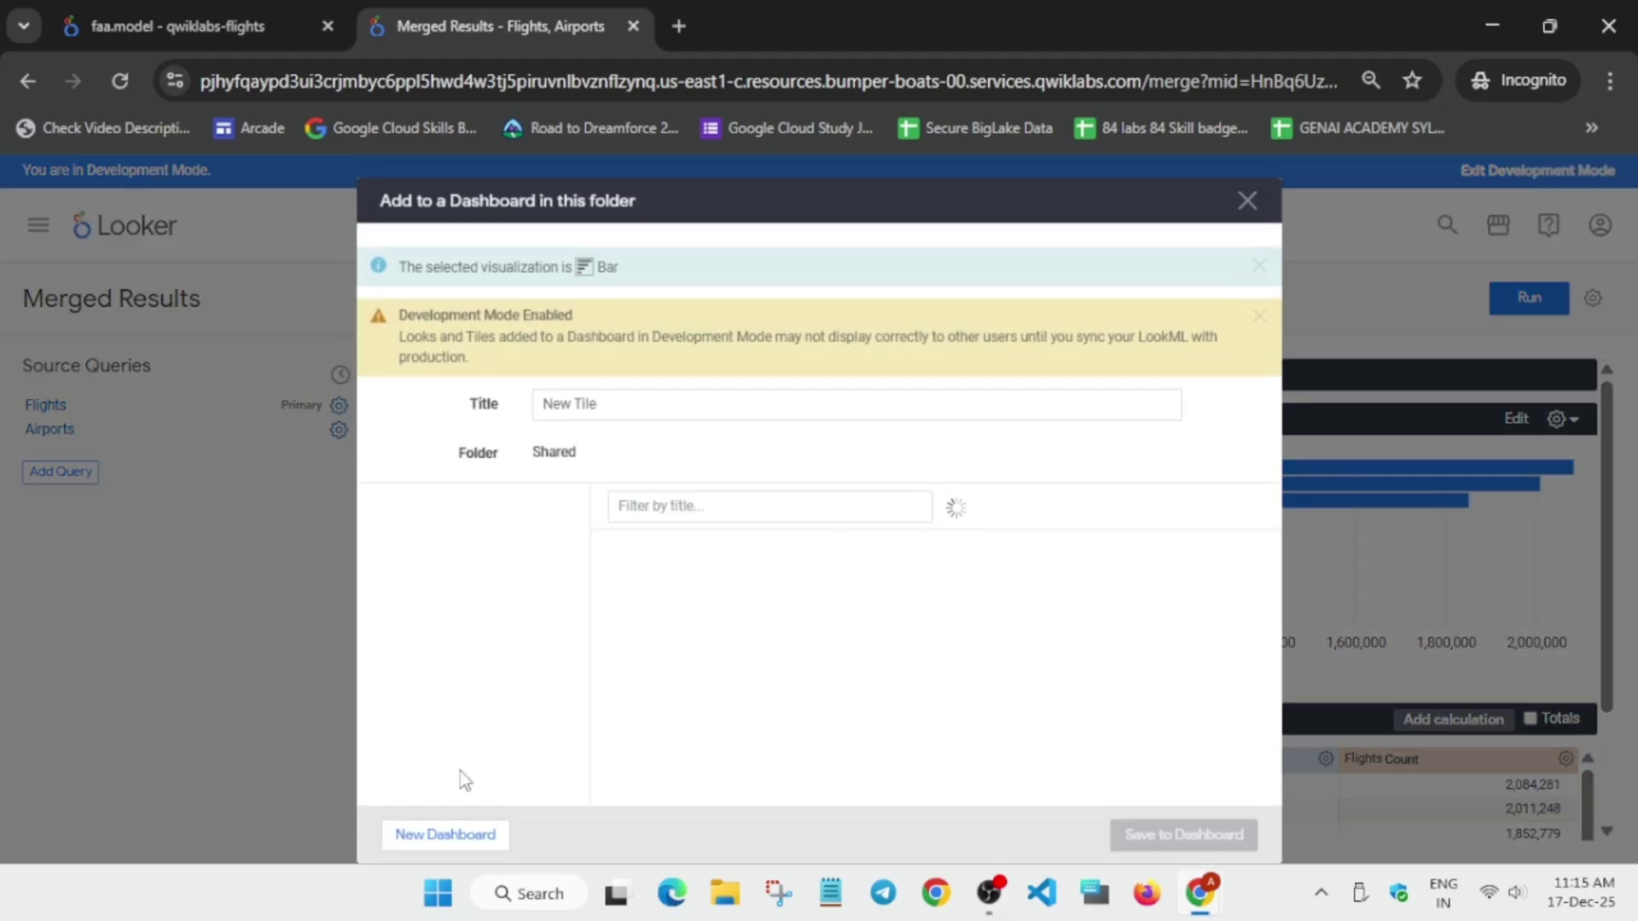
pyautogui.click(478, 833)
pyautogui.hotkey('ctrl', 'v')
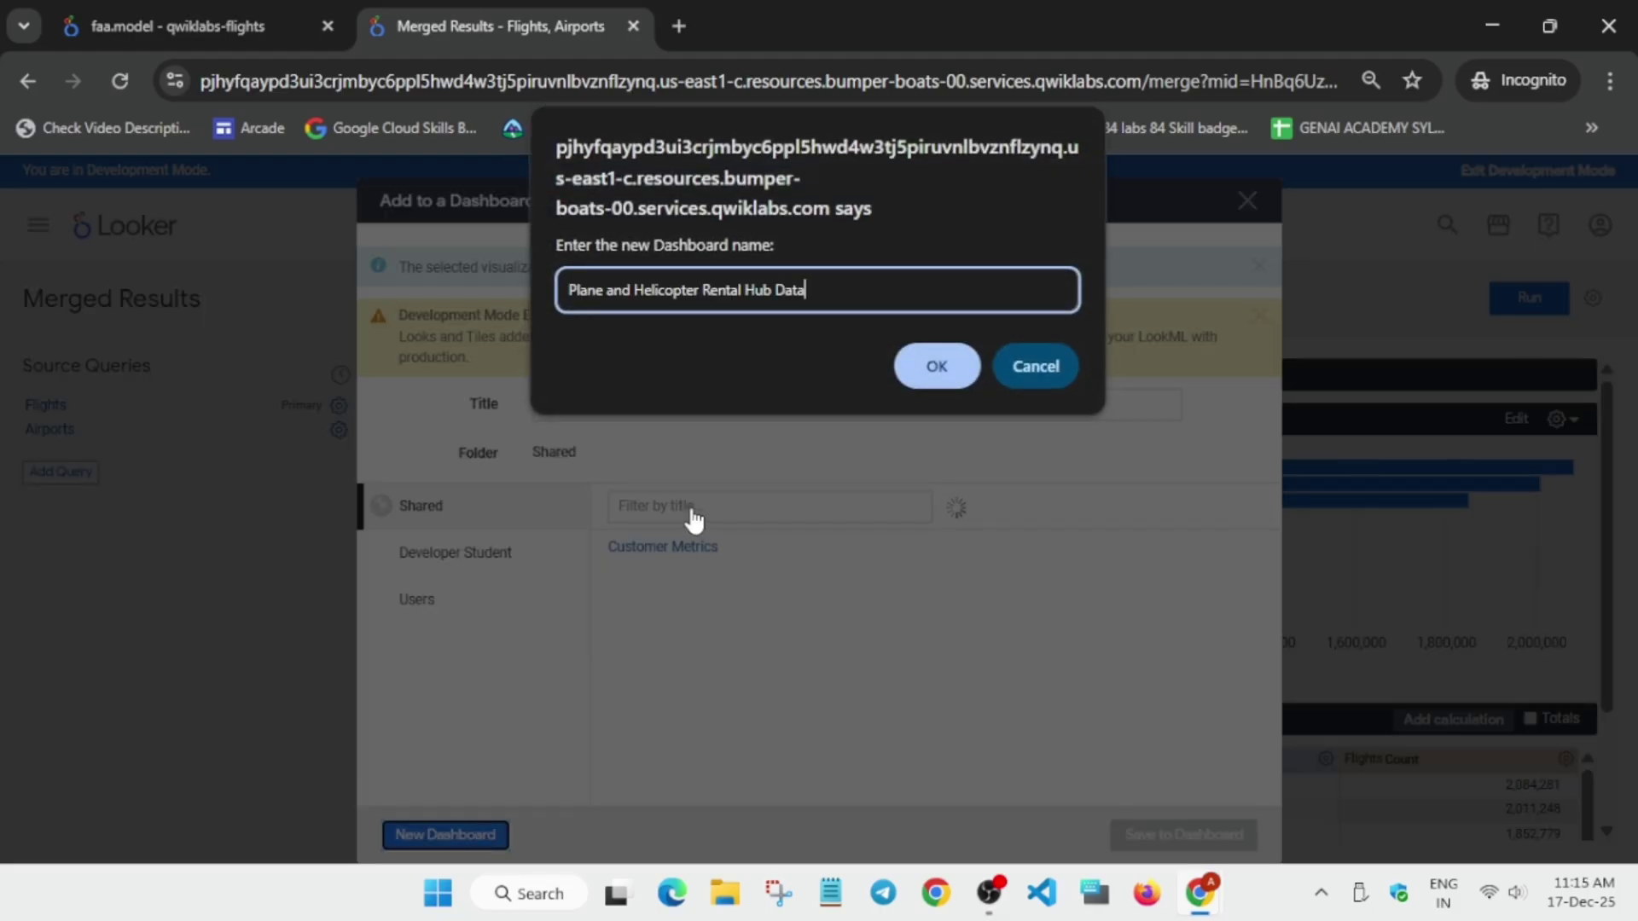
pyautogui.click(933, 384)
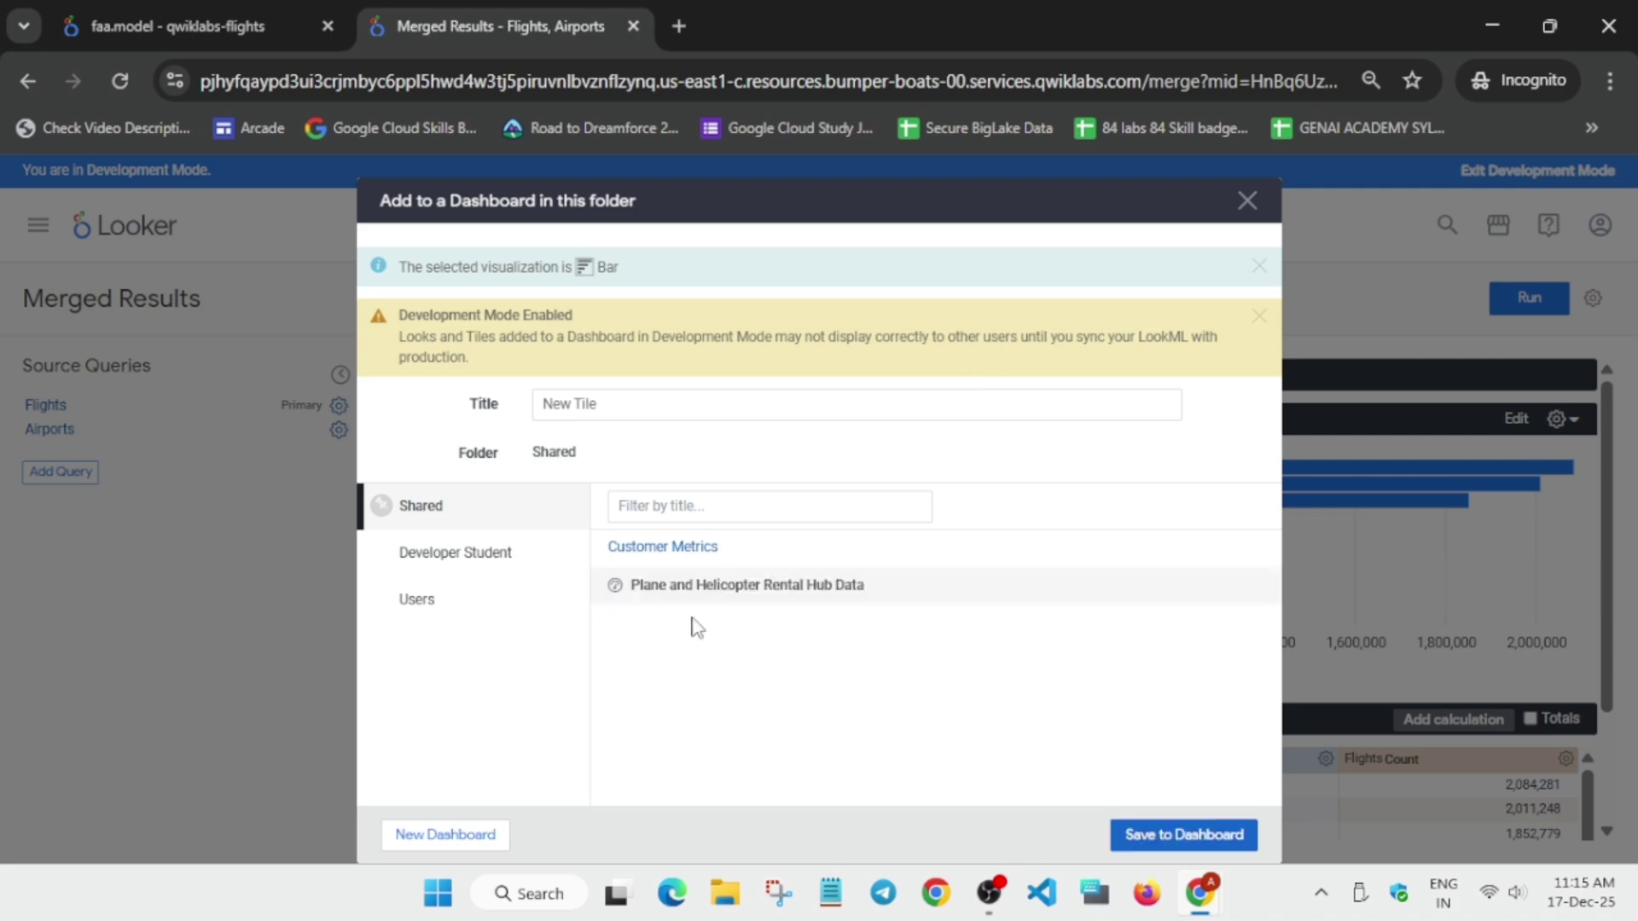
# Title the tile 'Busiest, Major Joint-Use Airports with Control Towers' and save it to the dashboard.
pyautogui.hotkey('alt', 'Tab')
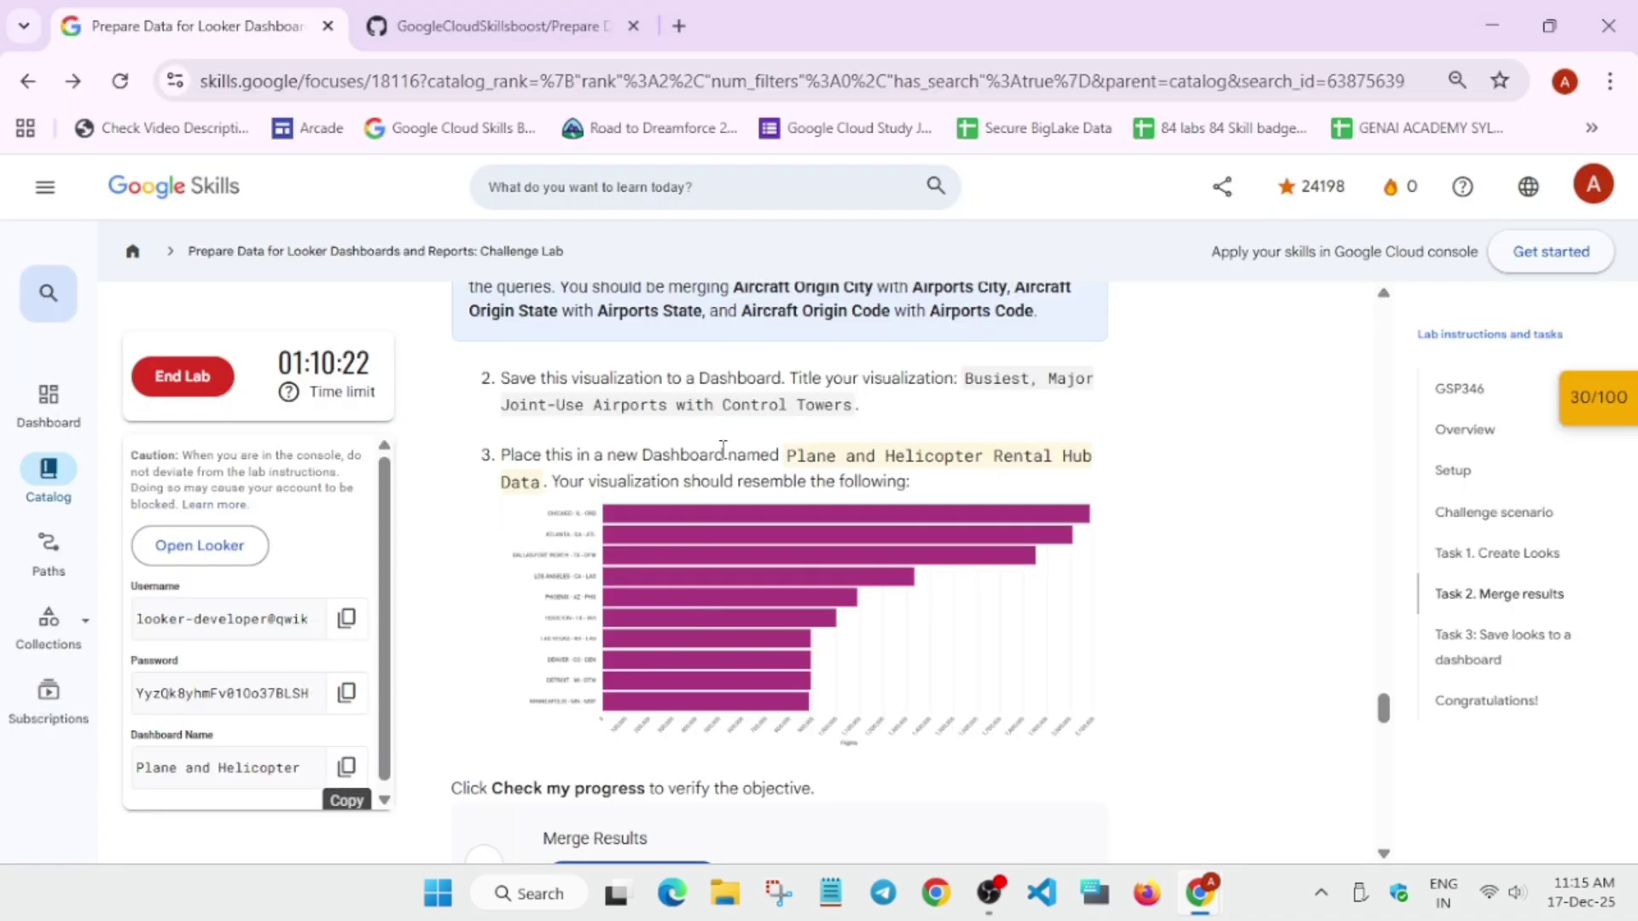
pyautogui.moveTo(967, 377); pyautogui.dragTo(983, 424)
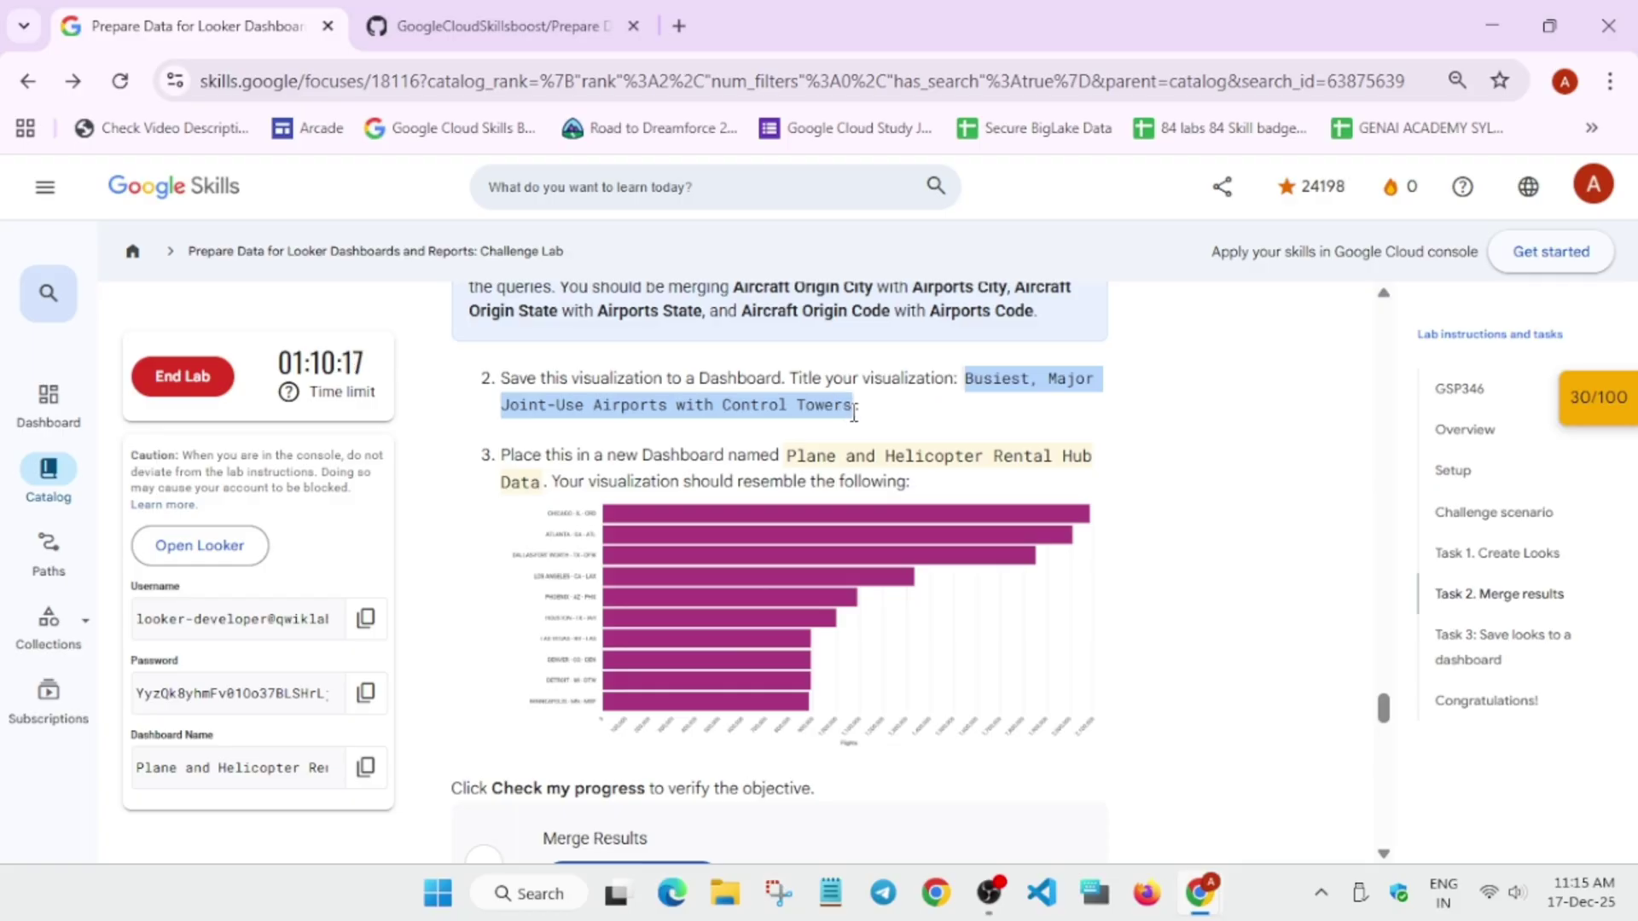
pyautogui.hotkey('ctrl', 'c')
pyautogui.hotkey('alt', 'Tab')
pyautogui.tripleClick(763, 403)
pyautogui.hotkey('ctrl', 'v')
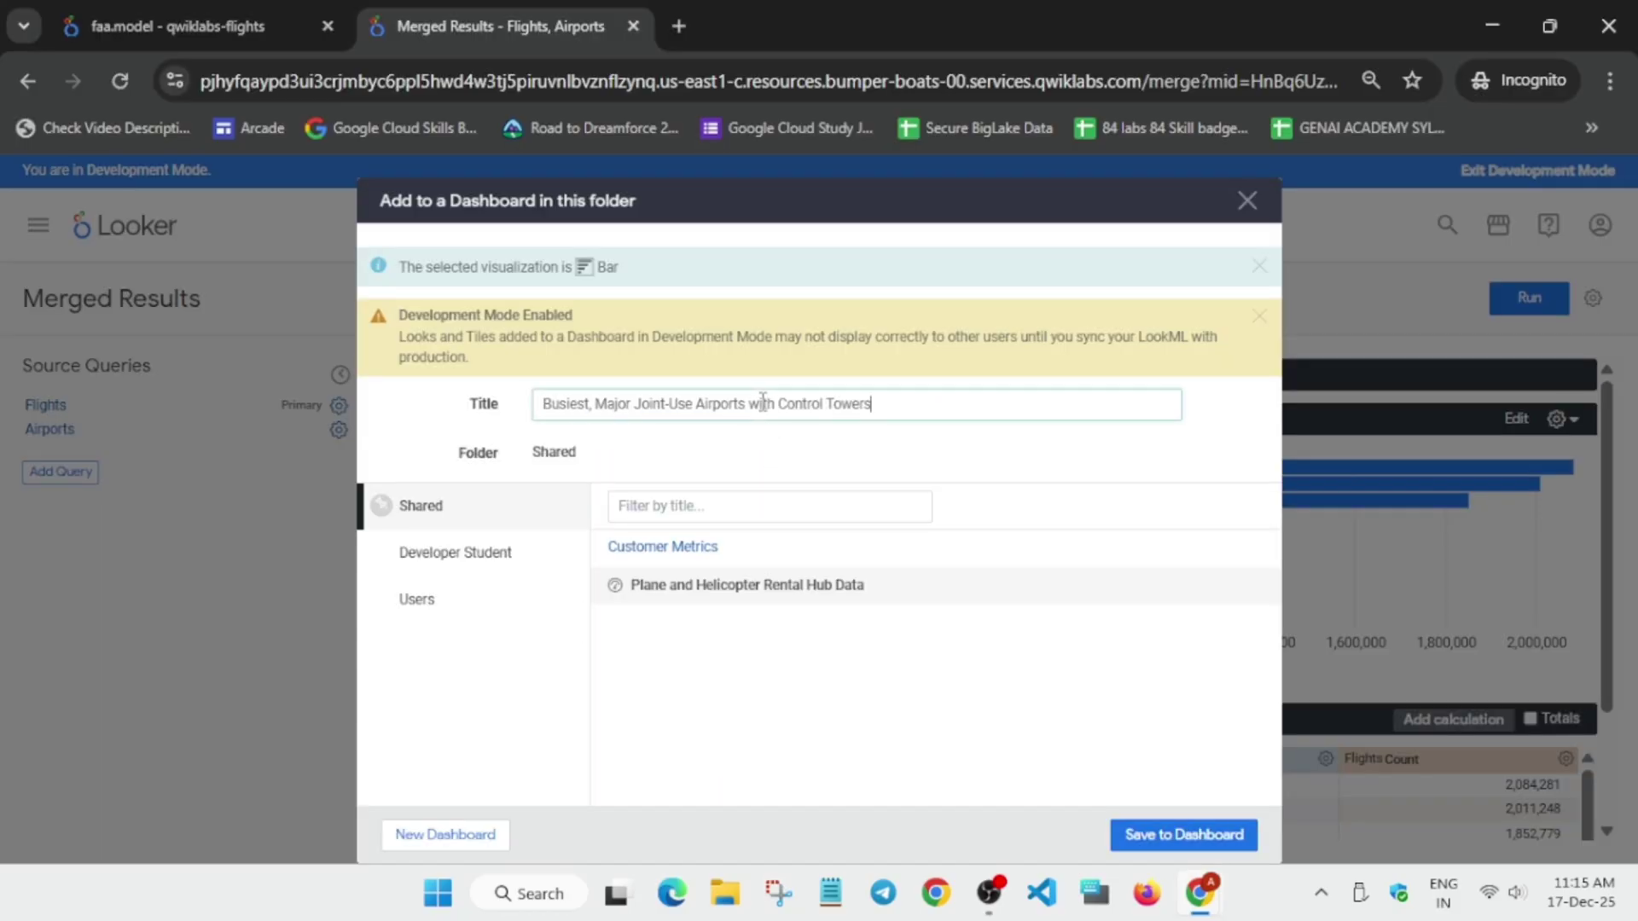
pyautogui.click(1201, 838)
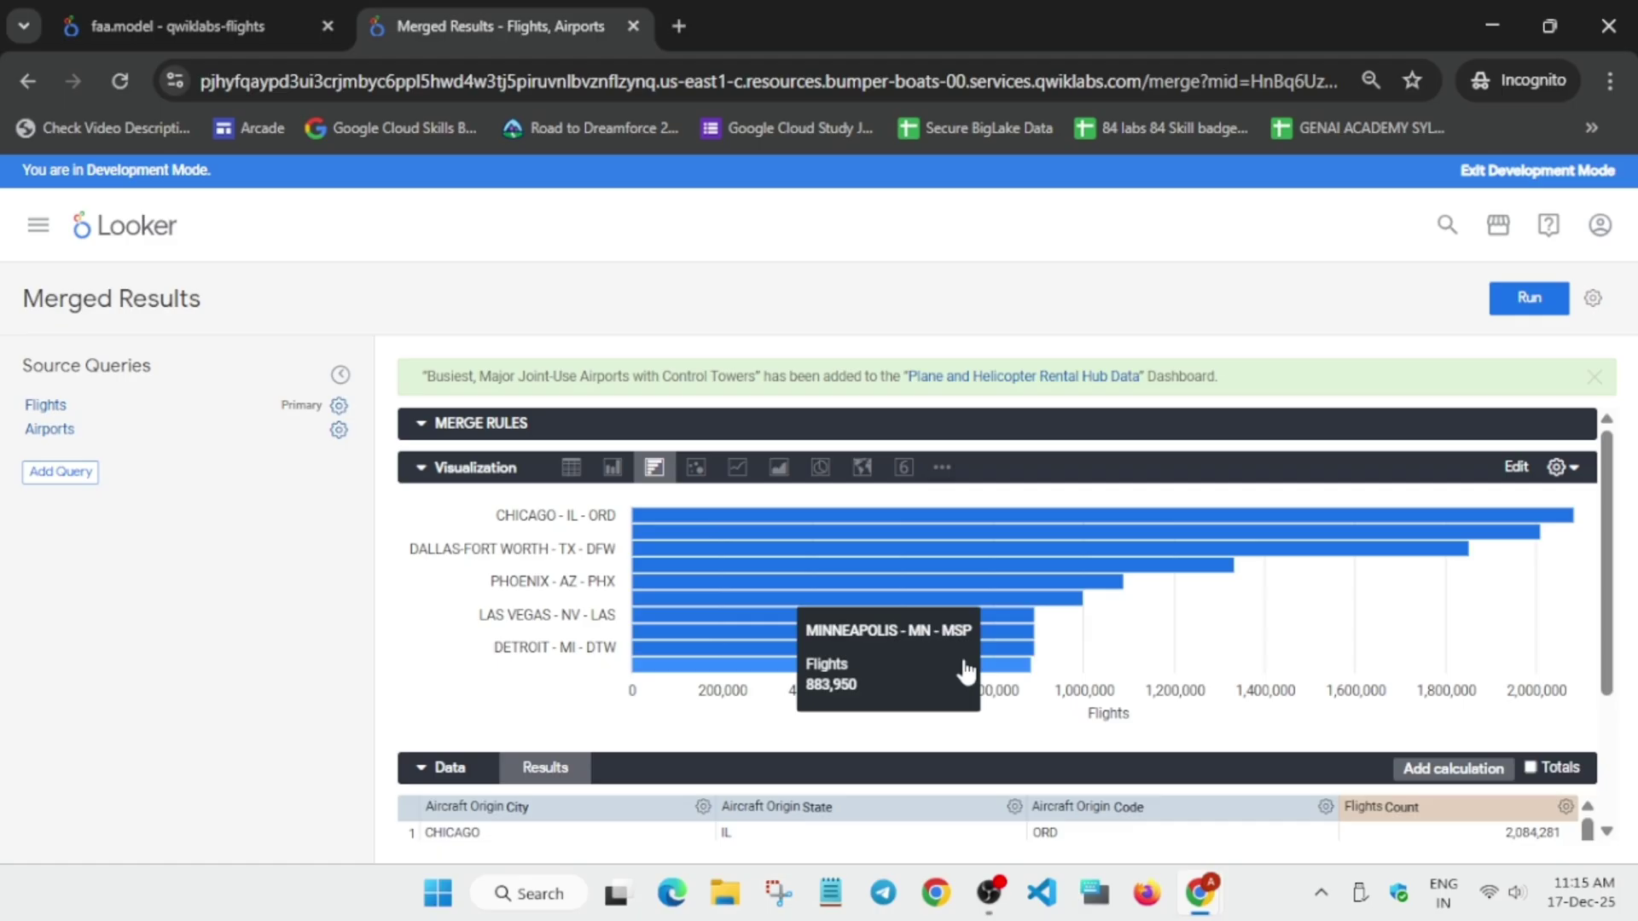
# Check progress on the Merge Results task in the lab instructions.
pyautogui.hotkey('alt', 'Tab')
pyautogui.click(686, 502)
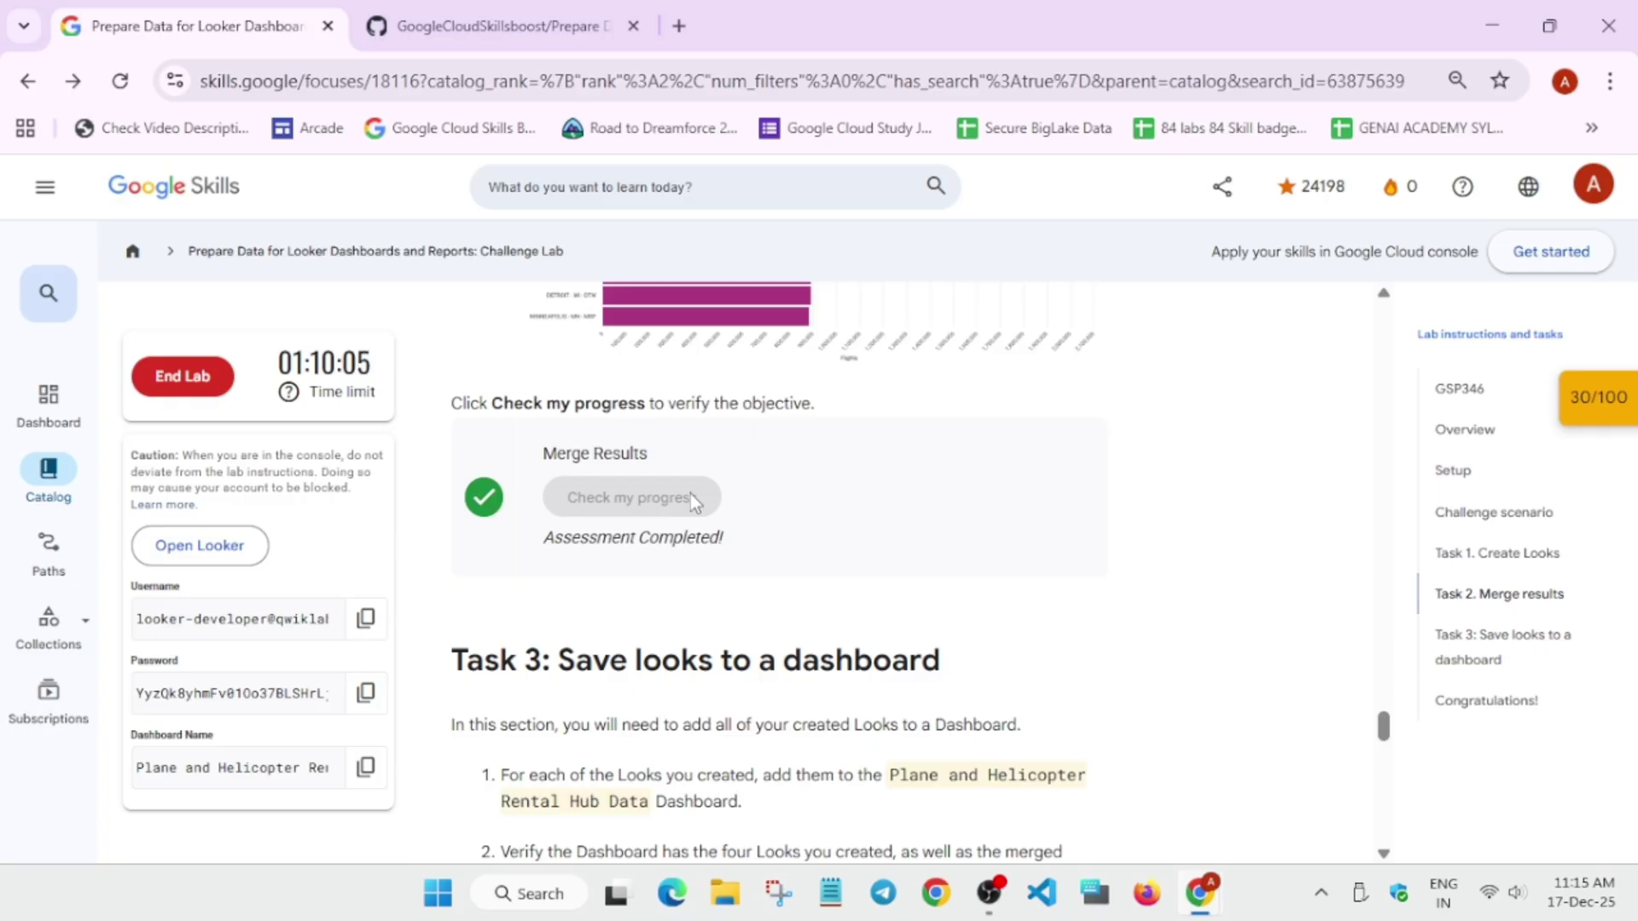
pyautogui.hotkey('alt', 'Tab')
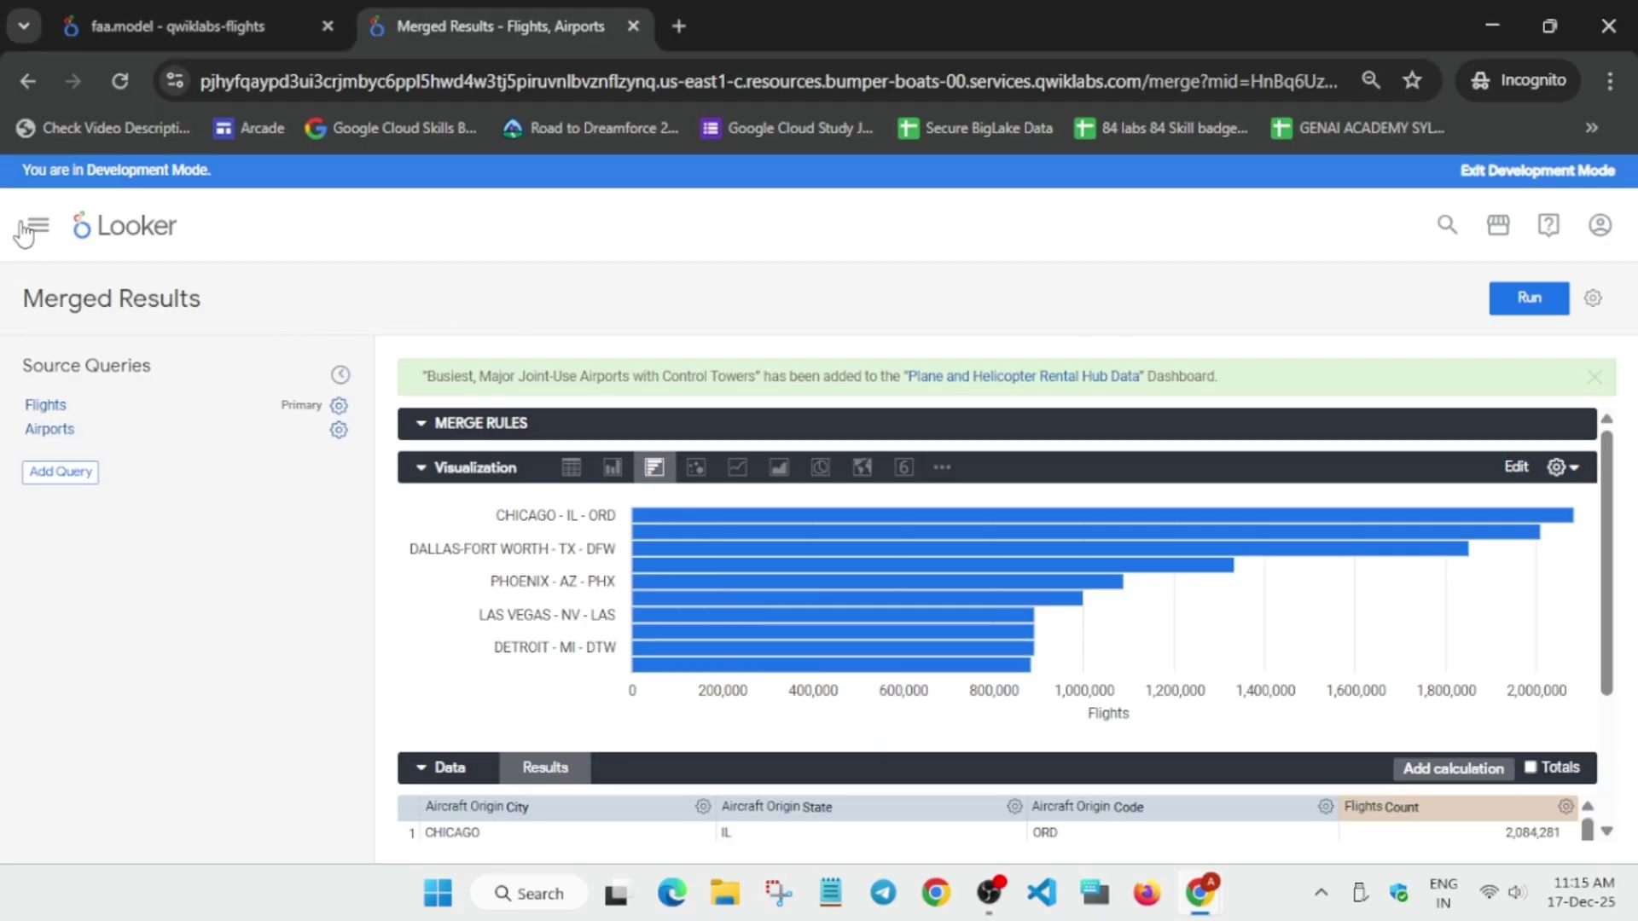
# Navigate from the Looker home page to your personal folder of saved Looks.
pyautogui.click(181, 12)
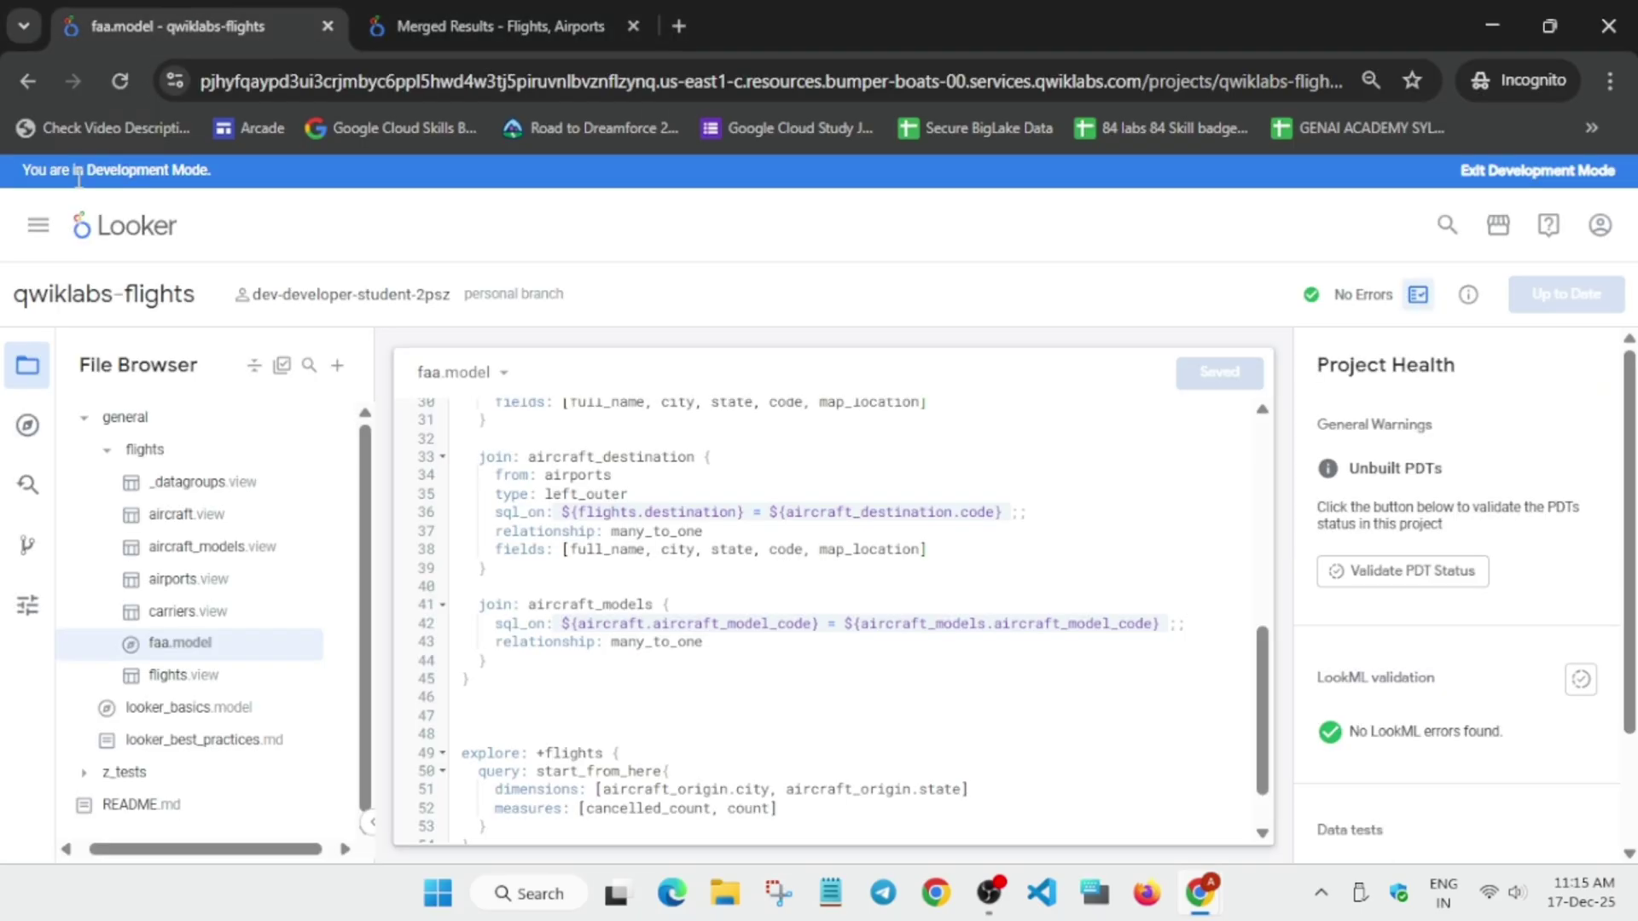
pyautogui.click(131, 232)
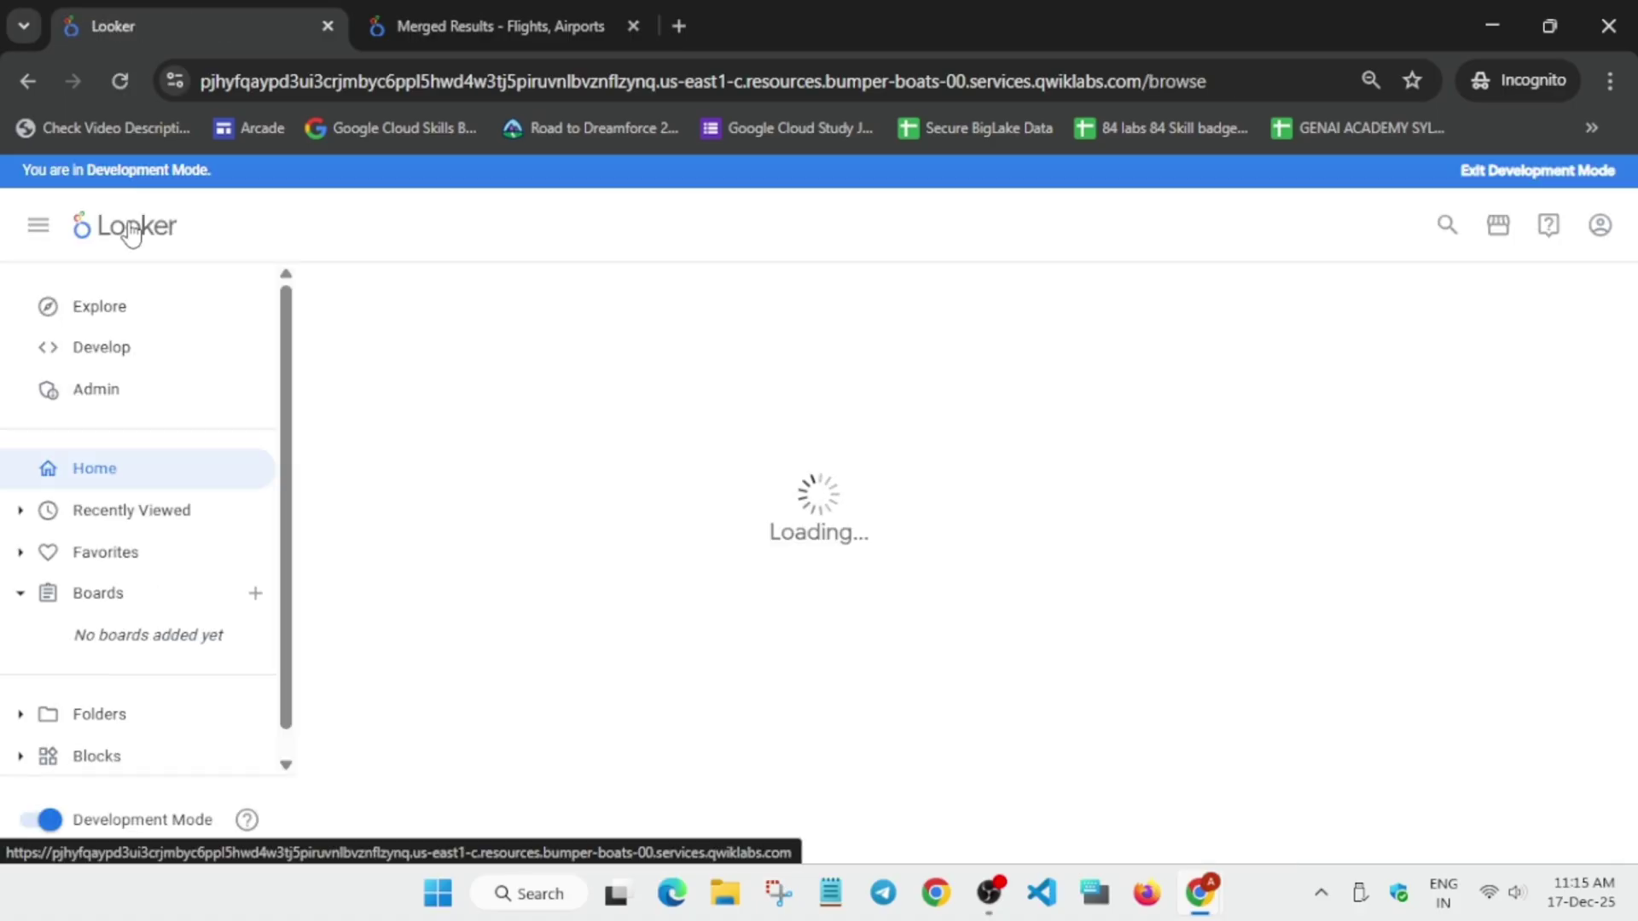
pyautogui.click(90, 719)
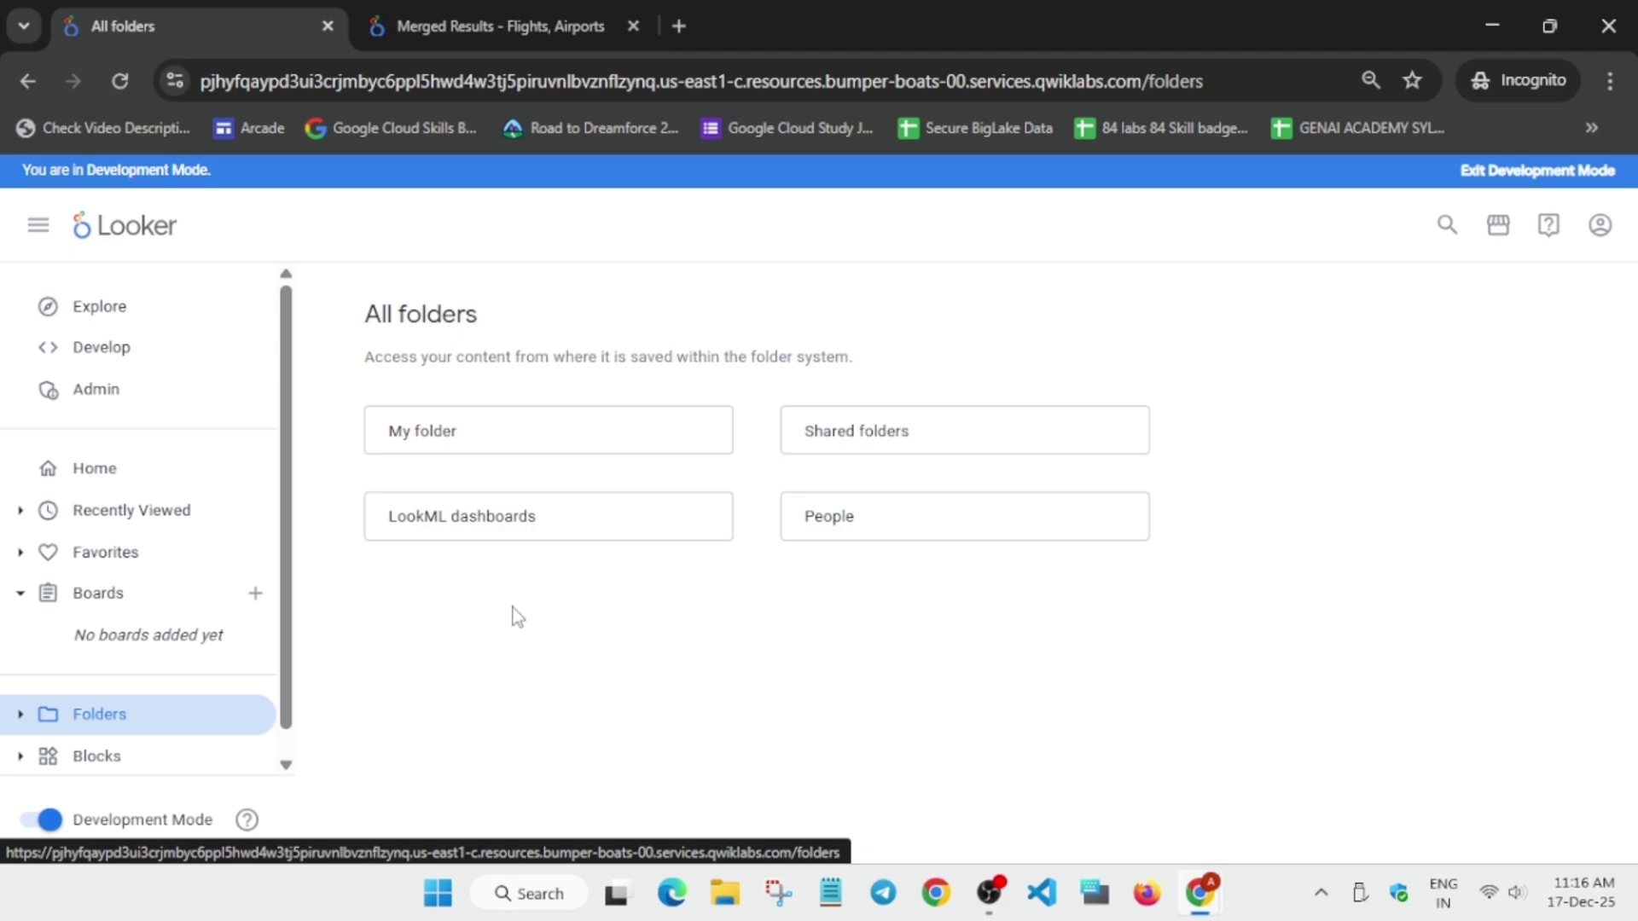
pyautogui.click(423, 429)
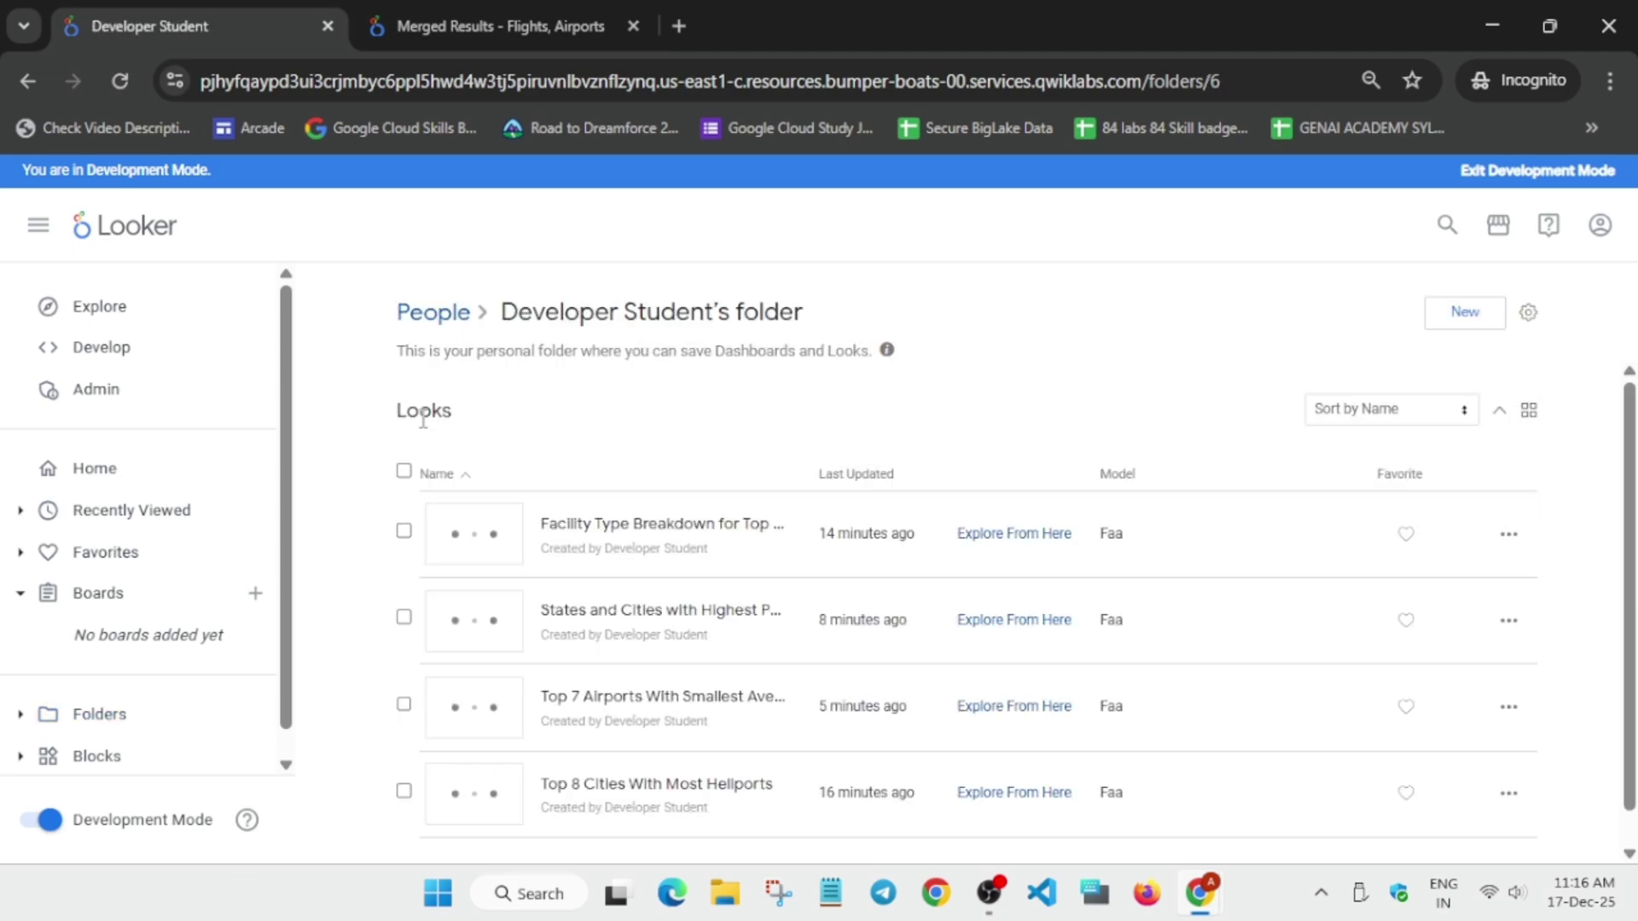
# Open Facility Type Breakdown, States and Cities, Top 7 Airports and Top 8 Cities Looks in new tabs.
pyautogui.rightClick(629, 523)
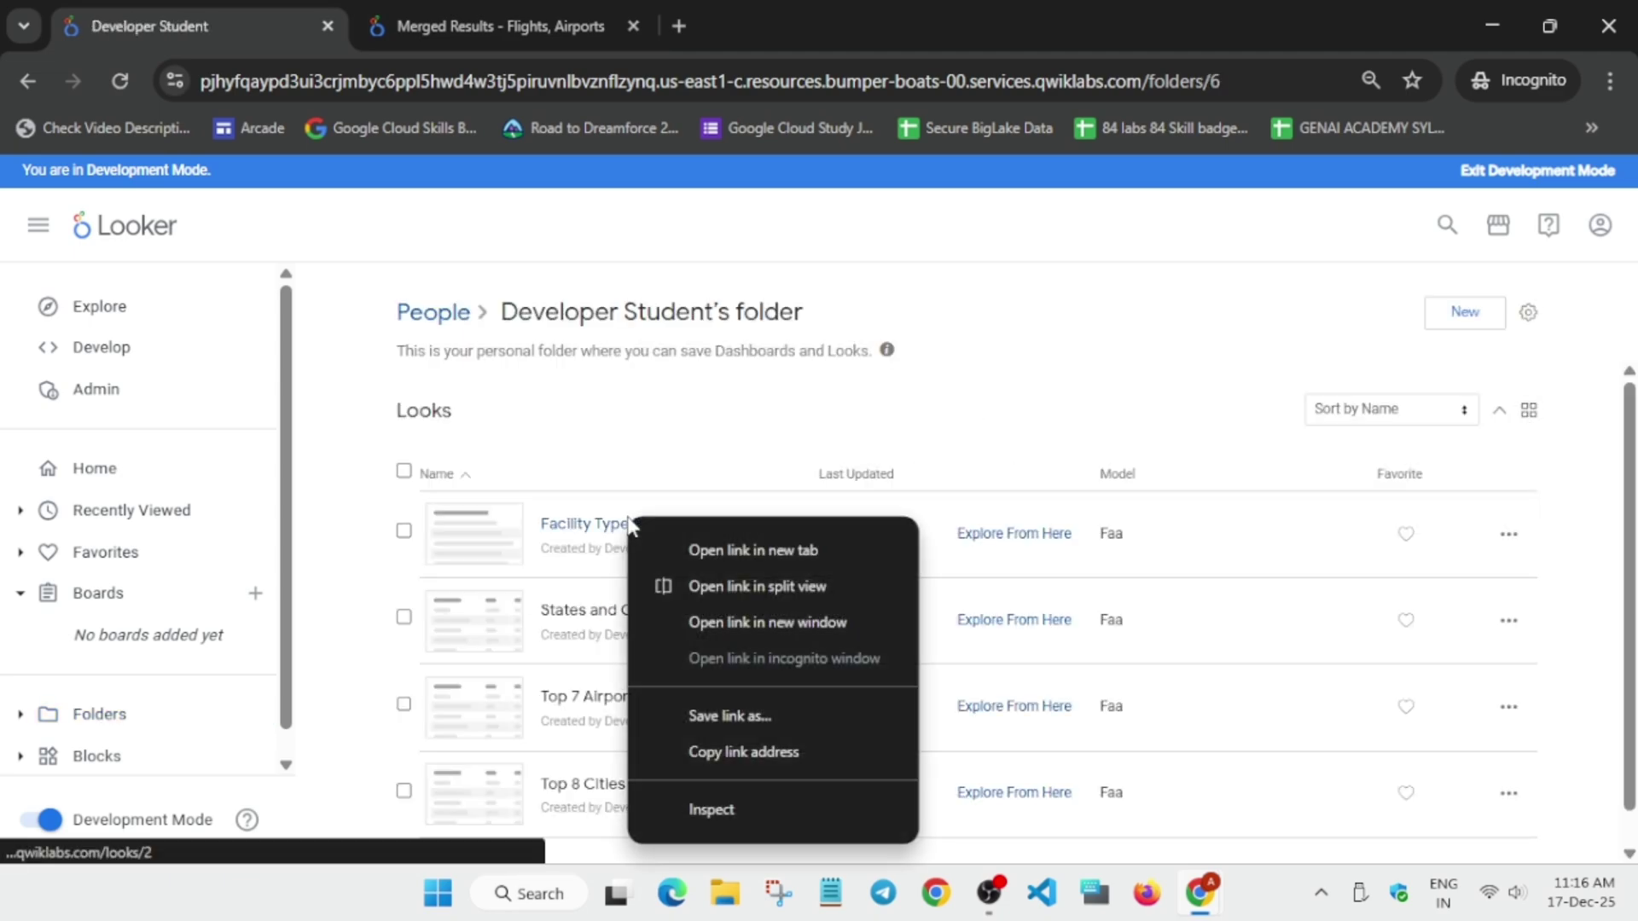
pyautogui.click(667, 558)
pyautogui.rightClick(627, 625)
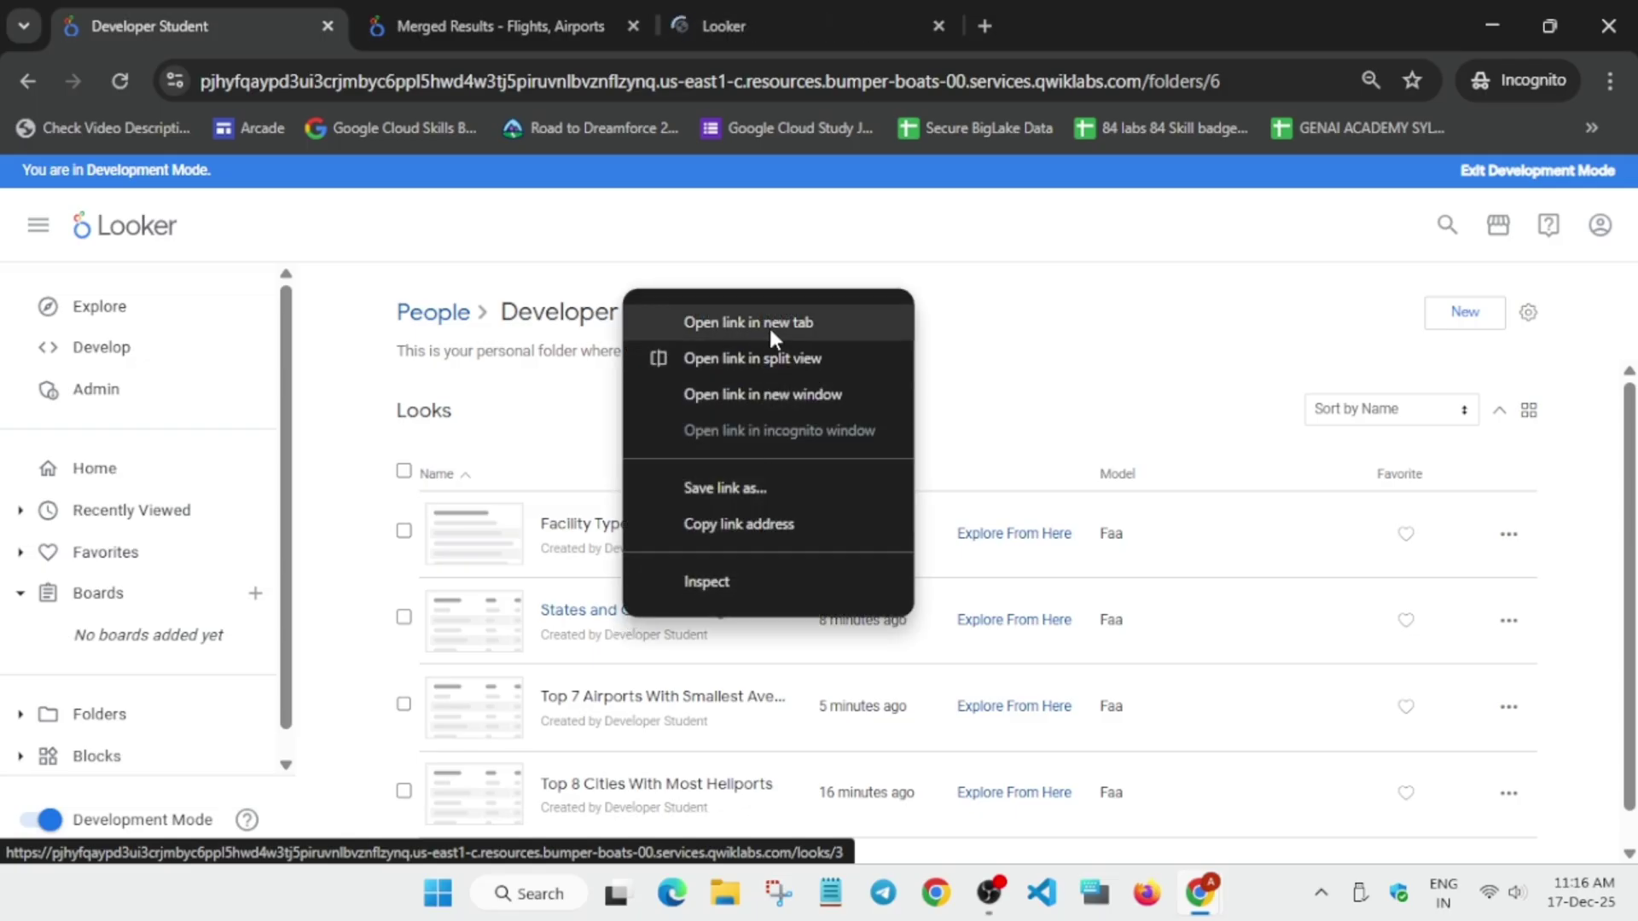
pyautogui.click(751, 331)
pyautogui.rightClick(623, 698)
pyautogui.click(745, 395)
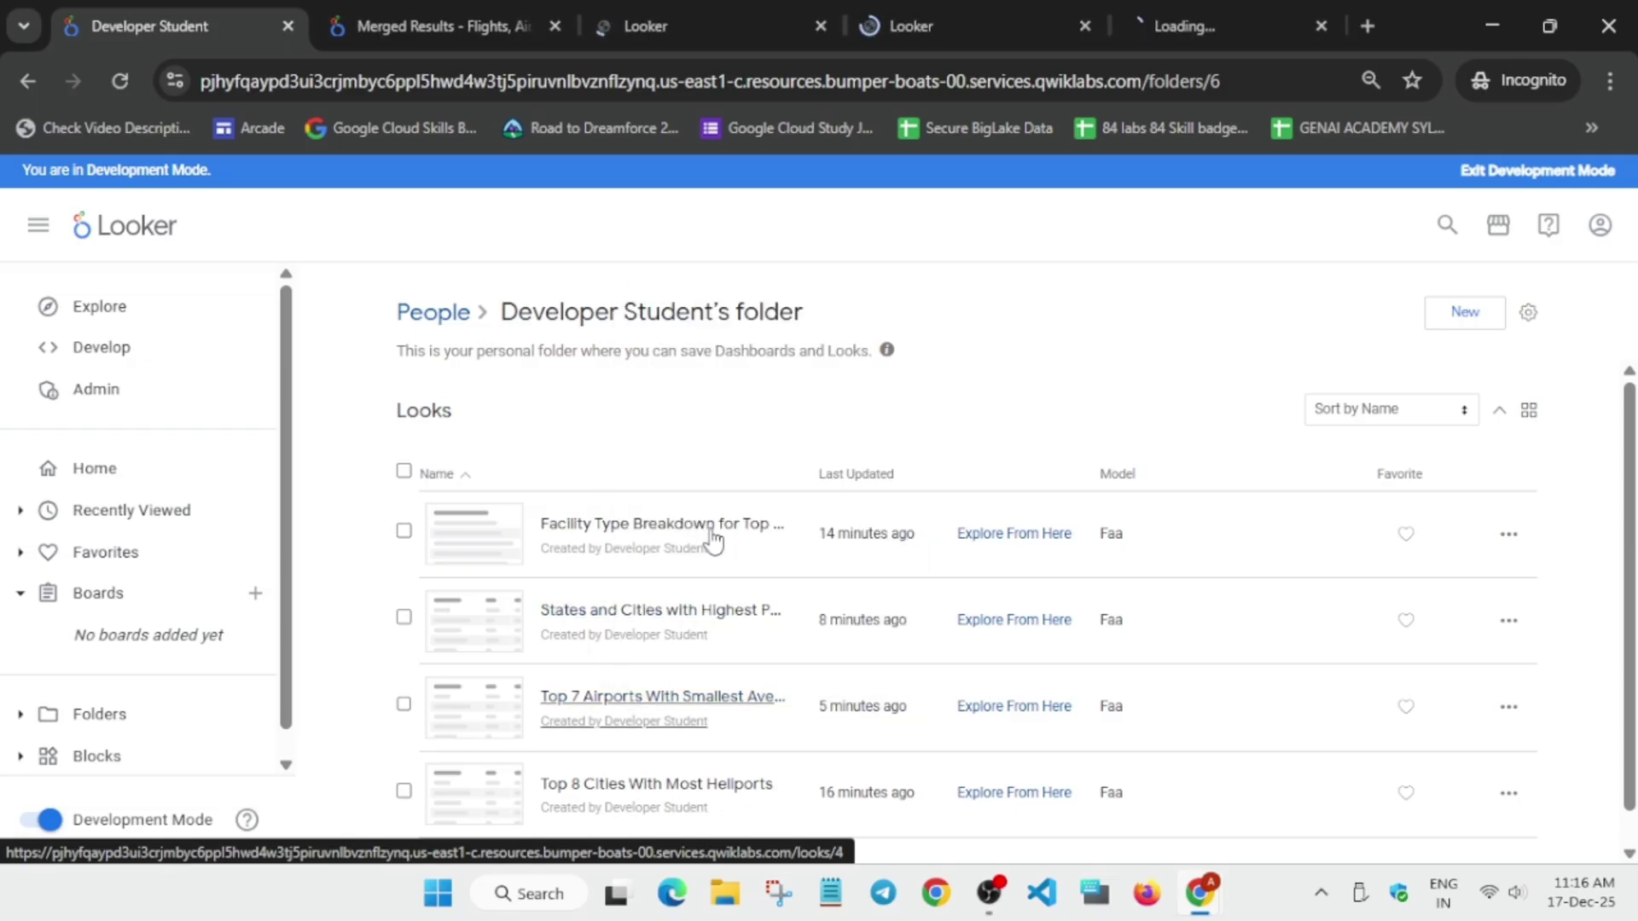
pyautogui.scroll(-1, 629, 742)
pyautogui.rightClick(627, 749)
pyautogui.click(776, 447)
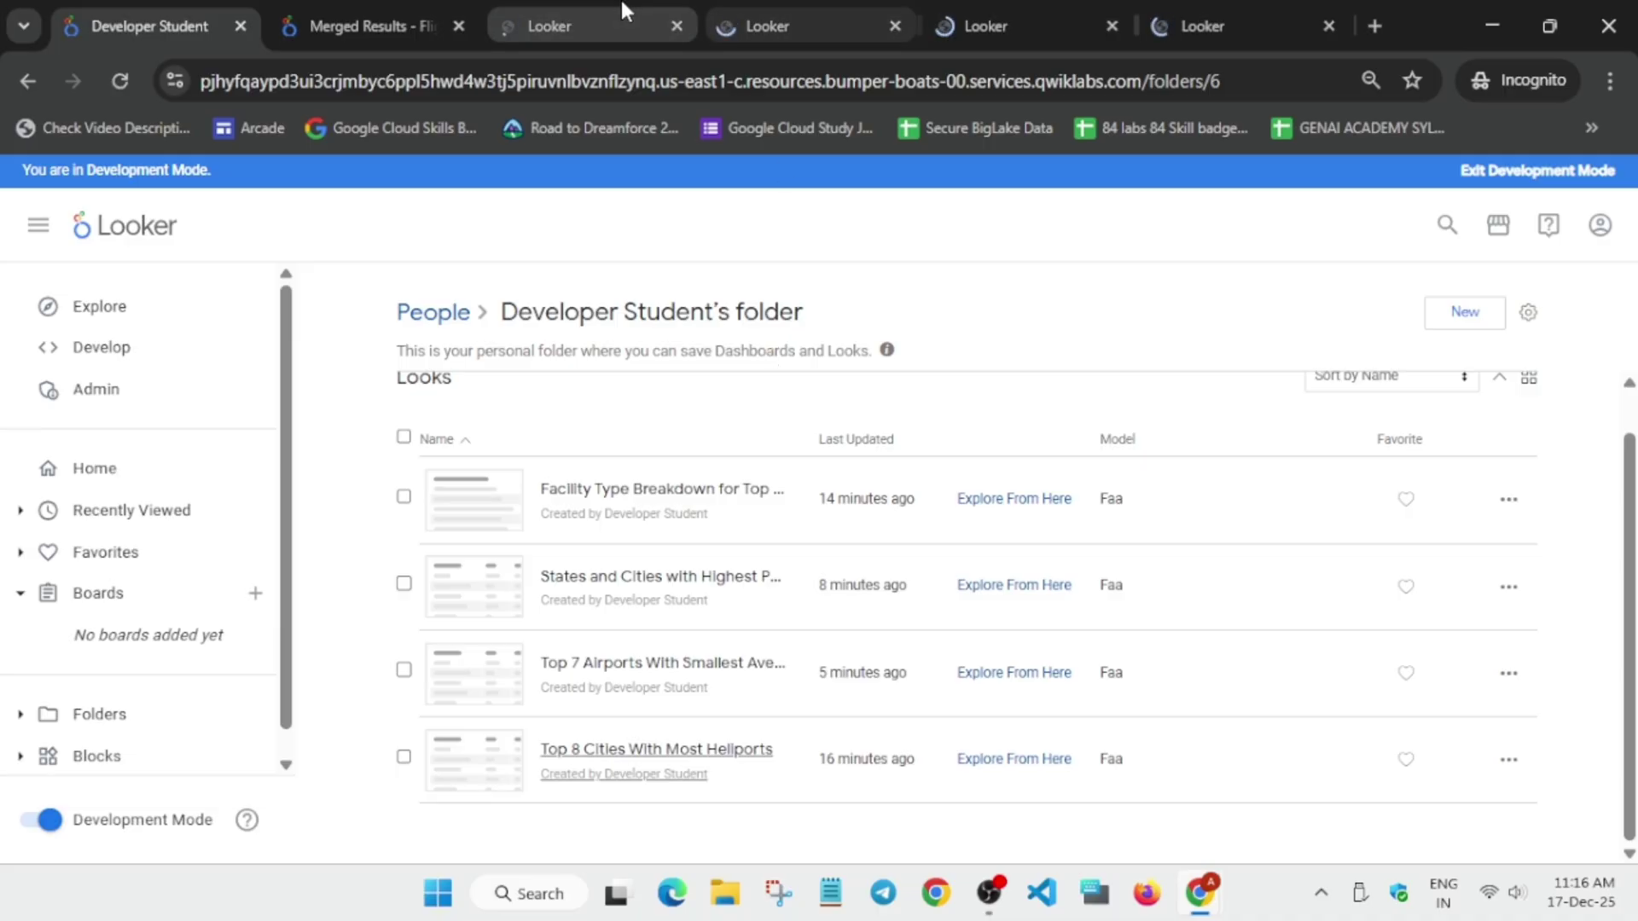
pyautogui.click(628, 24)
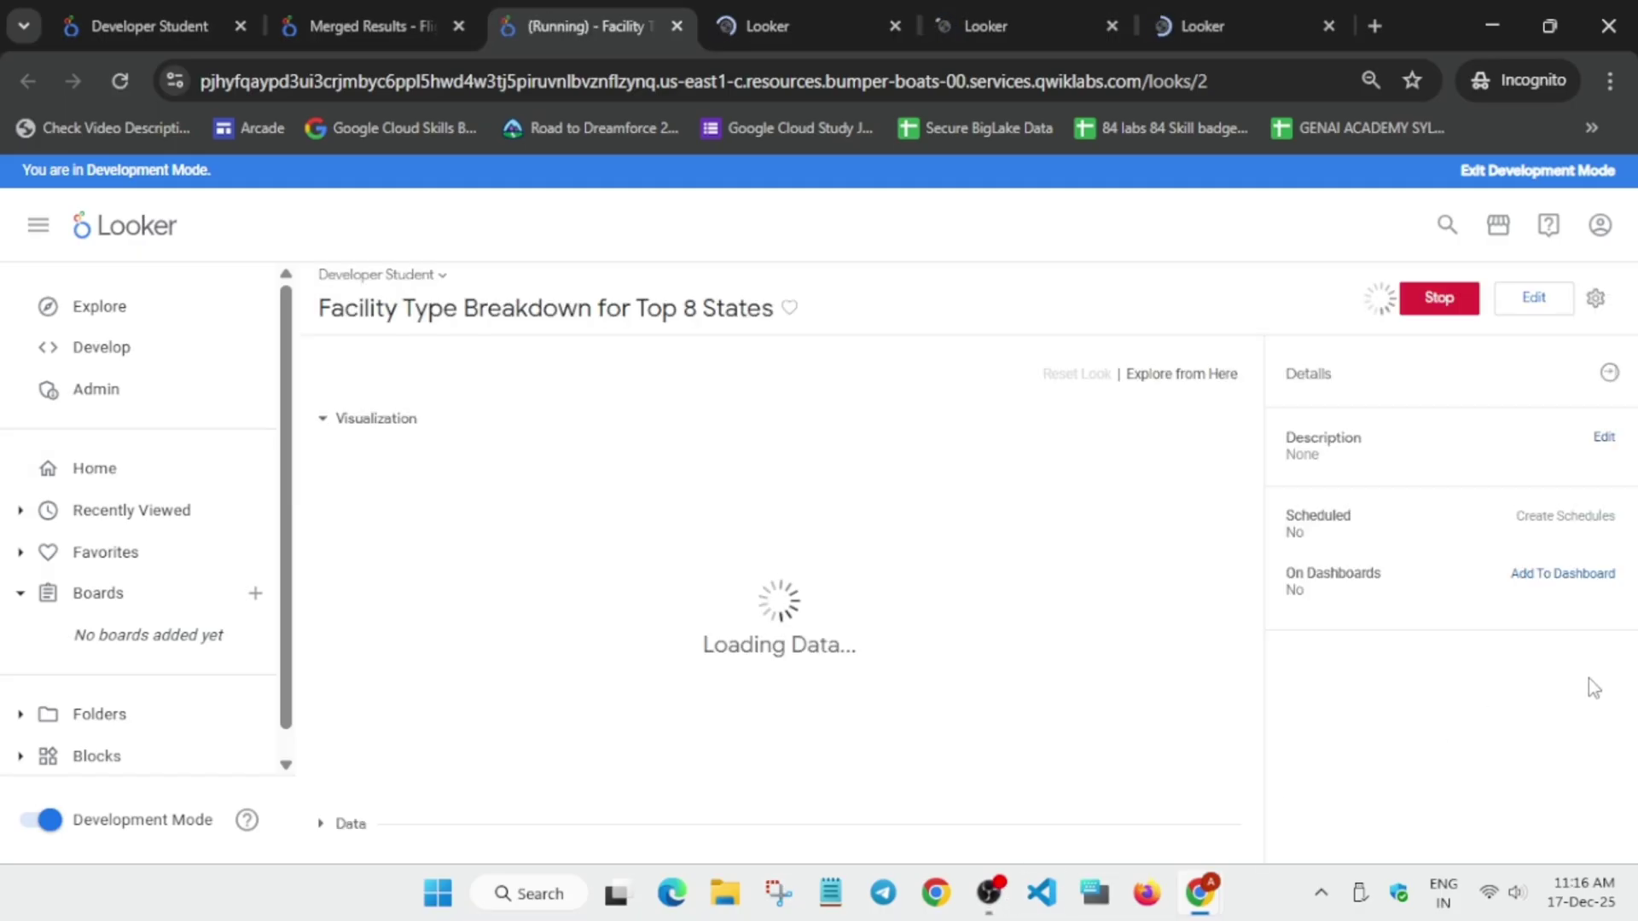
# Add the Facility Type Breakdown Look to the shared Plane and Helicopter Rental Hub Data dashboard.
pyautogui.click(1574, 575)
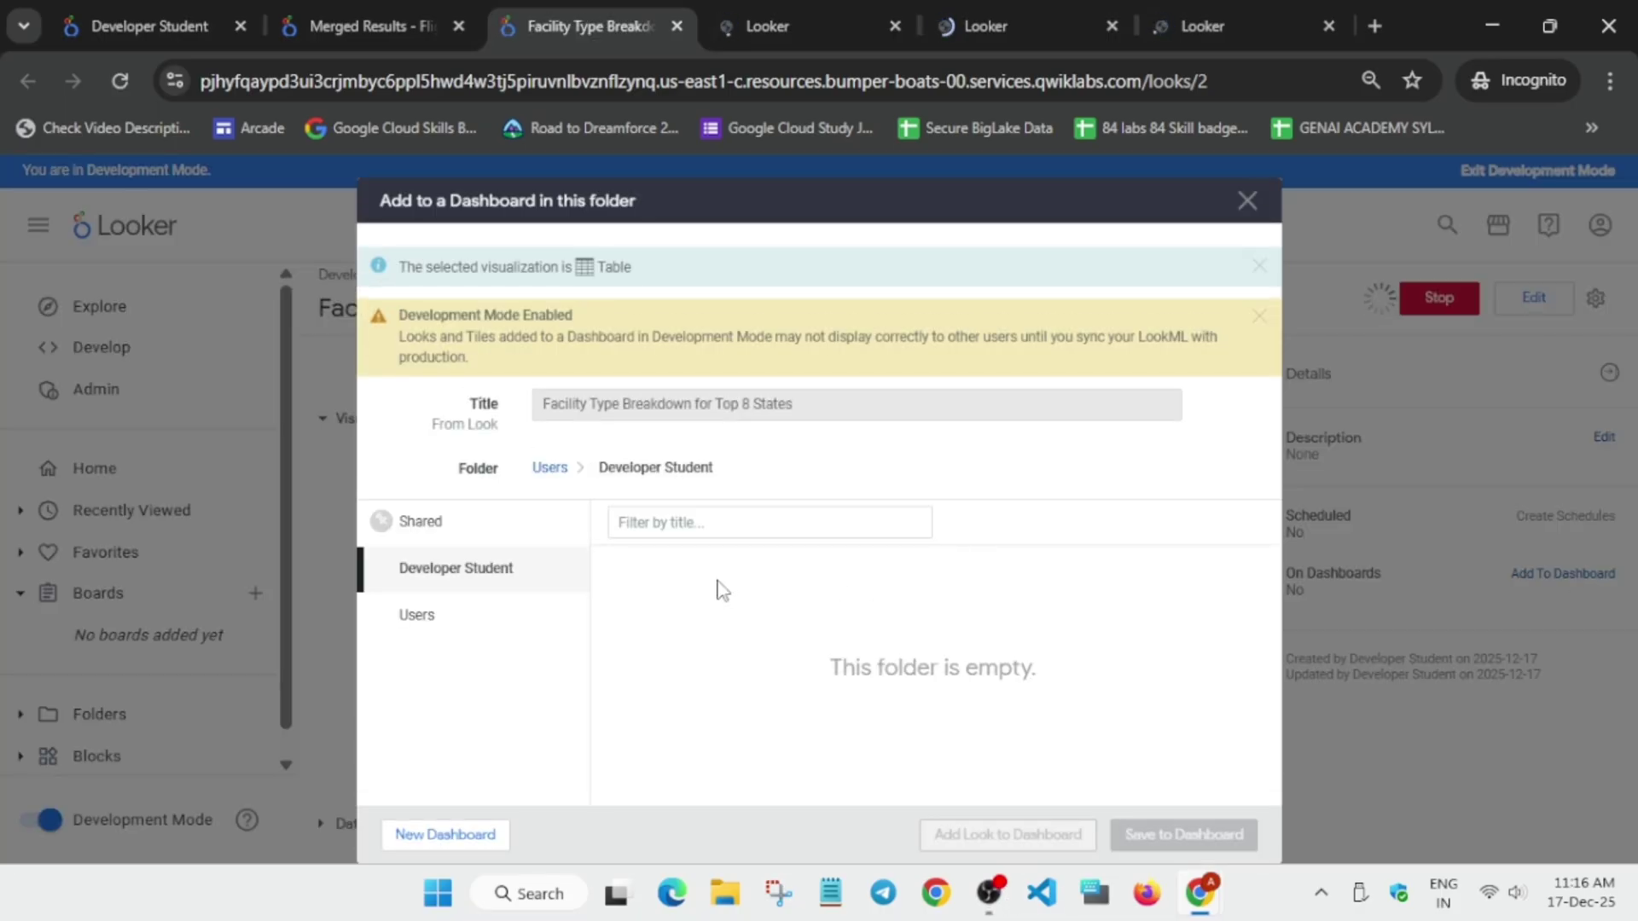
pyautogui.click(495, 527)
pyautogui.click(737, 588)
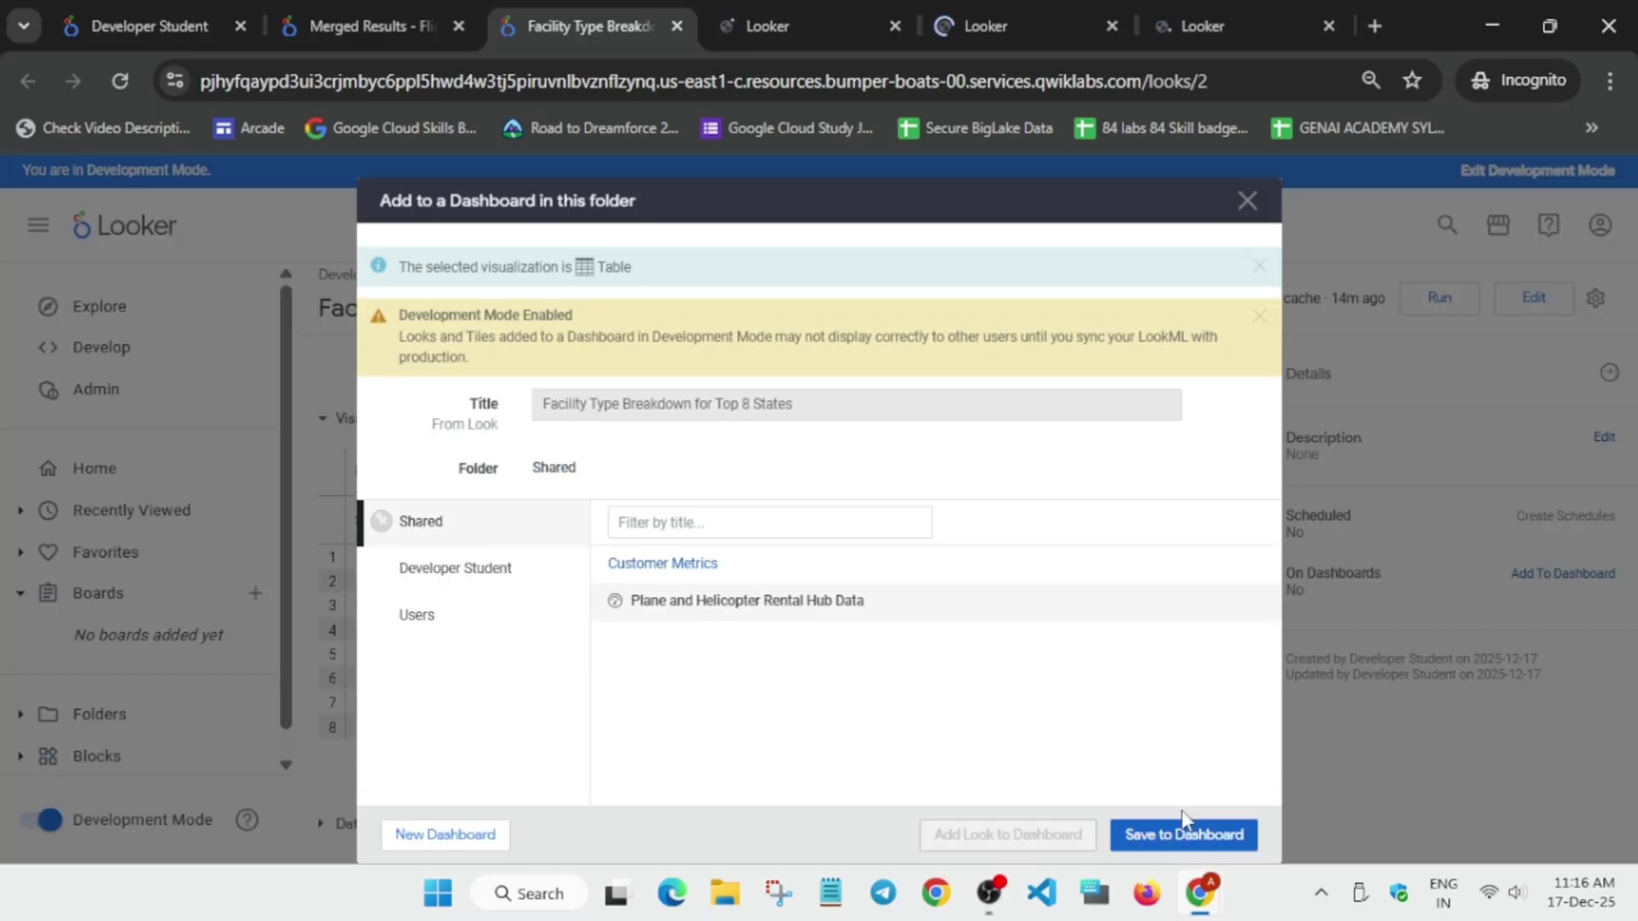
pyautogui.click(863, 17)
pyautogui.click(1023, 19)
pyautogui.moveTo(1226, 10); pyautogui.dragTo(791, 17)
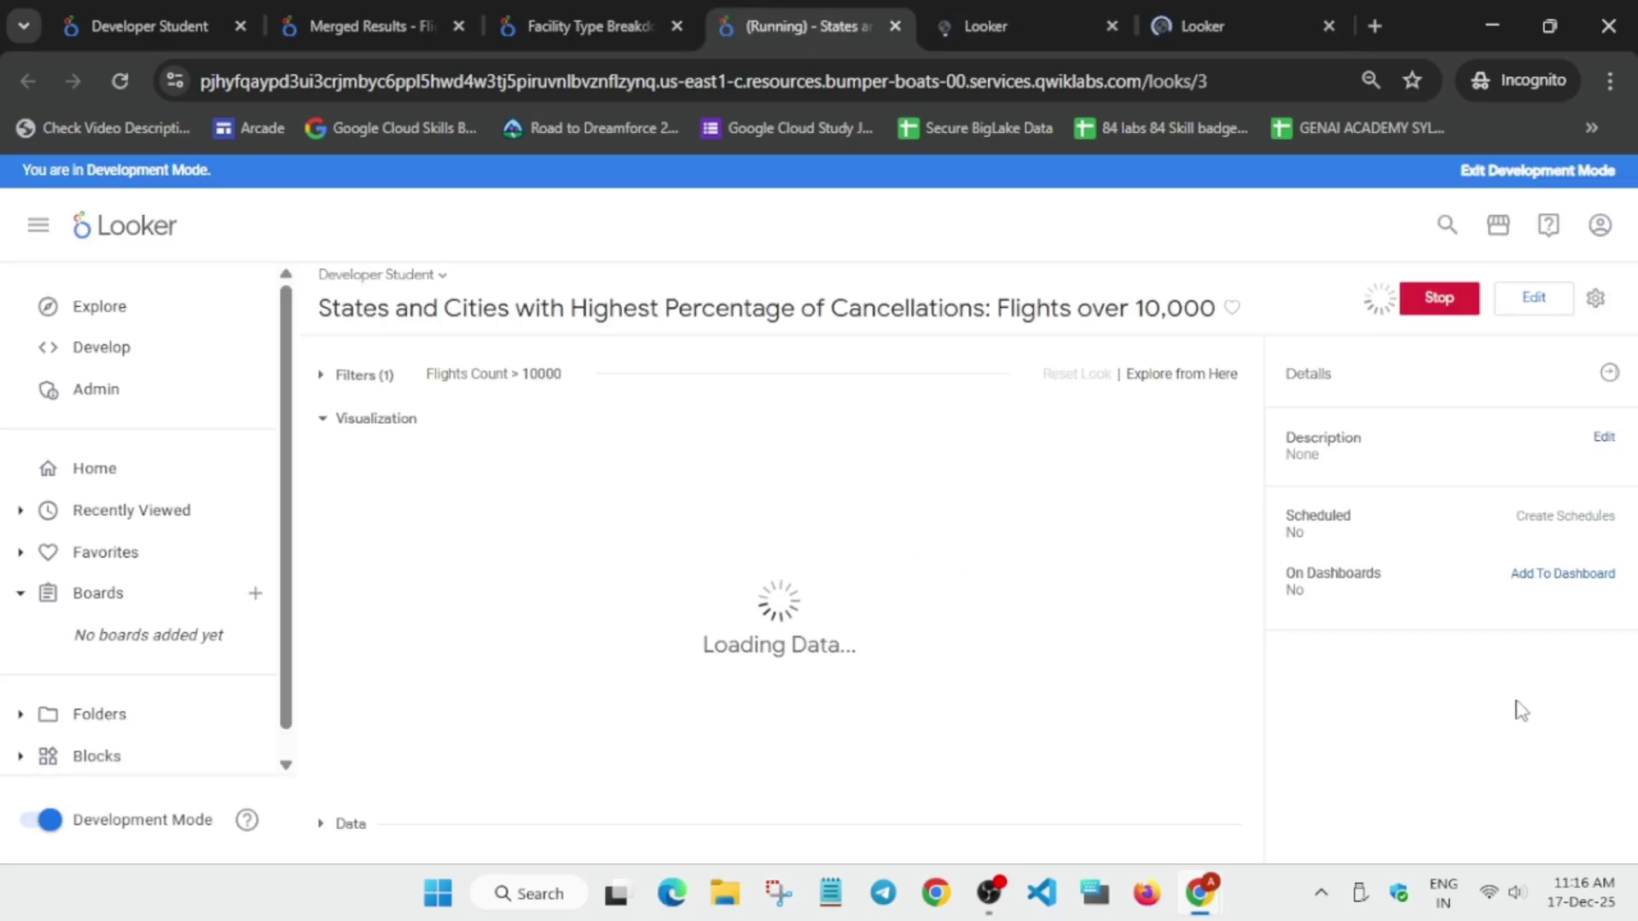
# Add the States and Cities Look to the same shared dashboard.
pyautogui.click(1570, 577)
pyautogui.click(514, 523)
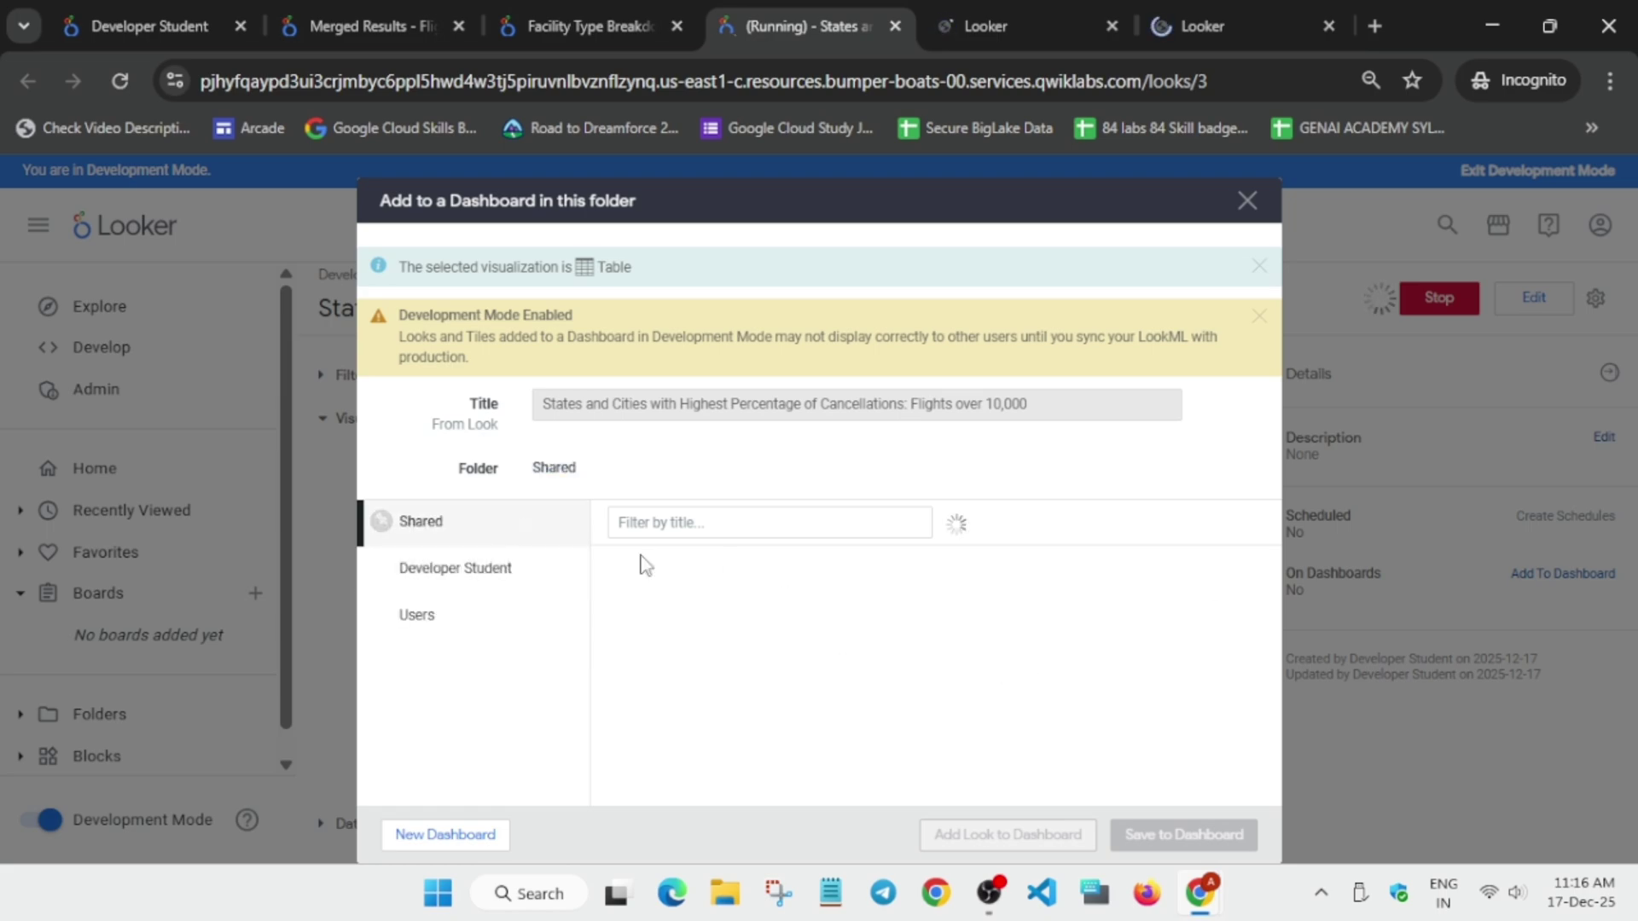
pyautogui.click(798, 601)
pyautogui.click(1223, 843)
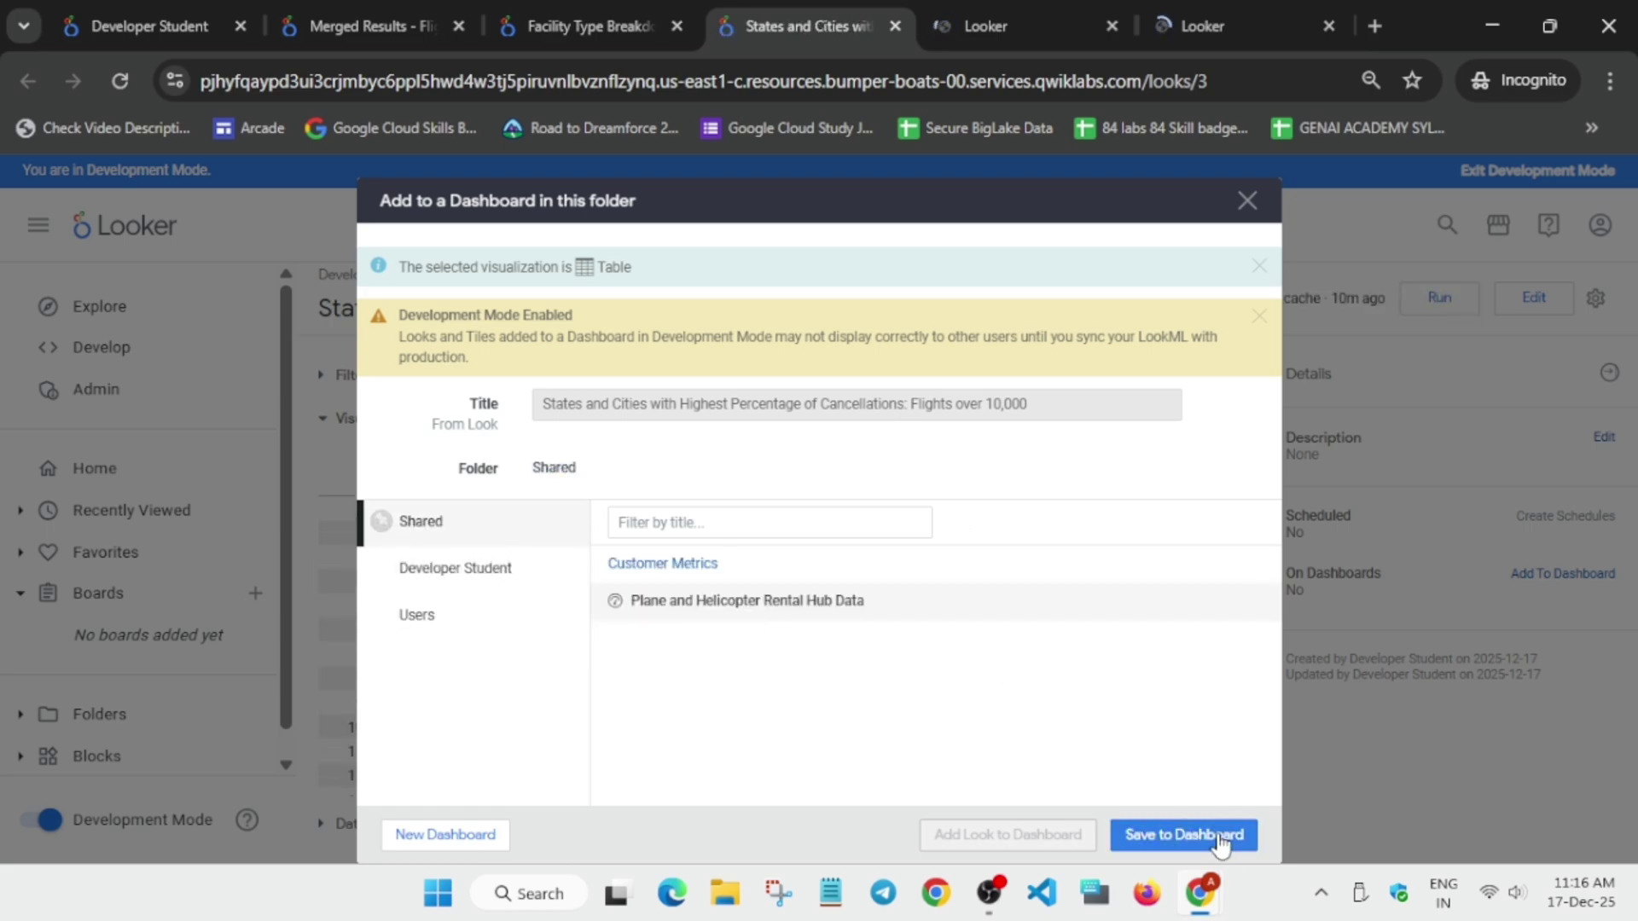
pyautogui.hotkey('ctrl', 'shift', 'Tab')
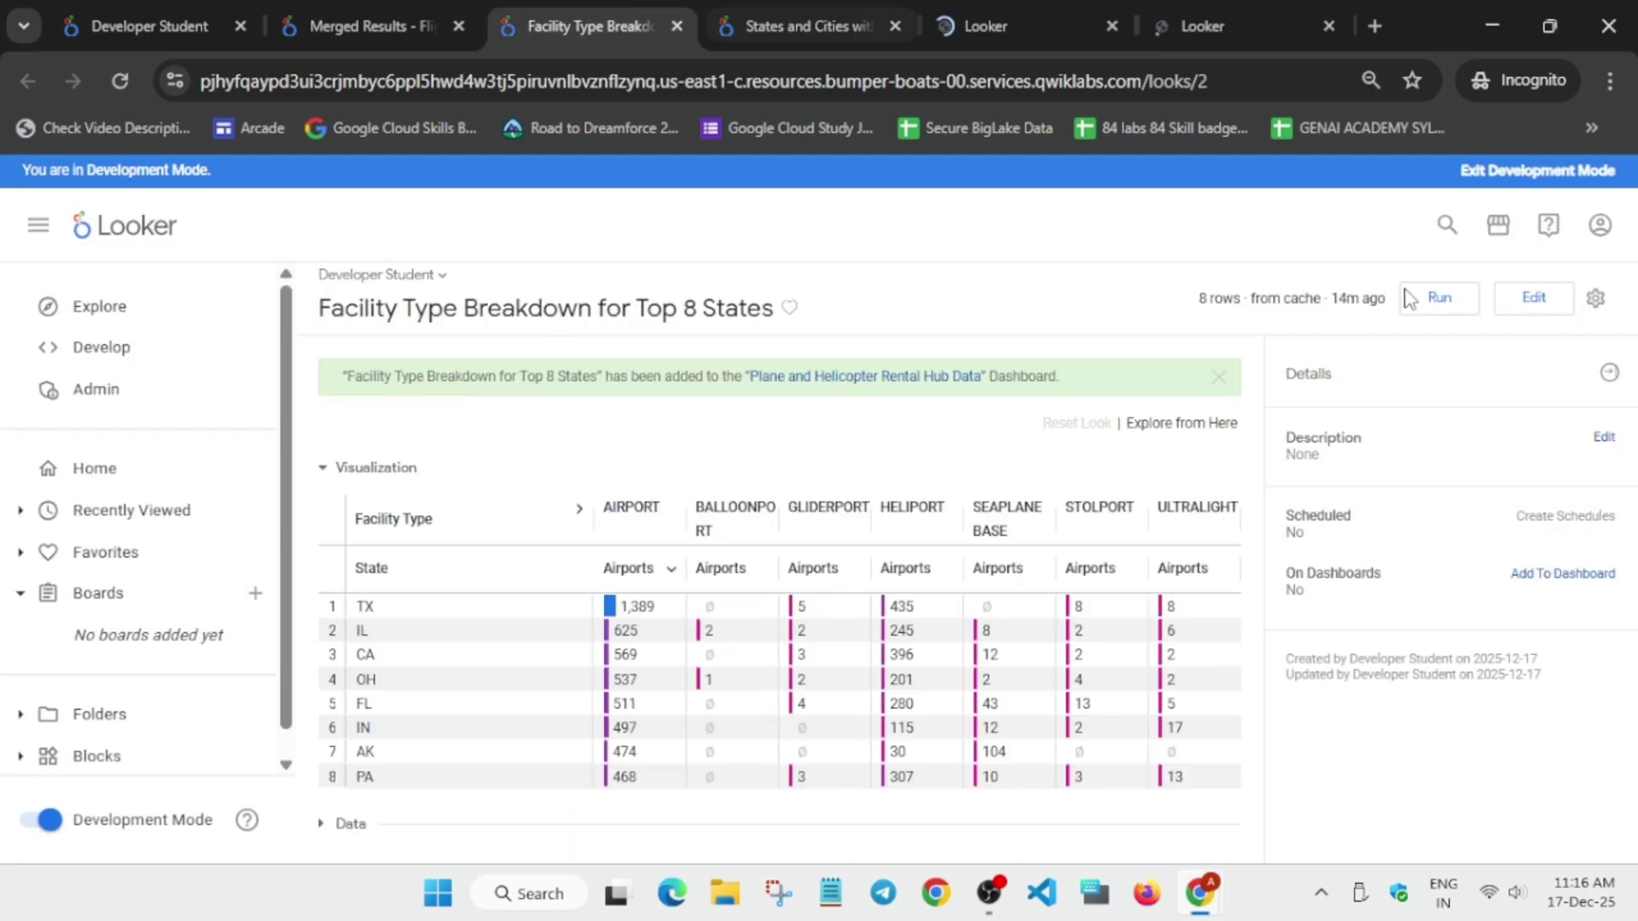
# Add the Facility Type Breakdown Look to the dashboard once more.
pyautogui.click(1546, 576)
pyautogui.click(465, 530)
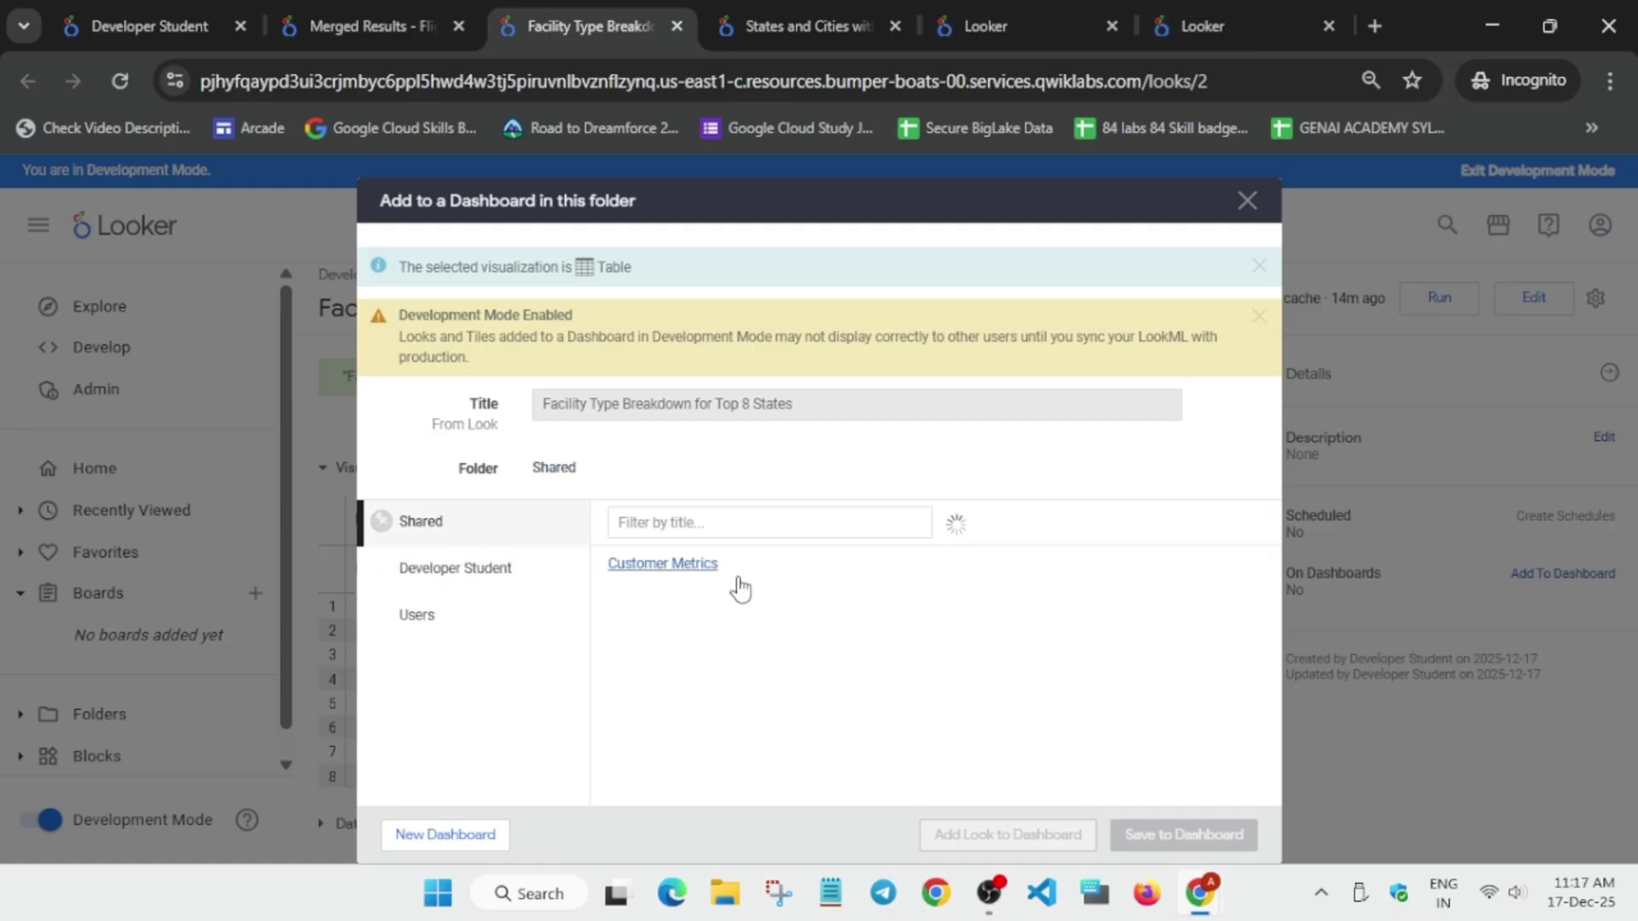
pyautogui.click(744, 607)
pyautogui.click(1180, 836)
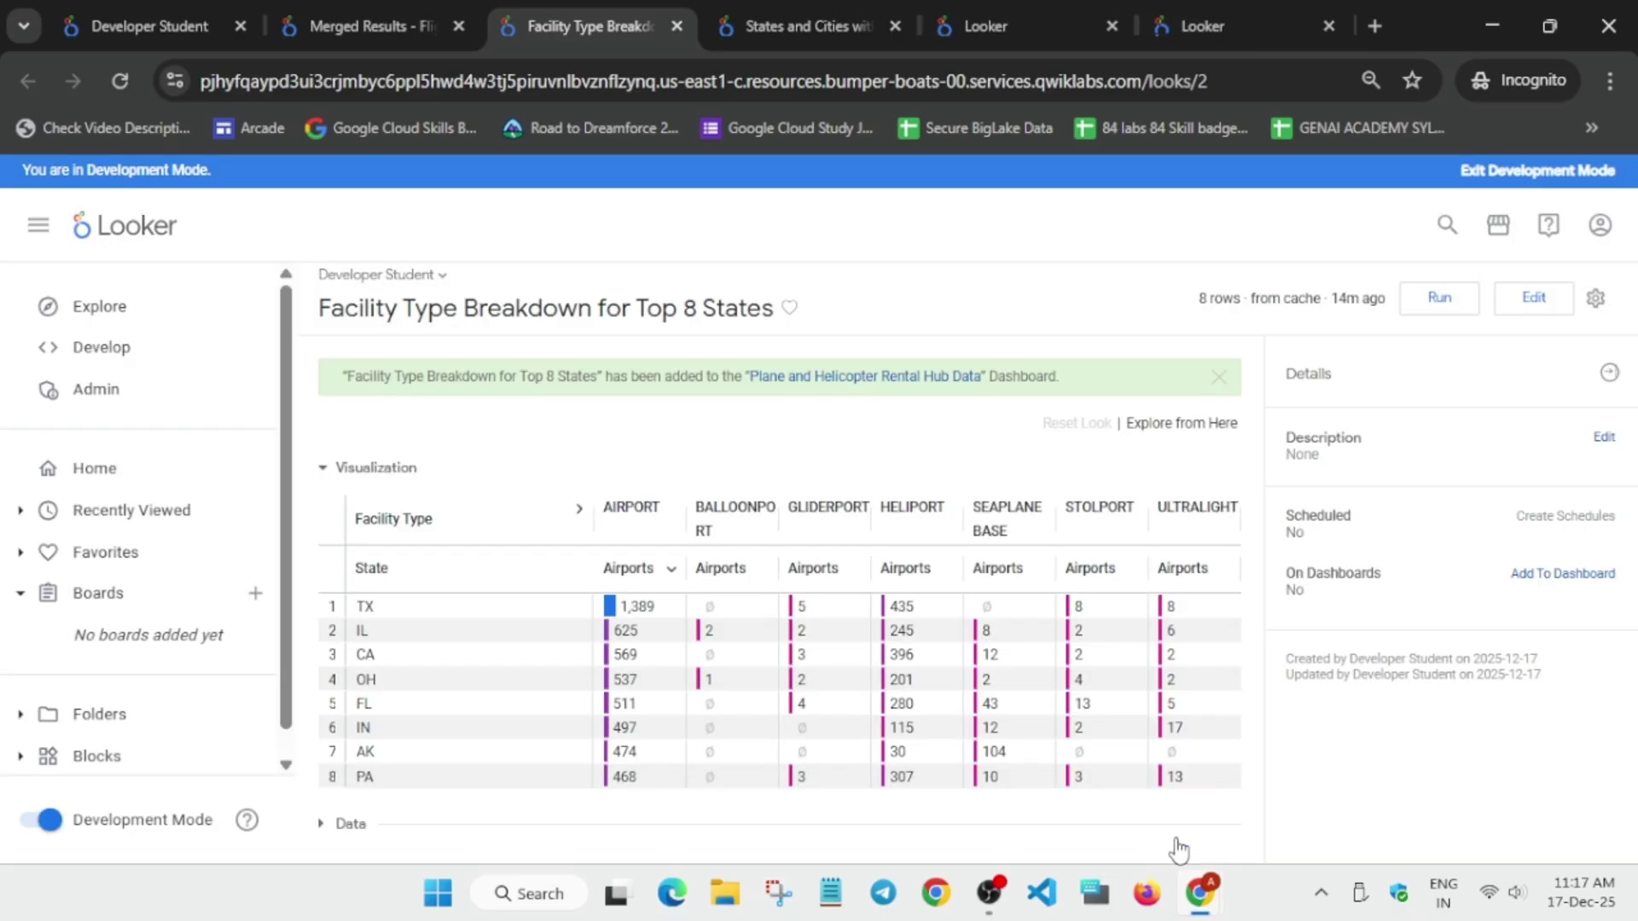
pyautogui.hotkey('ctrl', 'Tab')
# Add the States and Cities and Top 7 Airports Looks to the dashboard.
pyautogui.click(1523, 574)
pyautogui.click(421, 521)
pyautogui.click(747, 601)
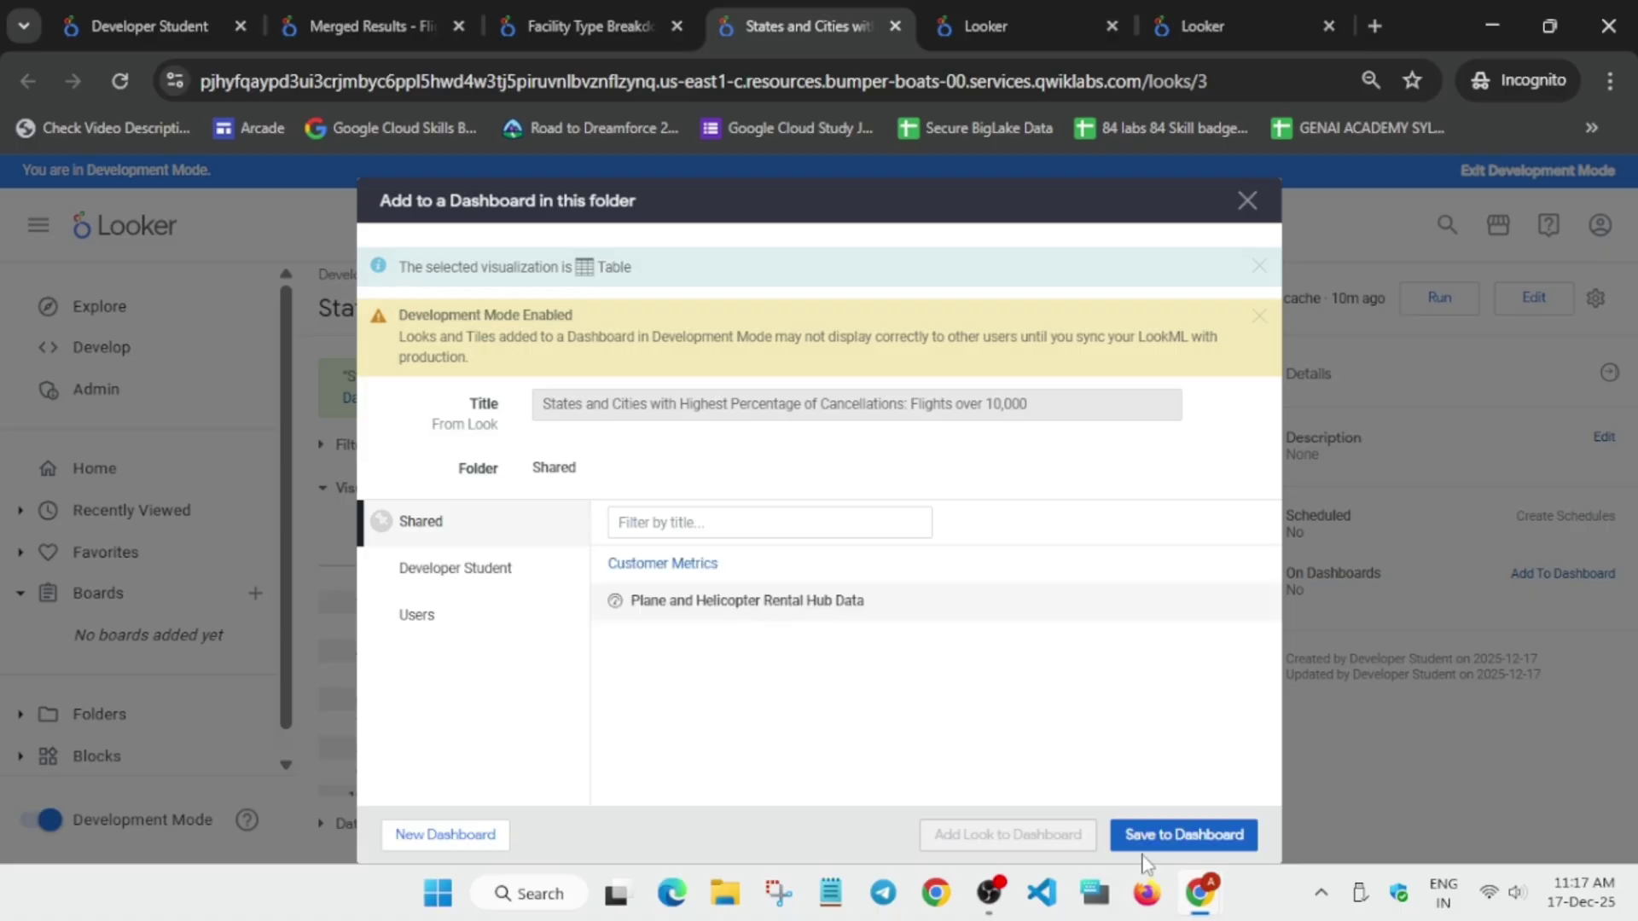
pyautogui.hotkey('ctrl', 'Tab')
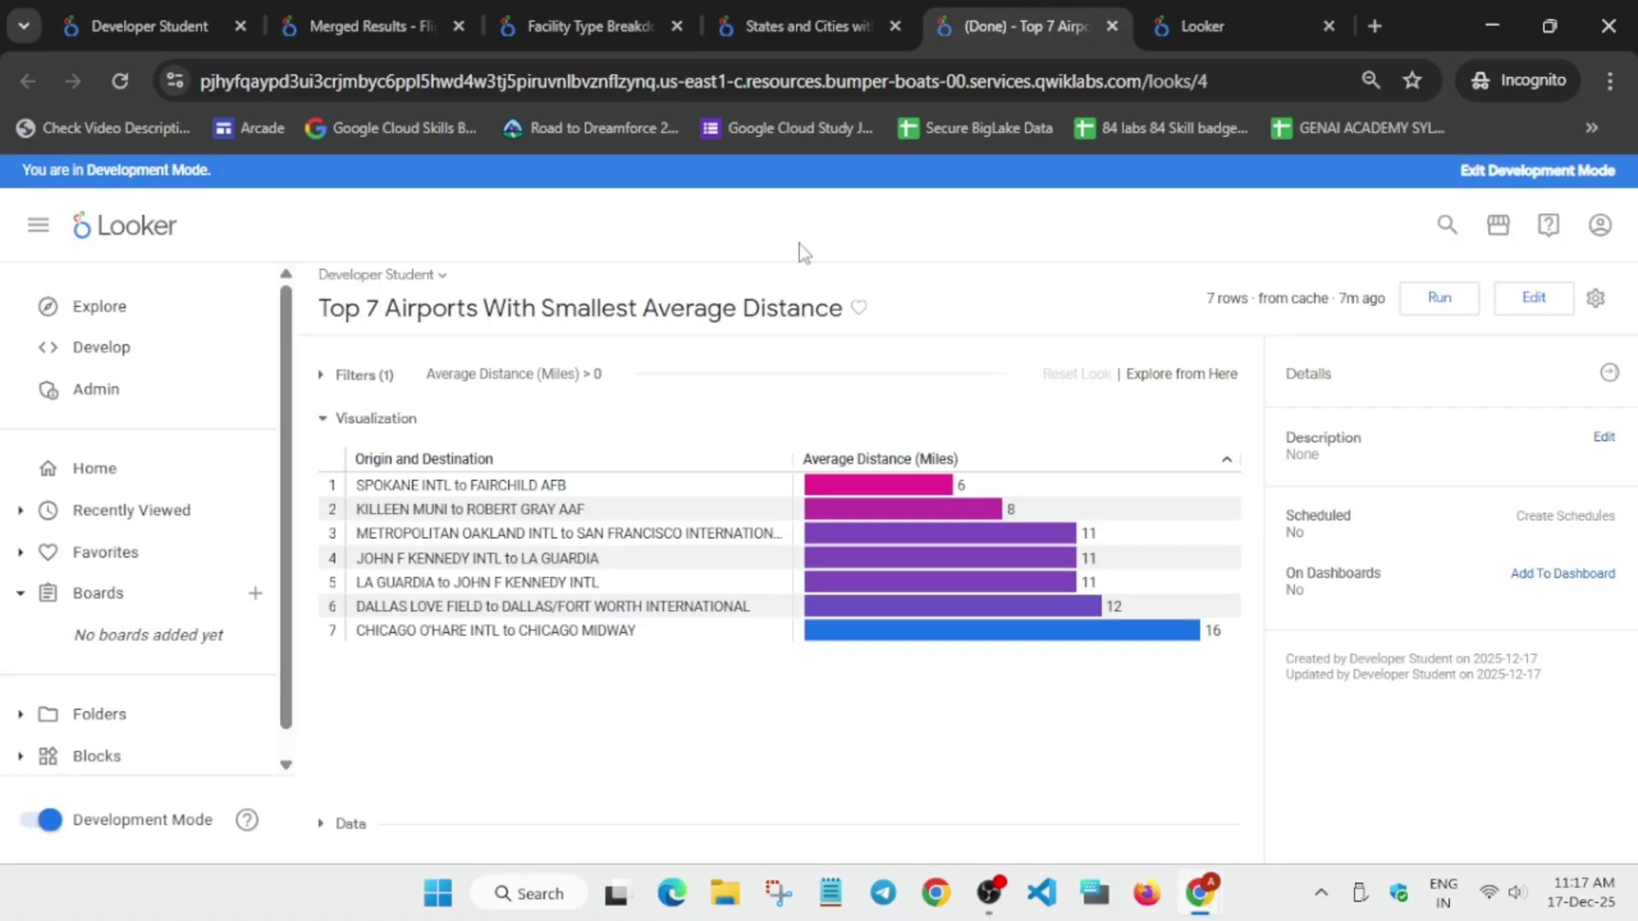
pyautogui.click(1558, 577)
pyautogui.click(427, 525)
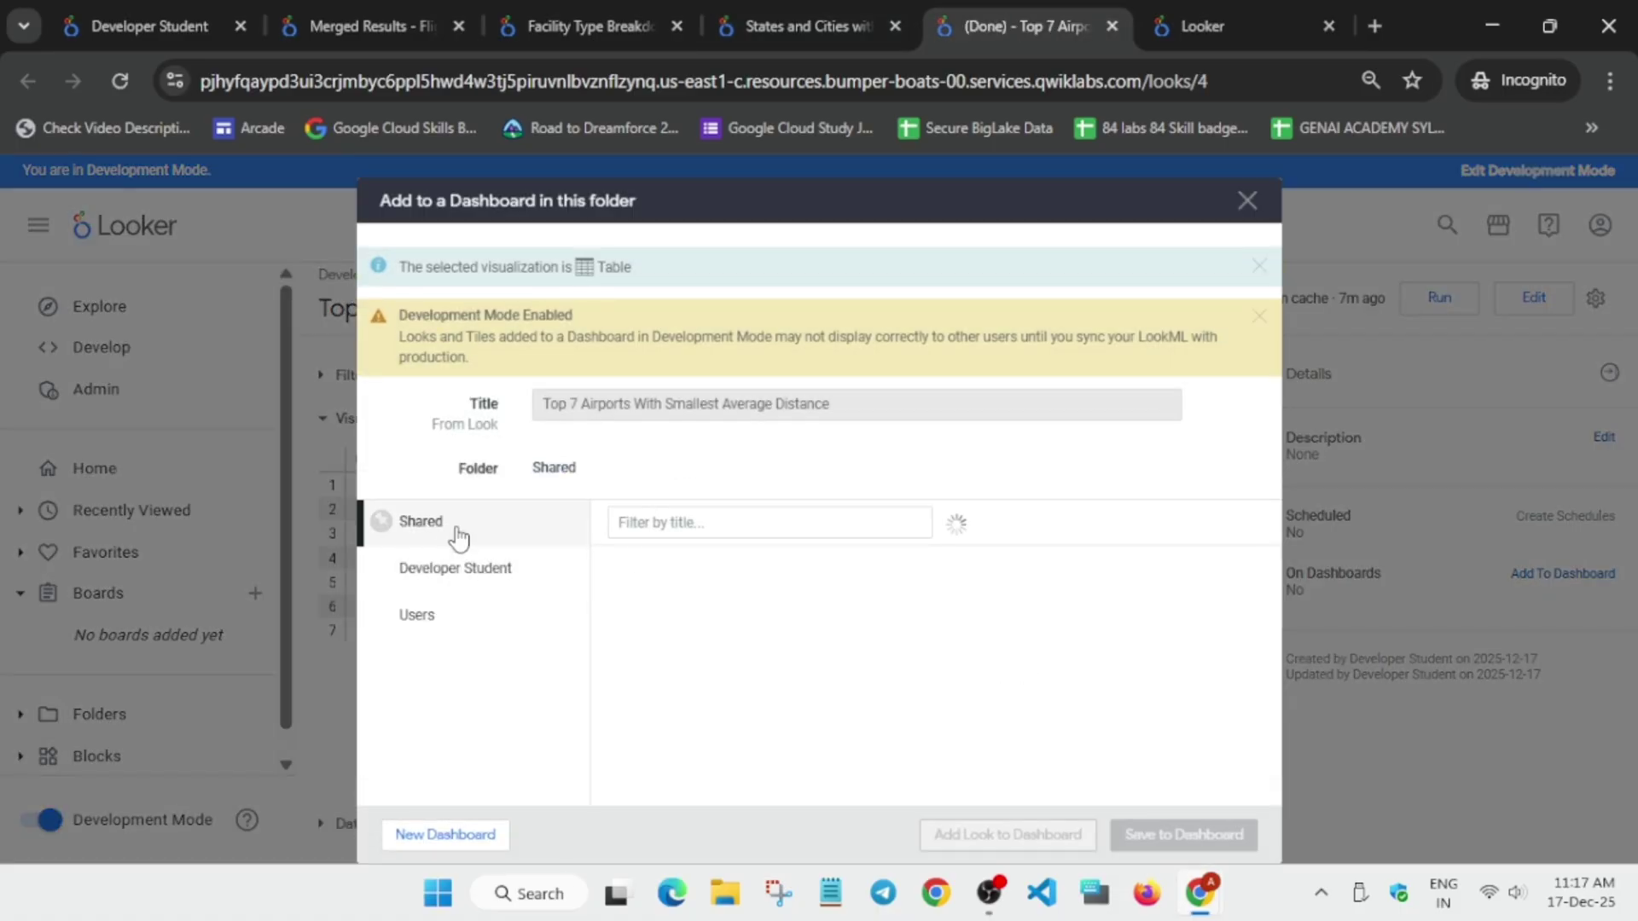
pyautogui.click(717, 602)
pyautogui.click(1186, 24)
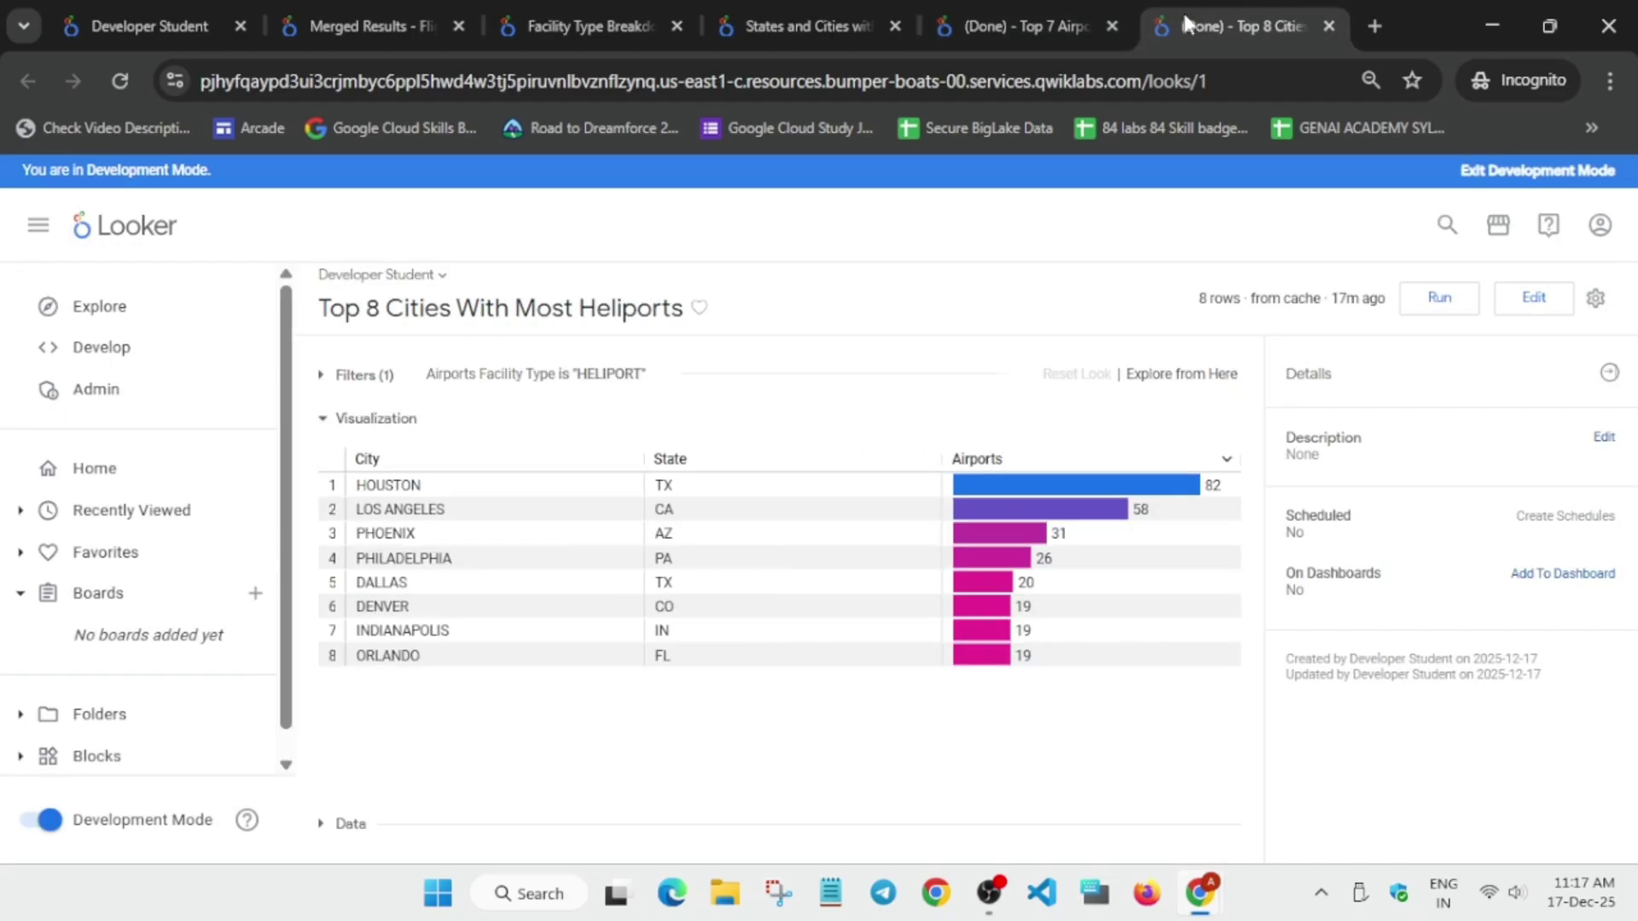
# Add the Top 8 Cities Look to the Plane and Helicopter Rental Hub Data dashboard.
pyautogui.click(1544, 580)
pyautogui.click(401, 570)
pyautogui.click(746, 653)
pyautogui.click(1184, 835)
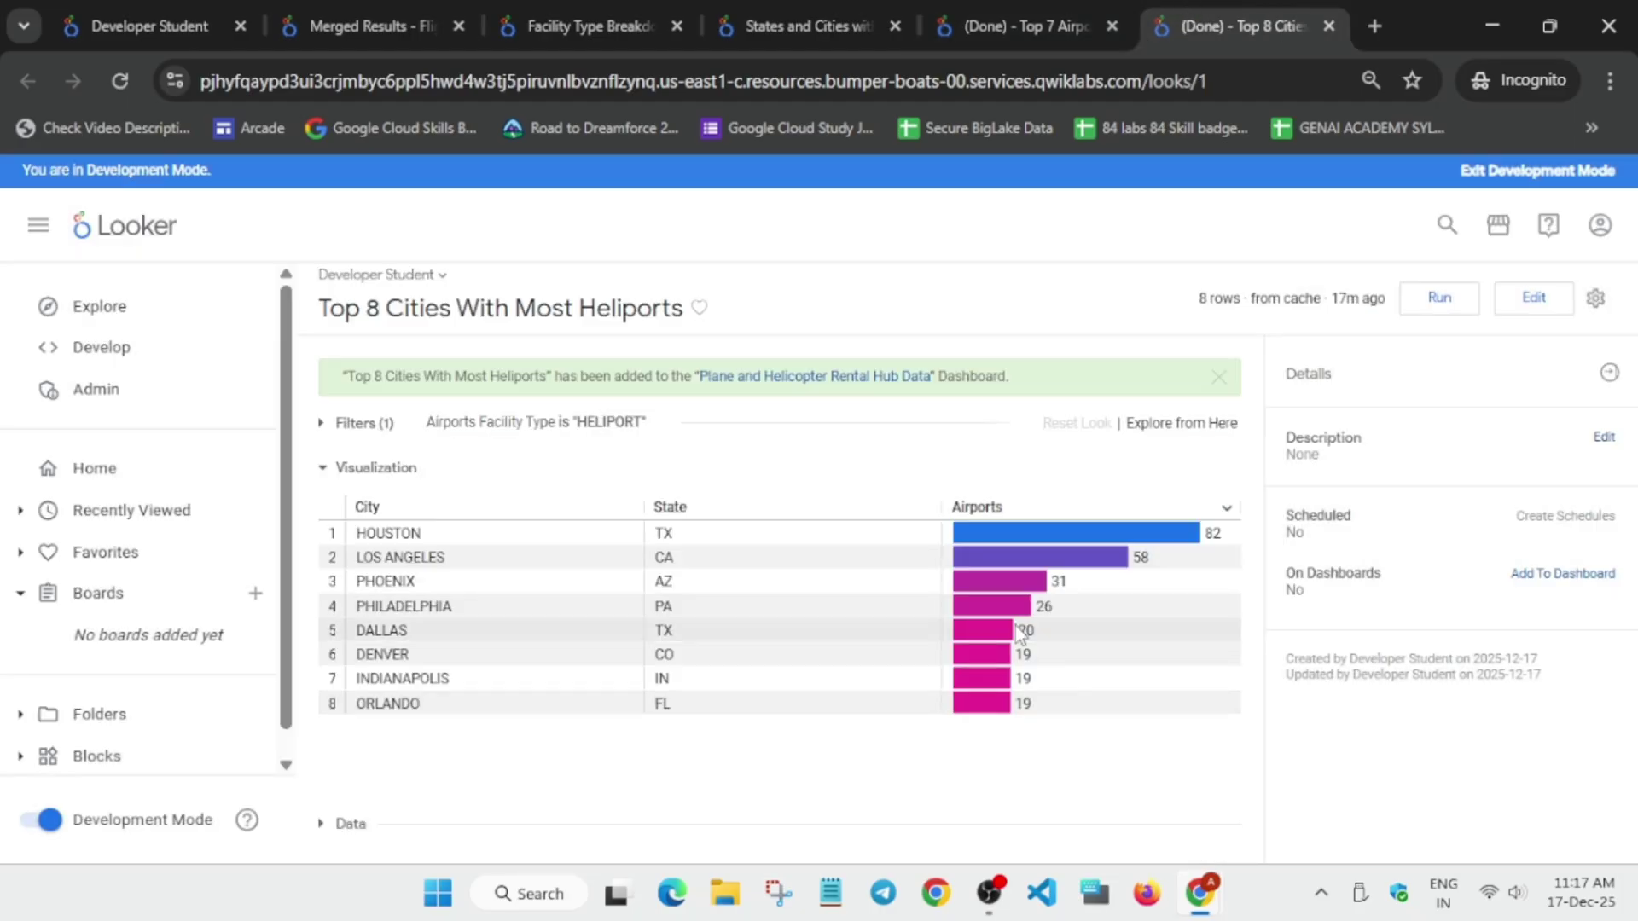
pyautogui.click(563, 10)
pyautogui.hotkey('alt', 'Tab')
# Check progress on Task 3, review the checkpoint scores, and reload the lab page.
pyautogui.scroll(-2, 713, 644)
pyautogui.click(683, 477)
pyautogui.scroll(3, 687, 482)
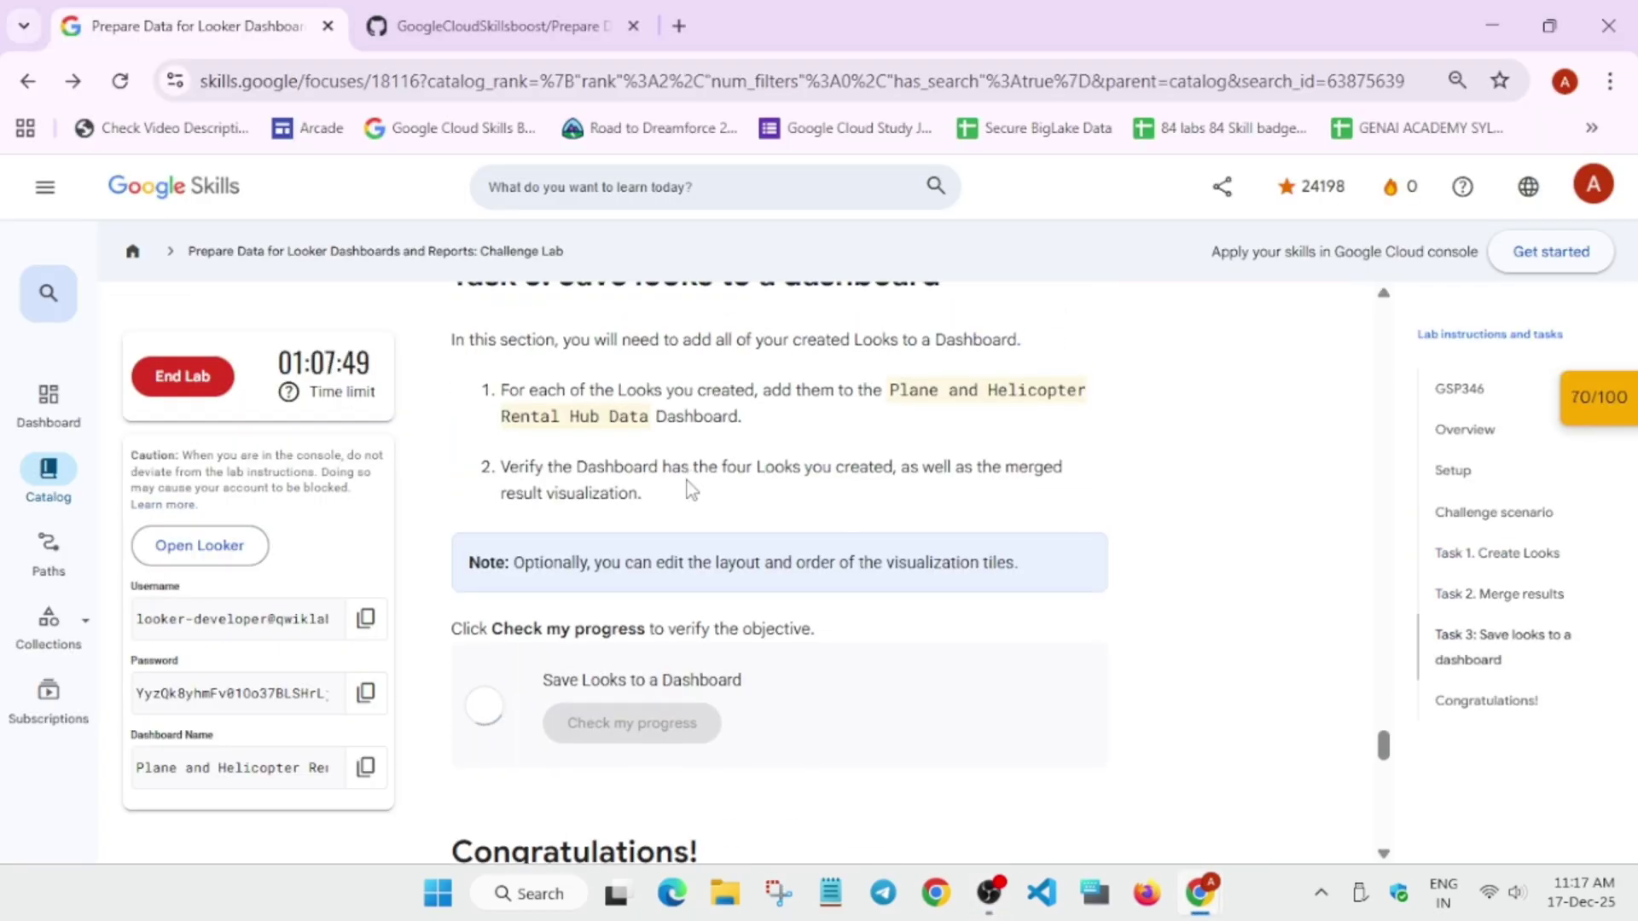
pyautogui.click(1587, 399)
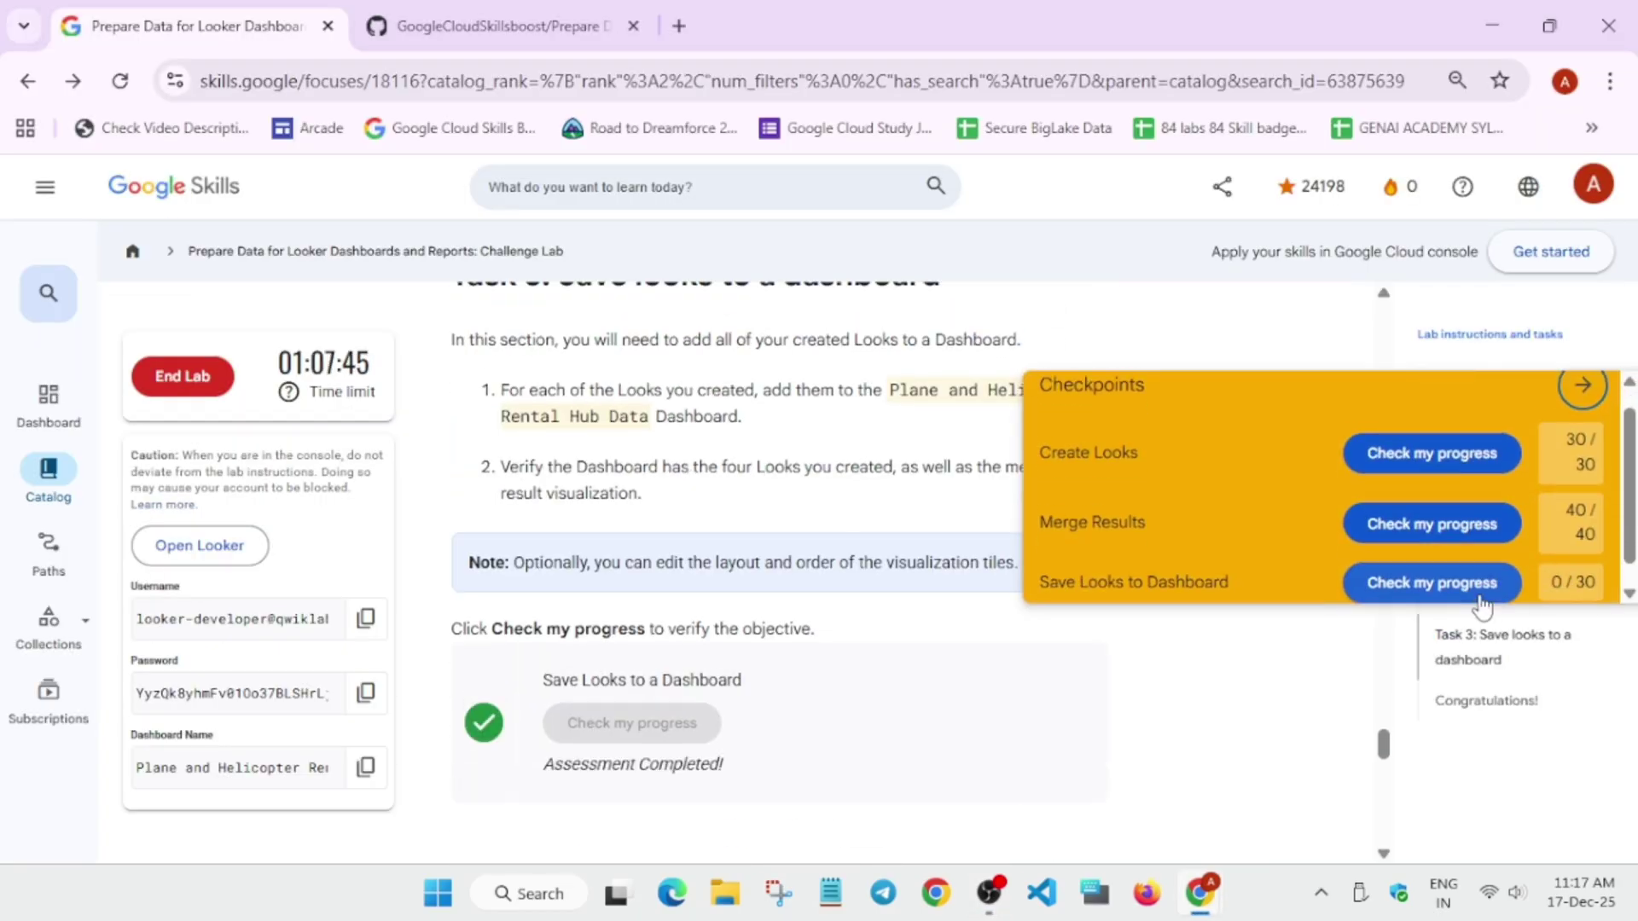
pyautogui.click(1584, 406)
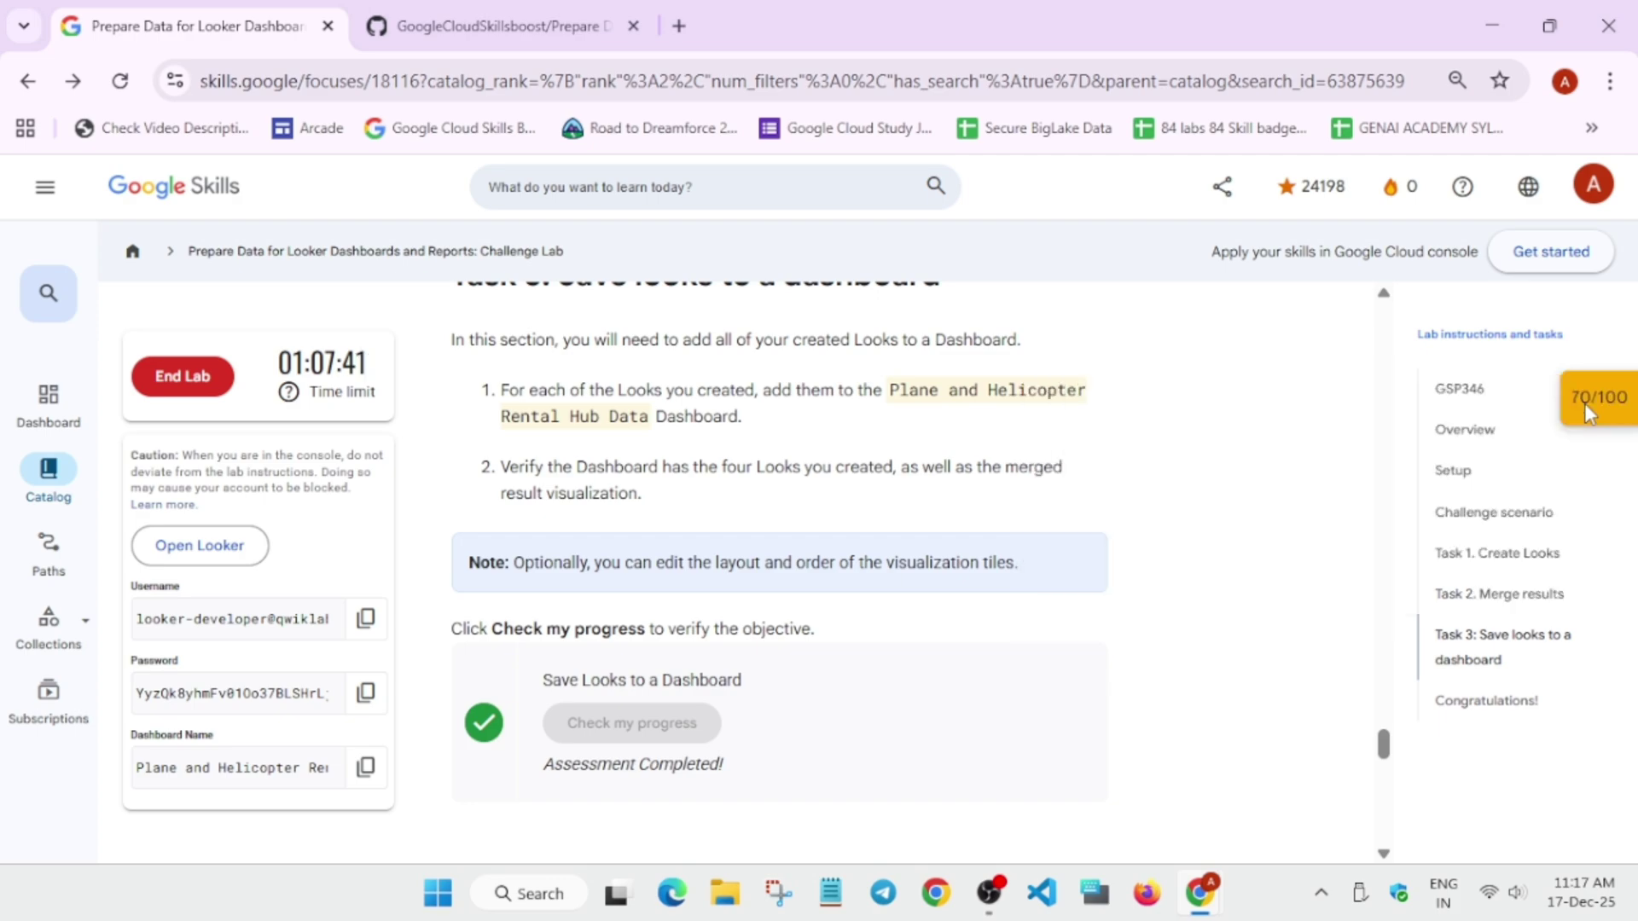
pyautogui.click(120, 81)
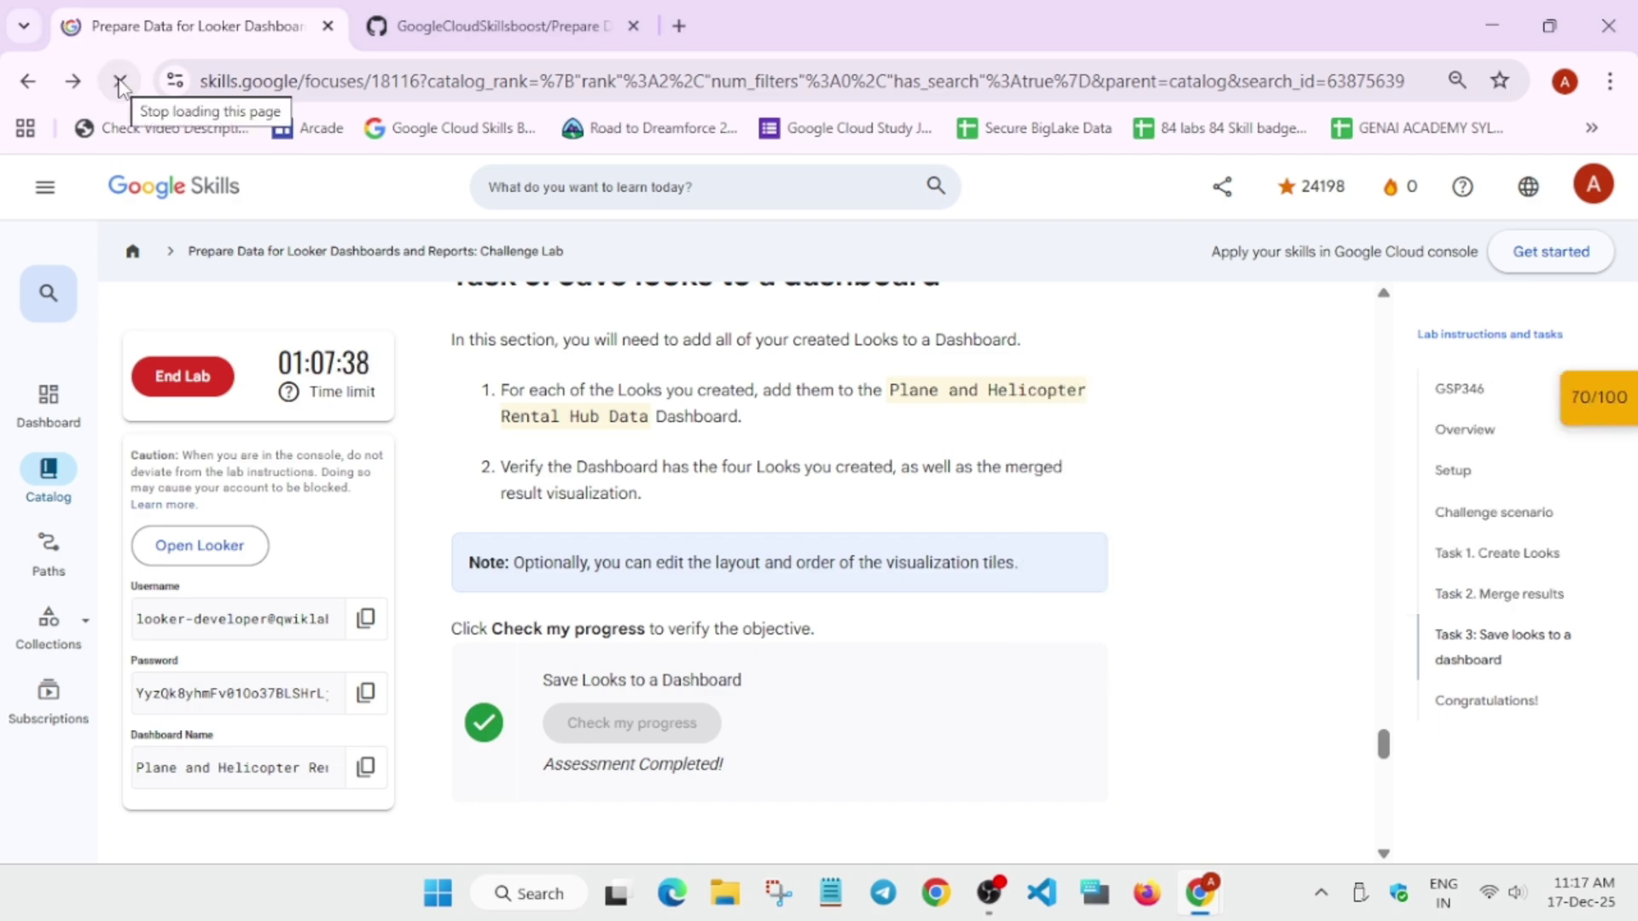